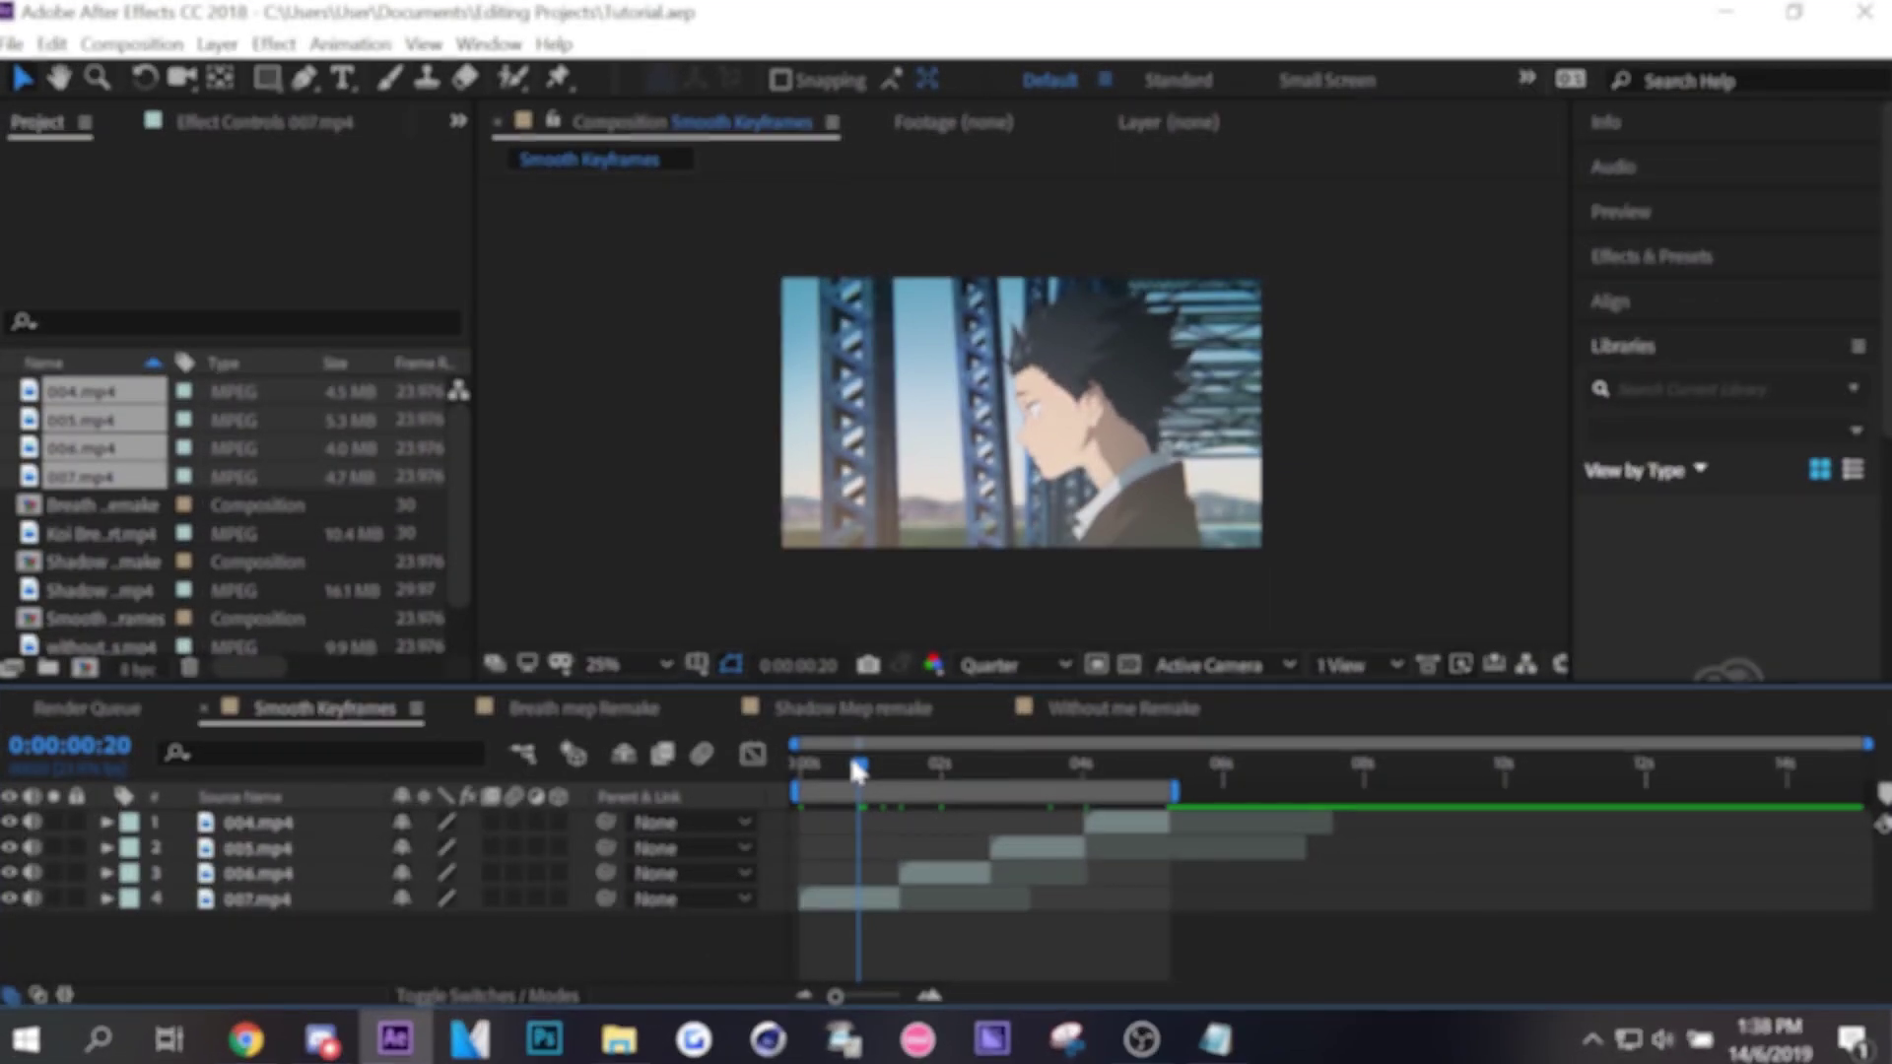
# With the top 004.mp4 layer selected, add a null object, Null 1, above clips 004–007.mp4.
pyautogui.moveTo(856, 767); pyautogui.dragTo(793, 768)
pyautogui.click(334, 822)
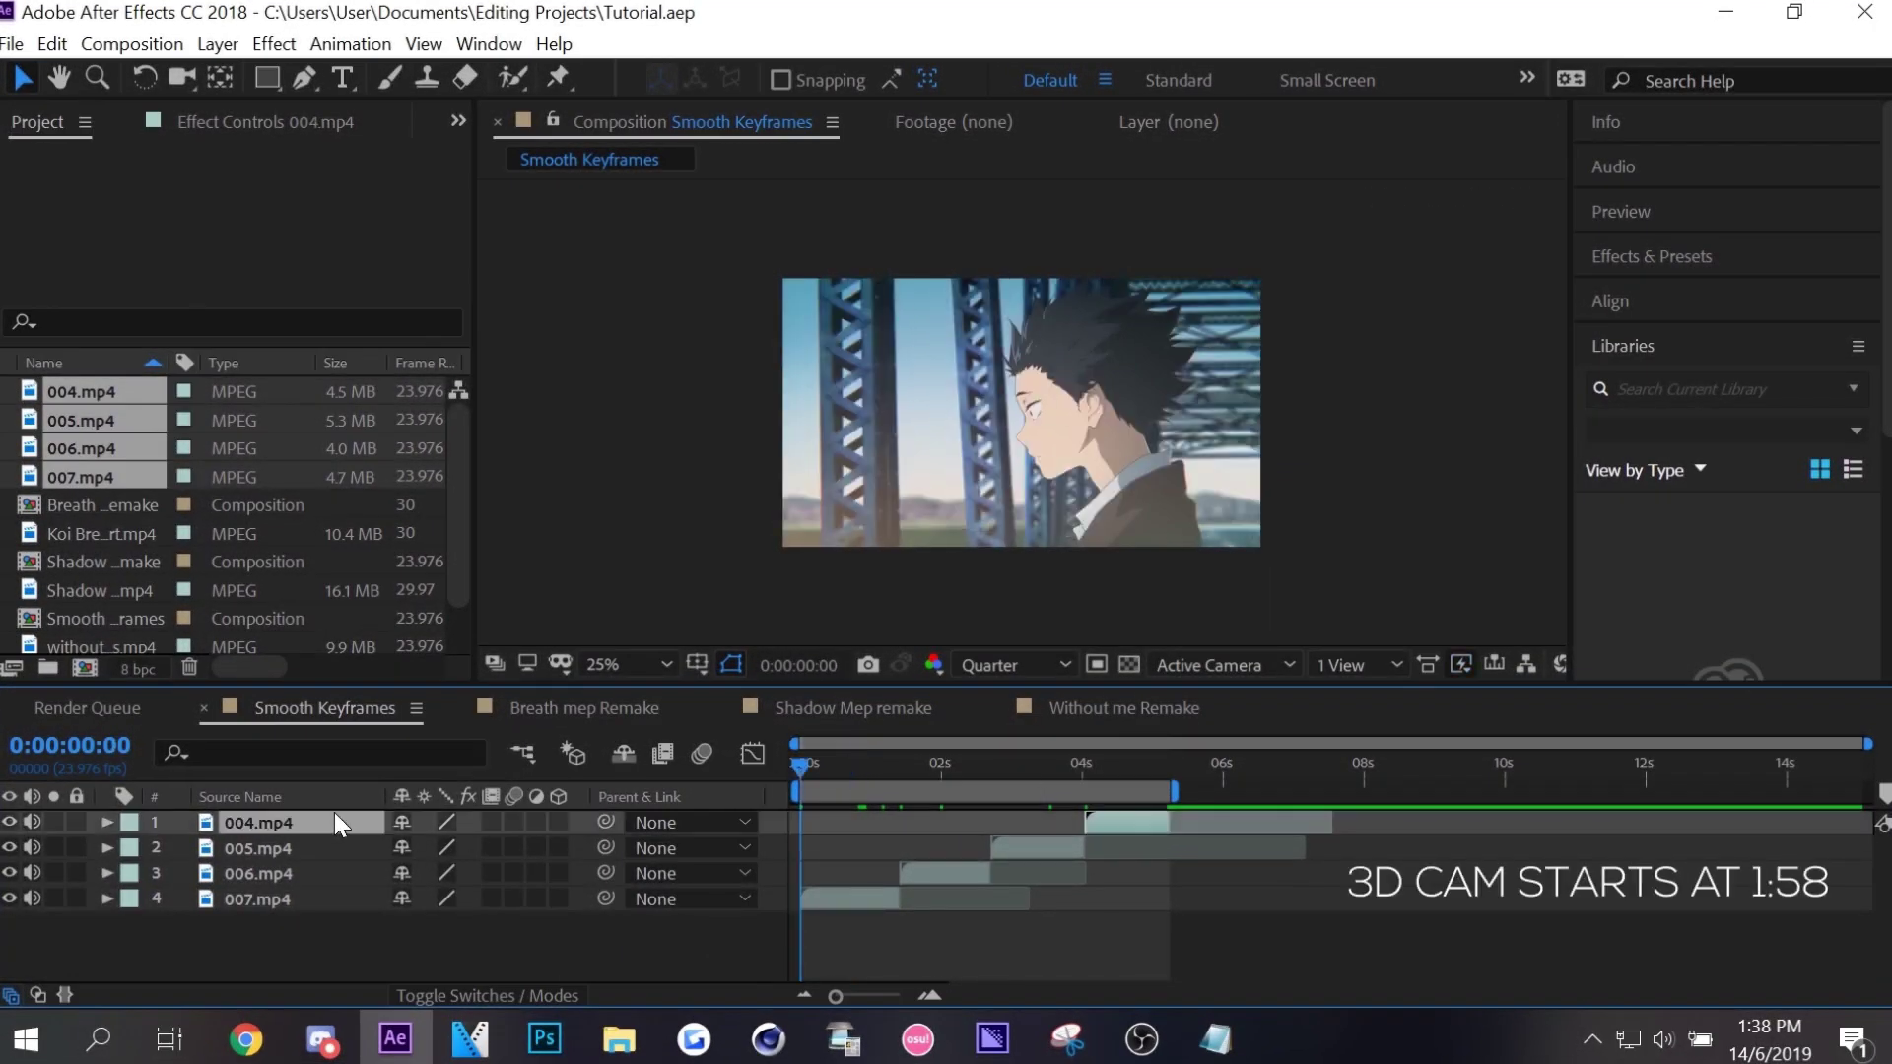
pyautogui.click(823, 897)
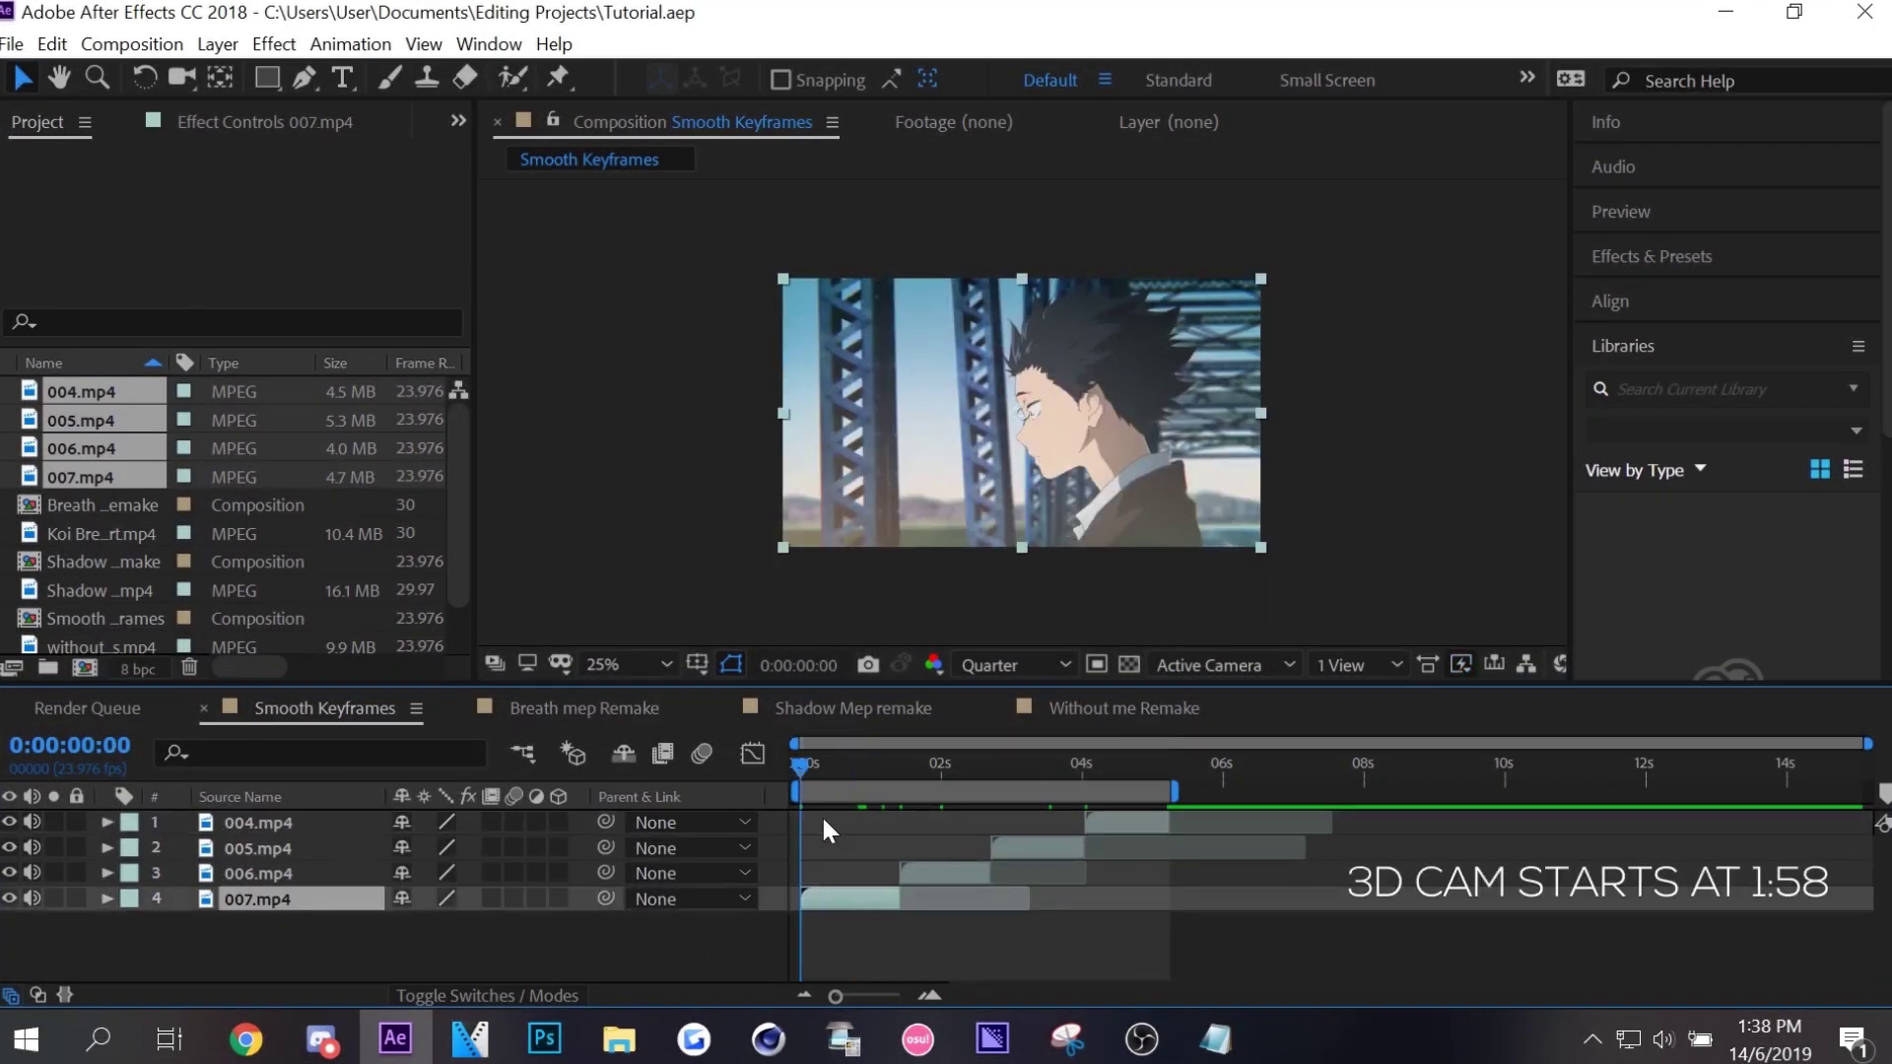
pyautogui.moveTo(806, 766); pyautogui.dragTo(800, 767)
pyautogui.click(310, 824)
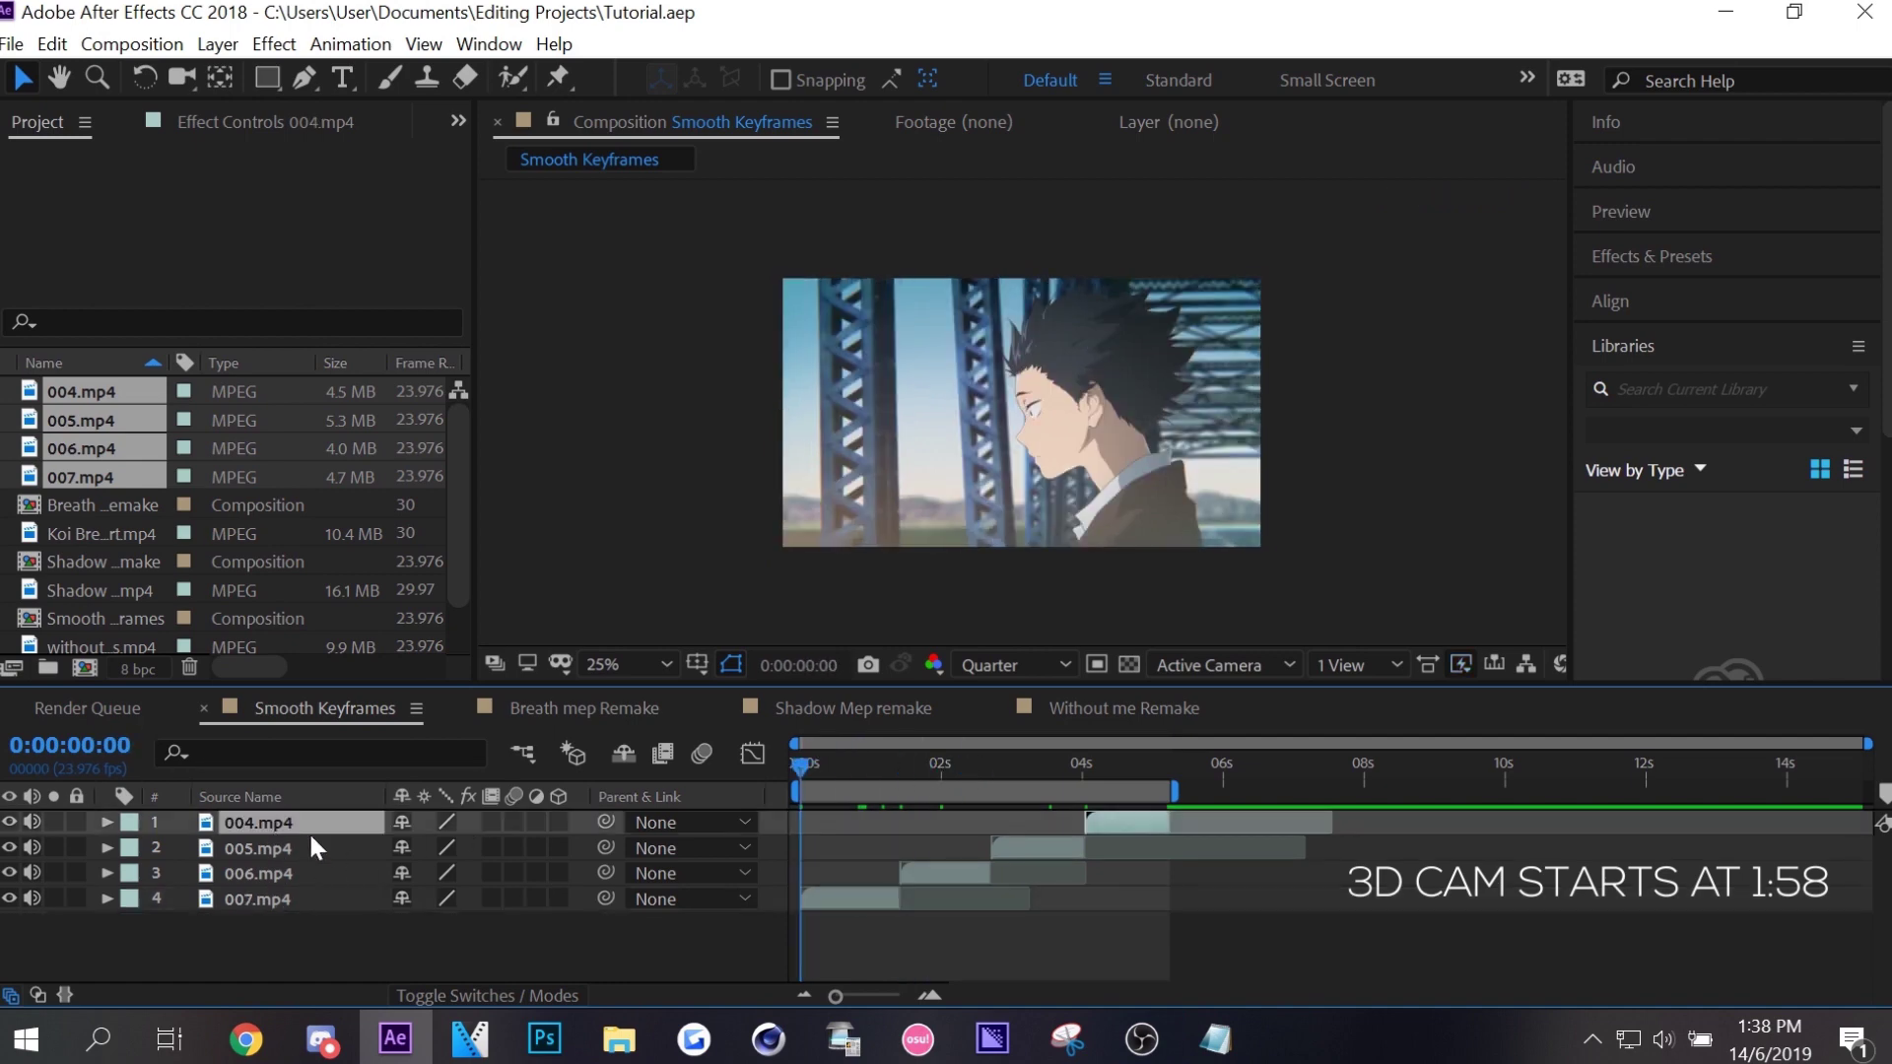
pyautogui.hotkey('ctrl', 'alt', 'shift', 'y')
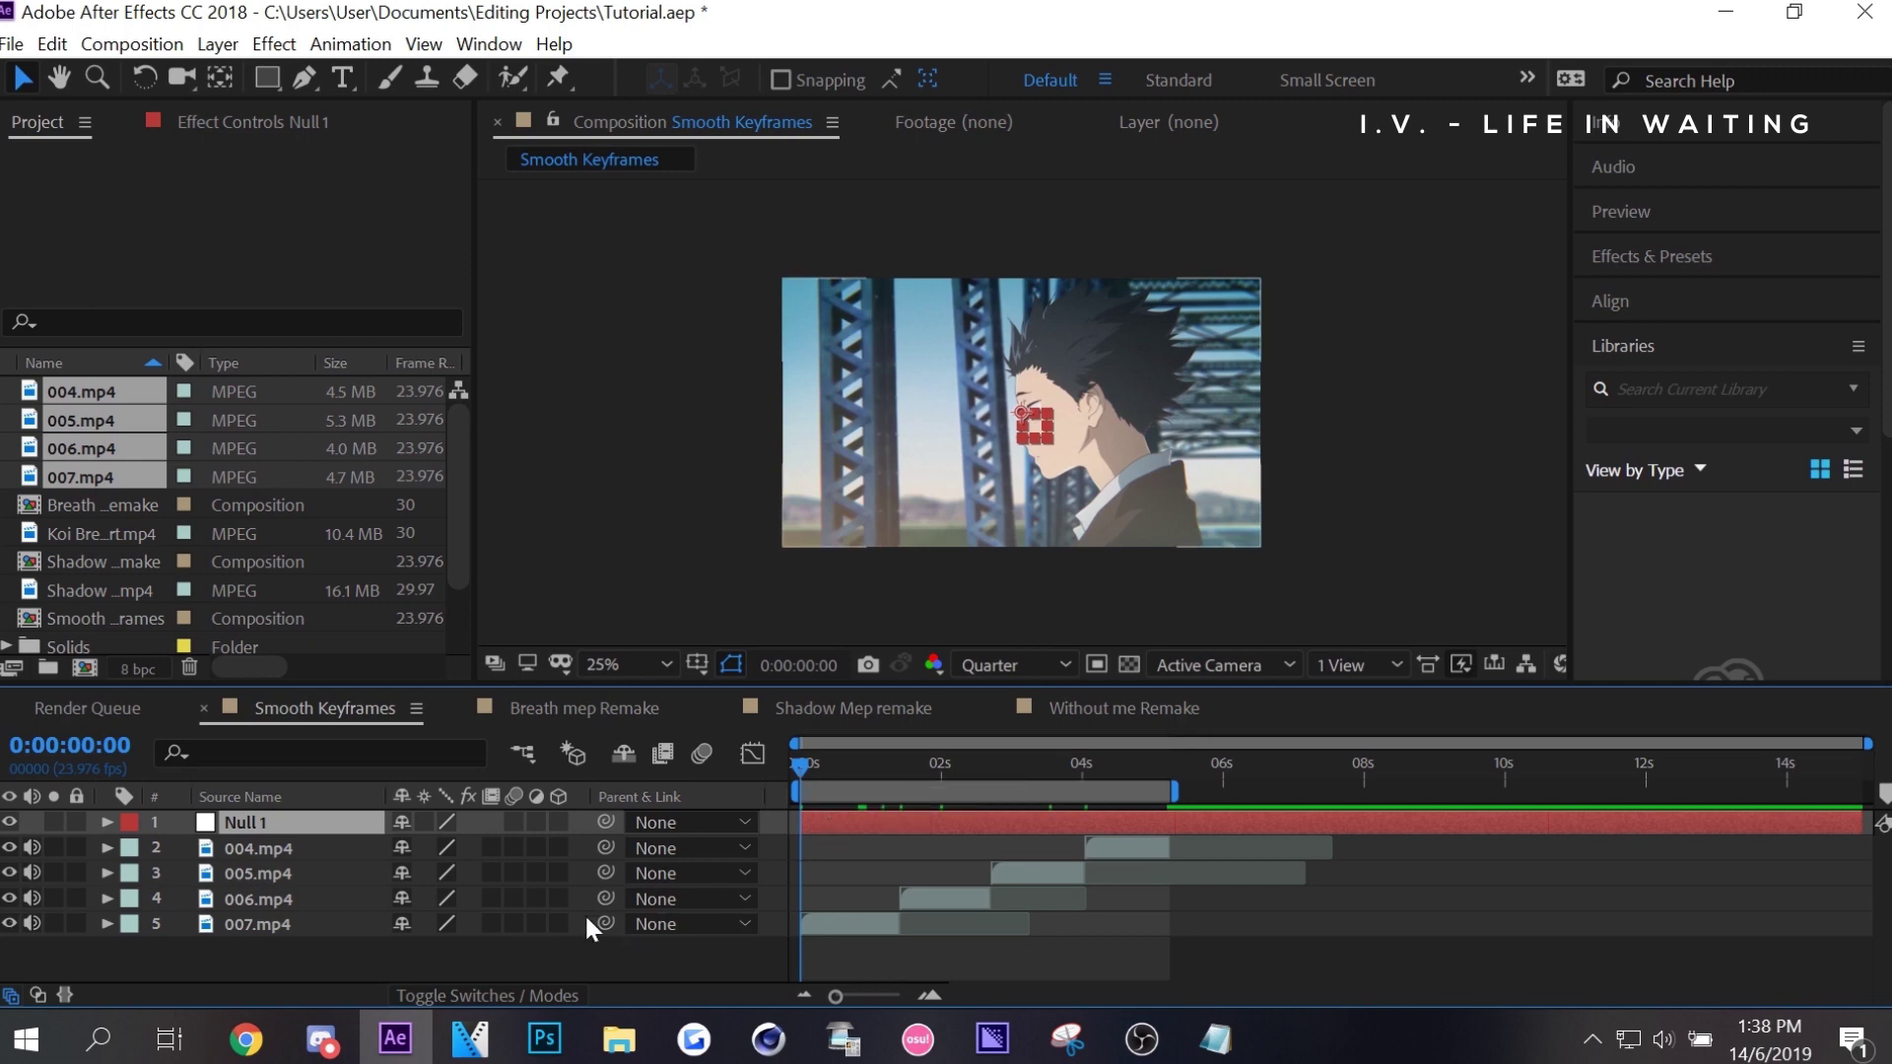
# Move Null 1 just above 007.mp4, parent 007.mp4 to it, and trim Null 1 to end at 1:09.
pyautogui.moveTo(262, 824); pyautogui.dragTo(282, 910)
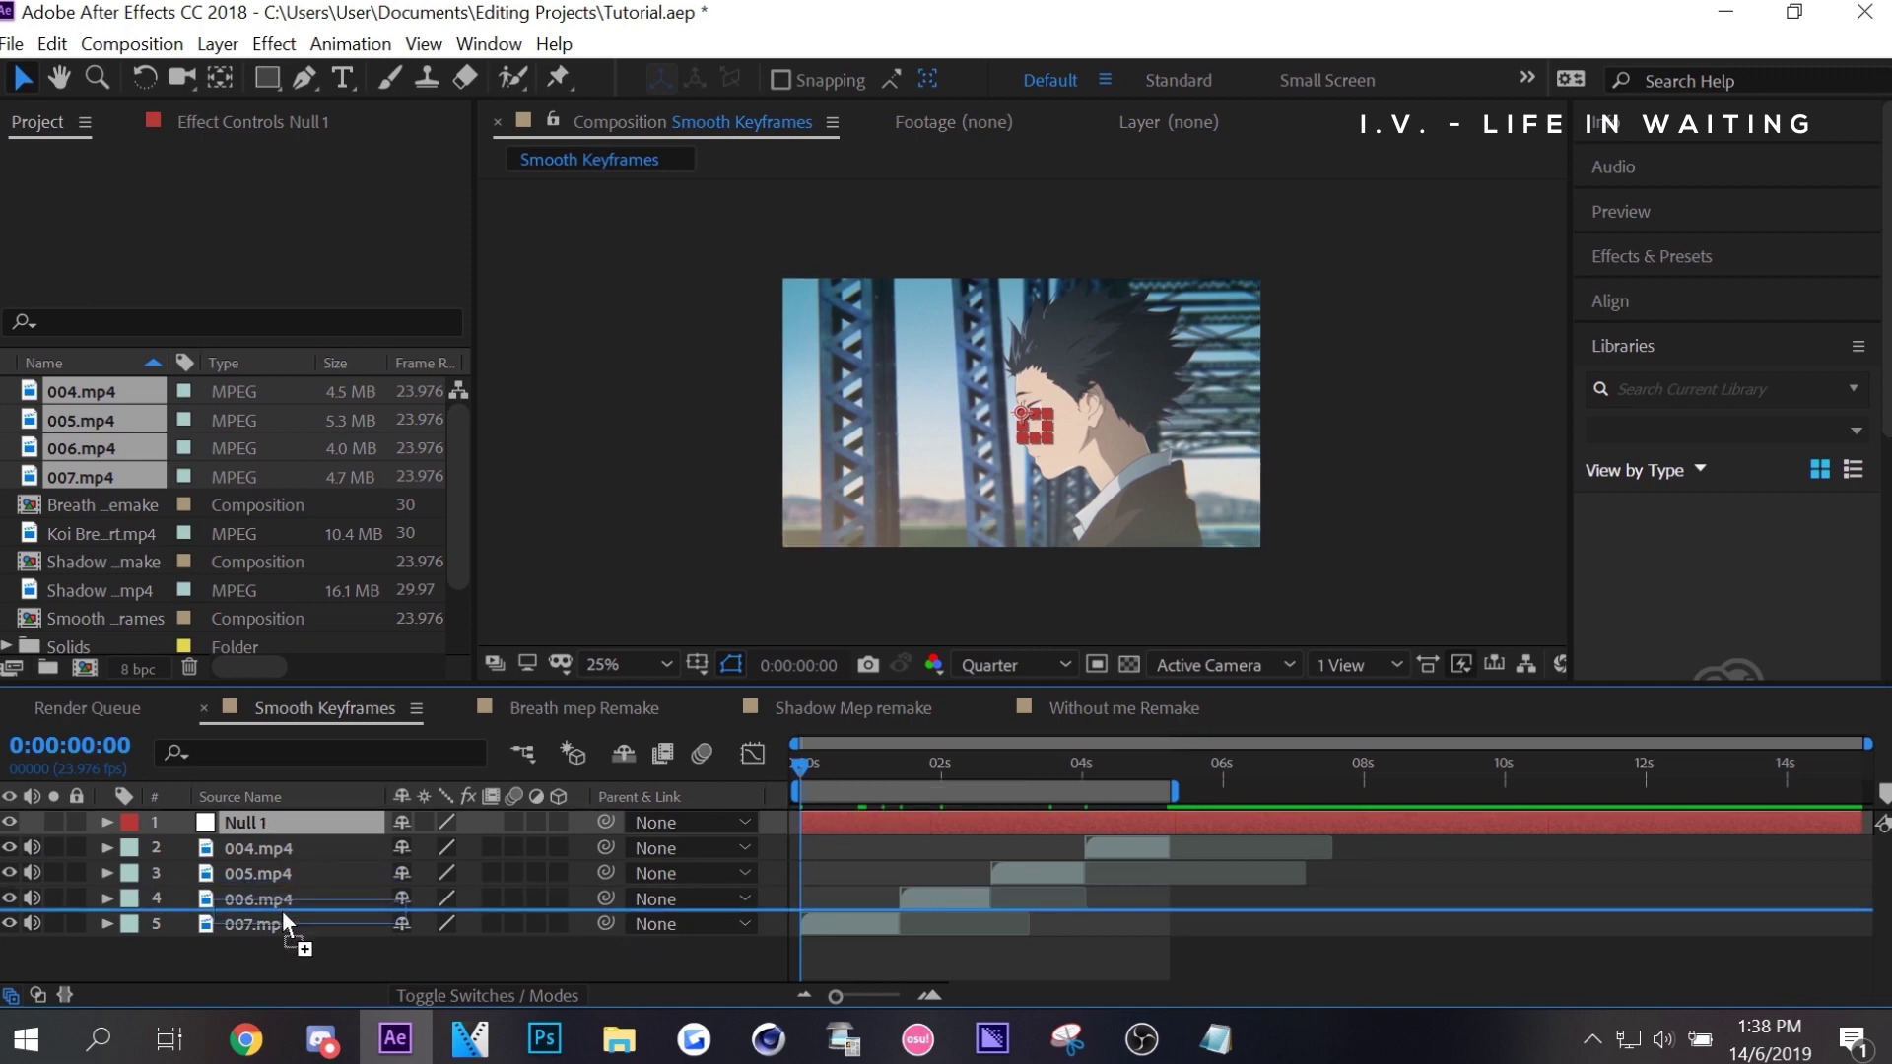
pyautogui.moveTo(605, 923); pyautogui.dragTo(569, 901)
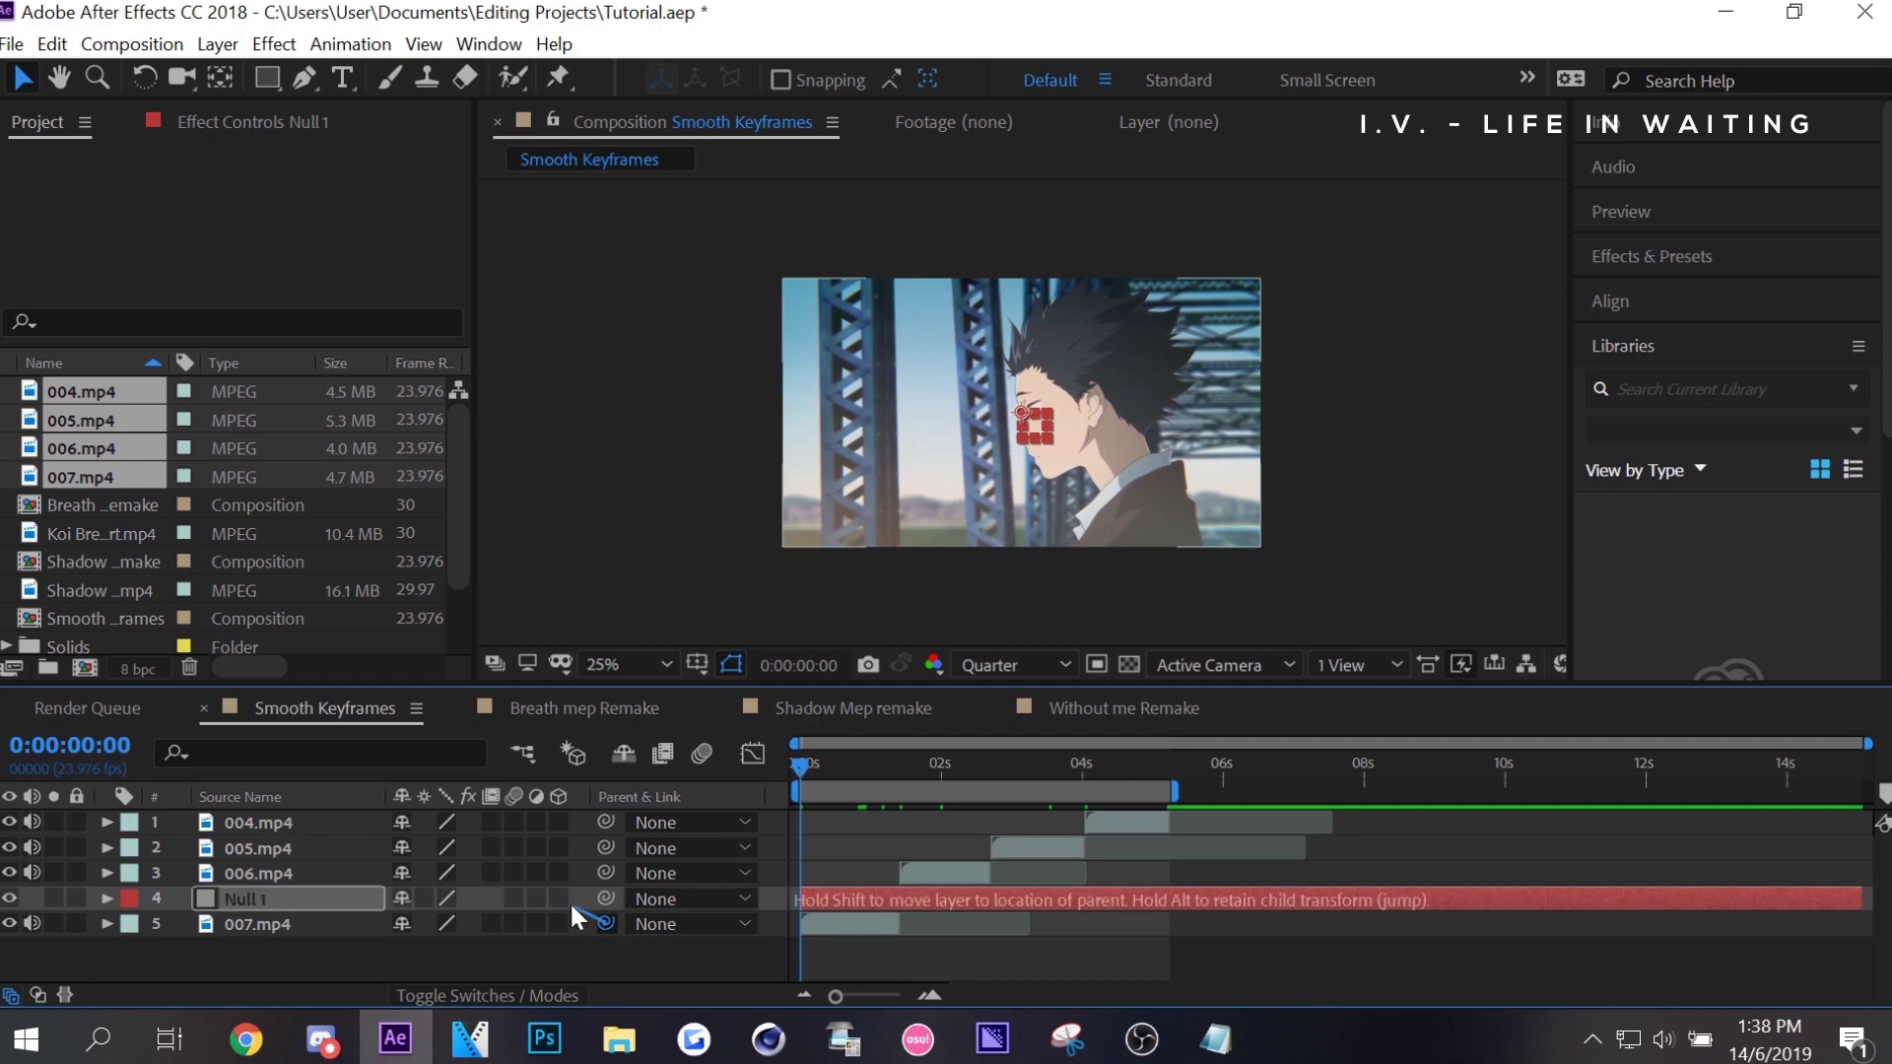
pyautogui.moveTo(873, 772); pyautogui.dragTo(883, 767)
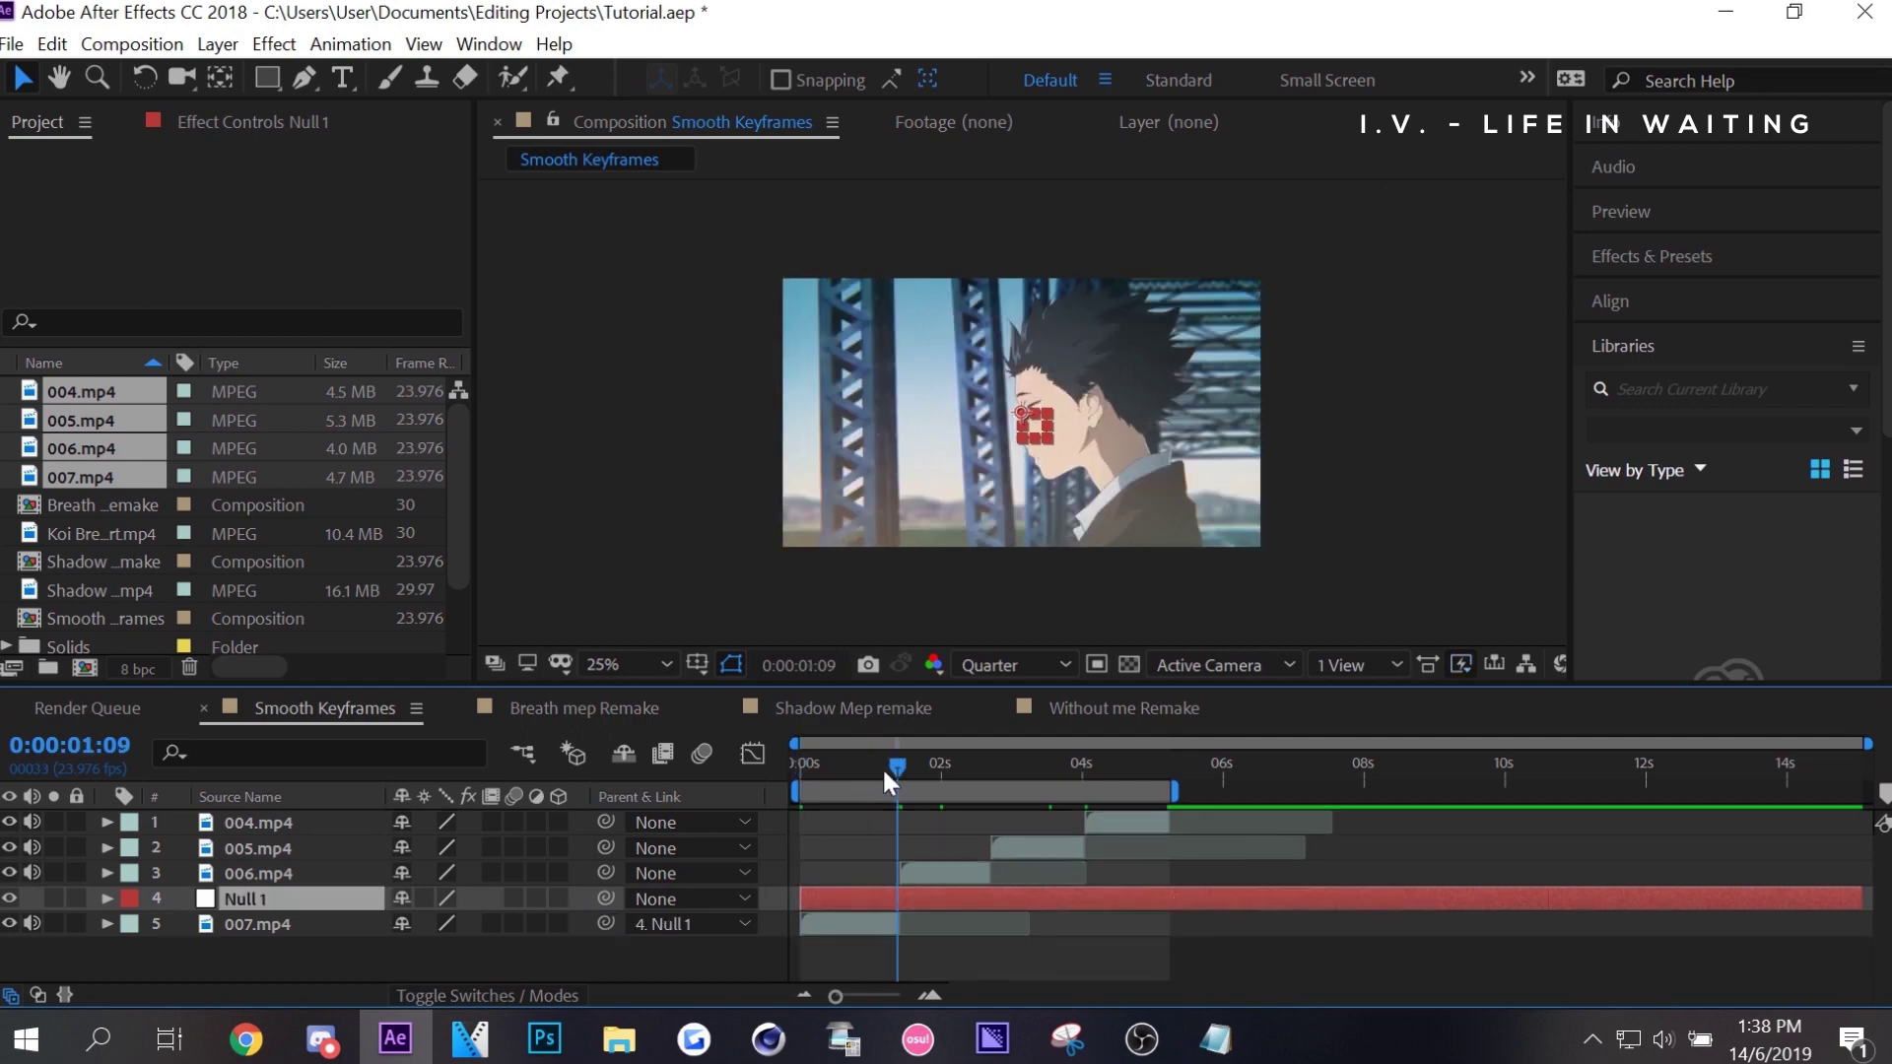
pyautogui.hotkey('alt', ']')
pyautogui.click(928, 994)
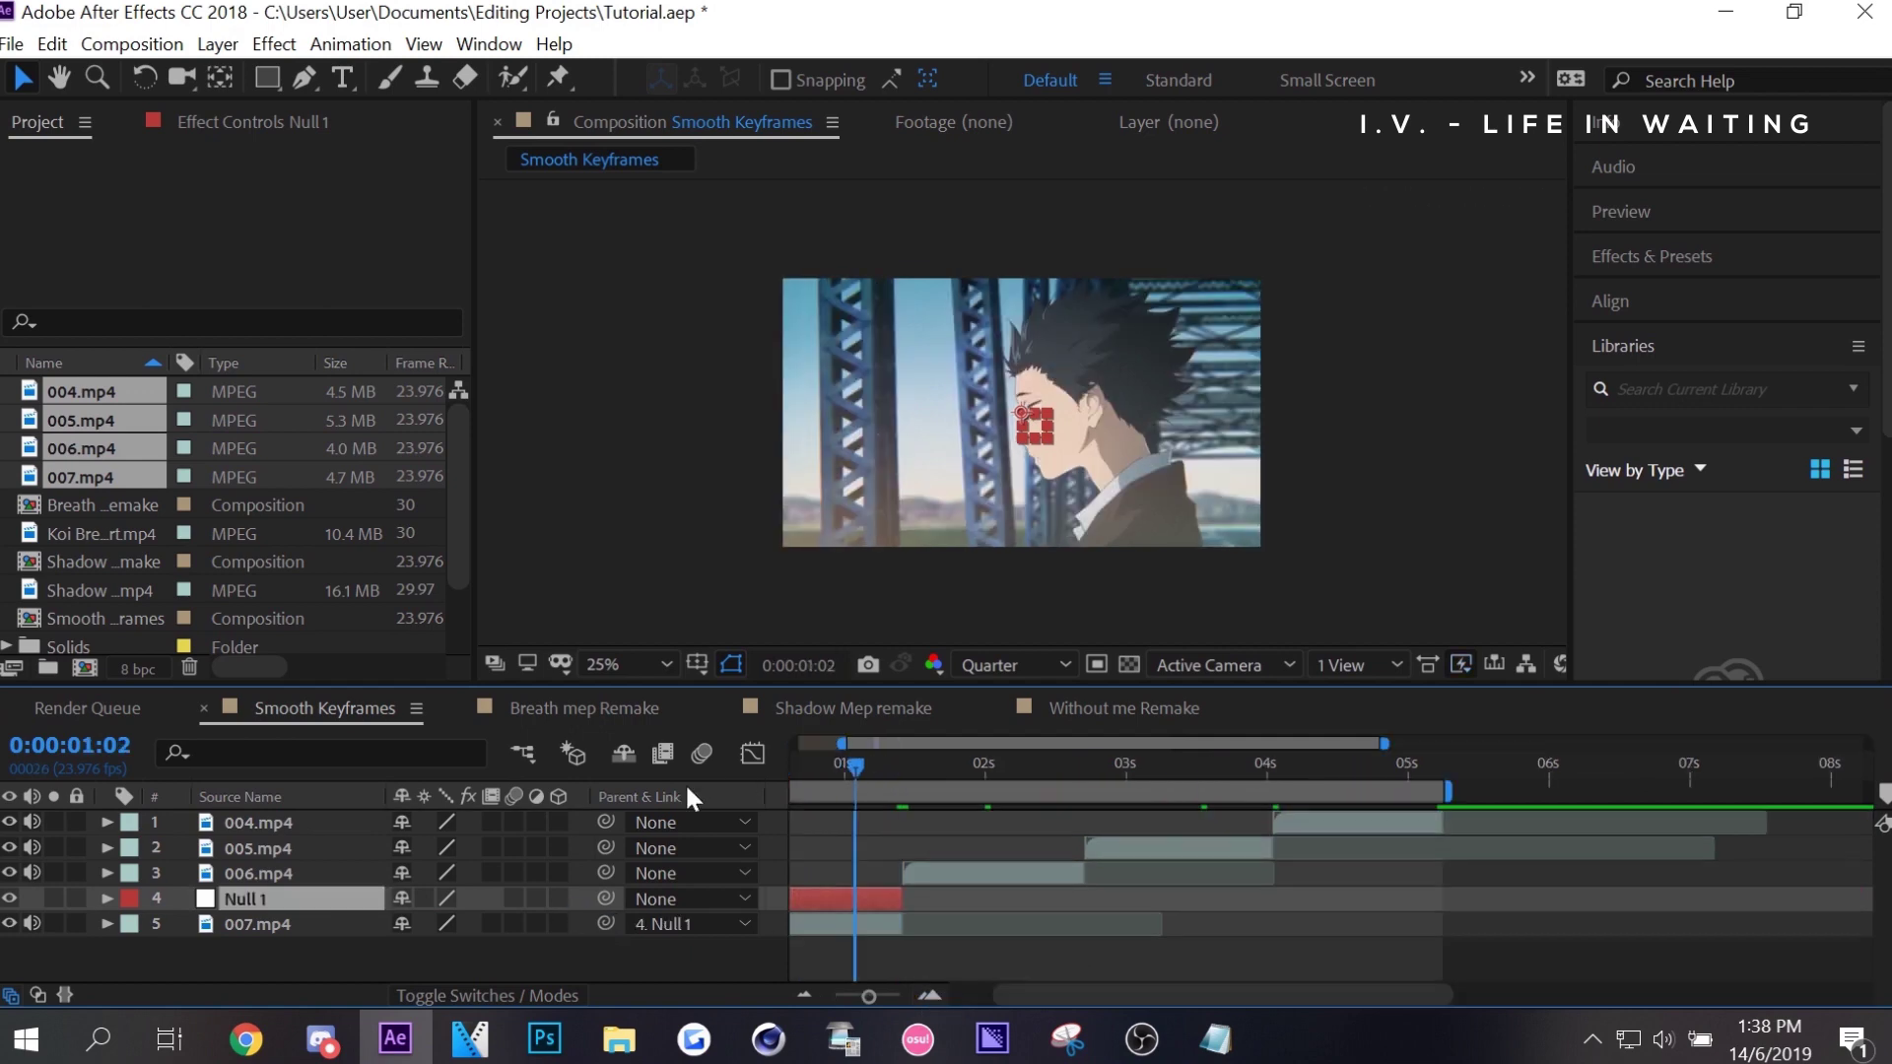
pyautogui.press('Home')
pyautogui.click(335, 922)
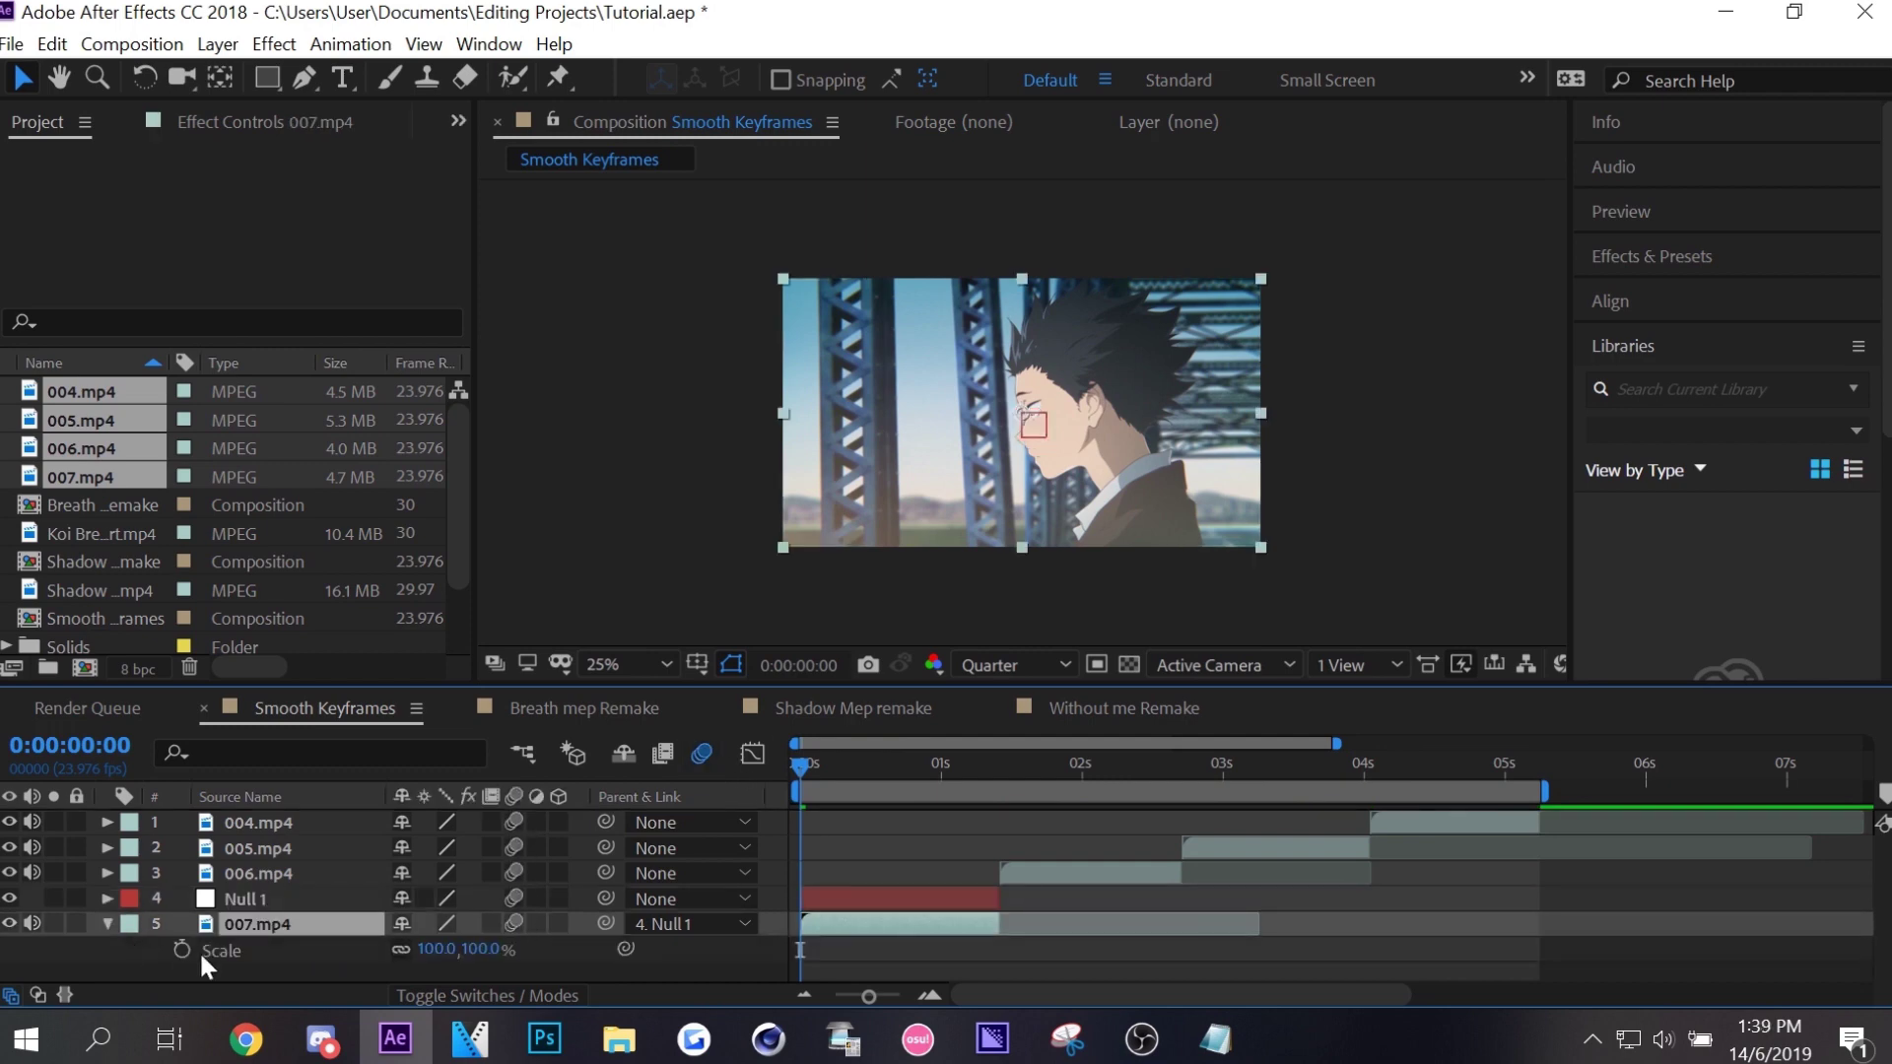
# Keyframe 007.mp4's Scale at 62% at the start and 120% at 1:01, with Easy Ease.
pyautogui.click(183, 949)
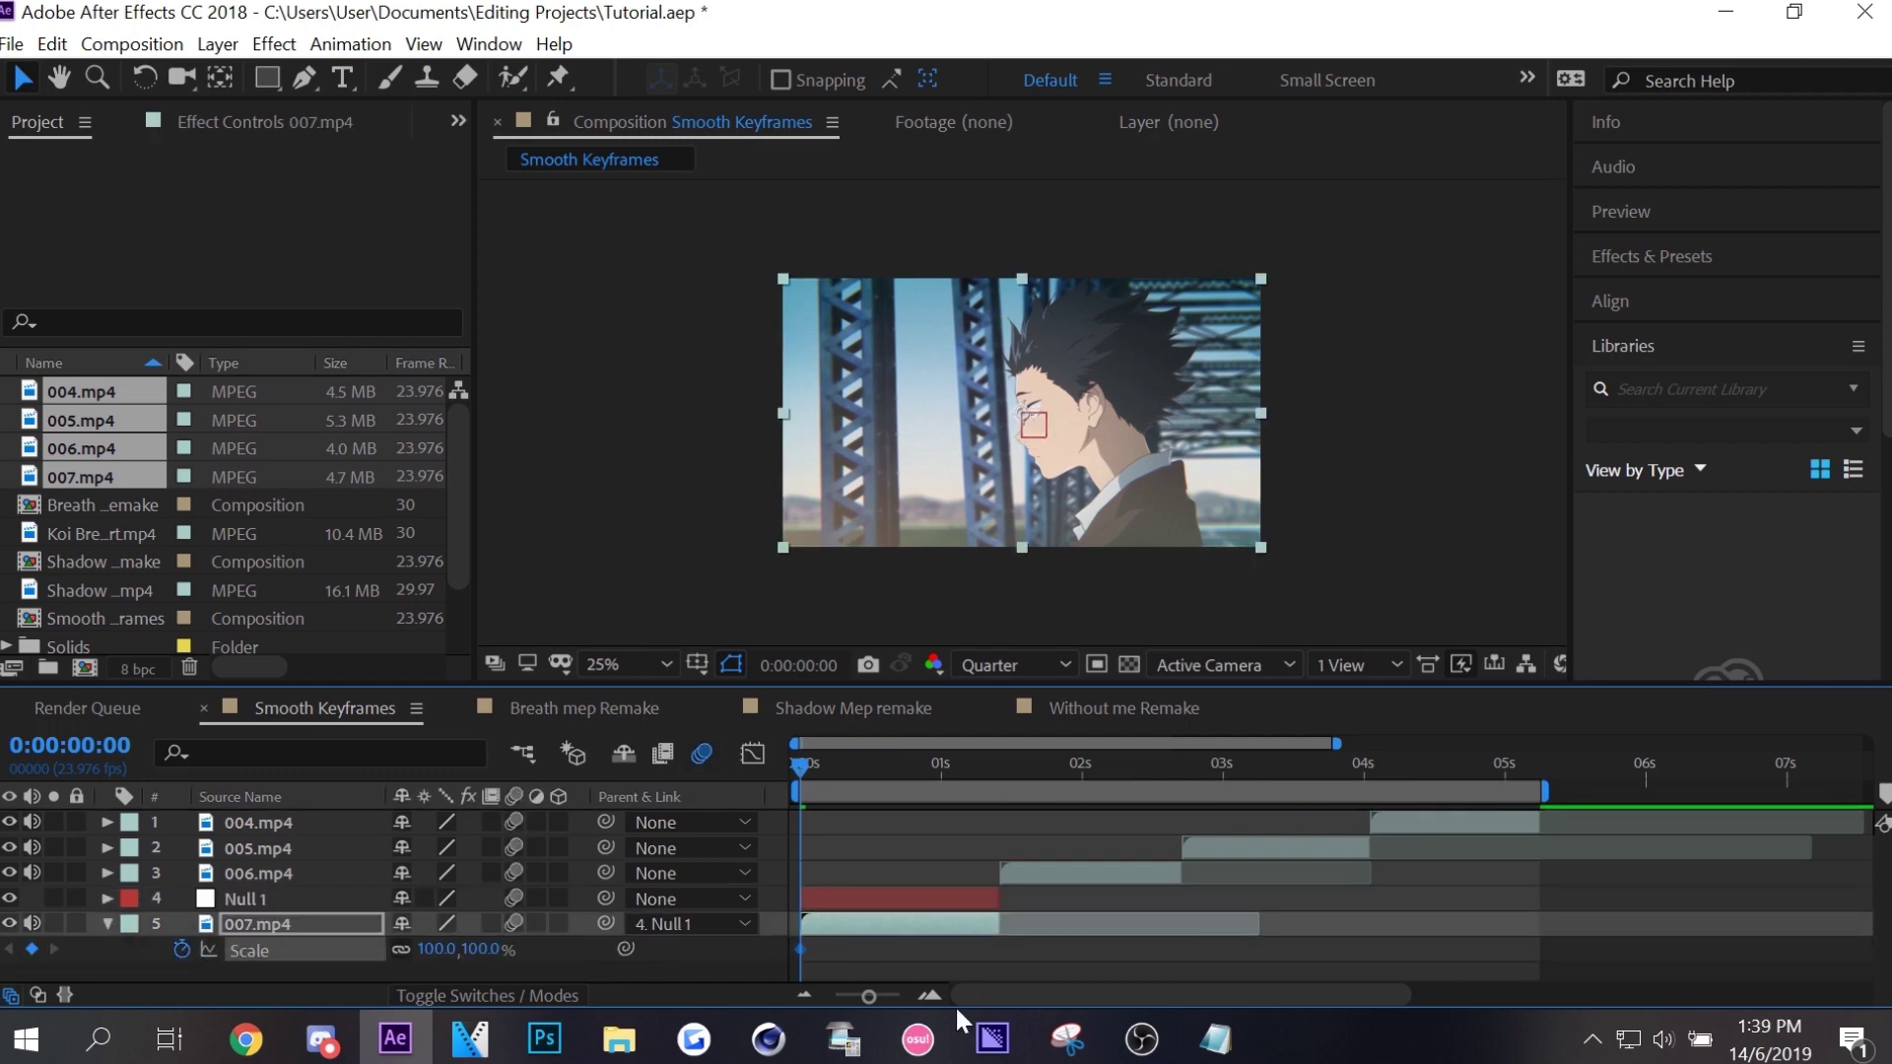
pyautogui.click(929, 995)
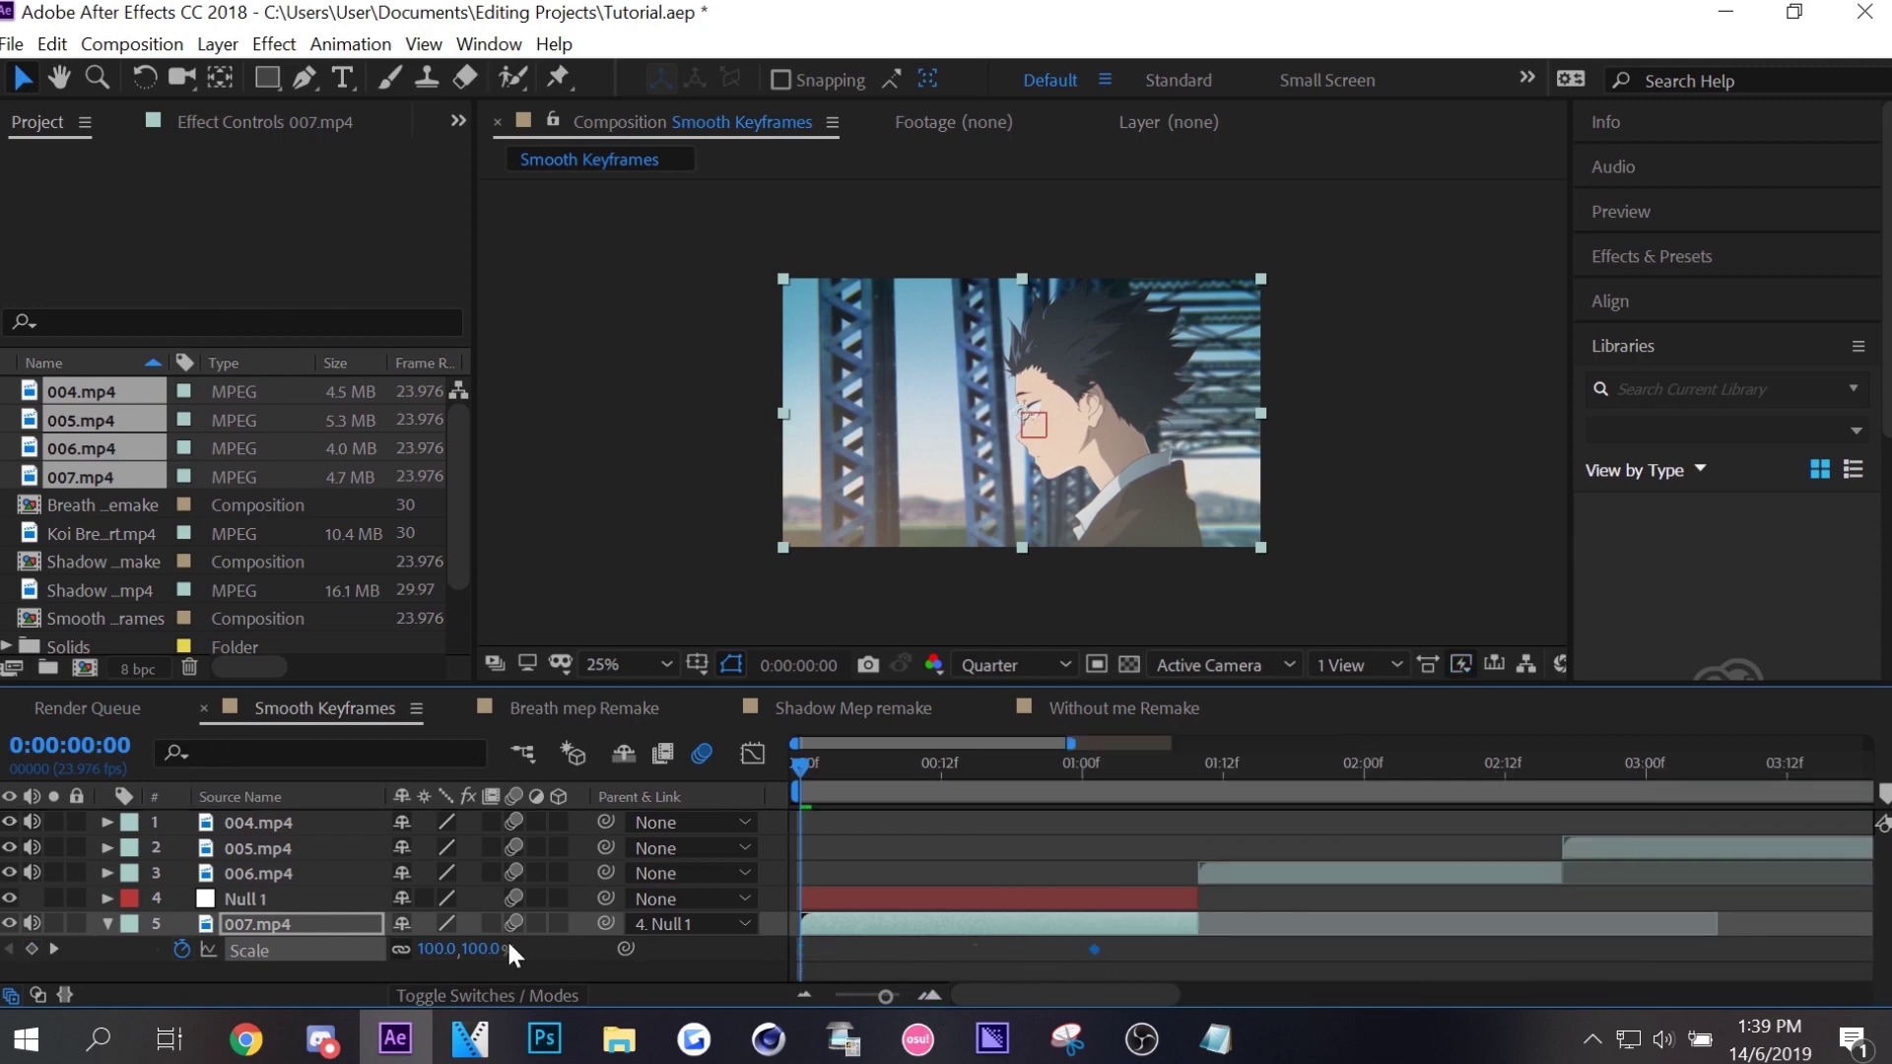
pyautogui.moveTo(478, 949); pyautogui.dragTo(308, 955)
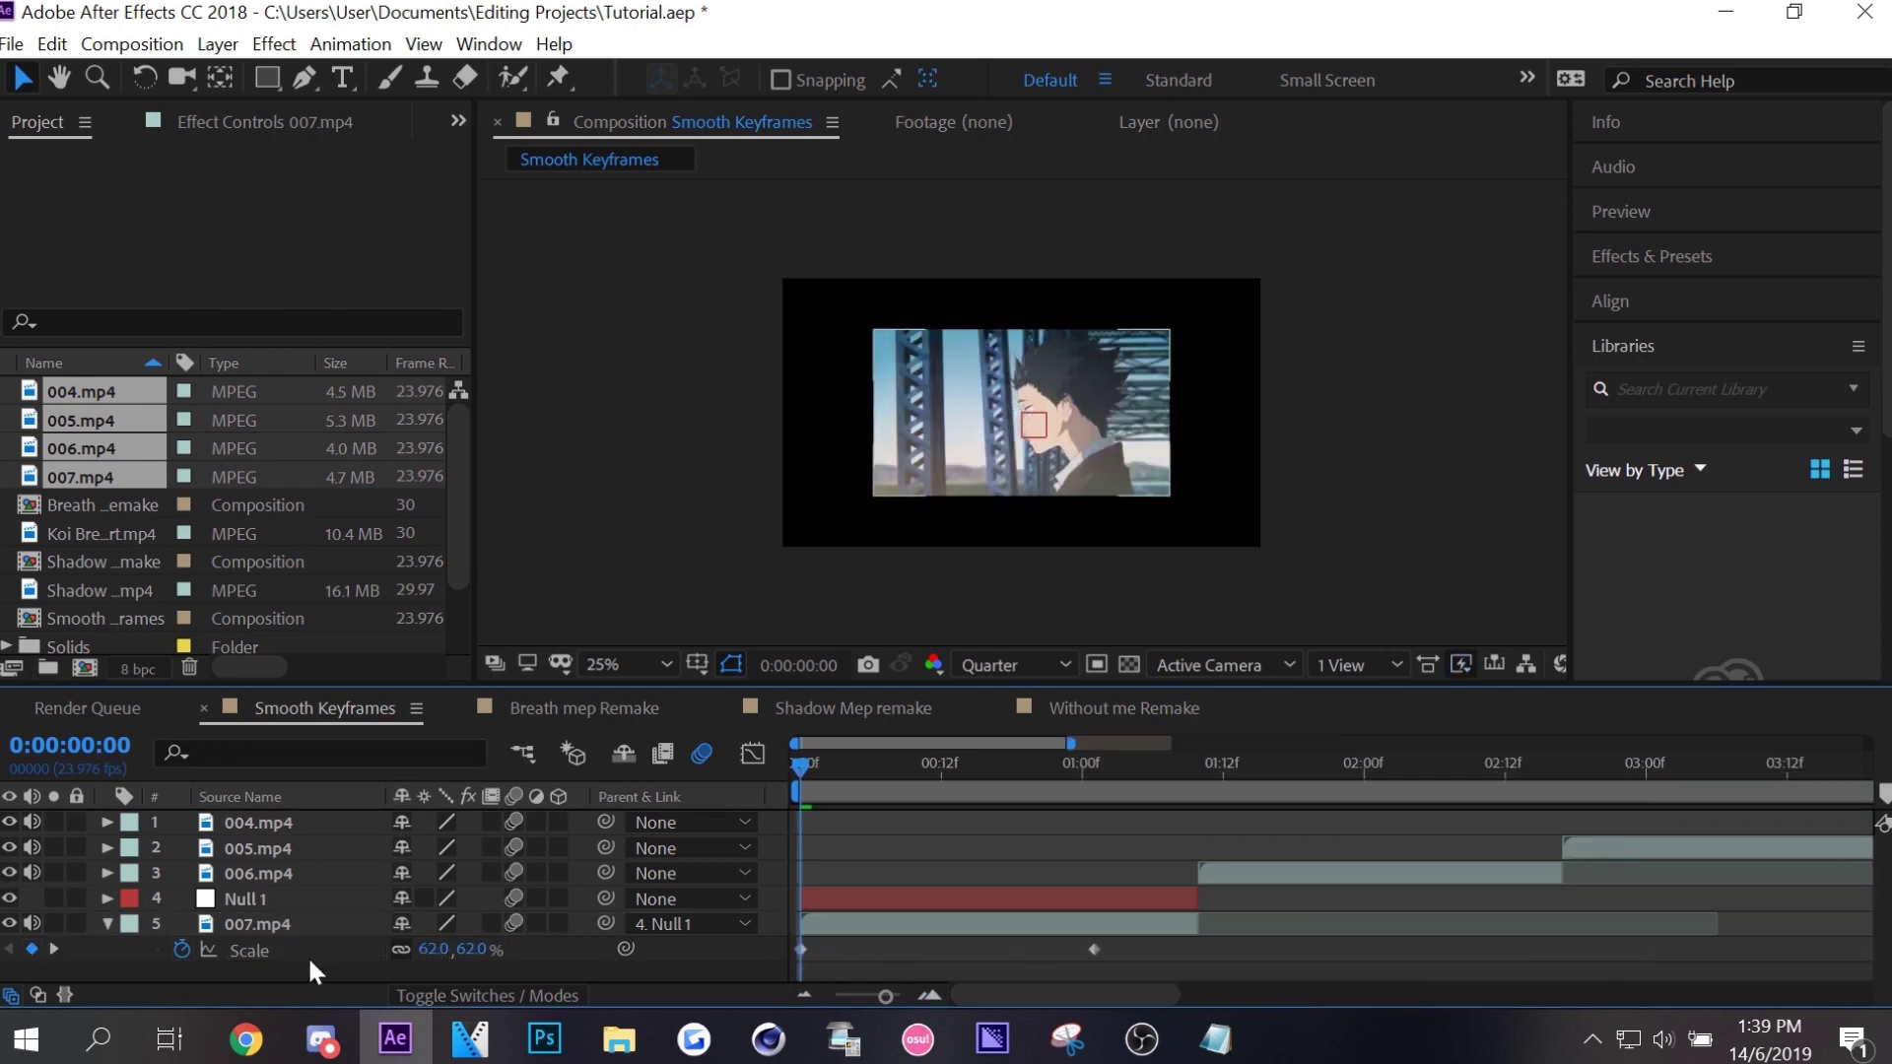
pyautogui.click(236, 950)
pyautogui.press('F9')
pyautogui.moveTo(1082, 766); pyautogui.dragTo(1094, 765)
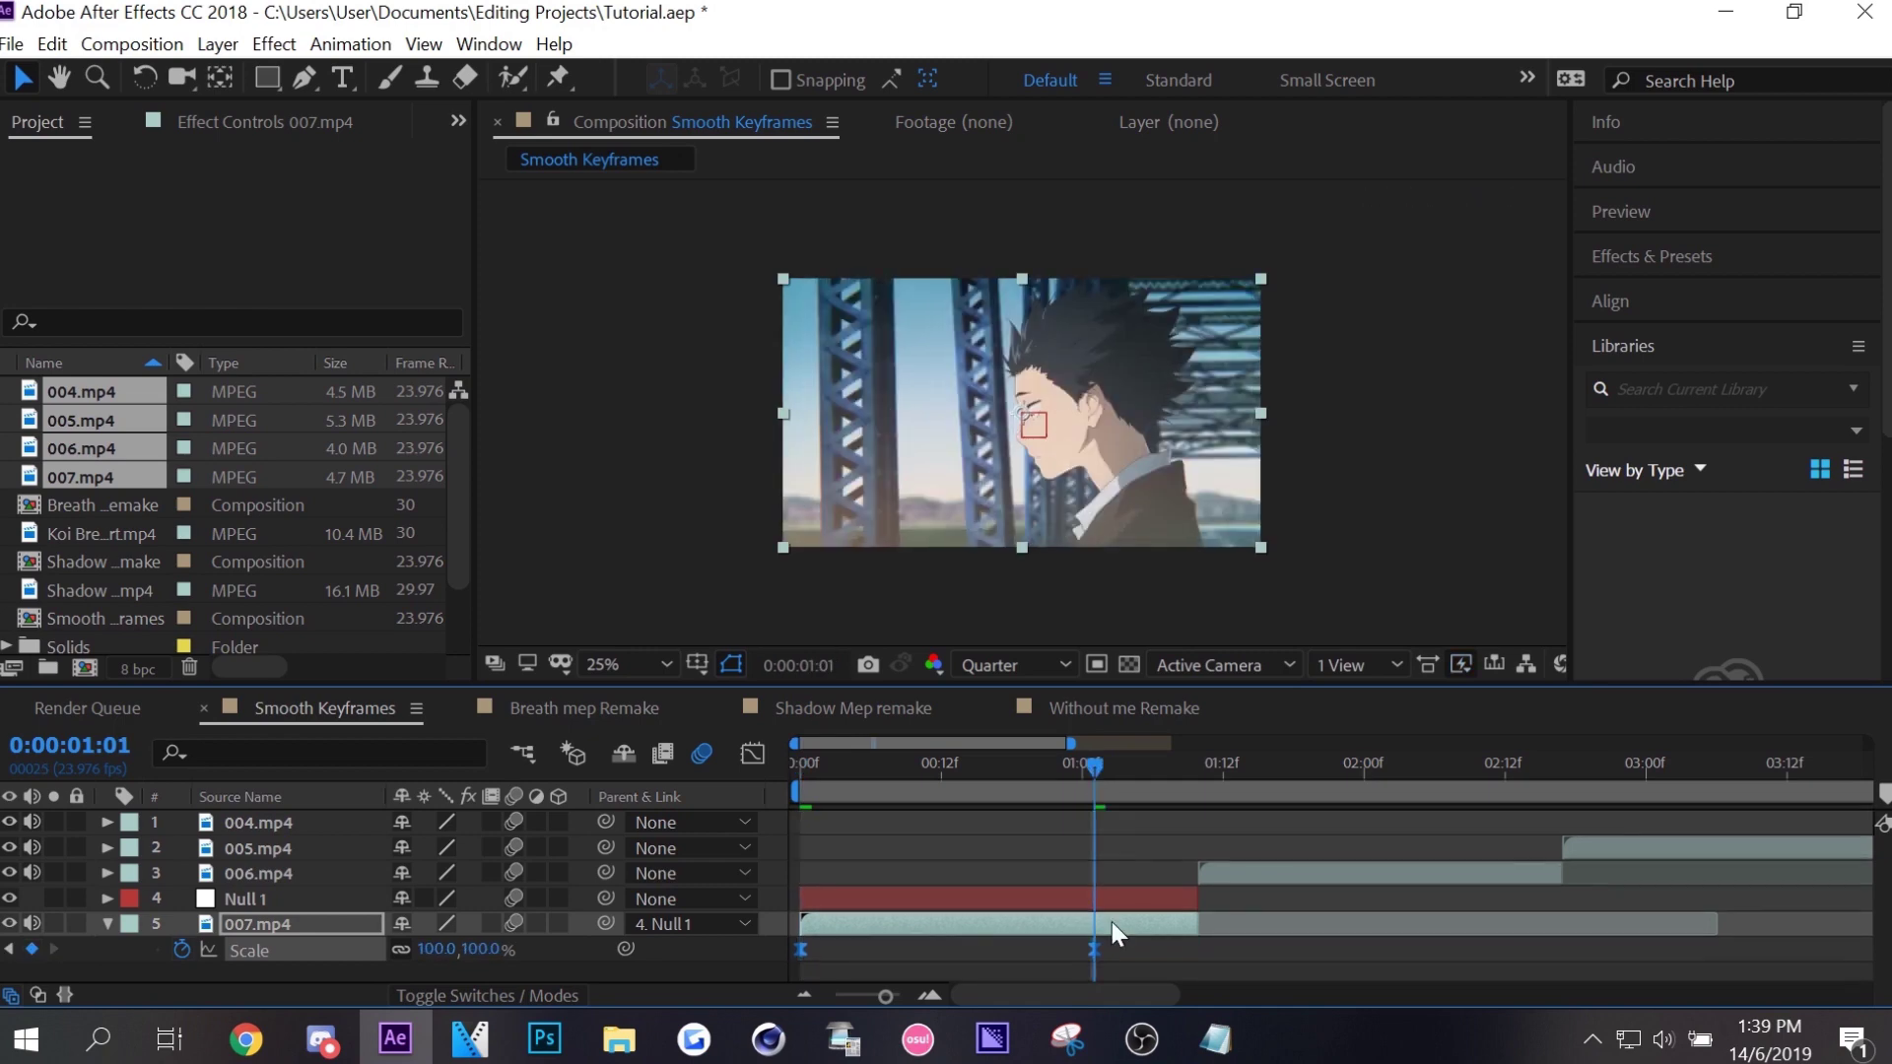
pyautogui.click(627, 951)
pyautogui.moveTo(490, 948); pyautogui.dragTo(550, 872)
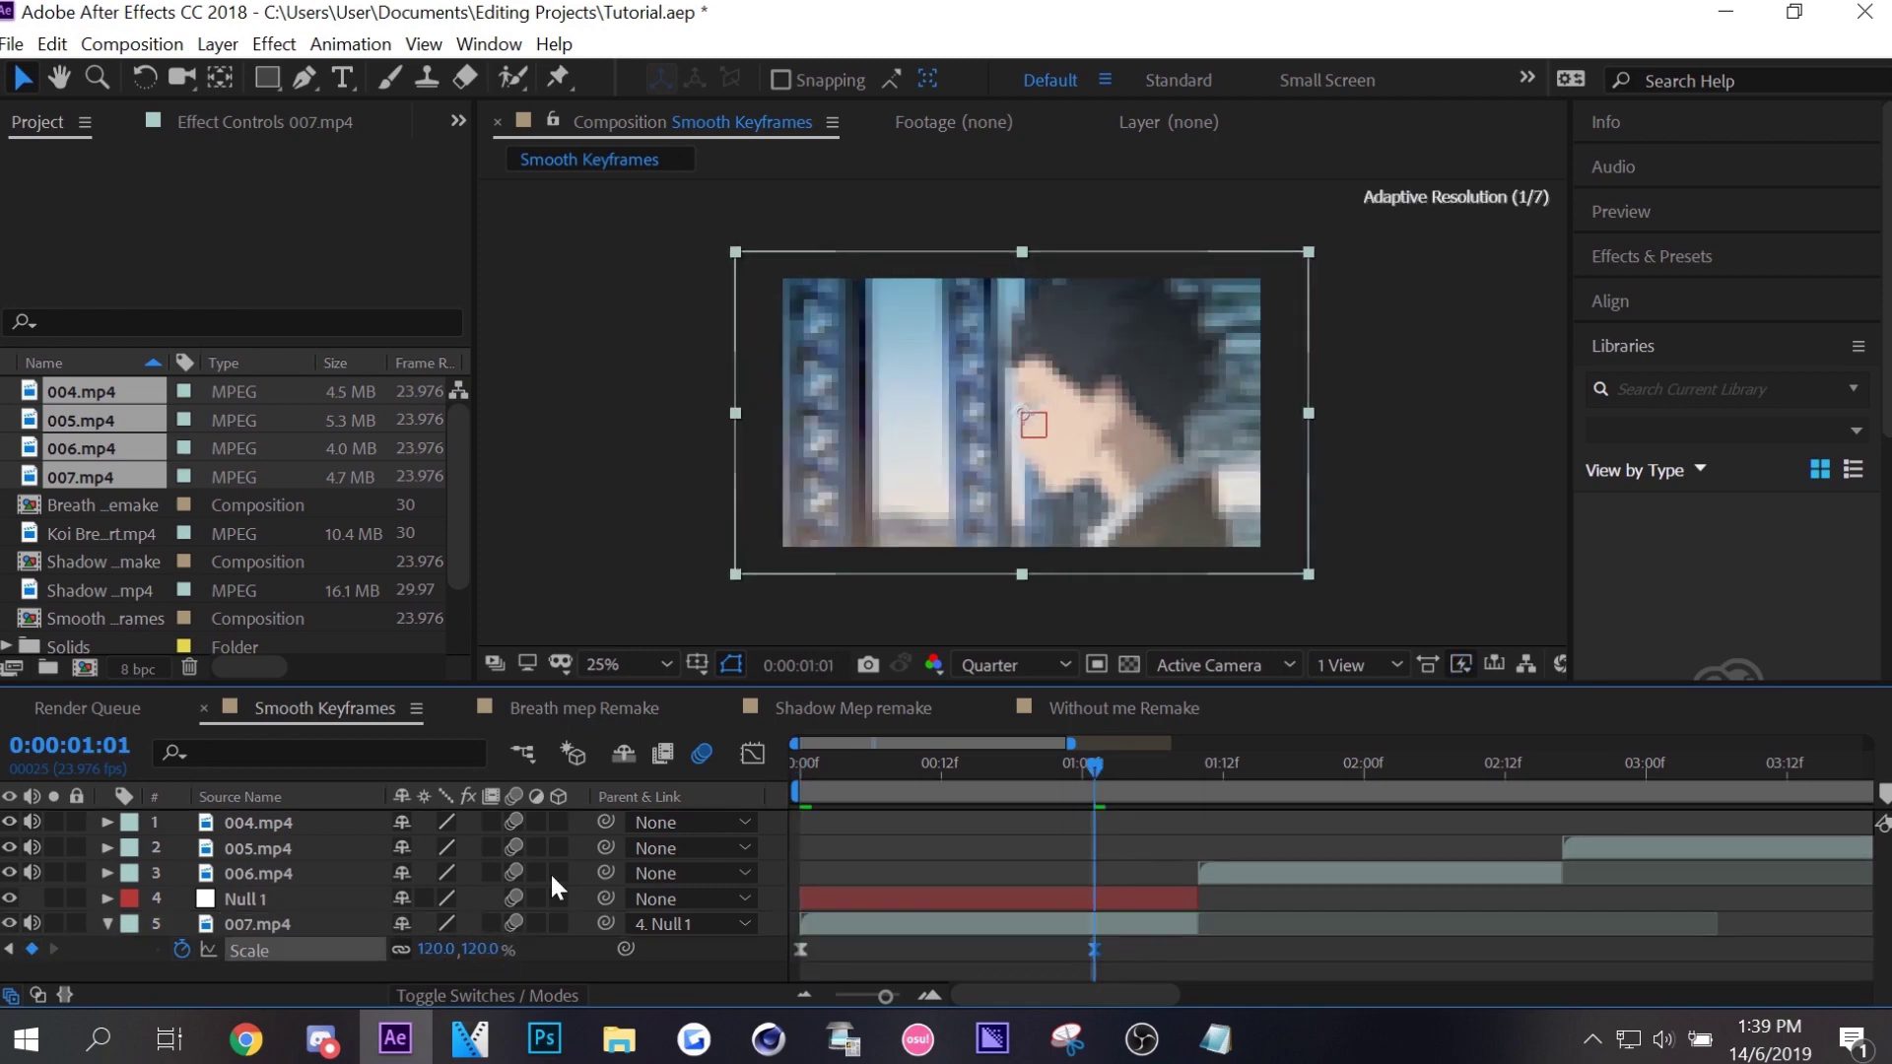
# Shape 007.mp4's Scale value curve in the Graph Editor and preview the zoom.
pyautogui.click(753, 755)
pyautogui.click(1031, 965)
pyautogui.click(1123, 670)
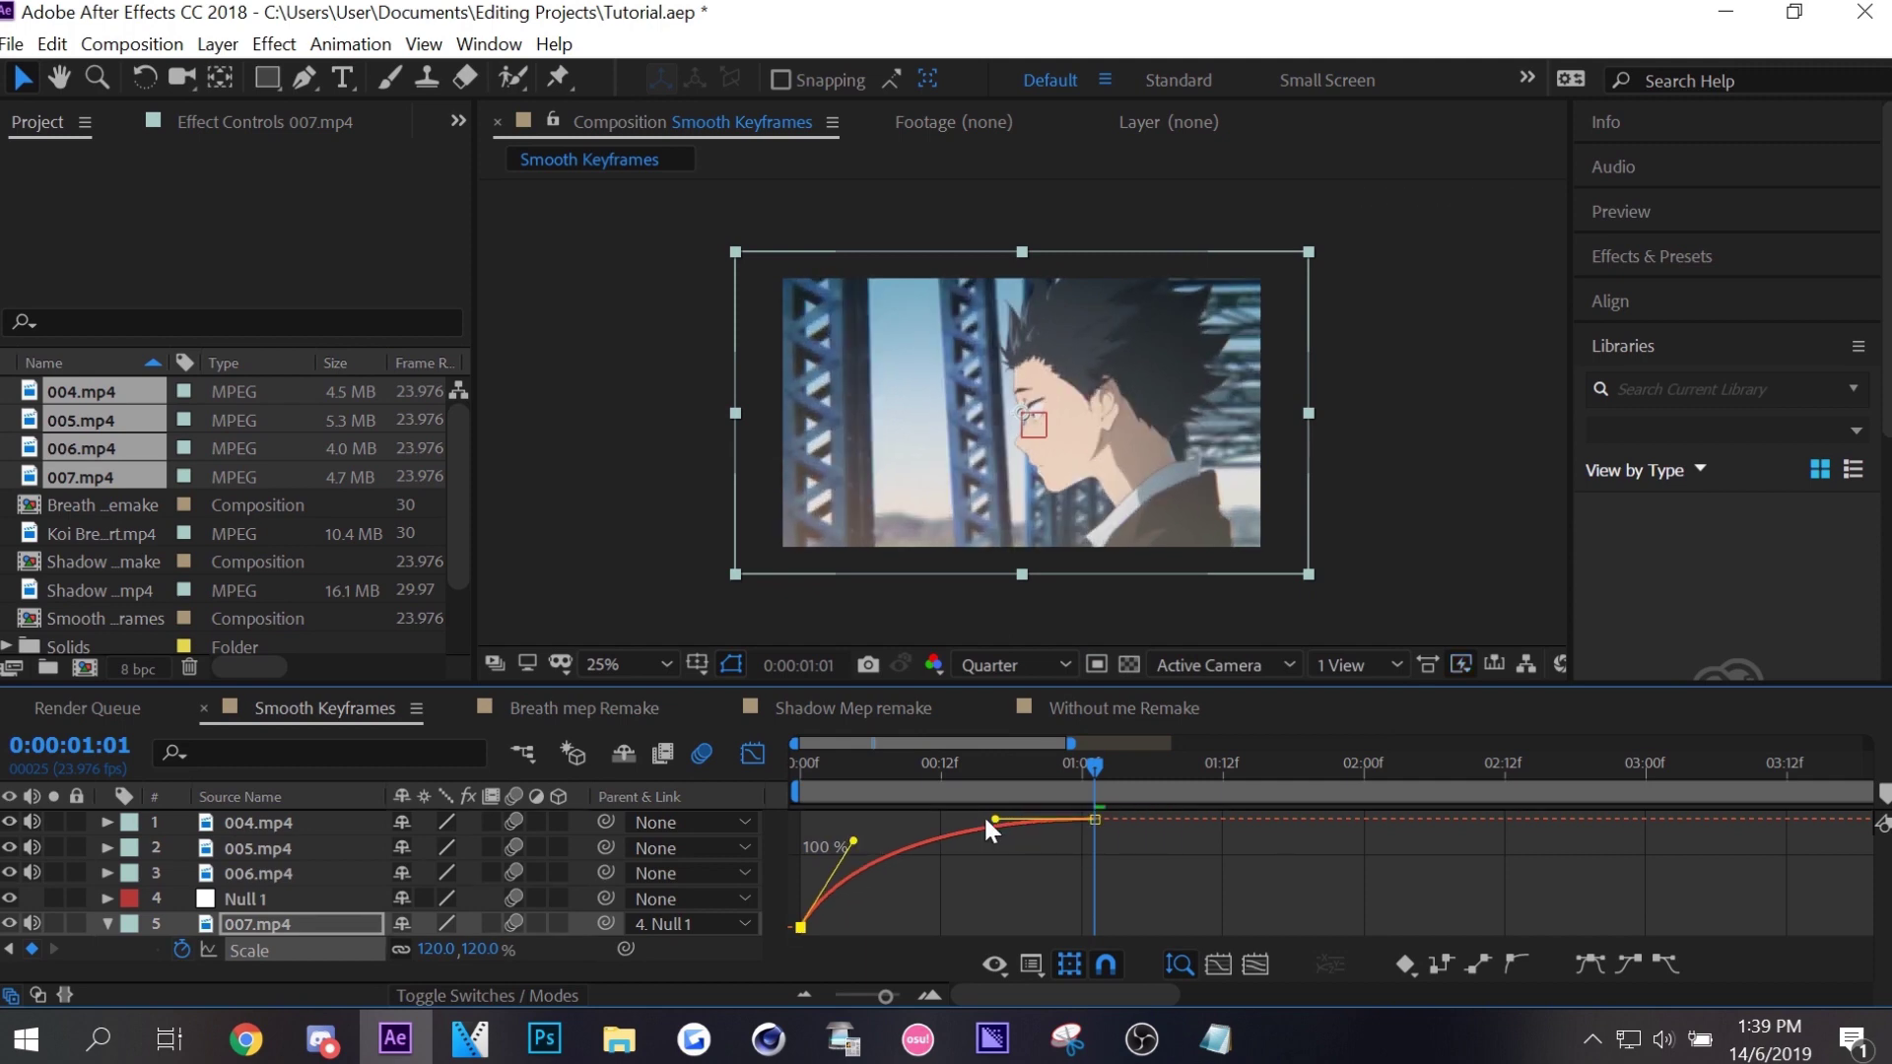
pyautogui.click(753, 757)
pyautogui.press('space')
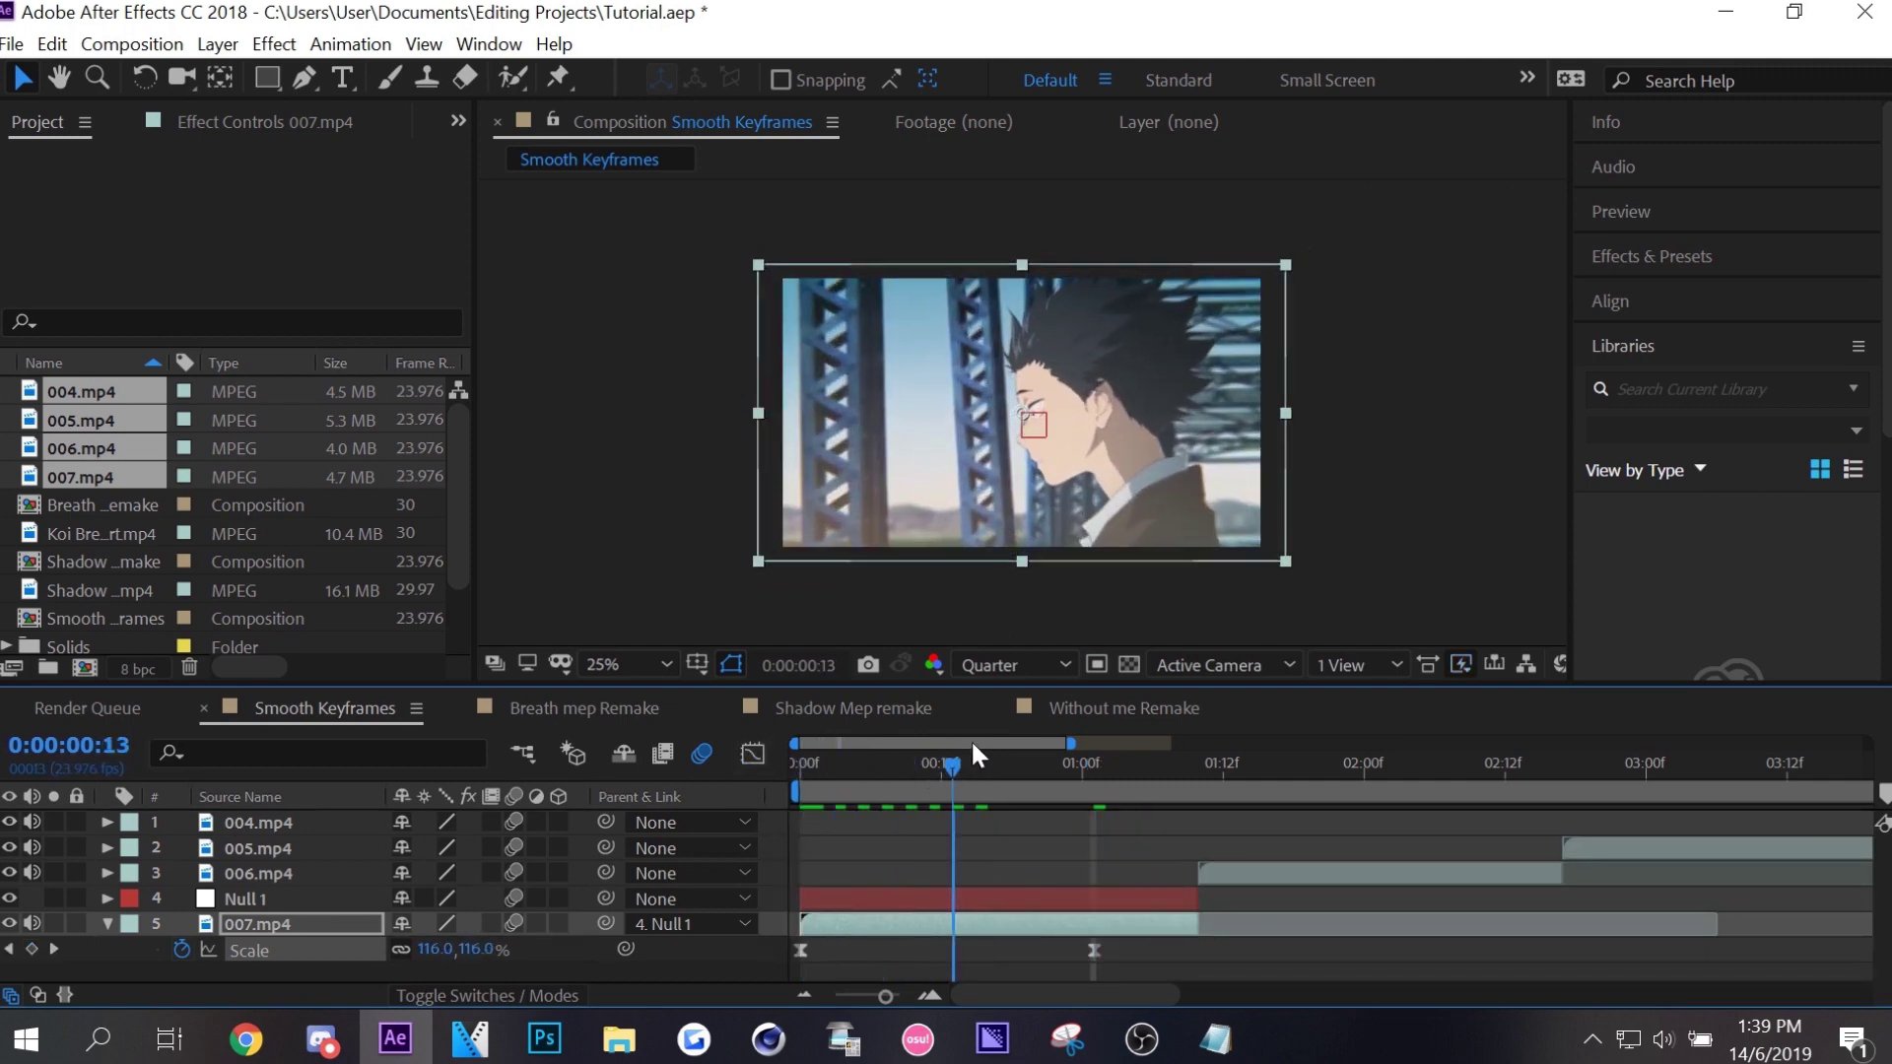
pyautogui.click(931, 898)
# Keyframe Null 1's Scale from 100% up to 155% at 1:09.
pyautogui.press('s')
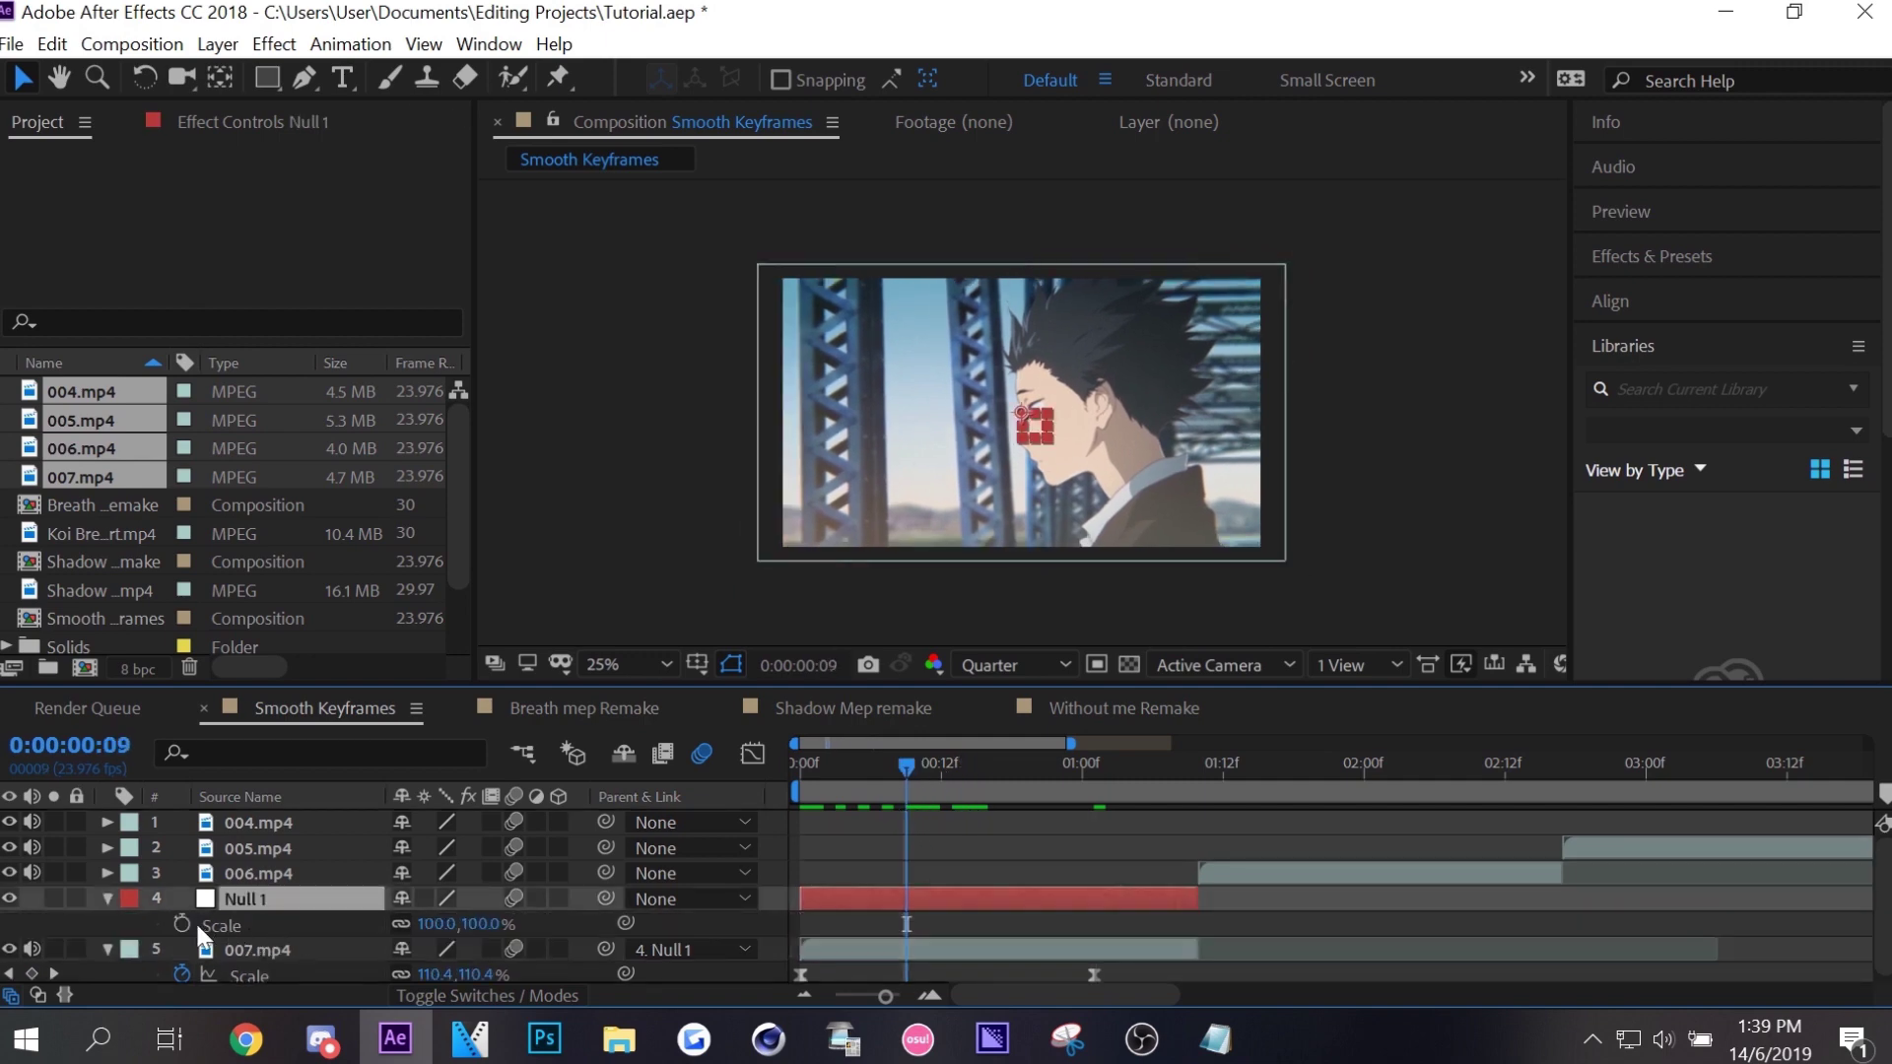
pyautogui.hotkey('alt', 'shift', 's')
pyautogui.click(1138, 768)
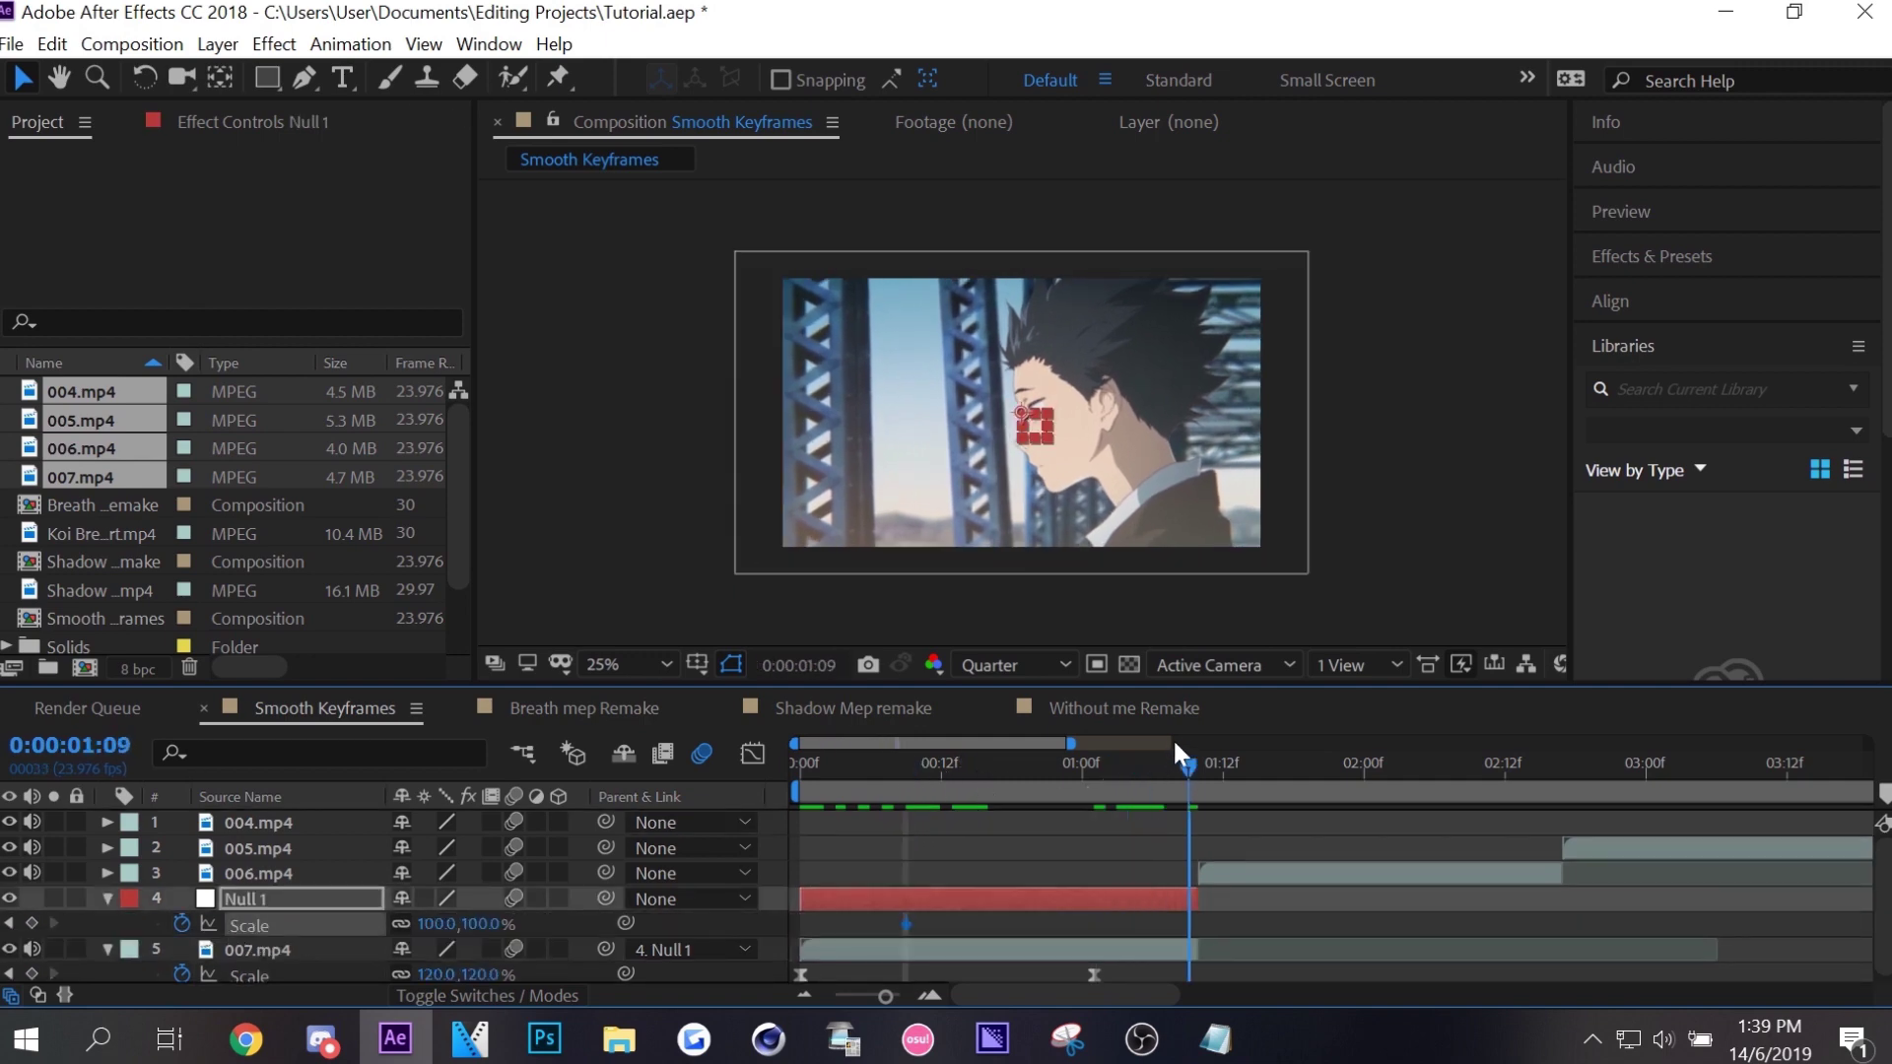
pyautogui.click(639, 930)
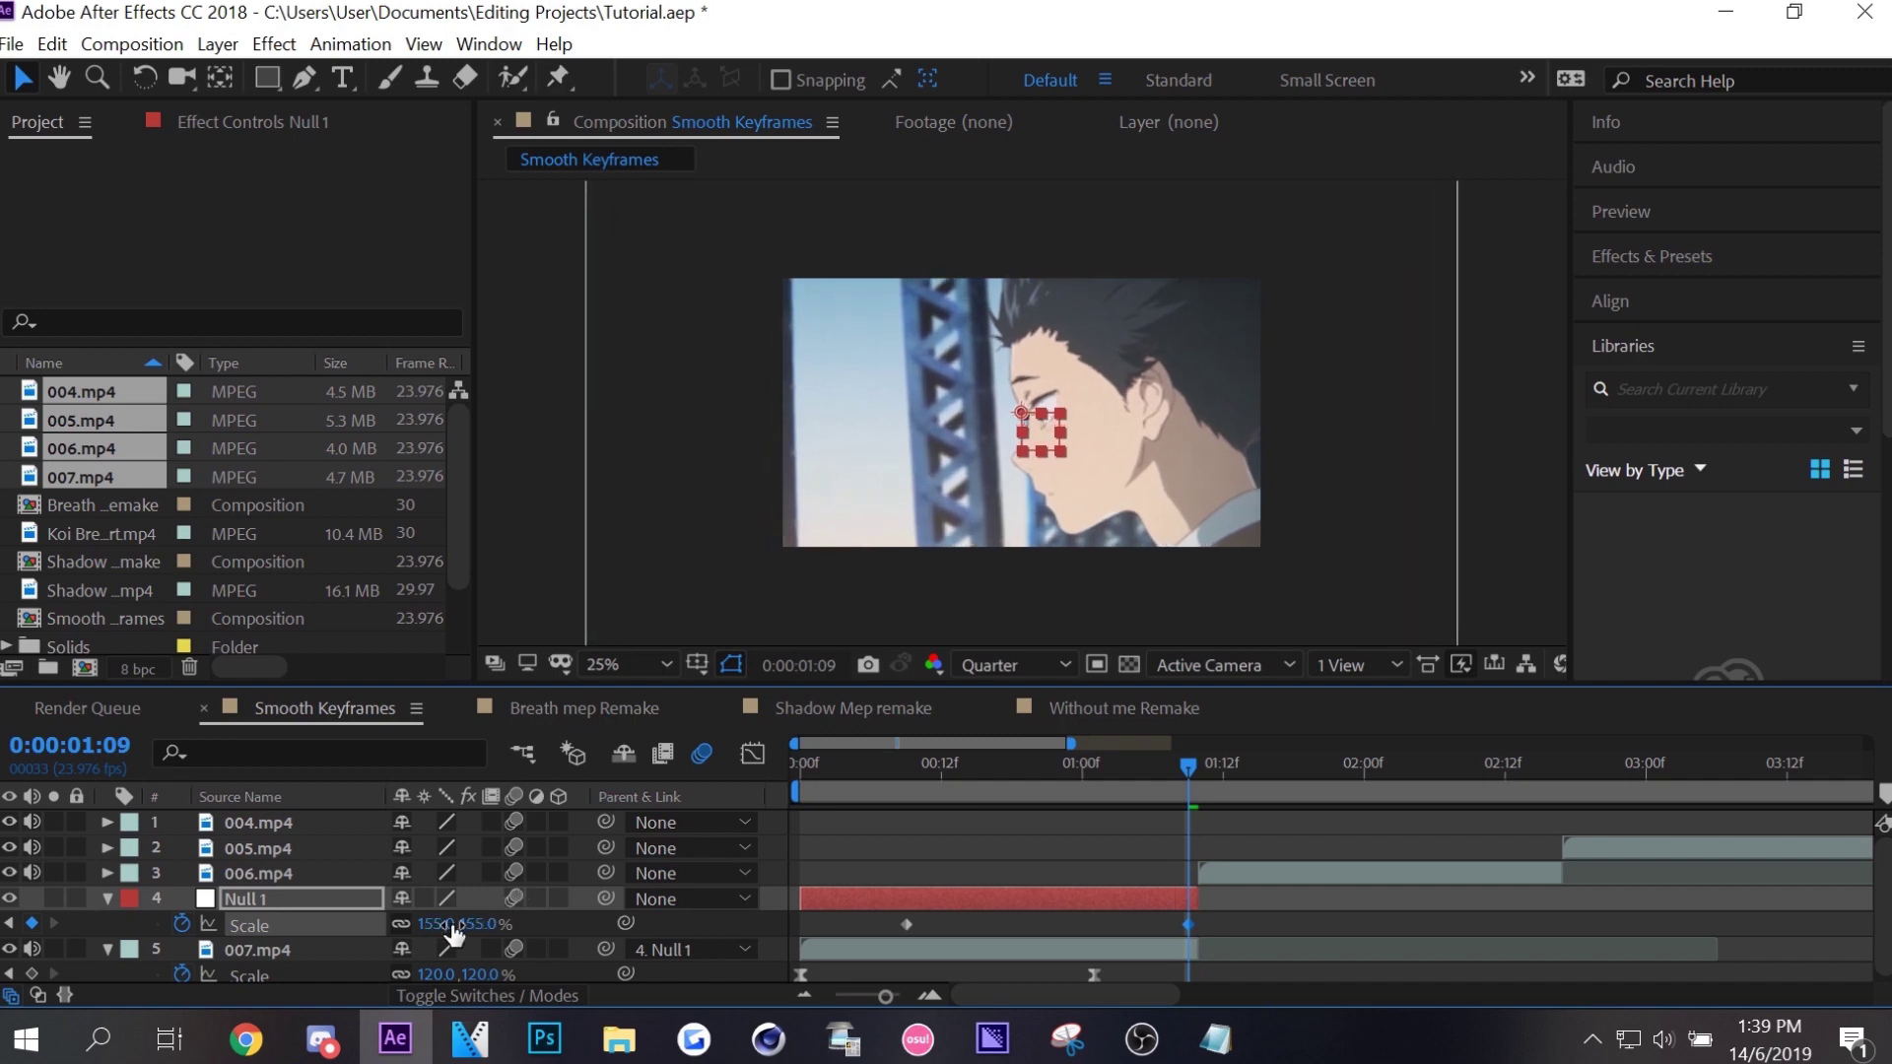
pyautogui.moveTo(476, 923); pyautogui.dragTo(531, 924)
pyautogui.click(1188, 925)
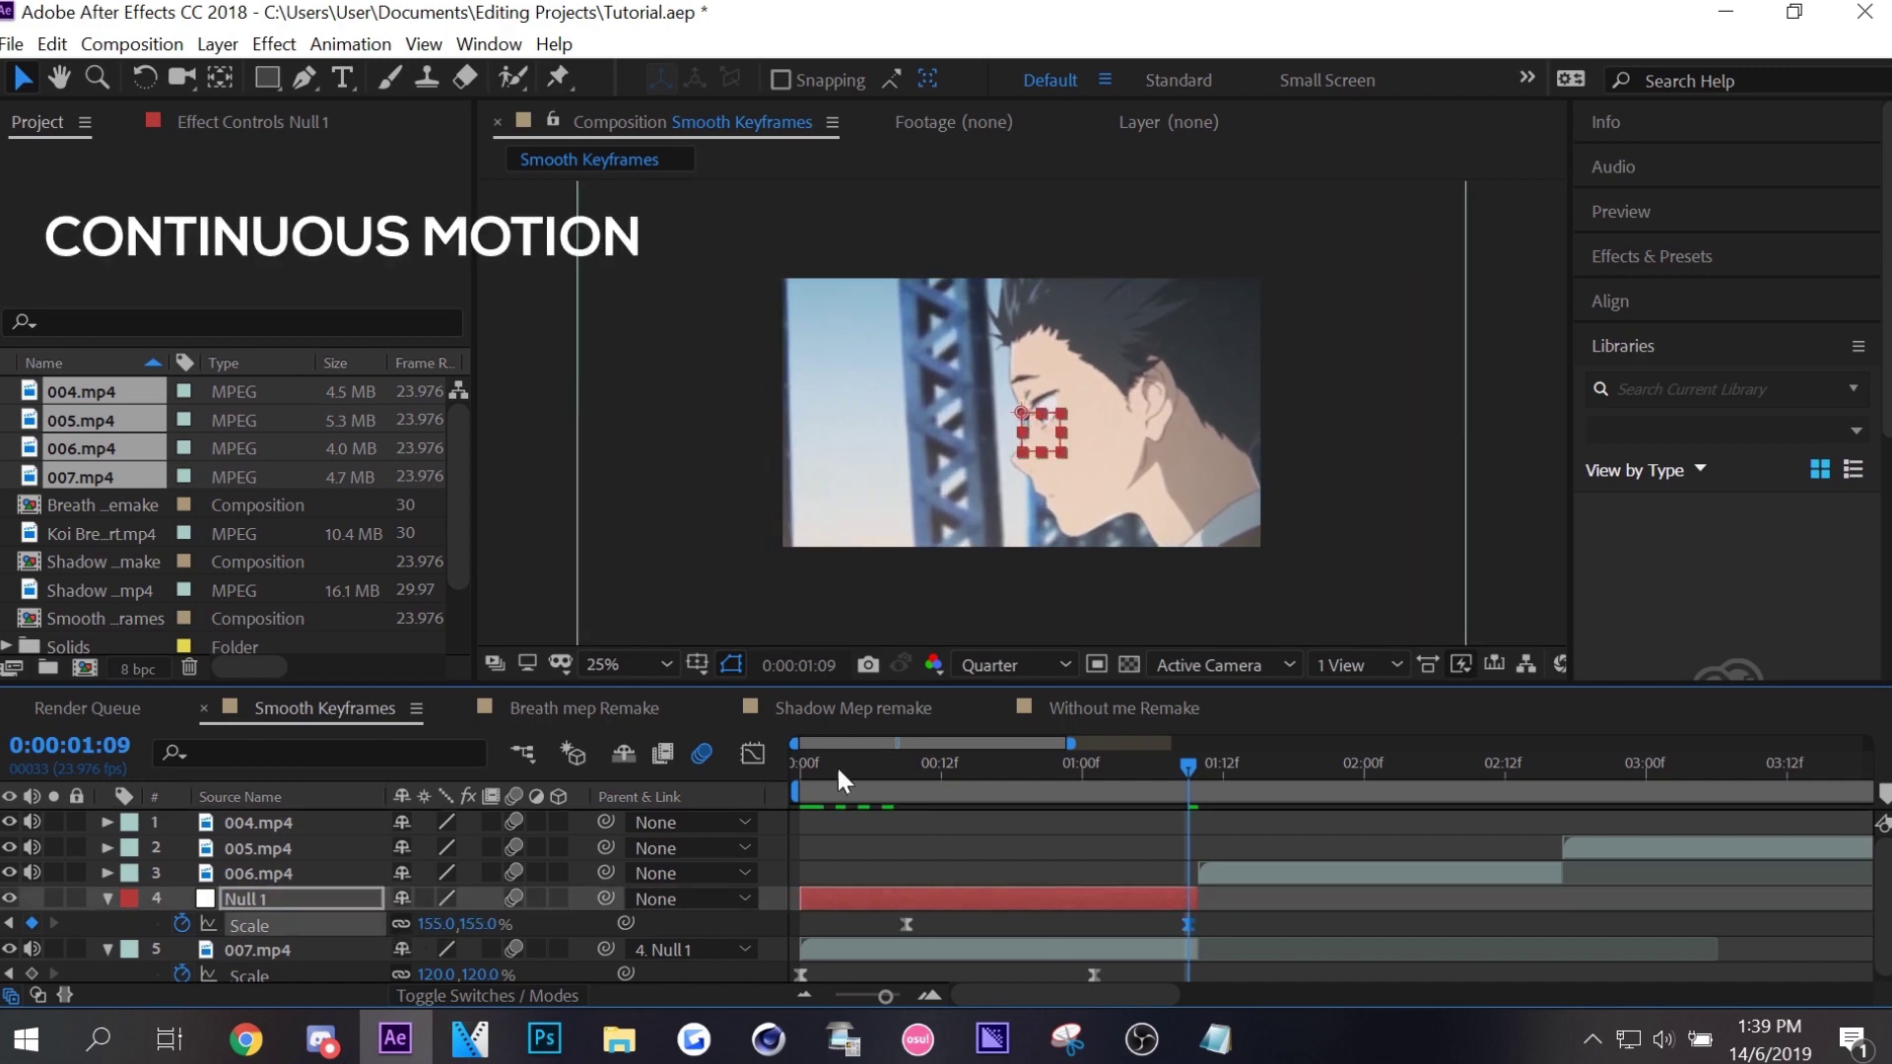
# Check Null 1's Scale curve in the graph and shift its first keyframe slightly later.
pyautogui.hotkey('shift', 'F3')
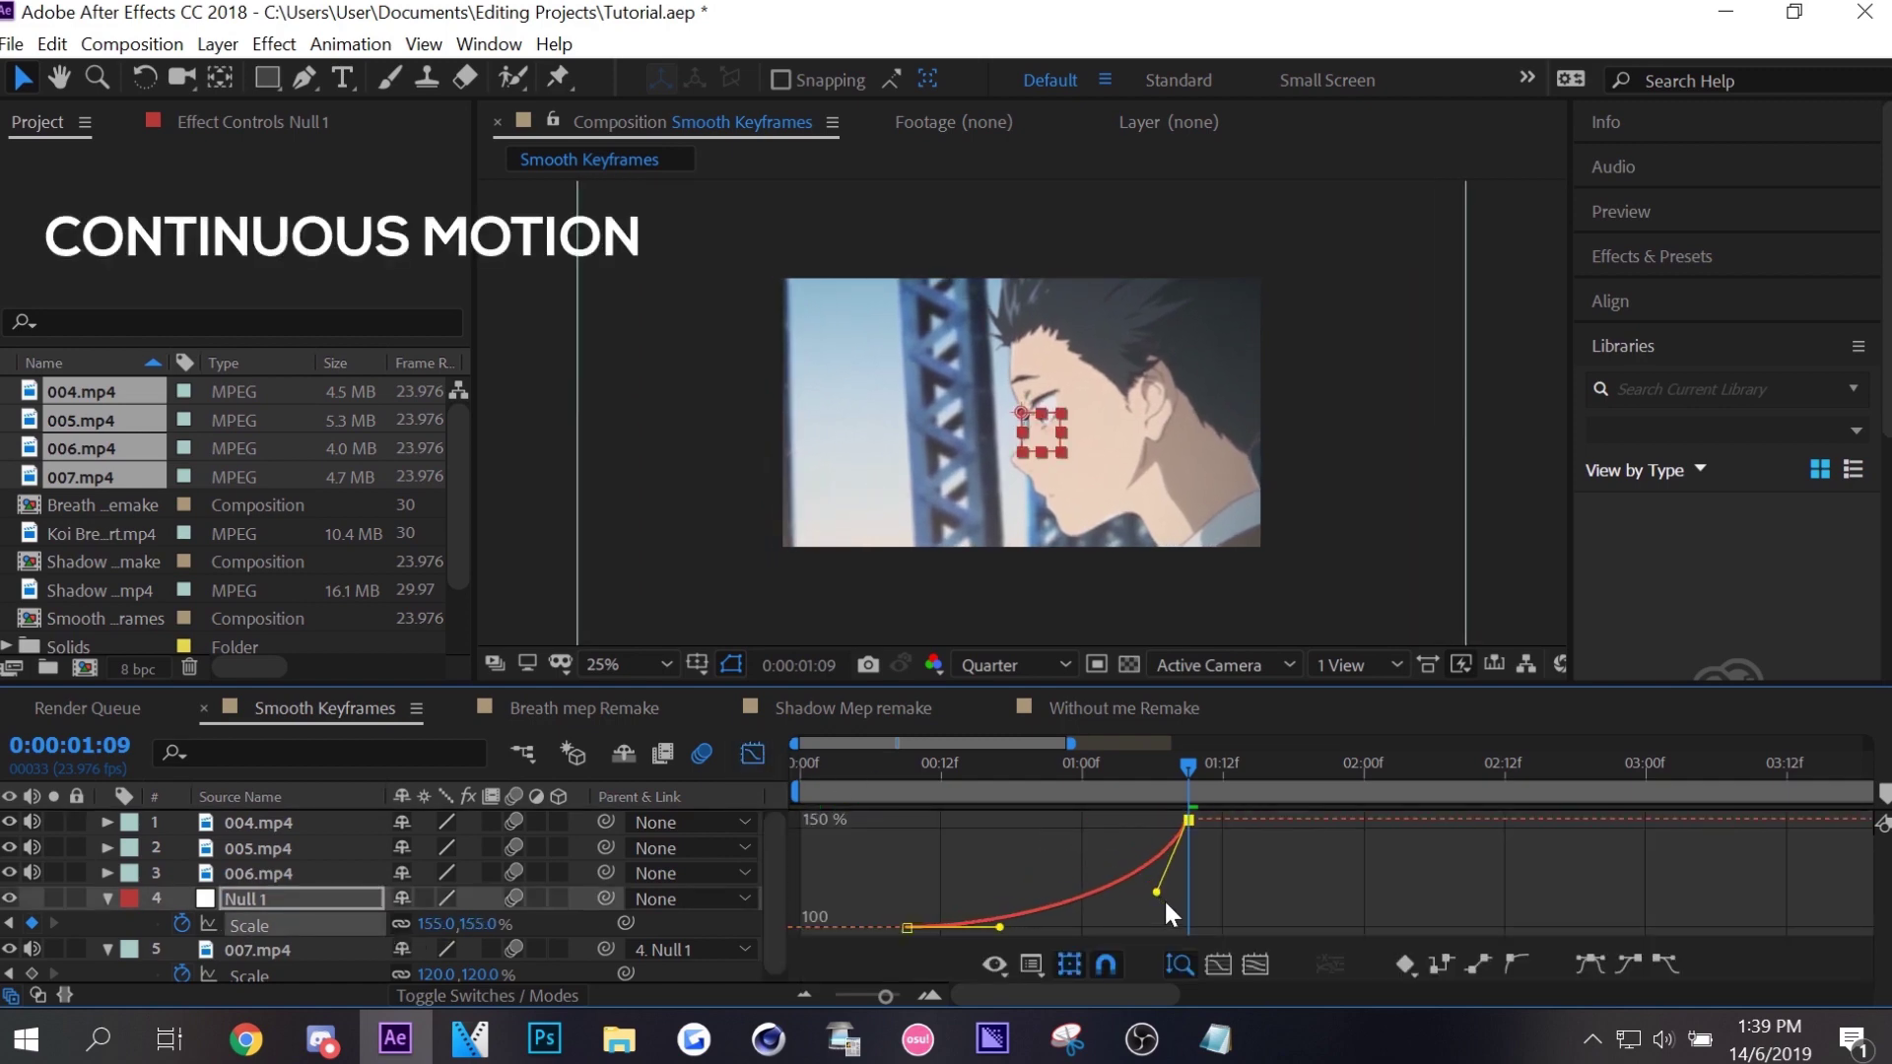
pyautogui.hotkey('shift', 'F3')
pyautogui.press('Home')
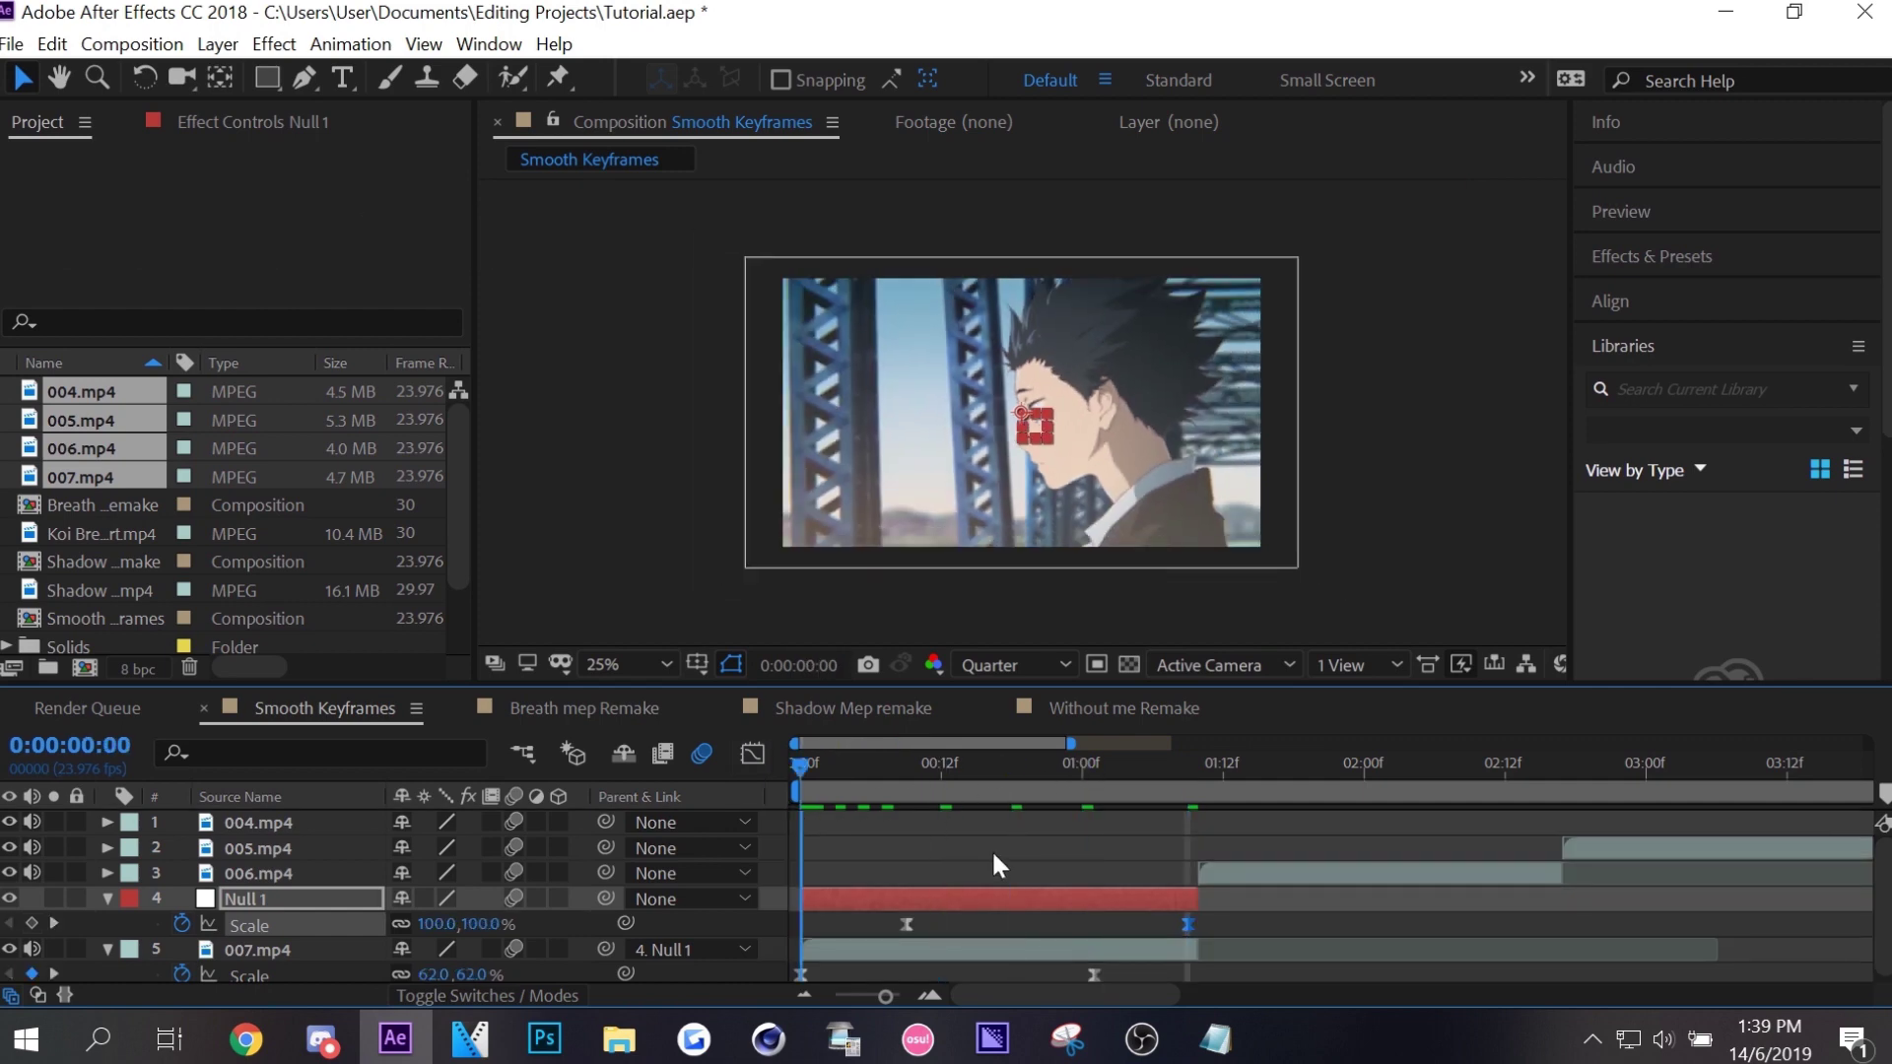
pyautogui.moveTo(913, 925); pyautogui.dragTo(924, 924)
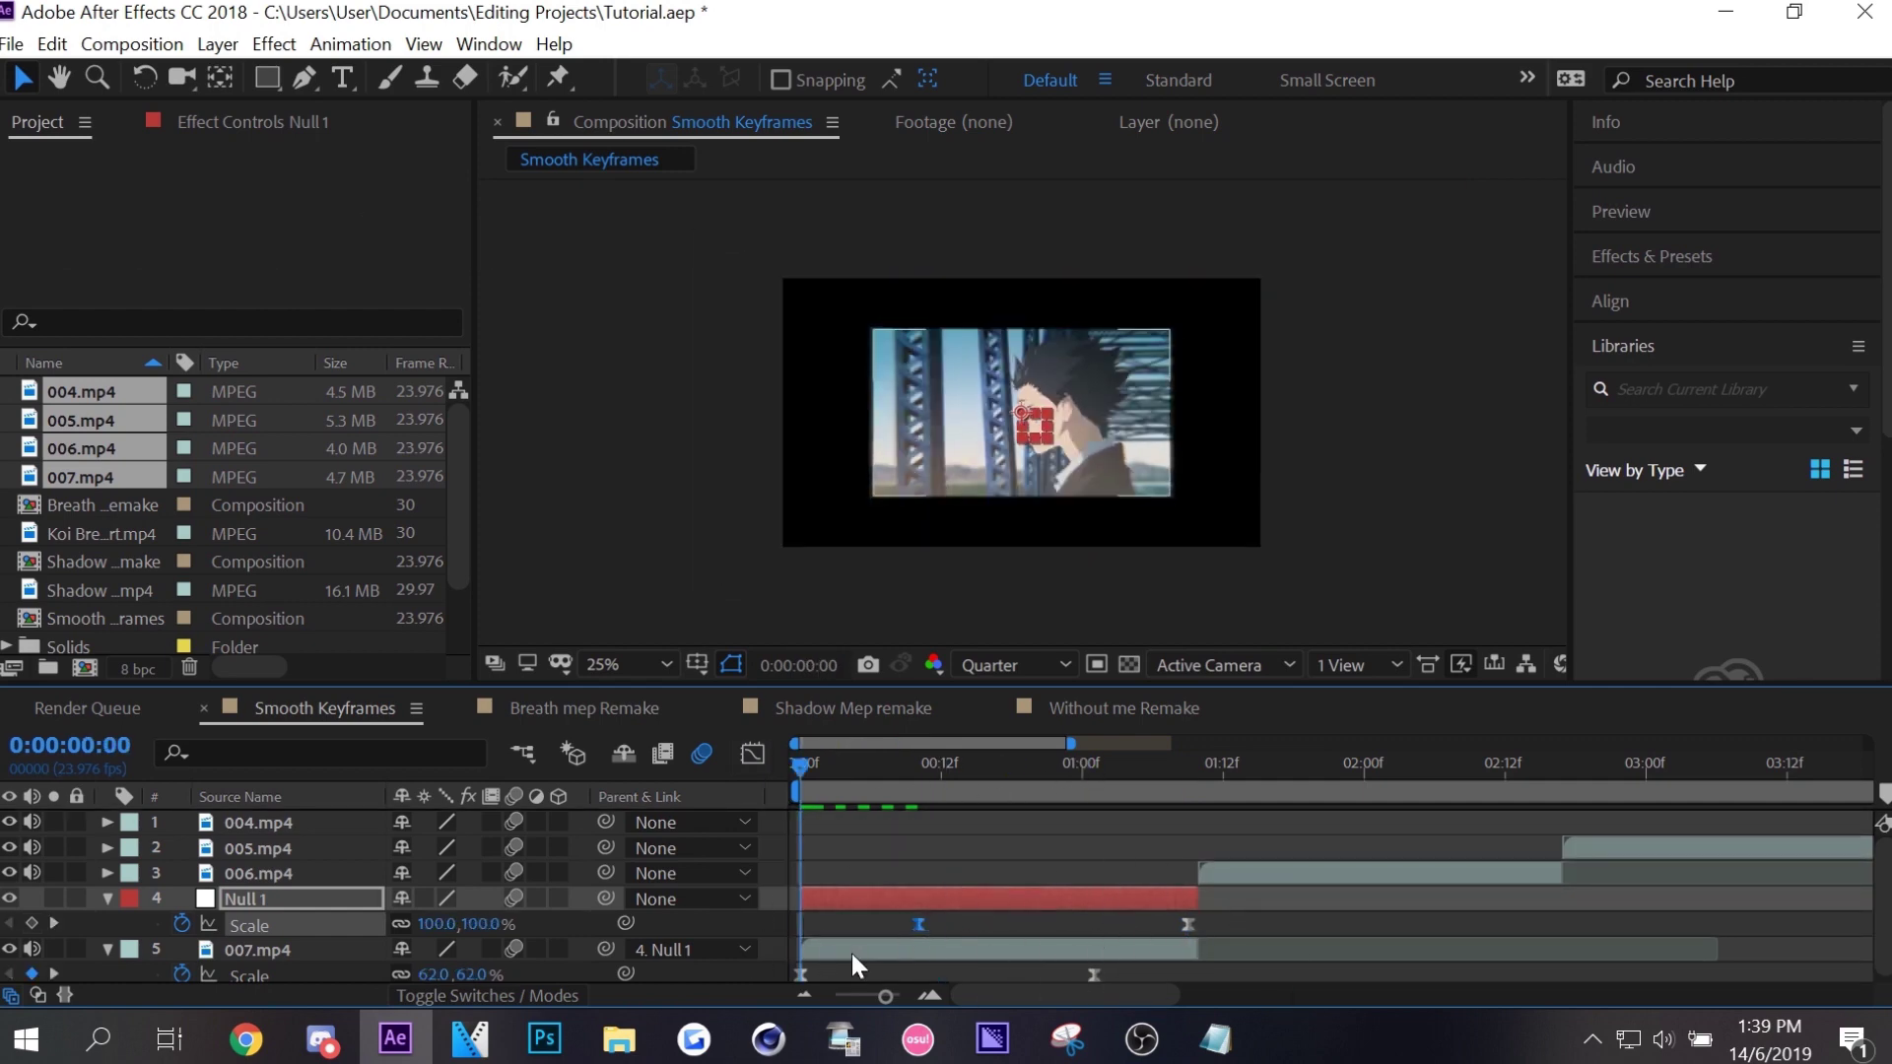
# Scrub through and play a preview of the combined zoom from the start.
pyautogui.scroll(-1, 932, 902)
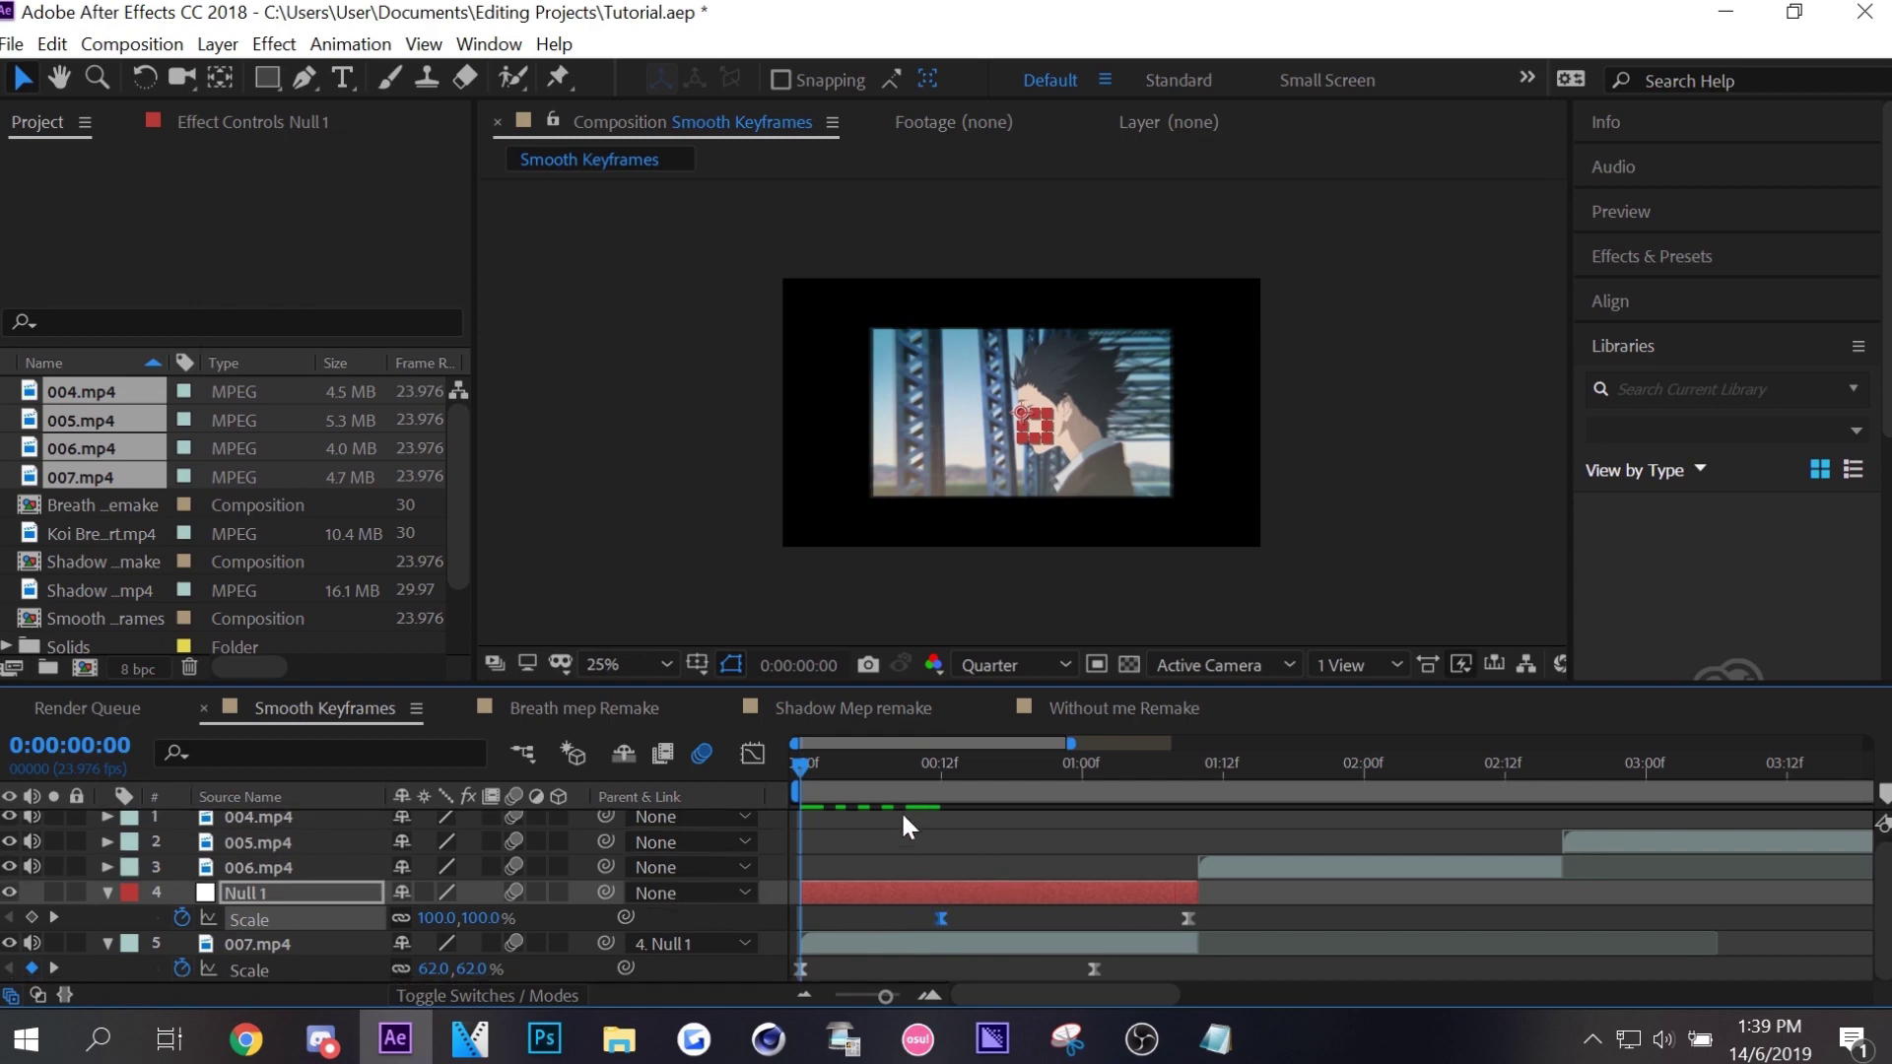
pyautogui.moveTo(865, 761); pyautogui.dragTo(1000, 761)
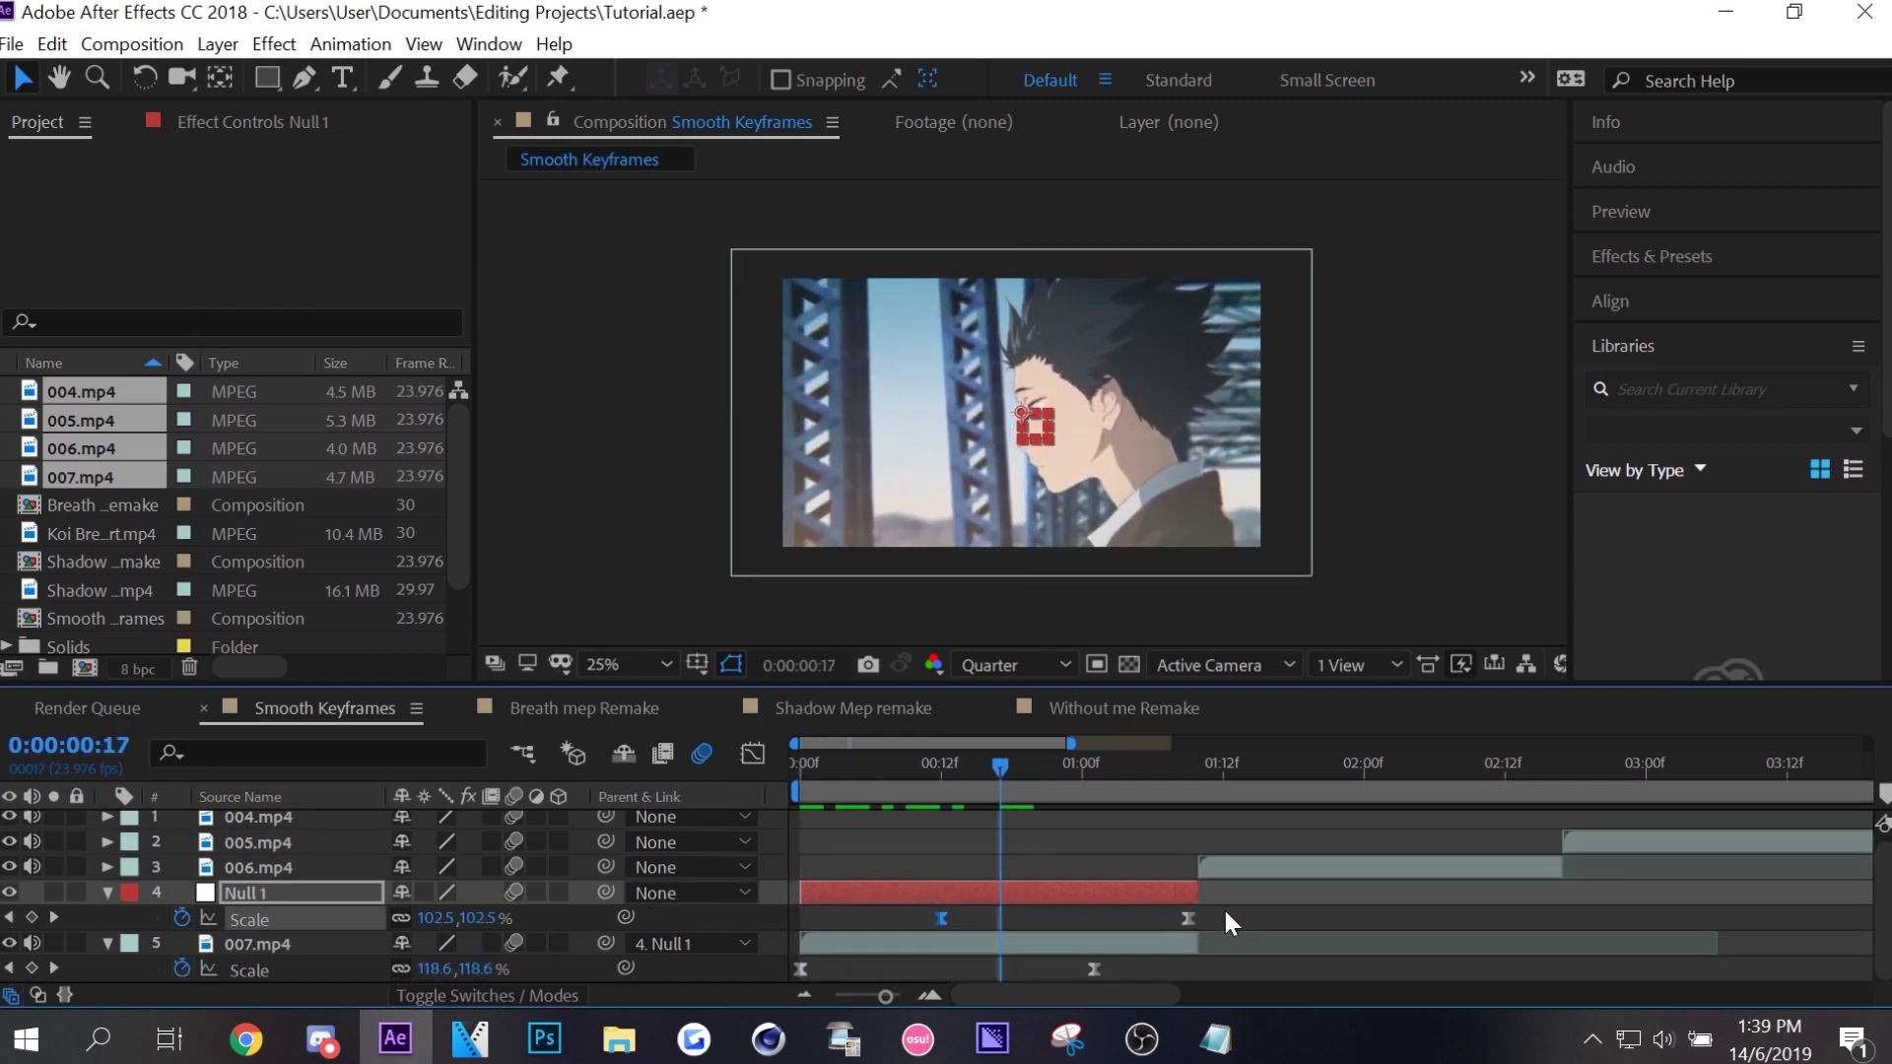
pyautogui.press('Home')
pyautogui.press('space')
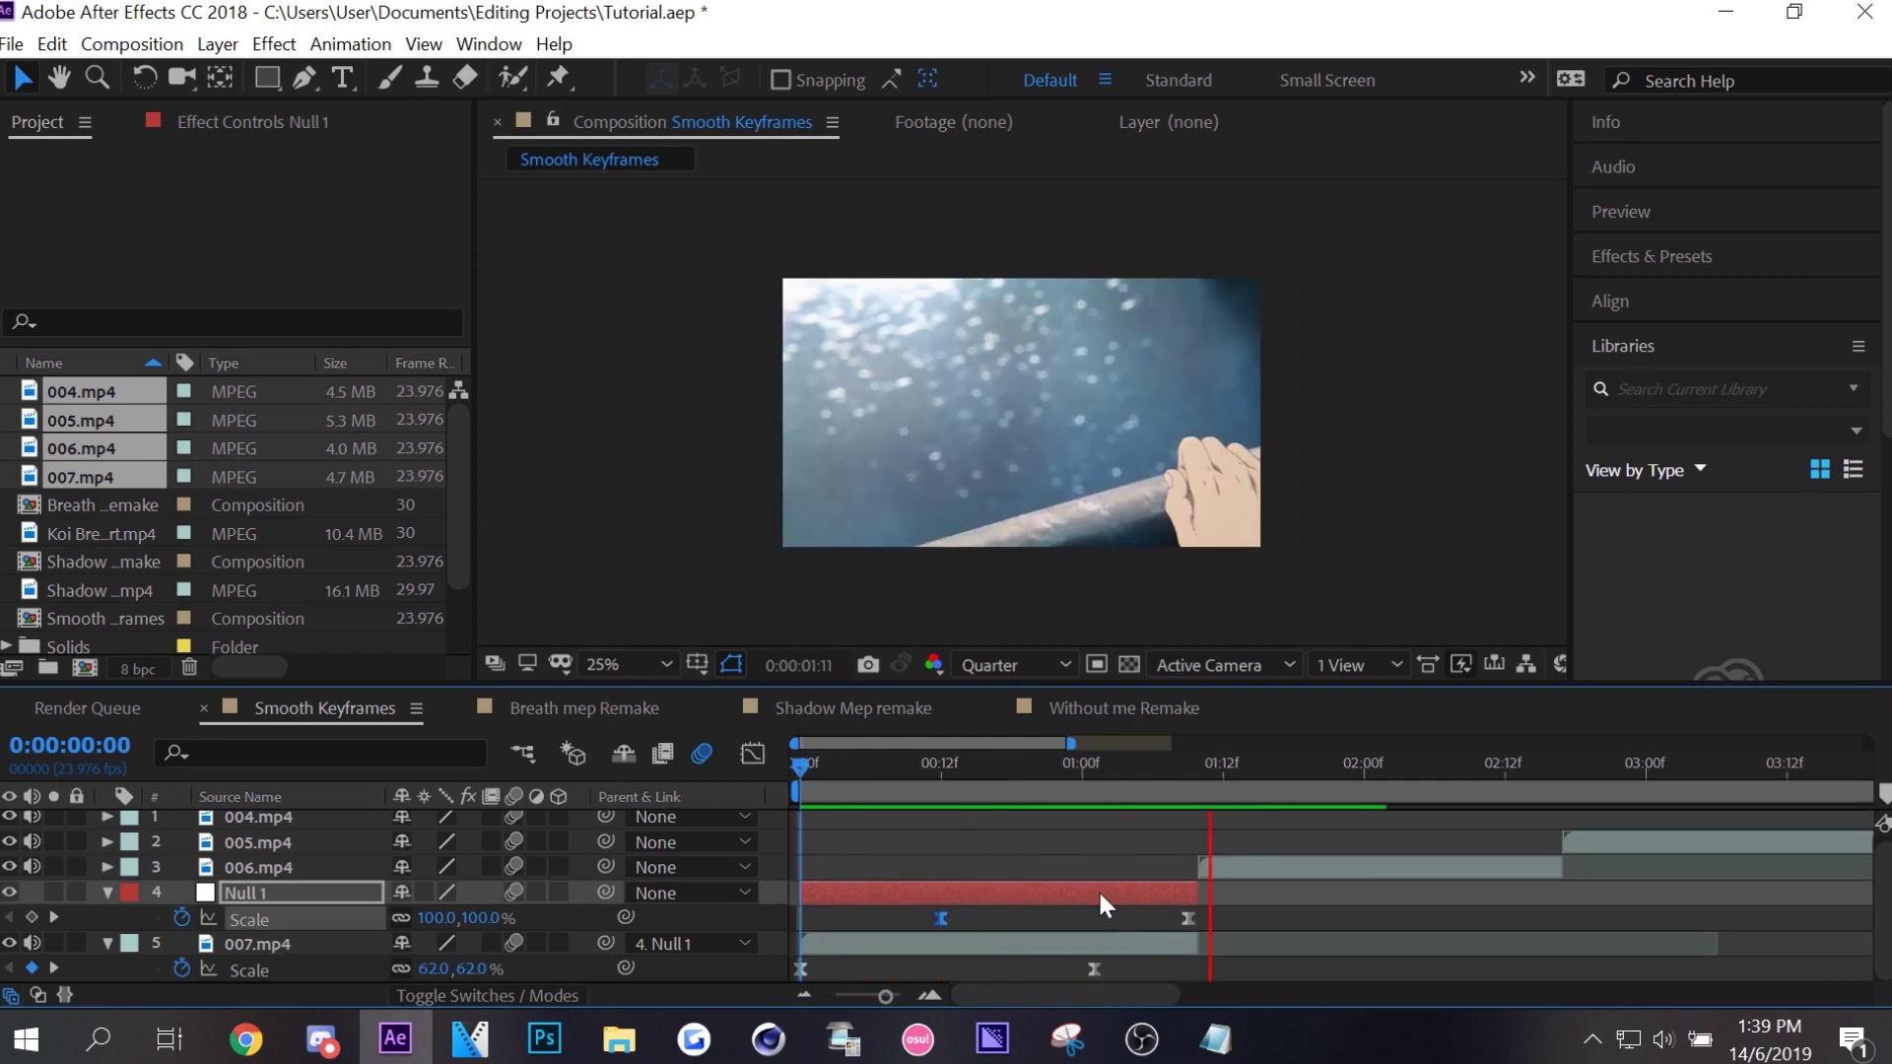
pyautogui.press('space')
pyautogui.press('Home')
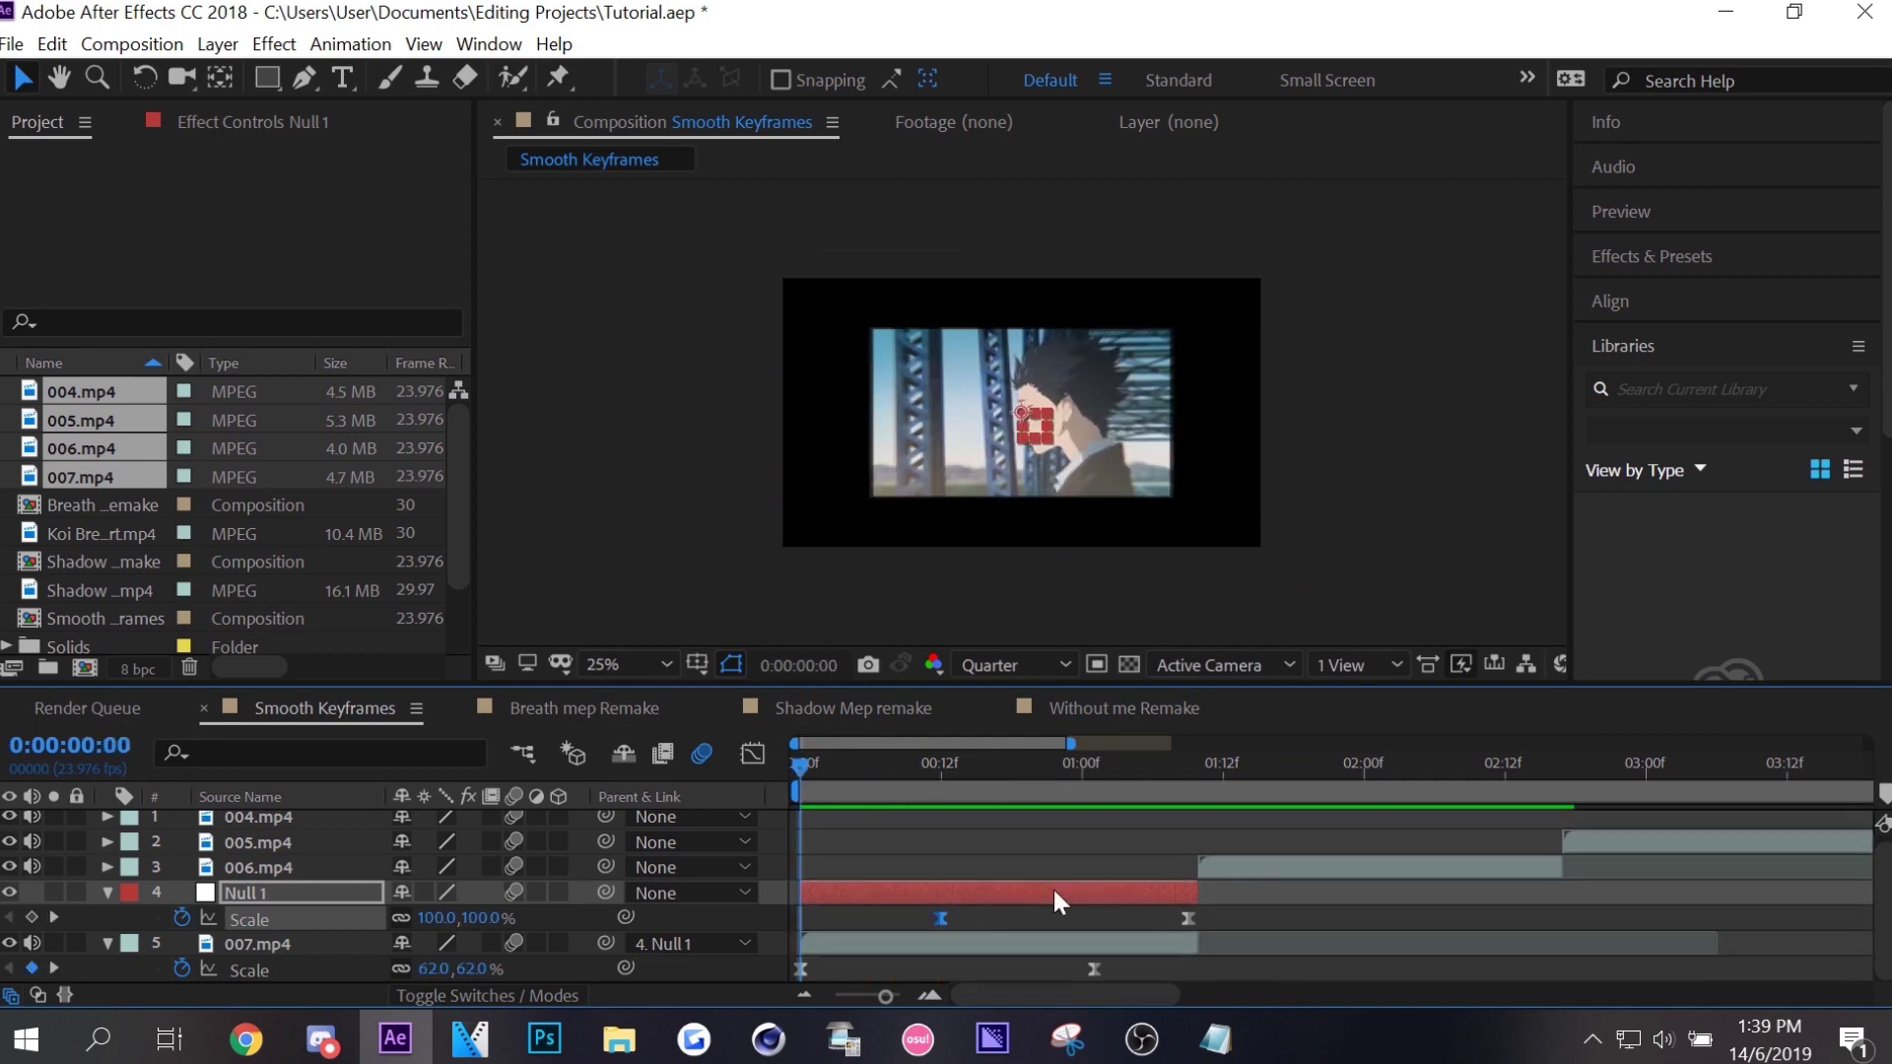
pyautogui.click(1143, 944)
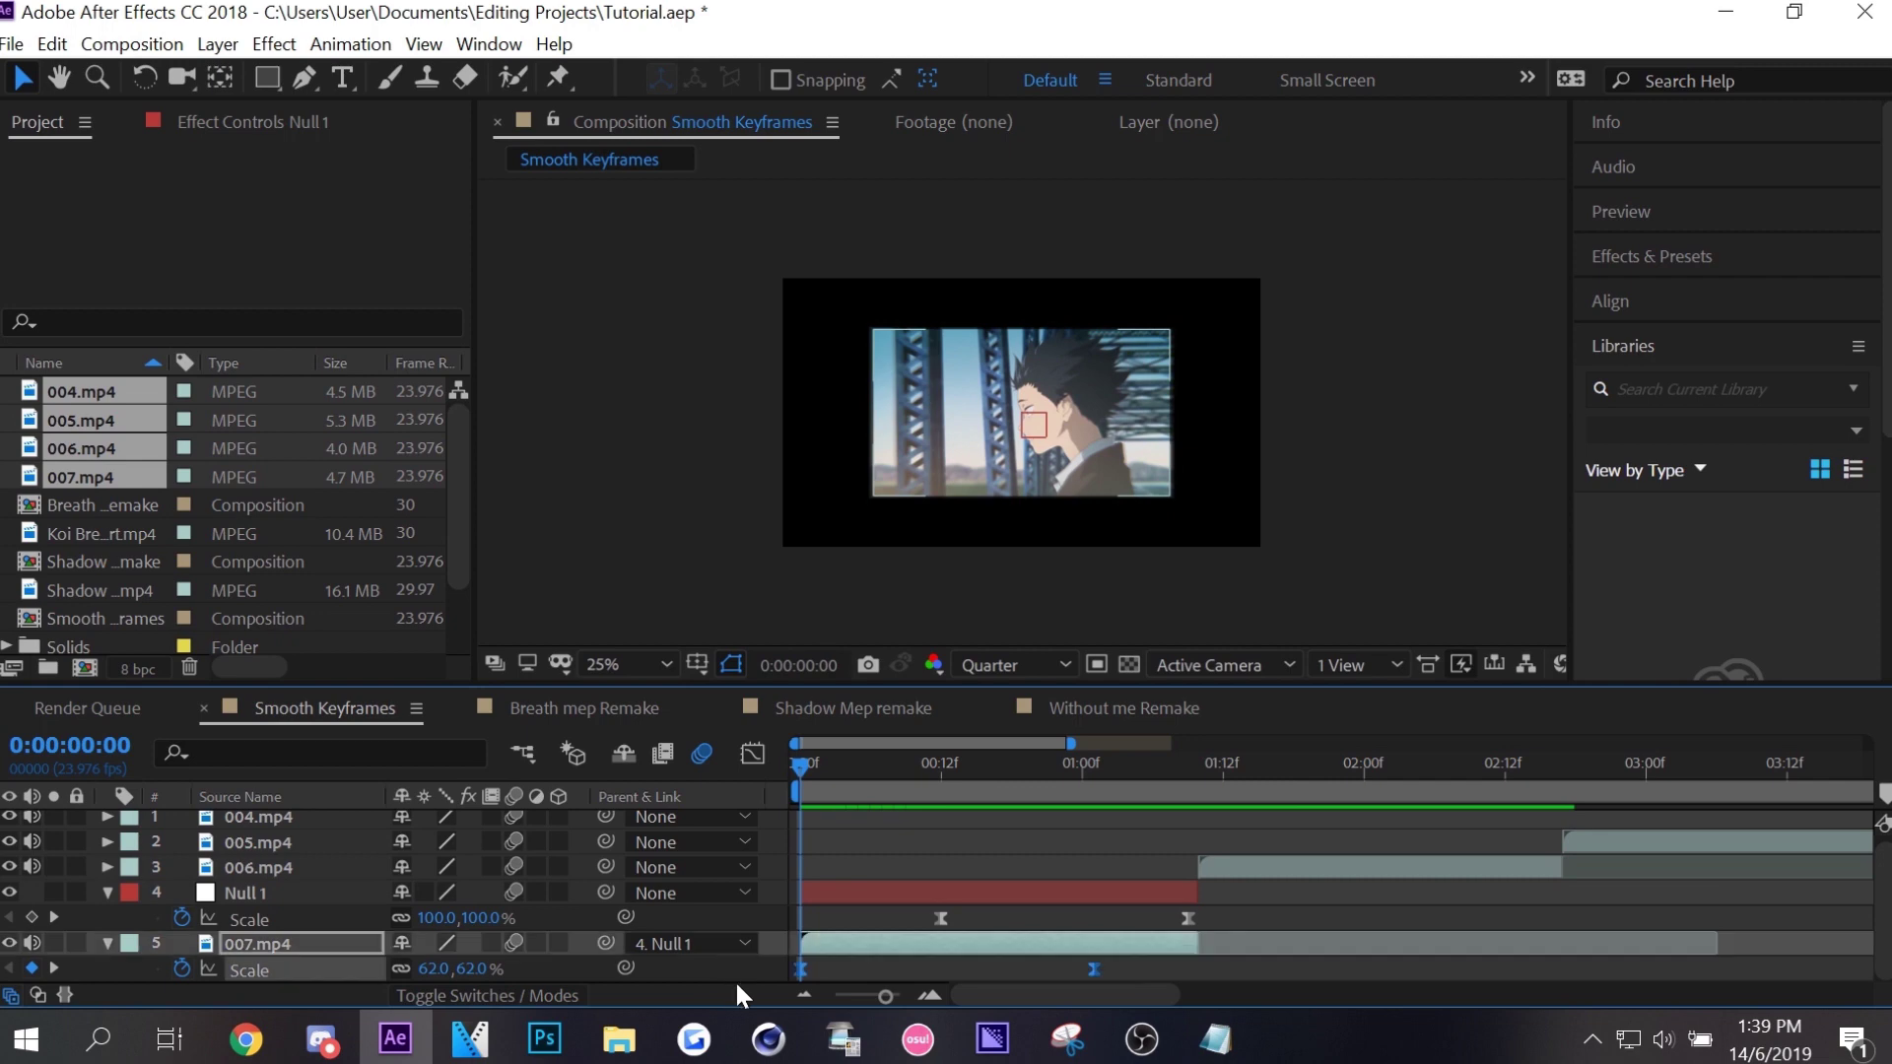
# Move 007.mp4's ending Scale keyframe a few frames later and make its speed start fast, then decelerate.
pyautogui.click(1144, 967)
pyautogui.click(1094, 970)
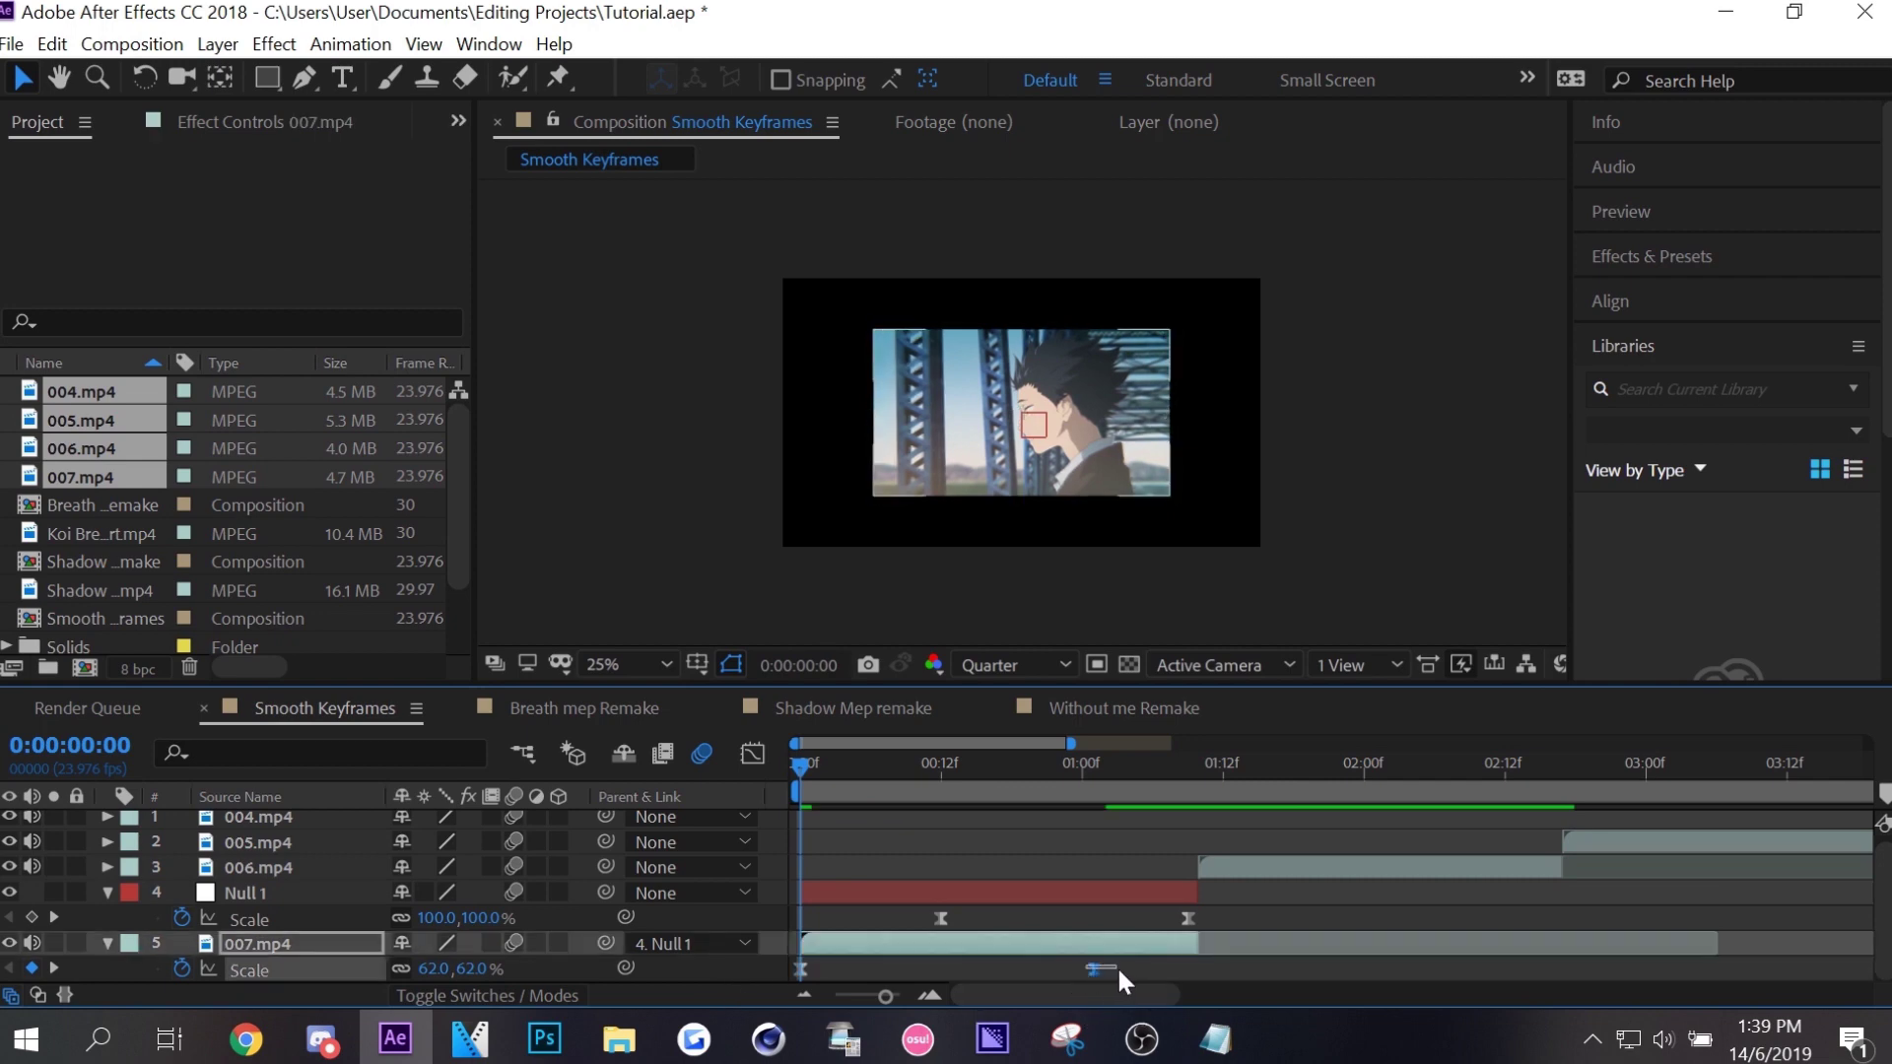
pyautogui.moveTo(1116, 966); pyautogui.dragTo(1129, 968)
pyautogui.click(753, 755)
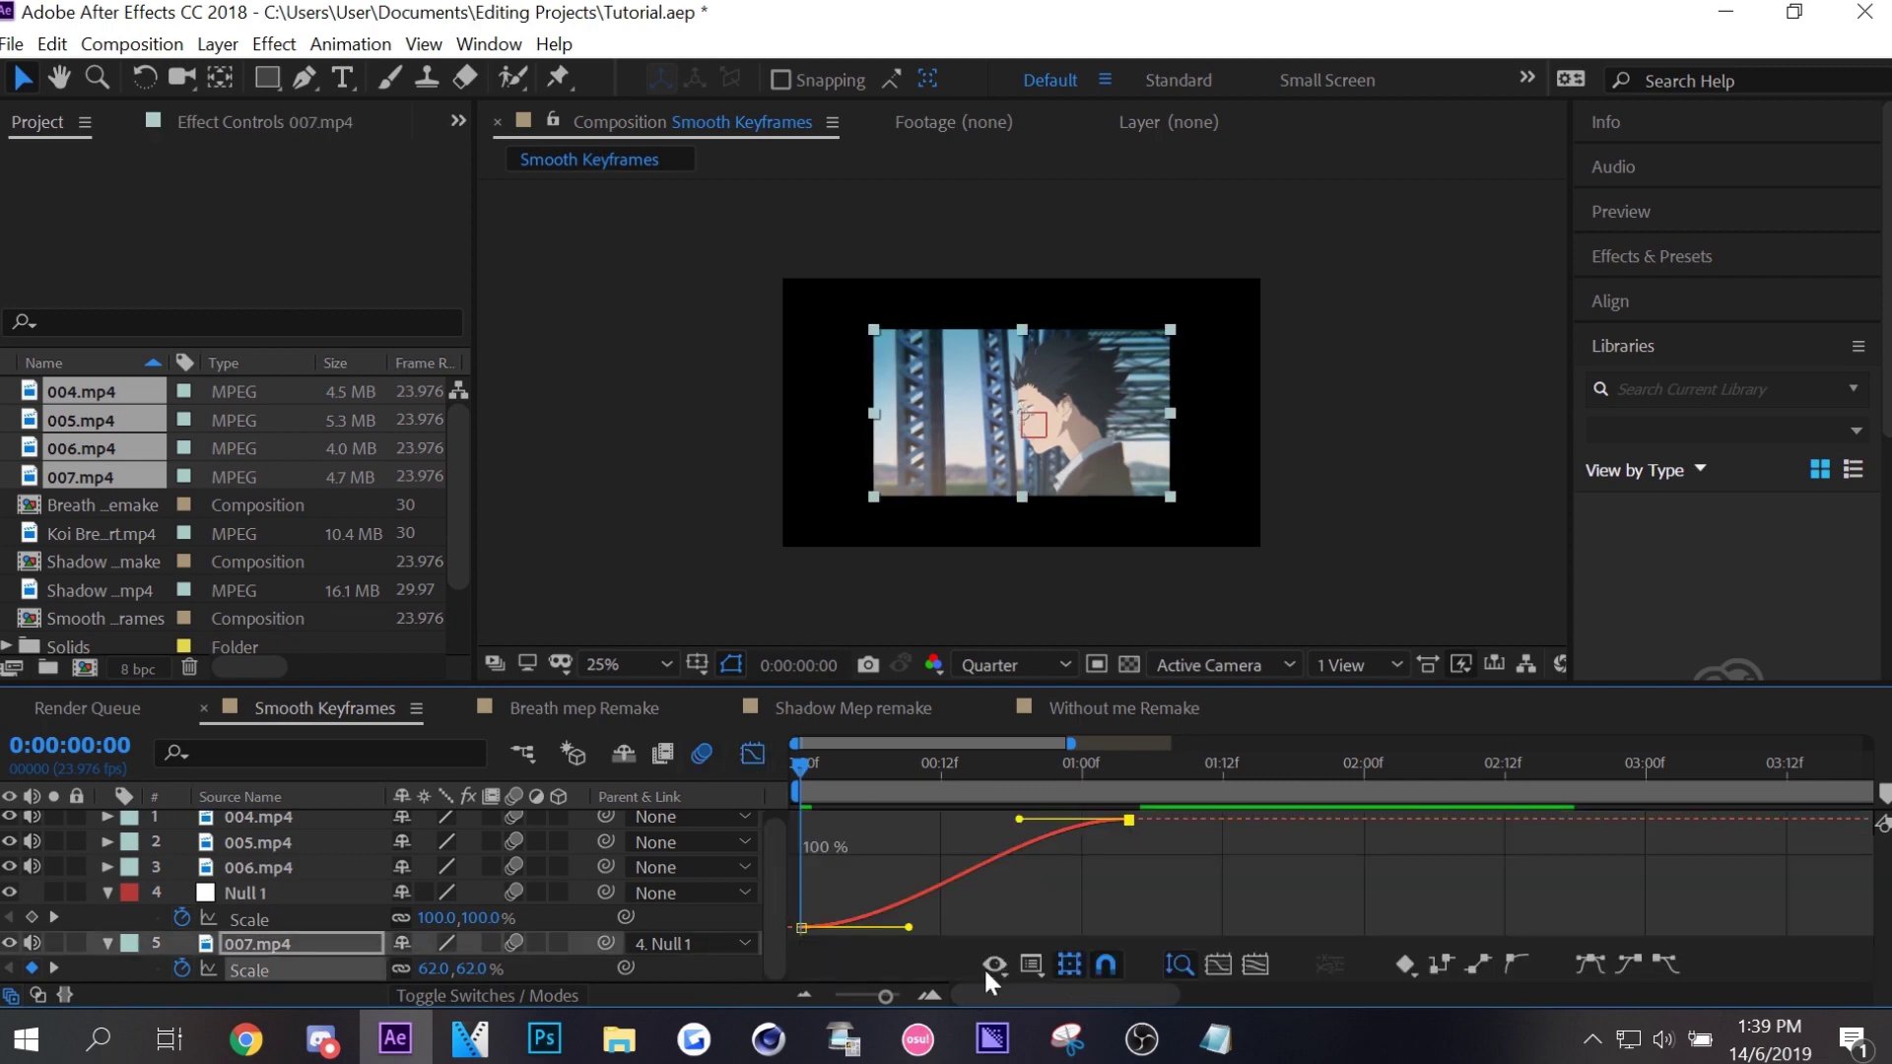
pyautogui.click(1029, 965)
pyautogui.click(1069, 692)
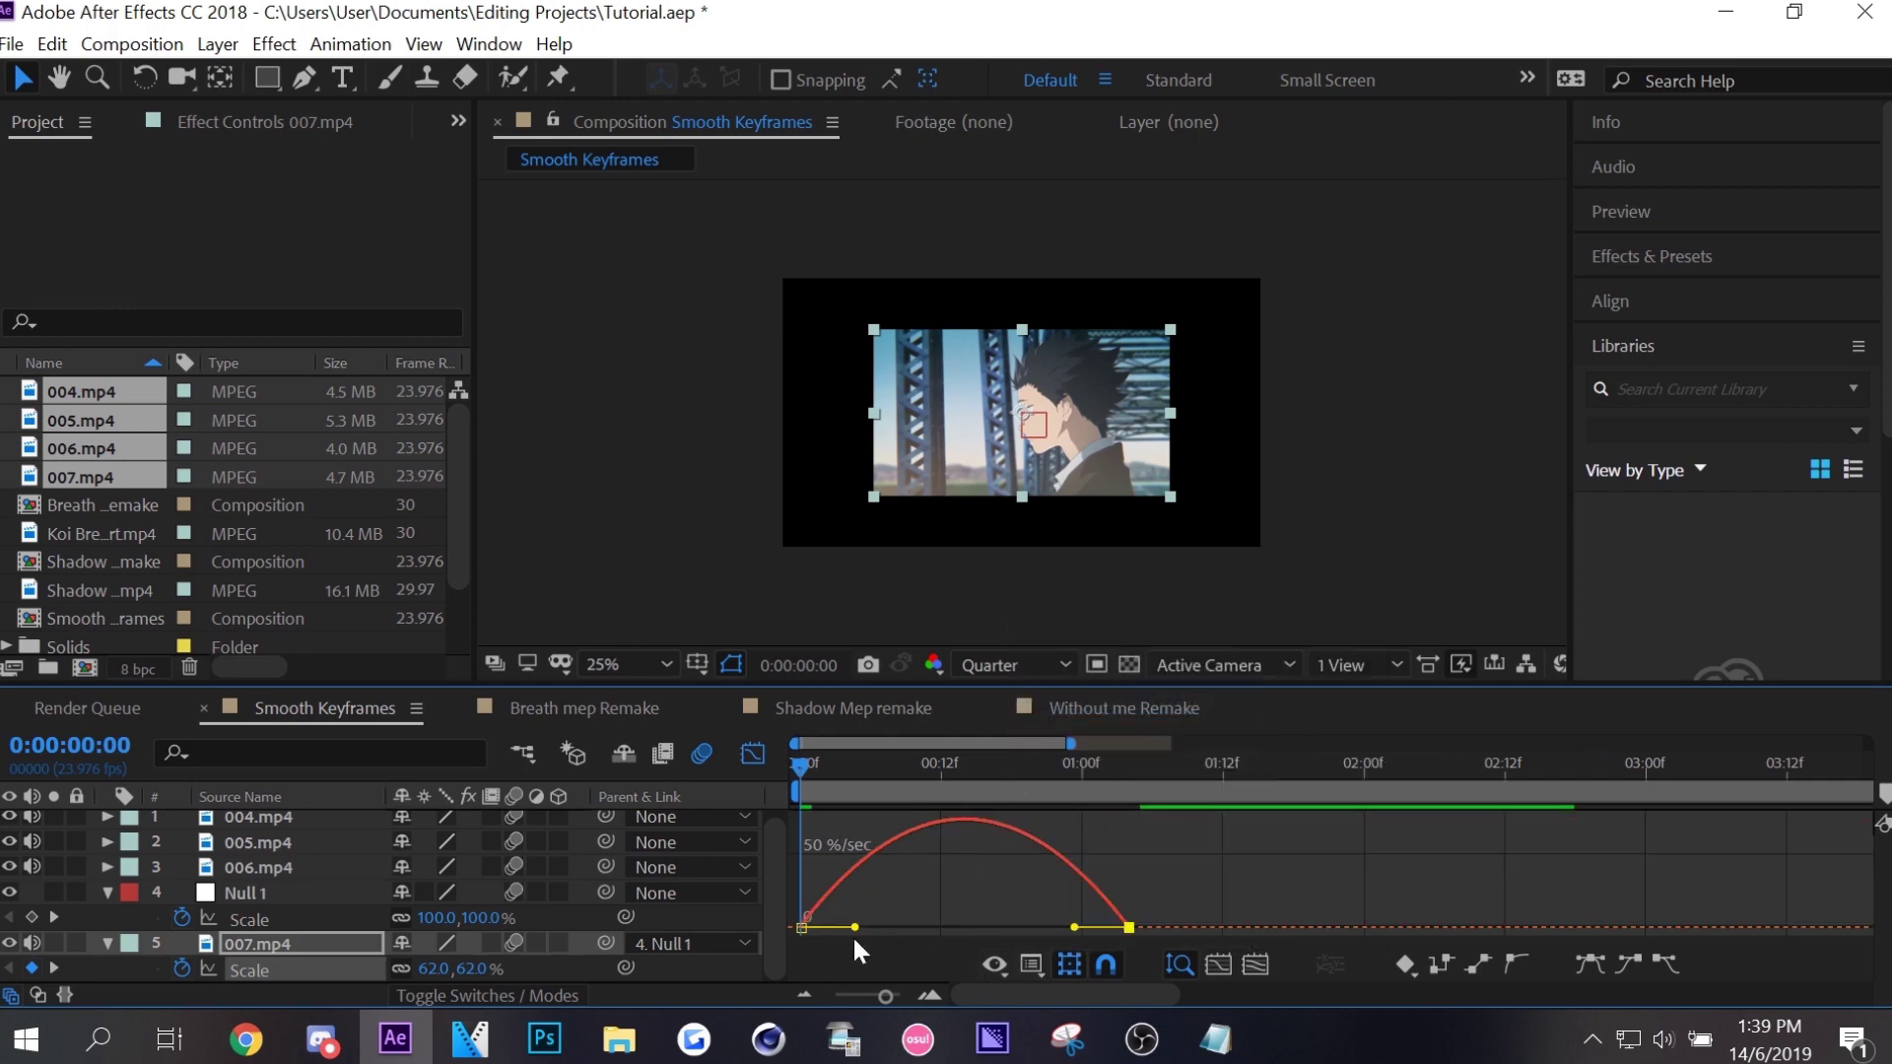
pyautogui.moveTo(792, 926)
pyautogui.mouseDown()
pyautogui.moveTo(1052, 927)
pyautogui.moveTo(867, 920)
pyautogui.mouseUp()
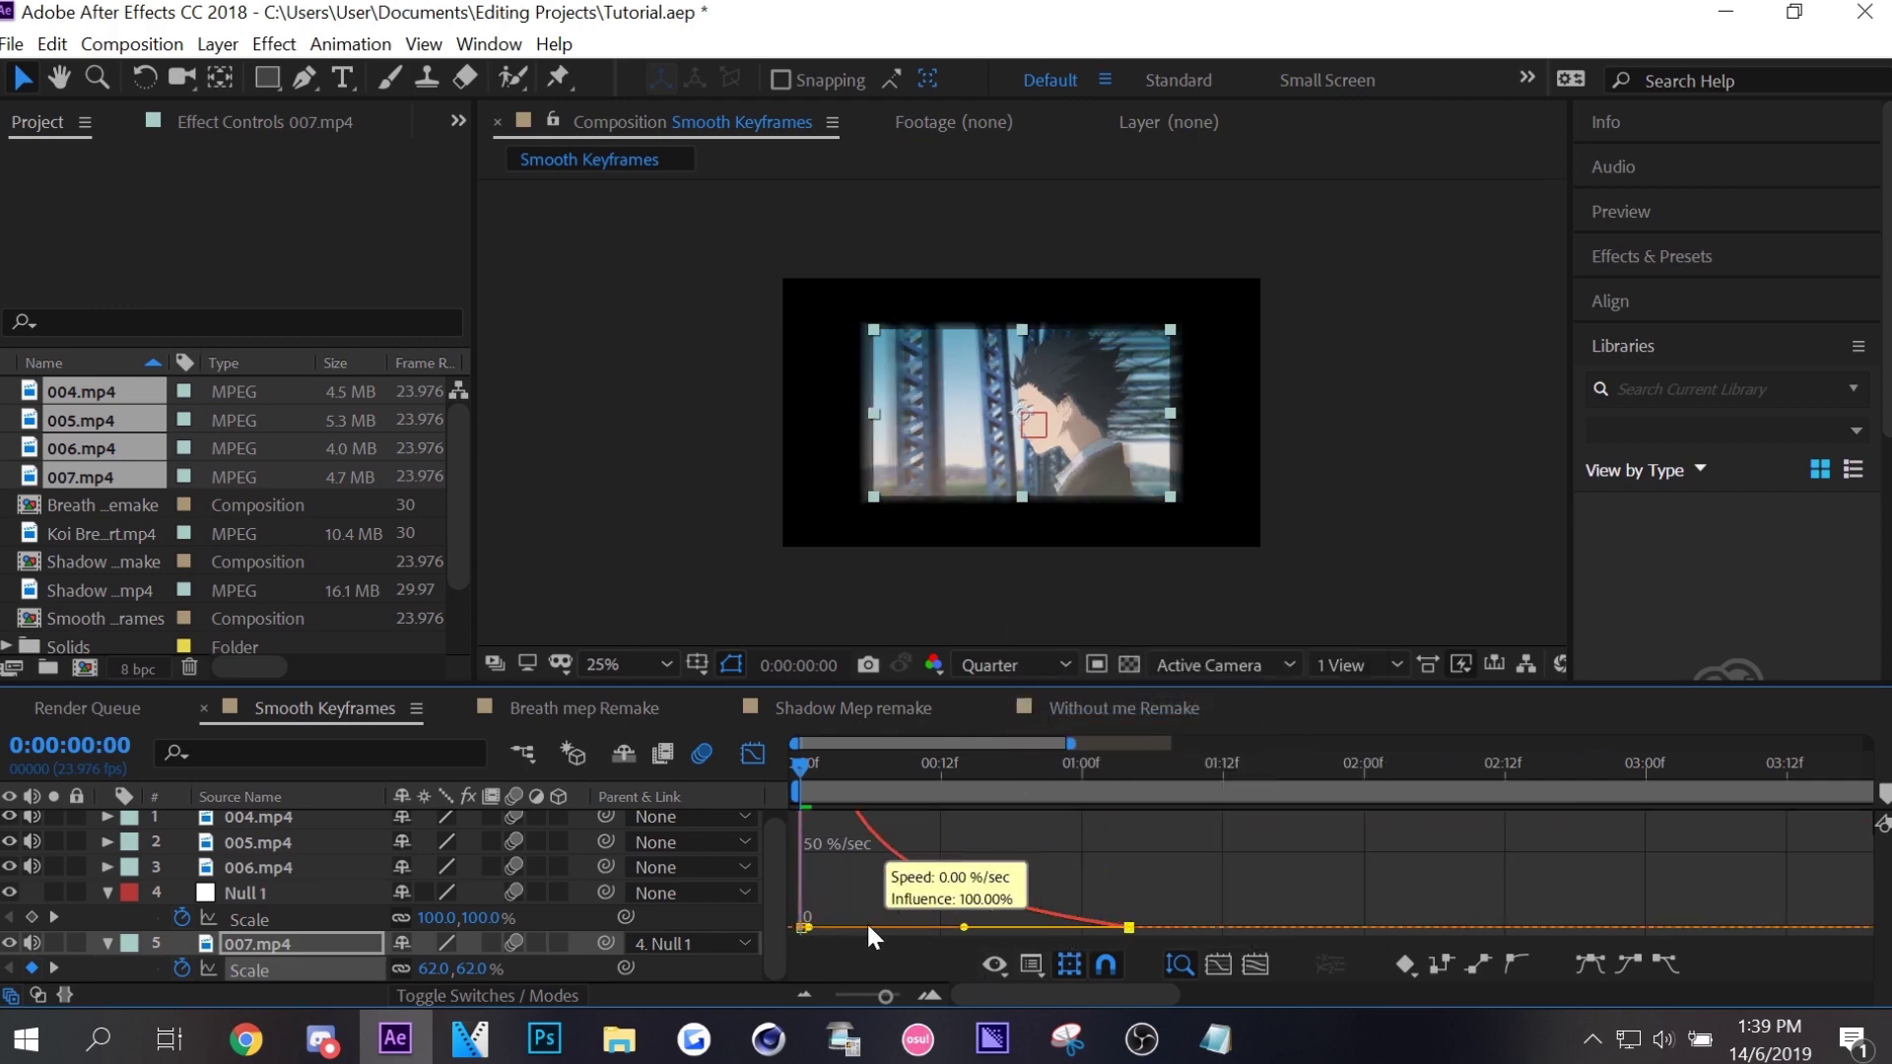
pyautogui.press('space')
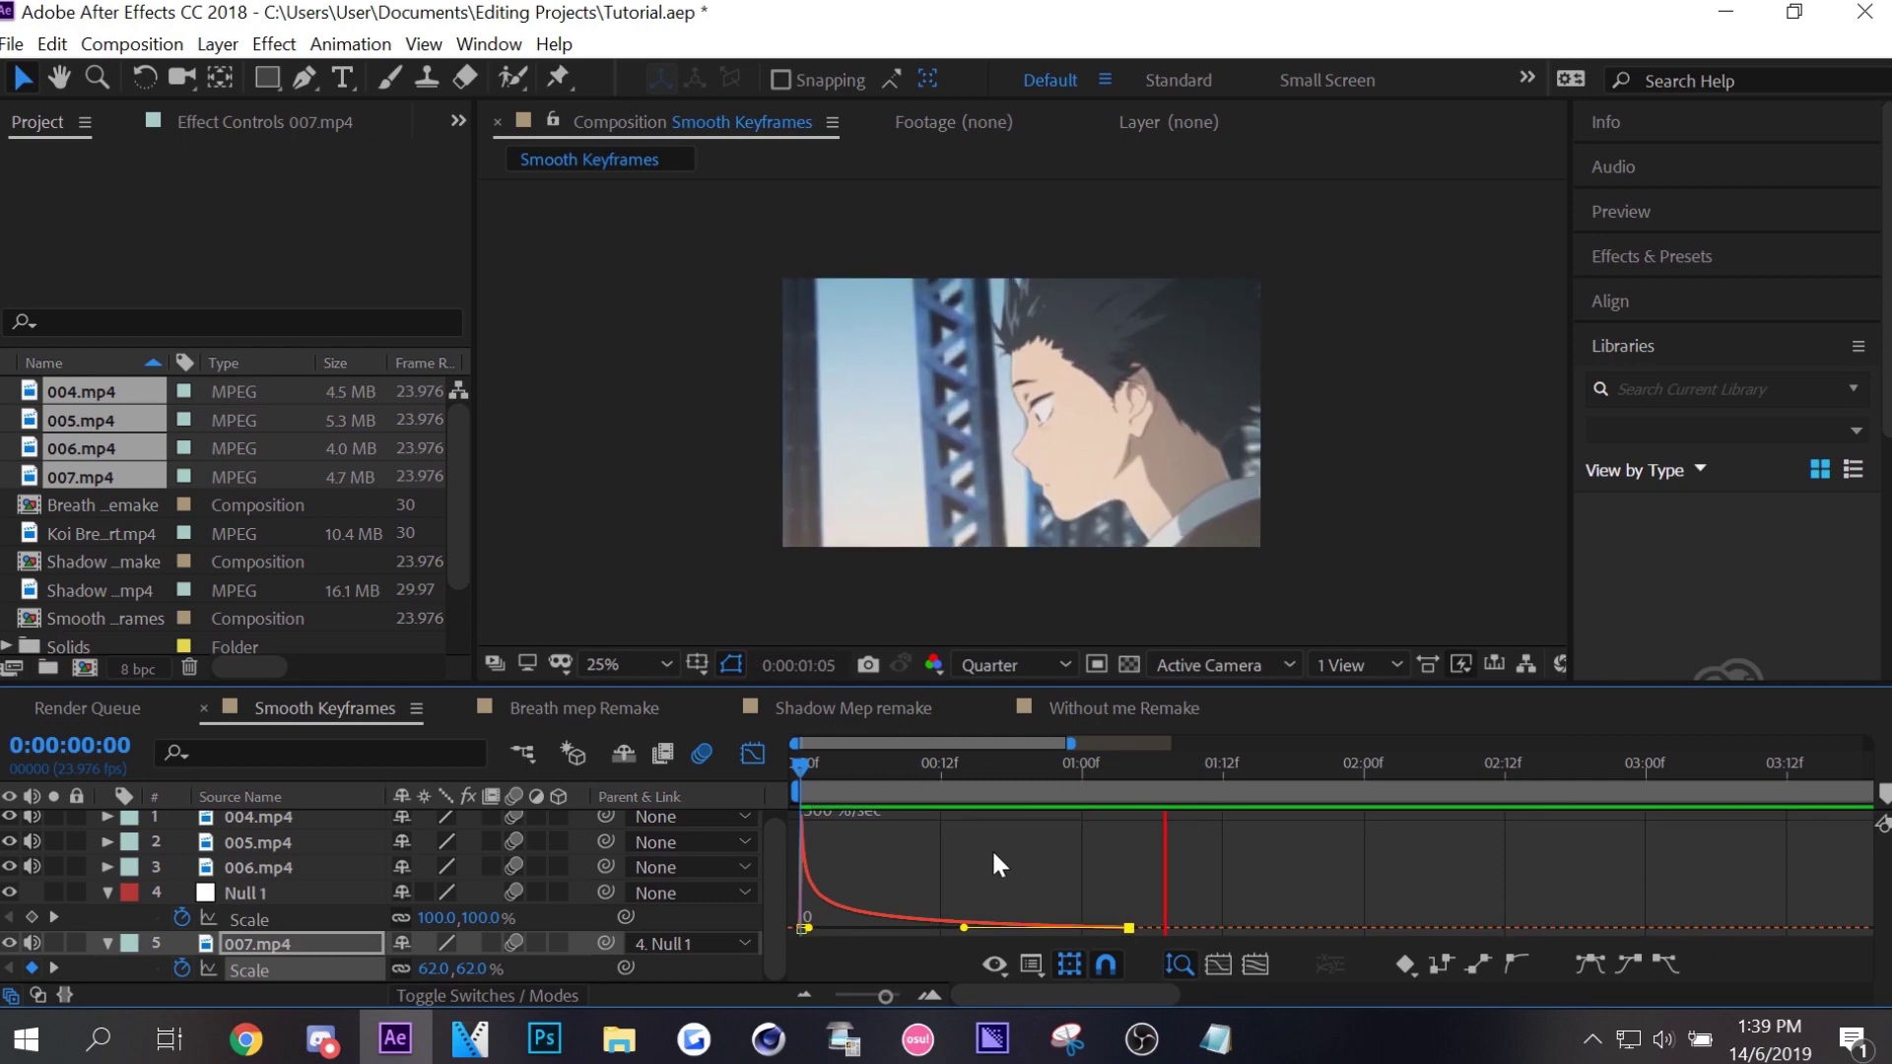
pyautogui.hotkey('shift', 'F3')
pyautogui.click(926, 767)
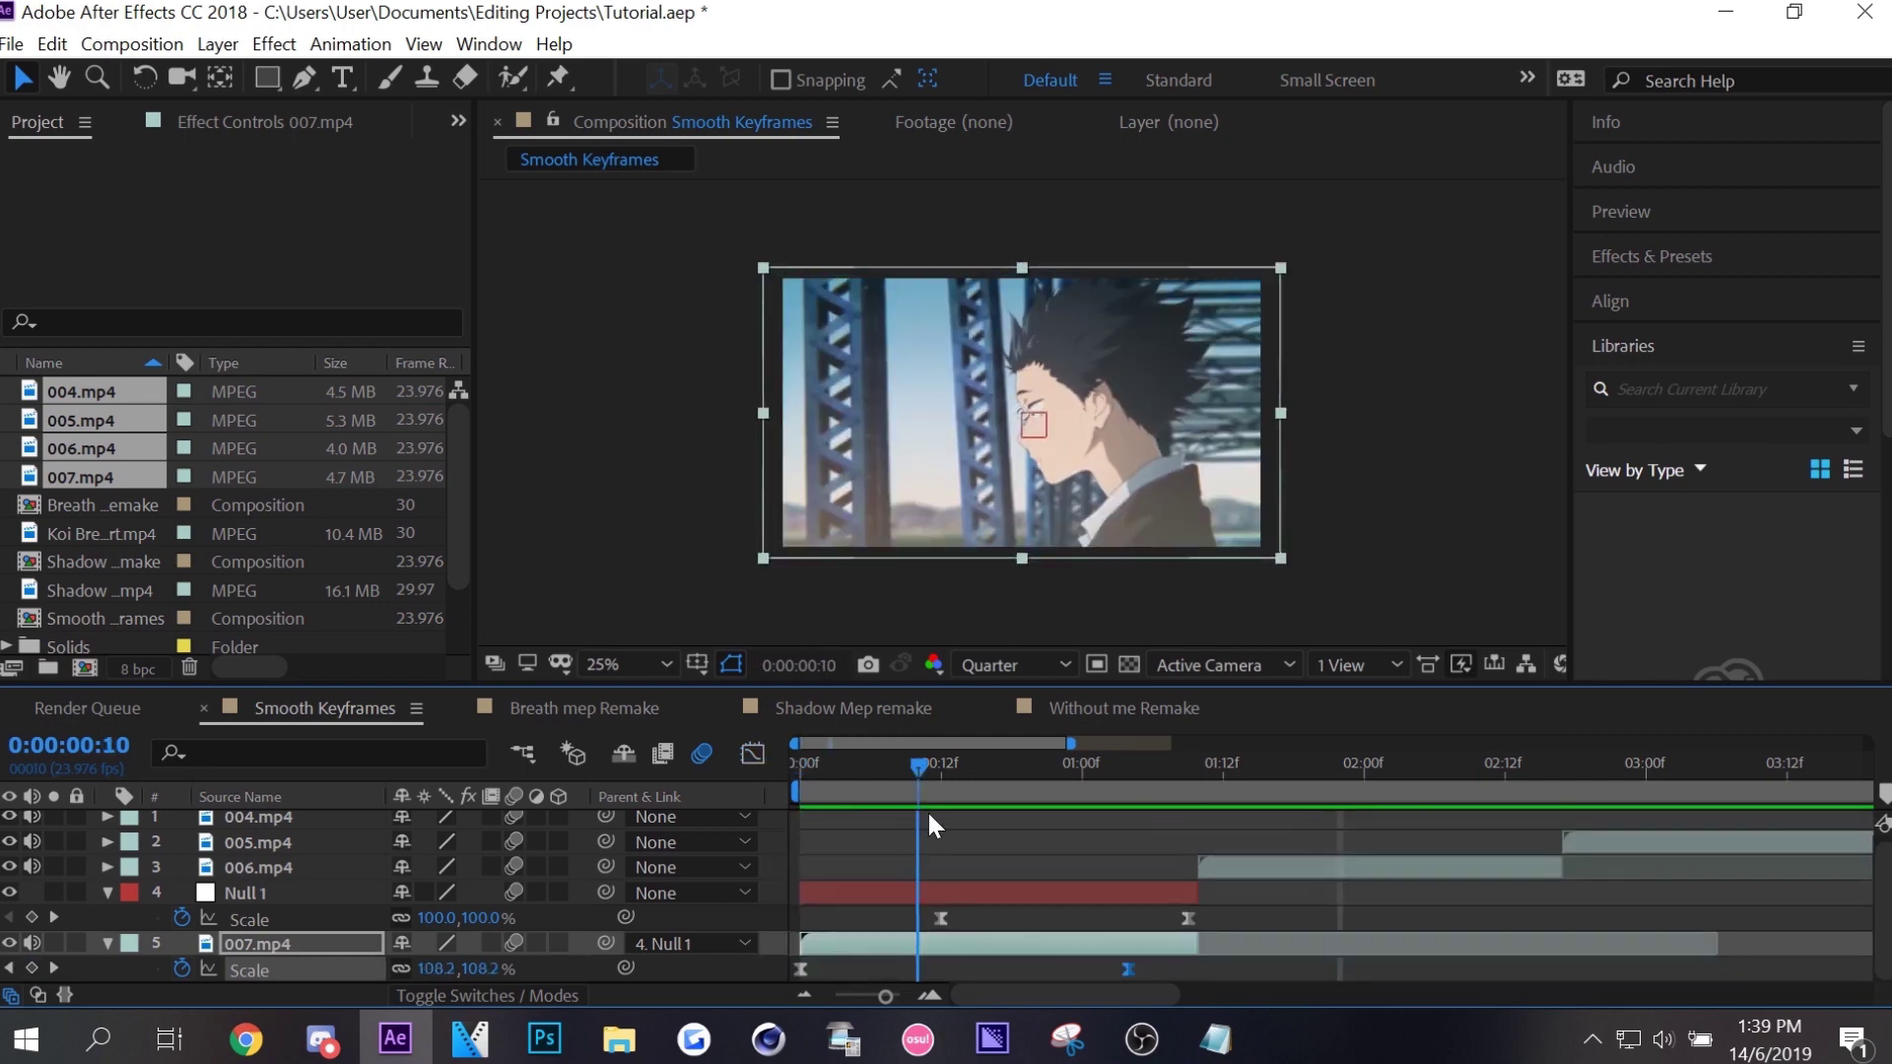
# Reshape Null 1's Scale speed curve to stay slow, then accelerate sharply into 1:09.
pyautogui.click(1188, 919)
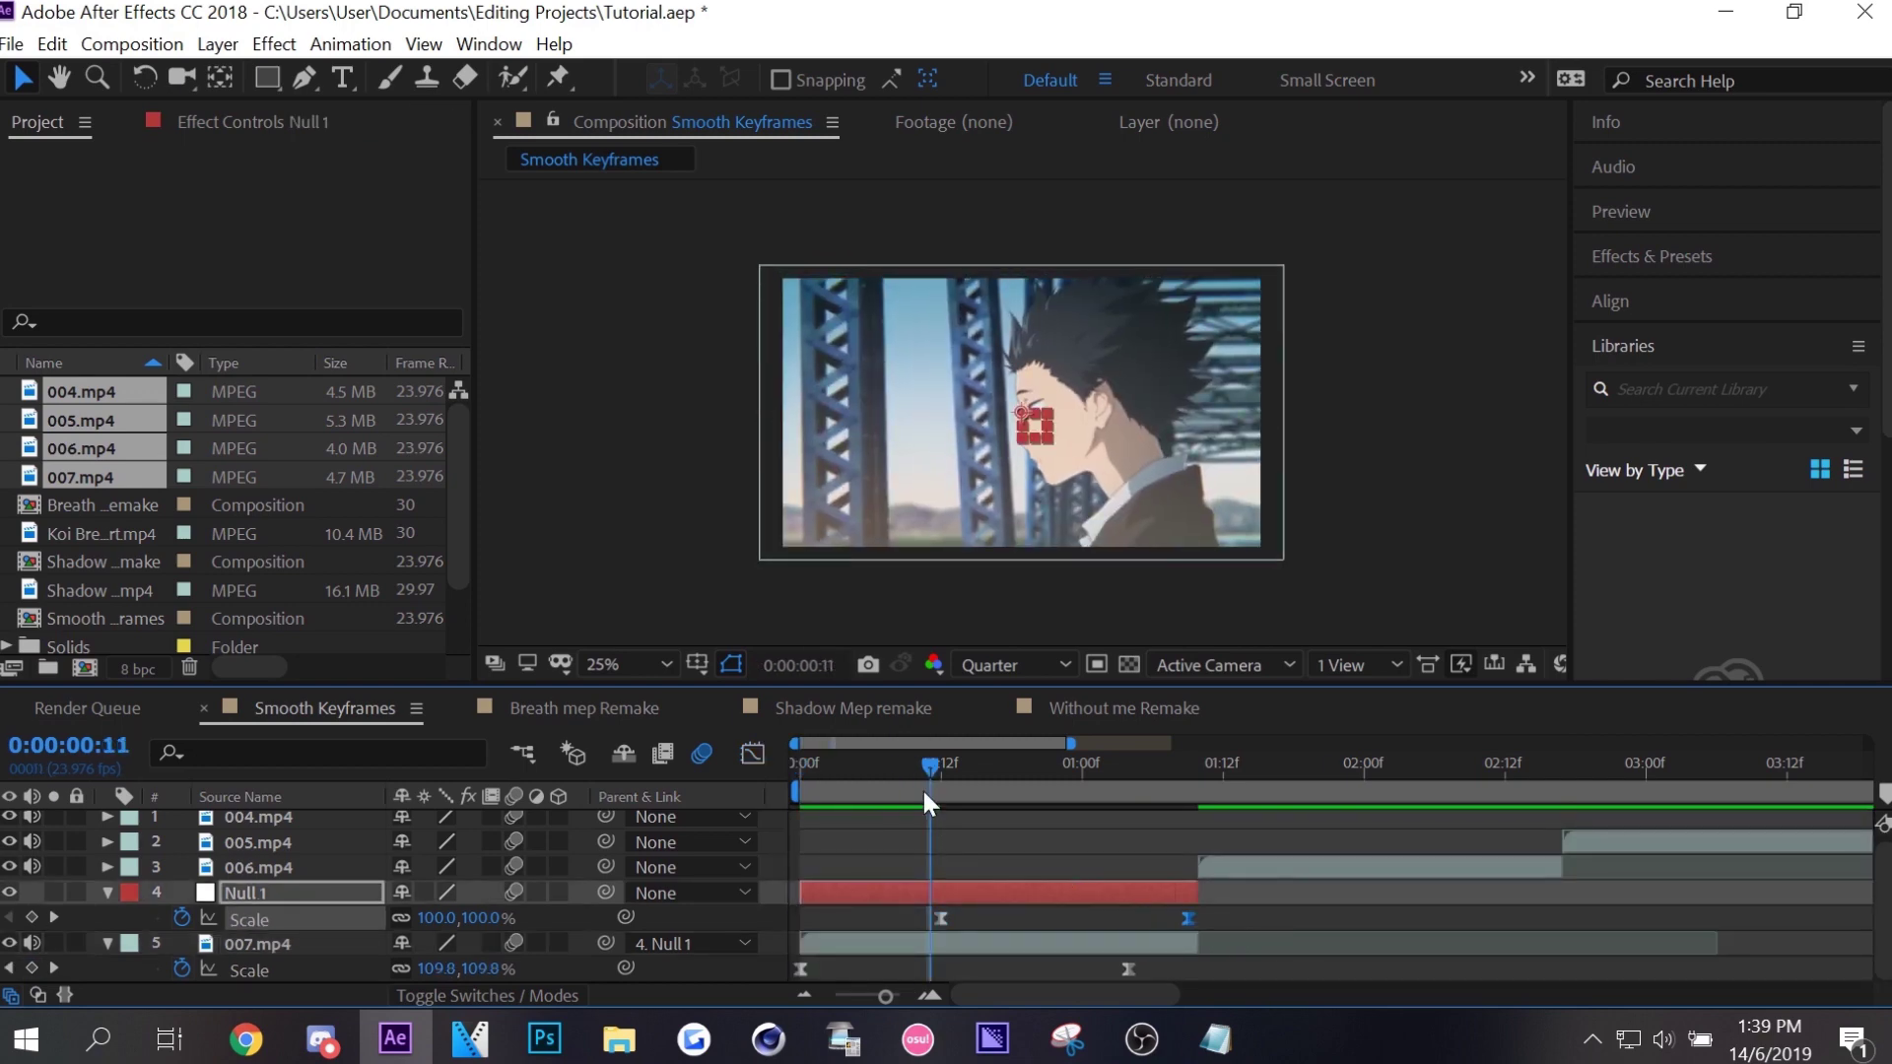
pyautogui.hotkey('shift', 'F3')
pyautogui.moveTo(1146, 927); pyautogui.dragTo(1179, 928)
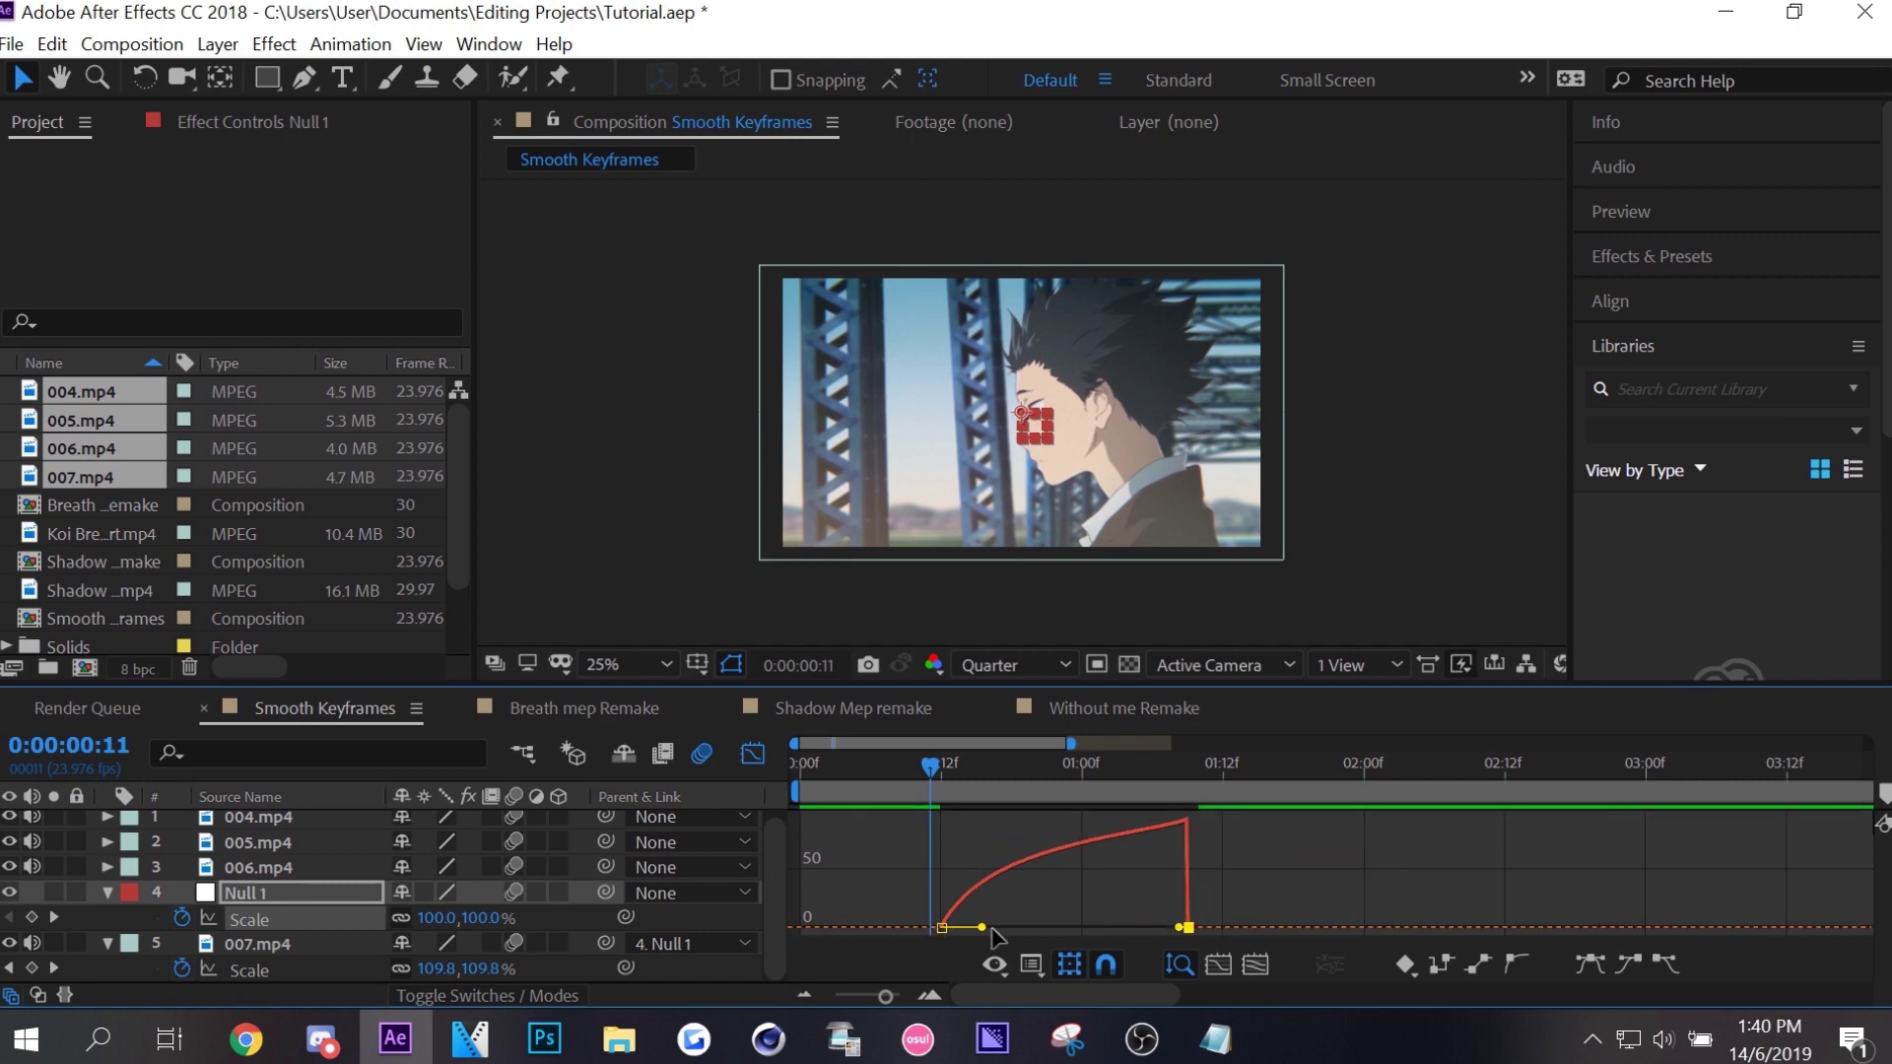
pyautogui.moveTo(983, 927); pyautogui.dragTo(1066, 927)
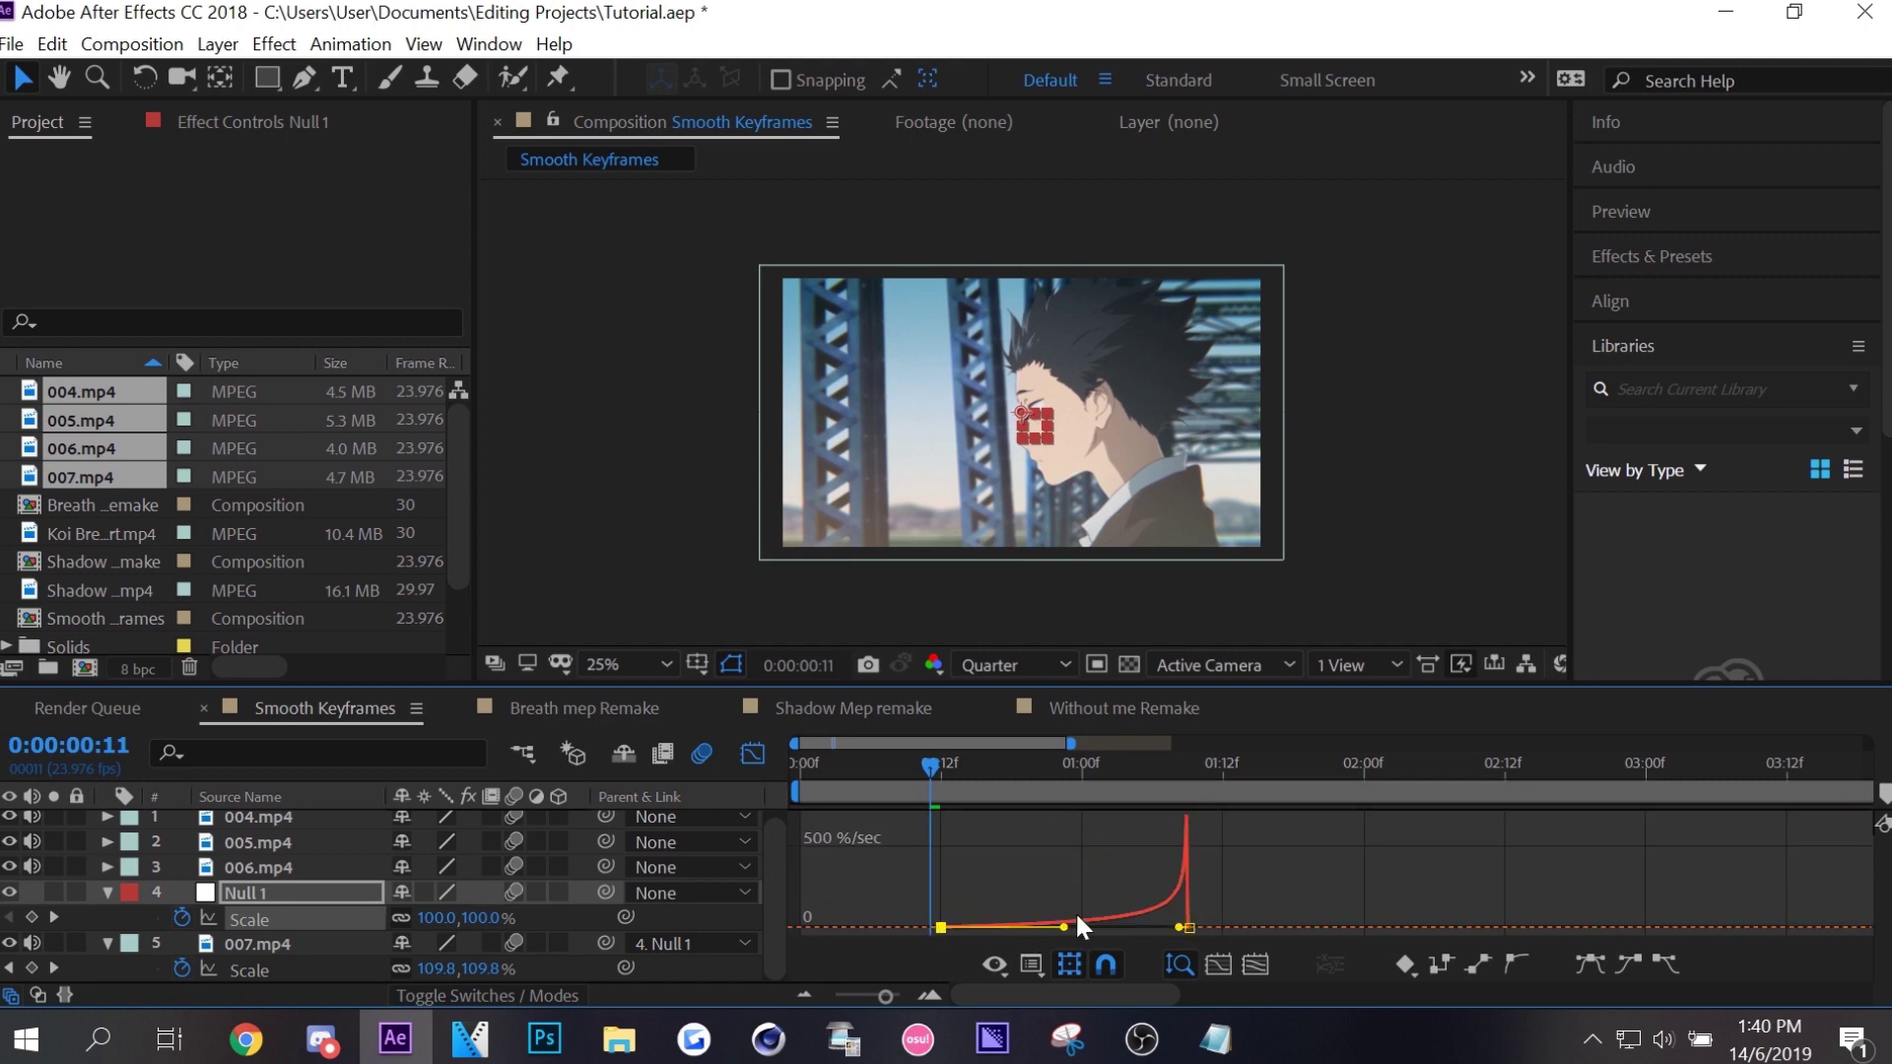
pyautogui.click(753, 754)
pyautogui.press('Home')
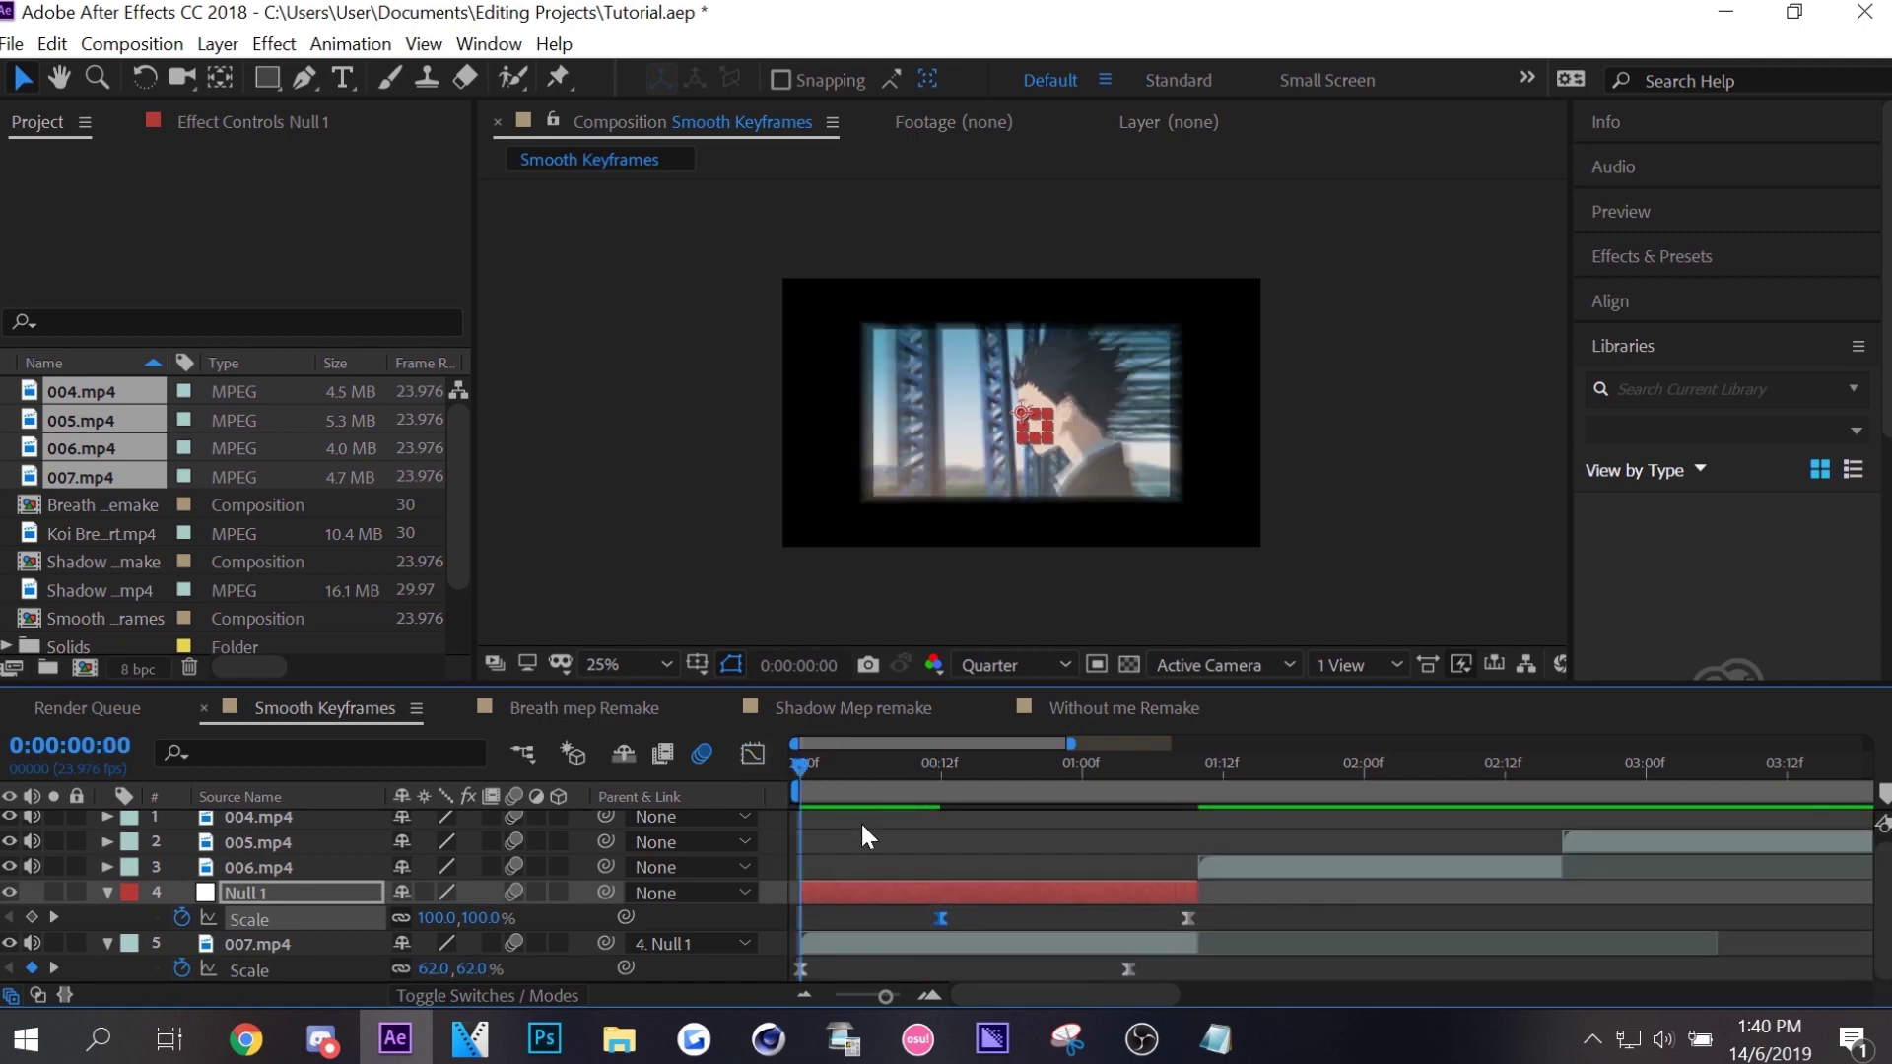
# Play the zoom preview, stop it, and scrub to about 0:00:01:06 to check the zoom.
pyautogui.press('space')
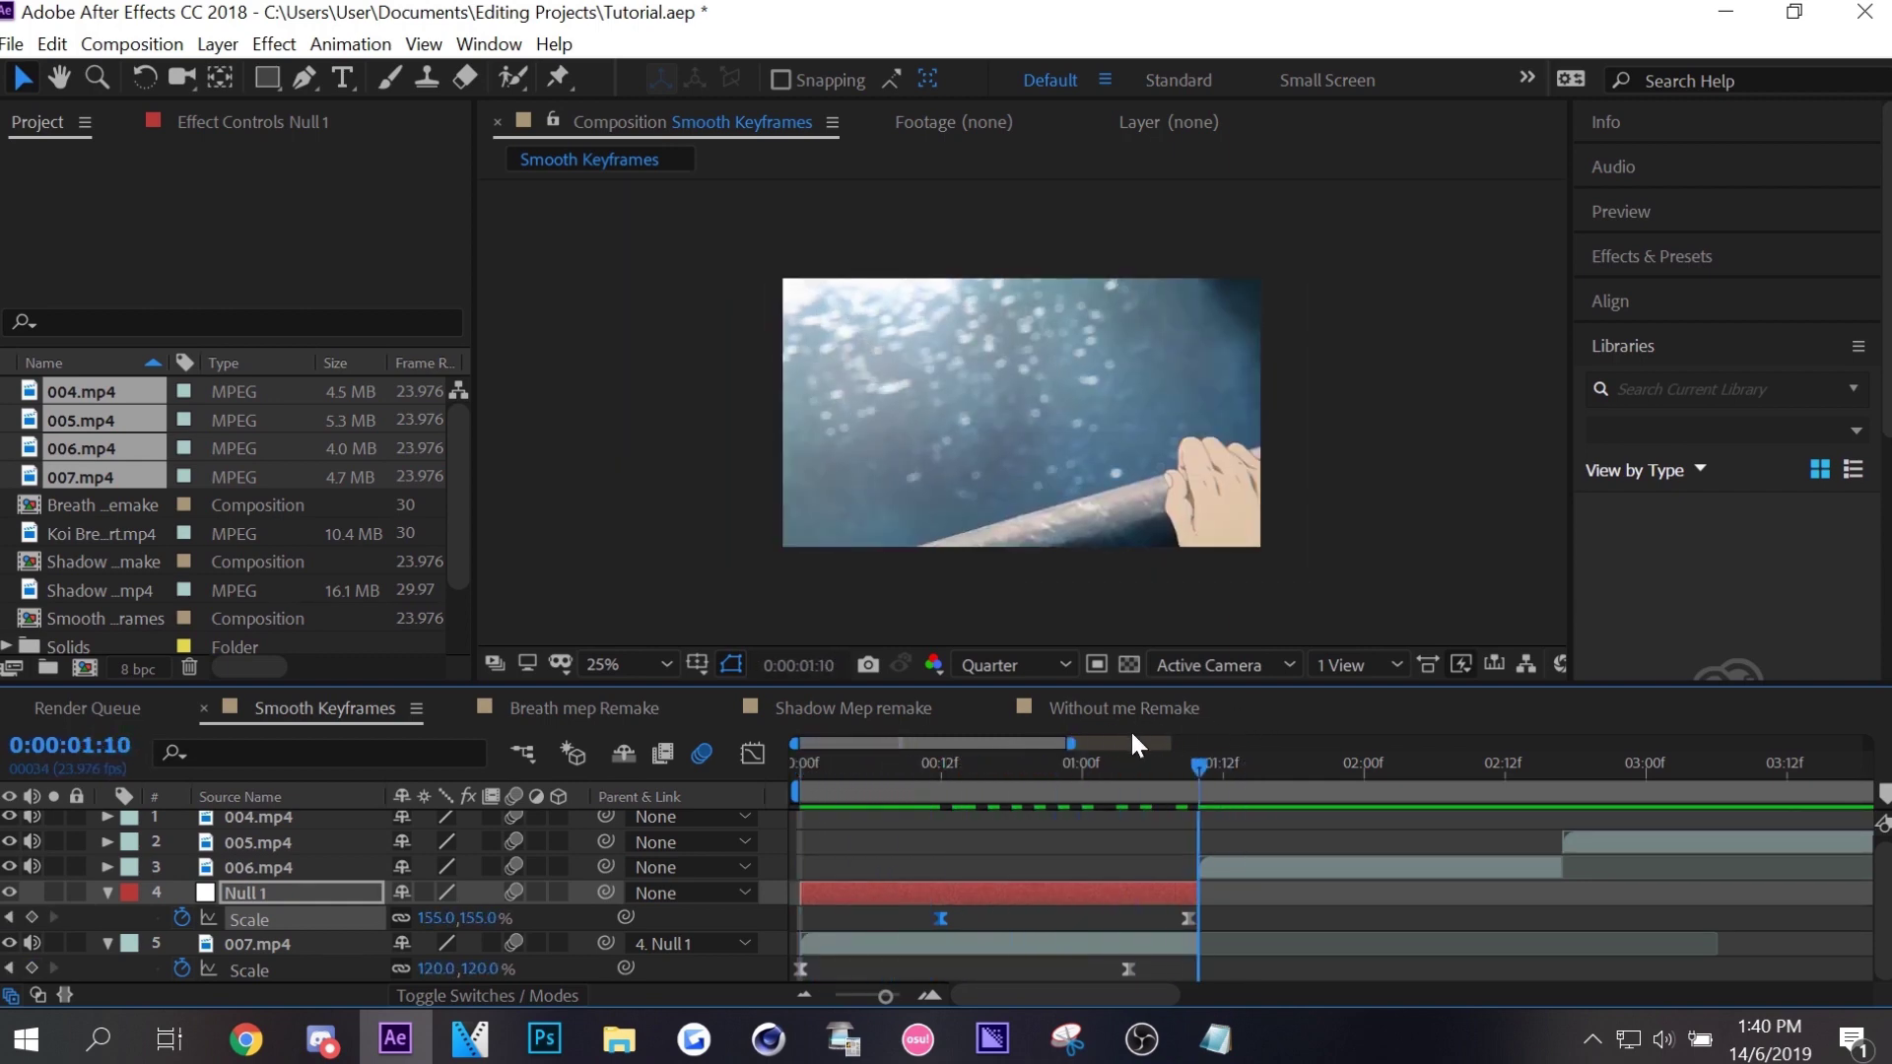
pyautogui.press('space')
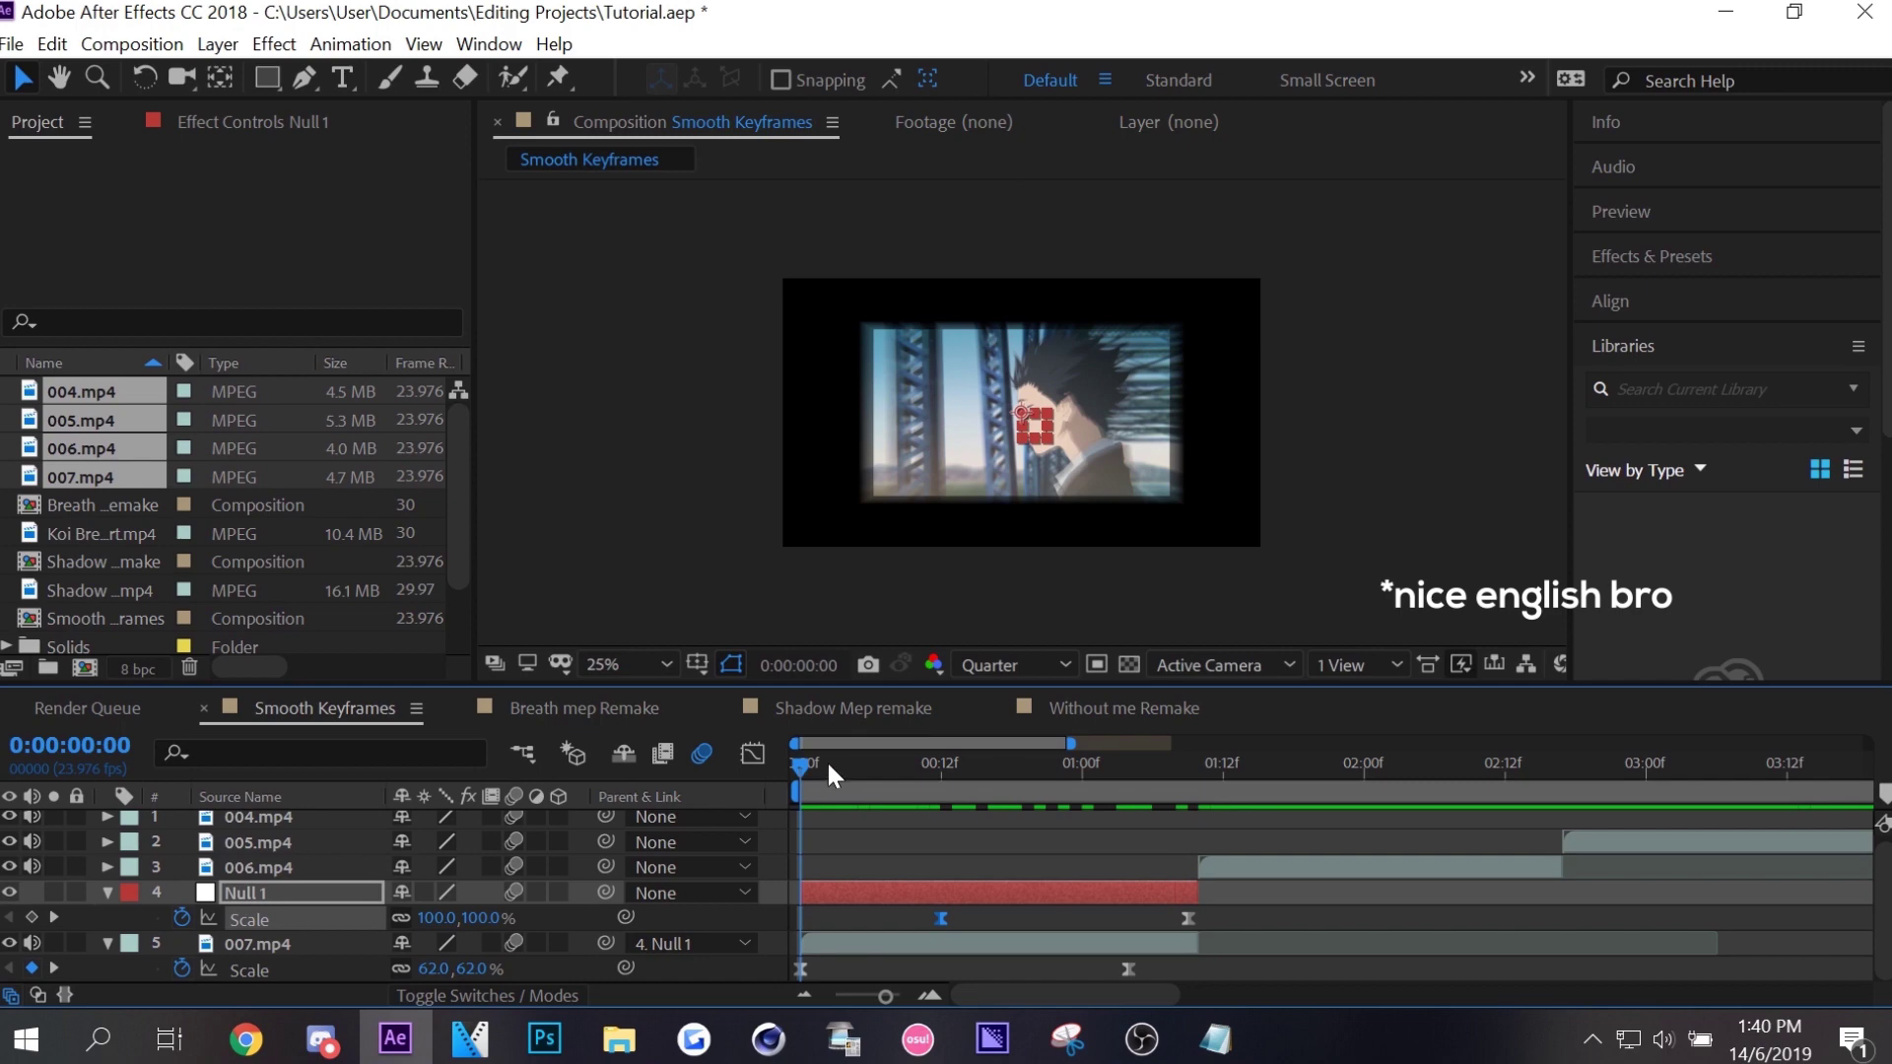
pyautogui.moveTo(803, 779); pyautogui.dragTo(1153, 761)
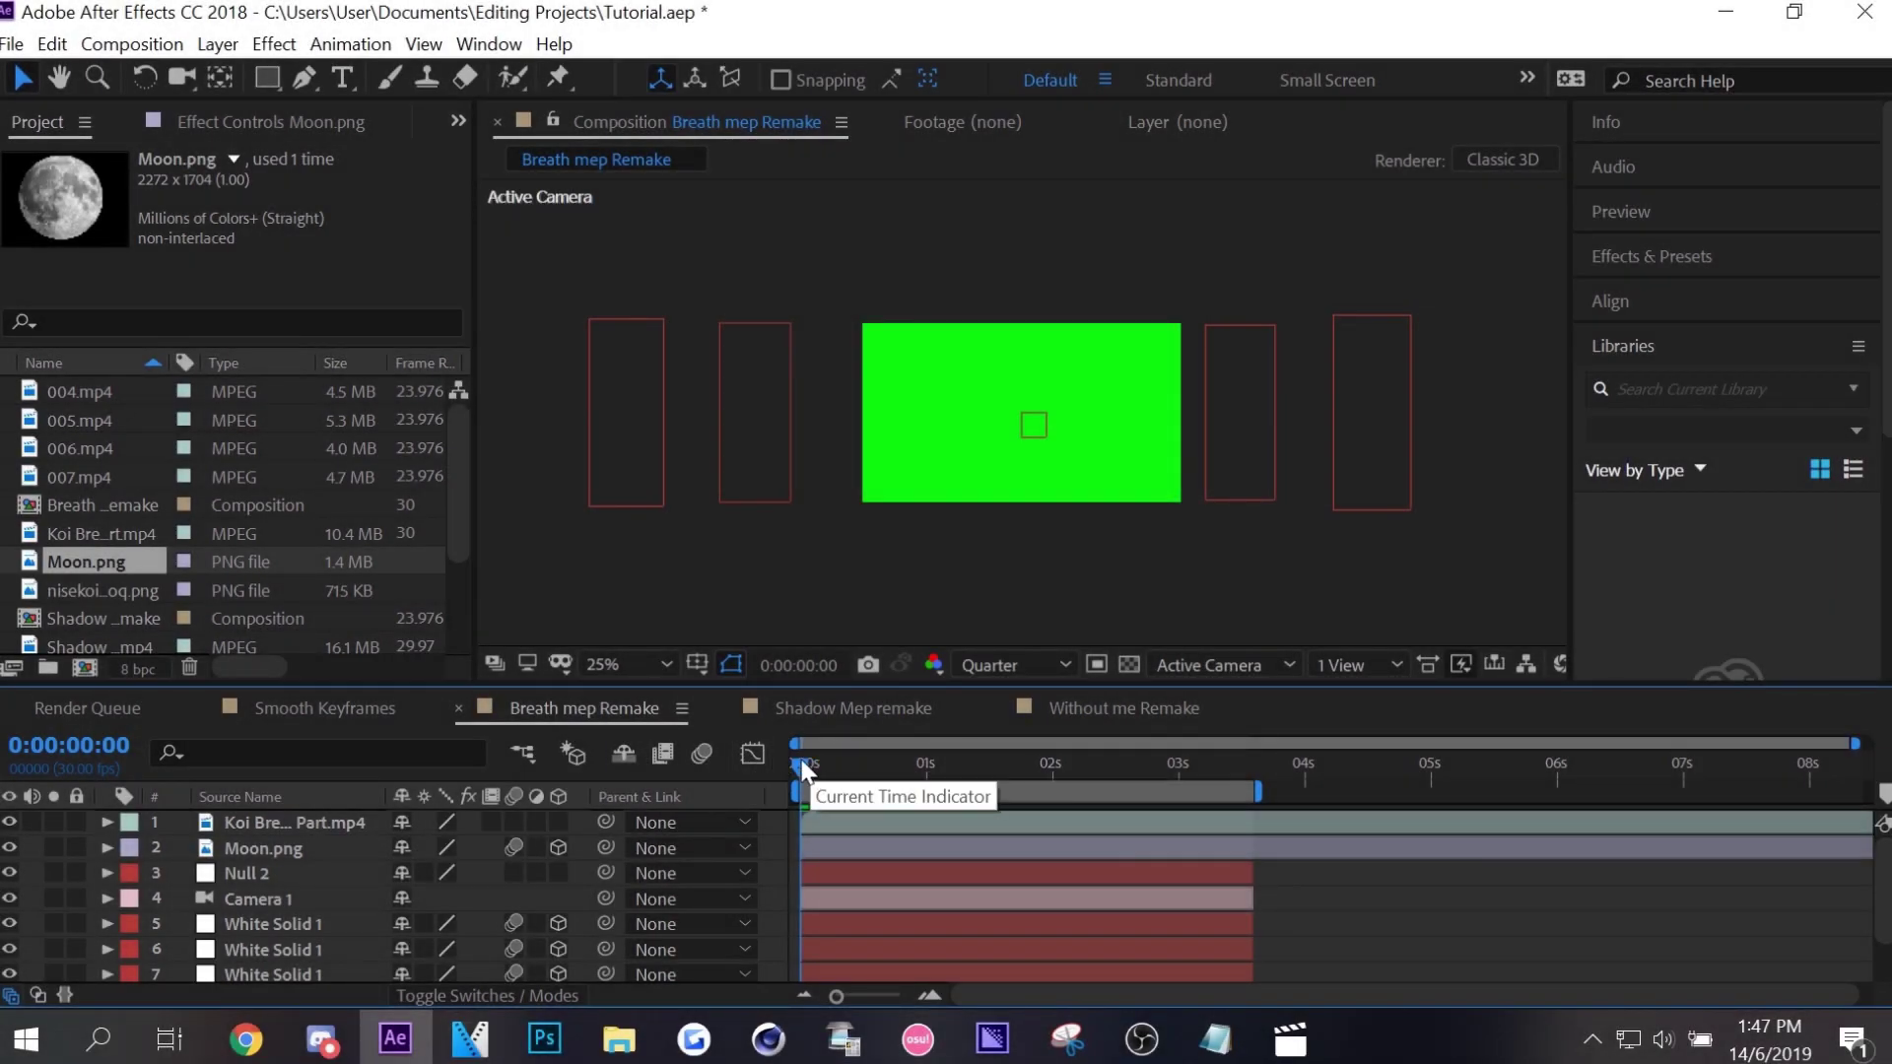
pyautogui.moveTo(803, 769); pyautogui.dragTo(933, 734)
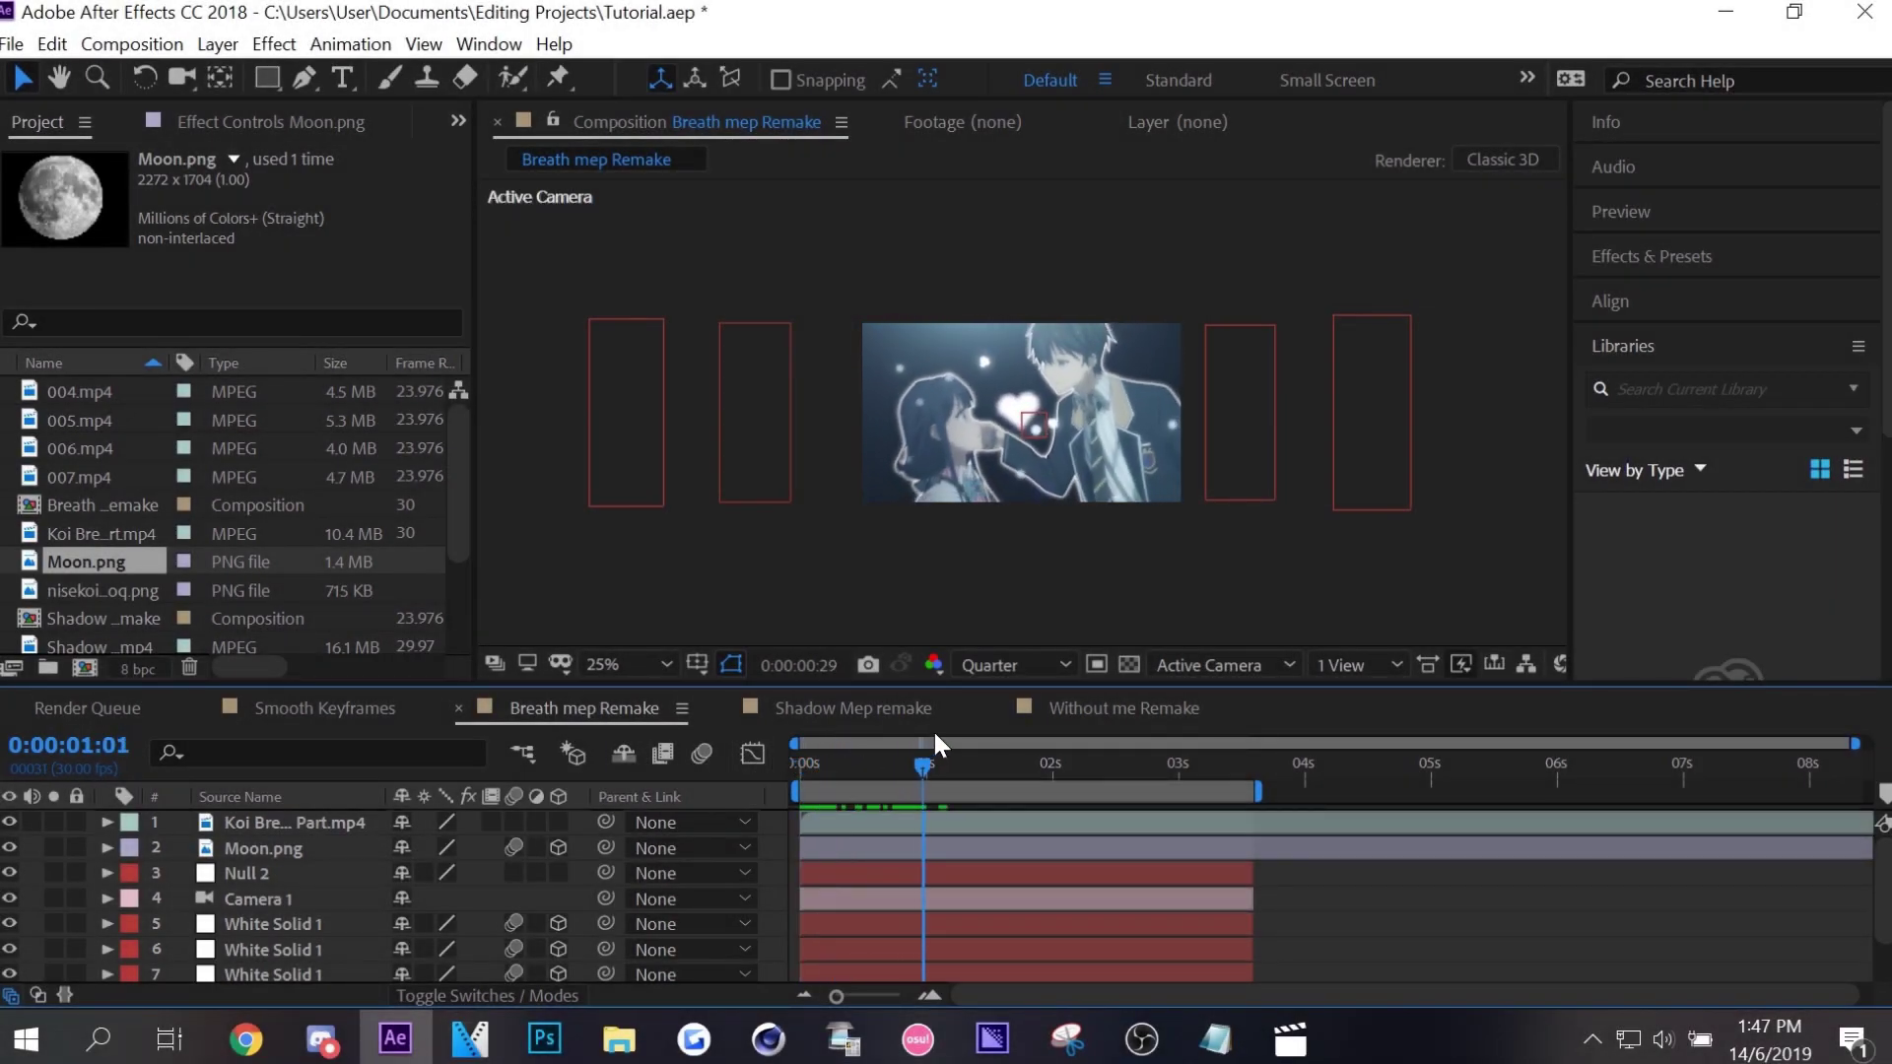
pyautogui.moveTo(990, 734); pyautogui.dragTo(1030, 713)
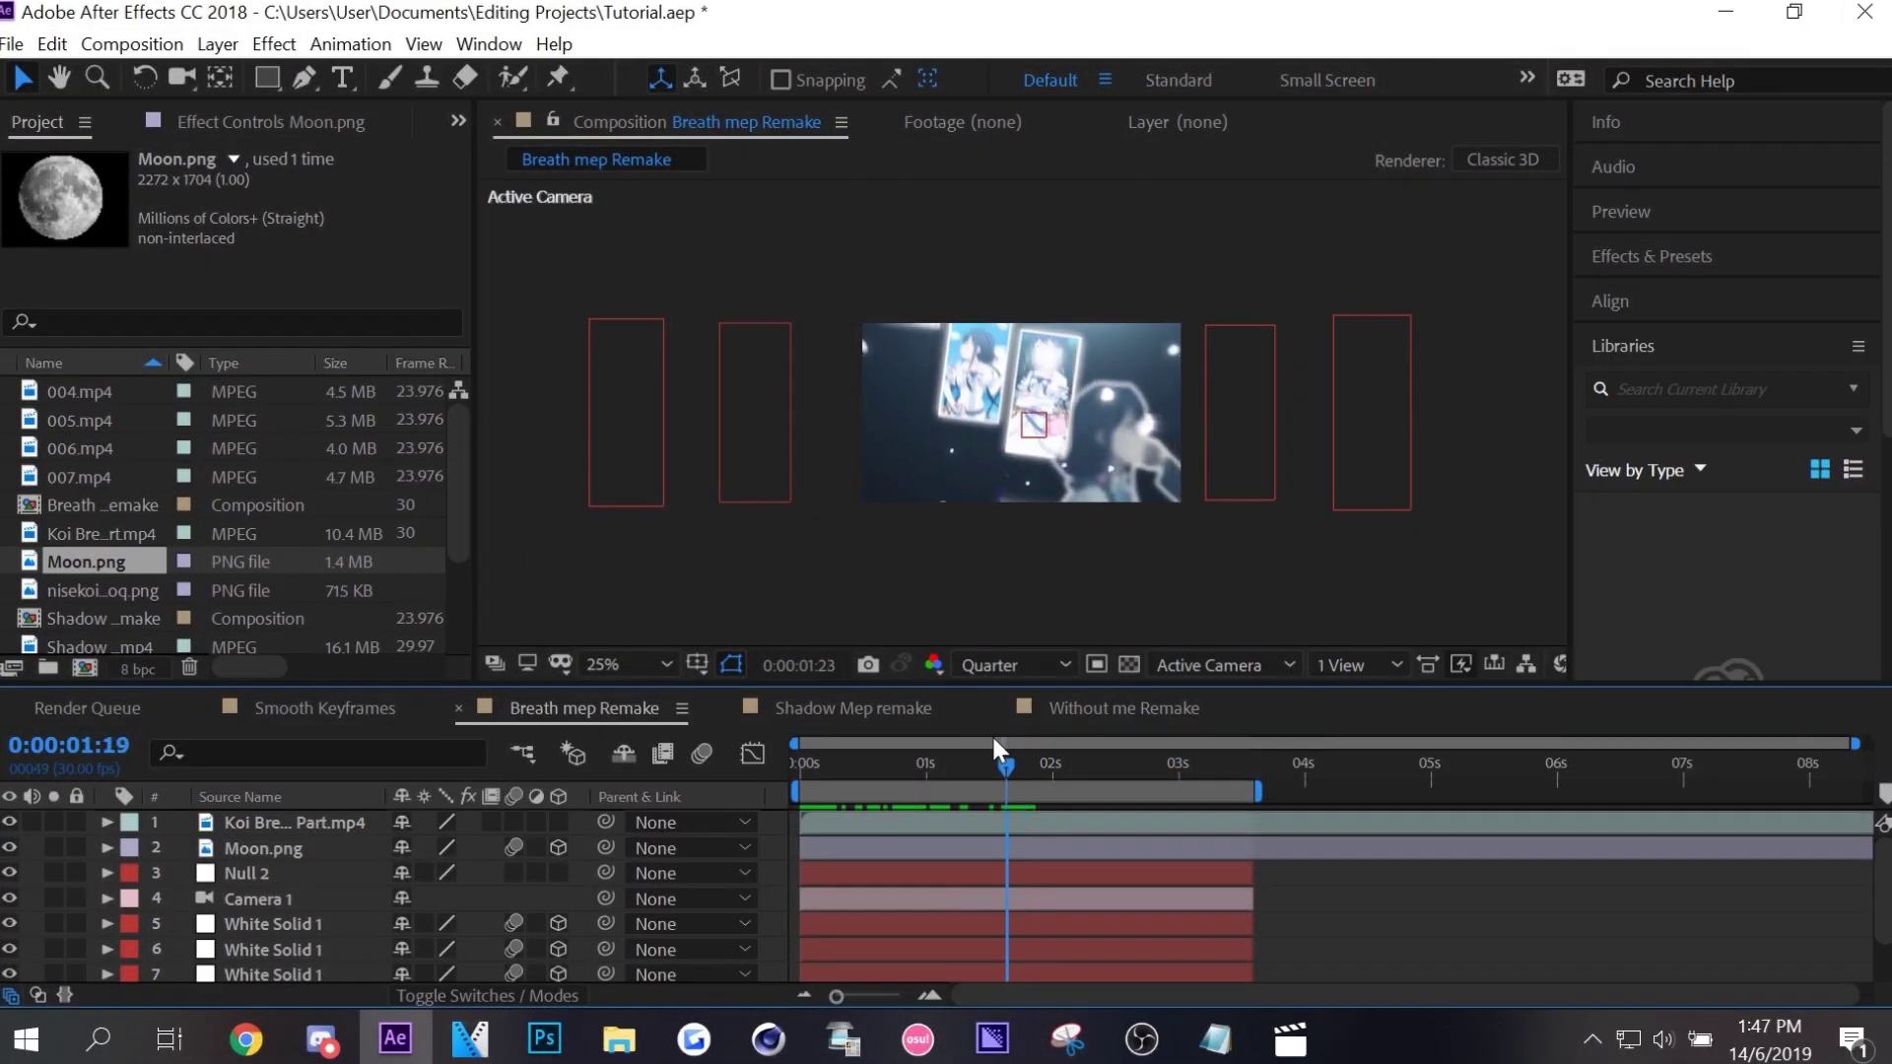
pyautogui.moveTo(904, 752)
pyautogui.mouseDown()
pyautogui.moveTo(897, 735)
pyautogui.moveTo(1230, 685)
pyautogui.moveTo(1016, 717)
pyautogui.mouseUp()
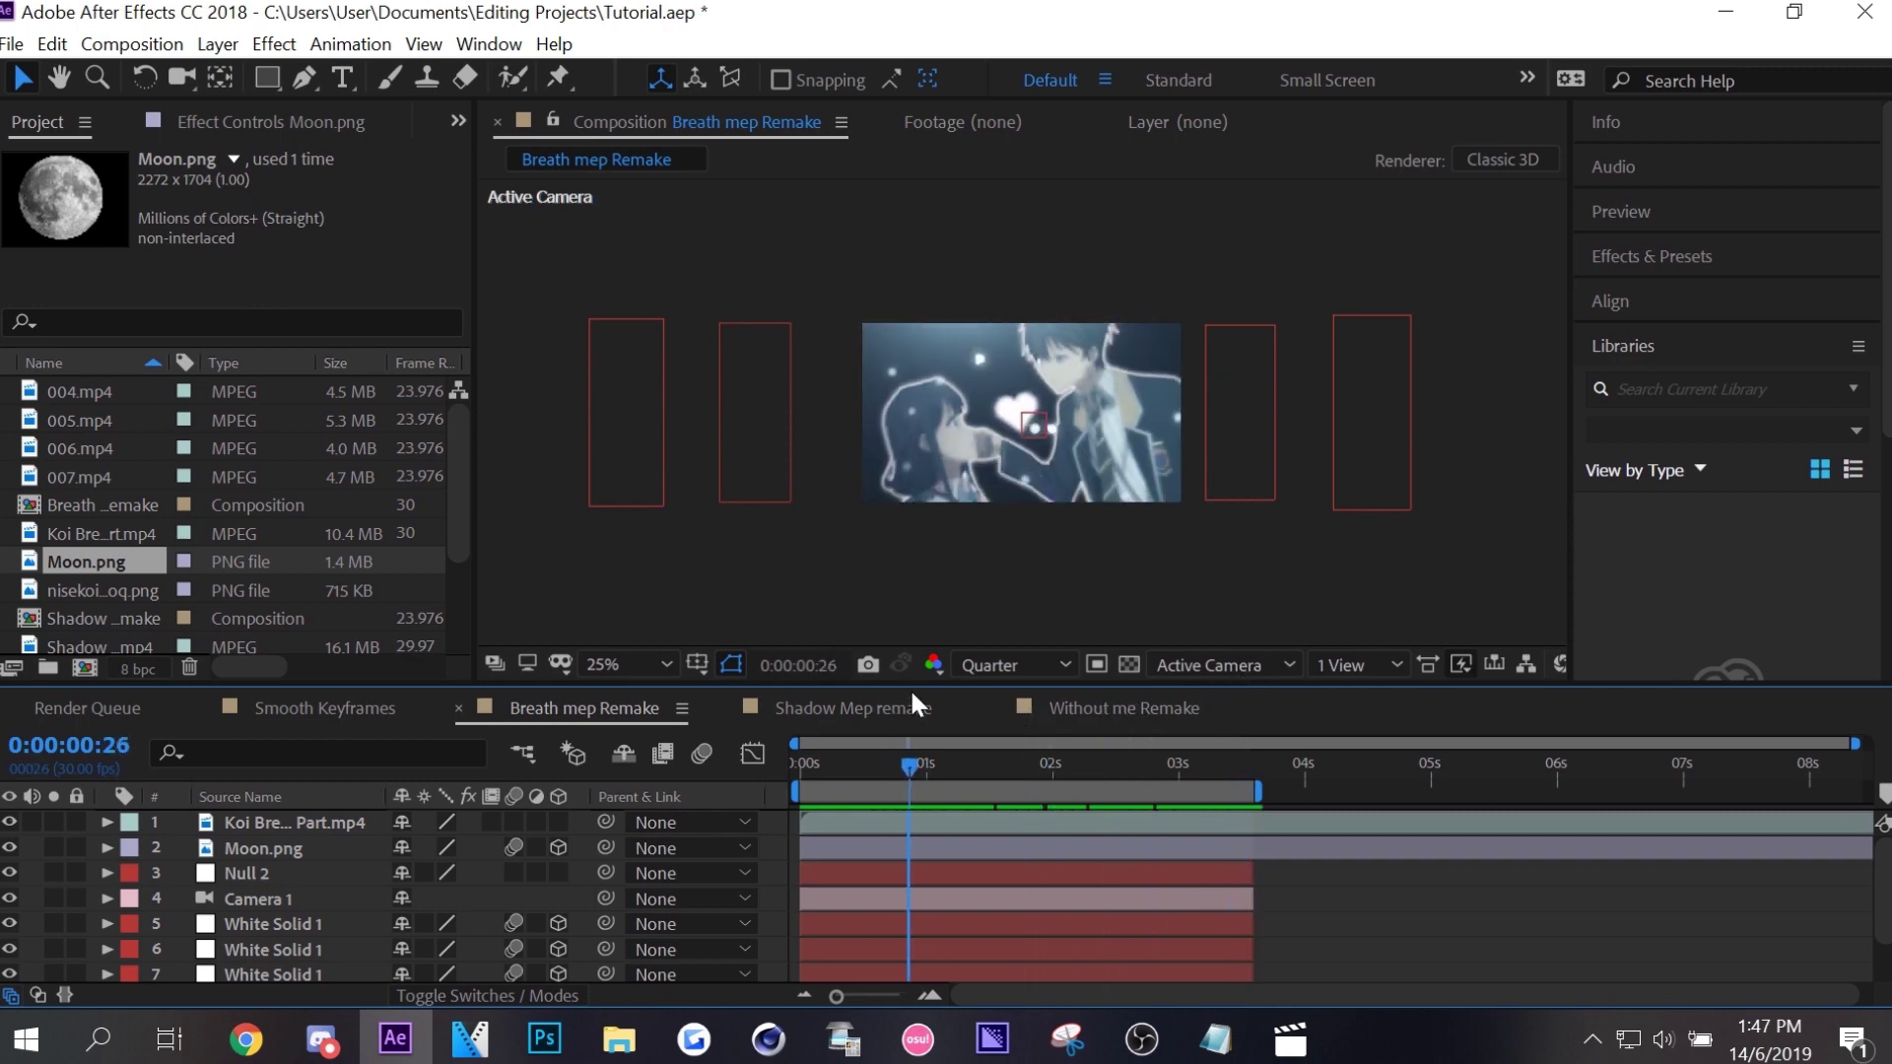
pyautogui.moveTo(1013, 712); pyautogui.dragTo(13, 880)
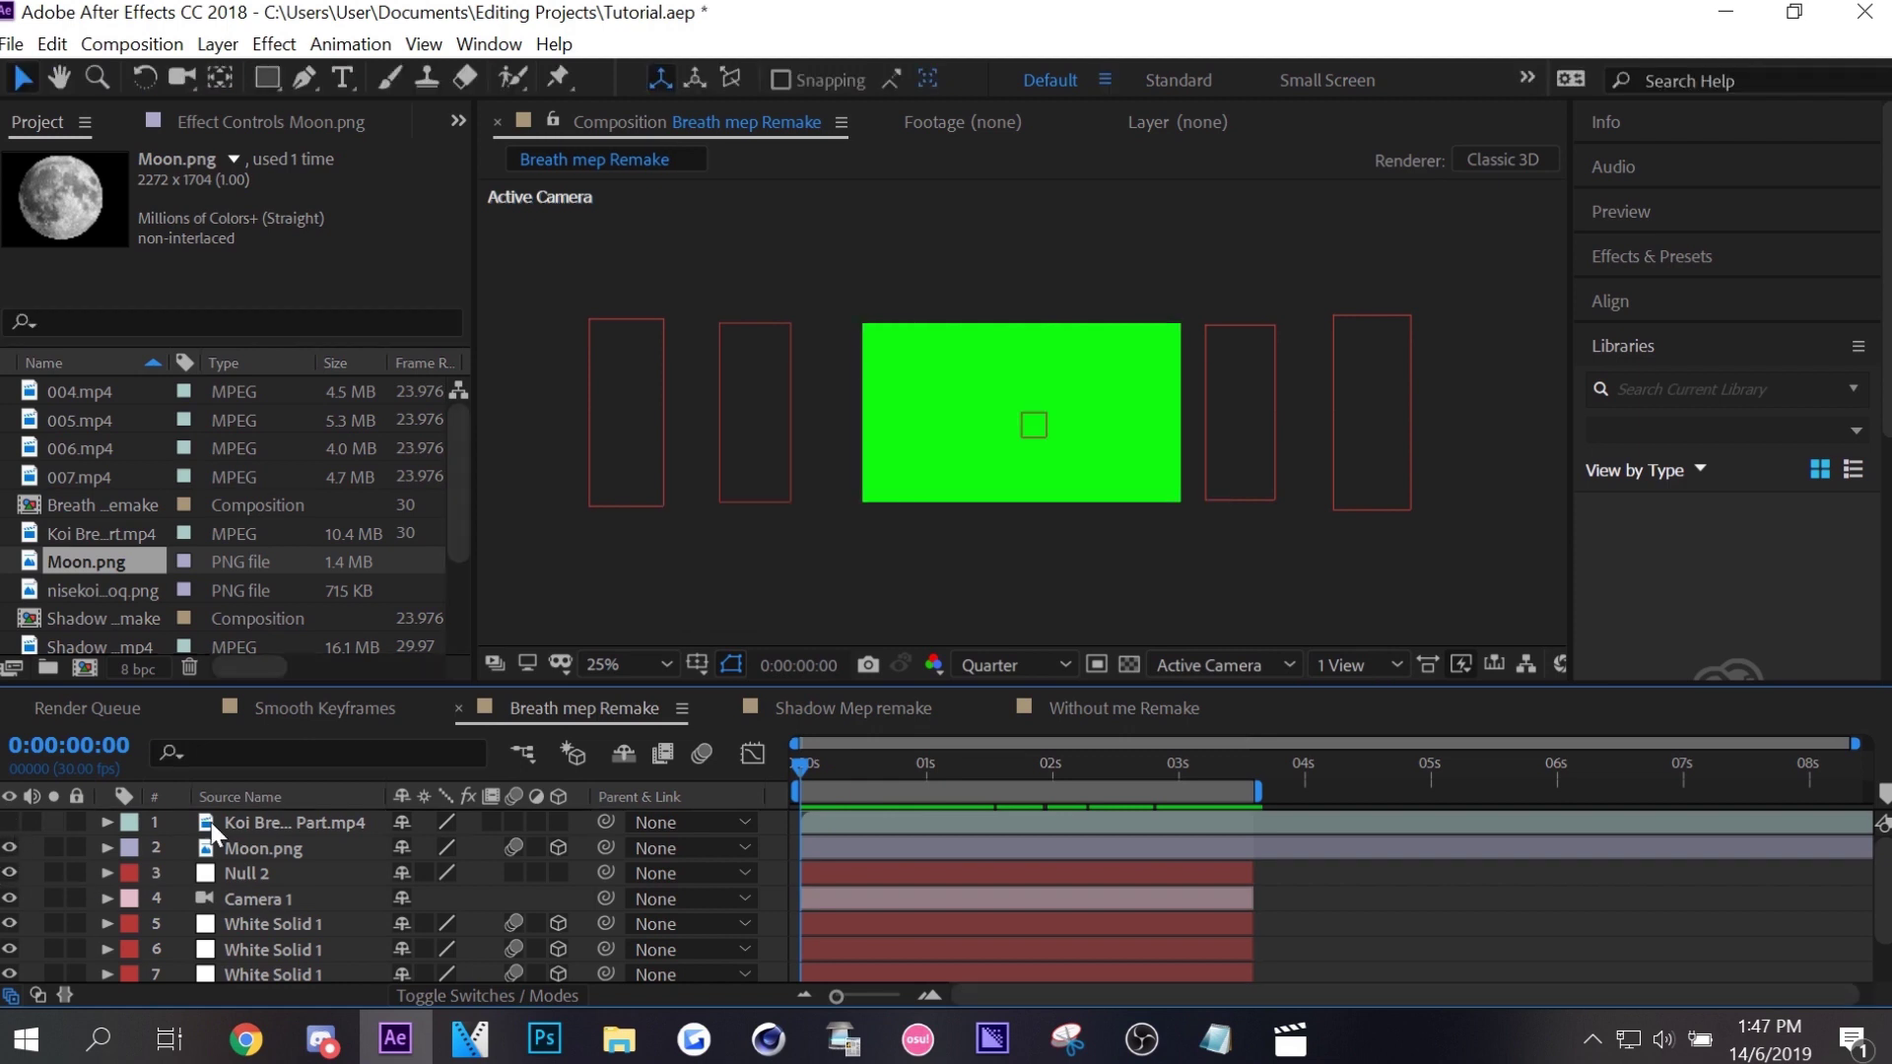
# Hide the top footage layer to reveal the moon and add a new camera, Camera 2.
pyautogui.click(9, 822)
pyautogui.click(838, 765)
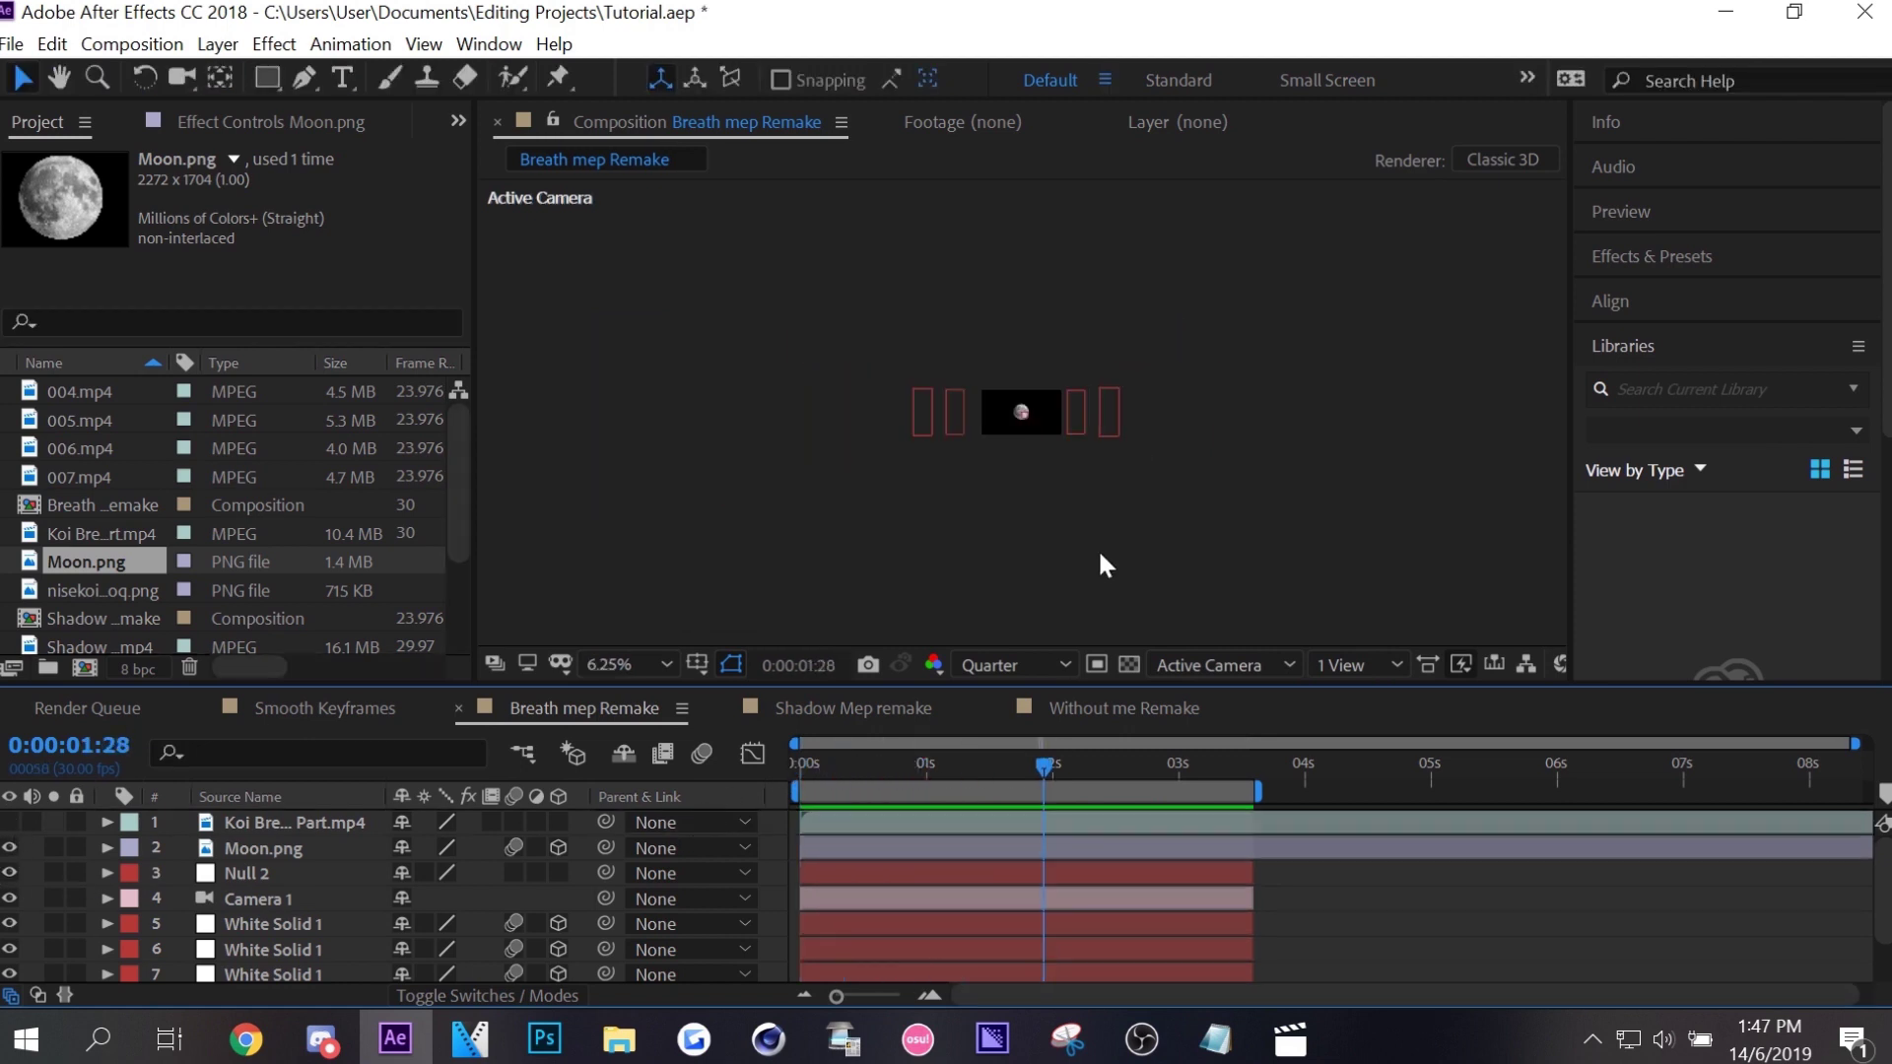
pyautogui.press('.')
pyautogui.press('Home')
pyautogui.click(339, 849)
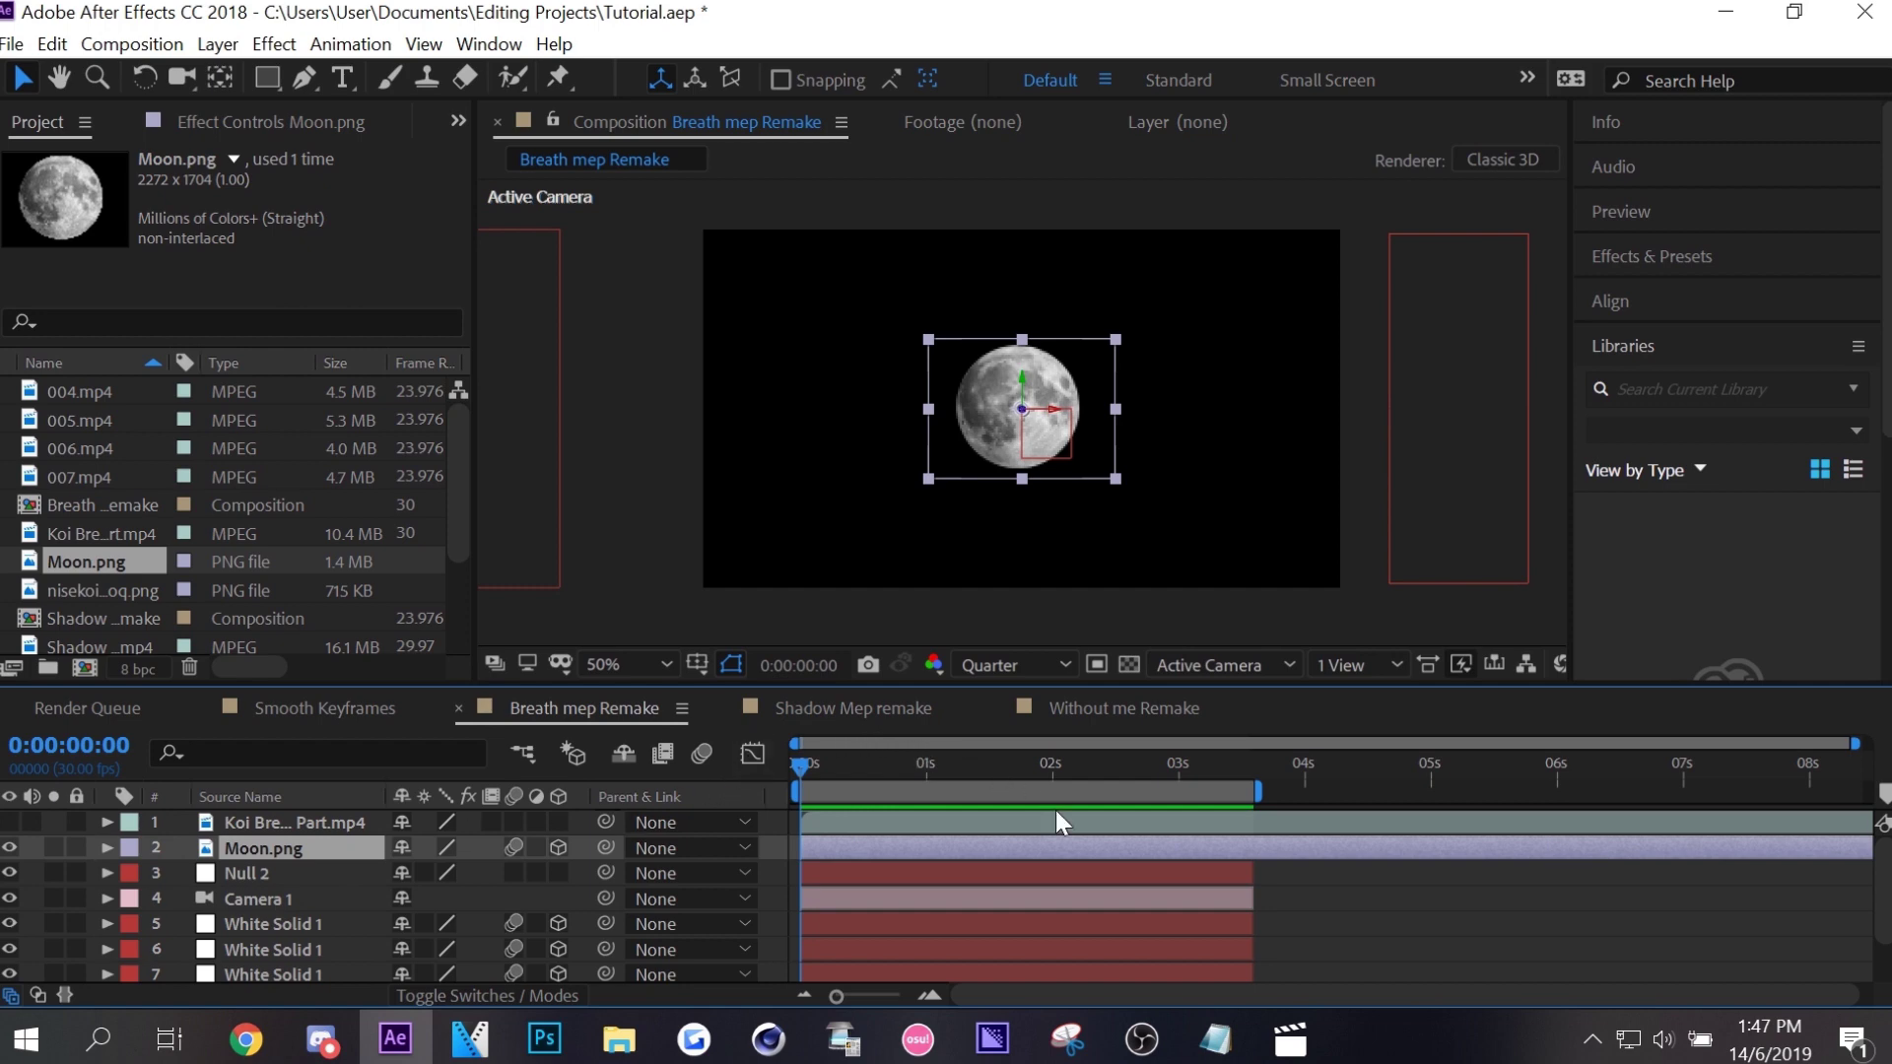
pyautogui.hotkey('ctrl', 'alt', 'shift', 'c')
pyautogui.press('Return')
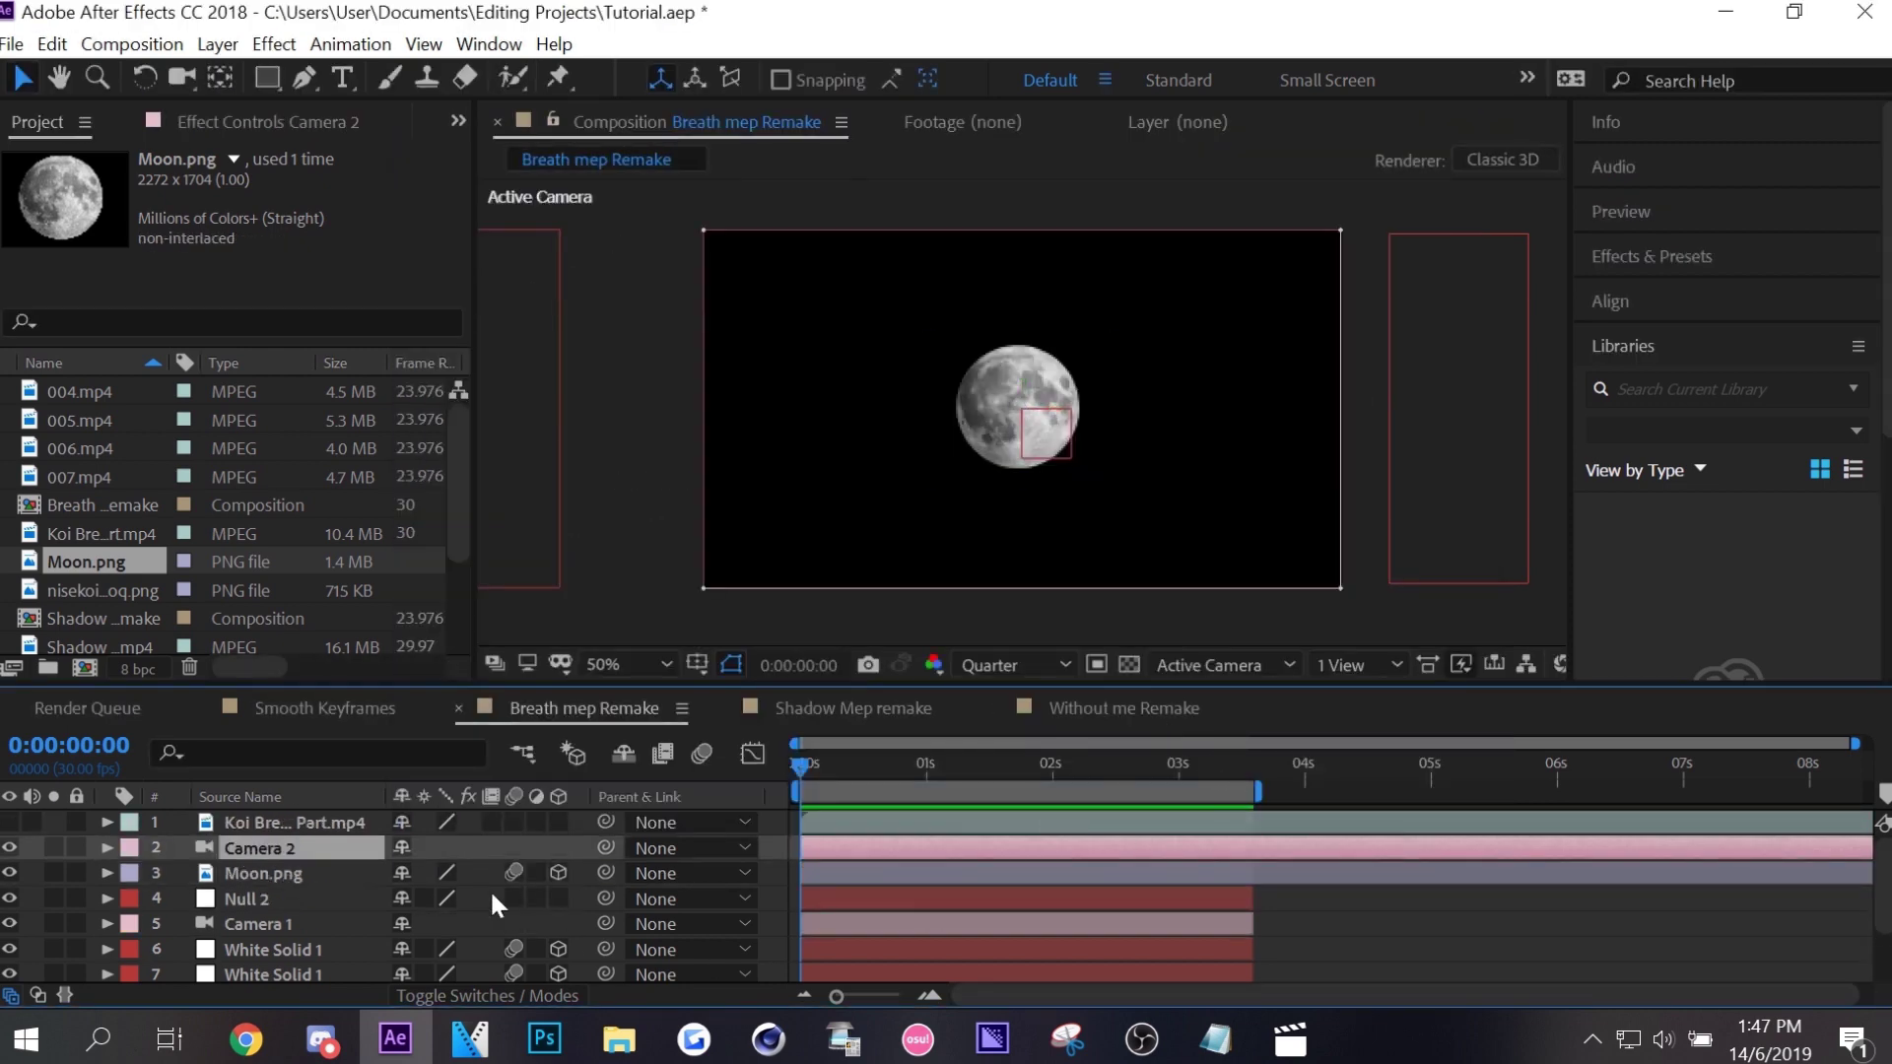
# Add Null 3, parent Camera 2 to it, trim them and Moon.png to 0:00:03:17, and save.
pyautogui.hotkey('ctrl', 'alt', 'shift', 'y')
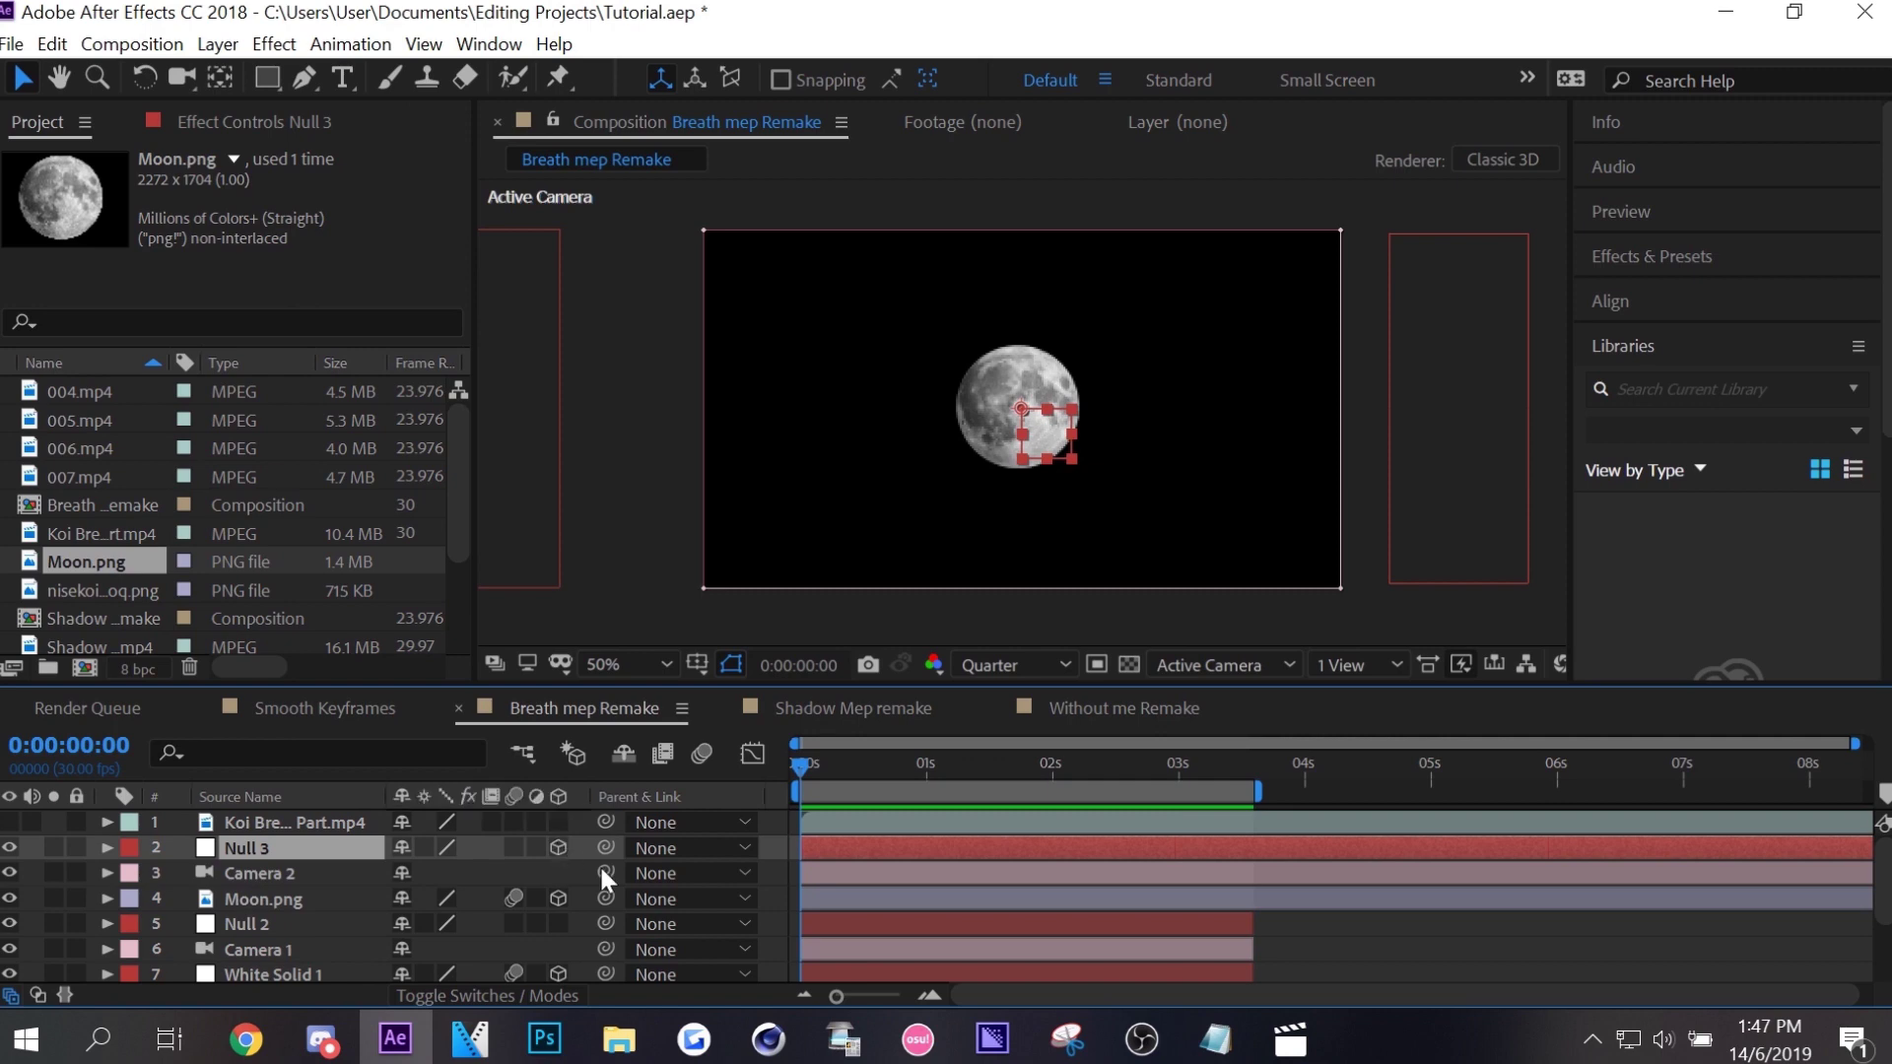
pyautogui.moveTo(532, 865); pyautogui.dragTo(534, 841)
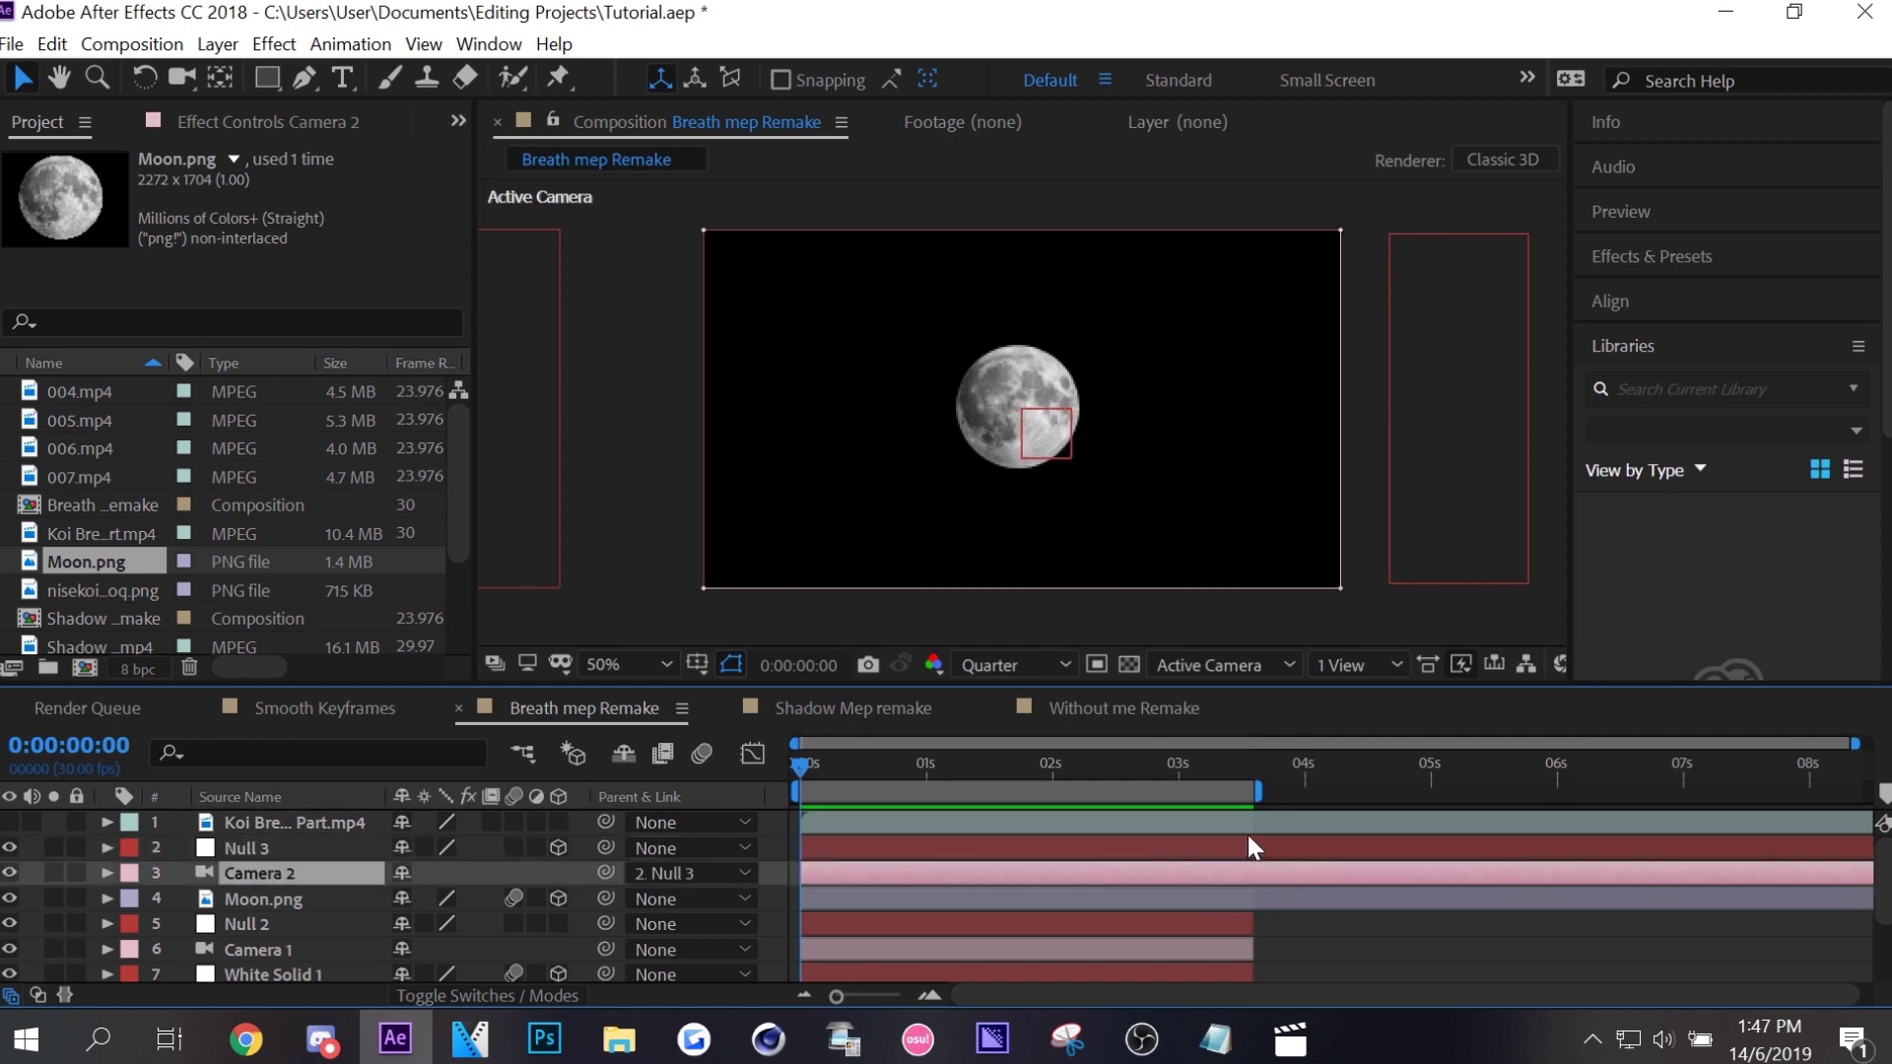
pyautogui.keyDown('shift'); pyautogui.click(1227, 871); pyautogui.keyUp('shift')
pyautogui.click(1239, 751)
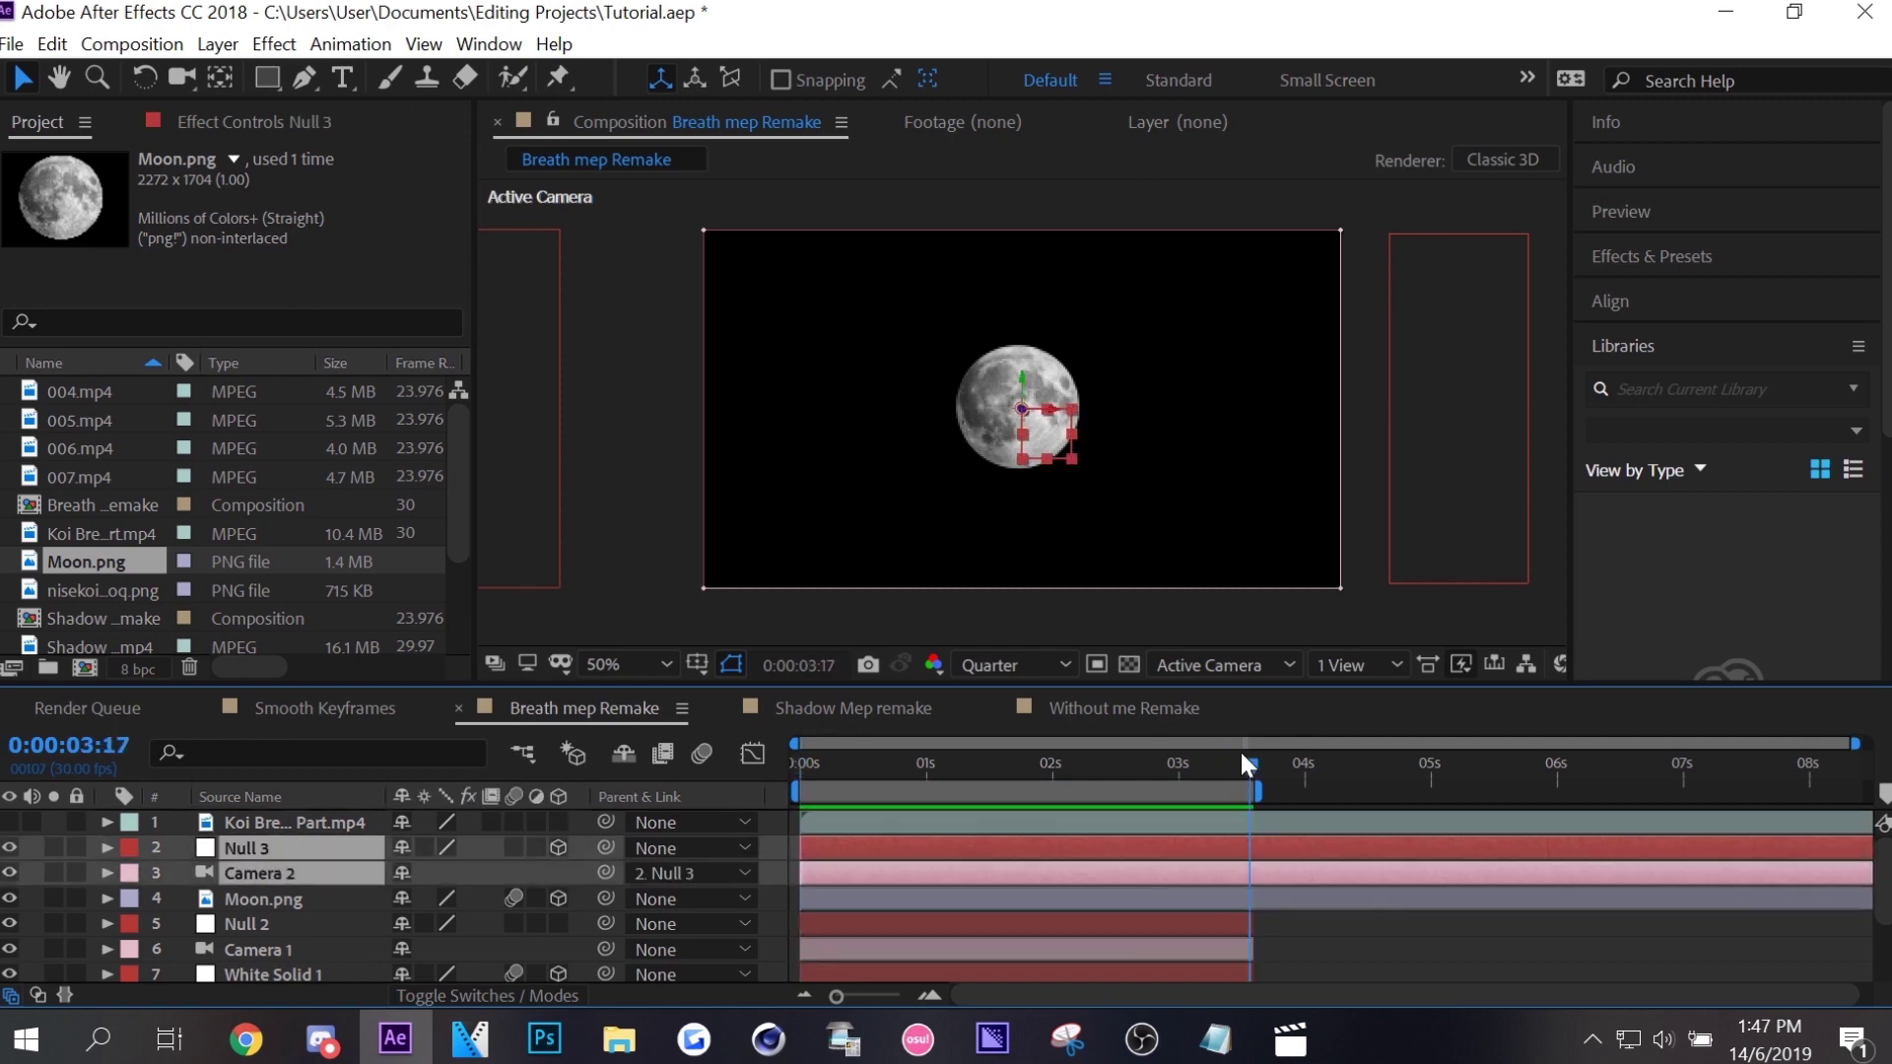
pyautogui.hotkey('alt', ']')
pyautogui.click(1303, 897)
pyautogui.hotkey('alt', ']')
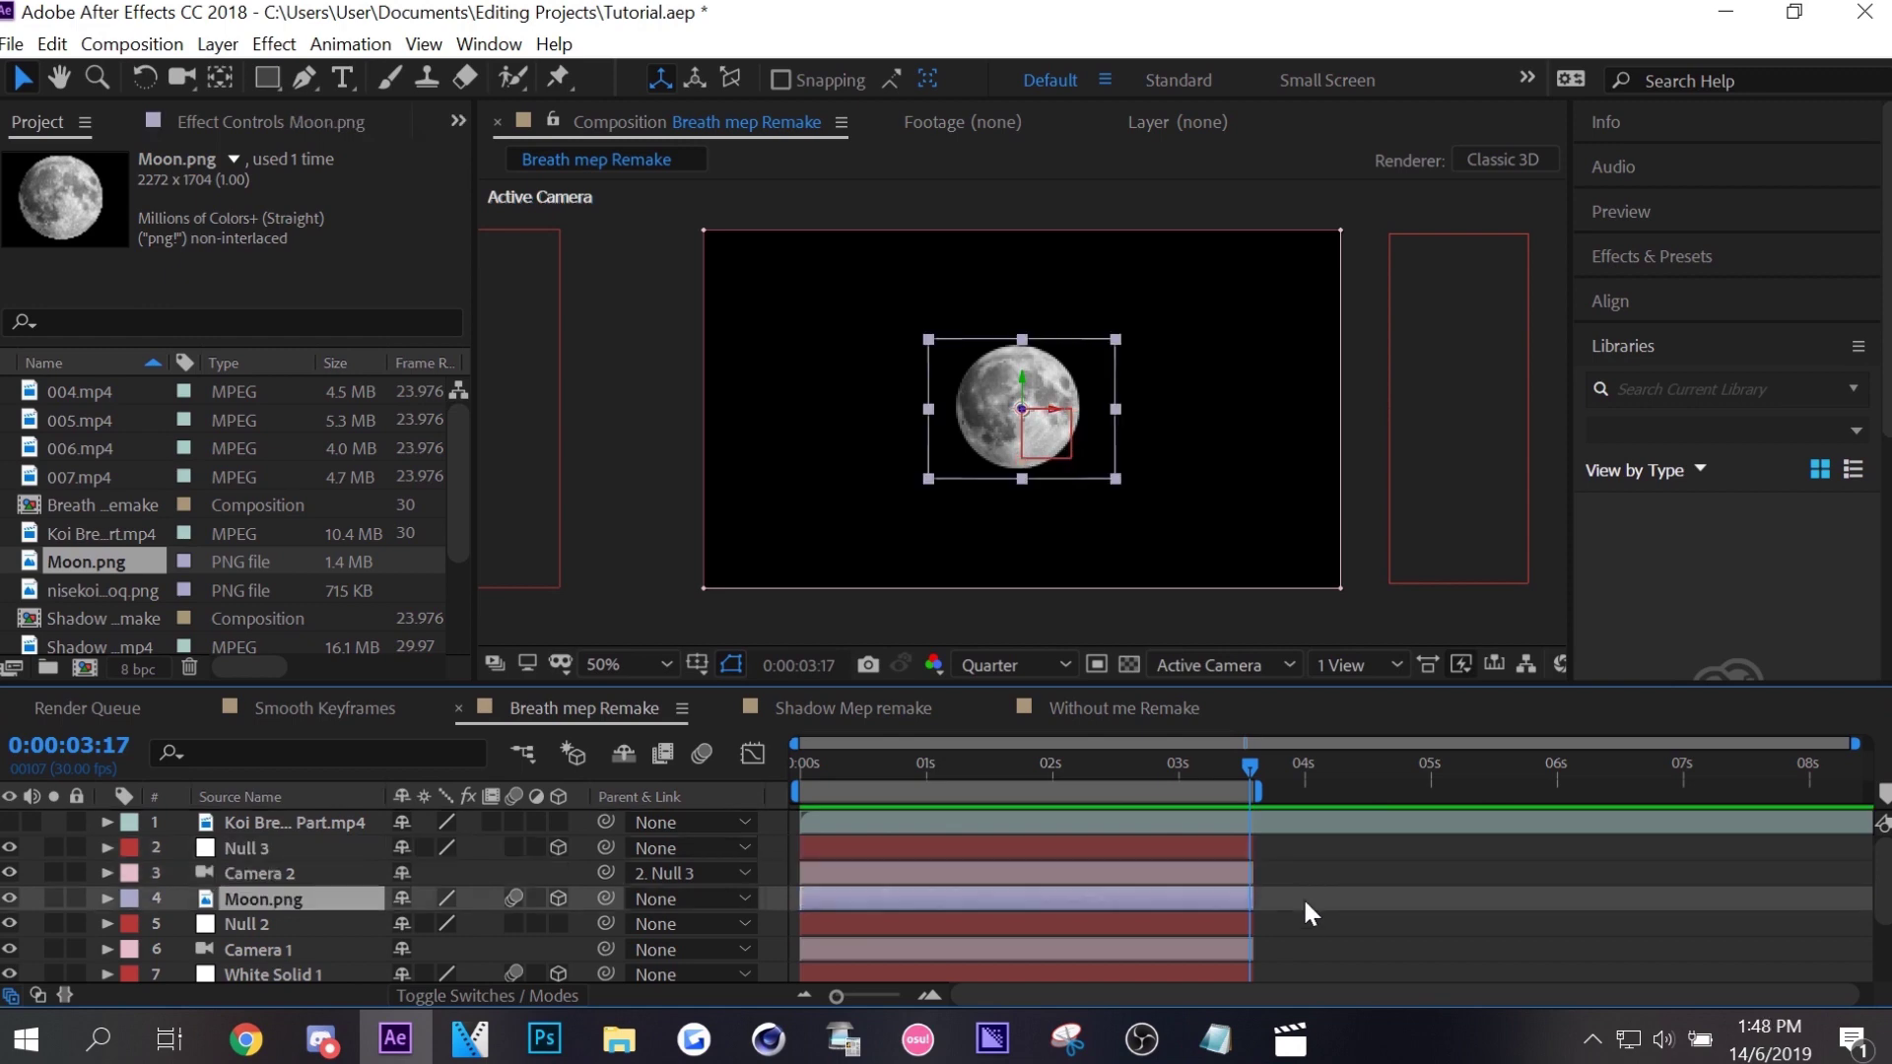
pyautogui.hotkey('ctrl', 's')
pyautogui.click(1078, 789)
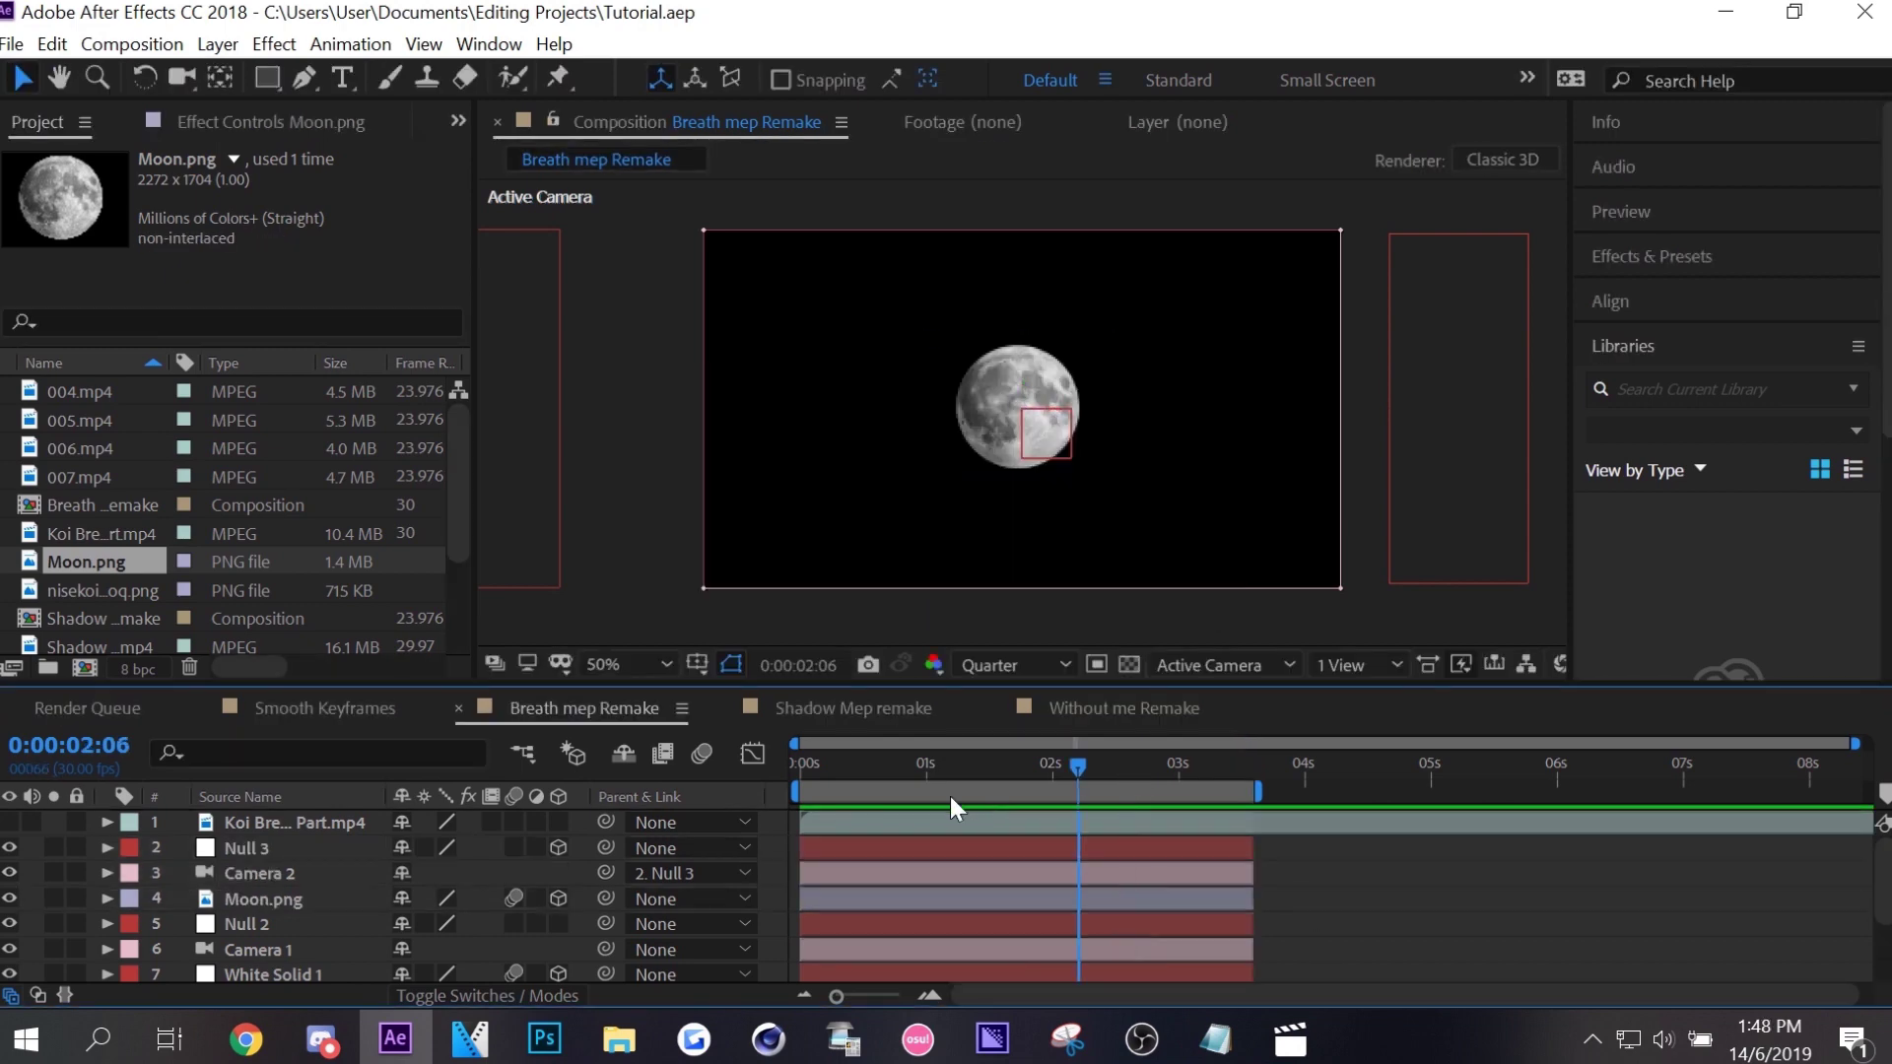
# At 0:00:02:01, push Null 3 back along Z to -4275 so the camera frames the scene.
pyautogui.click(223, 846)
pyautogui.press('p')
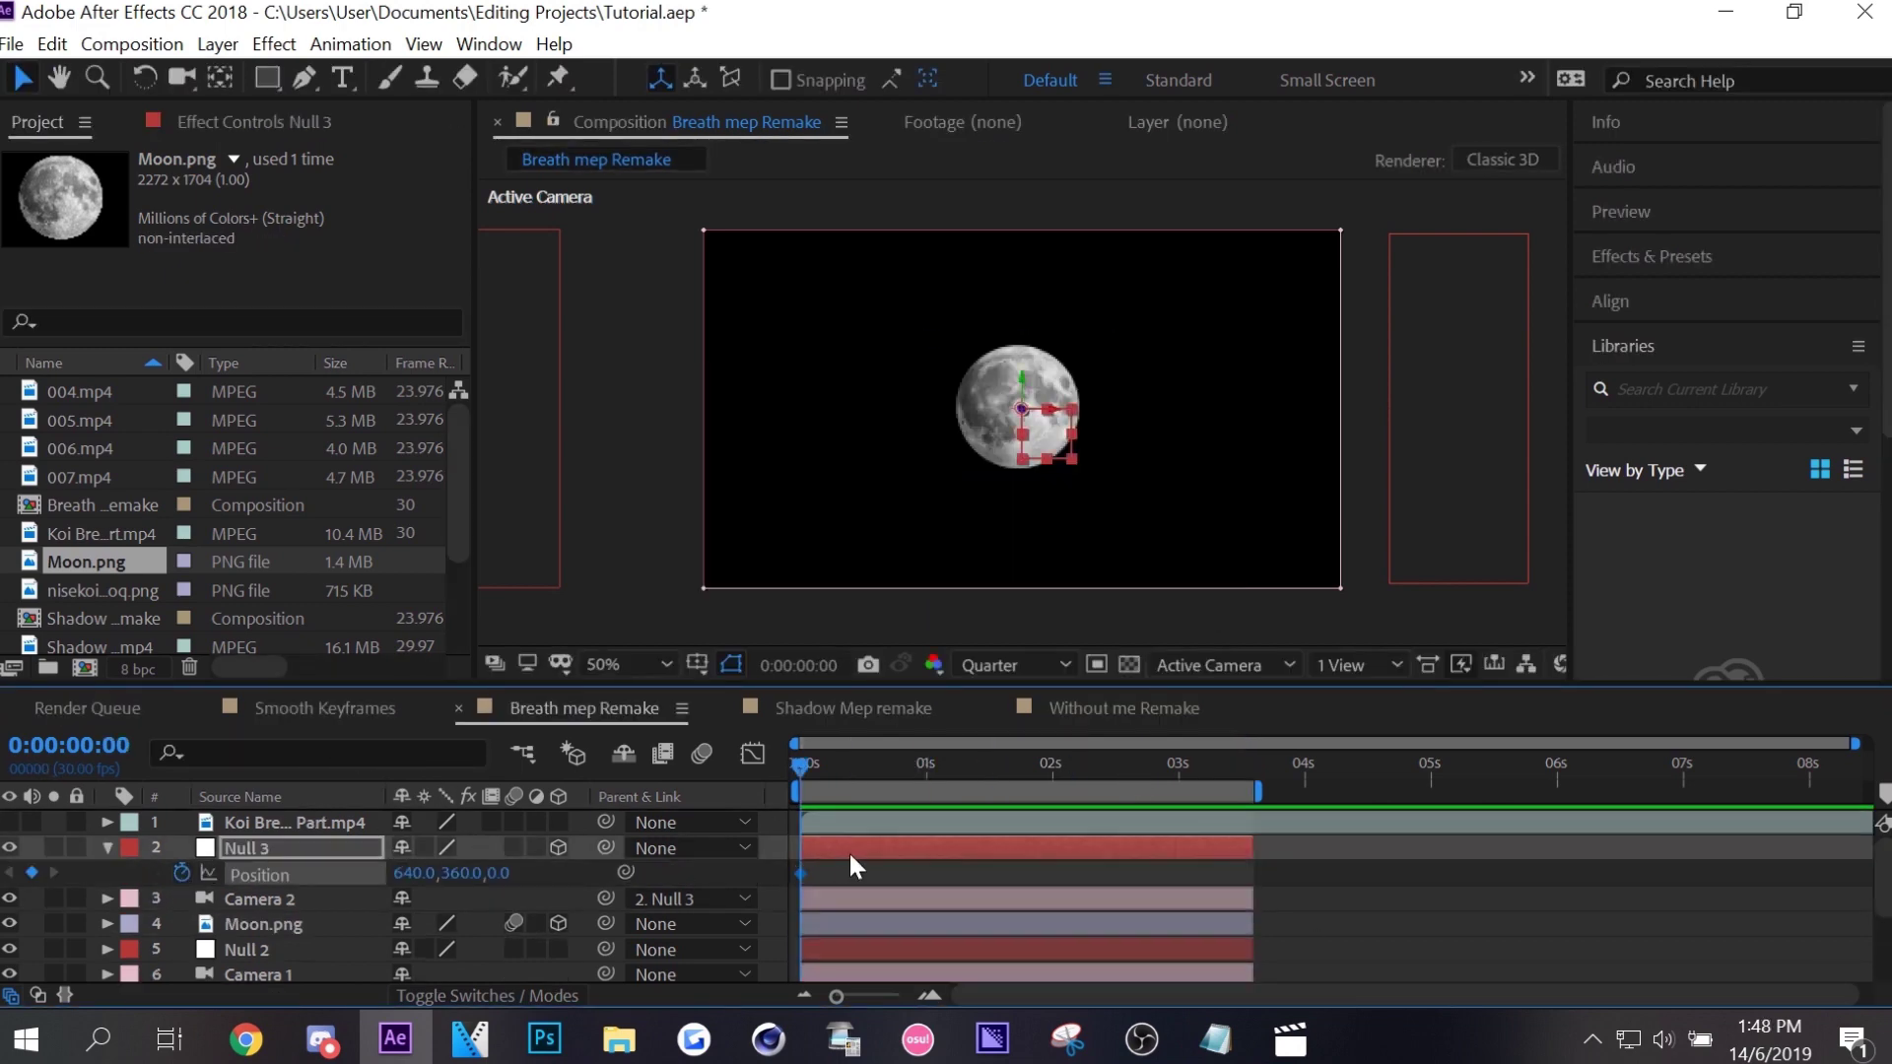
pyautogui.press('u')
pyautogui.press('r')
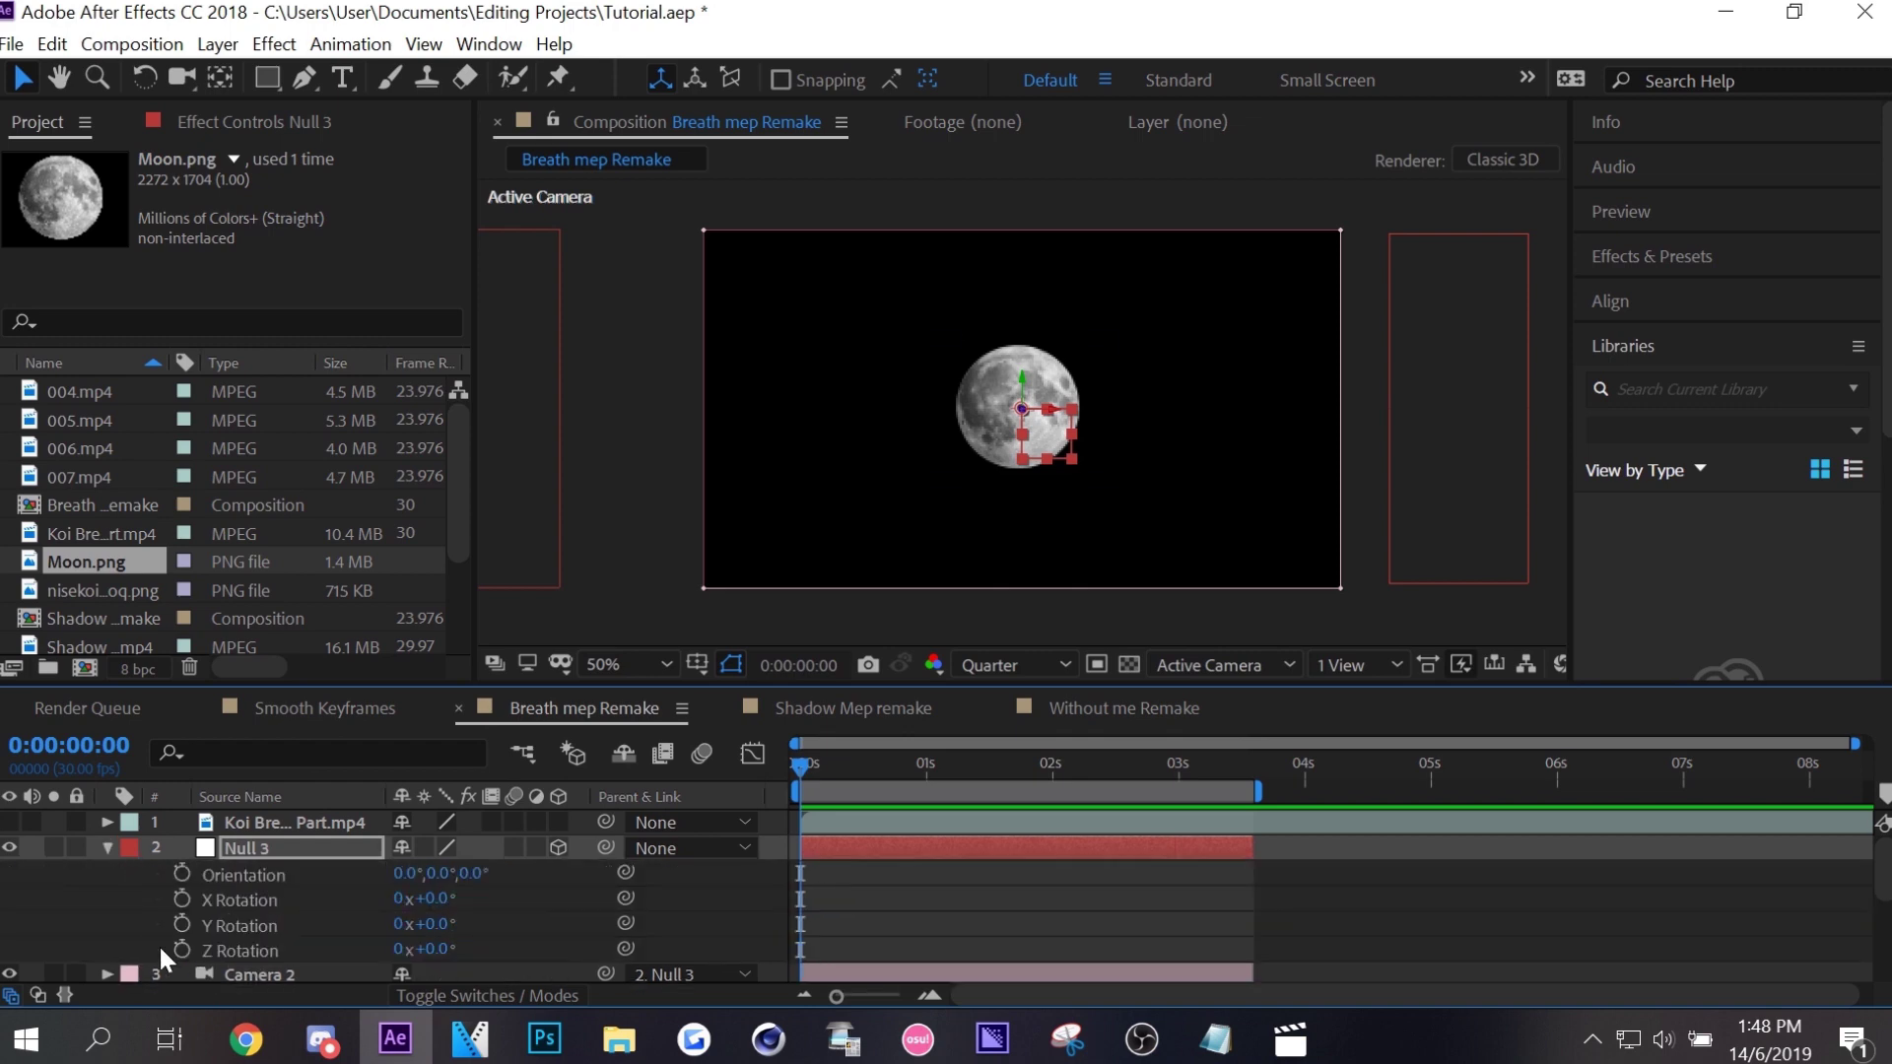
pyautogui.press('u')
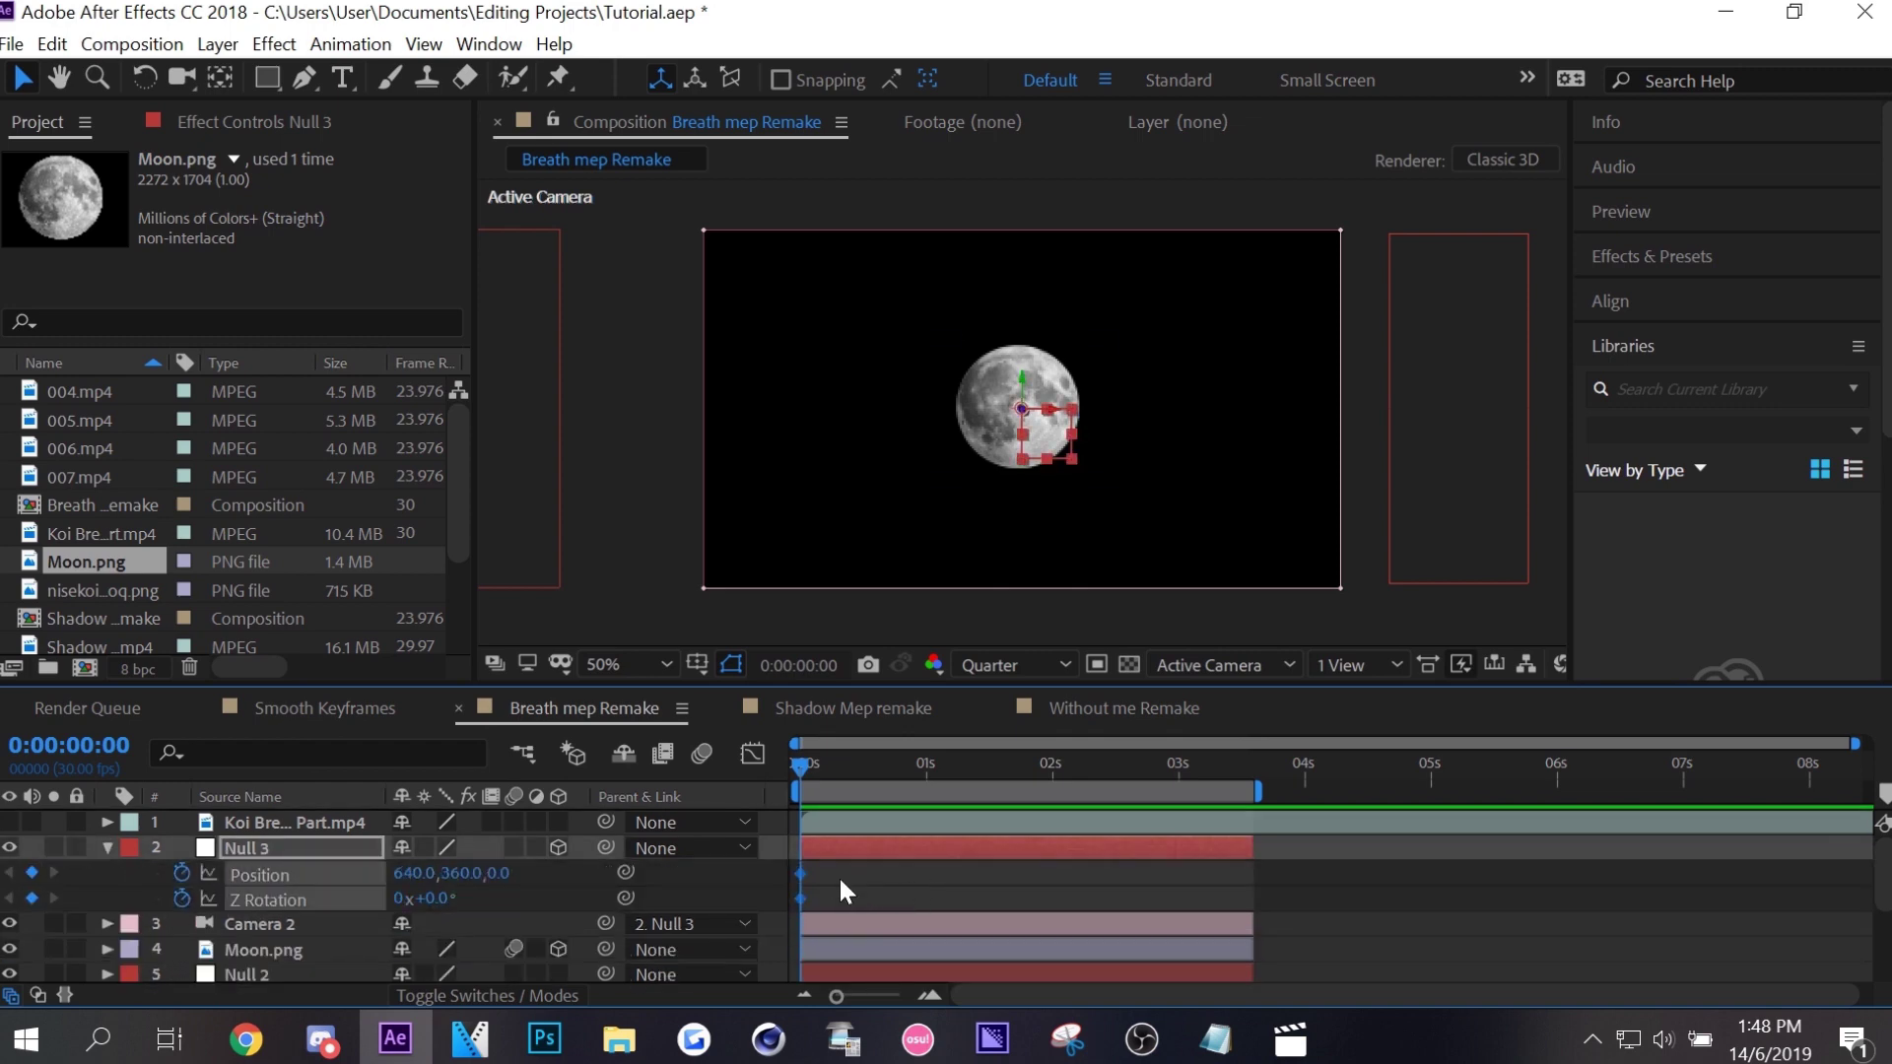
pyautogui.moveTo(1038, 762); pyautogui.dragTo(1055, 764)
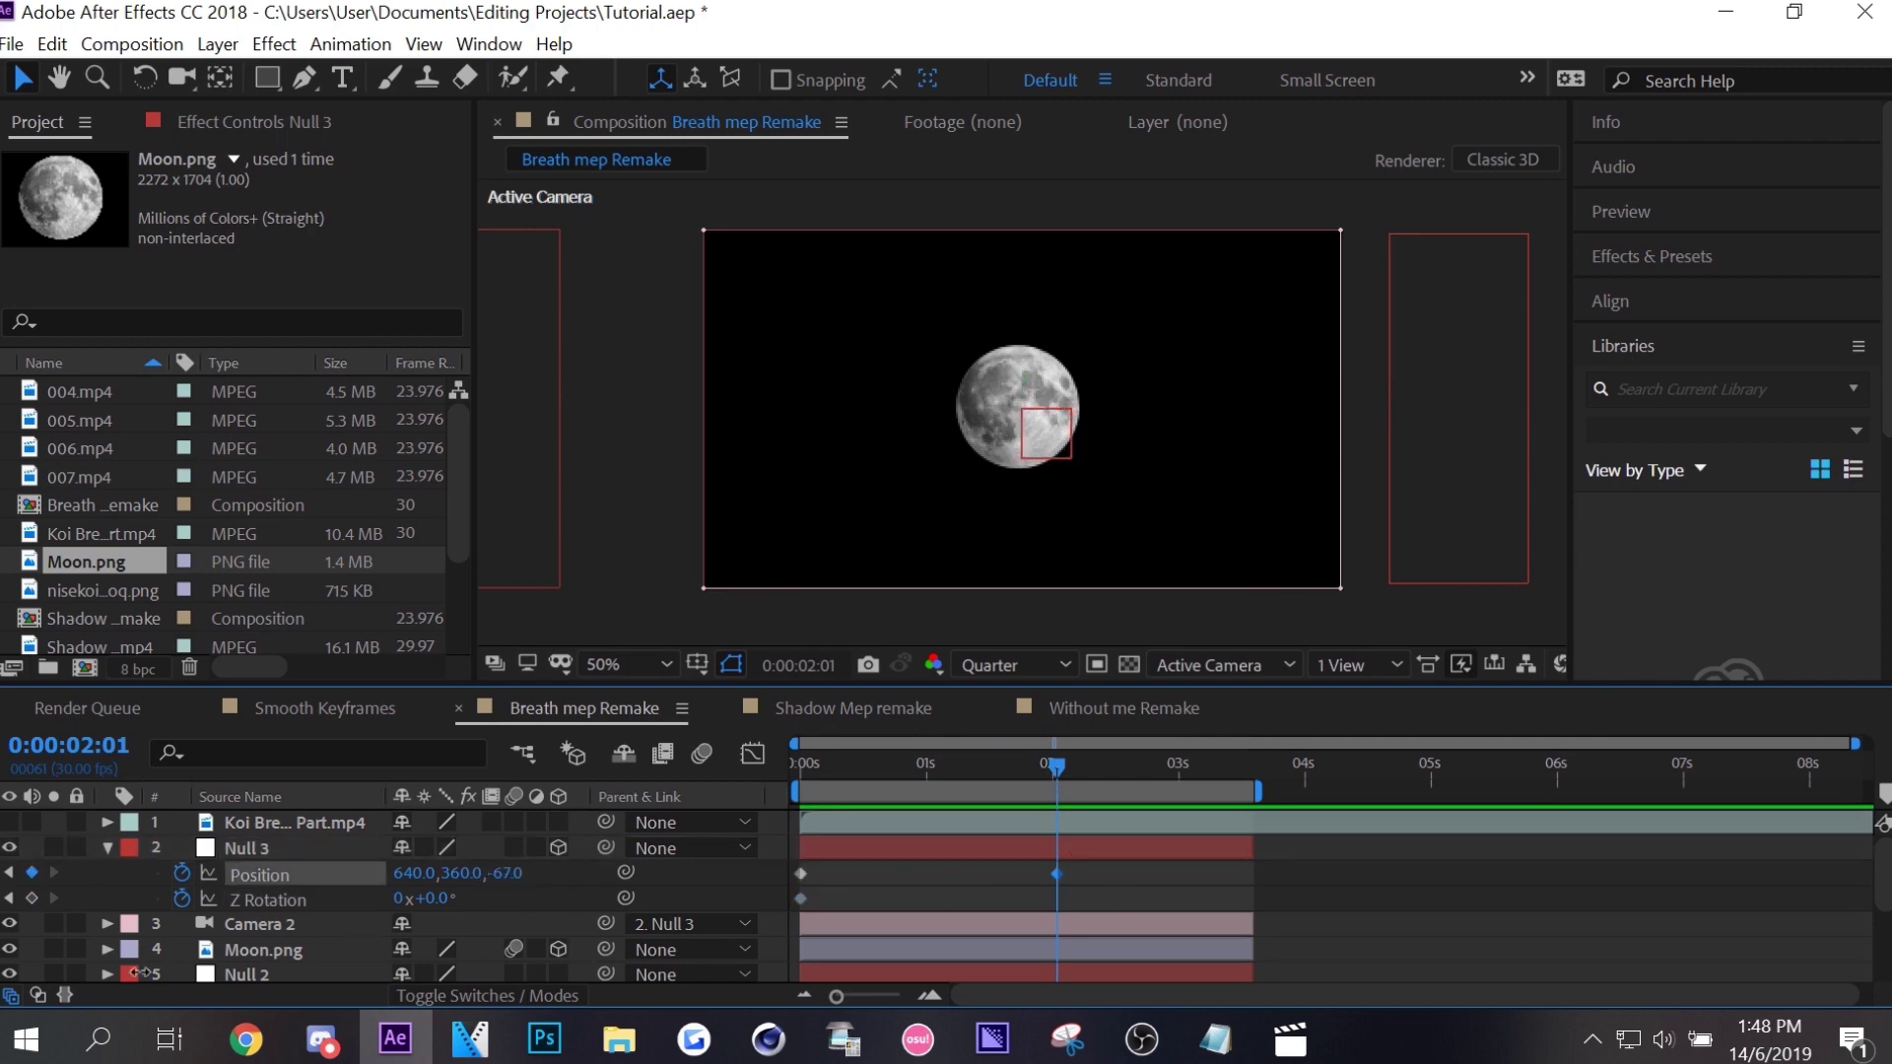
pyautogui.moveTo(520, 873); pyautogui.dragTo(443, 873)
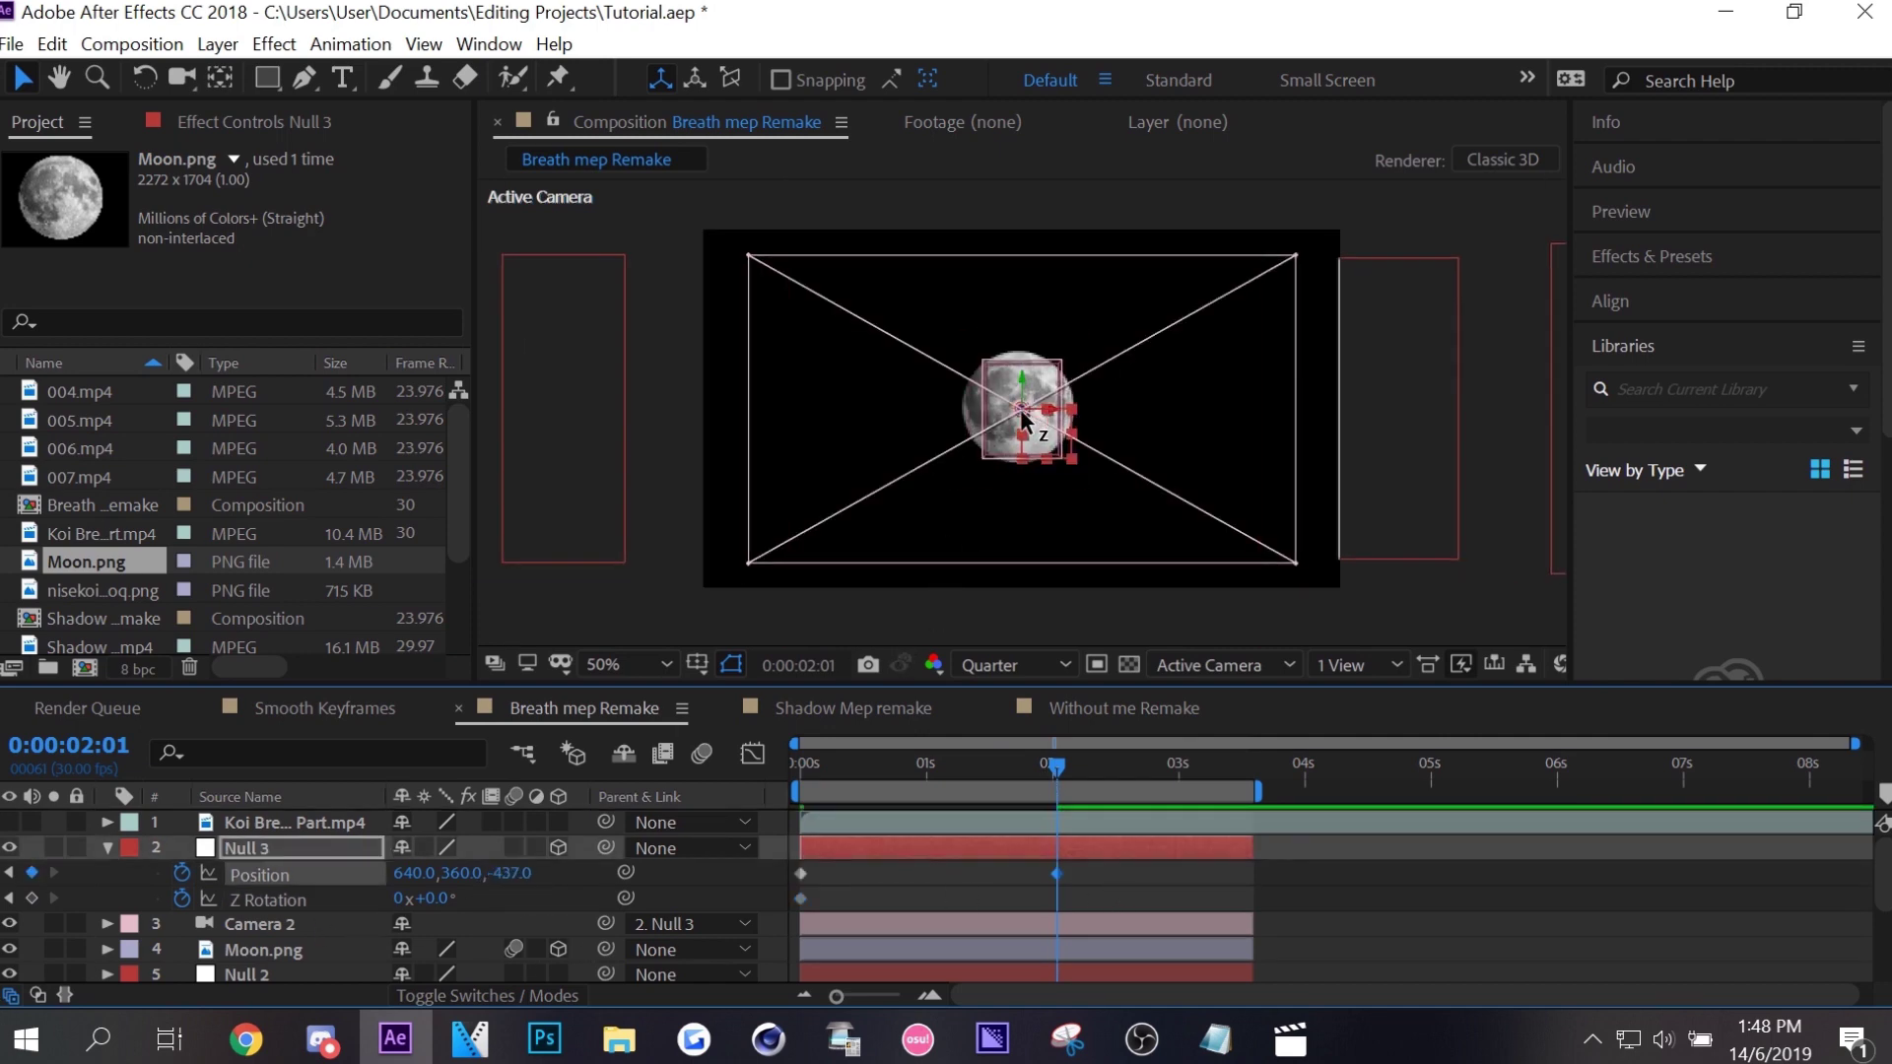
pyautogui.moveTo(1022, 419); pyautogui.dragTo(1820, 458)
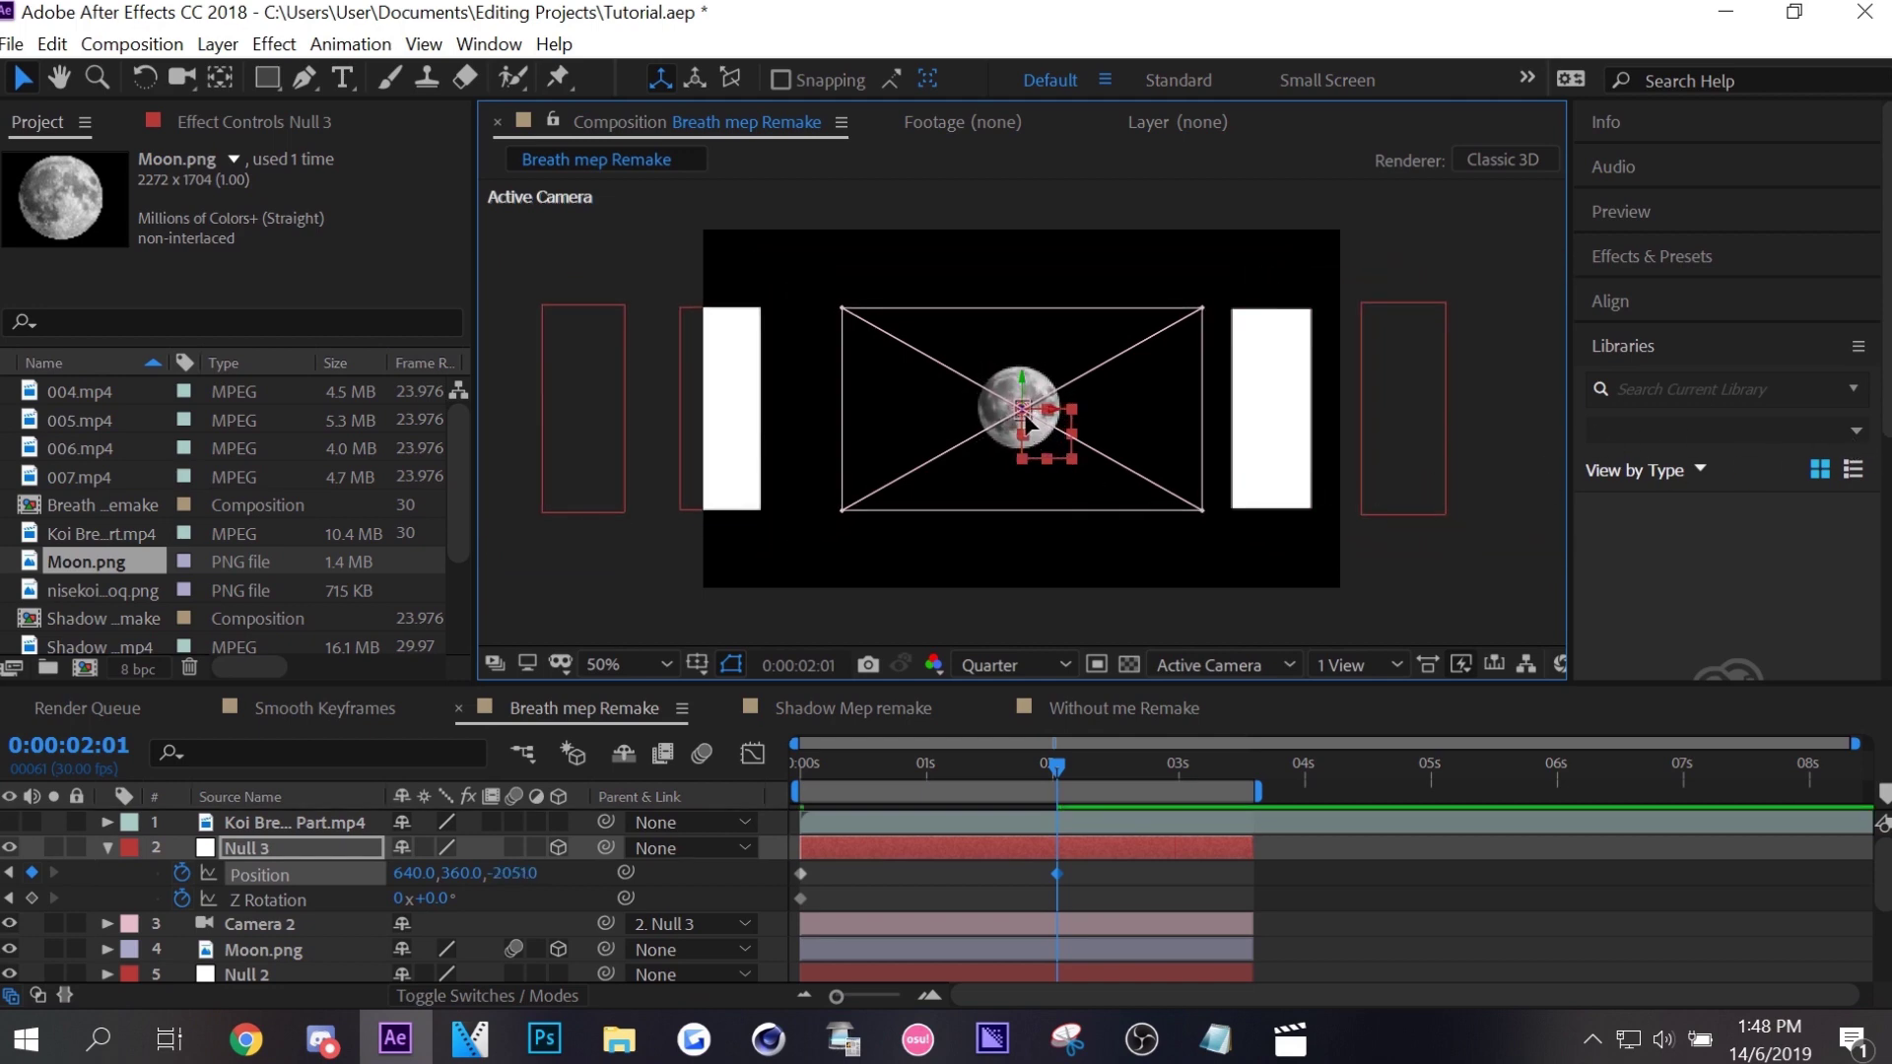
pyautogui.moveTo(1025, 422); pyautogui.dragTo(1872, 394)
# Nudge Moon.png along Z toward the camera and add a Null 3 Z Rotation keyframe at 2s.
pyautogui.click(247, 949)
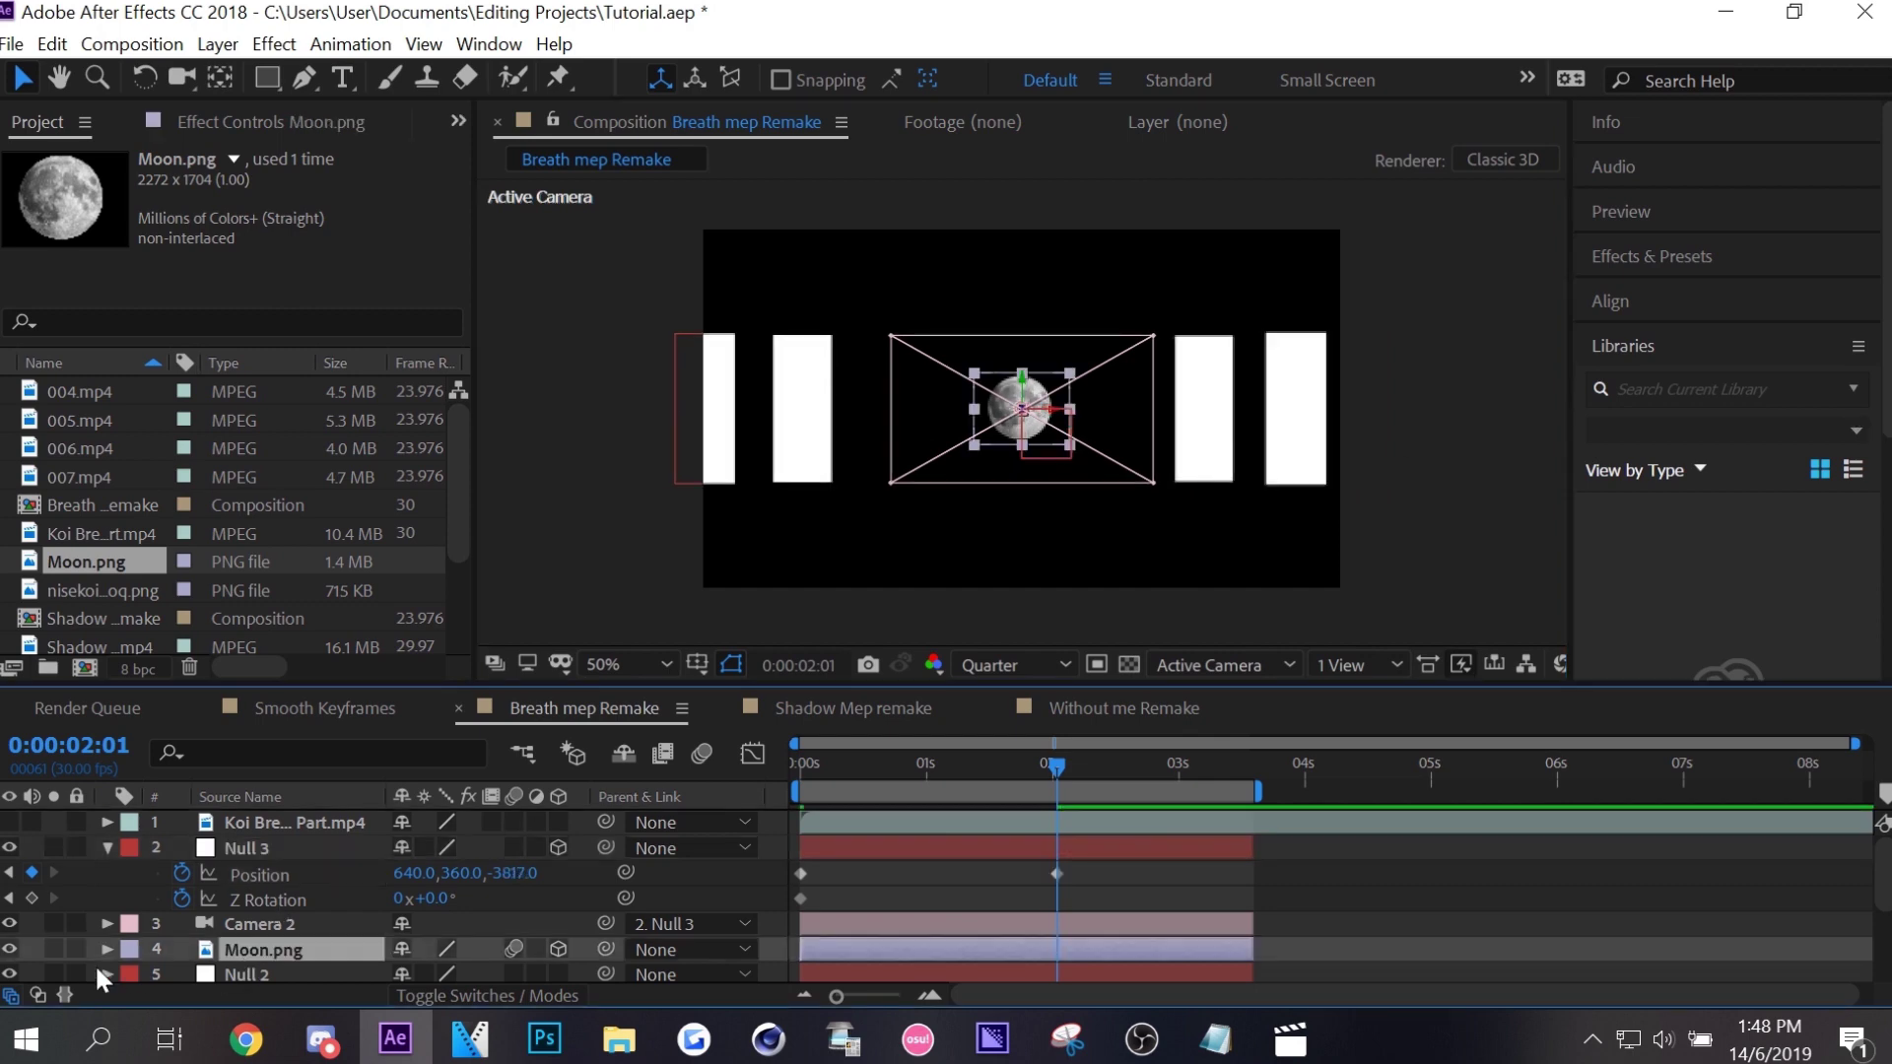
pyautogui.moveTo(1025, 414); pyautogui.dragTo(1527, 428)
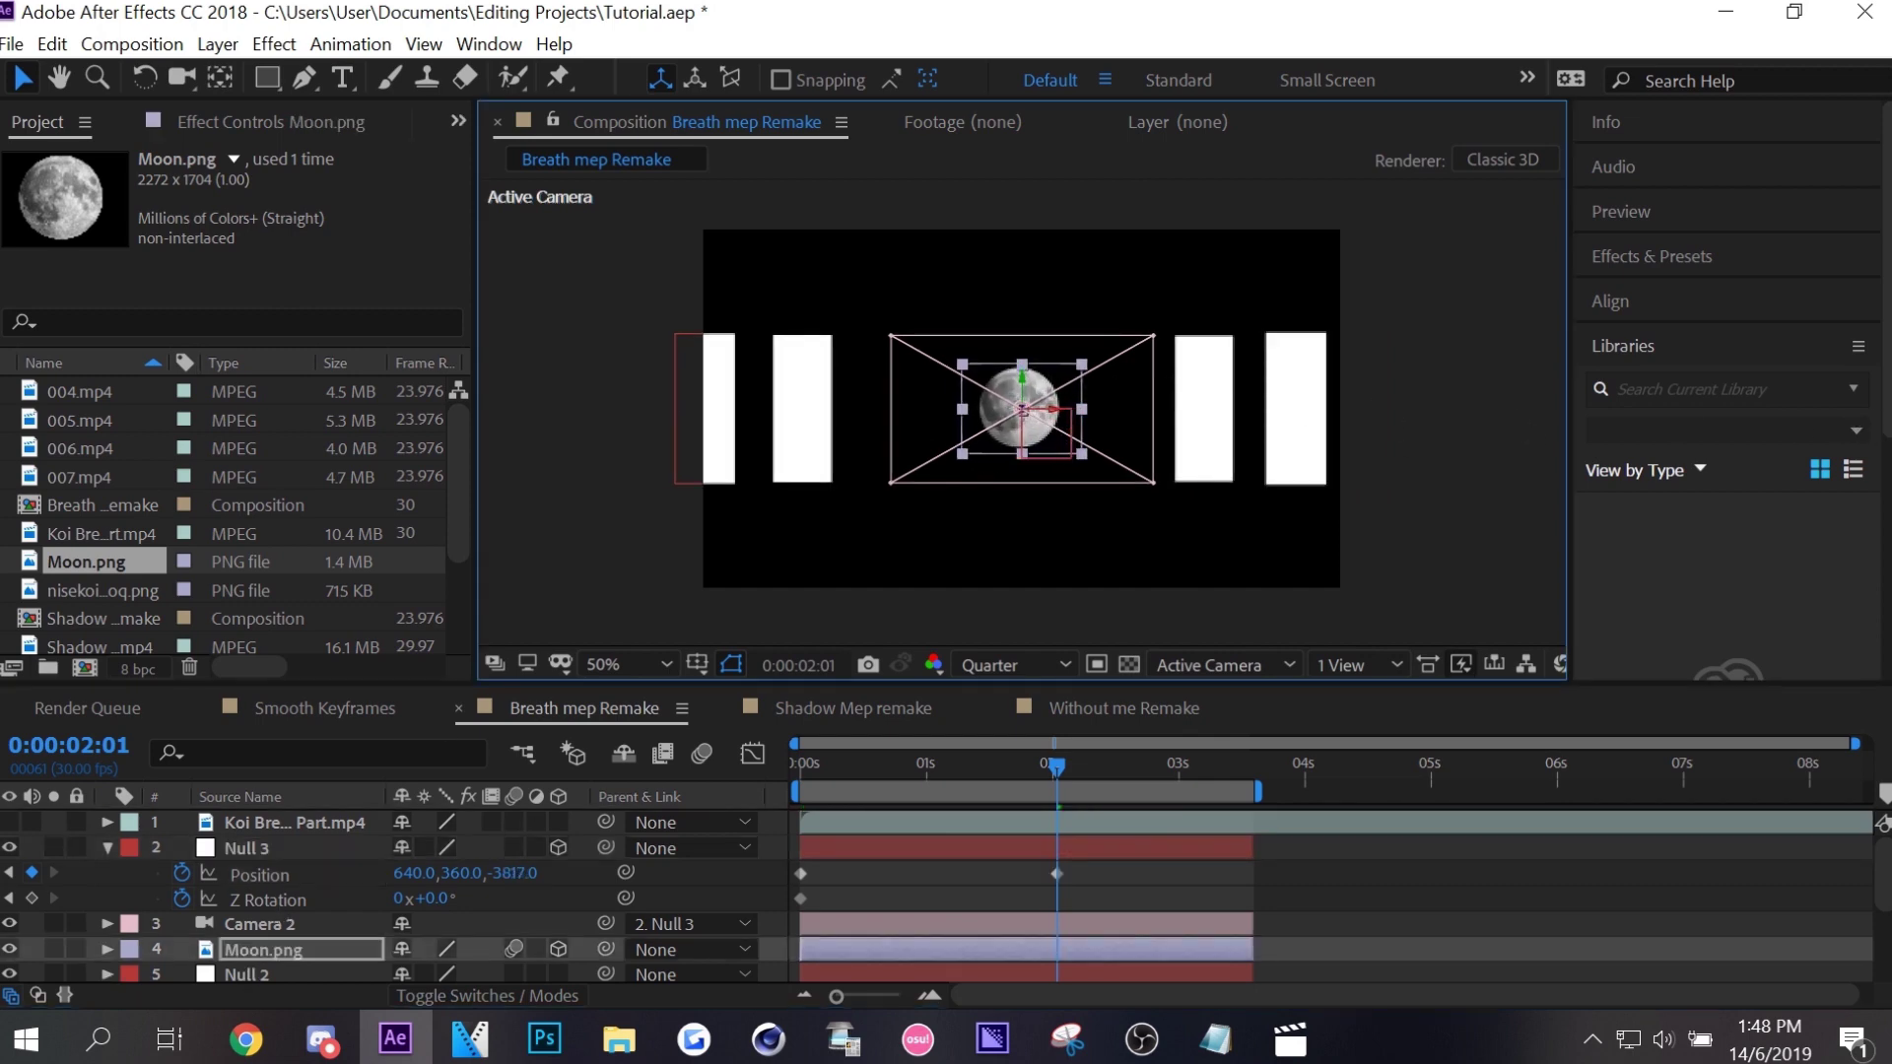
pyautogui.scroll(-5, 387, 914)
pyautogui.click(299, 961)
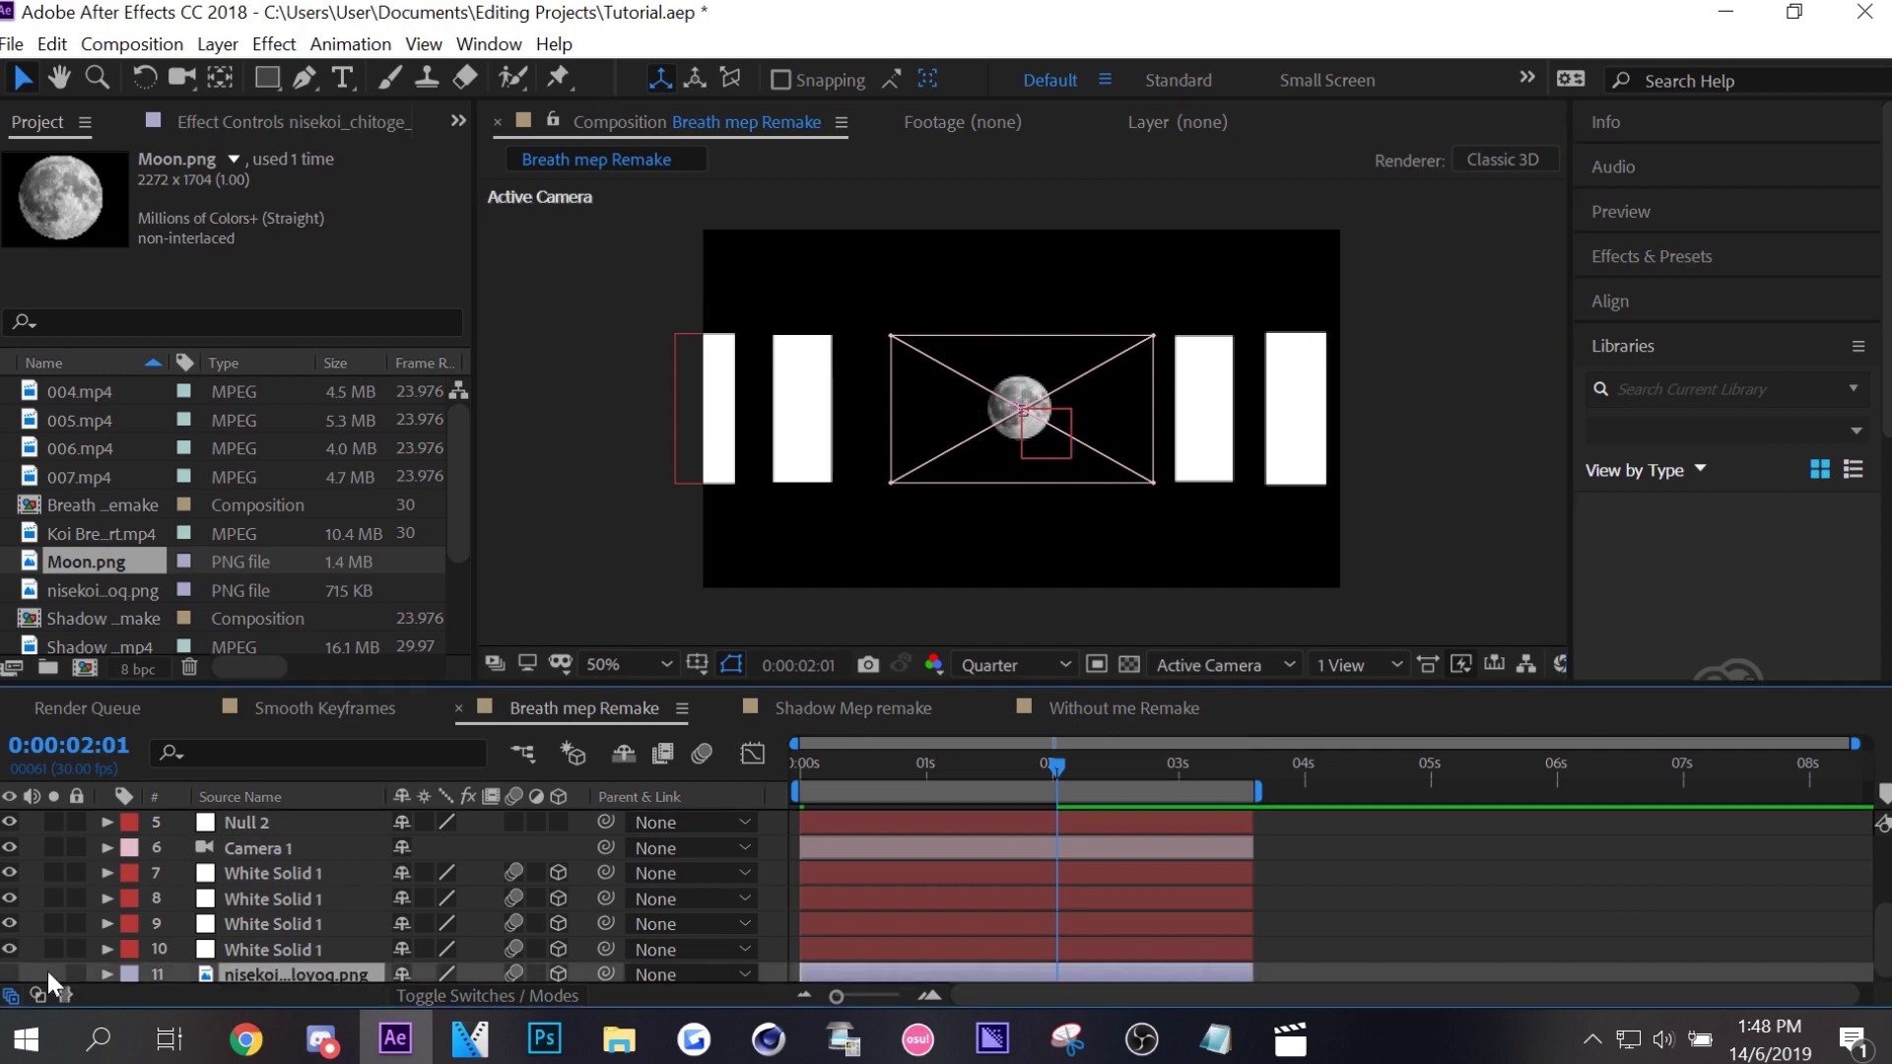
pyautogui.scroll(3, 134, 915)
pyautogui.press('u')
pyautogui.moveTo(515, 874)
pyautogui.mouseDown()
pyautogui.moveTo(711, 865)
pyautogui.moveTo(592, 867)
pyautogui.mouseUp()
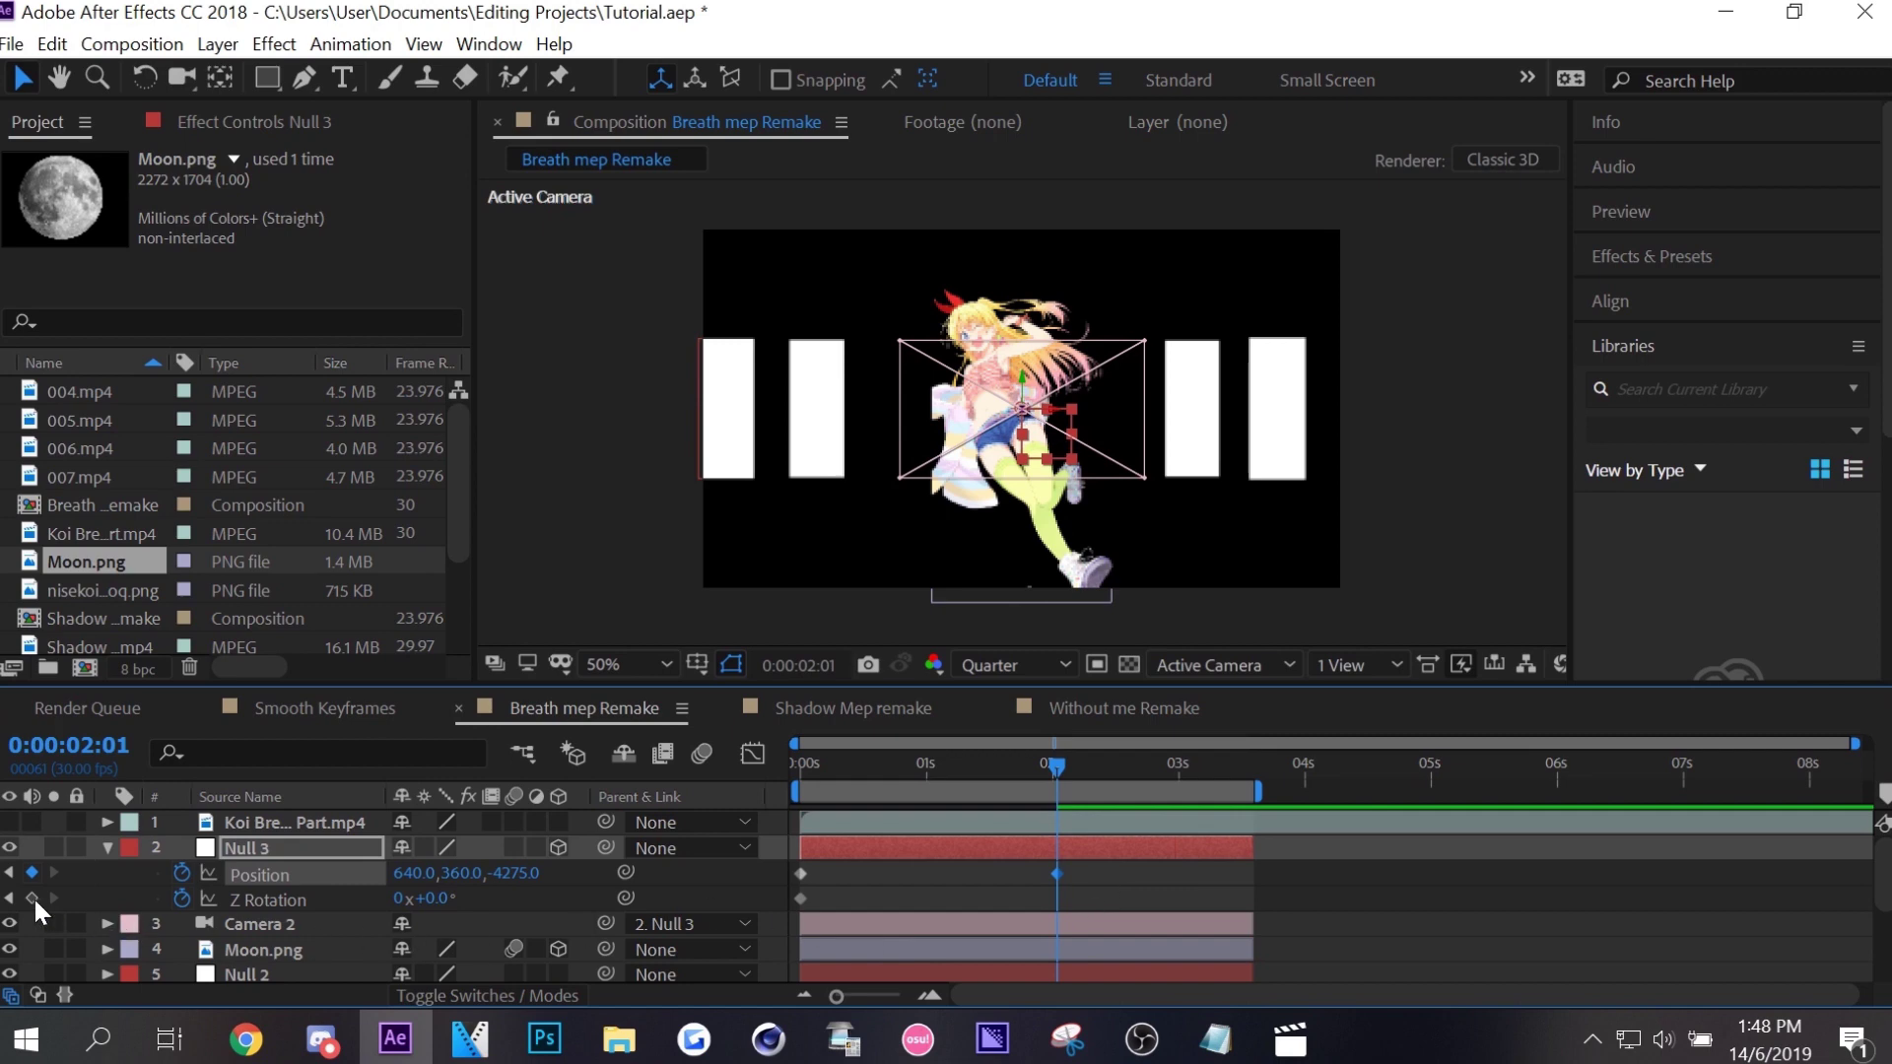
pyautogui.click(34, 899)
pyautogui.press('Home')
# At the start, tilt Null 3 to 14° Z Rotation and set its Position to 640, 295, 355.
pyautogui.moveTo(434, 899); pyautogui.dragTo(601, 873)
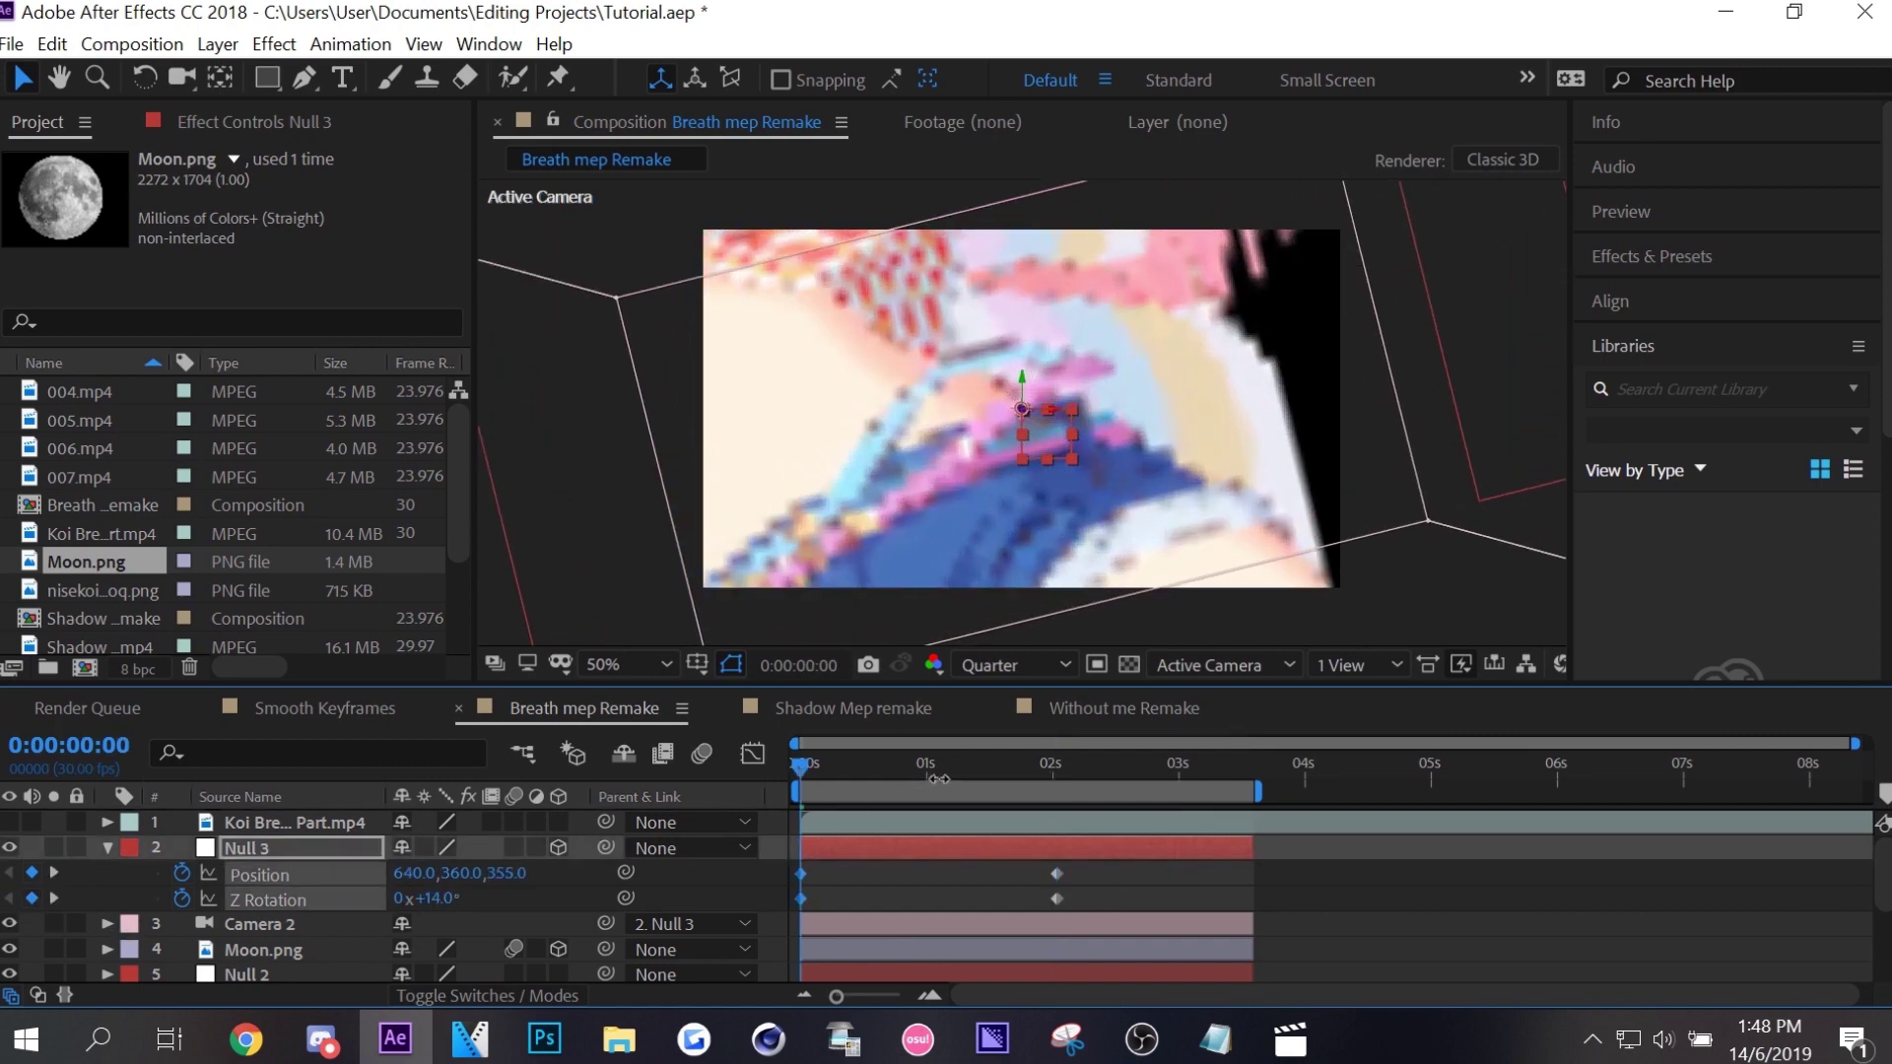
pyautogui.click(1114, 503)
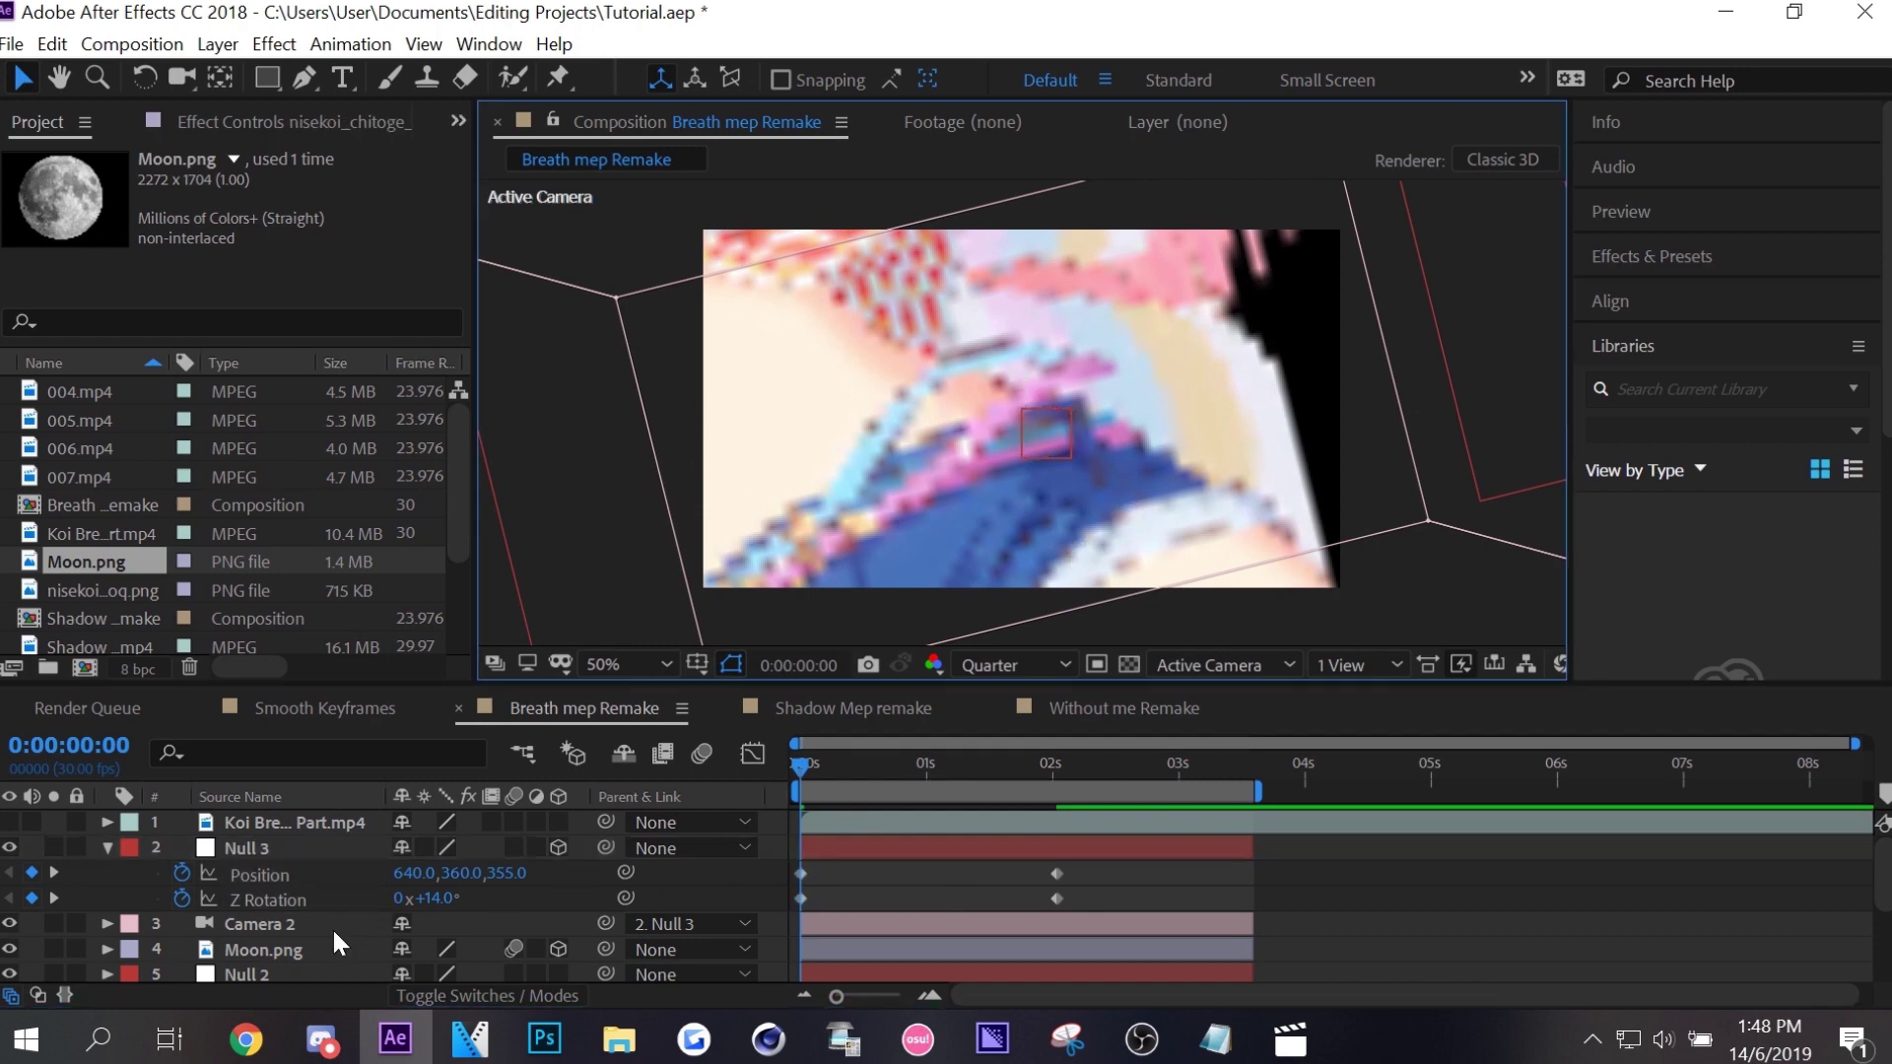
pyautogui.scroll(-2, 325, 887)
pyautogui.scroll(-2, 296, 916)
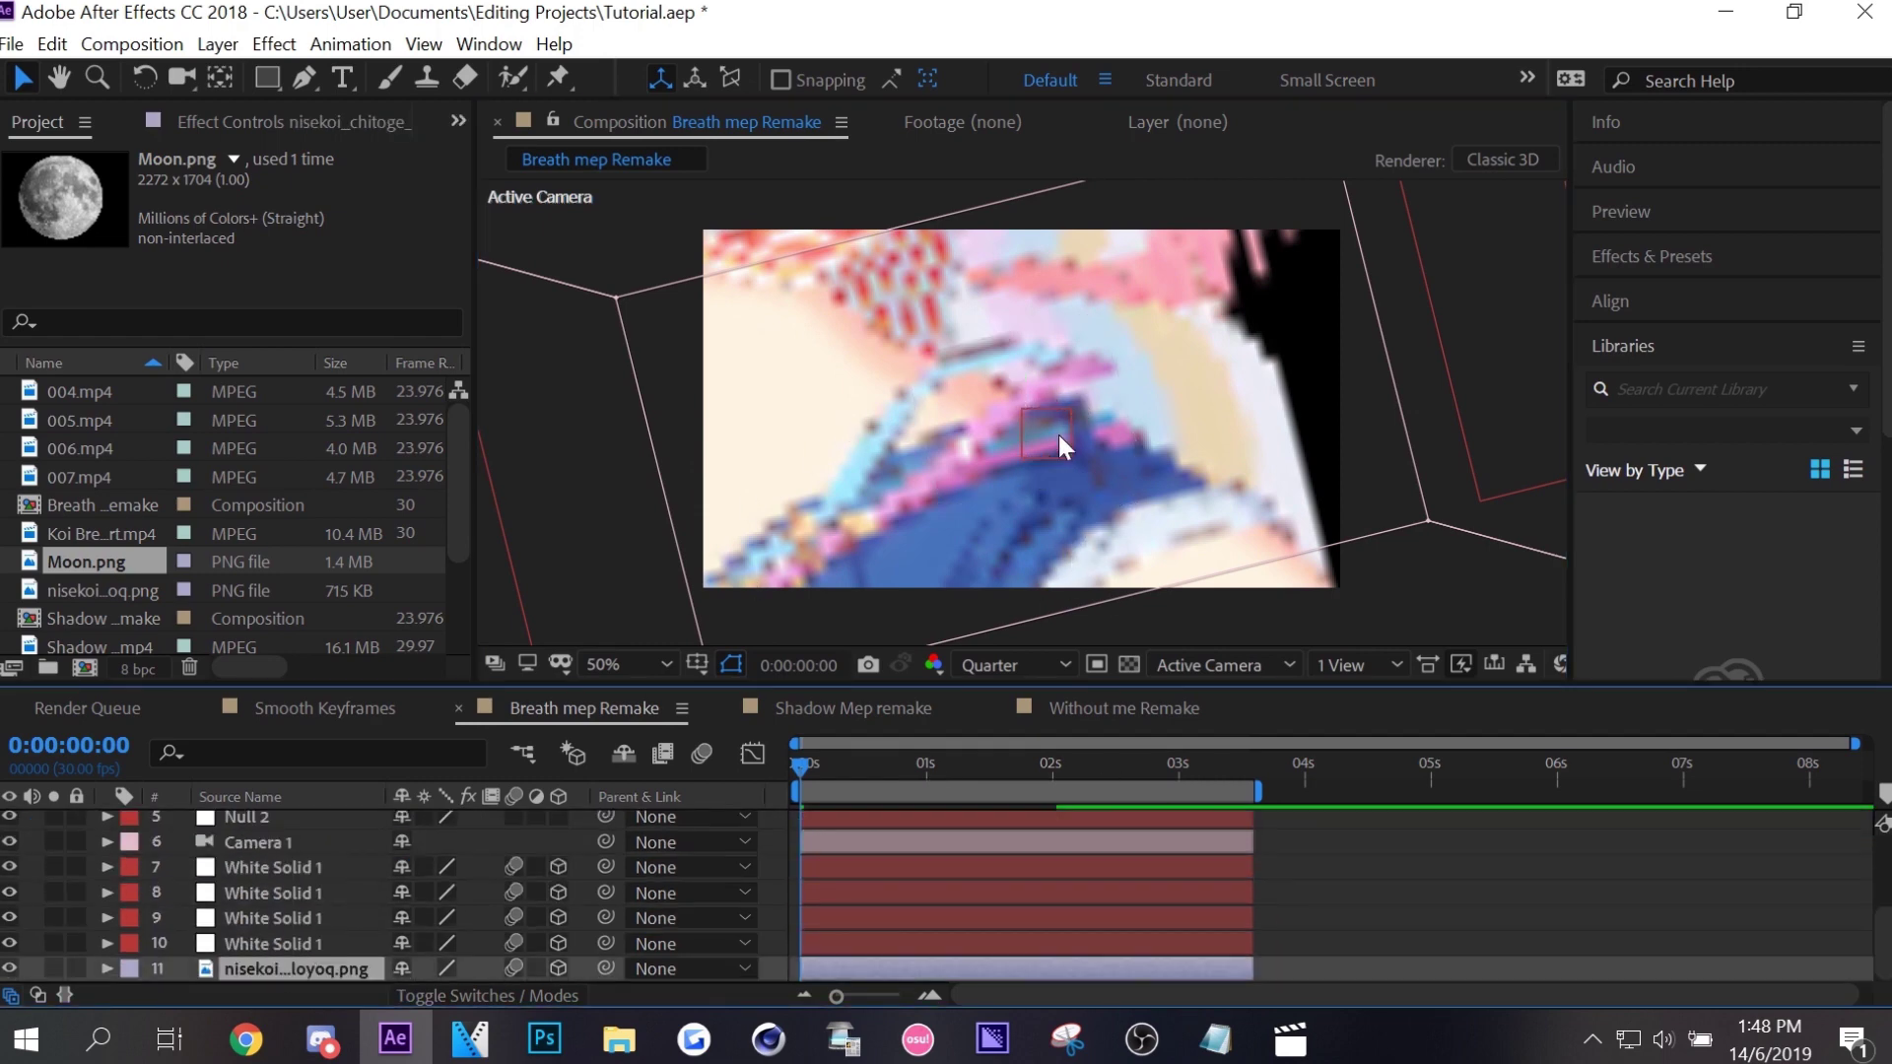
pyautogui.scroll(-4, 1059, 435)
pyautogui.scroll(-2, 1043, 495)
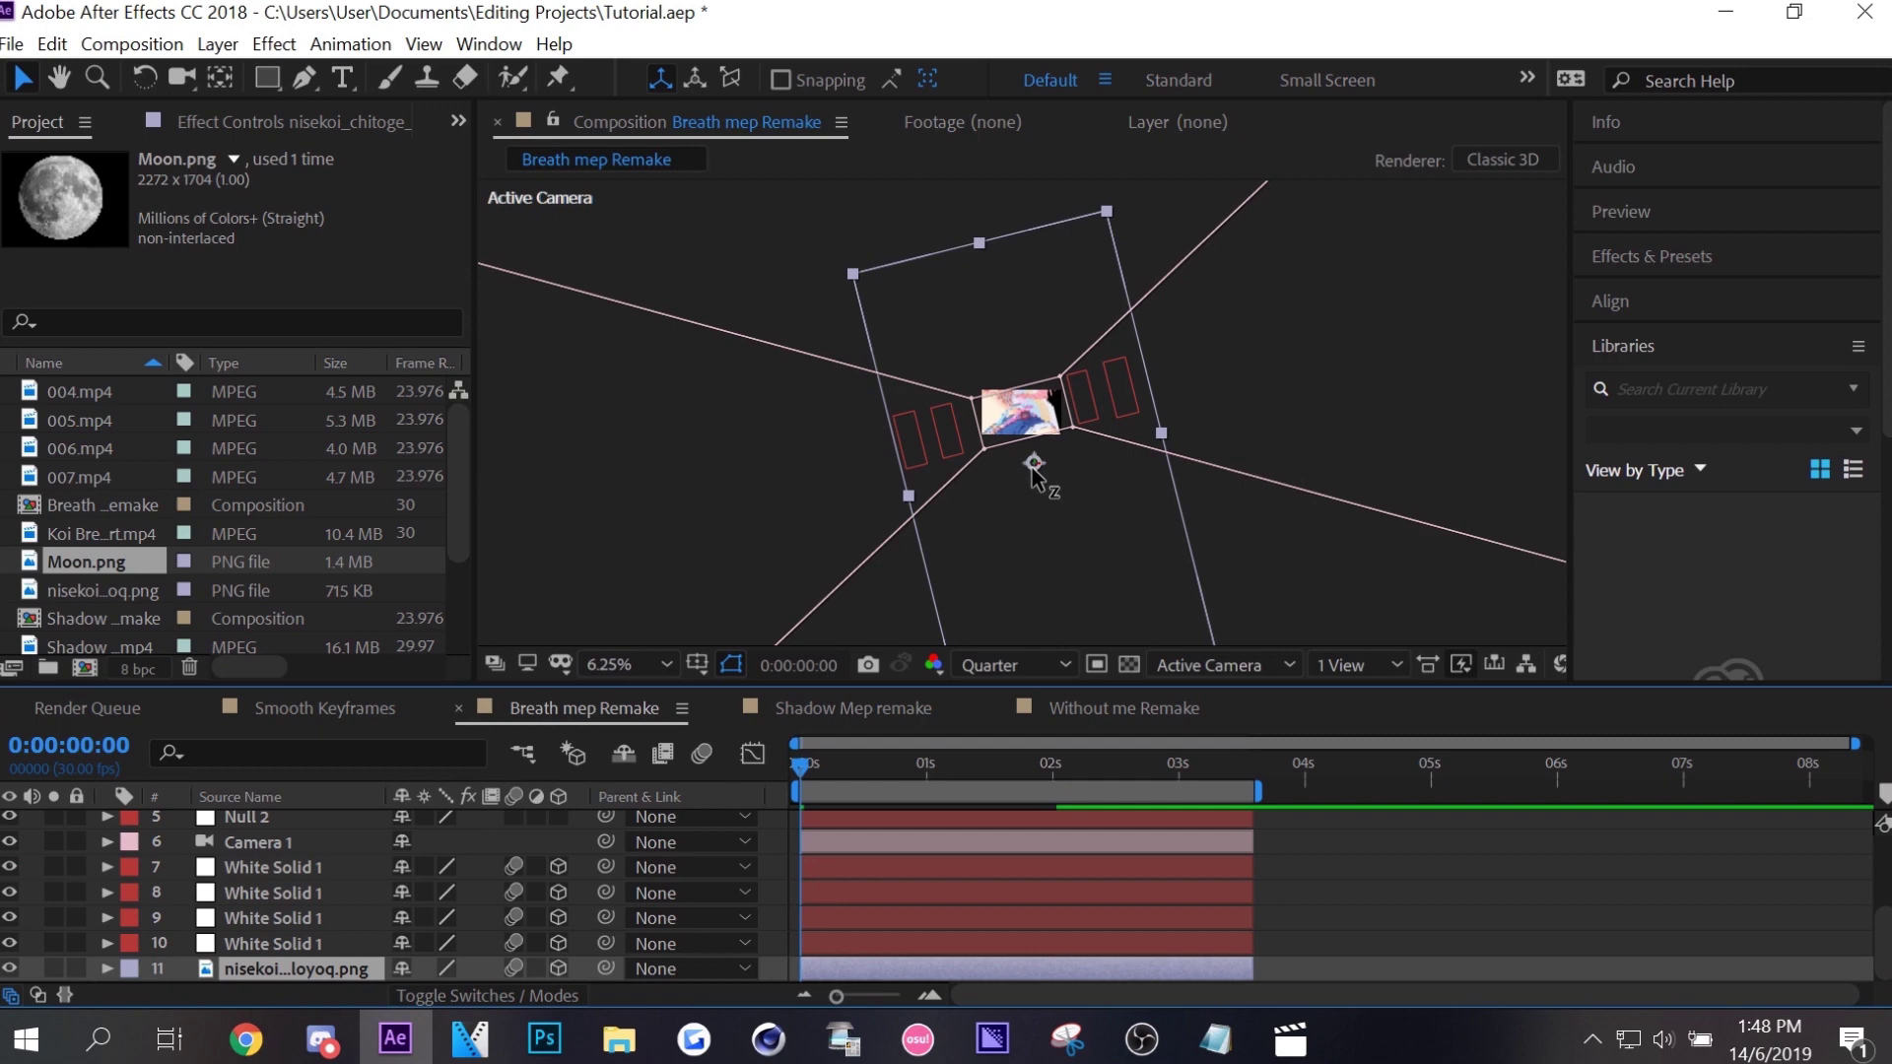
pyautogui.click(956, 542)
pyautogui.scroll(2, 981, 522)
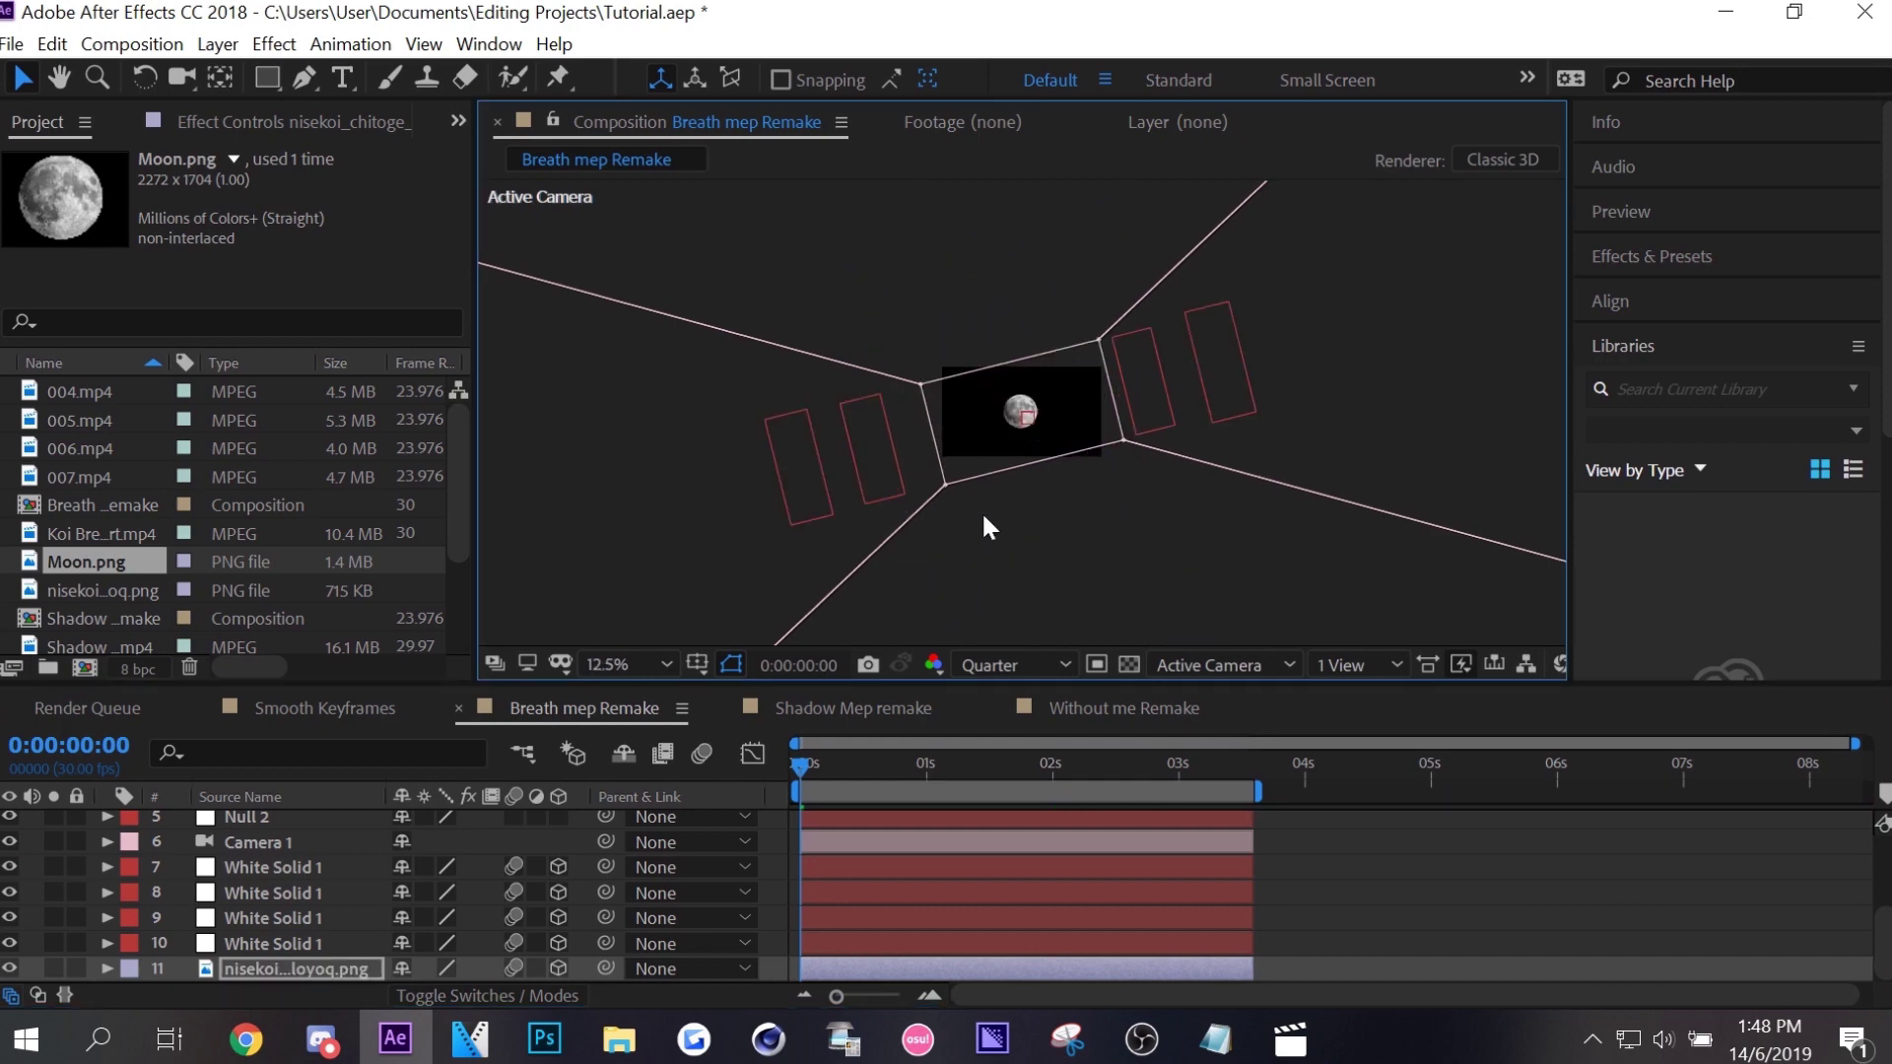
pyautogui.scroll(2, 966, 551)
pyautogui.scroll(2, 361, 795)
pyautogui.scroll(2, 607, 914)
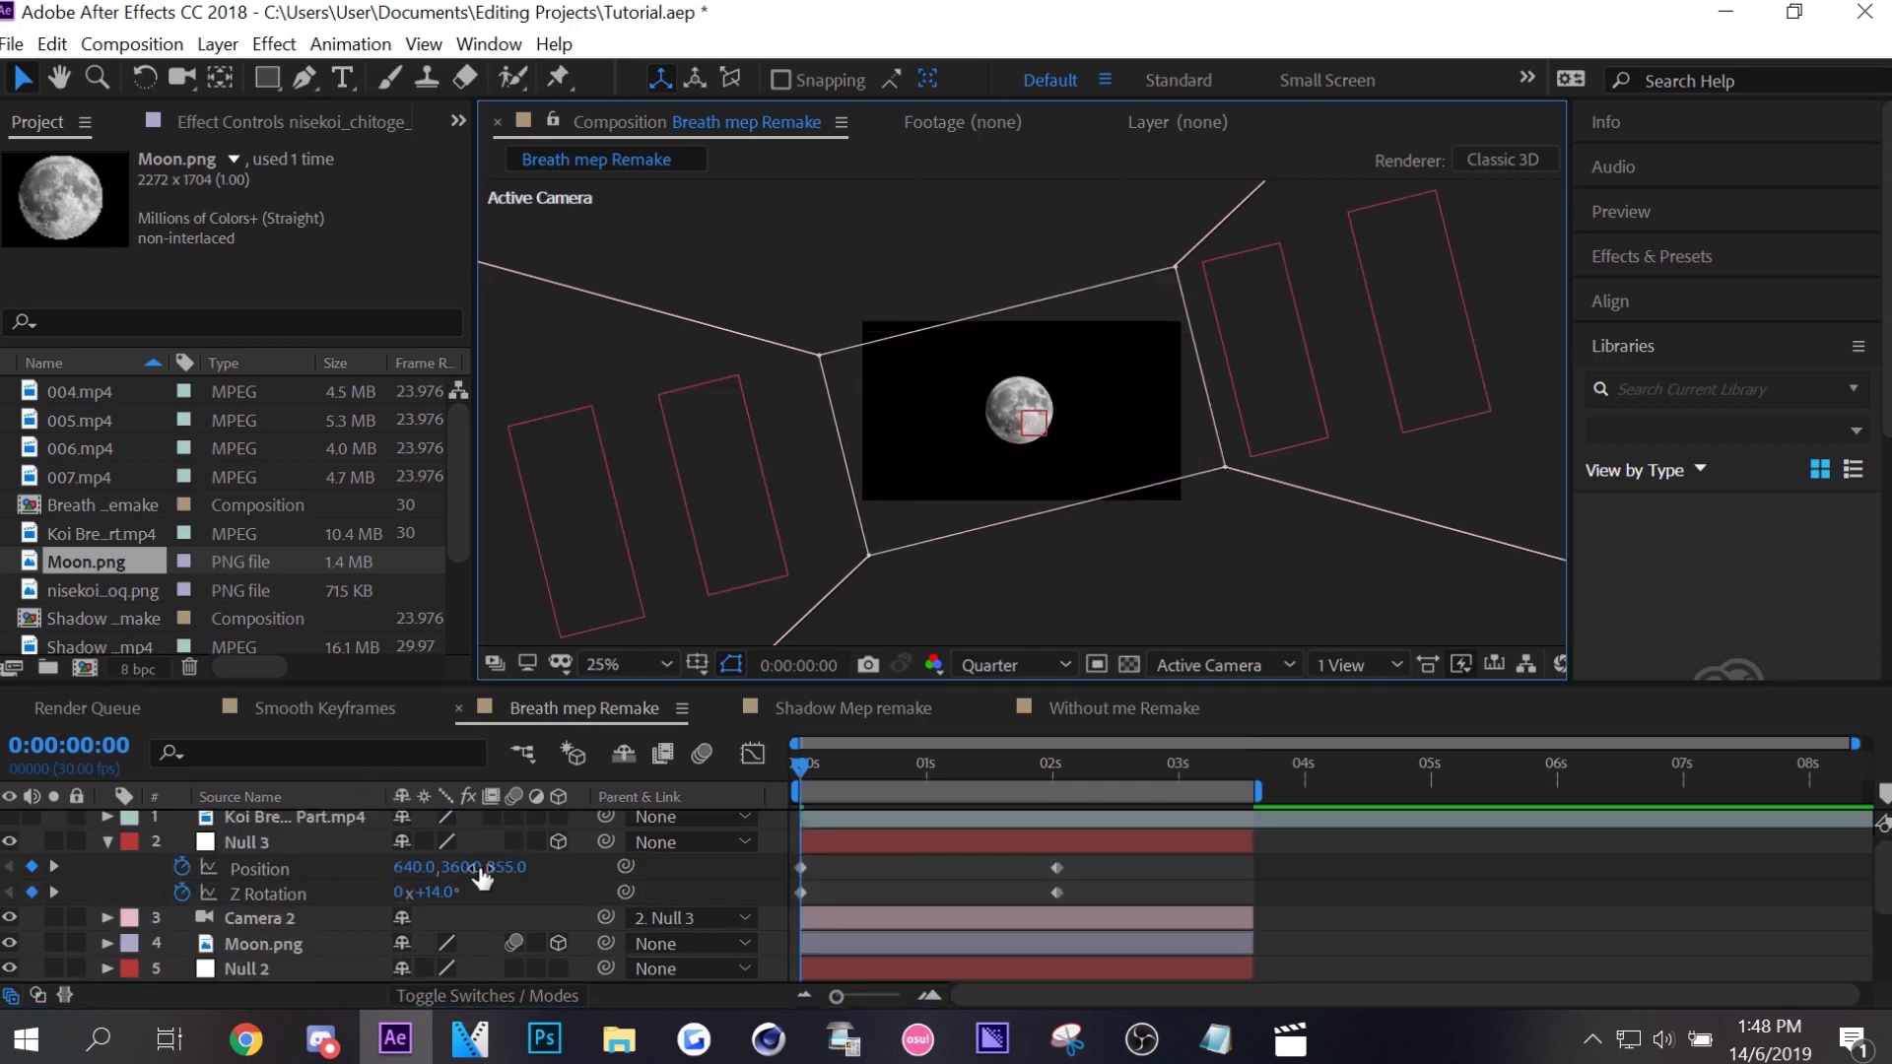
pyautogui.moveTo(480, 867); pyautogui.dragTo(552, 863)
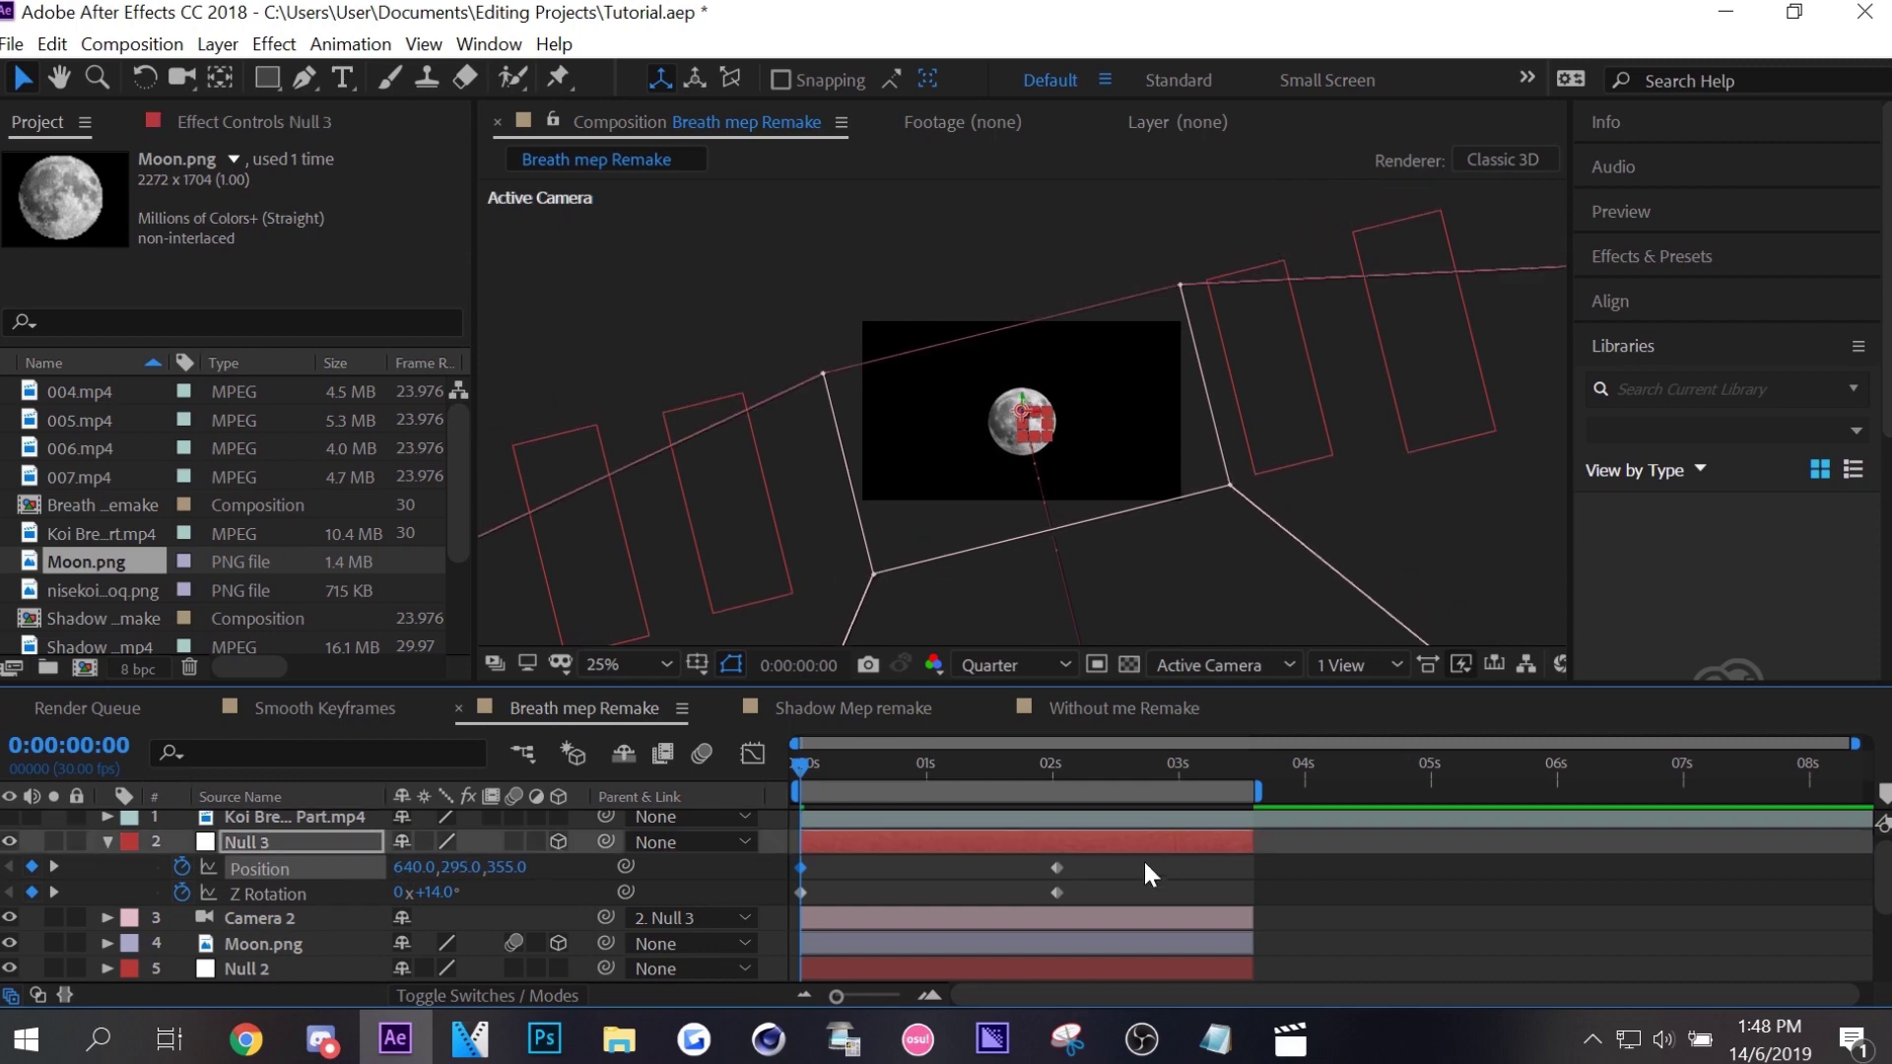
# Easy ease Null 3's keyframes and shape the speed curve for a fast rush, then slow stop.
pyautogui.moveTo(1143, 859); pyautogui.dragTo(748, 896)
pyautogui.press('F9')
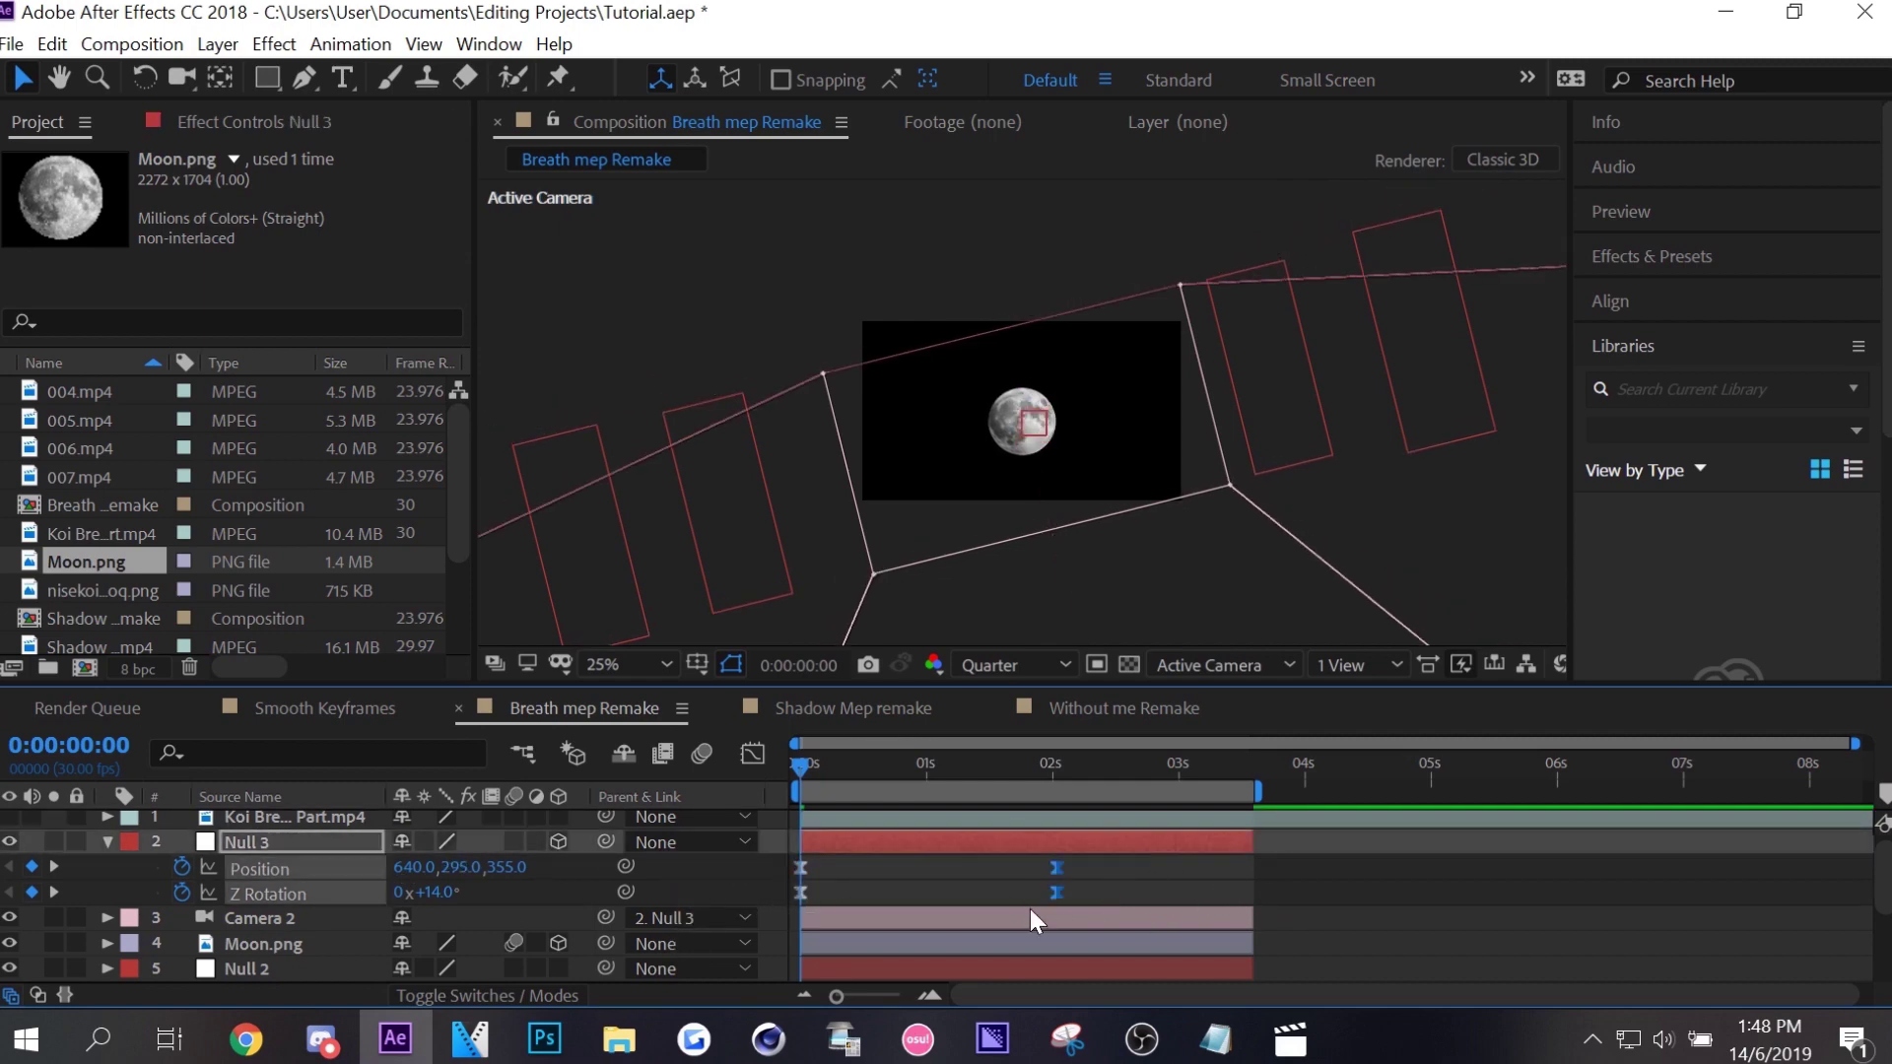
pyautogui.click(753, 756)
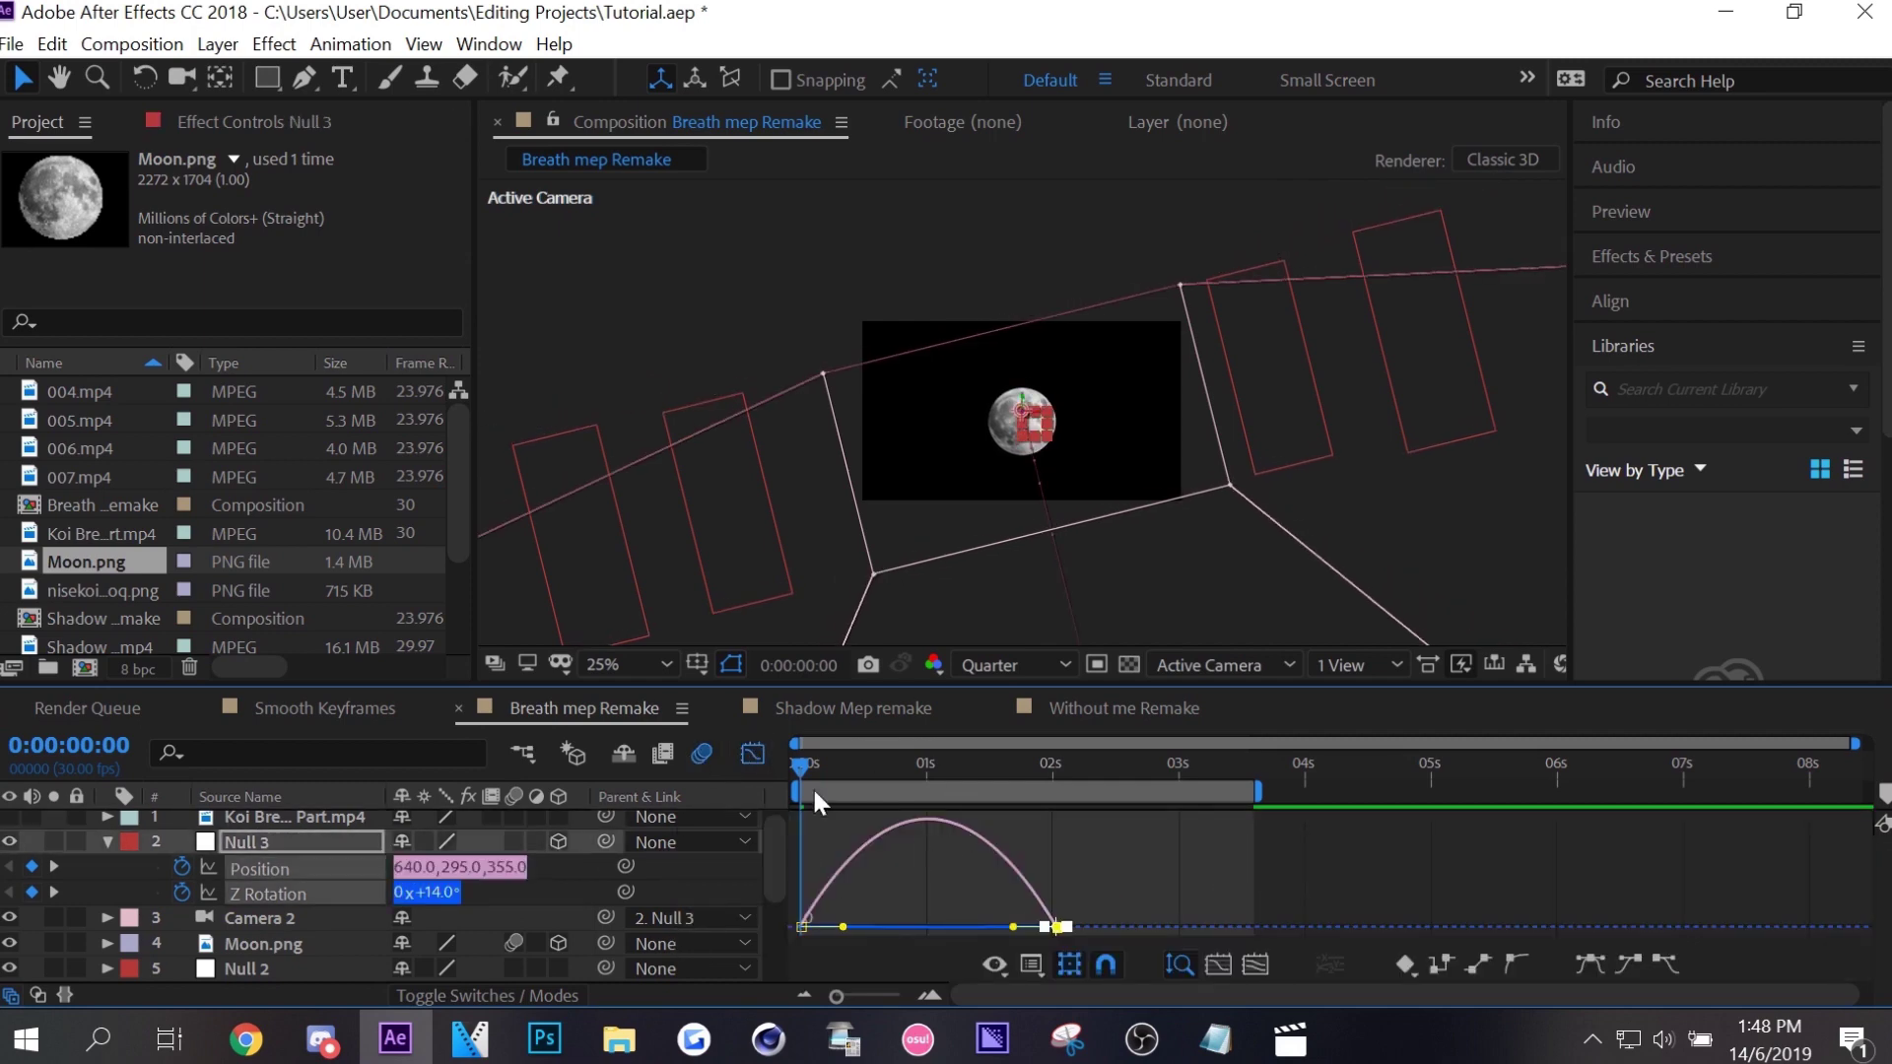
pyautogui.moveTo(1011, 928)
pyautogui.mouseDown()
pyautogui.moveTo(830, 807)
pyautogui.moveTo(862, 747)
pyautogui.mouseUp()
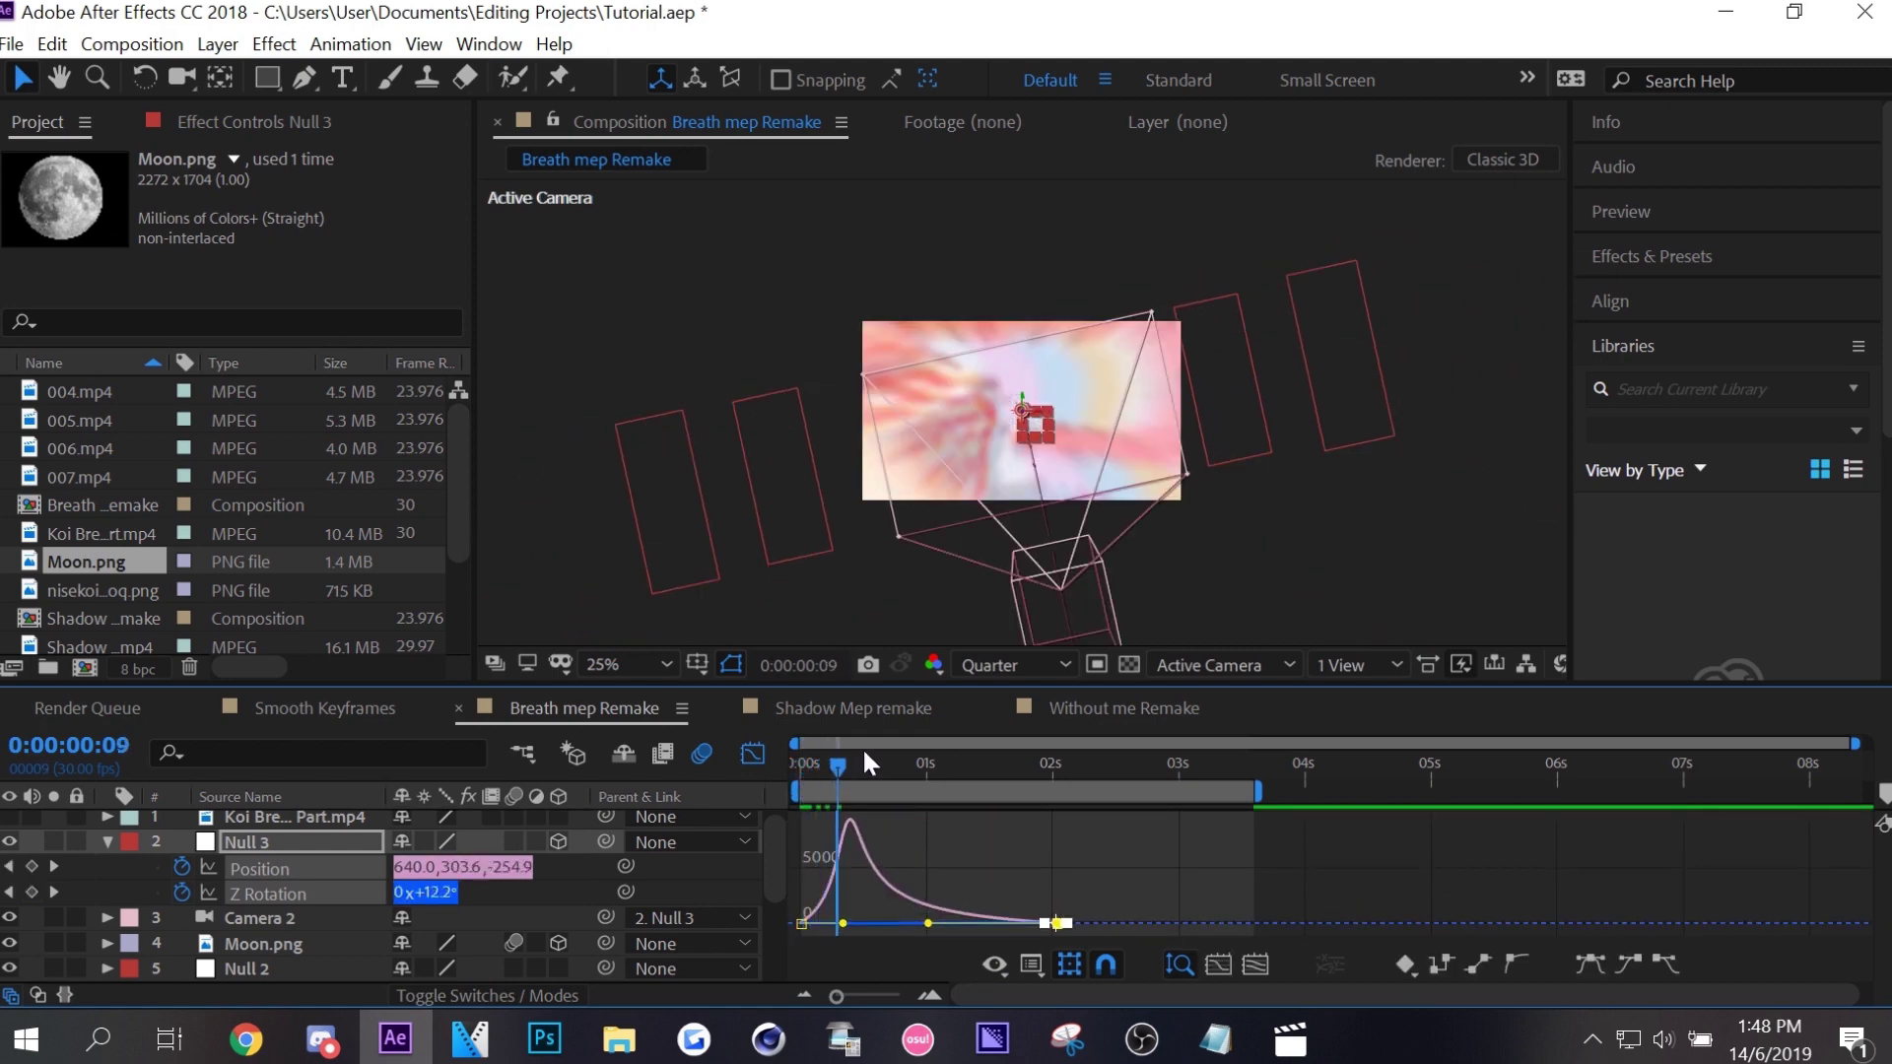
pyautogui.moveTo(866, 752); pyautogui.dragTo(961, 737)
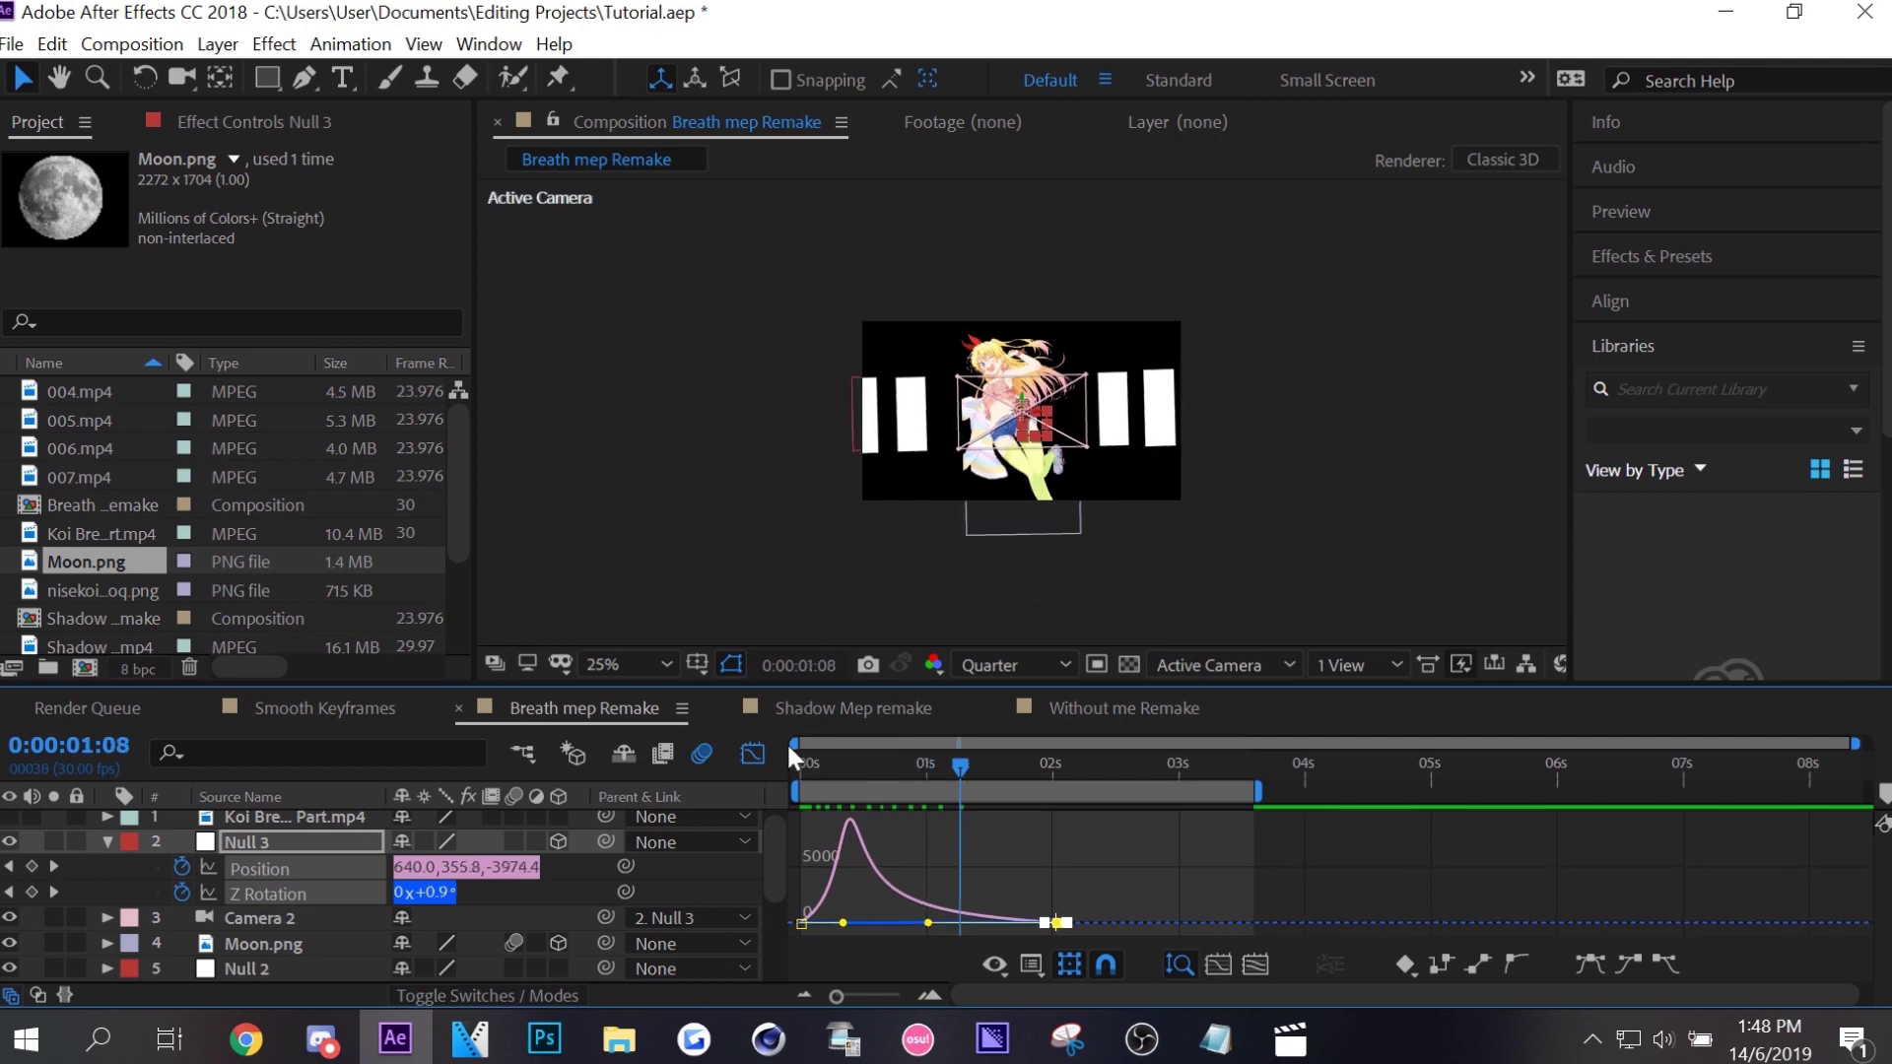
pyautogui.hotkey('shift', 'F3')
# At 1:04, add a new null, Null 4, above Null 3.
pyautogui.press('pageup')
pyautogui.press('pageup')
pyautogui.press('pageup')
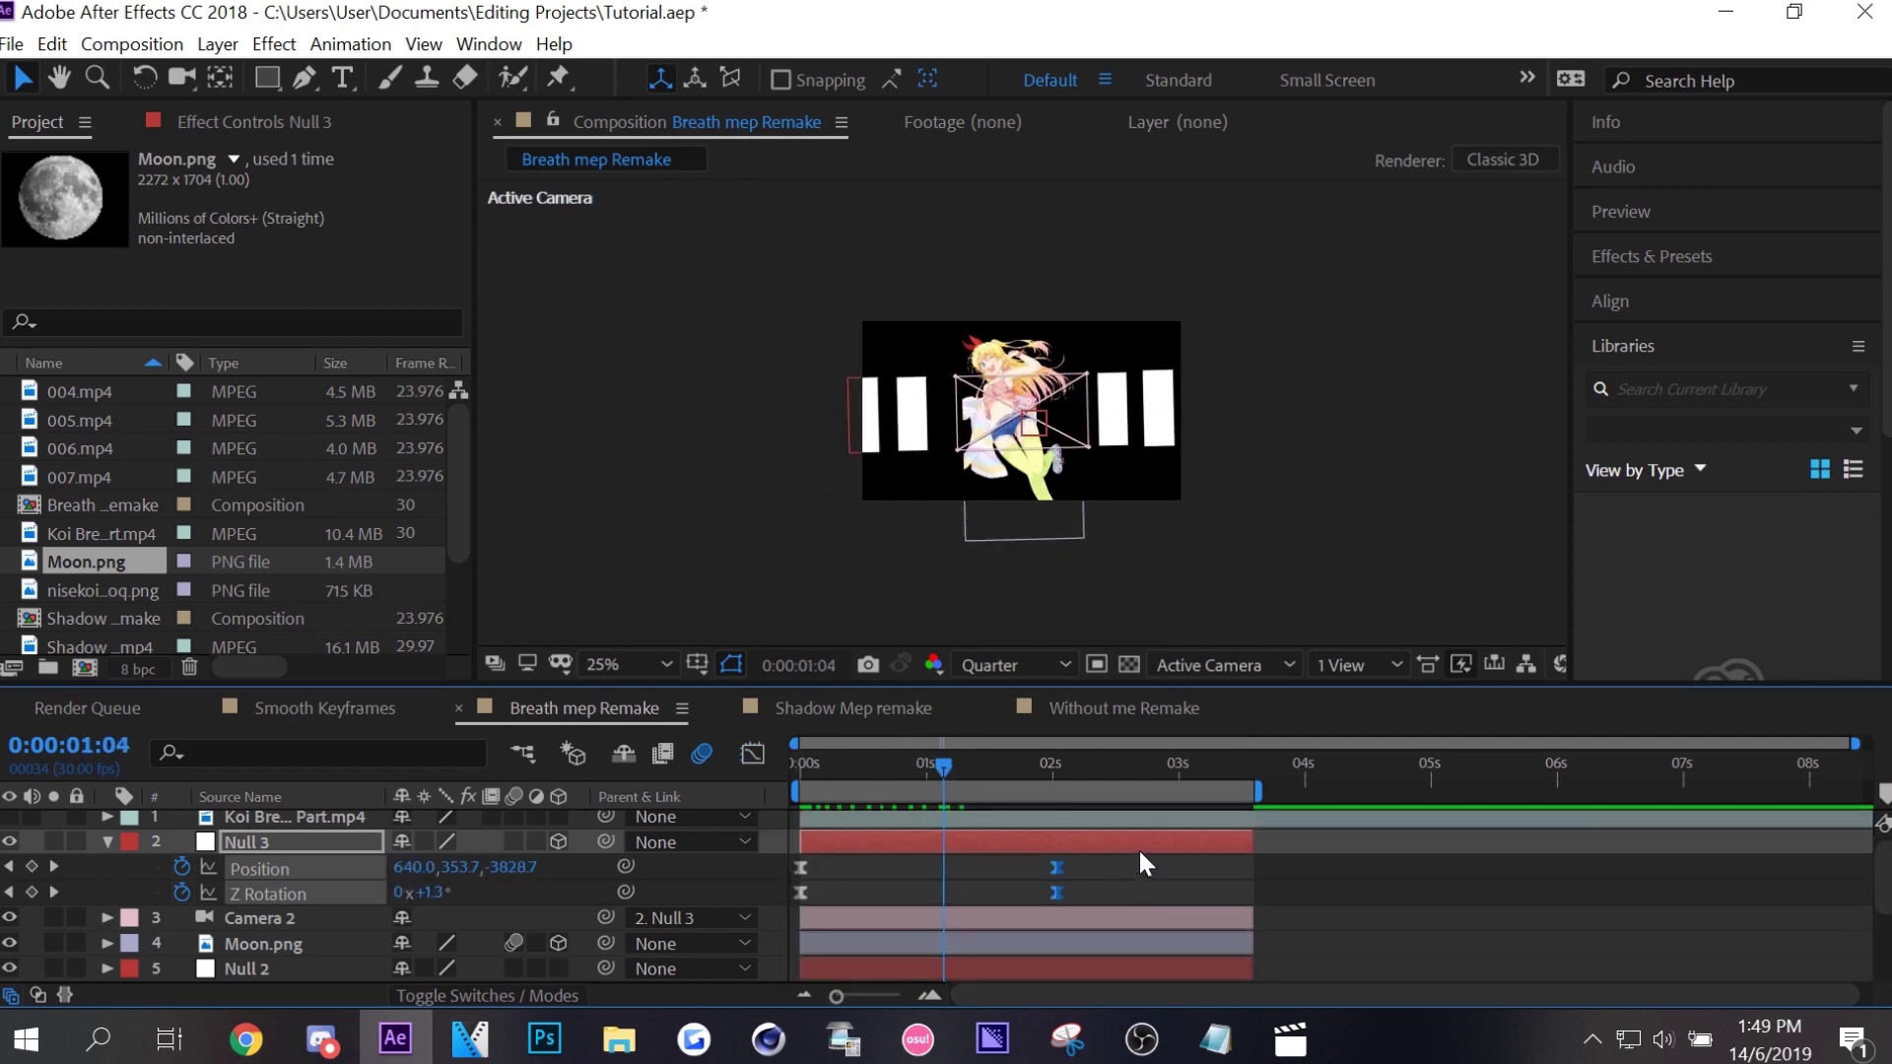
pyautogui.click(1138, 848)
pyautogui.hotkey('ctrl', 'alt', 'shift', 'y')
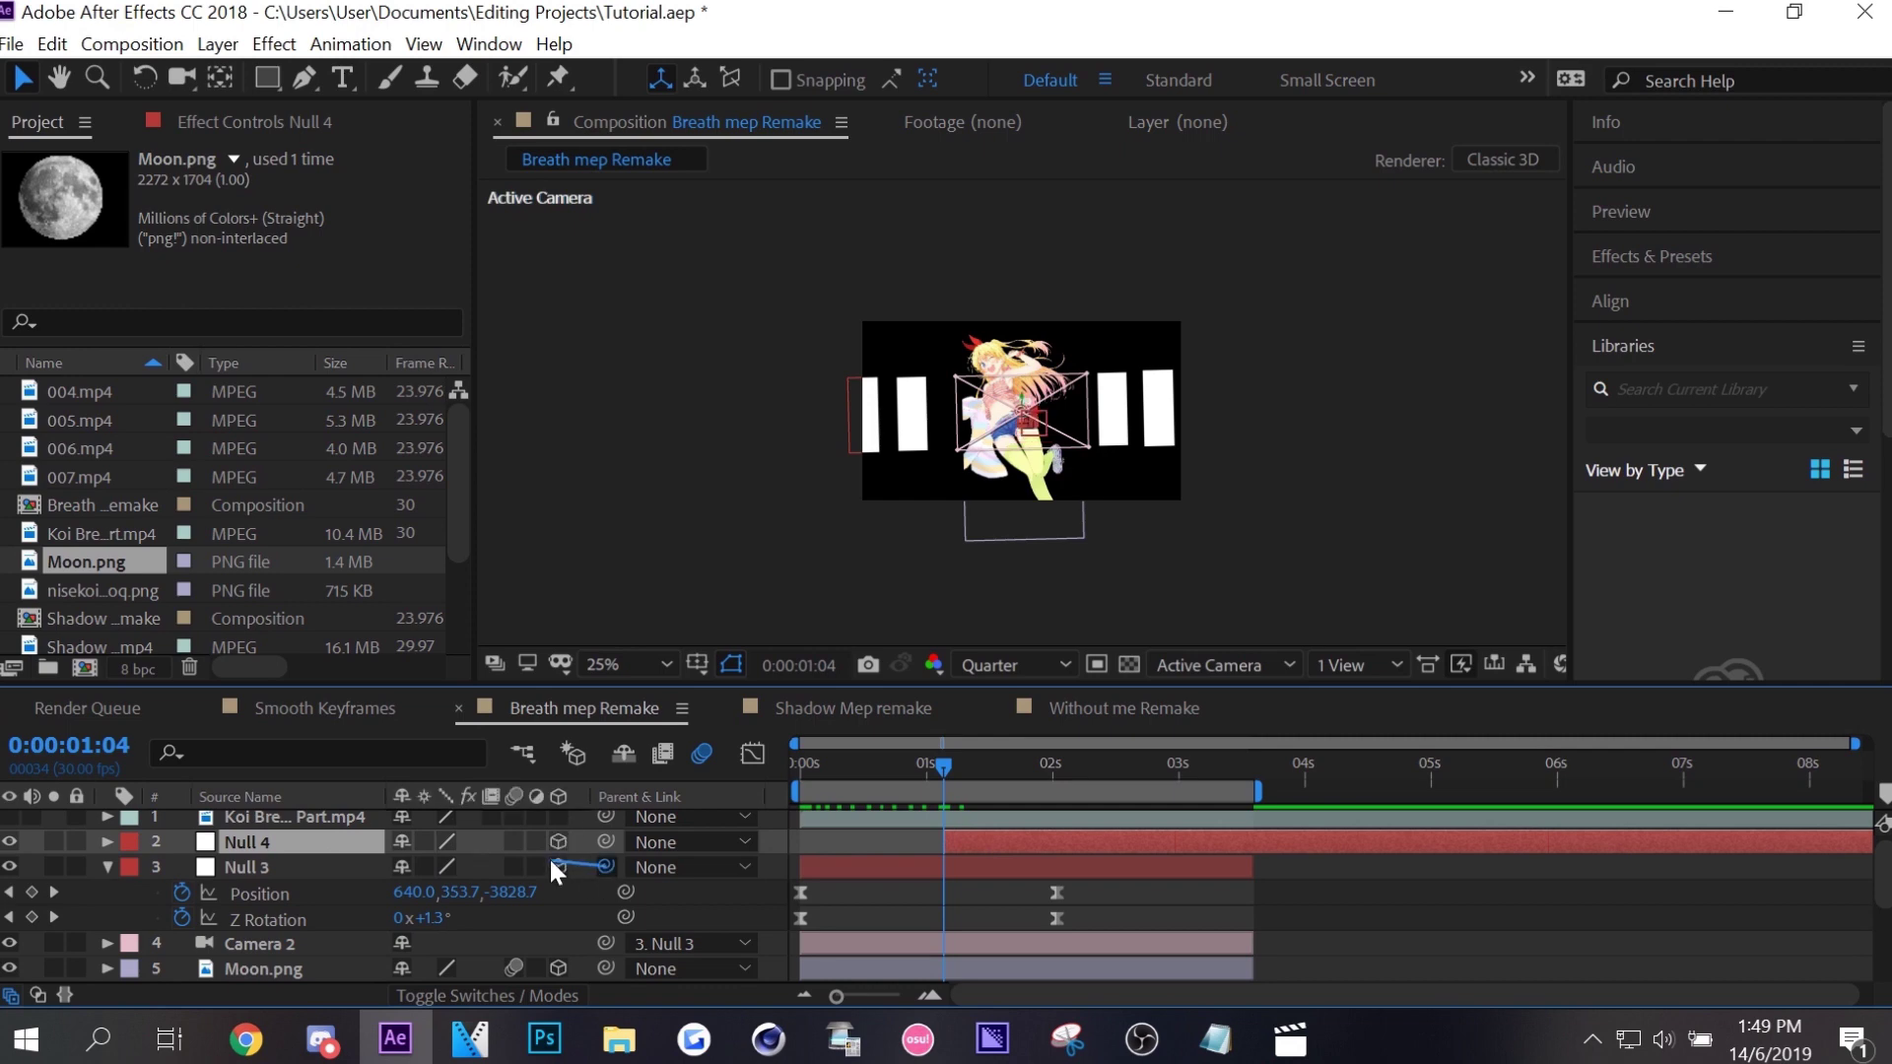
# Parent Null 3 to Null 4 and set a starting Position keyframe for Null 4.
pyautogui.moveTo(554, 865); pyautogui.dragTo(330, 843)
pyautogui.press('p')
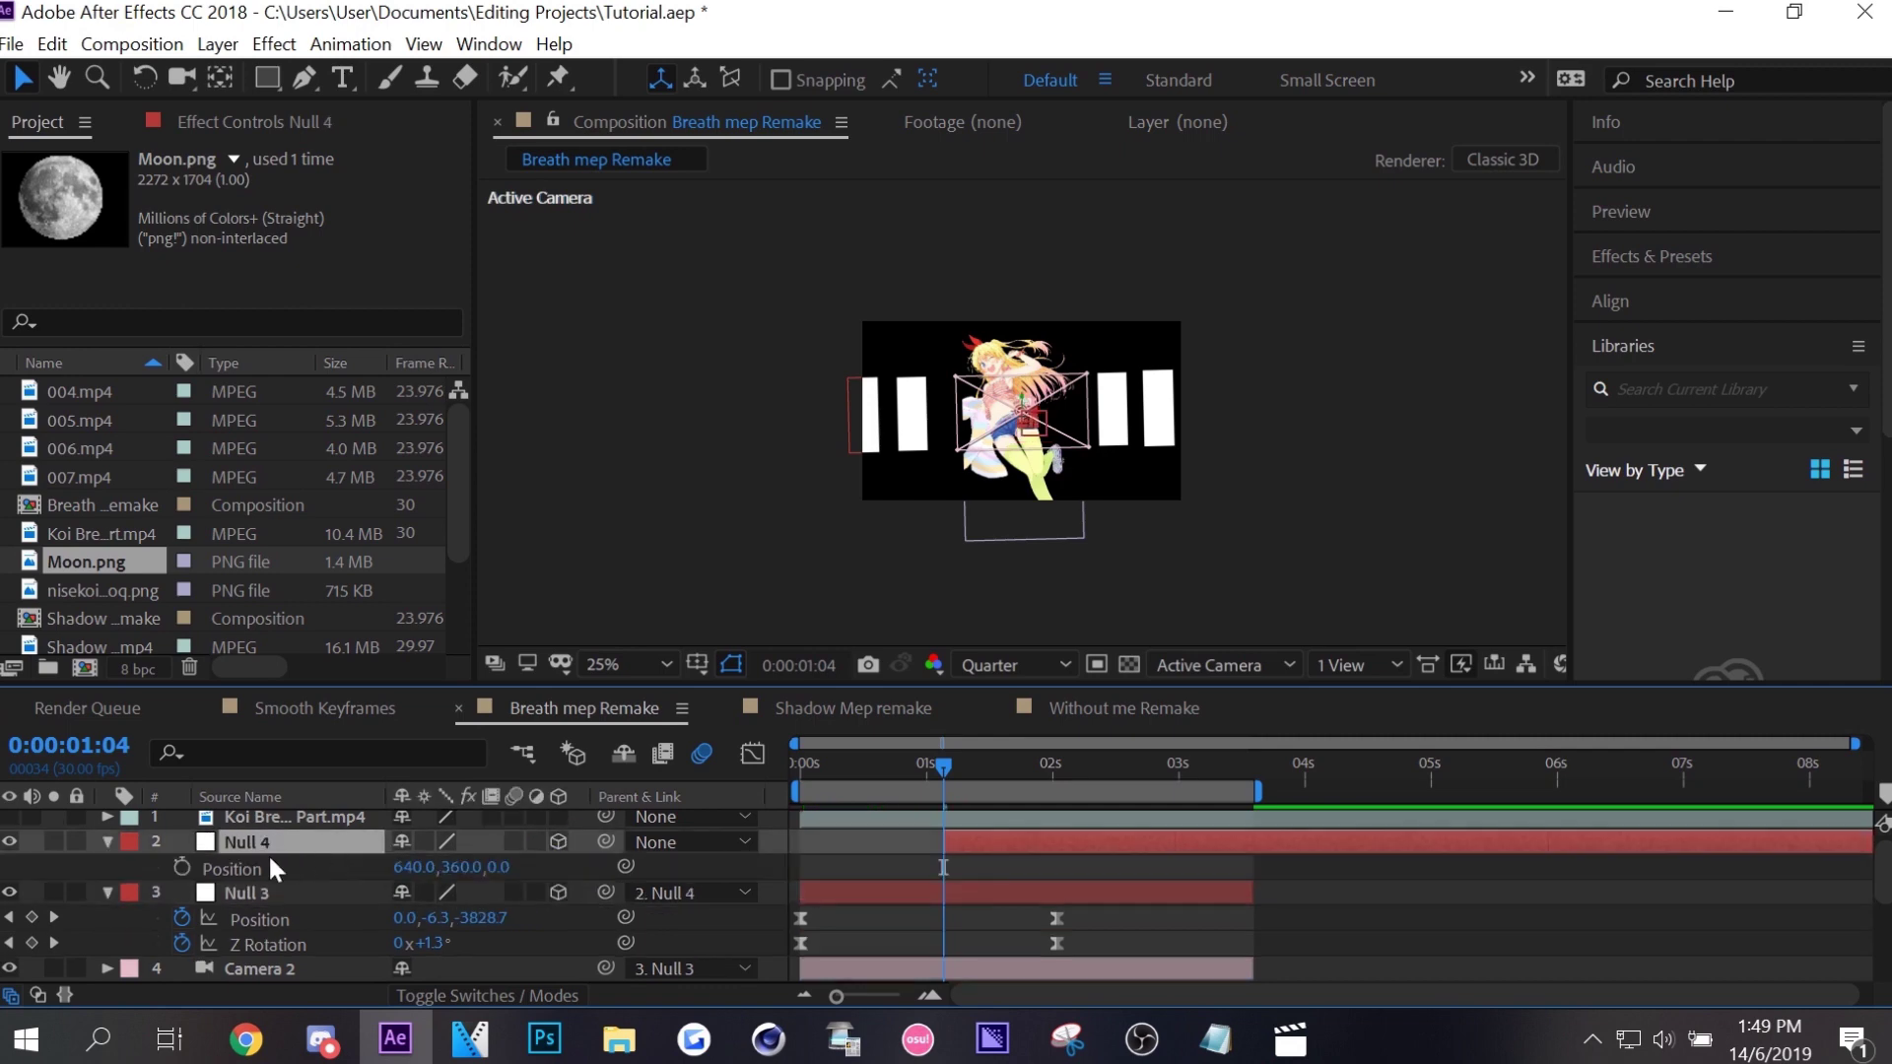
pyautogui.click(181, 867)
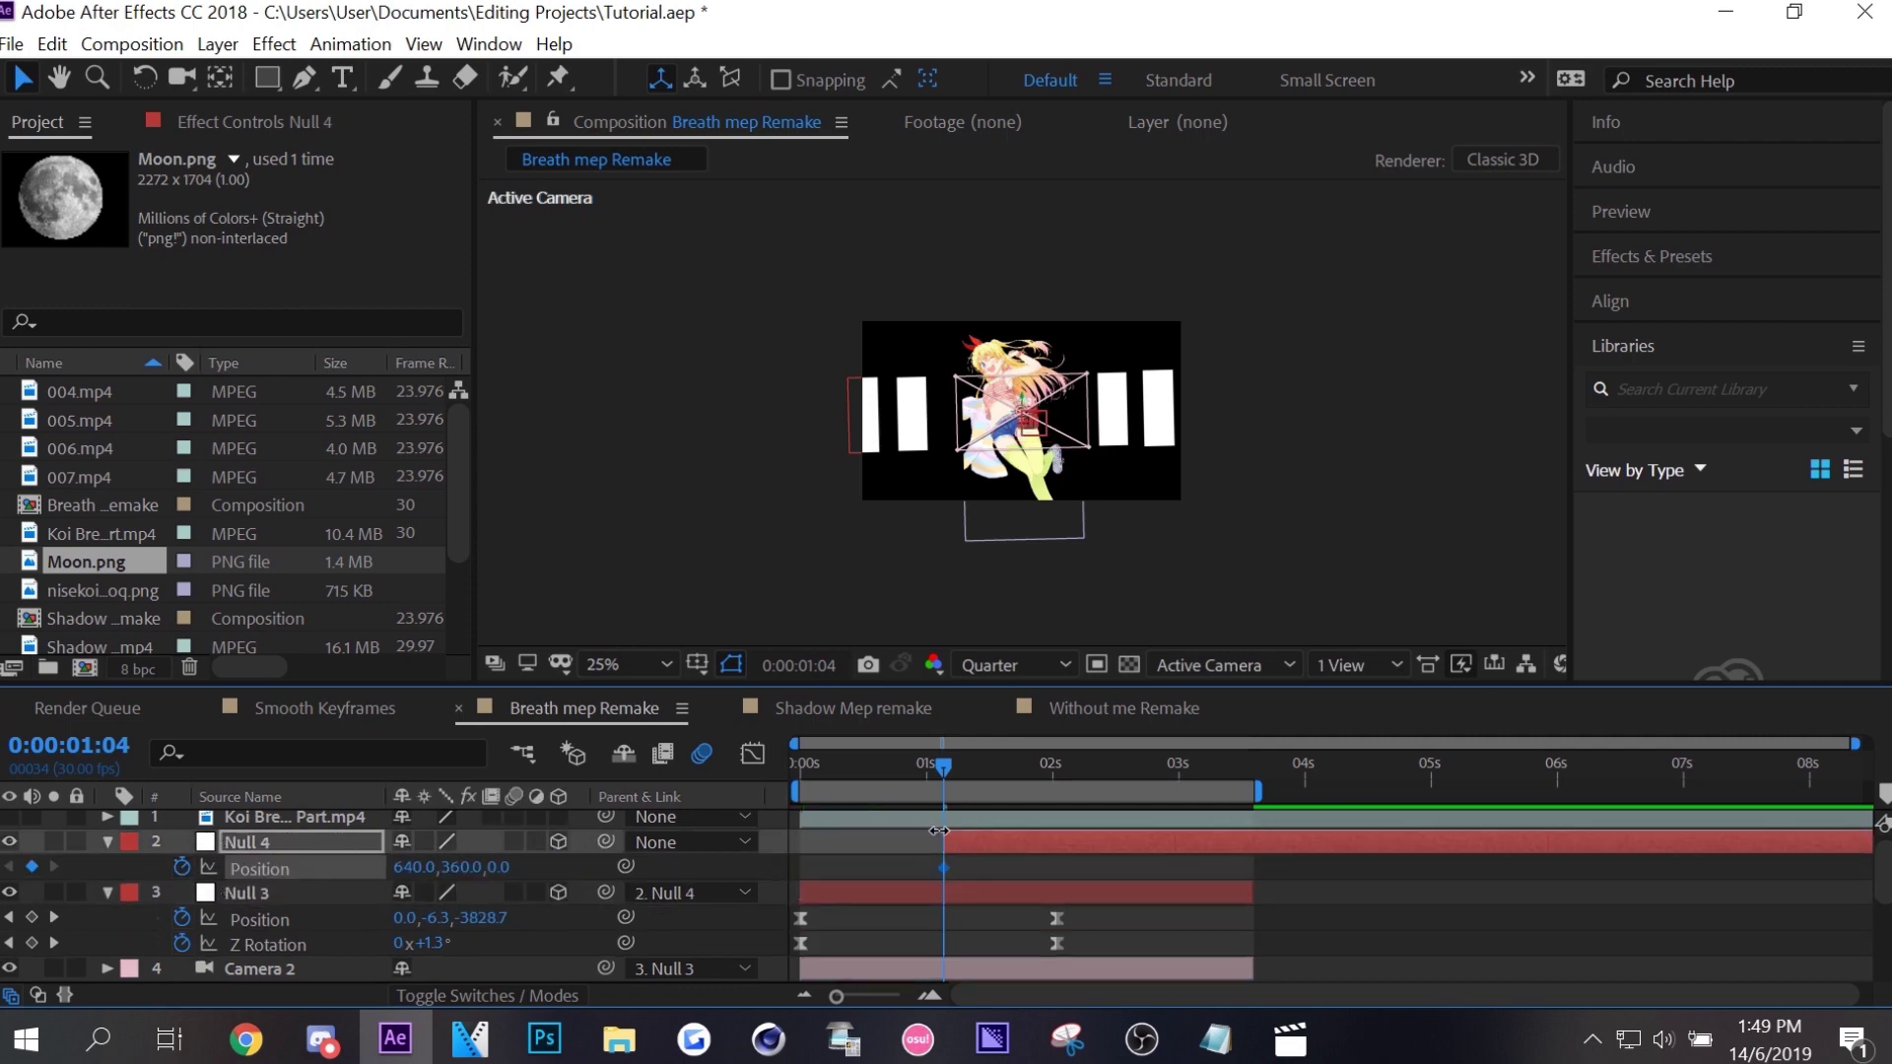
pyautogui.click(944, 868)
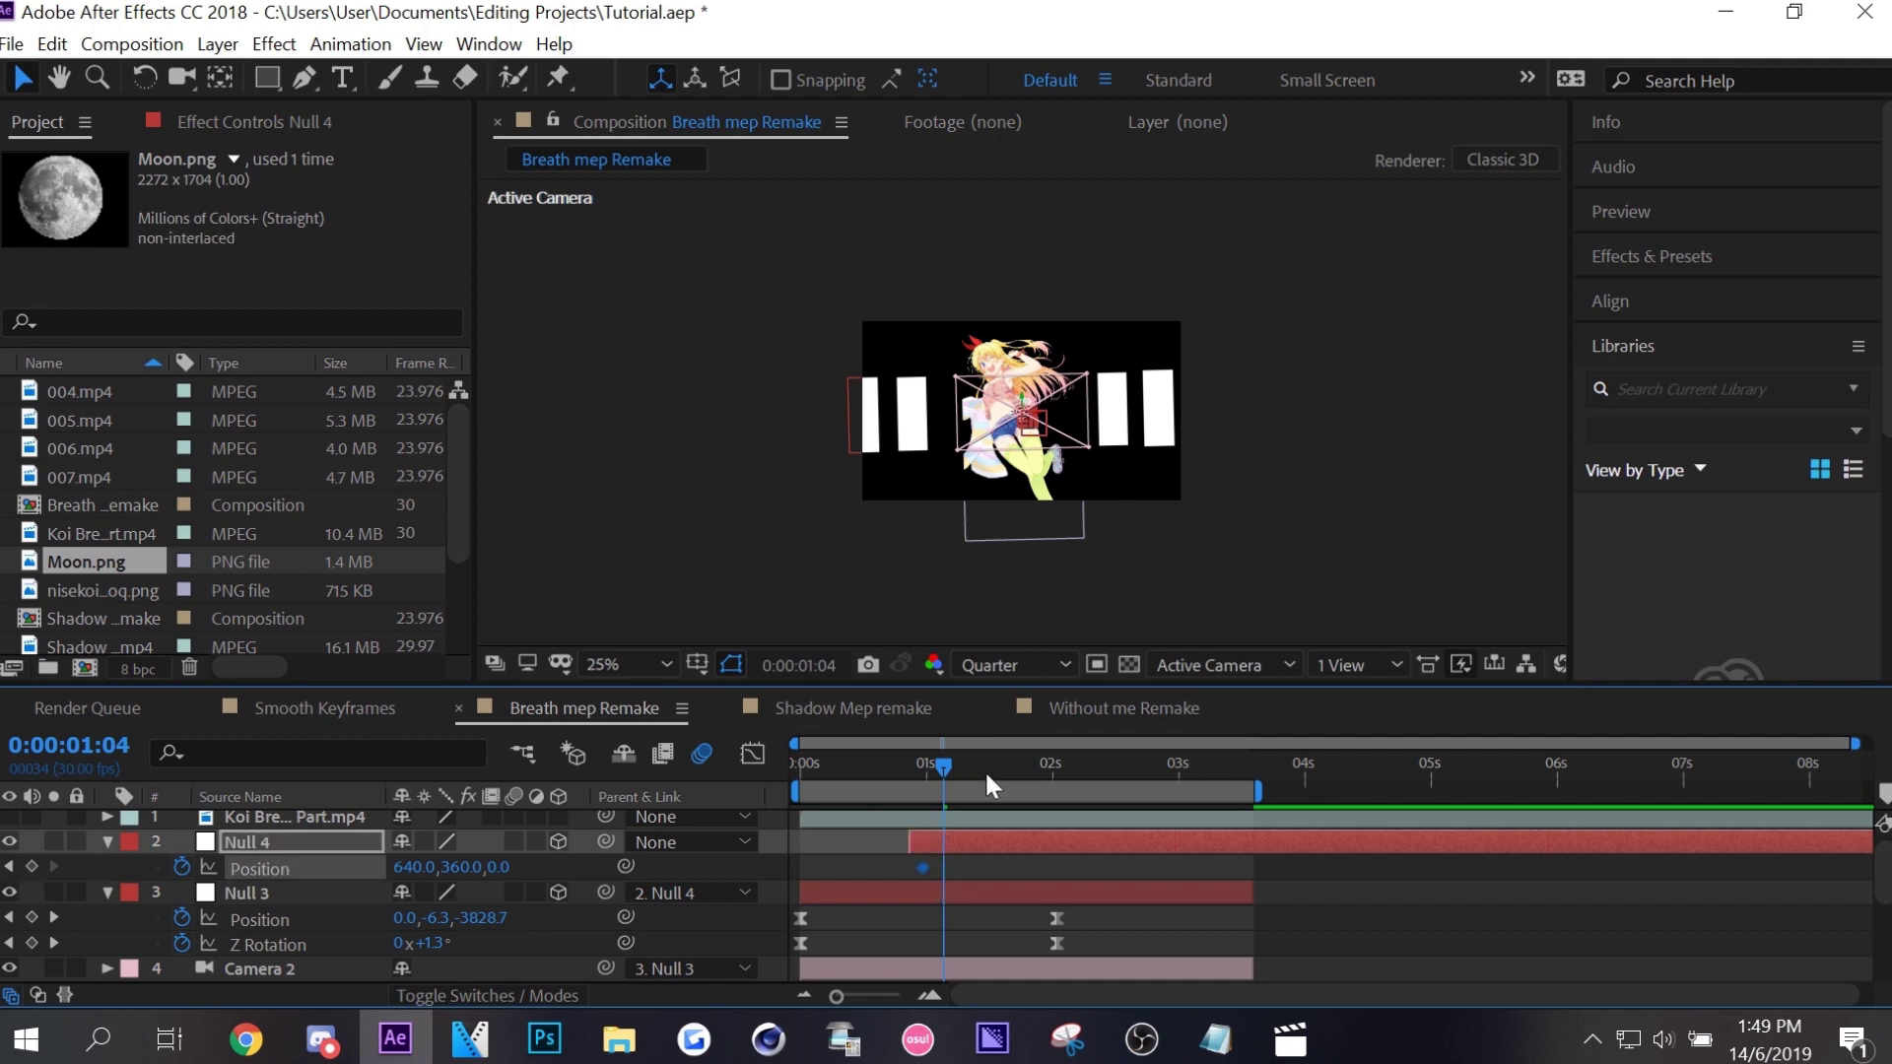
# At 2:21, keyframe Null 4's Z Rotation in line with Position and tilt it to 4°.
pyautogui.moveTo(991, 770); pyautogui.dragTo(1140, 765)
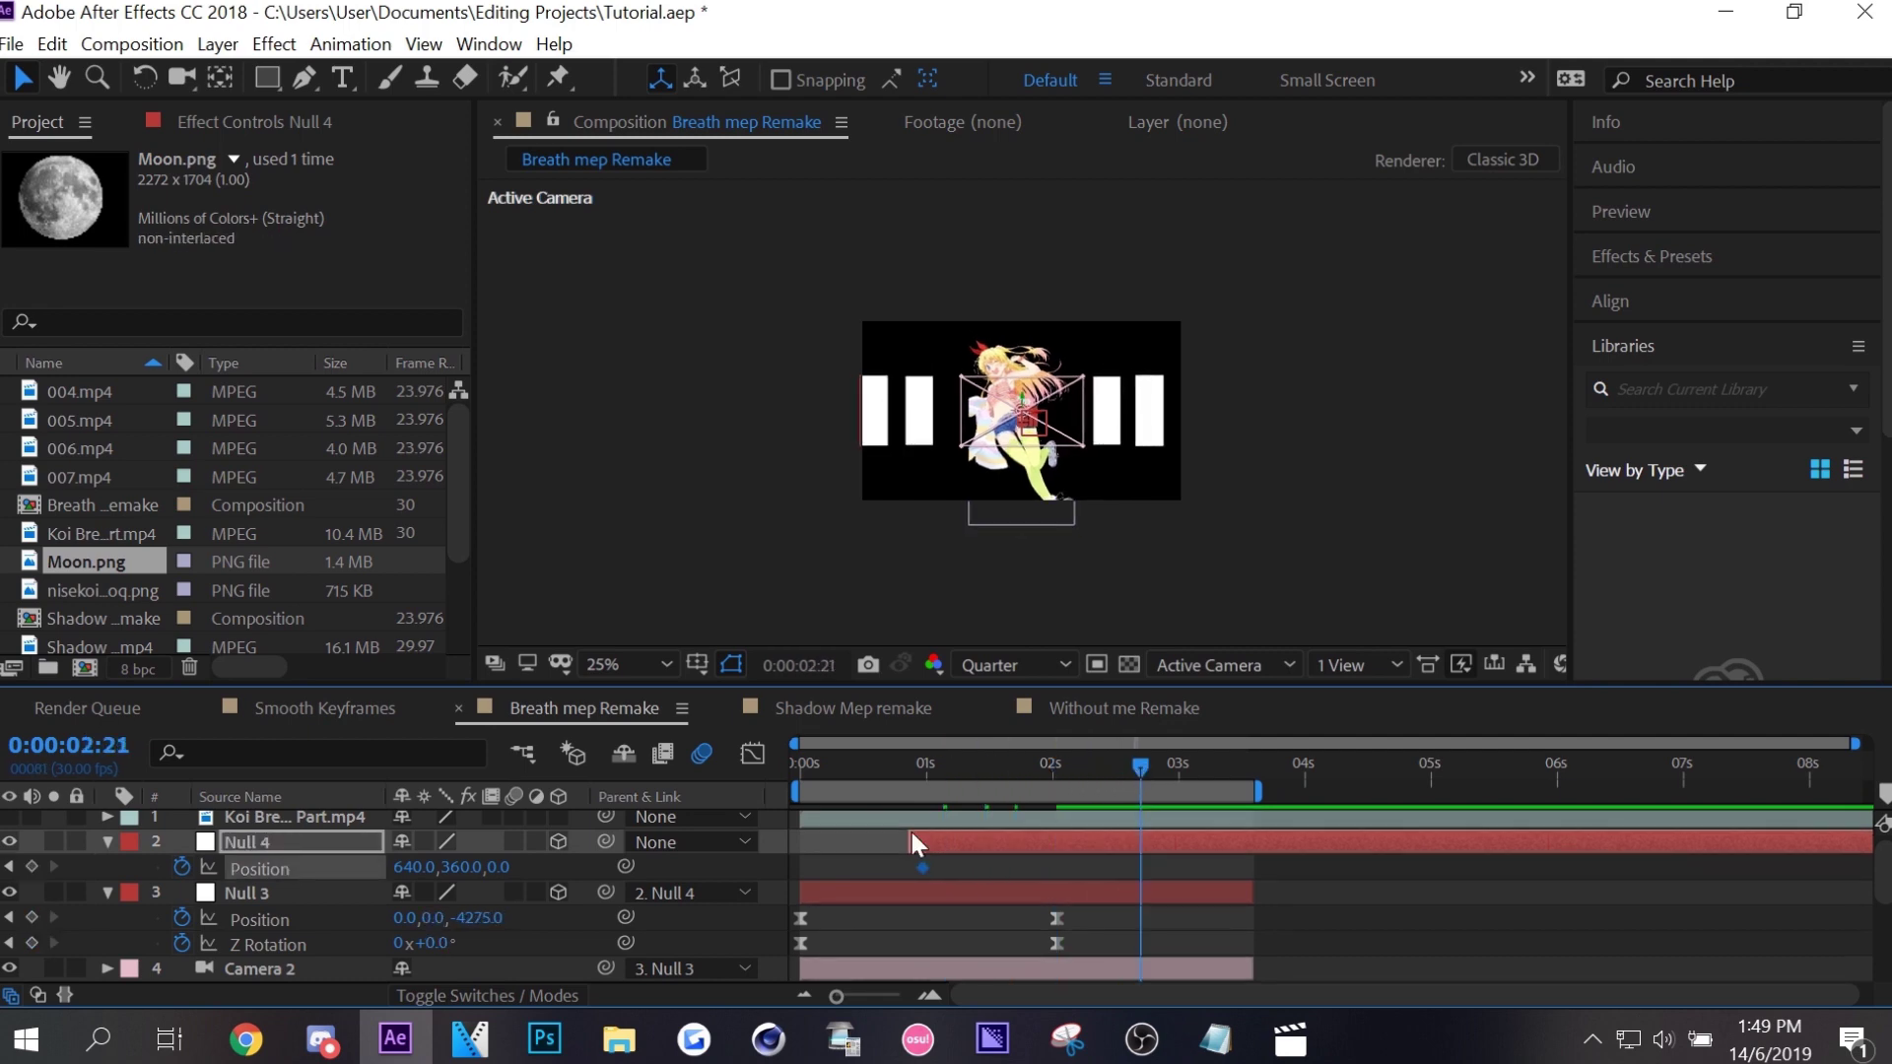
pyautogui.press('r')
pyautogui.click(182, 941)
pyautogui.press('u')
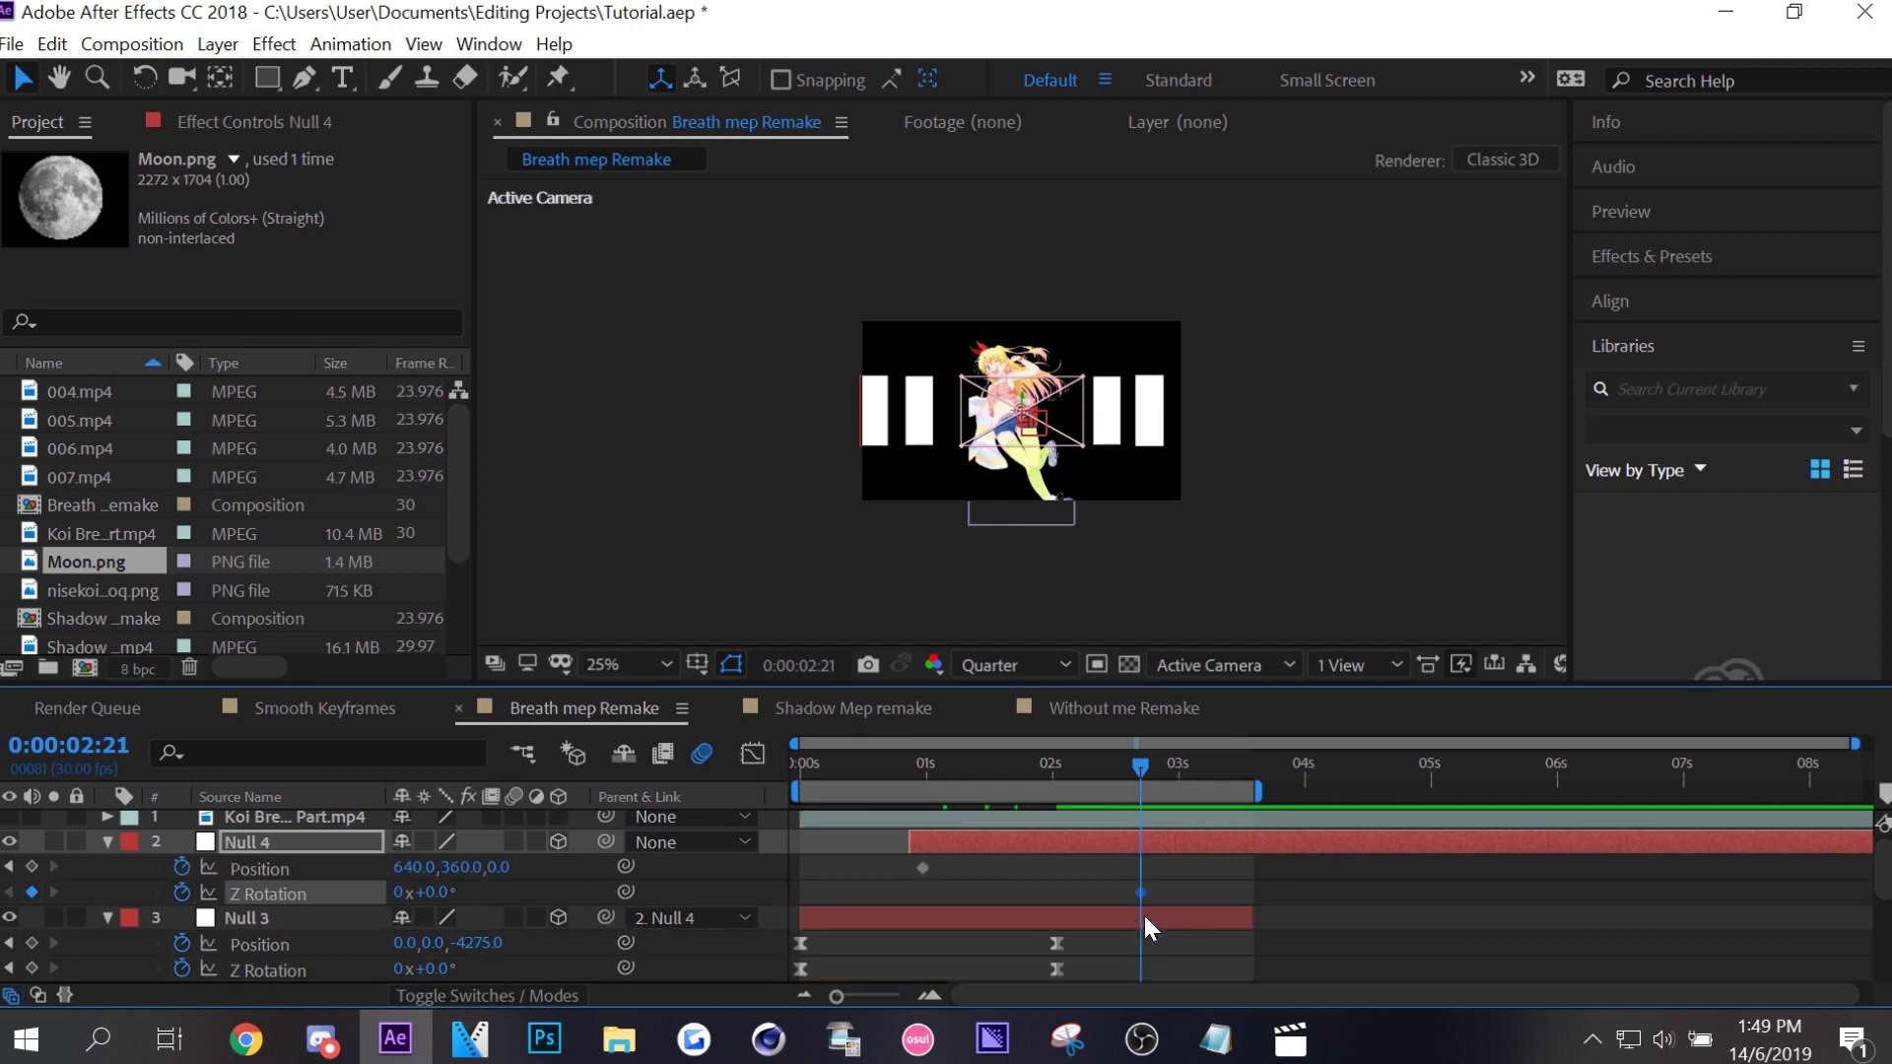
pyautogui.moveTo(1144, 895); pyautogui.dragTo(926, 895)
pyautogui.moveTo(439, 893)
pyautogui.mouseDown()
pyautogui.moveTo(449, 912)
pyautogui.moveTo(451, 895)
pyautogui.moveTo(1195, 727)
pyautogui.mouseUp()
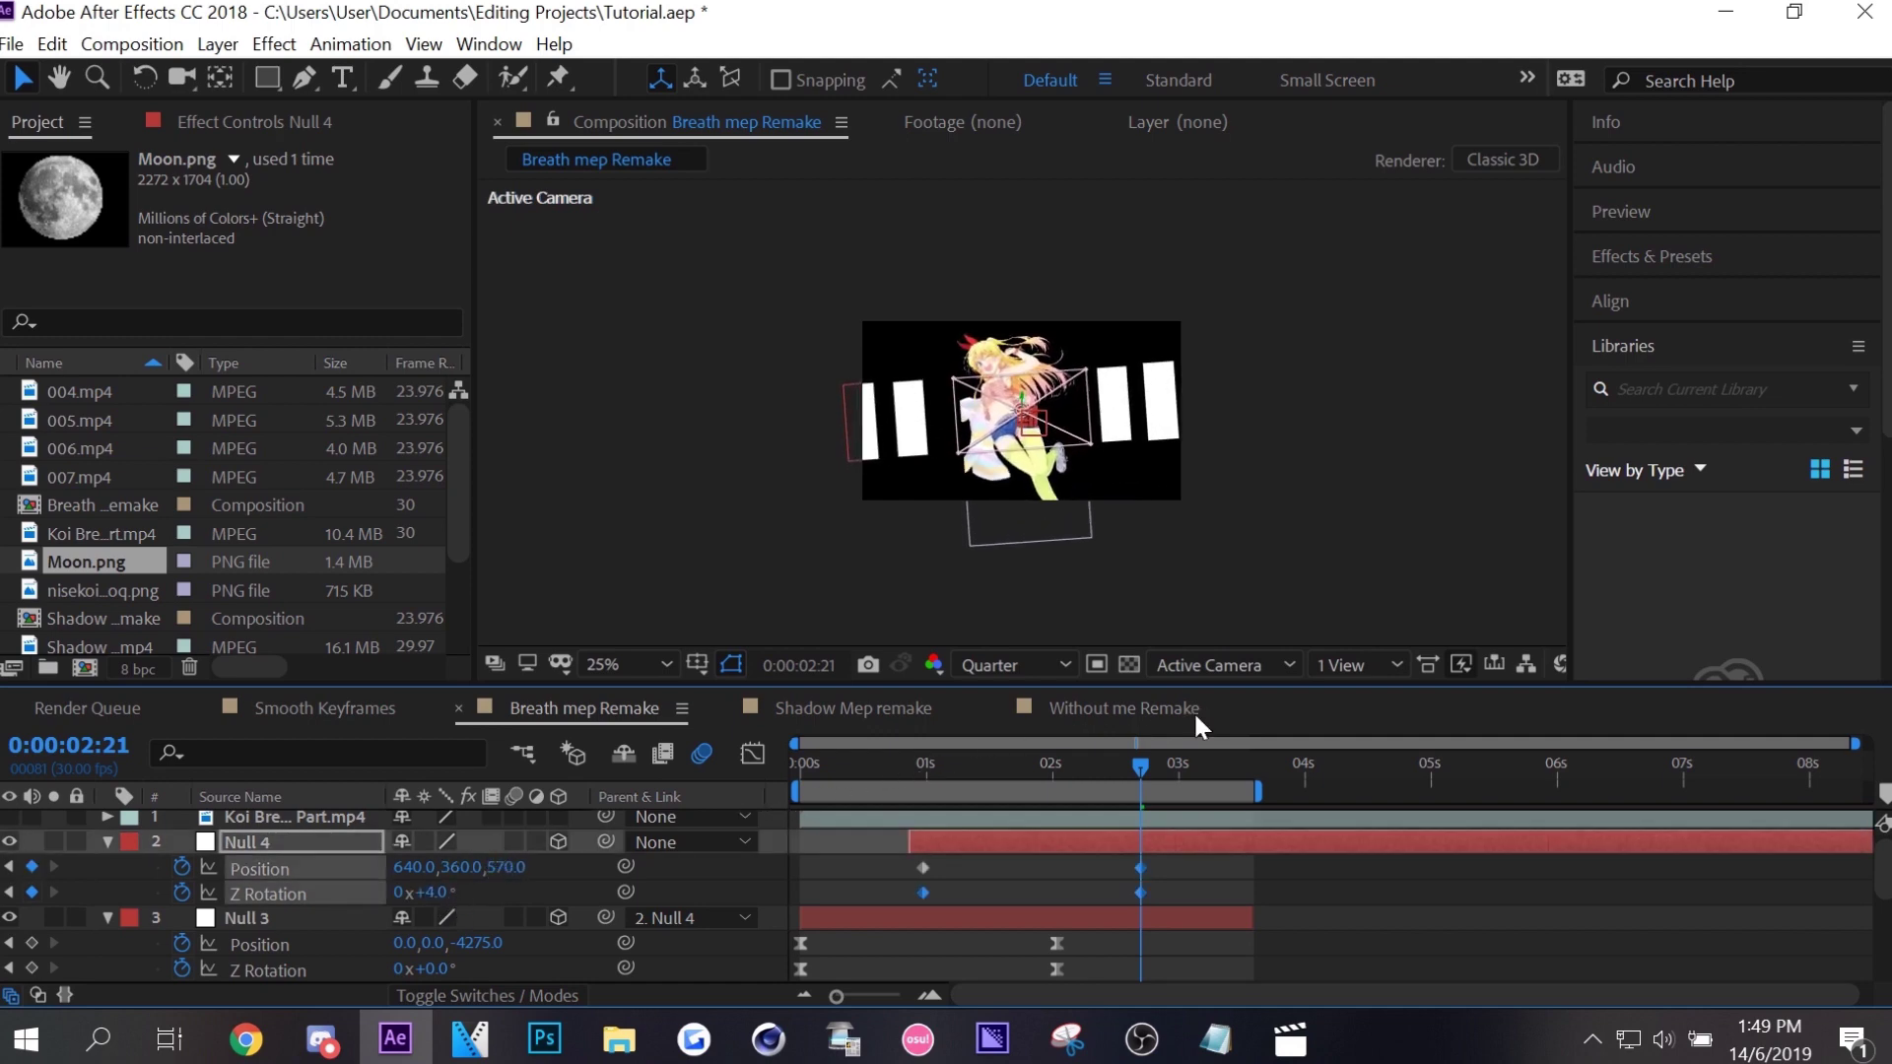
# Move Null 4 to X 61 and Z 904 at 2:21, leaving the 2:21 keyframes selected.
pyautogui.moveTo(233, 898); pyautogui.dragTo(202, 890)
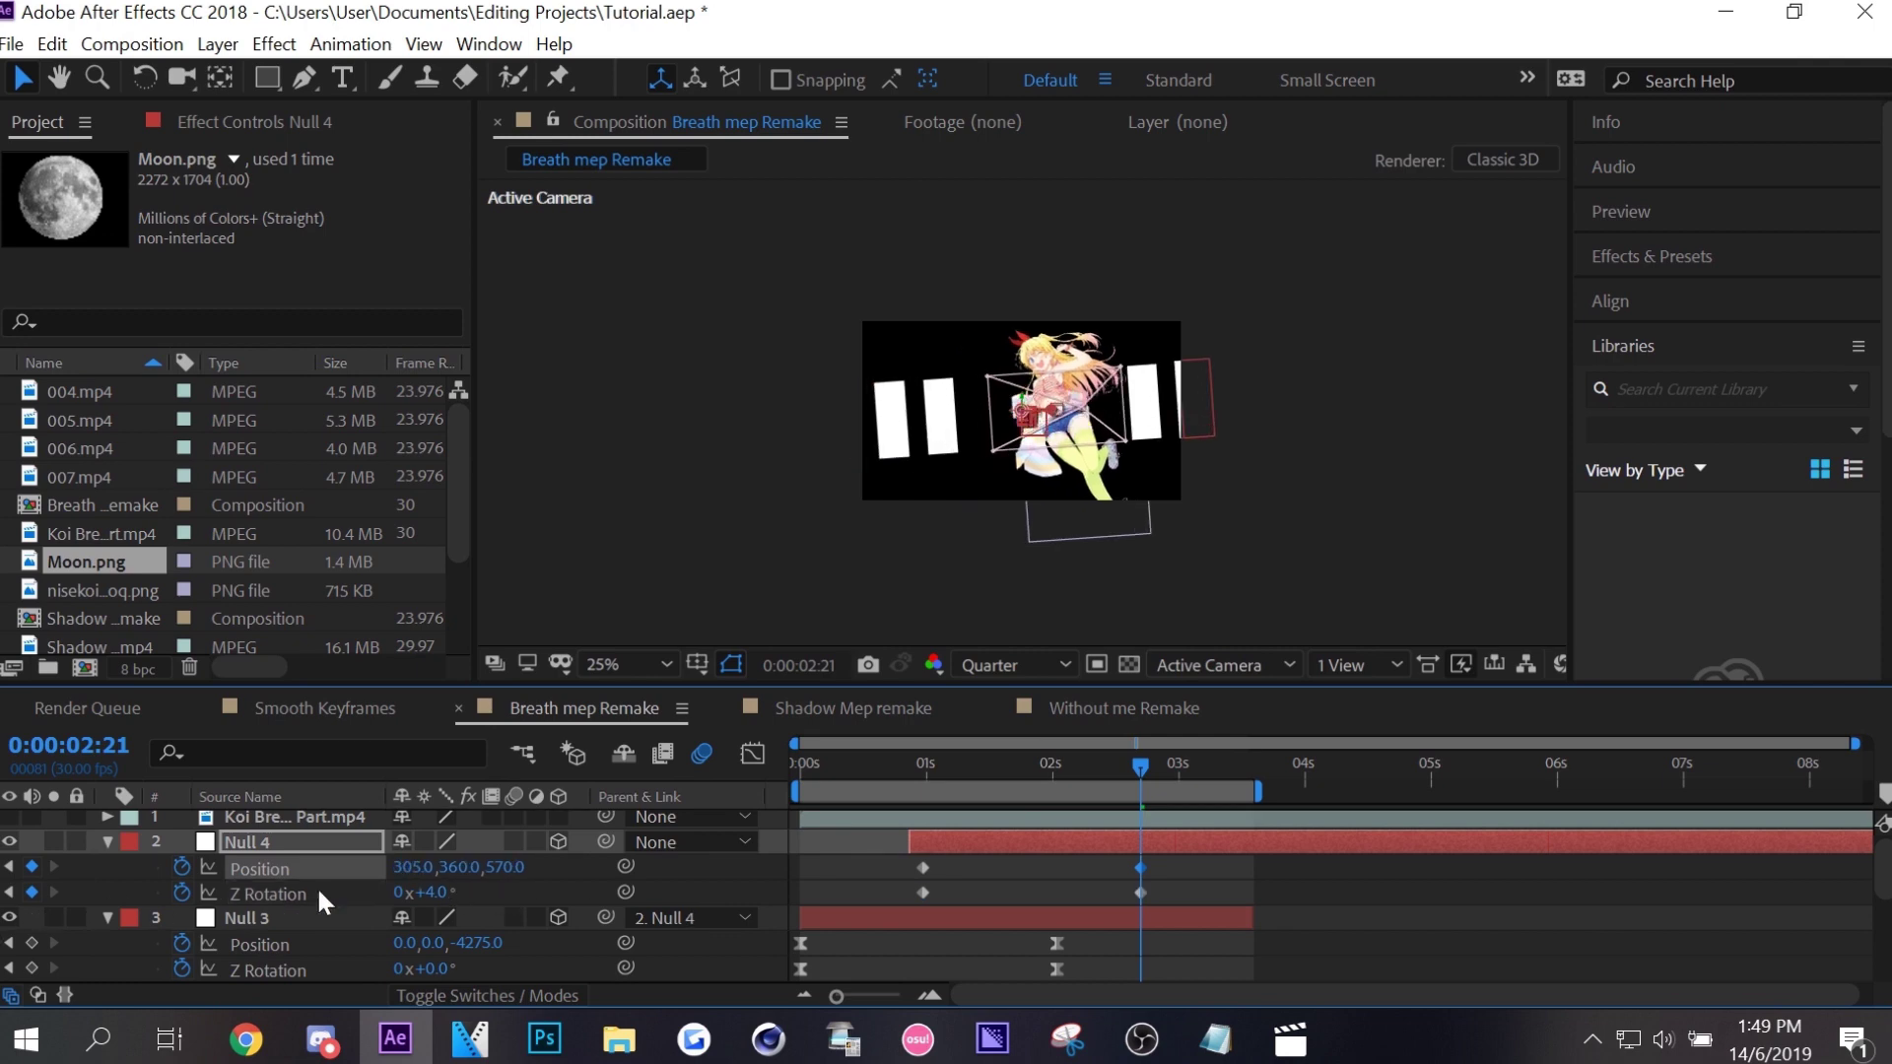
pyautogui.moveTo(507, 868); pyautogui.dragTo(785, 806)
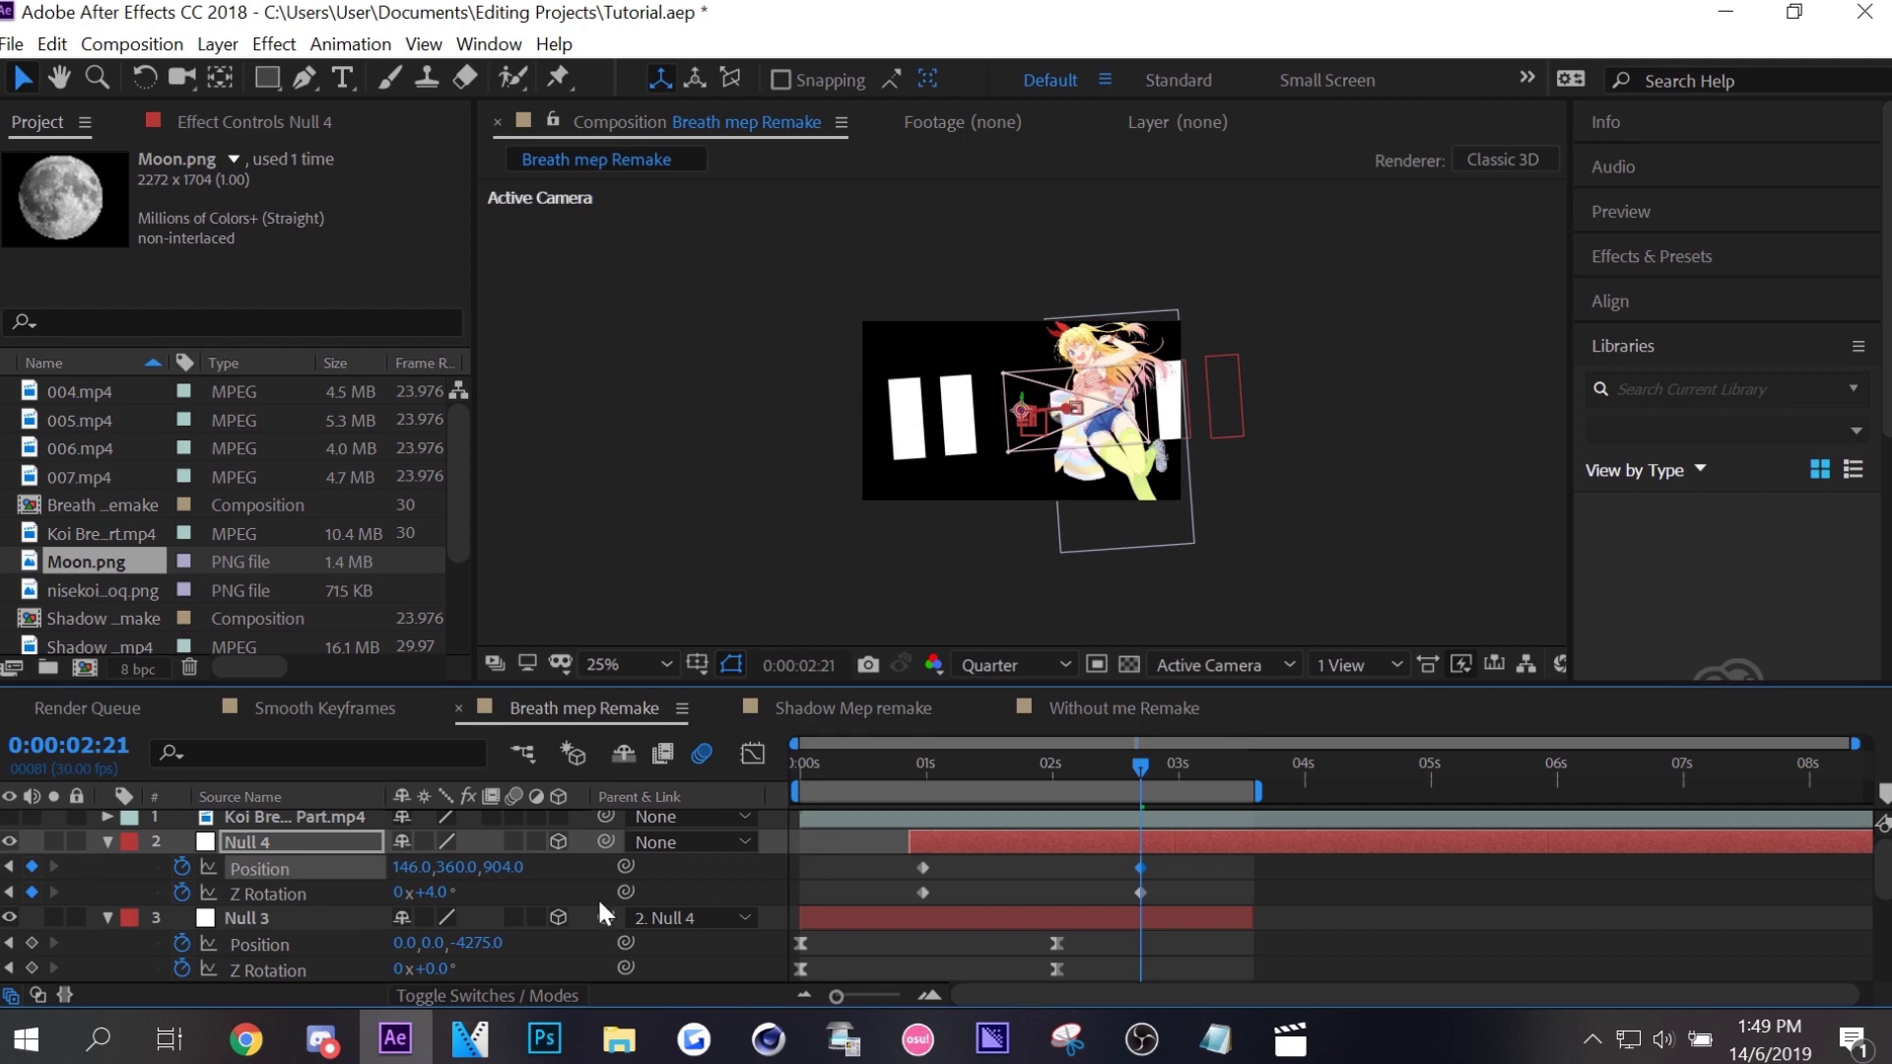
pyautogui.moveTo(406, 867); pyautogui.dragTo(1075, 929)
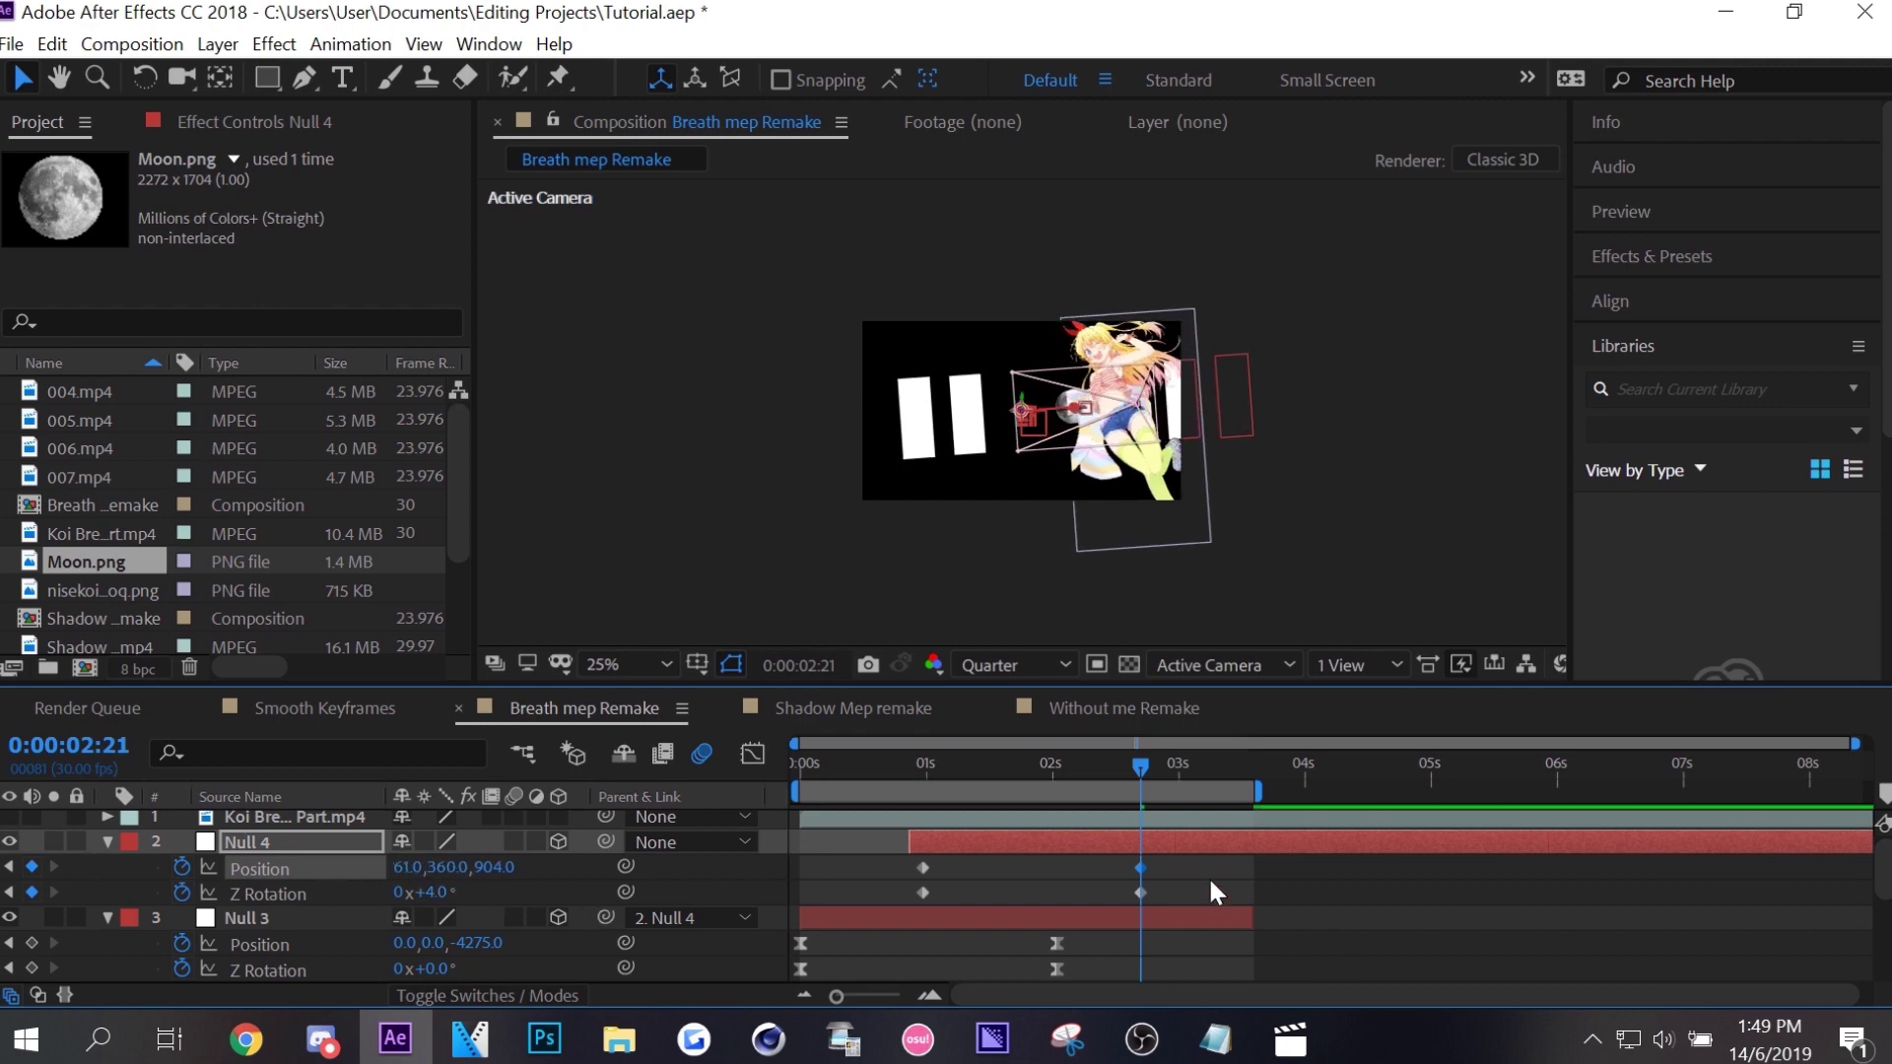
pyautogui.moveTo(1212, 866); pyautogui.dragTo(894, 907)
pyautogui.moveTo(1218, 871)
pyautogui.mouseDown()
pyautogui.moveTo(1129, 892)
pyautogui.moveTo(1175, 869)
pyautogui.mouseUp()
# Drag Null 4's Position influence handles so its speed curve peaks sharply near 1:20.
pyautogui.click(1025, 775)
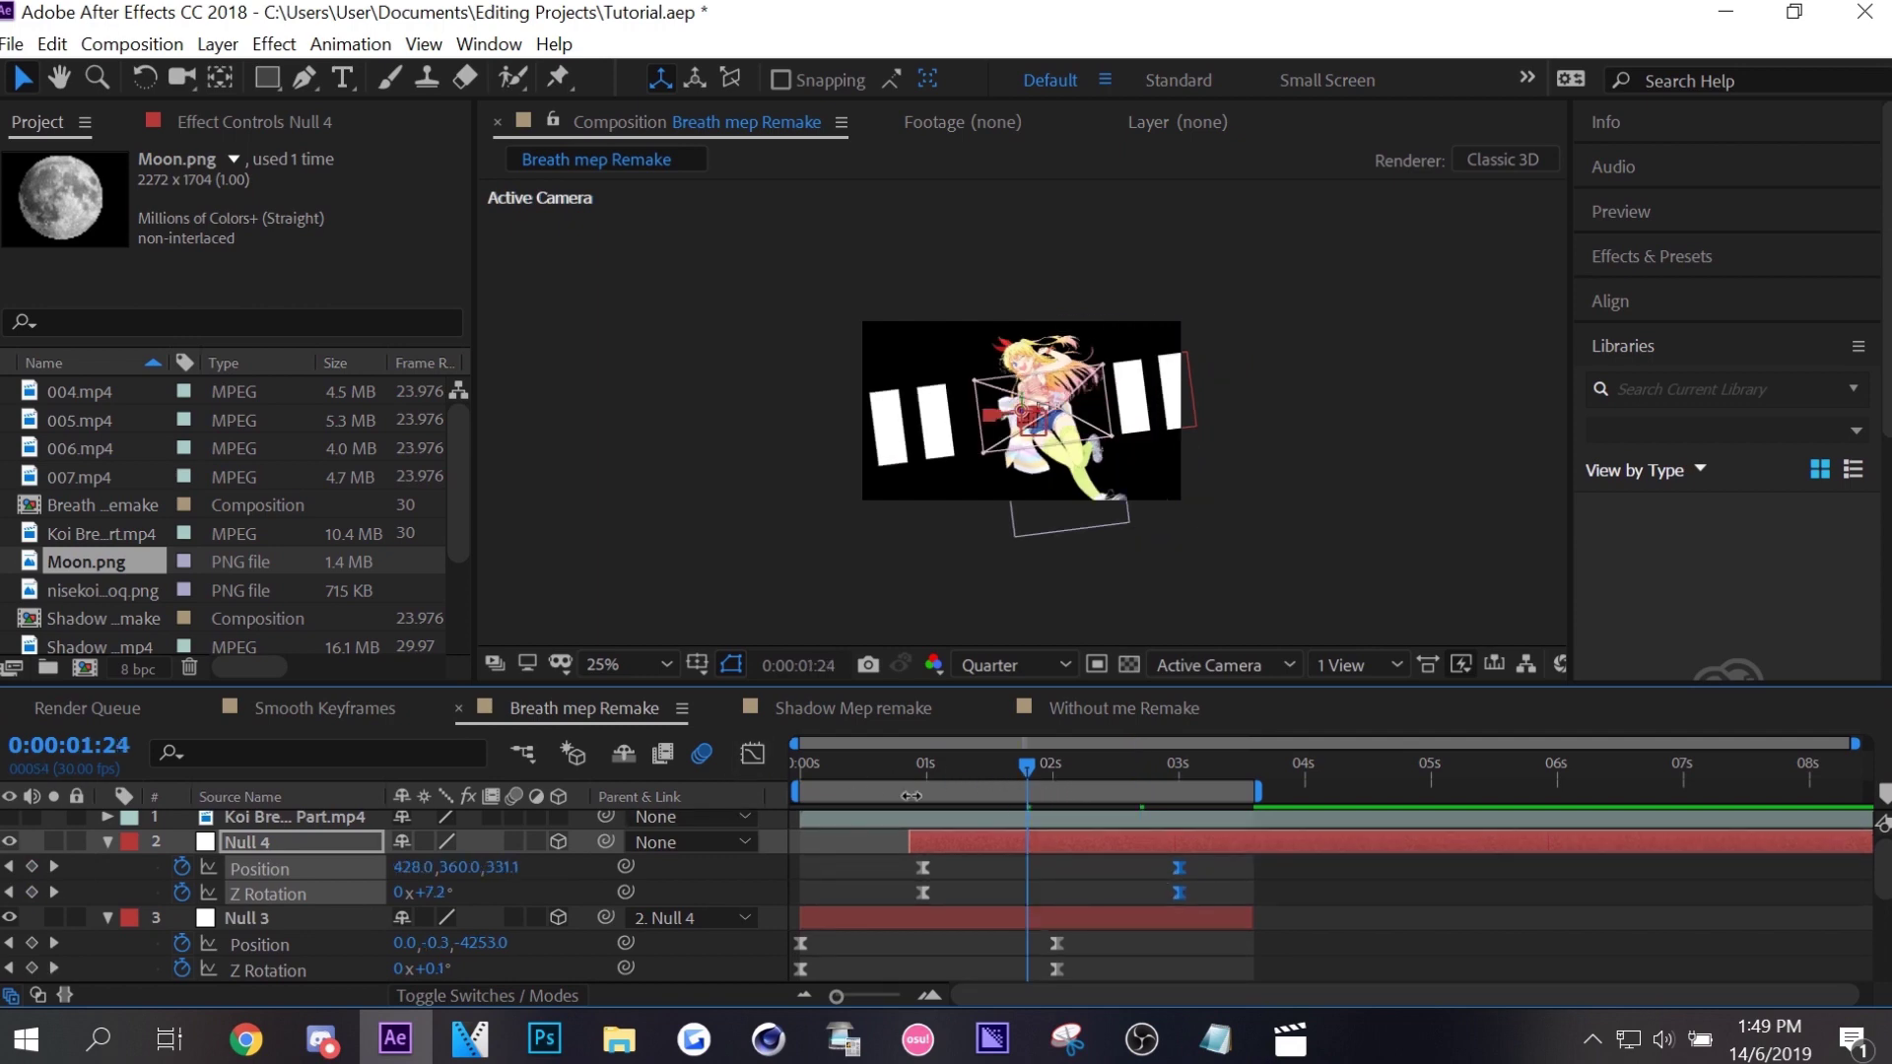
pyautogui.click(744, 756)
pyautogui.click(1094, 915)
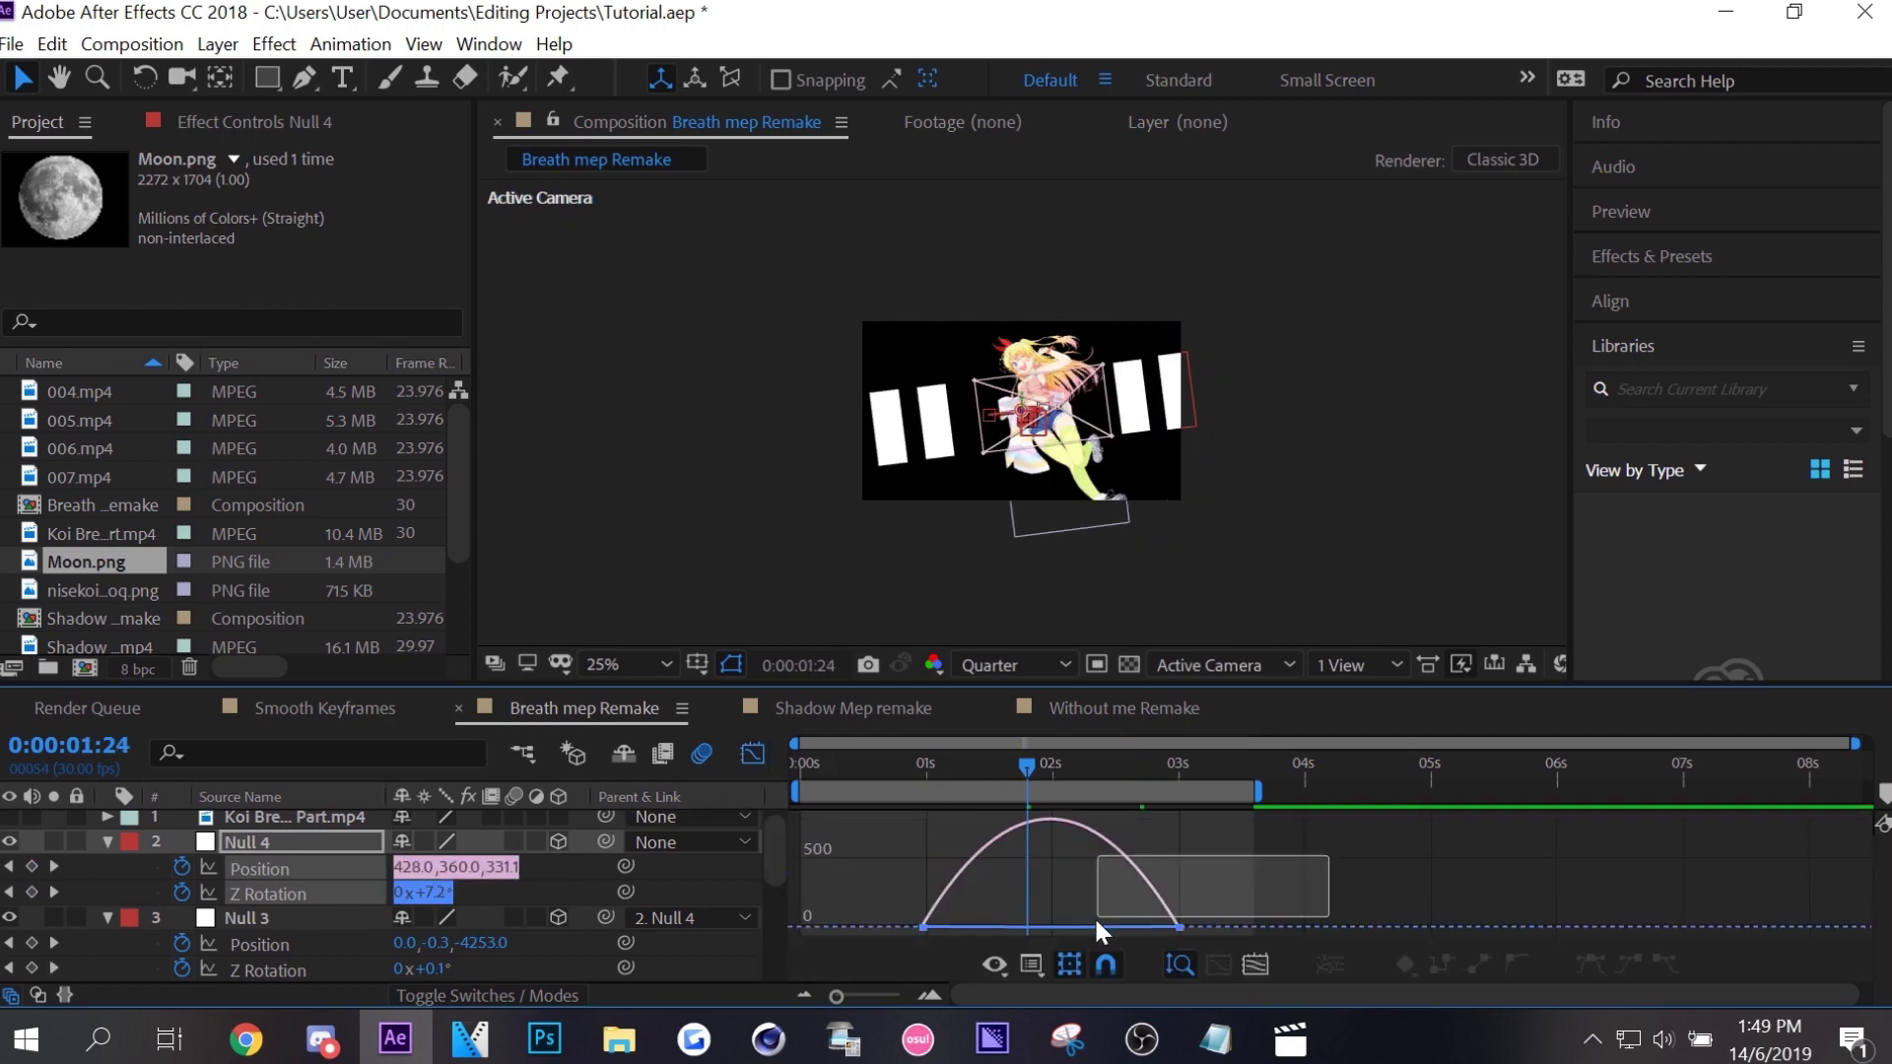
pyautogui.moveTo(1136, 919)
pyautogui.mouseDown()
pyautogui.moveTo(966, 919)
pyautogui.moveTo(1078, 909)
pyautogui.mouseUp()
pyautogui.click(1181, 918)
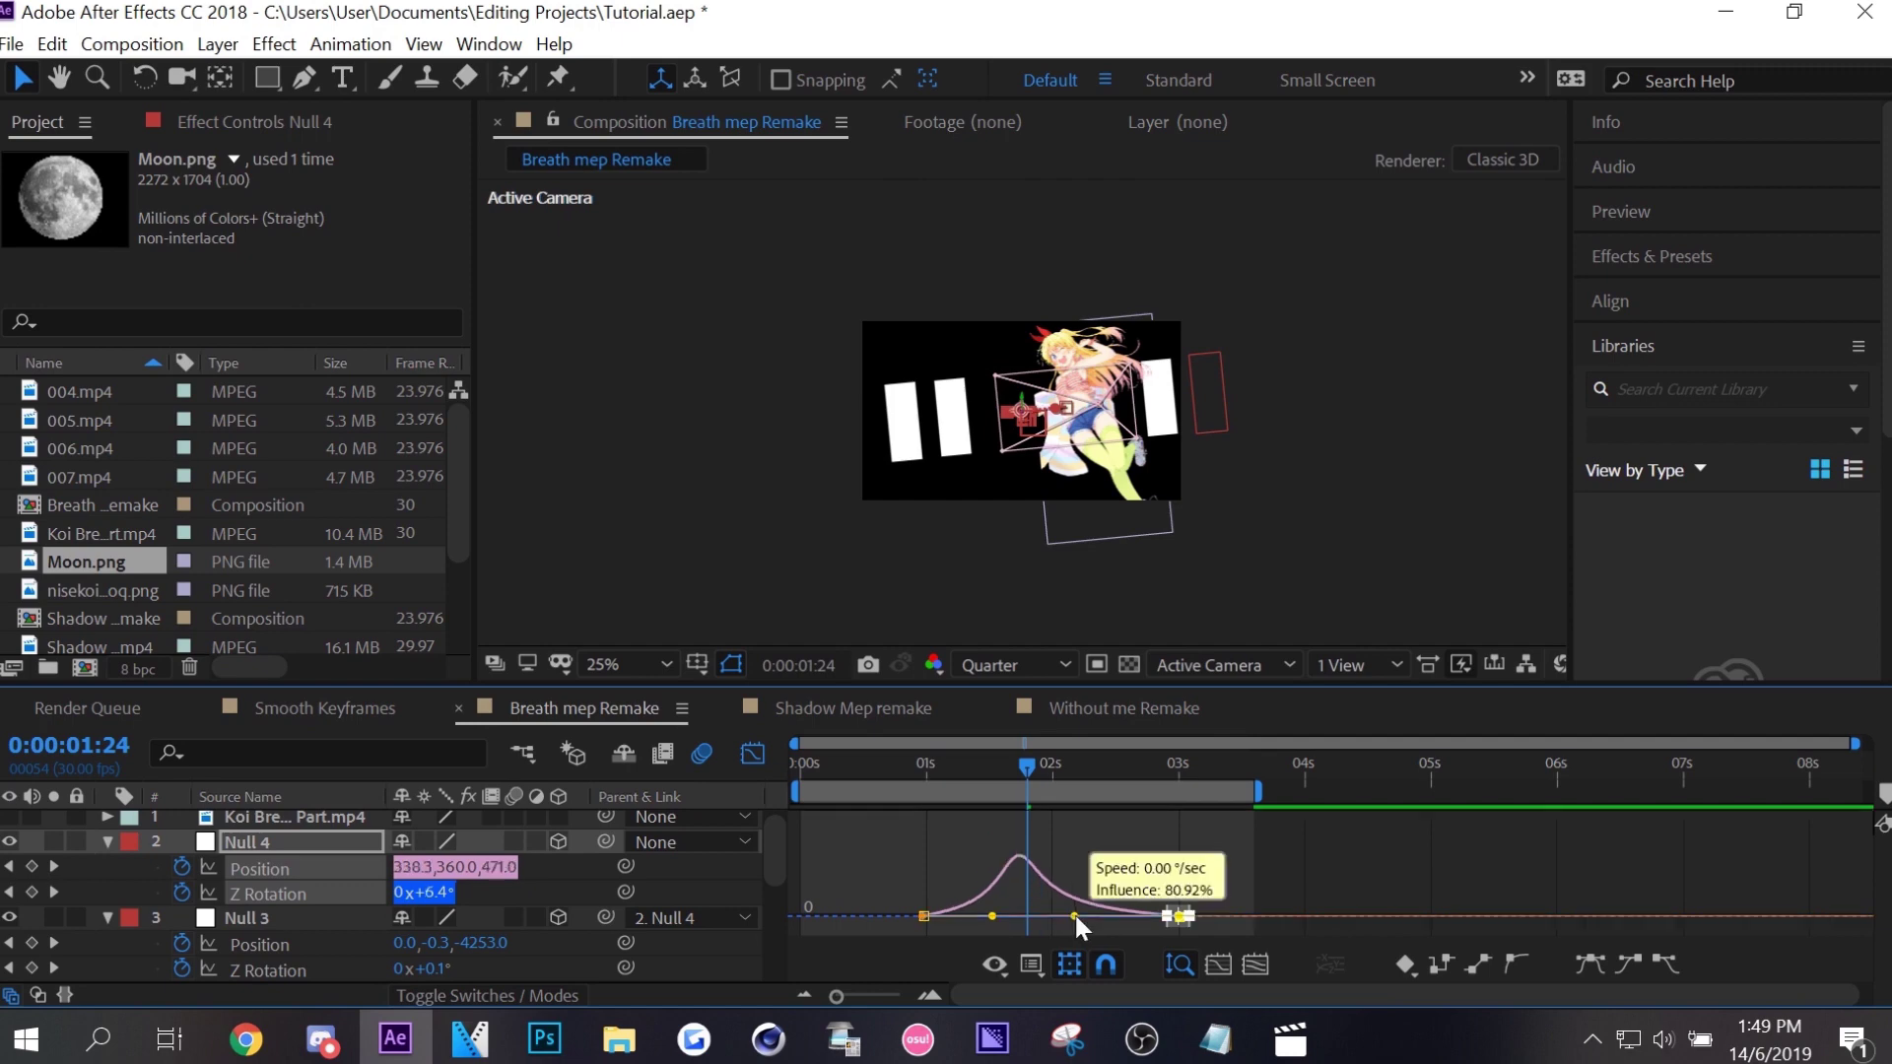
# Preview the eased Null 4 move from the start of the composition.
pyautogui.moveTo(1017, 761); pyautogui.dragTo(724, 796)
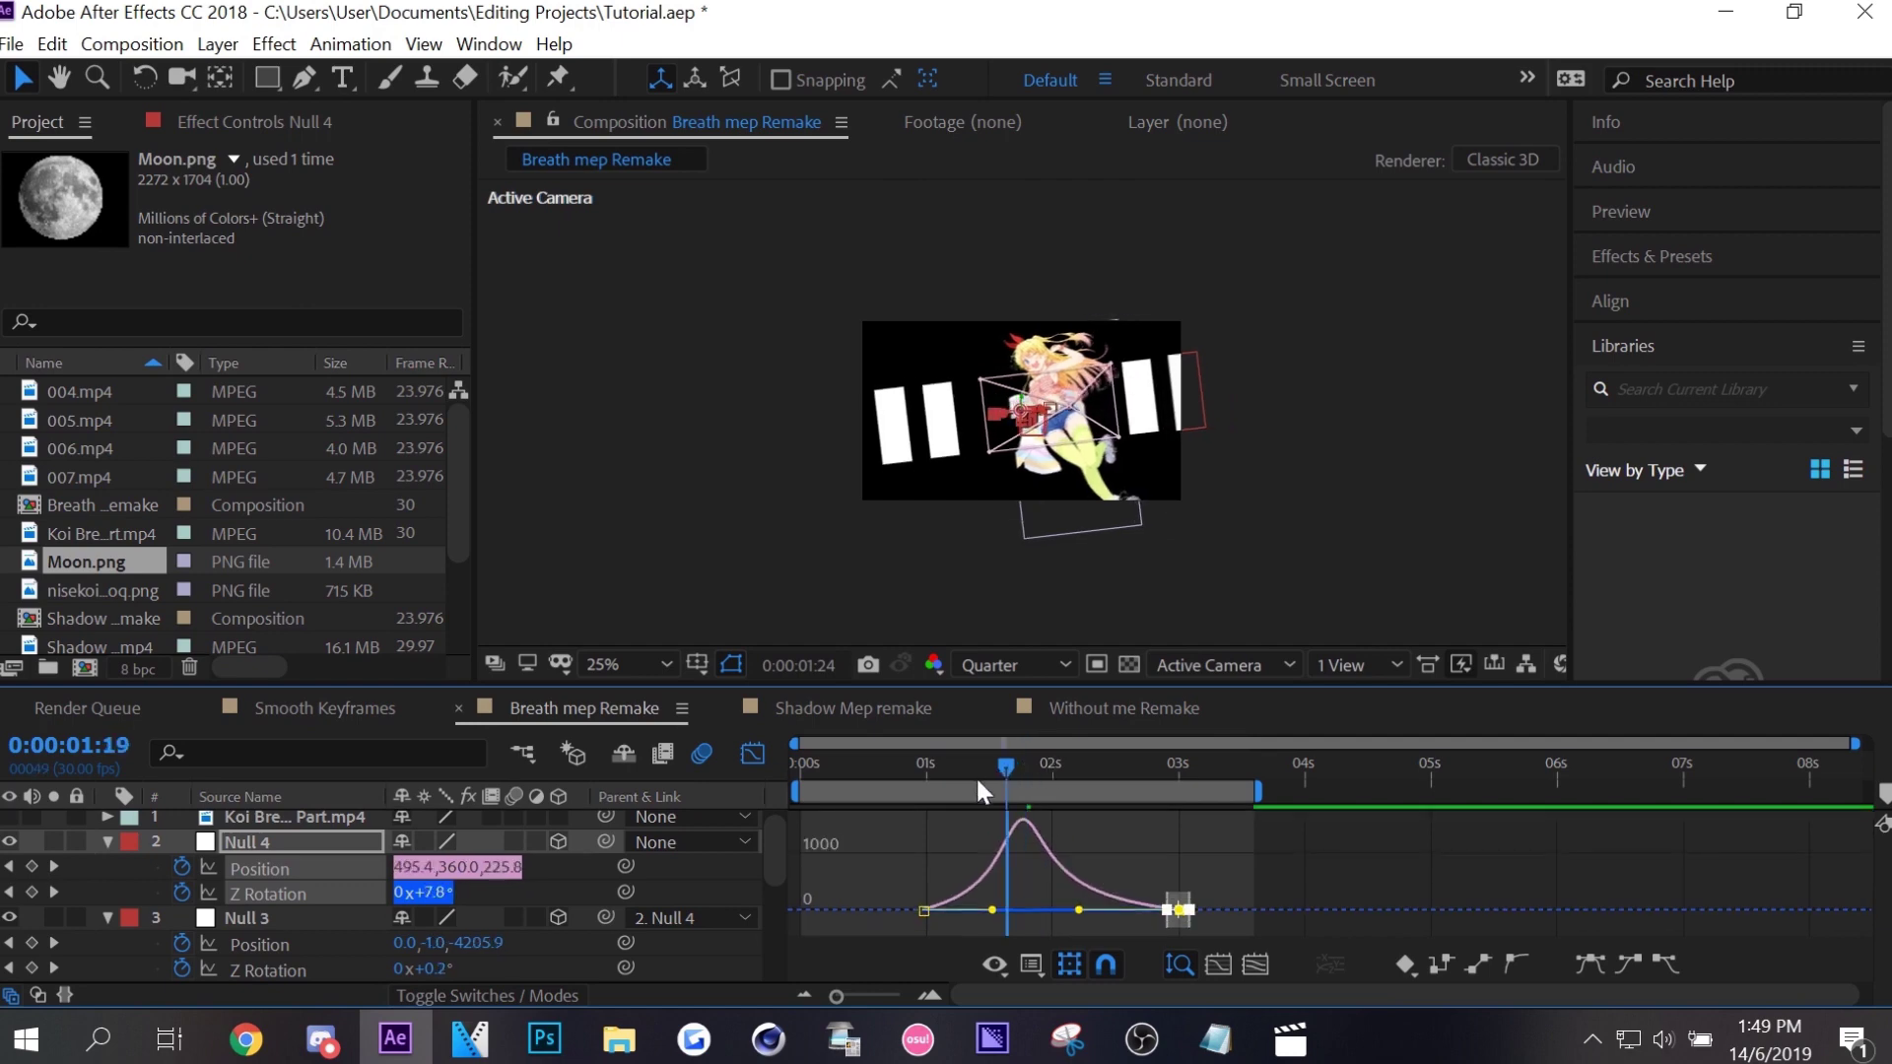
pyautogui.press('space')
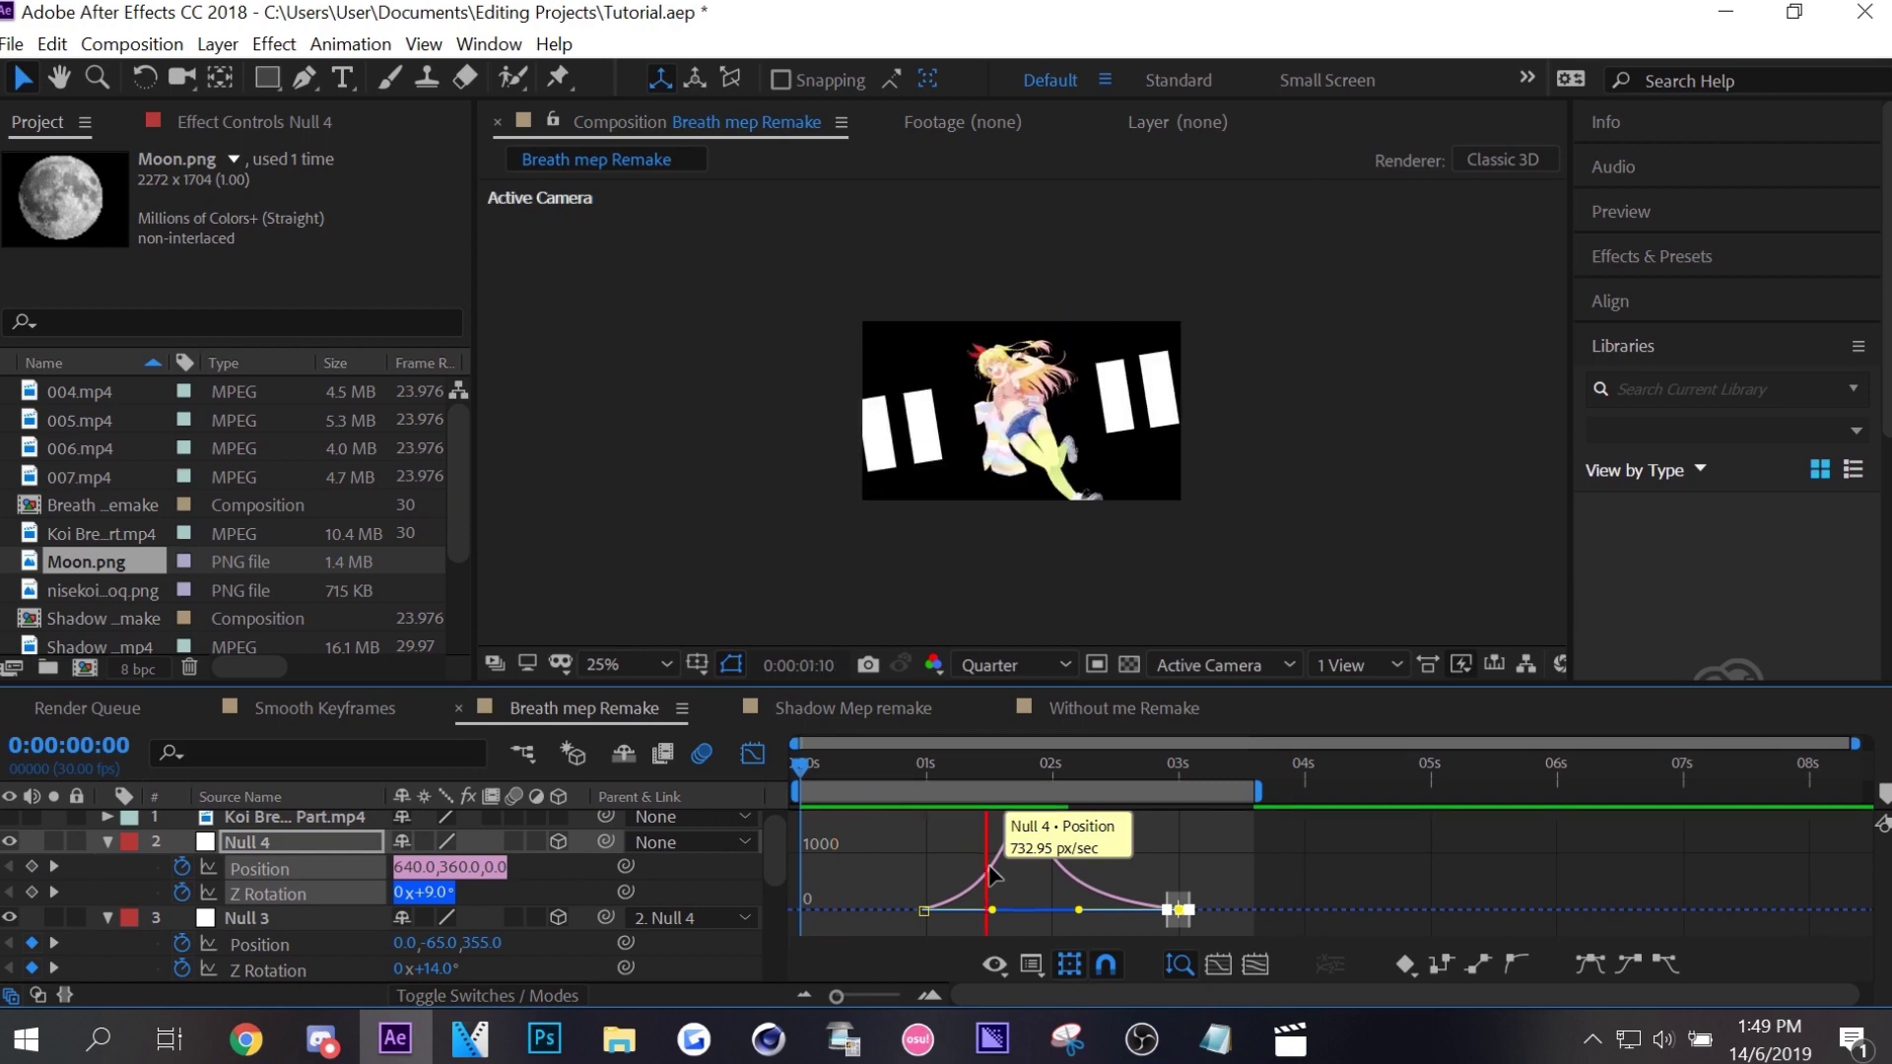
pyautogui.moveTo(1096, 766); pyautogui.dragTo(1062, 770)
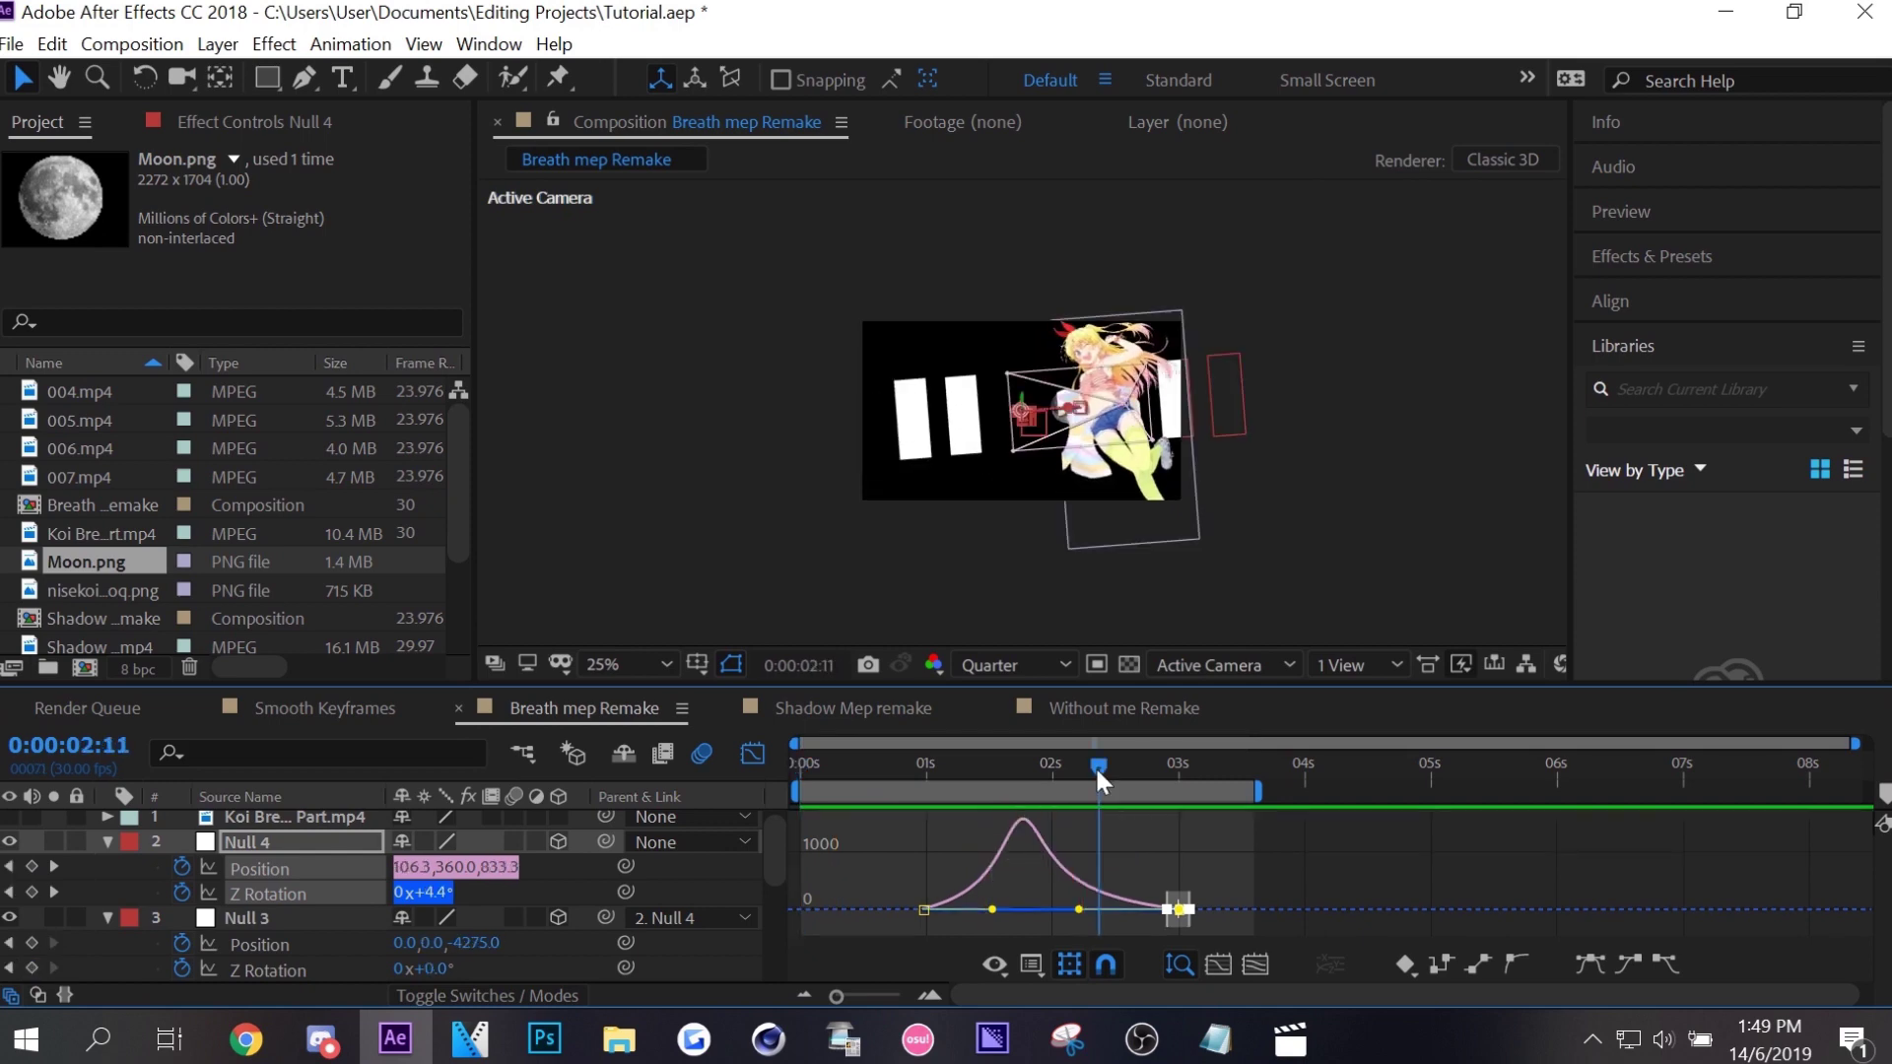
# Add a 3D Null 5 and make it the parent of Null 4.
pyautogui.click(753, 754)
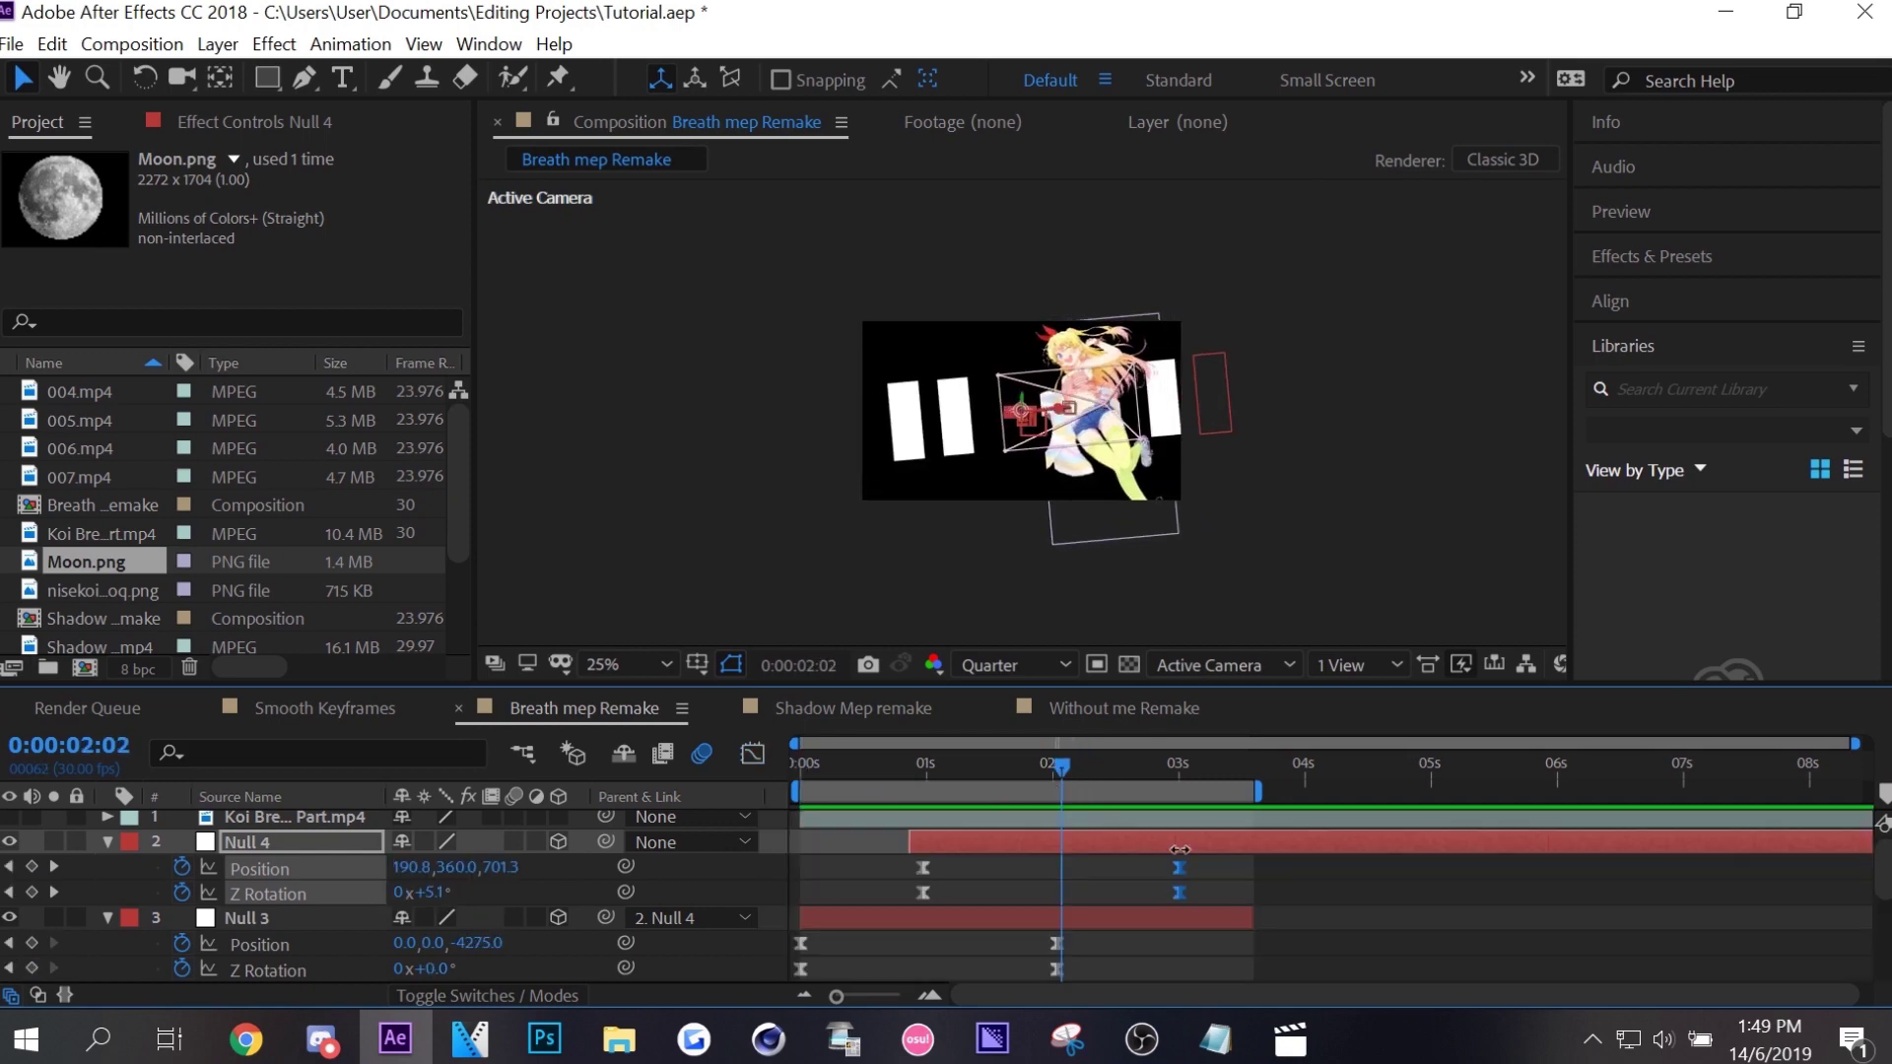
pyautogui.click(1329, 844)
pyautogui.hotkey('ctrl', 'alt', 'shift', 'y')
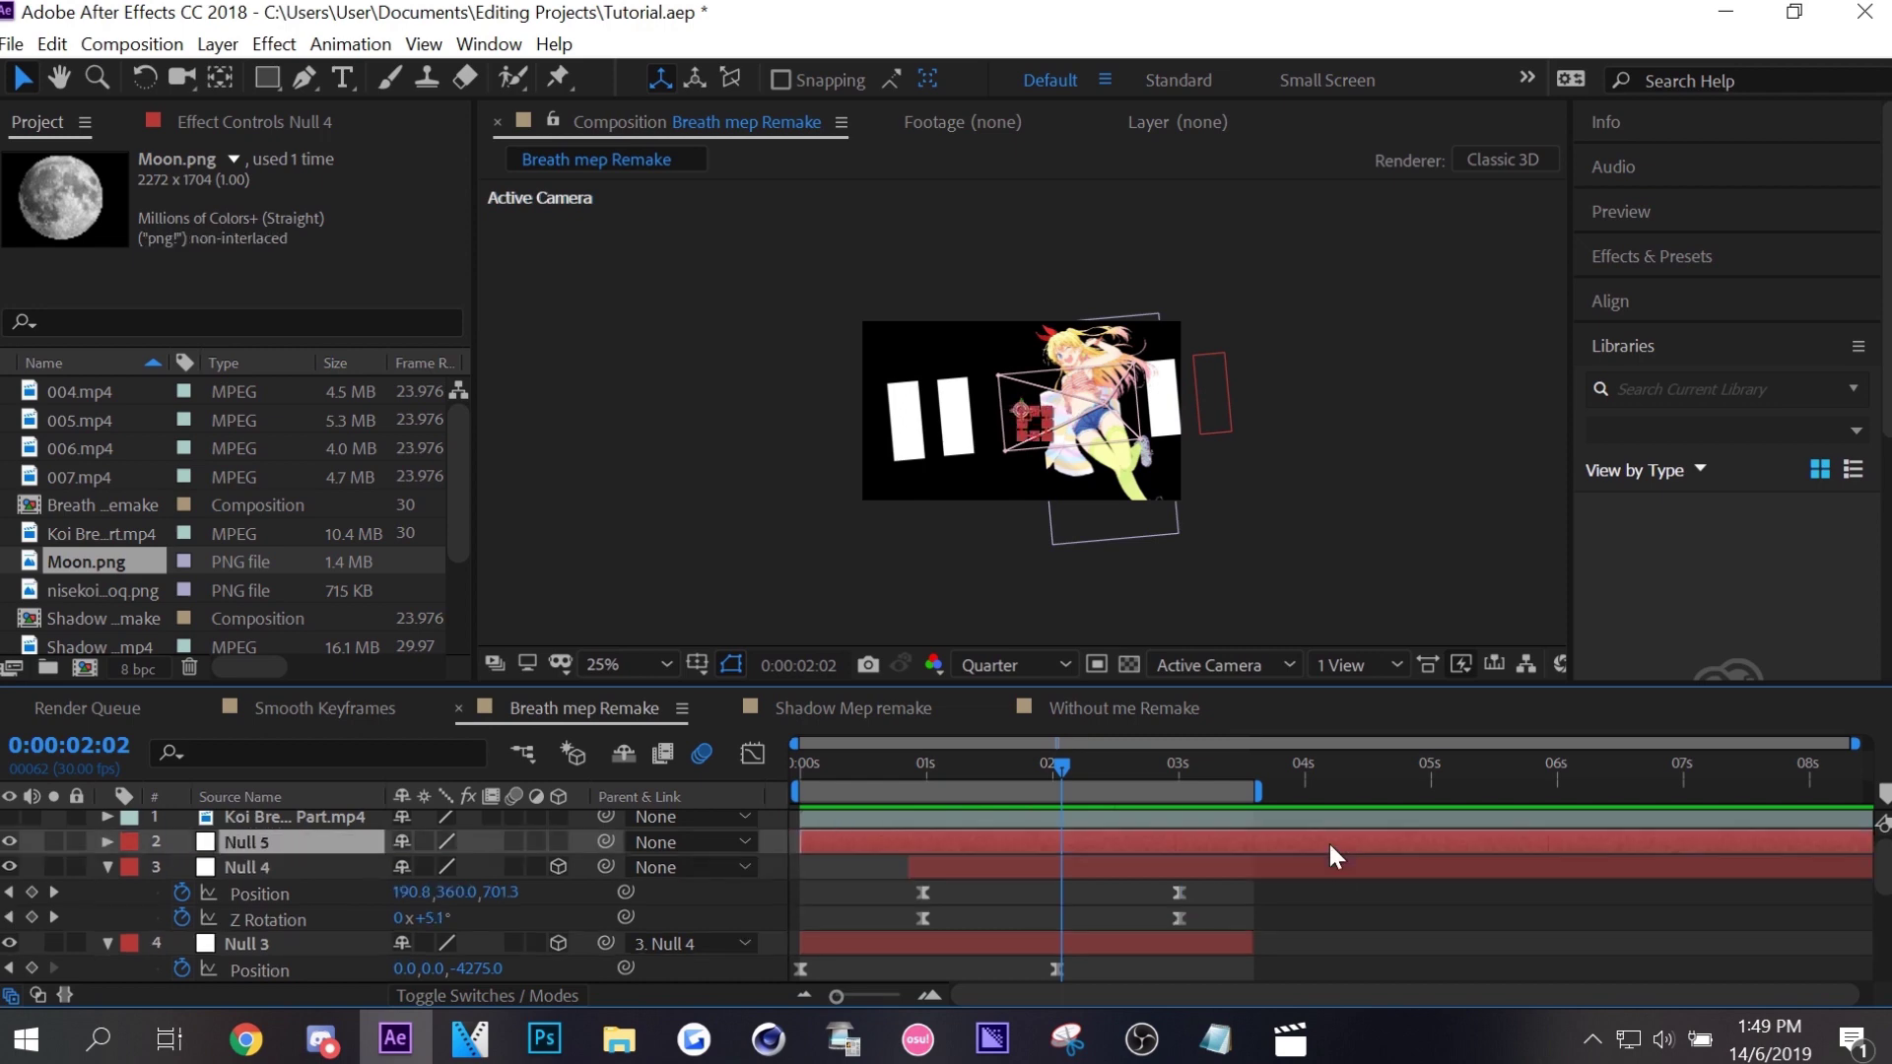
pyautogui.click(558, 842)
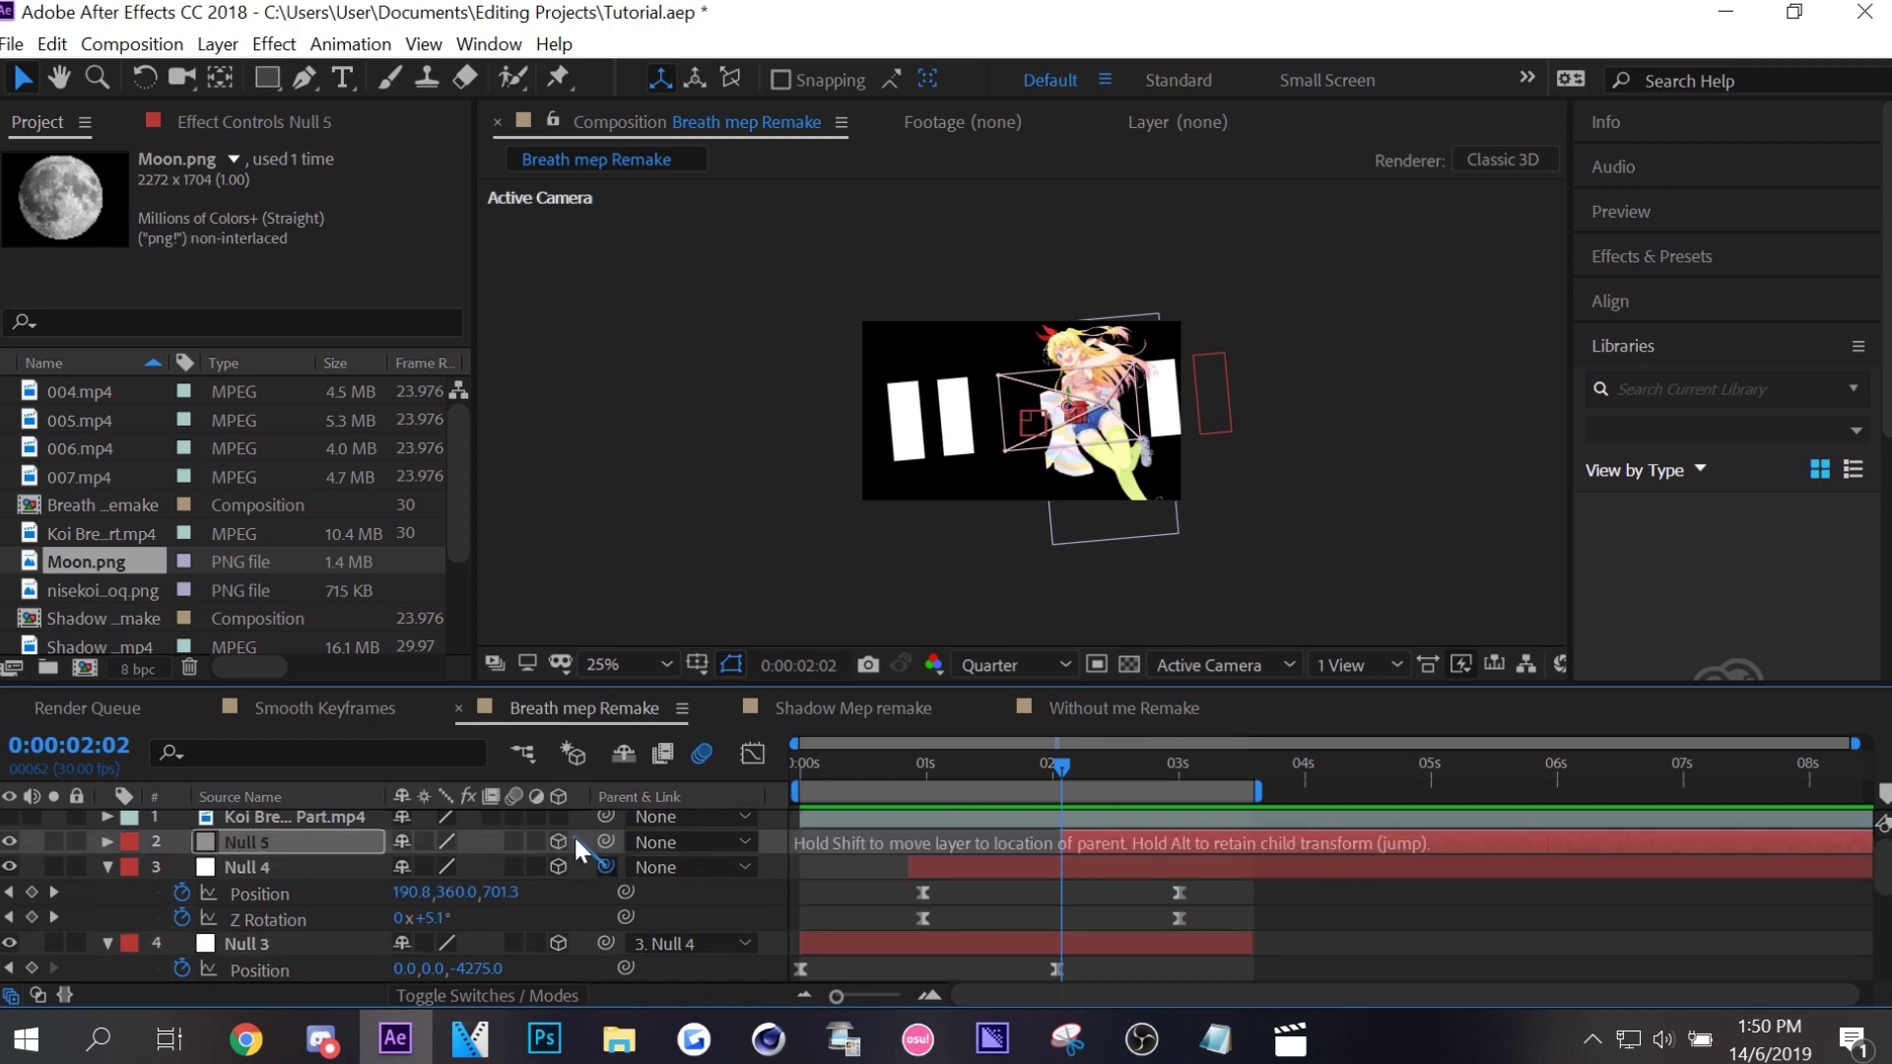
pyautogui.moveTo(606, 866); pyautogui.dragTo(246, 842)
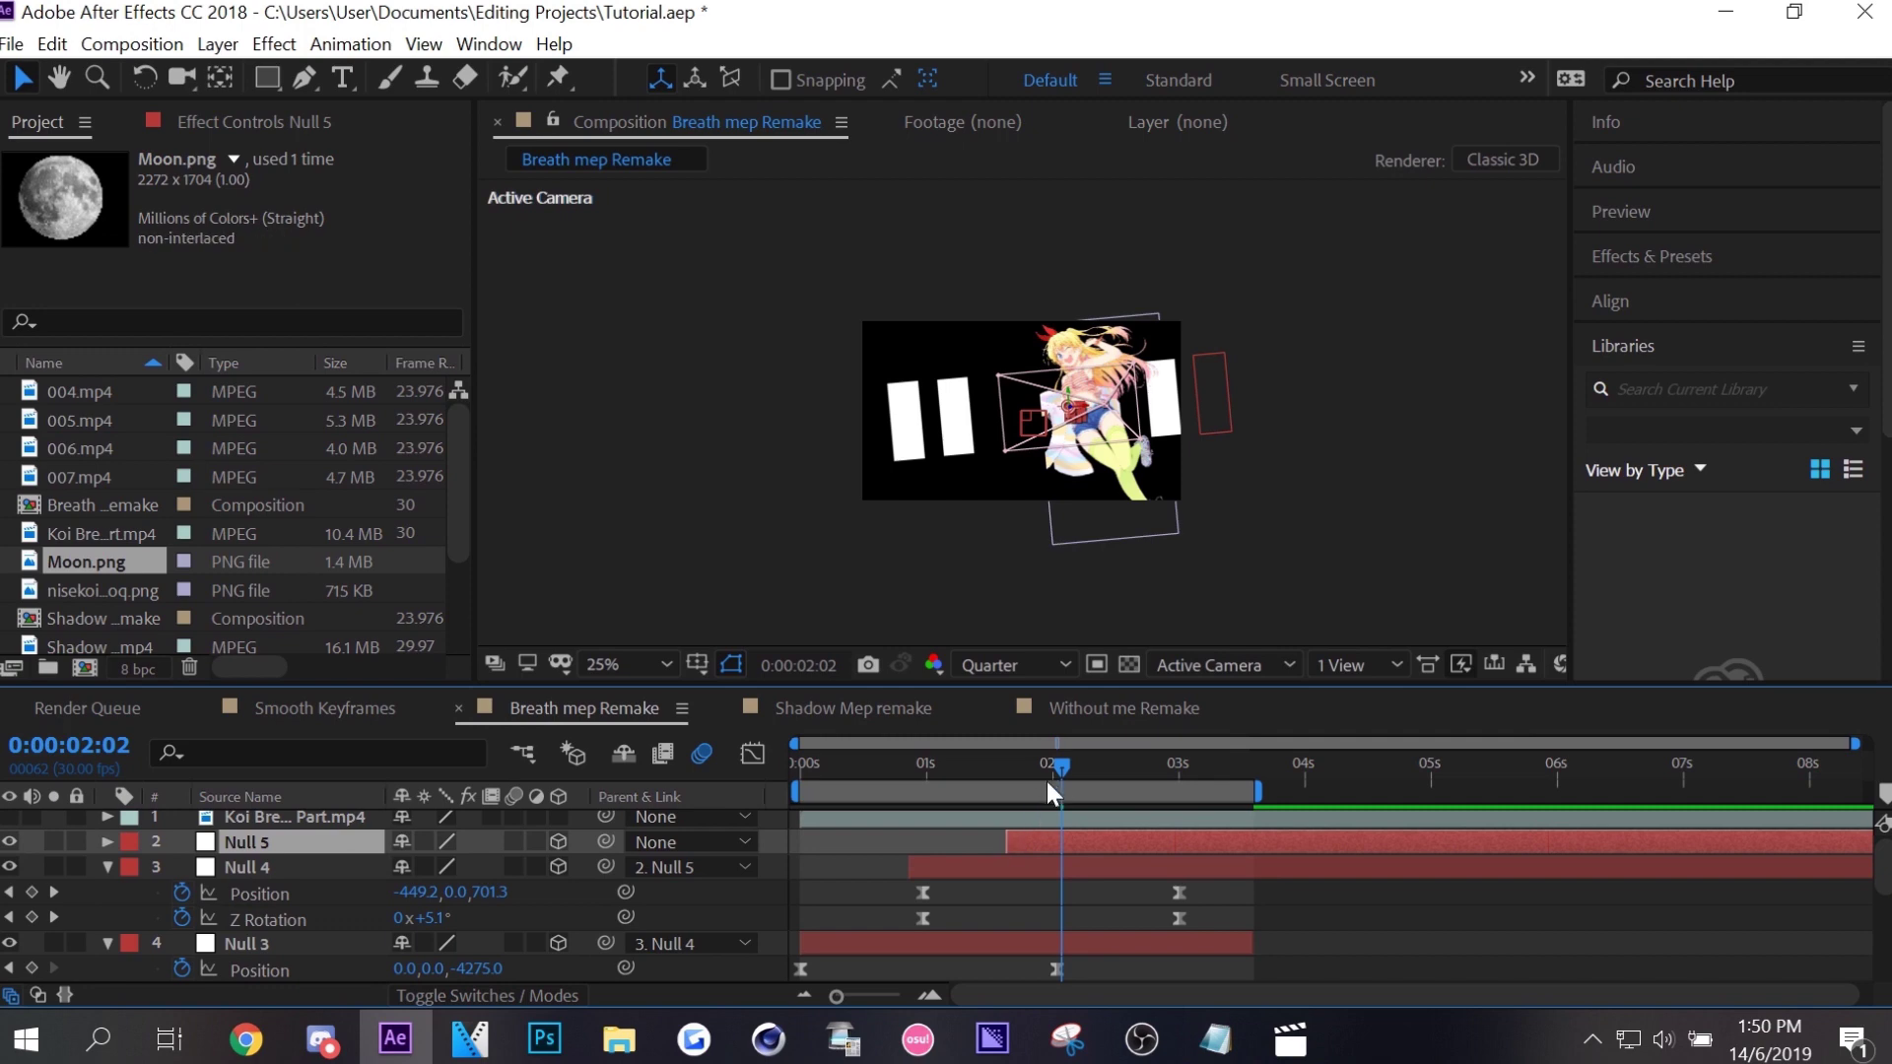
# Keyframe Null 5's Position and Z Rotation, drifting right and deeper by 0:00:03:17, with Easy Ease.
pyautogui.press('i')
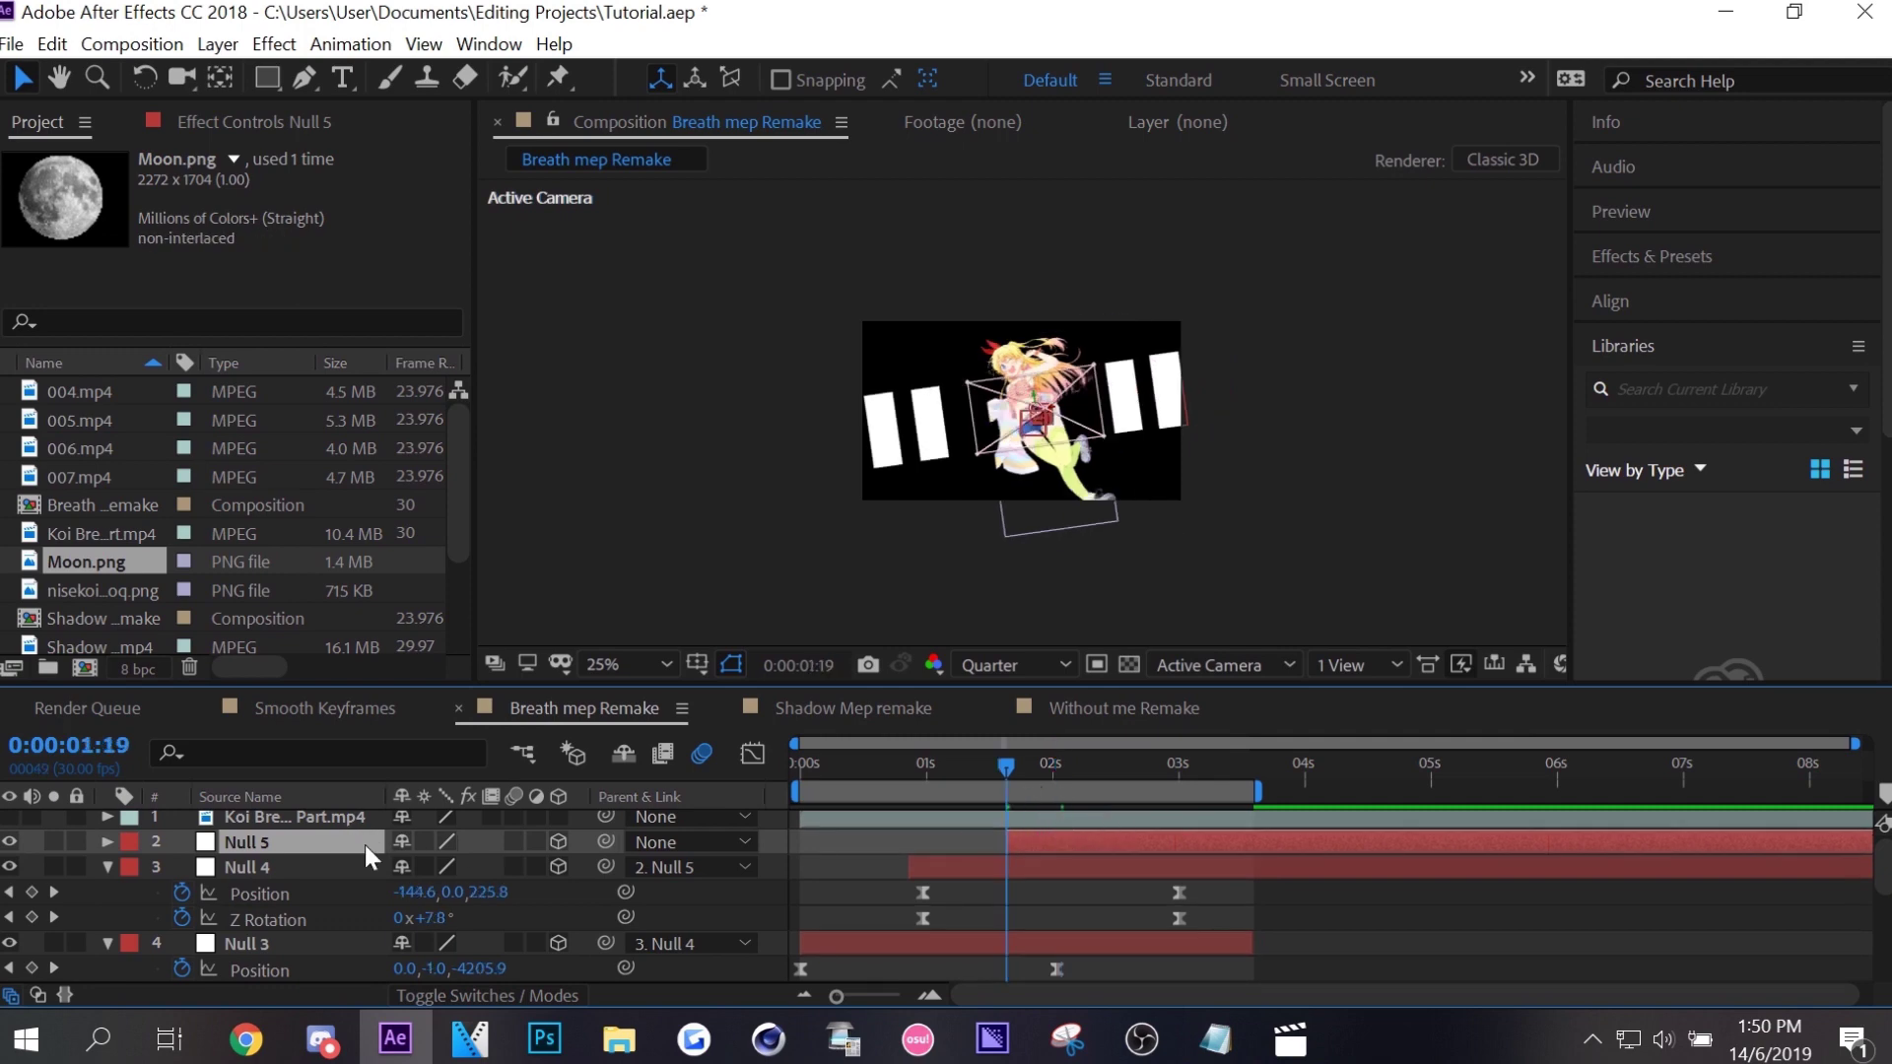
pyautogui.press('p')
pyautogui.press('r')
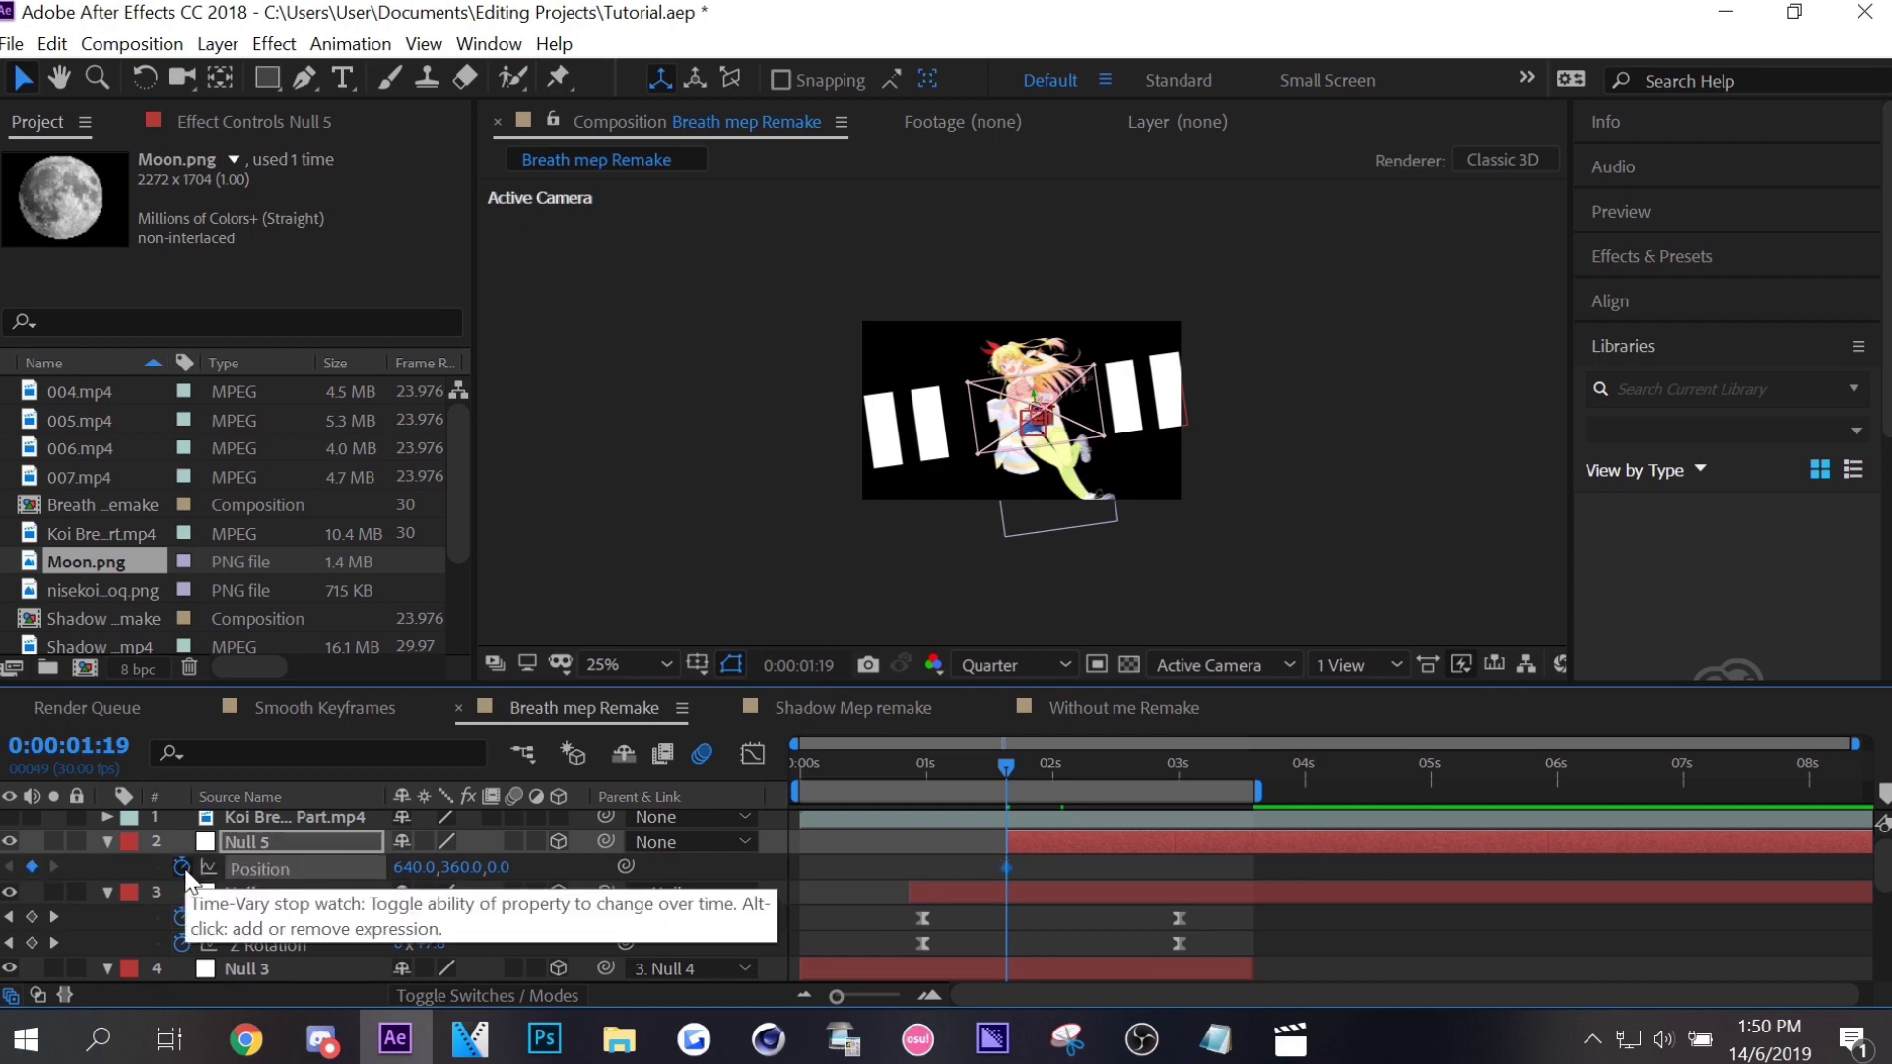
pyautogui.hotkey('alt', 'shift', 'r')
pyautogui.press('u')
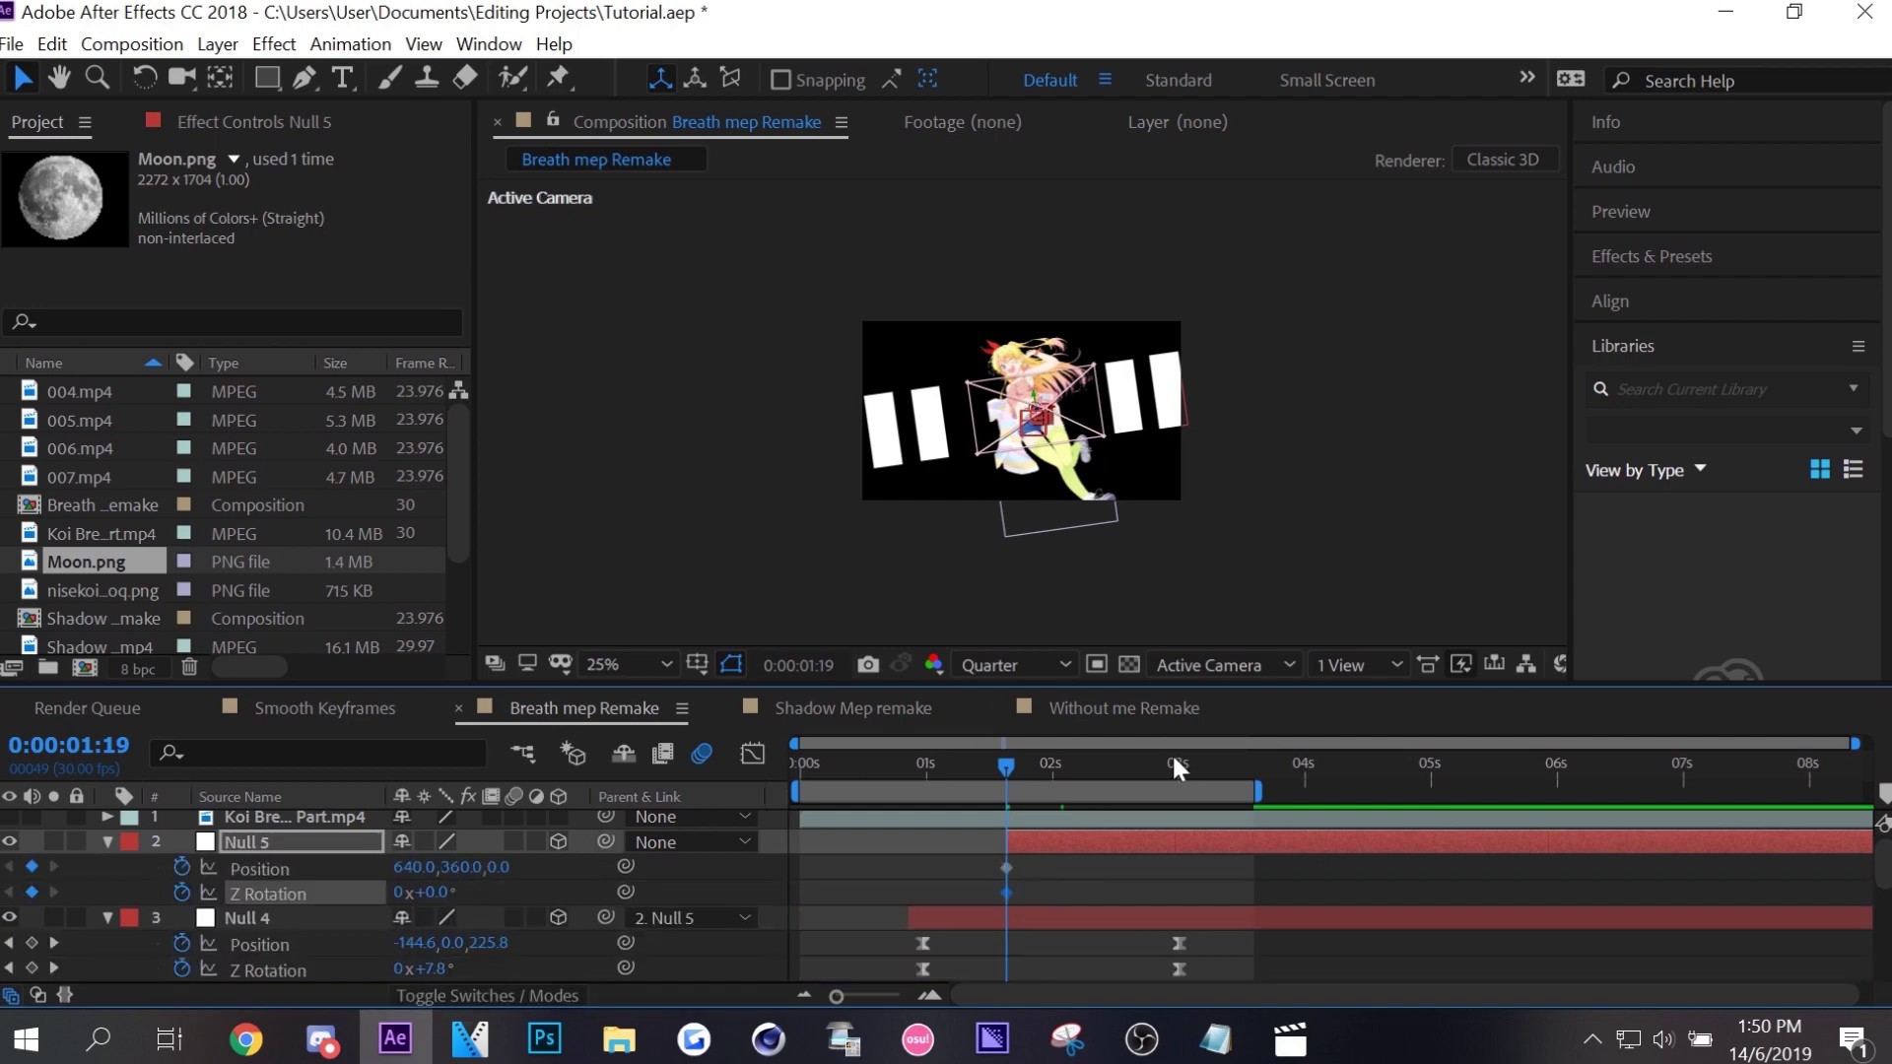
pyautogui.click(1248, 765)
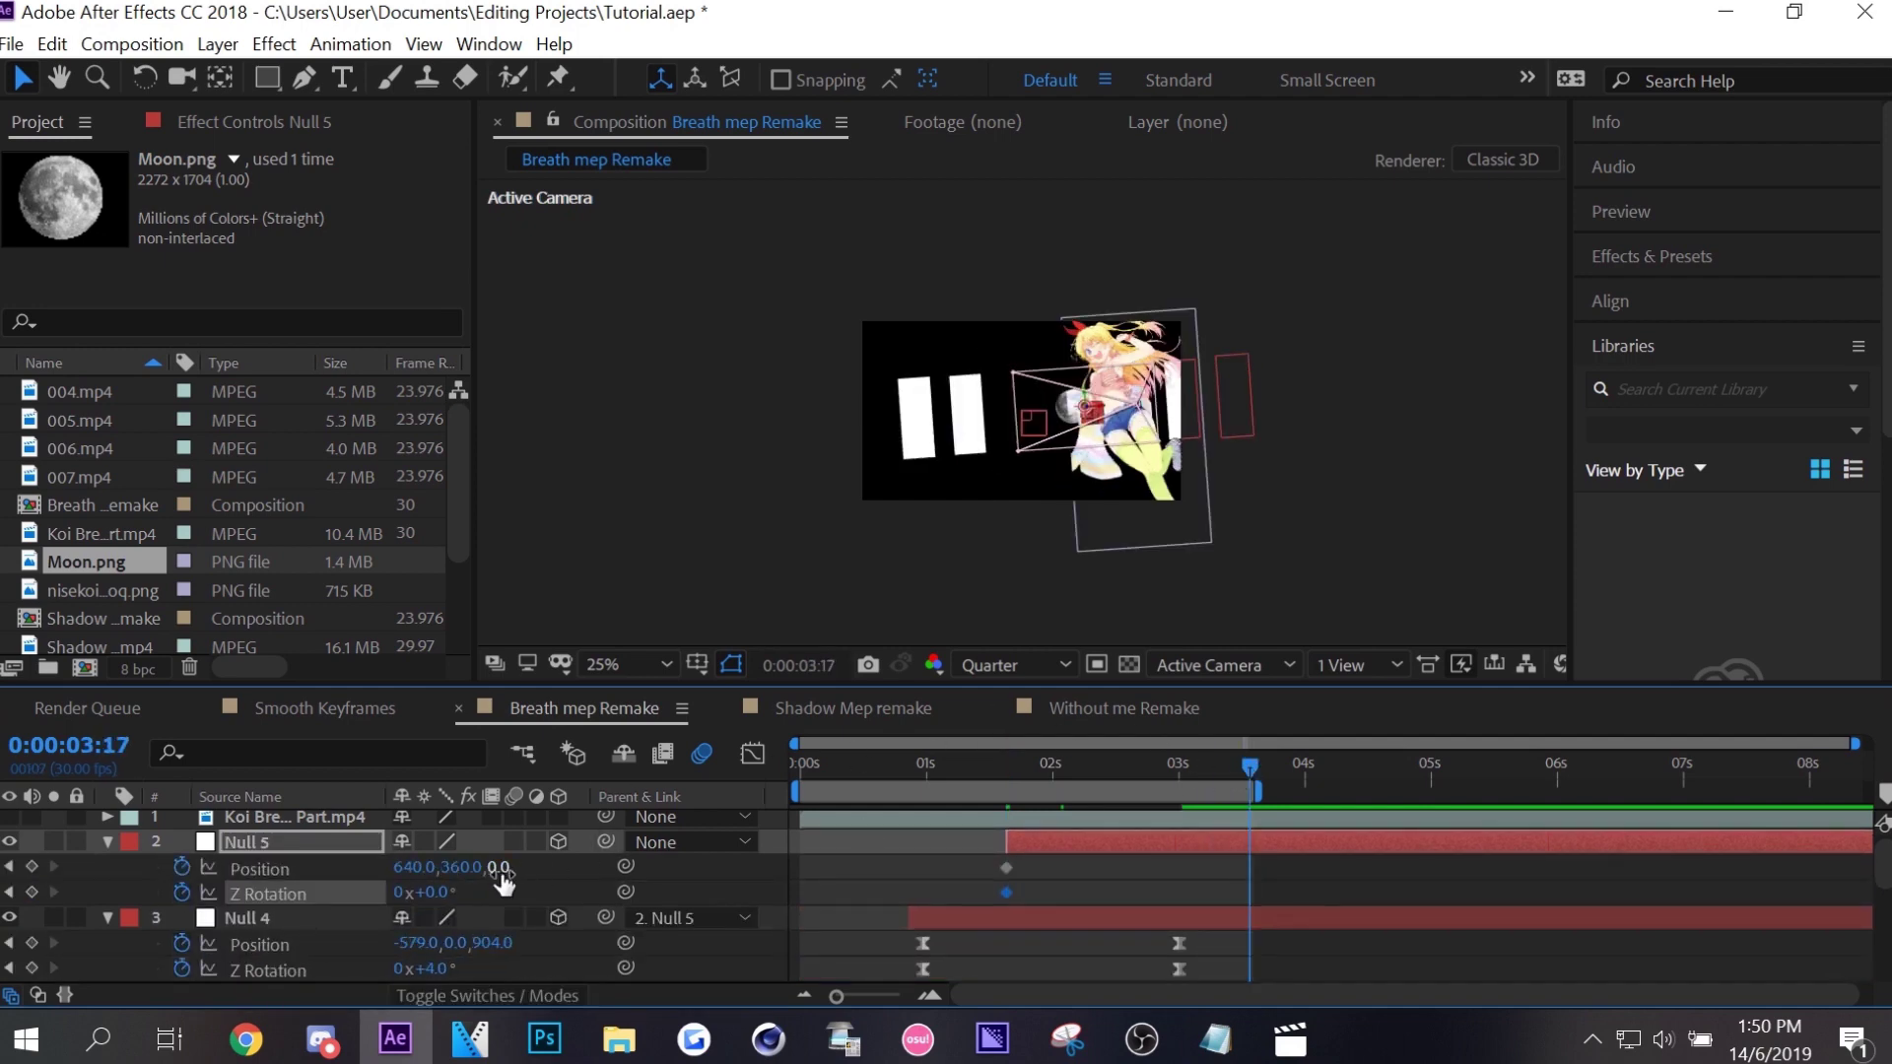
pyautogui.moveTo(499, 869)
pyautogui.mouseDown()
pyautogui.moveTo(437, 905)
pyautogui.moveTo(1675, 828)
pyautogui.mouseUp()
pyautogui.click(1295, 877)
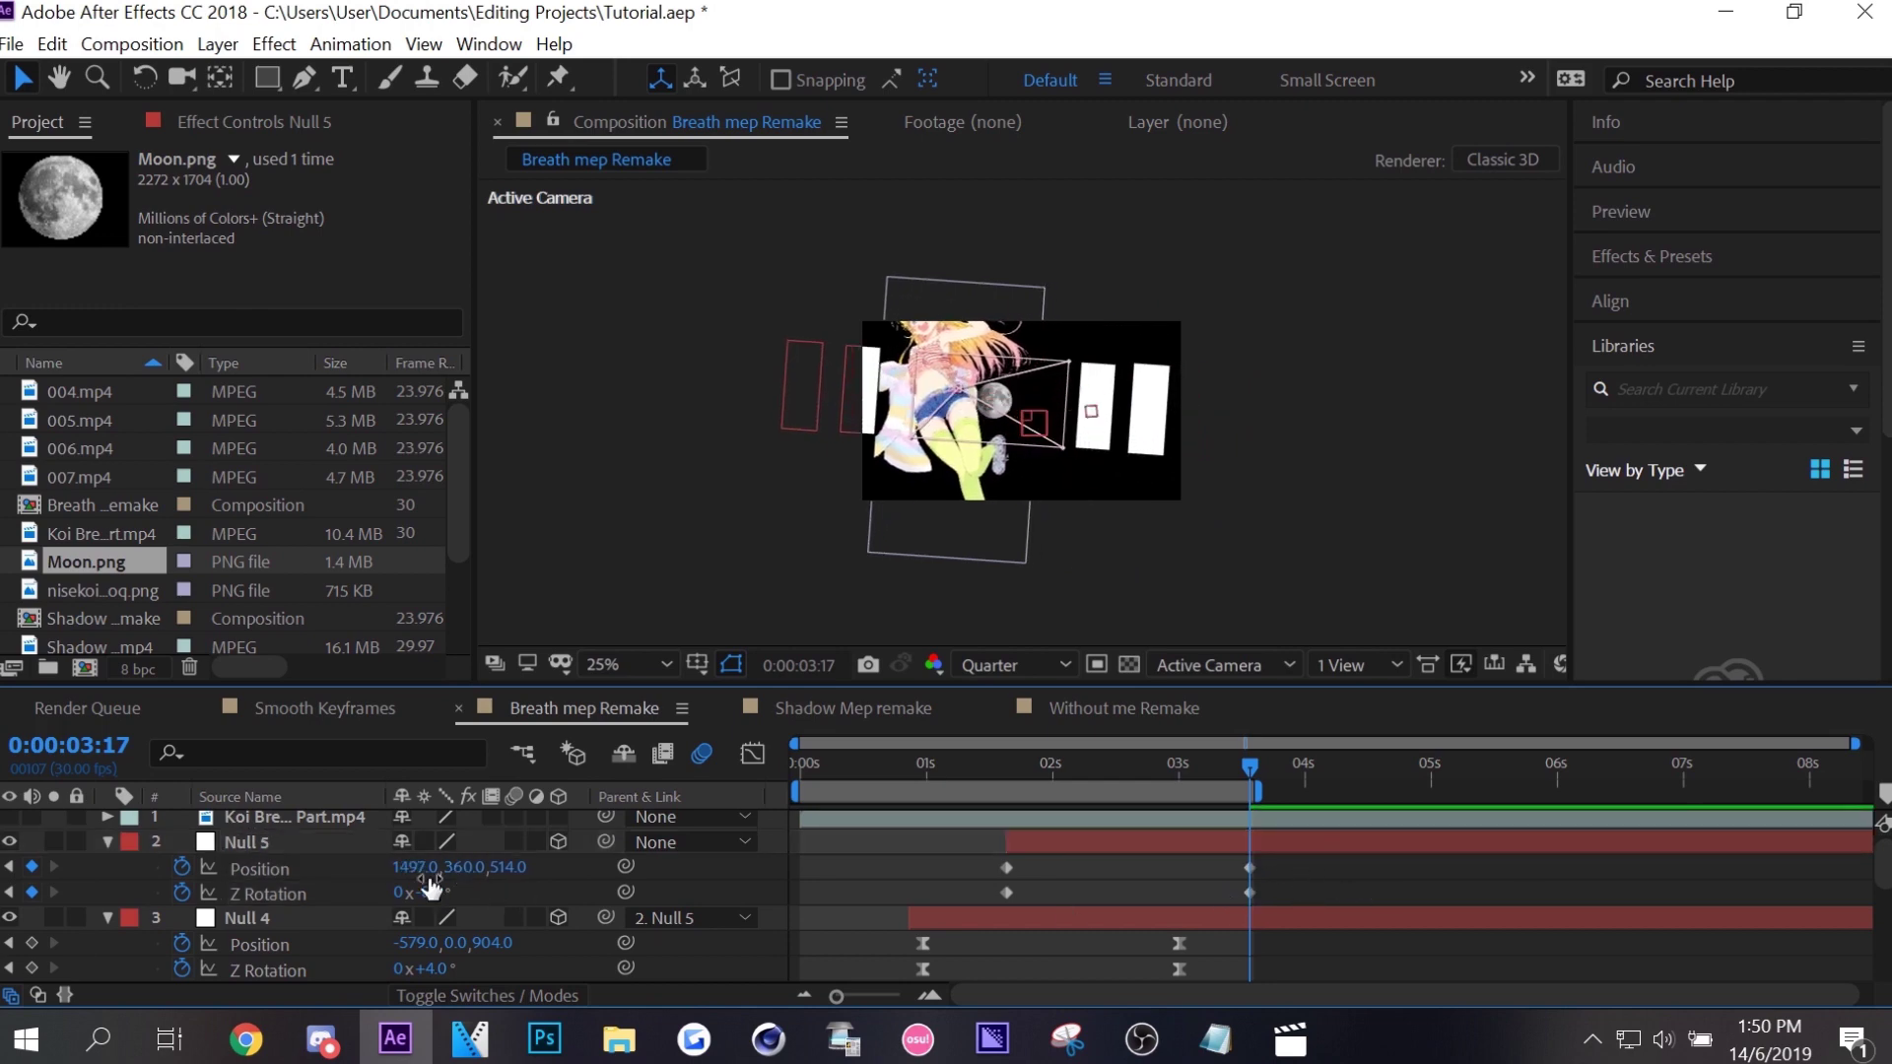
pyautogui.moveTo(431, 885)
pyautogui.mouseDown()
pyautogui.moveTo(1384, 862)
pyautogui.moveTo(1194, 901)
pyautogui.moveTo(1157, 873)
pyautogui.moveTo(1313, 873)
pyautogui.mouseUp()
pyautogui.press('F9')
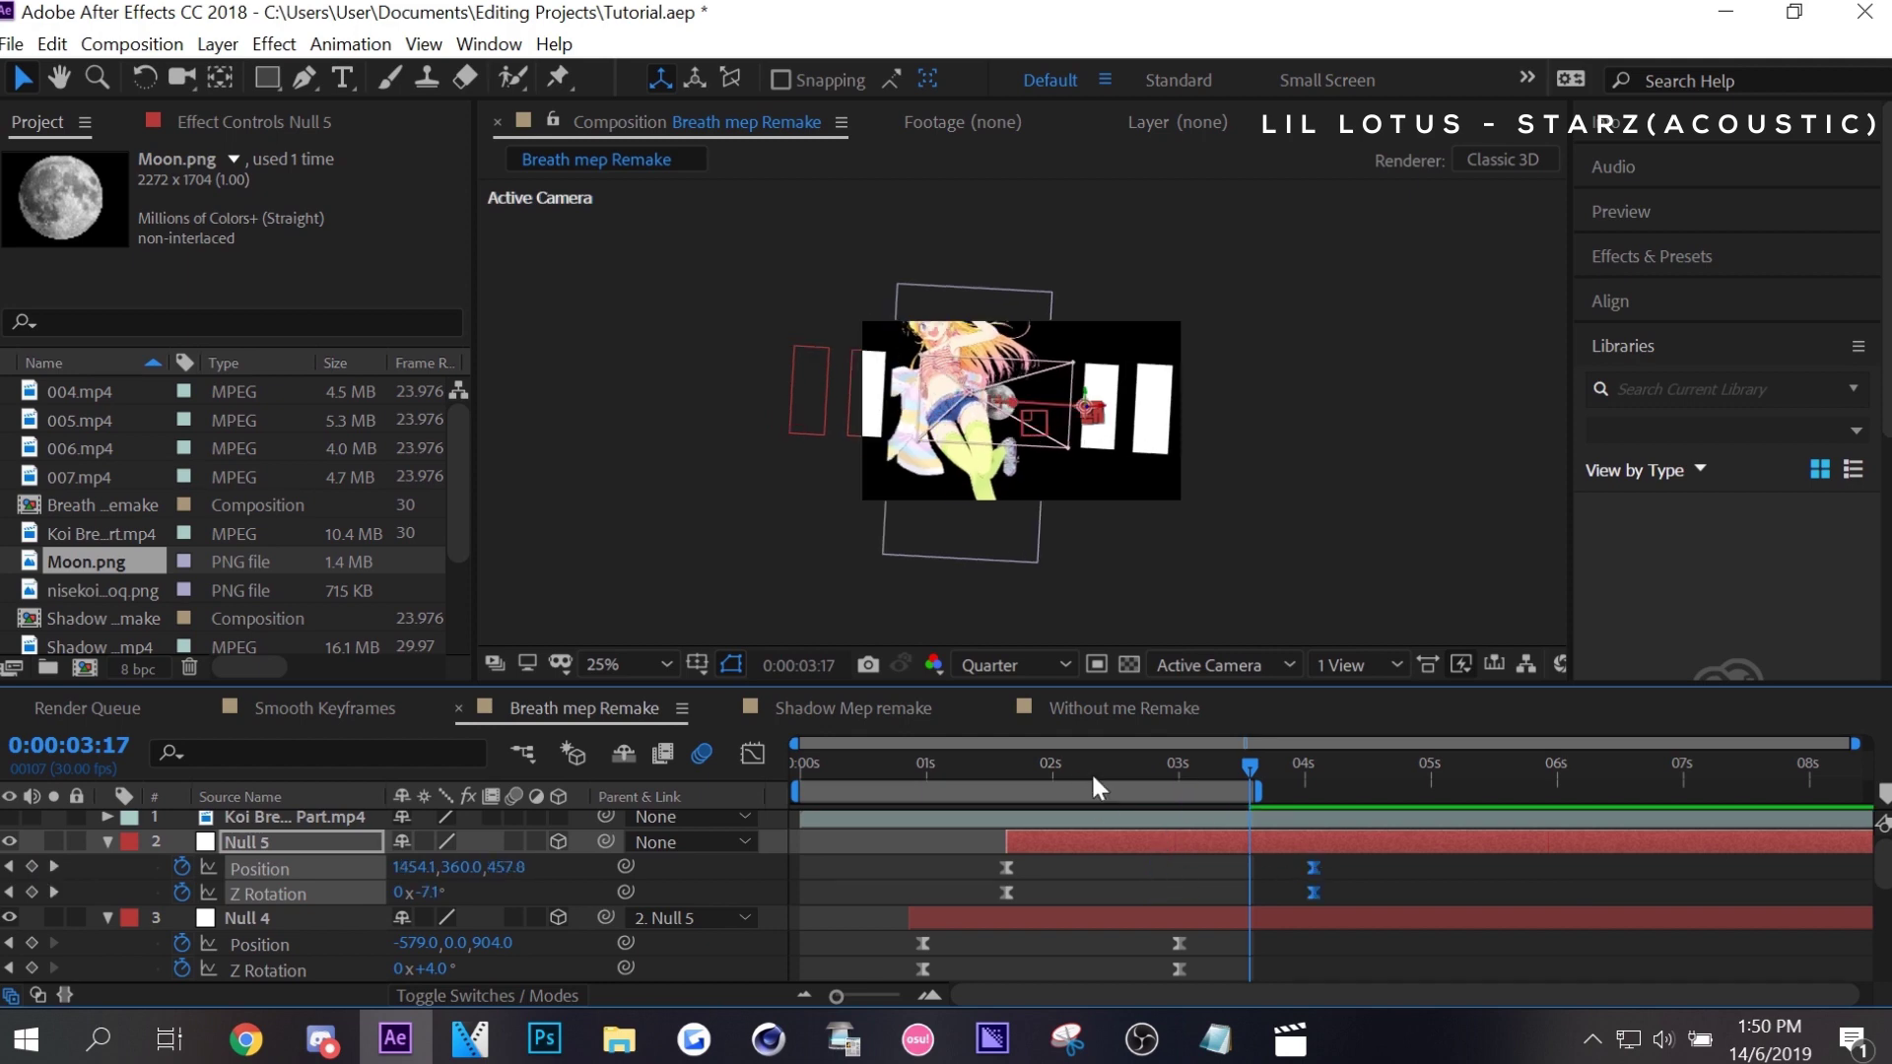
# Lengthen Null 5's easing influence, the last key to about 83%, then add Null 6.
pyautogui.click(1128, 764)
pyautogui.click(752, 753)
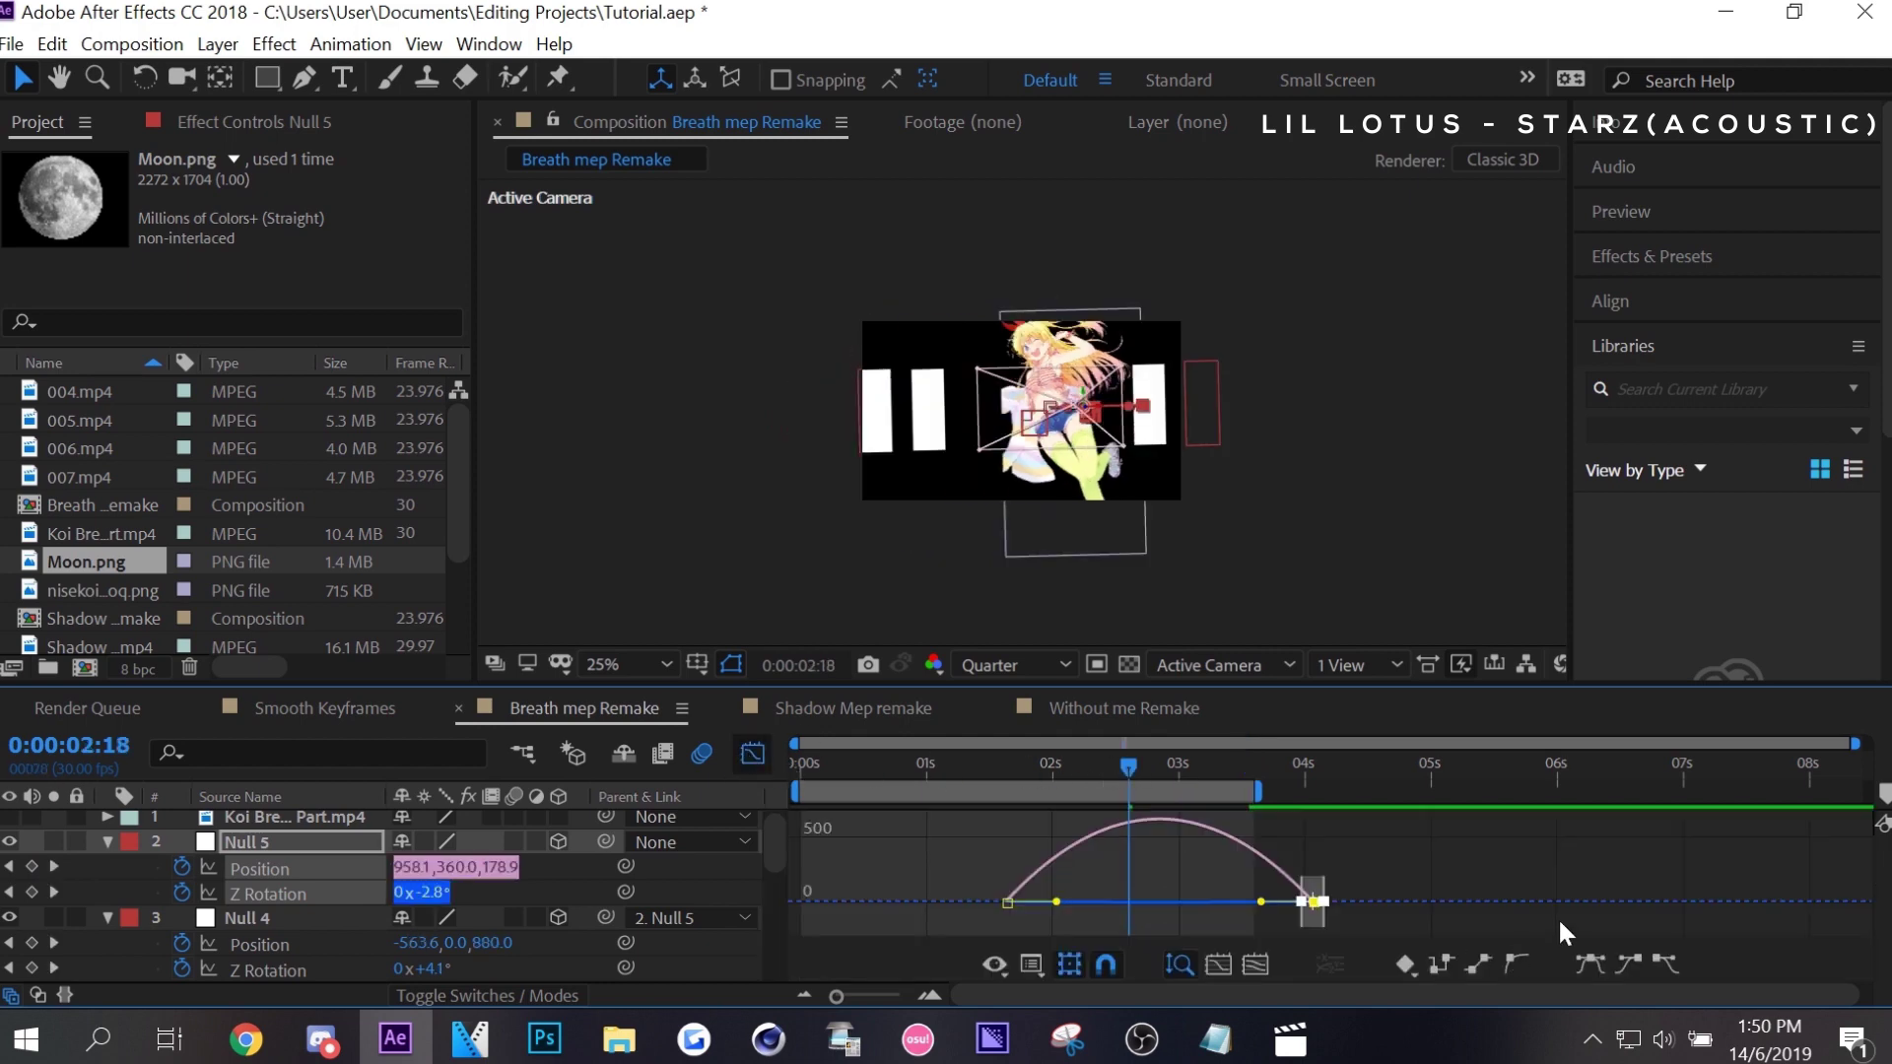
pyautogui.press('F9')
pyautogui.moveTo(1211, 923)
pyautogui.mouseDown()
pyautogui.moveTo(1022, 907)
pyautogui.moveTo(1102, 908)
pyautogui.mouseUp()
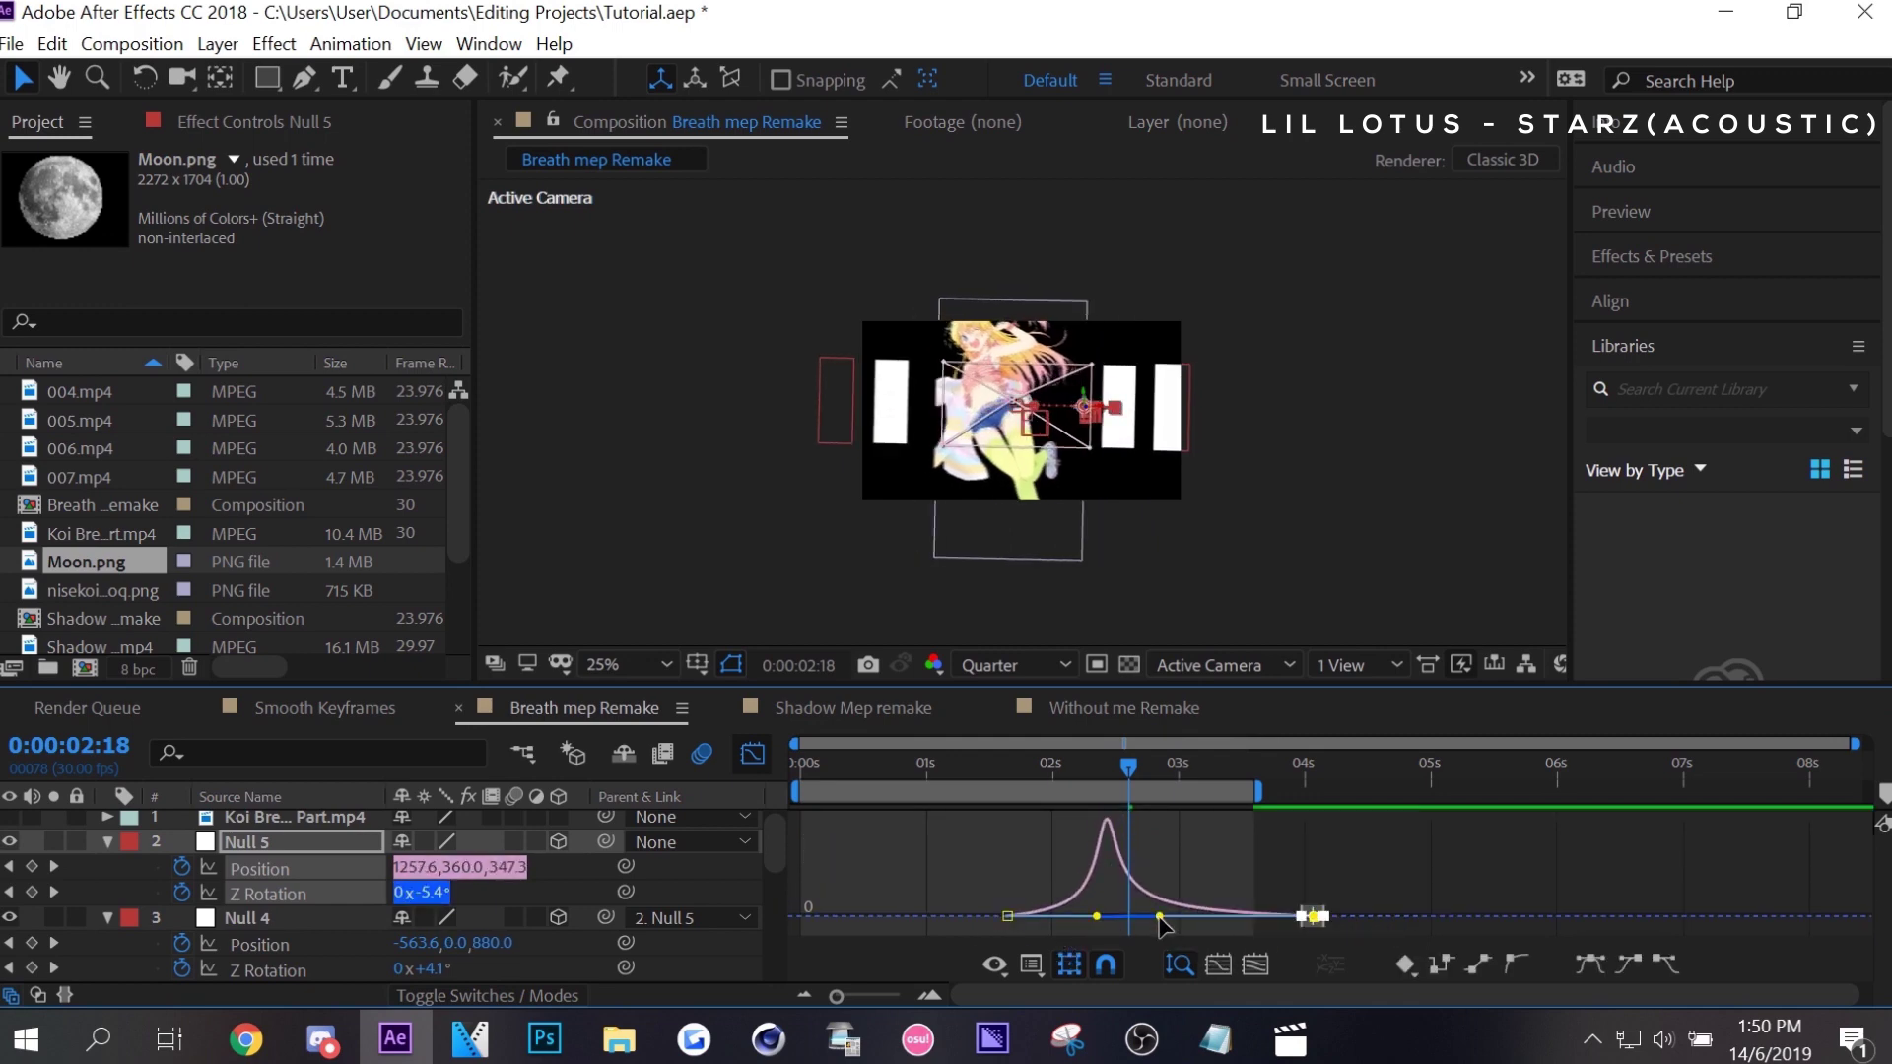
pyautogui.moveTo(1162, 919); pyautogui.dragTo(1191, 923)
pyautogui.click(753, 757)
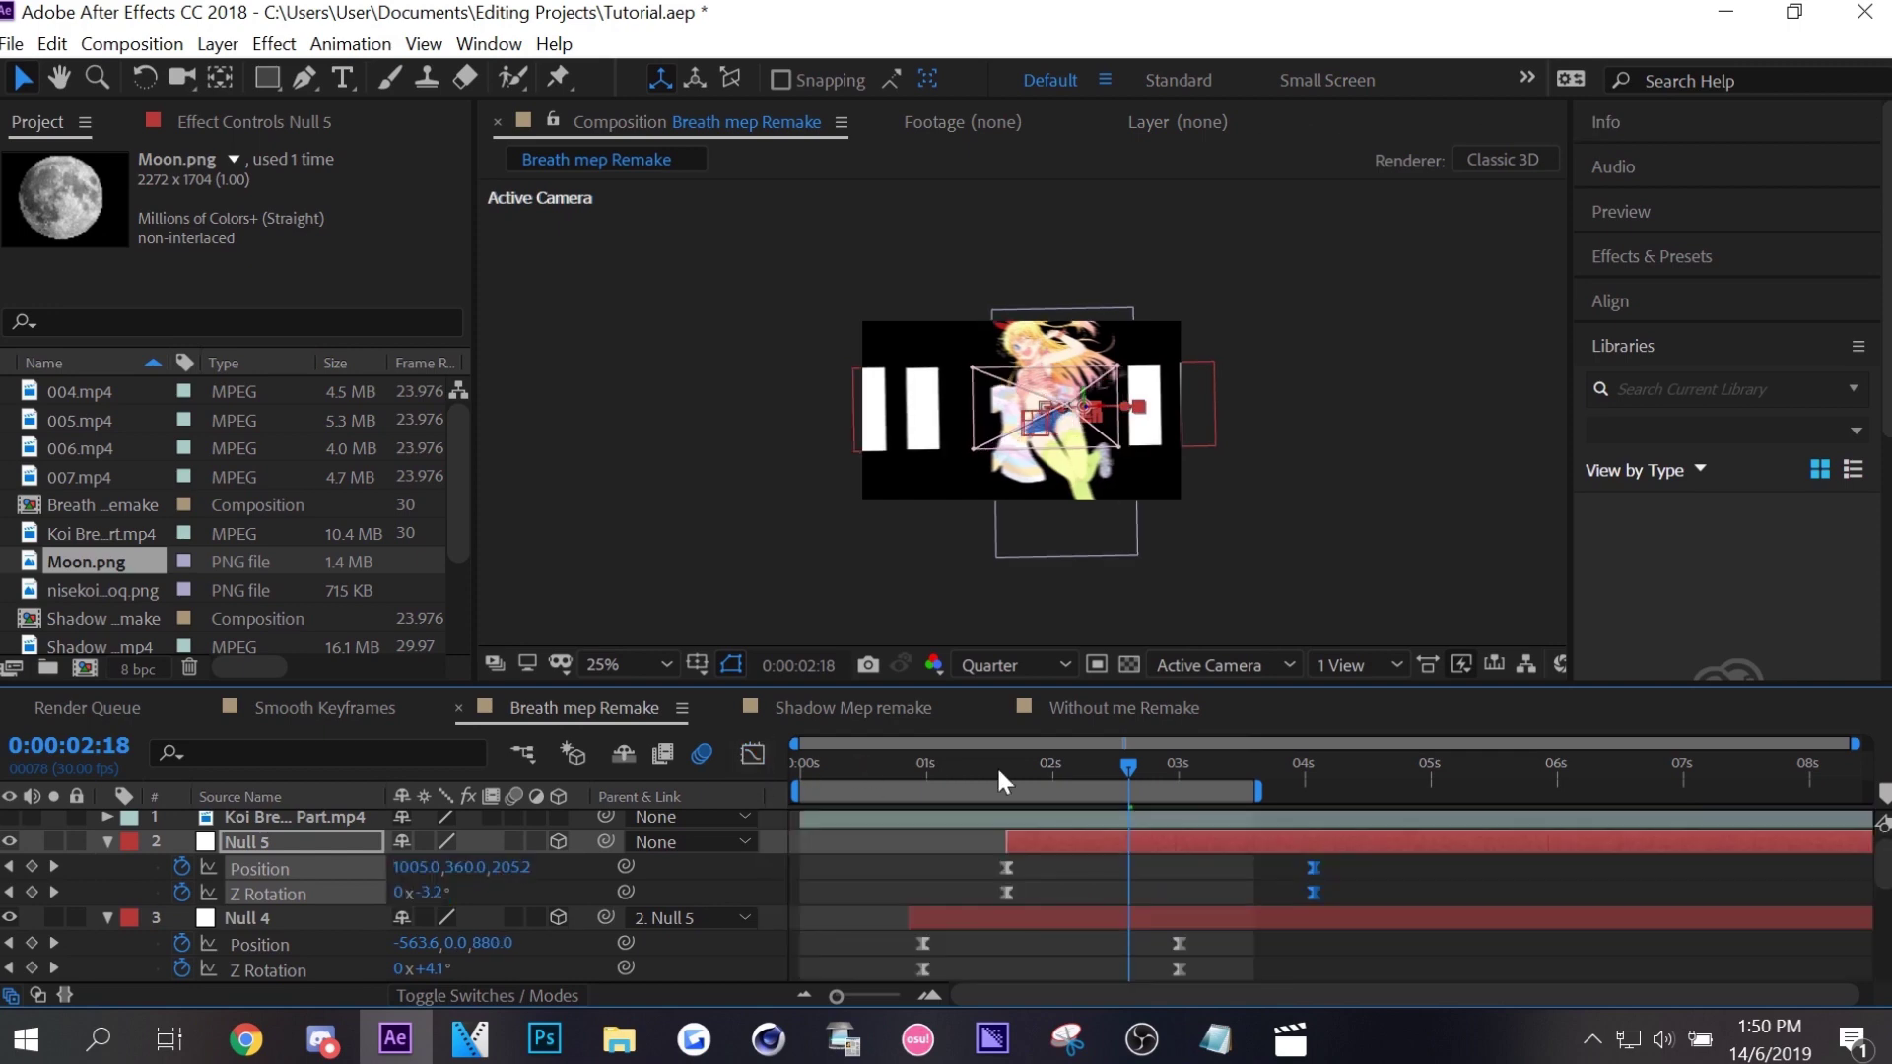
pyautogui.moveTo(1087, 789); pyautogui.dragTo(1013, 791)
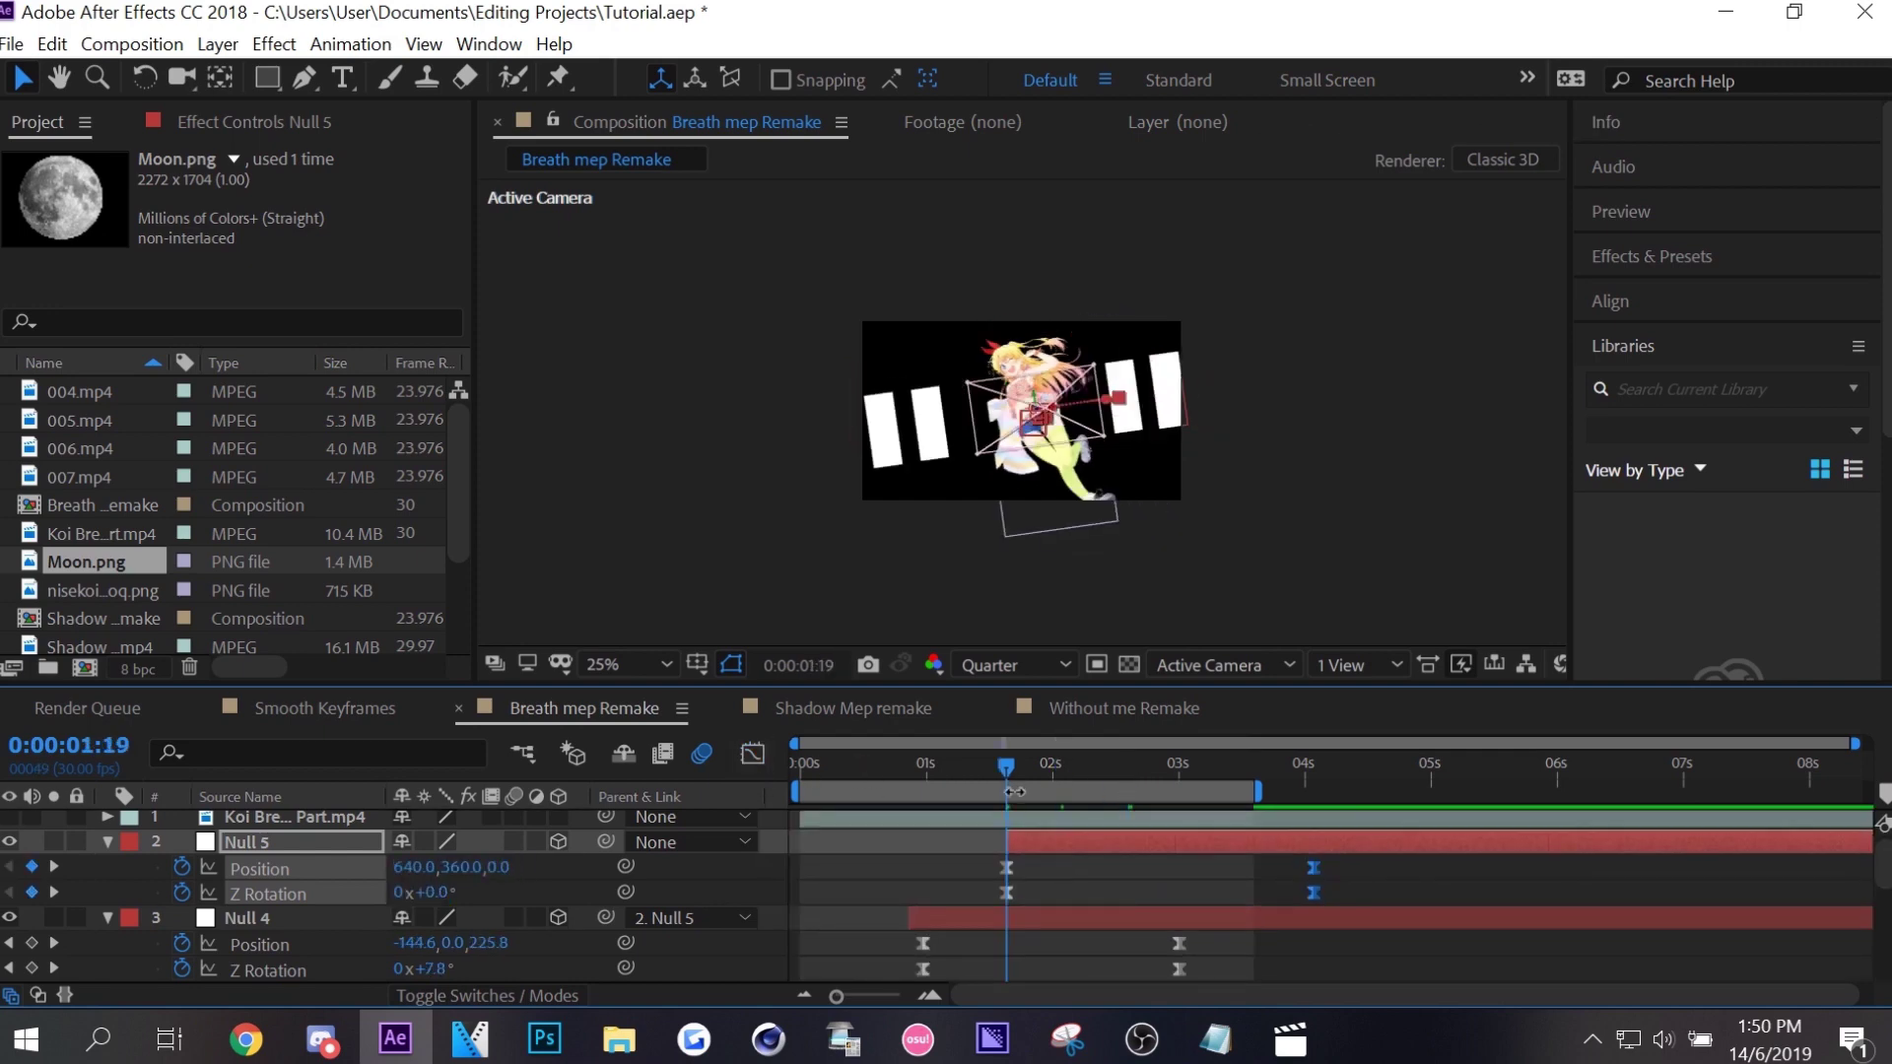
pyautogui.hotkey('ctrl', 'alt', 'shift', 'y')
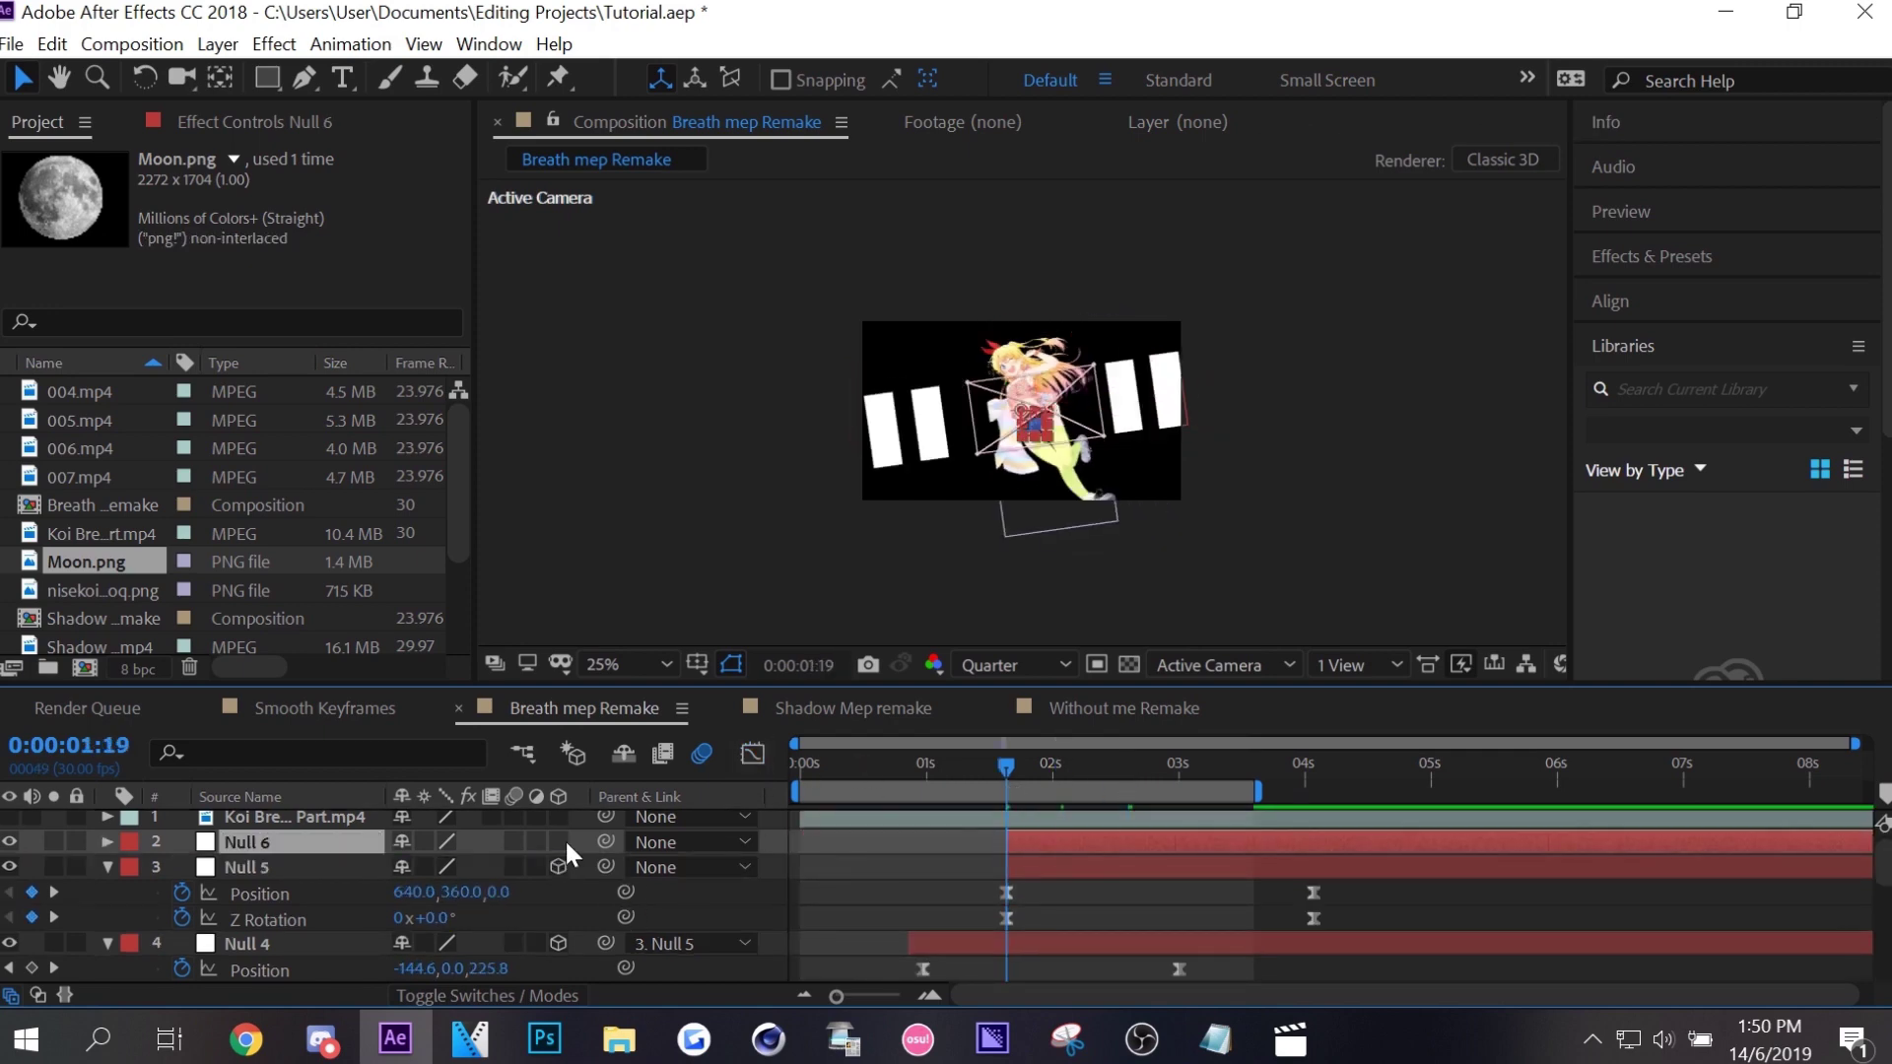
# Parent Null 5 to Null 6 and trim both nulls to end at 0:00:03:17.
pyautogui.moveTo(605, 867); pyautogui.dragTo(576, 844)
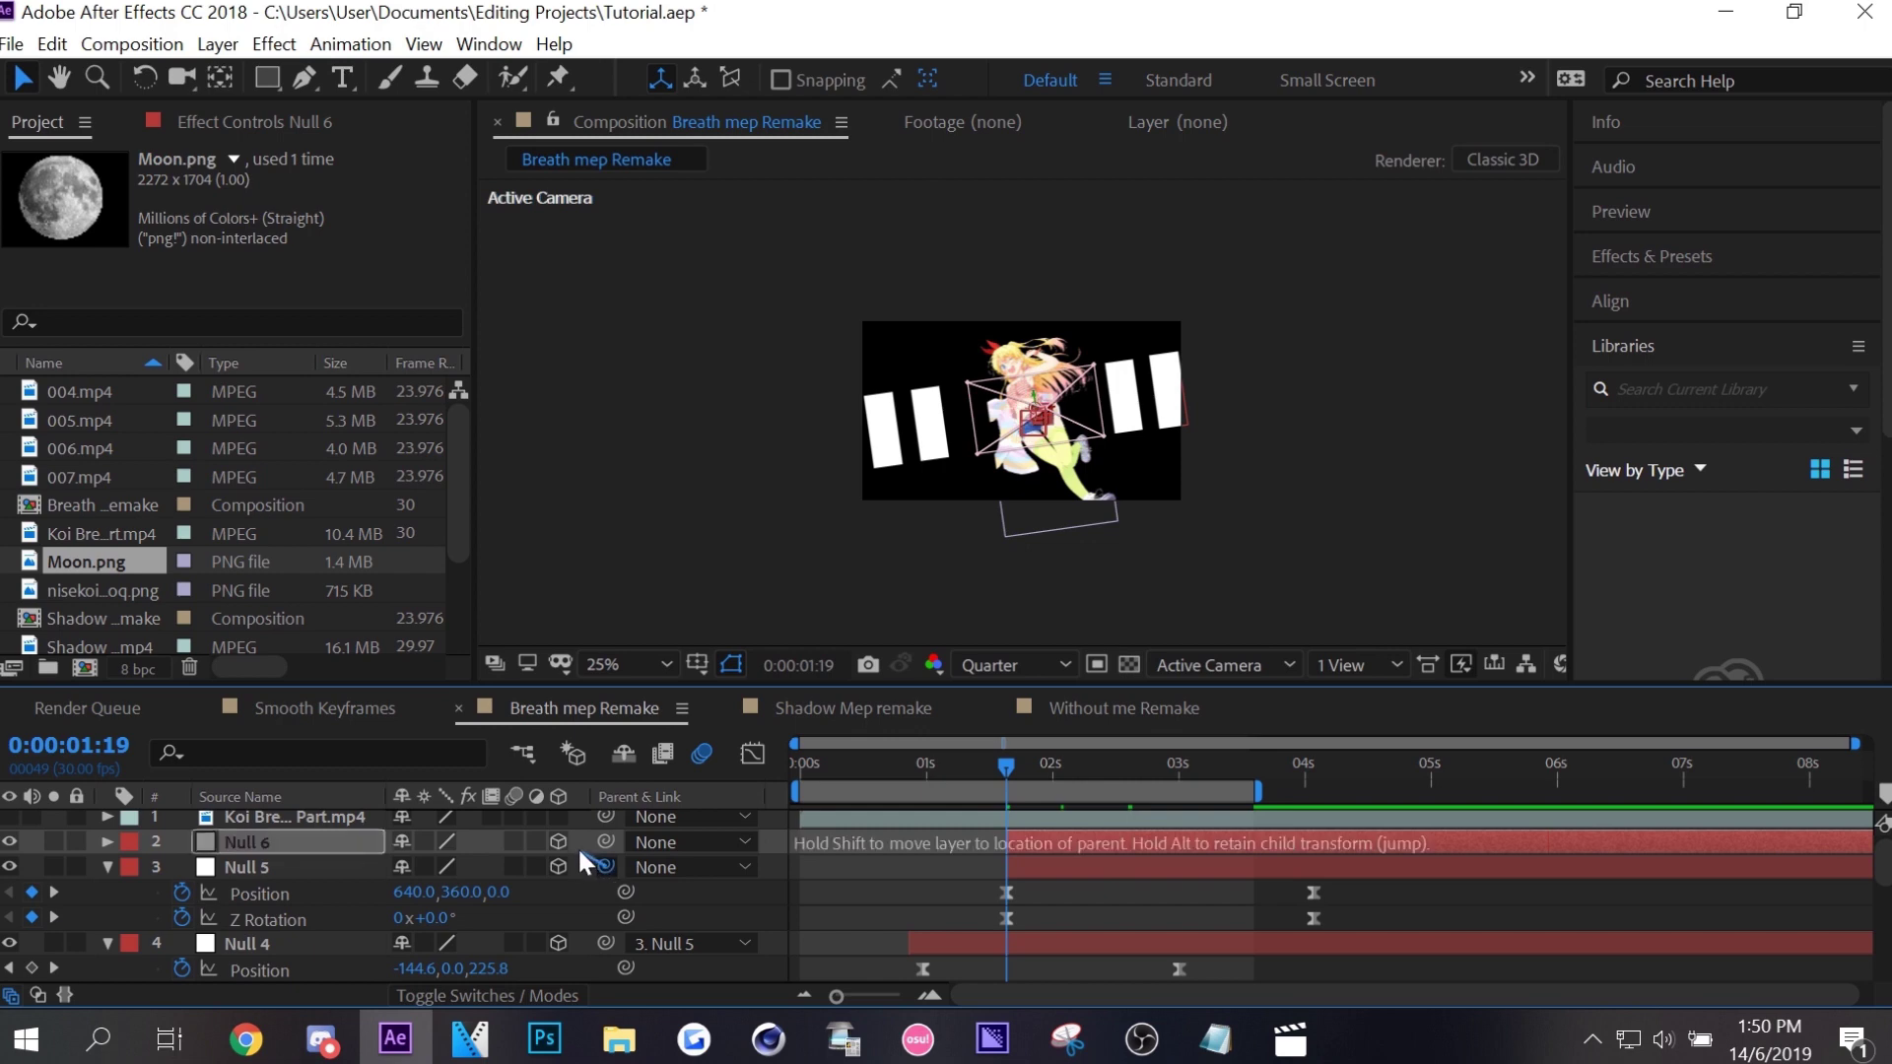
pyautogui.click(1212, 767)
pyautogui.moveTo(1228, 767); pyautogui.dragTo(1250, 767)
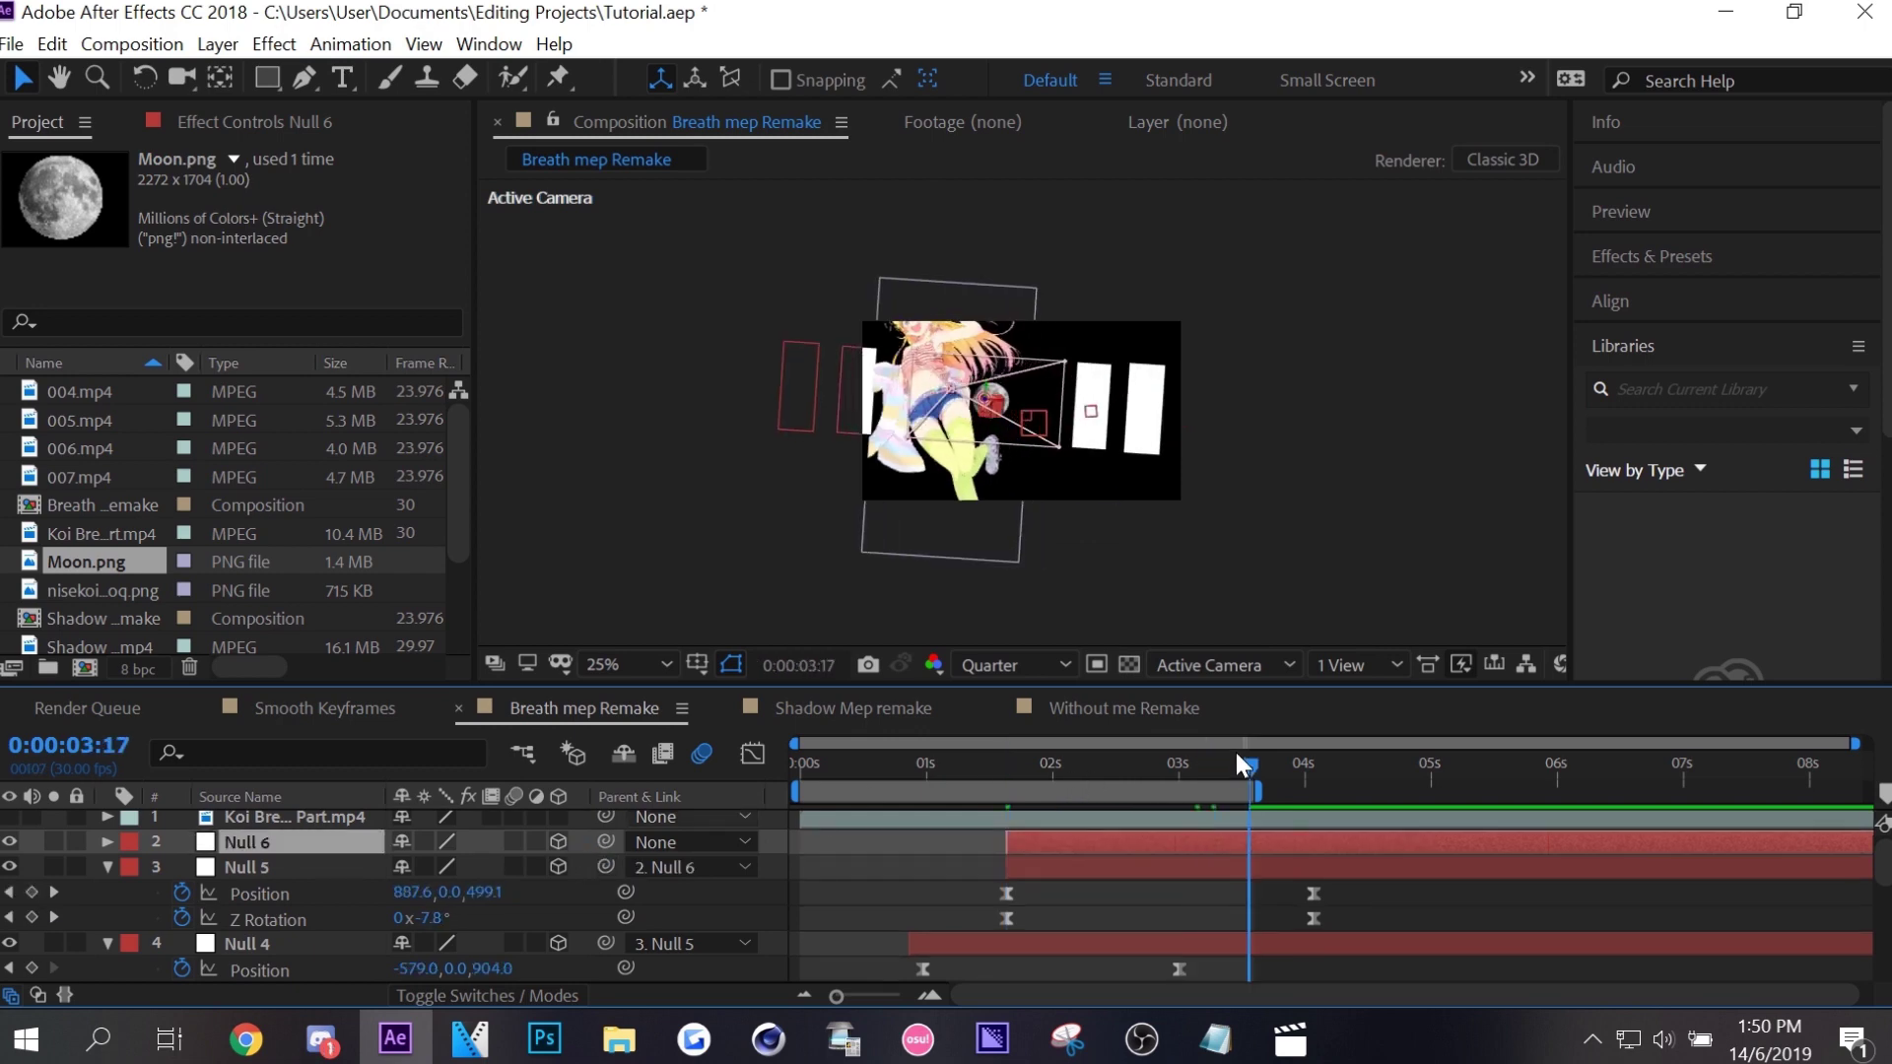
pyautogui.keyDown('shift'); pyautogui.click(1298, 848); pyautogui.keyUp('shift')
pyautogui.hotkey('alt', ']')
pyautogui.click(1150, 834)
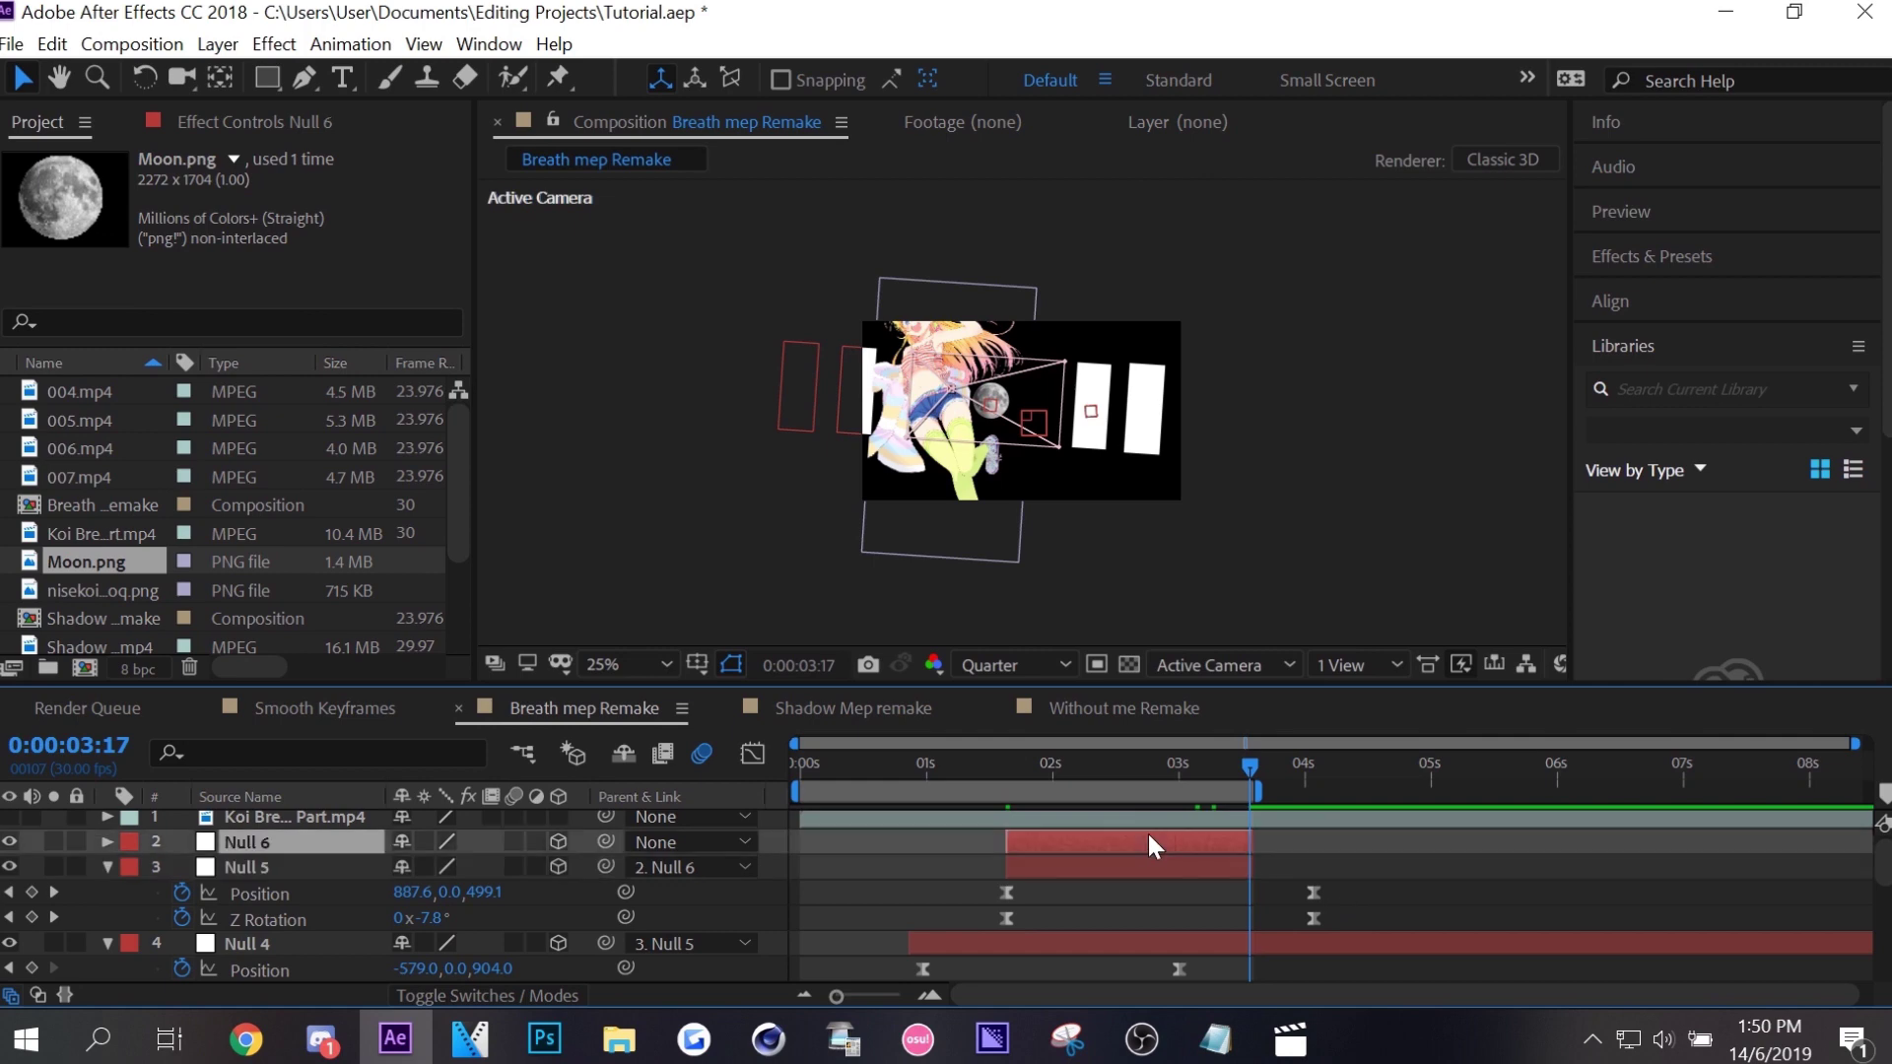
# Add Position and Z Rotation keyframes to Null 6, moving the first keys to about 2 seconds.
pyautogui.press('p')
pyautogui.hotkey('alt', 'shift', 'p')
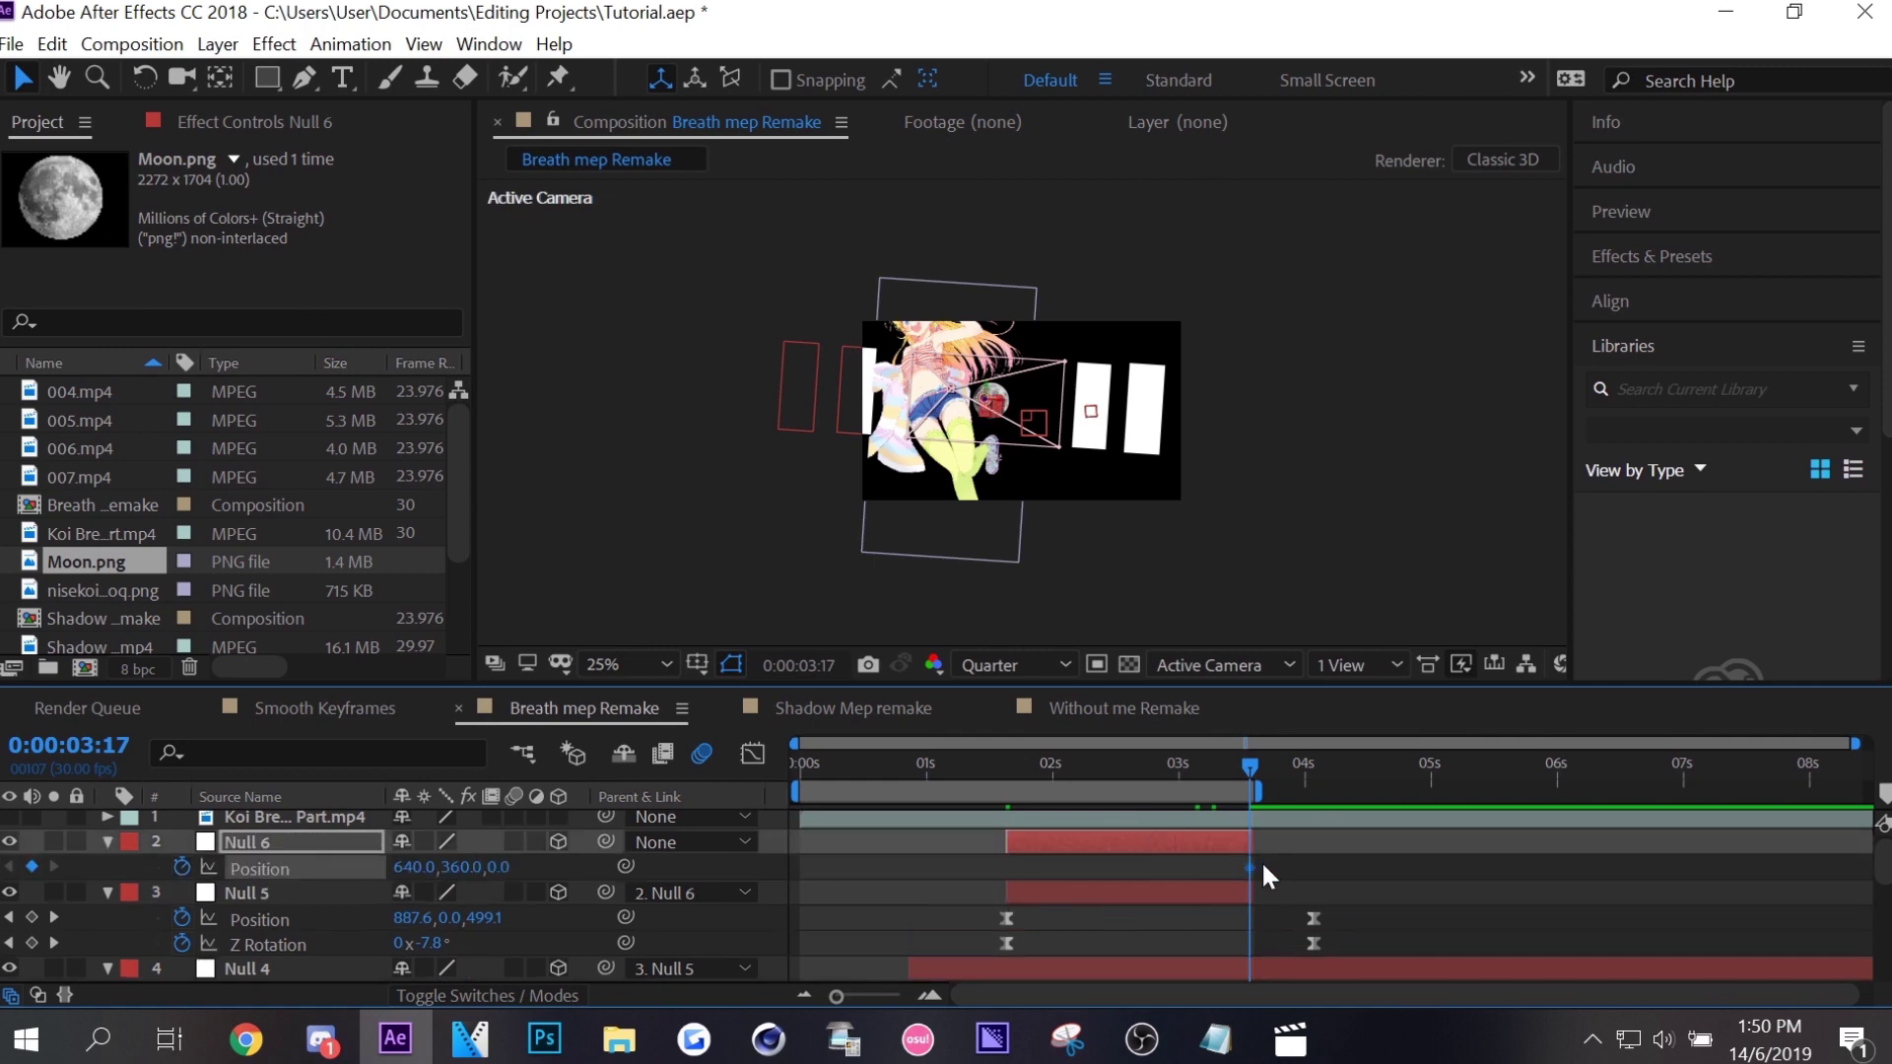
pyautogui.moveTo(1106, 876); pyautogui.dragTo(1094, 873)
pyautogui.hotkey('shift', 'r')
pyautogui.click(256, 943)
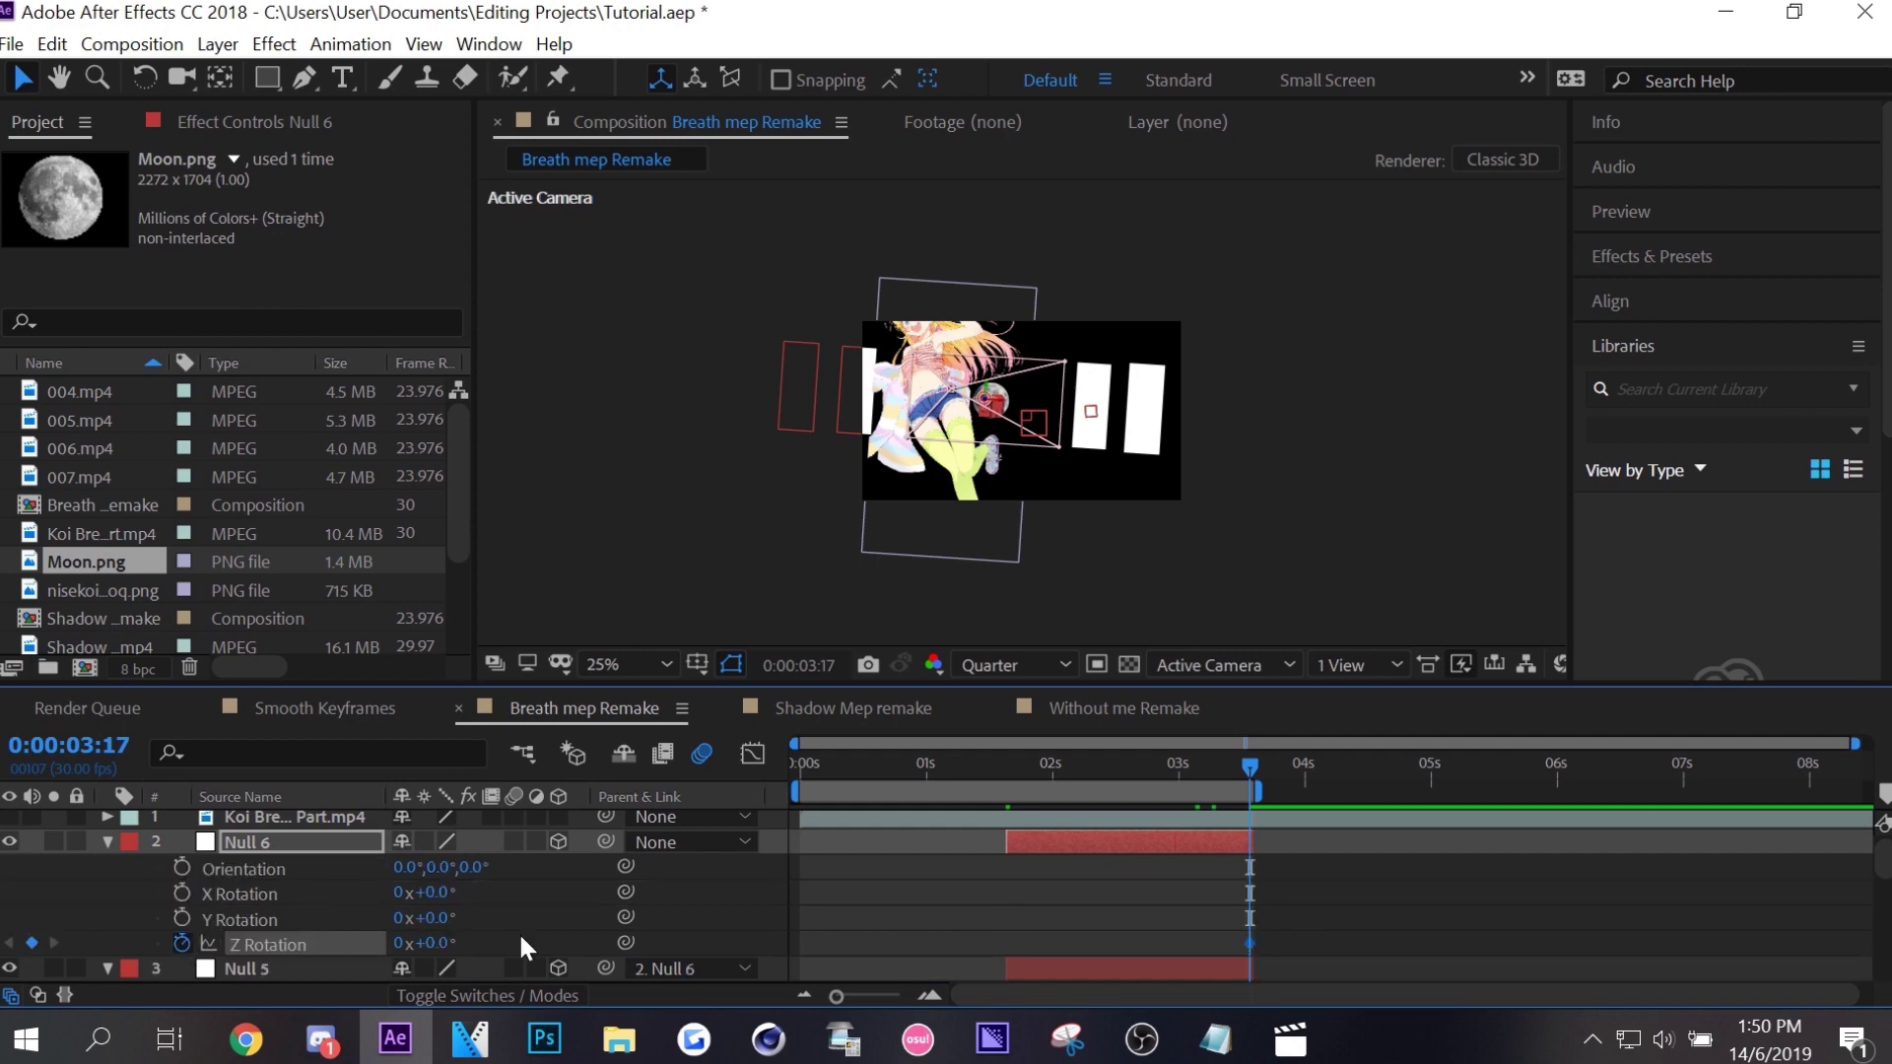
pyautogui.hotkey('alt', 'shift', 'r')
pyautogui.press('u')
pyautogui.moveTo(1249, 892); pyautogui.dragTo(1096, 892)
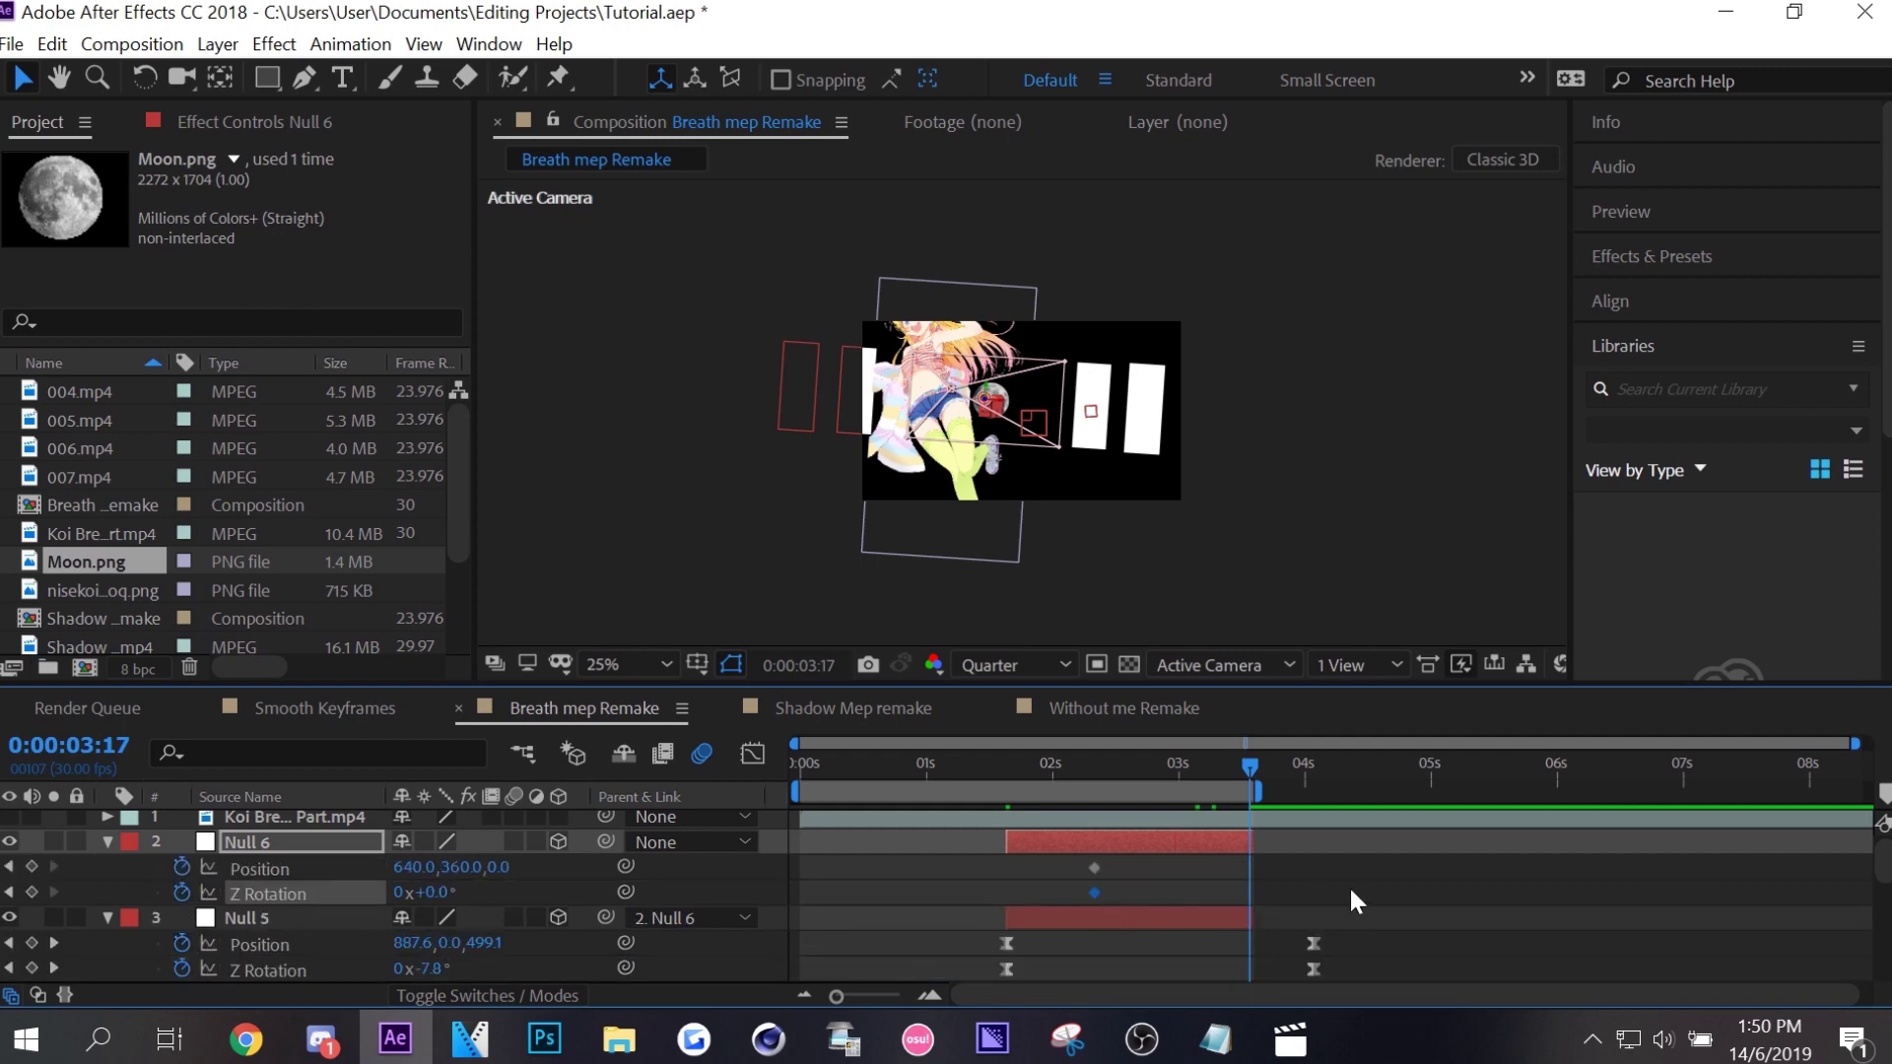
# Set Null 6's keyed pose to Position 344, 111, 1143 with a 15° Z Rotation.
pyautogui.click(505, 867)
pyautogui.write('250')
pyautogui.press('Return')
pyautogui.moveTo(934, 829); pyautogui.dragTo(955, 820)
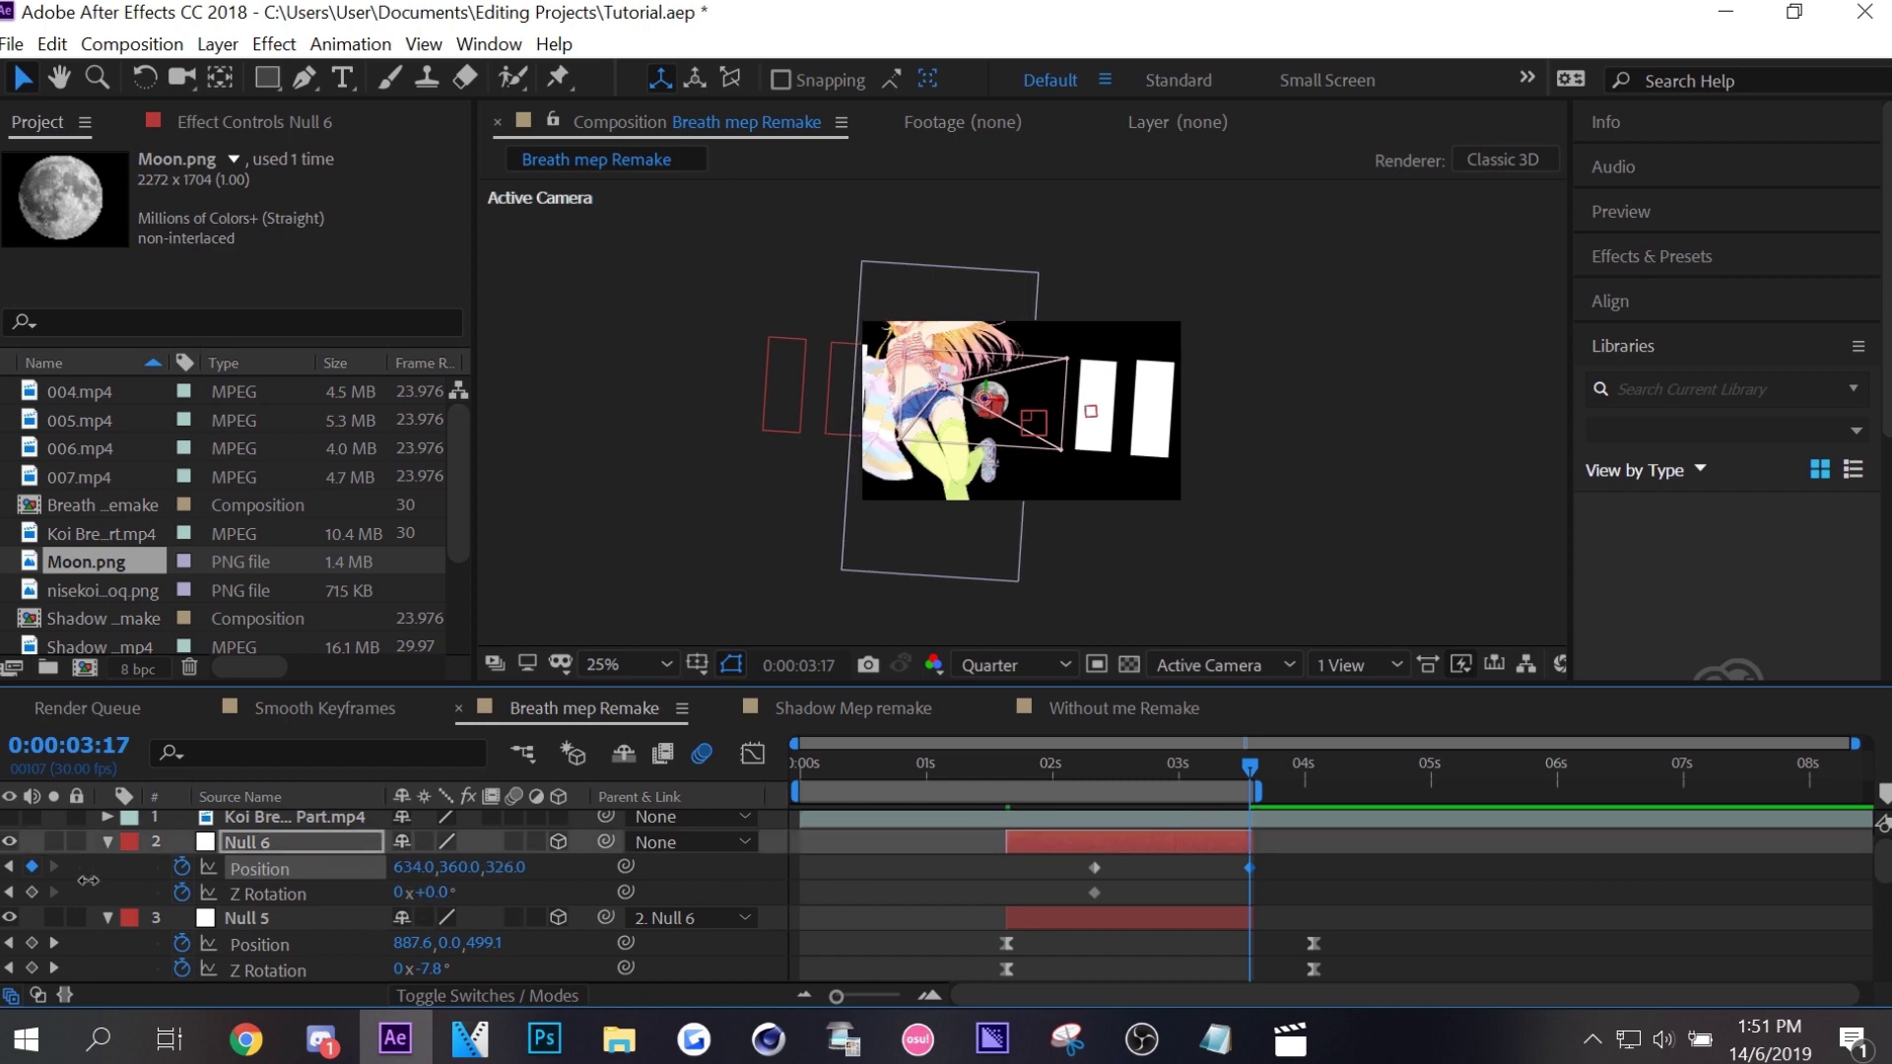
pyautogui.moveTo(88, 880); pyautogui.dragTo(59, 880)
pyautogui.moveTo(406, 894); pyautogui.dragTo(463, 892)
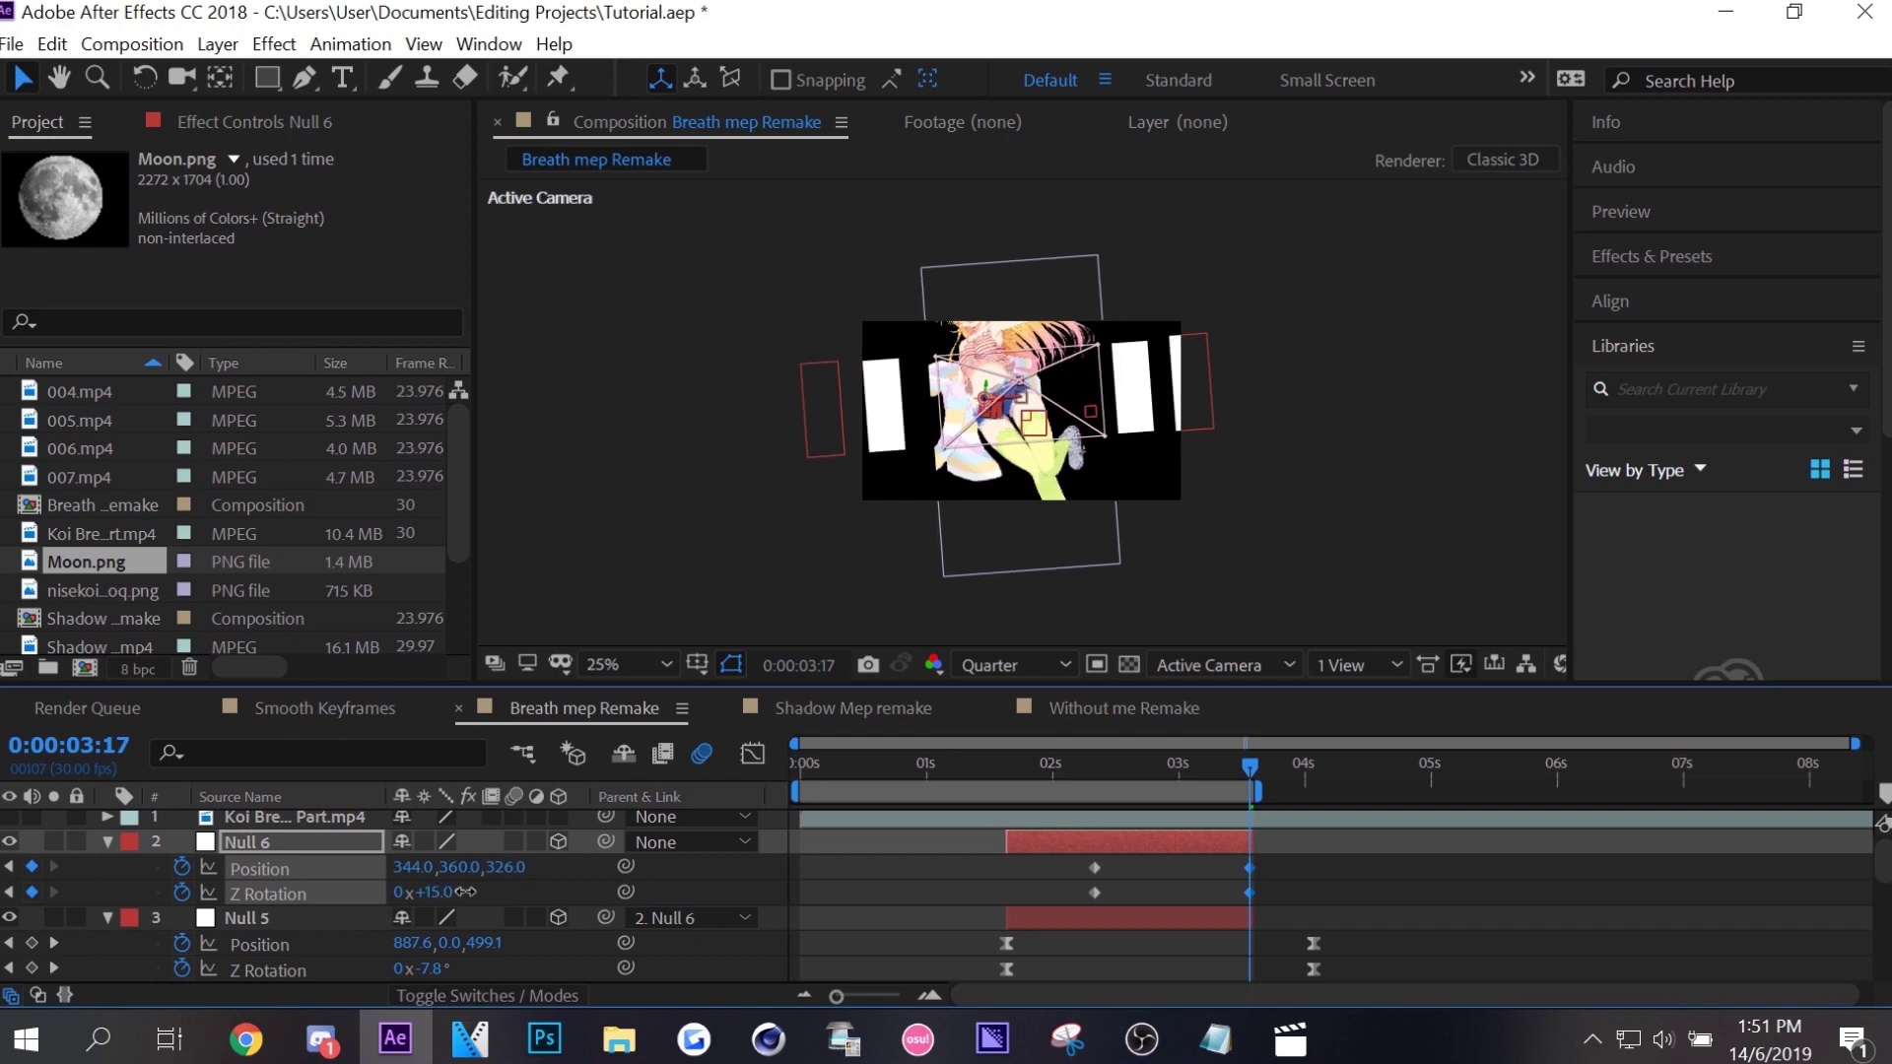
pyautogui.moveTo(431, 867); pyautogui.dragTo(148, 870)
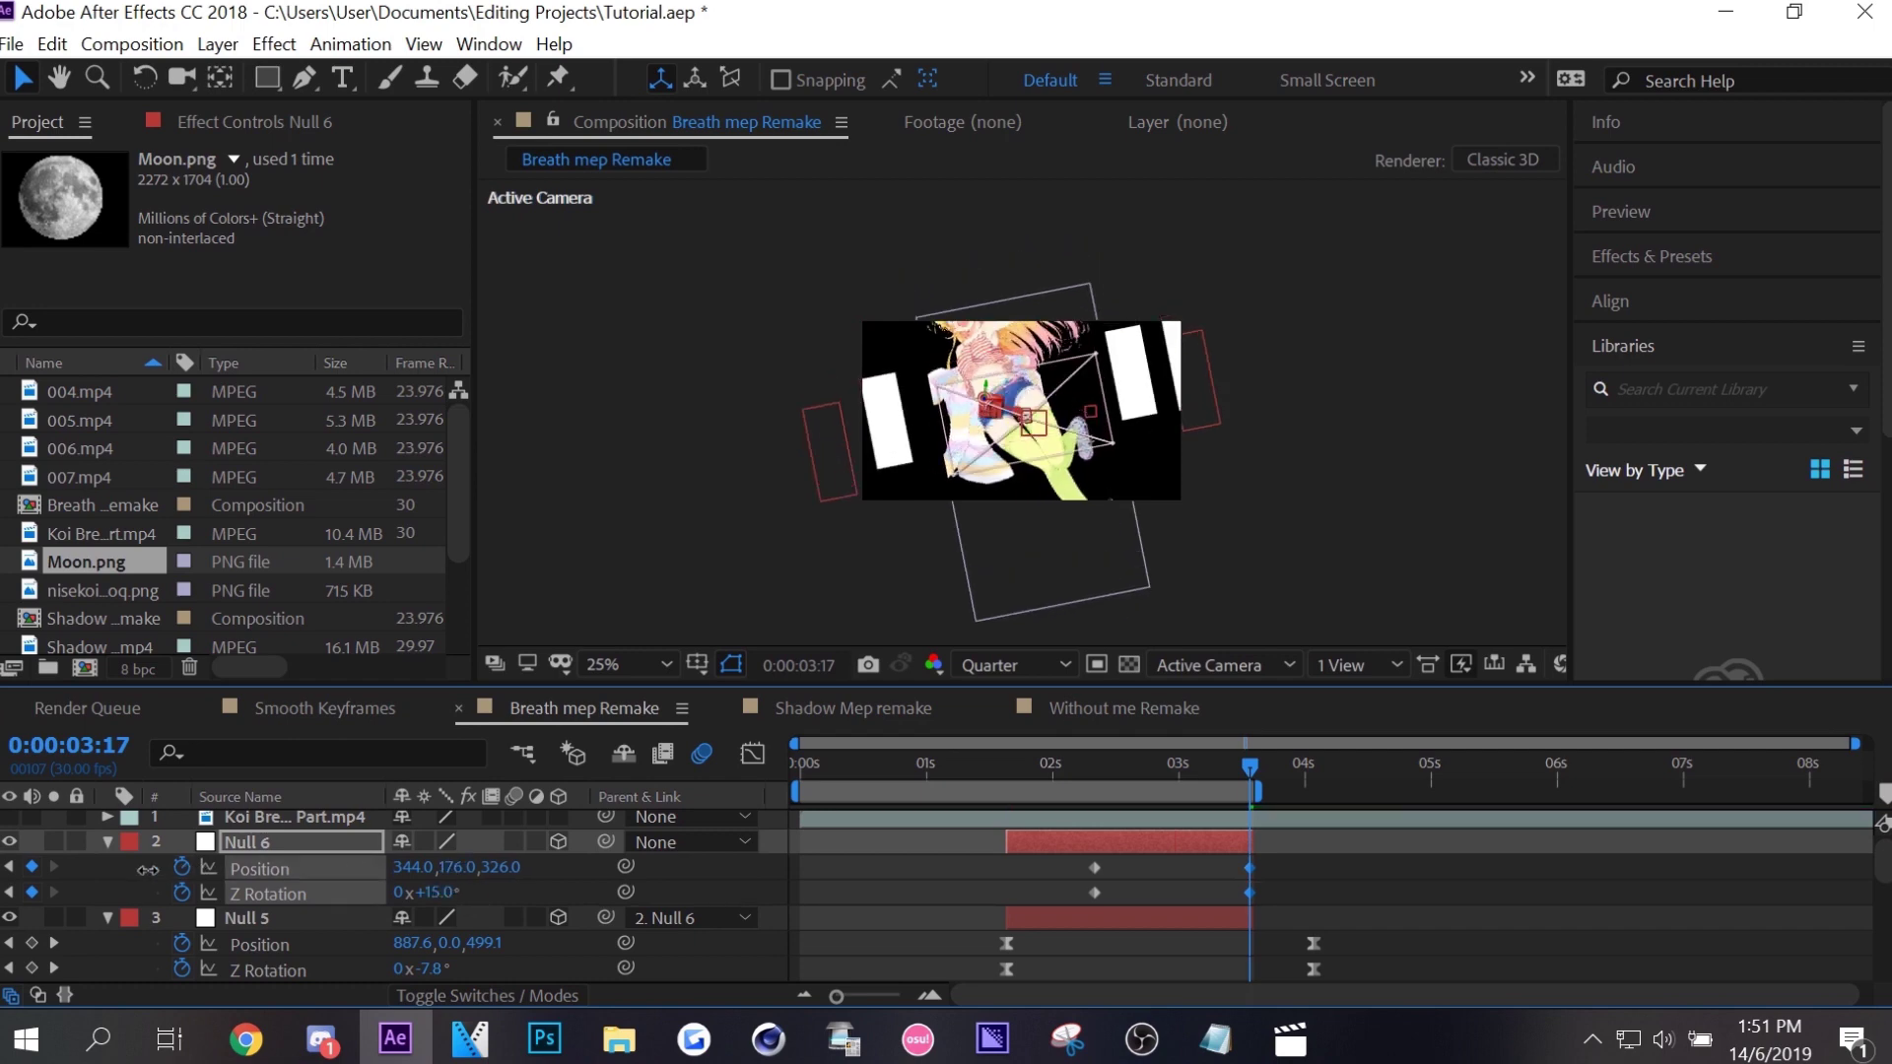
pyautogui.moveTo(431, 868)
pyautogui.mouseDown()
pyautogui.moveTo(395, 868)
pyautogui.moveTo(486, 866)
pyautogui.mouseUp()
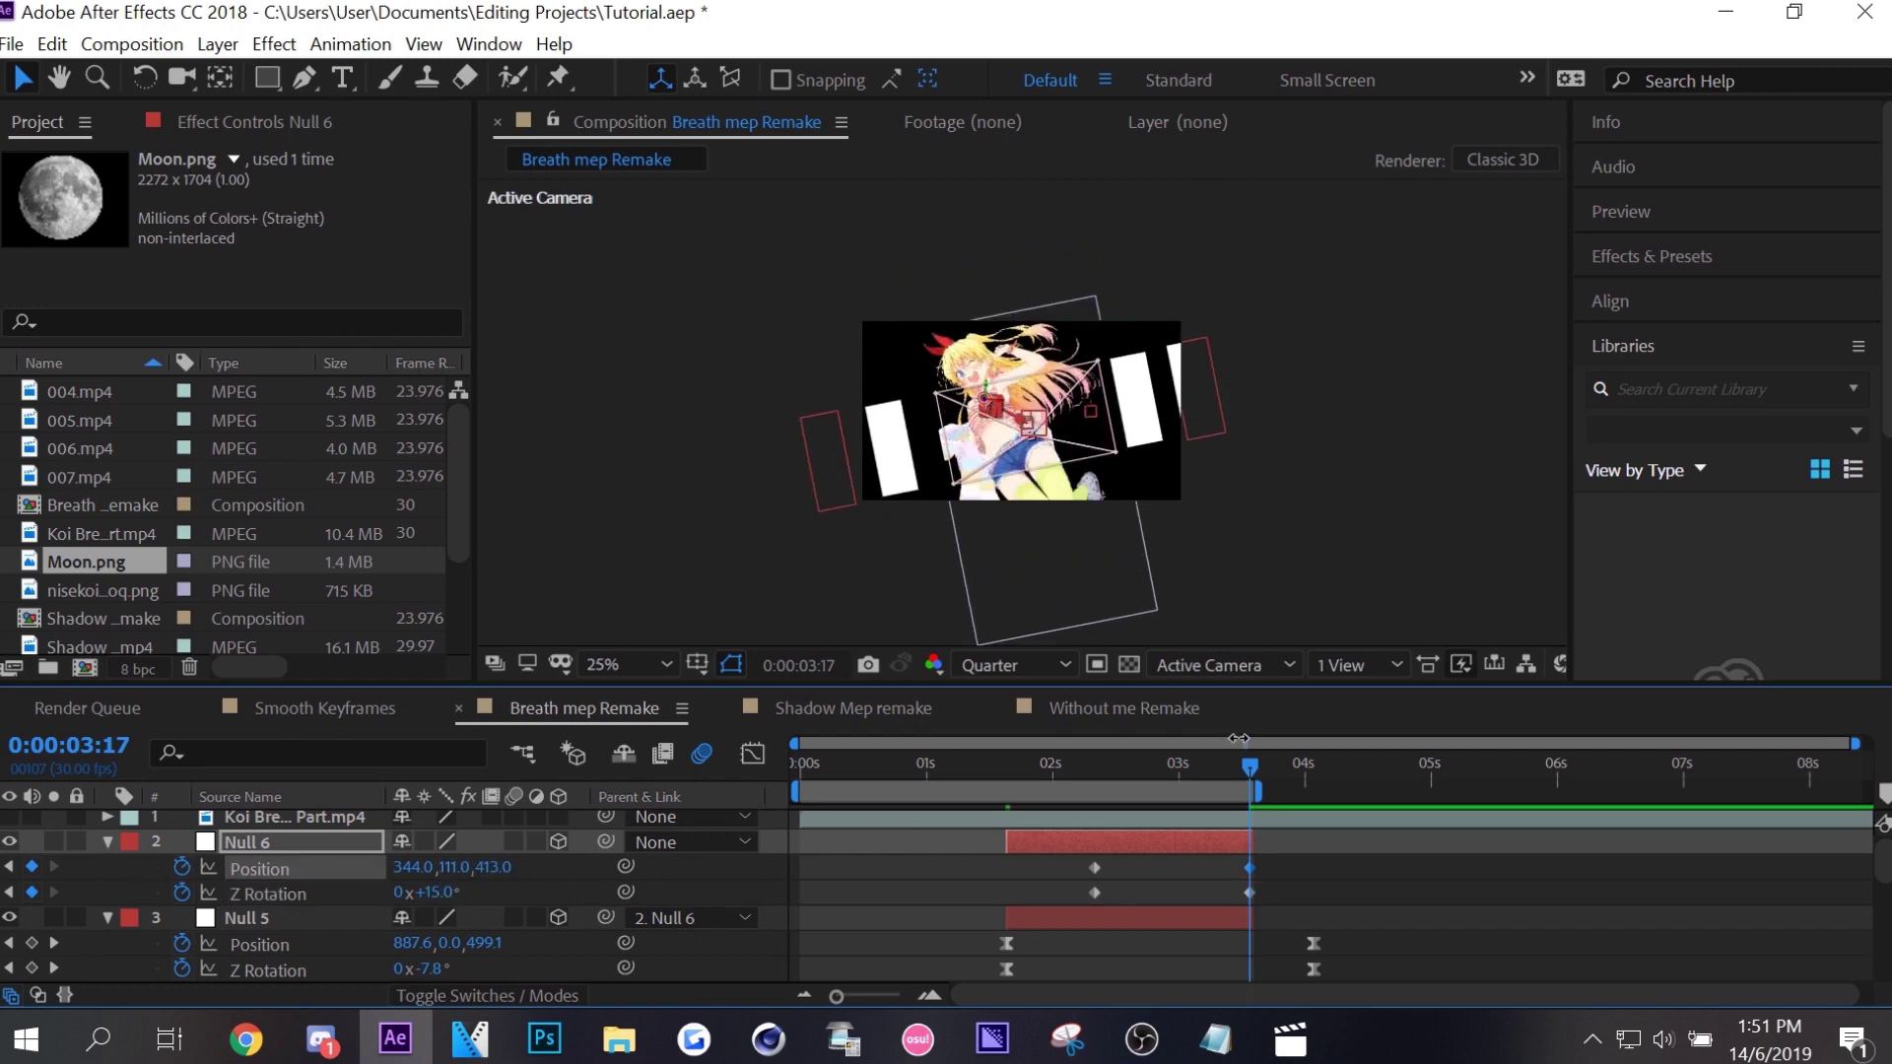
pyautogui.moveTo(1239, 739)
pyautogui.mouseDown()
pyautogui.moveTo(1303, 880)
pyautogui.moveTo(1027, 911)
pyautogui.mouseUp()
# Easy-ease Null 6's keys, place the end keys on 03:17, and steepen the speed curve.
pyautogui.press('F9')
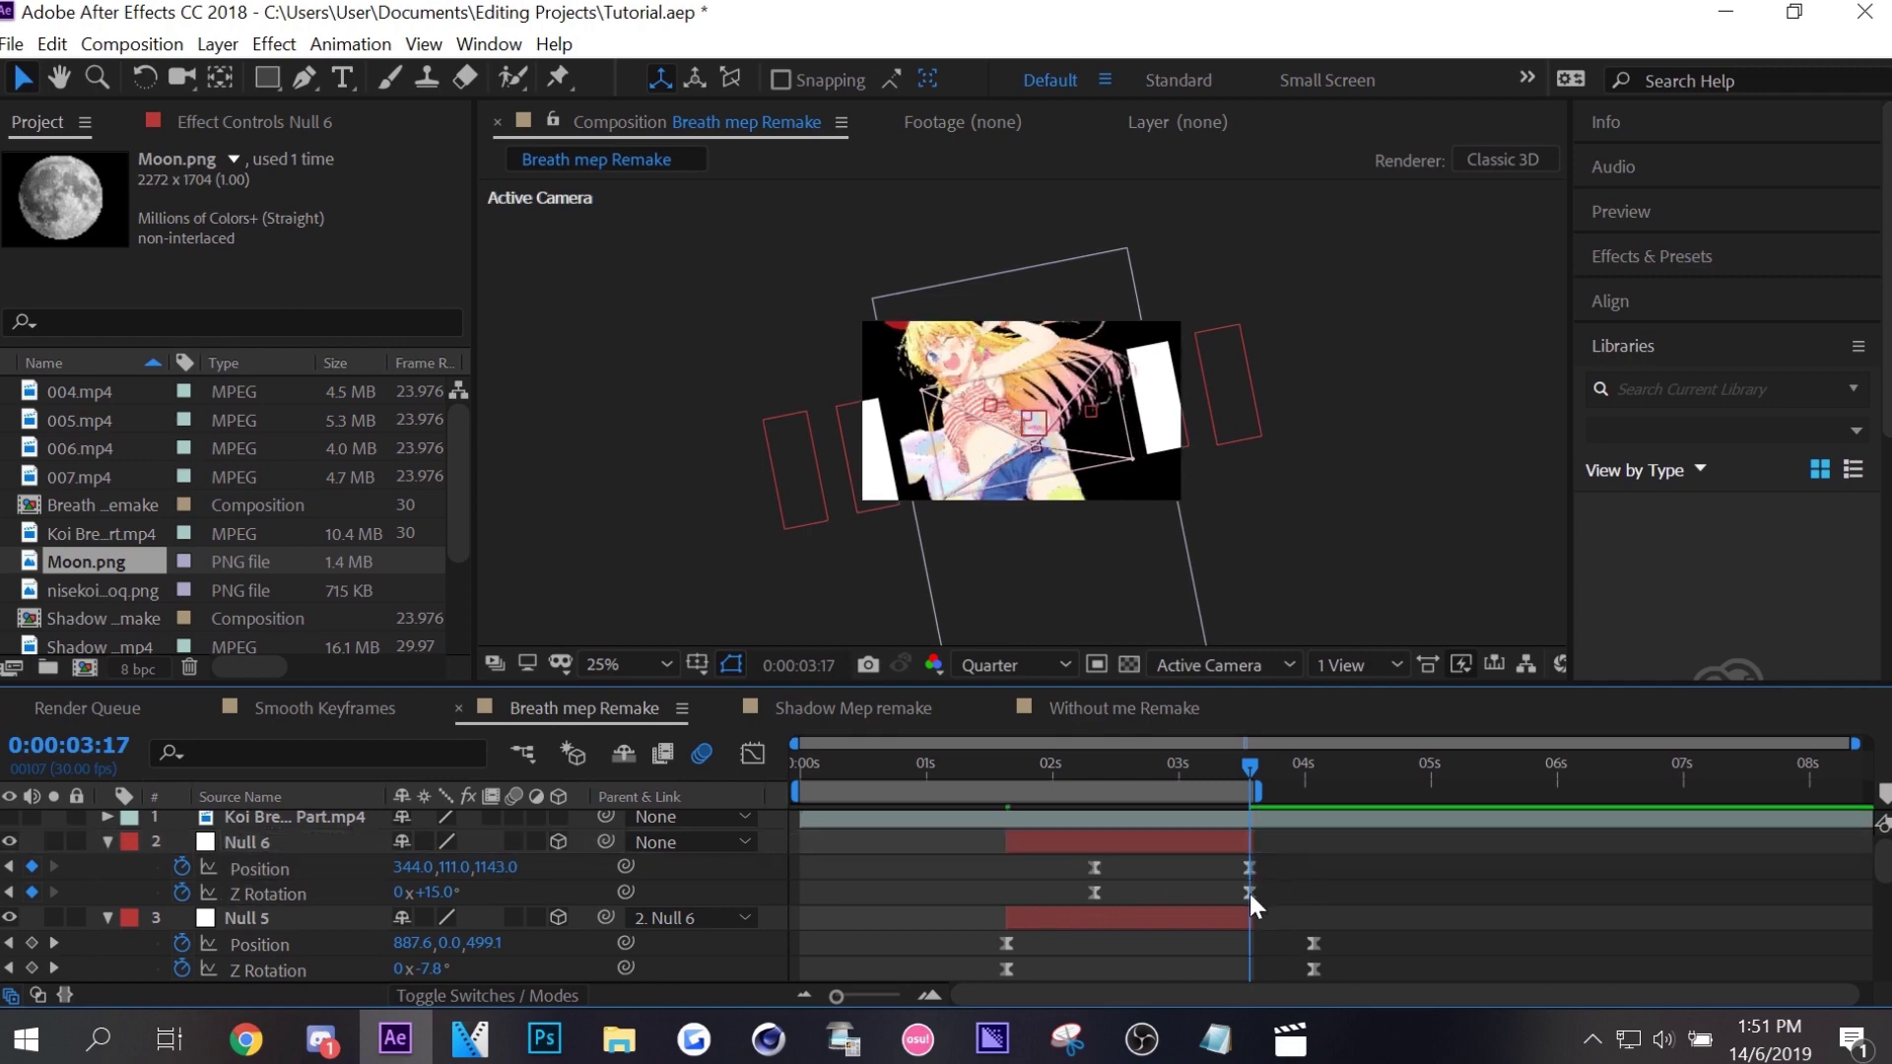
pyautogui.moveTo(1249, 895)
pyautogui.mouseDown()
pyautogui.moveTo(1254, 877)
pyautogui.moveTo(1222, 866)
pyautogui.mouseUp()
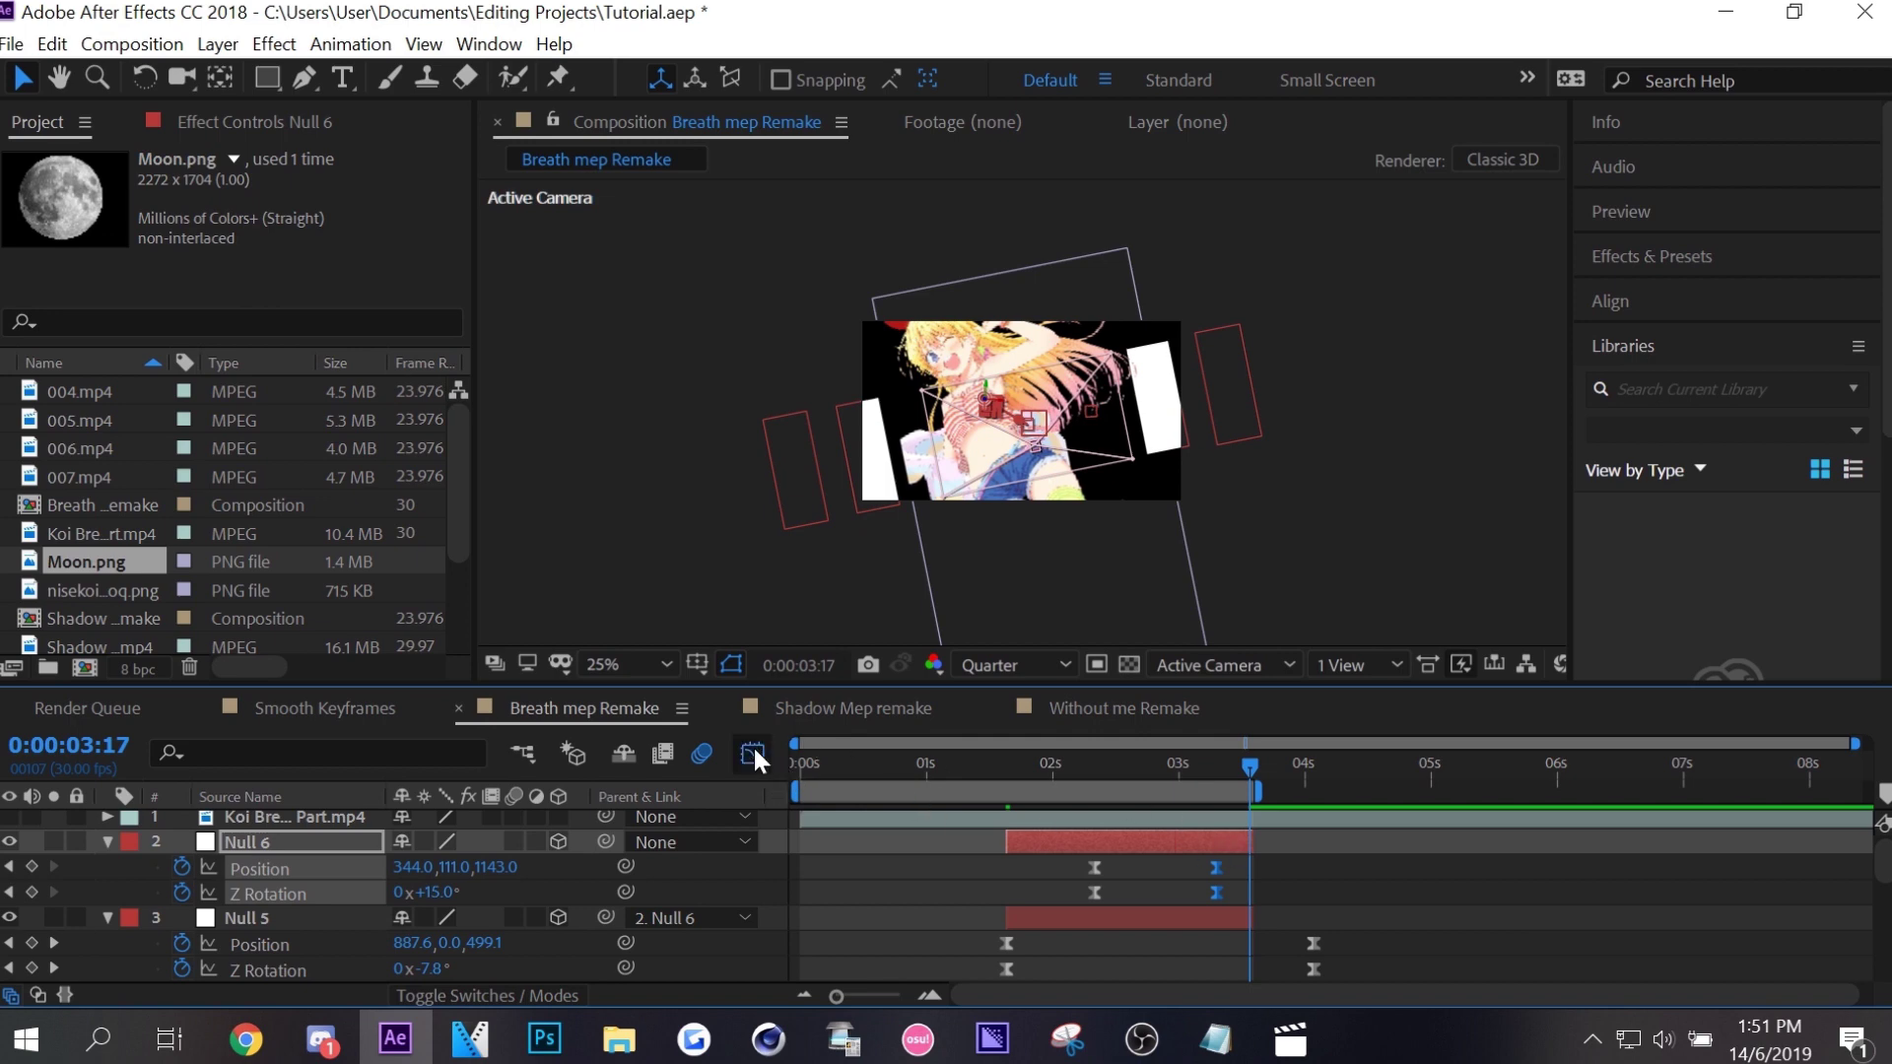
pyautogui.moveTo(1216, 866); pyautogui.dragTo(1242, 860)
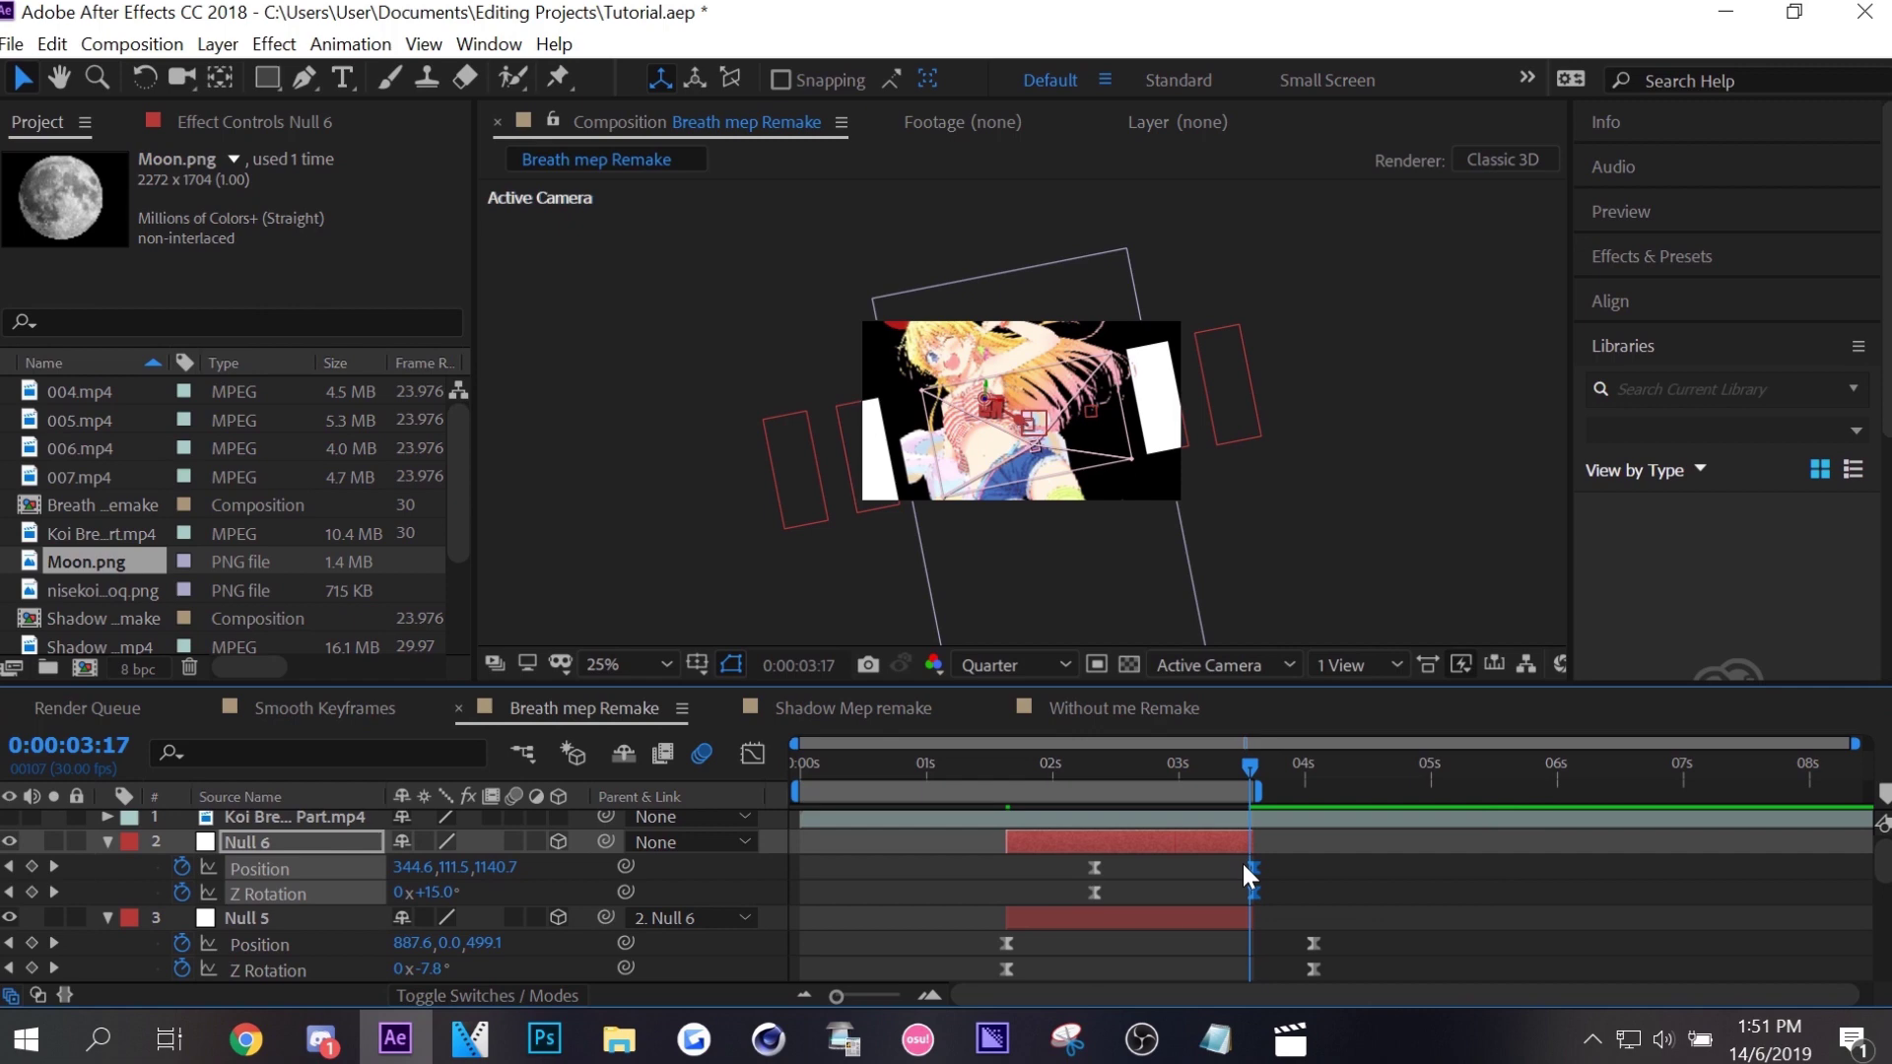
pyautogui.click(752, 755)
pyautogui.click(1244, 916)
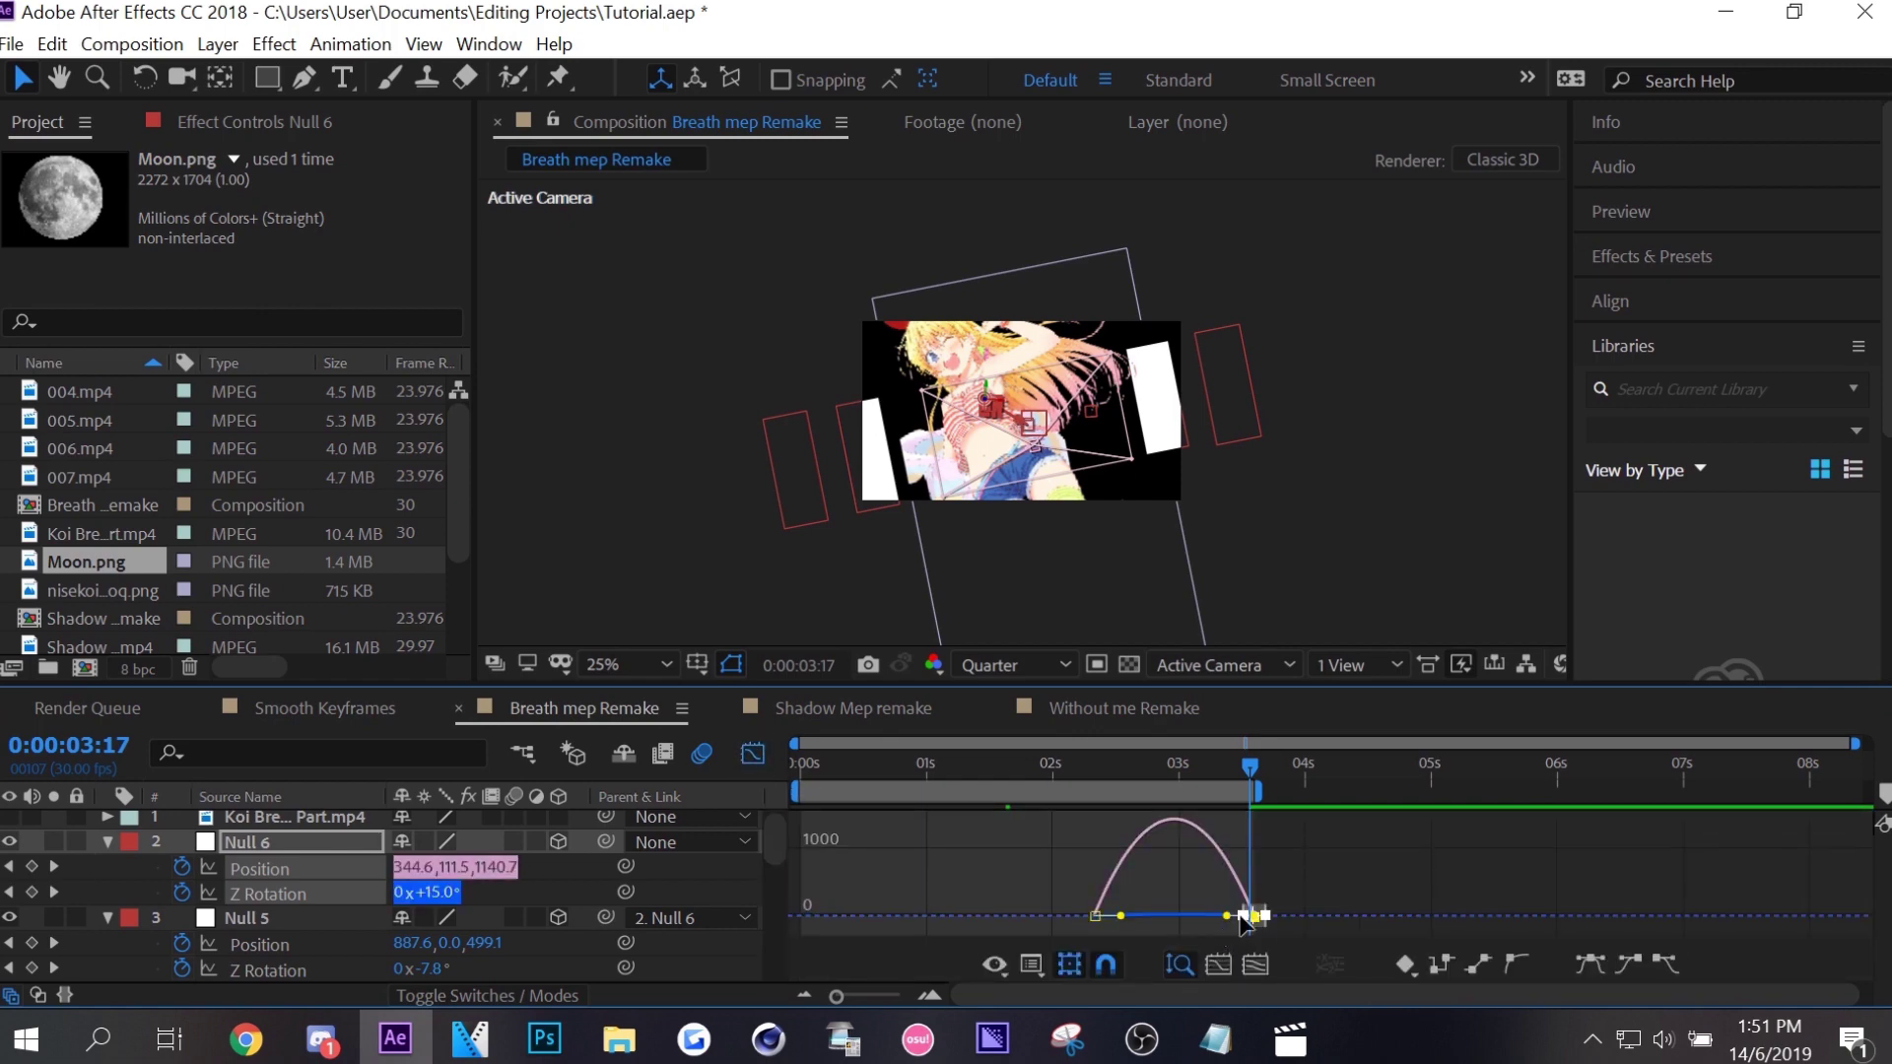
pyautogui.moveTo(1241, 917)
pyautogui.mouseDown()
pyautogui.moveTo(1132, 926)
pyautogui.moveTo(1228, 928)
pyautogui.mouseUp()
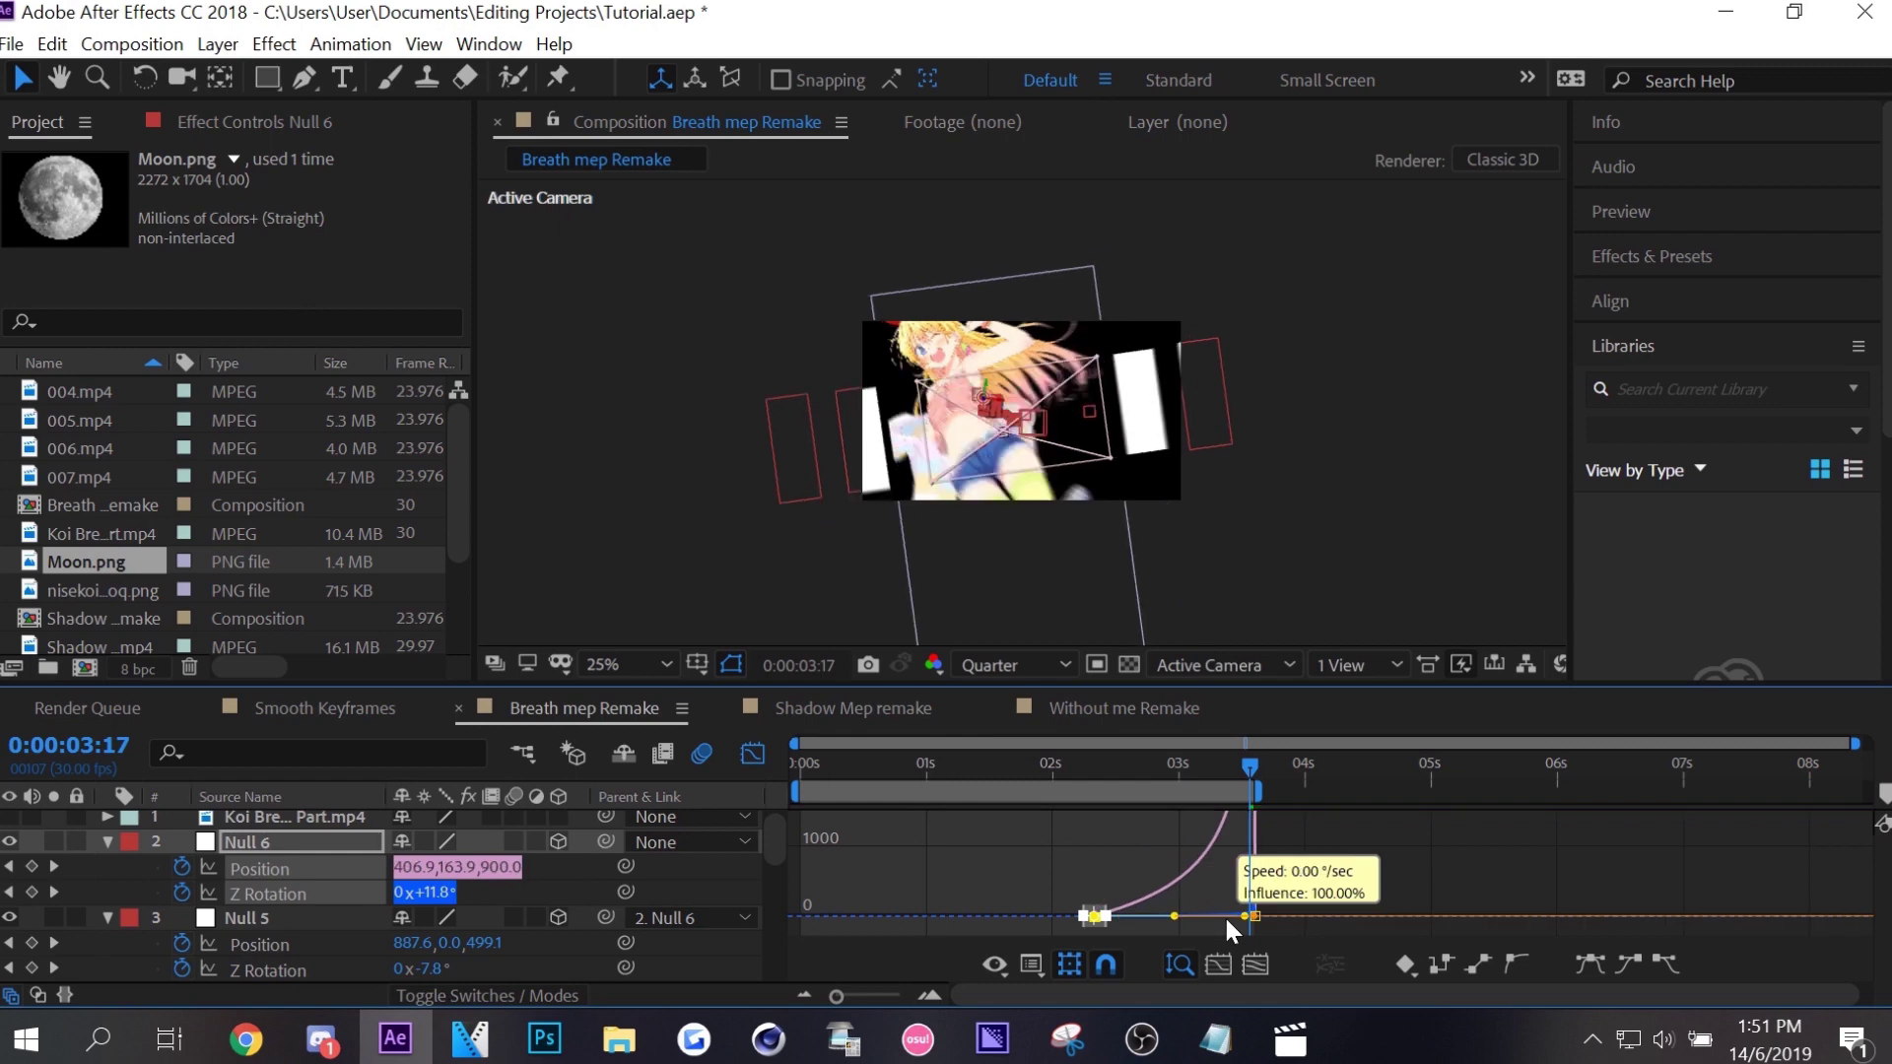
pyautogui.moveTo(1136, 795); pyautogui.dragTo(576, 796)
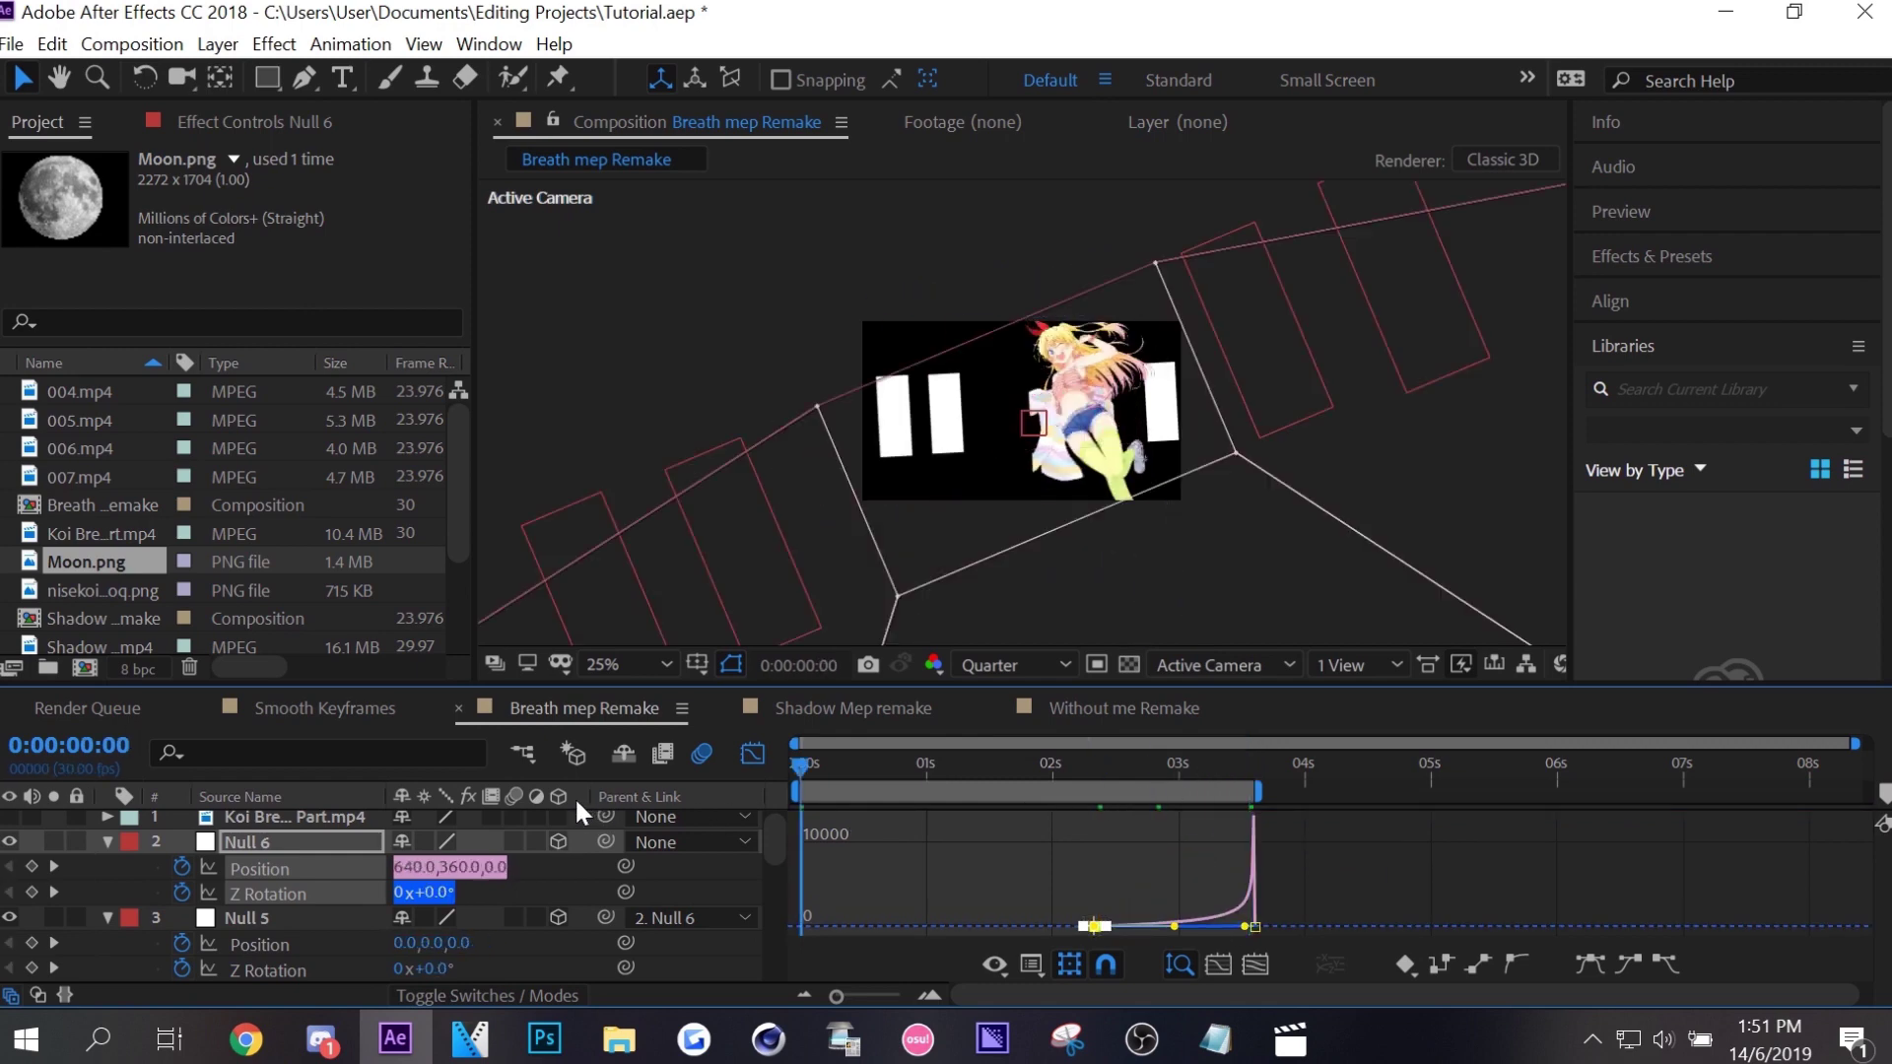
# Save the project and preview the fly-through animation.
pyautogui.hotkey('ctrl', 's')
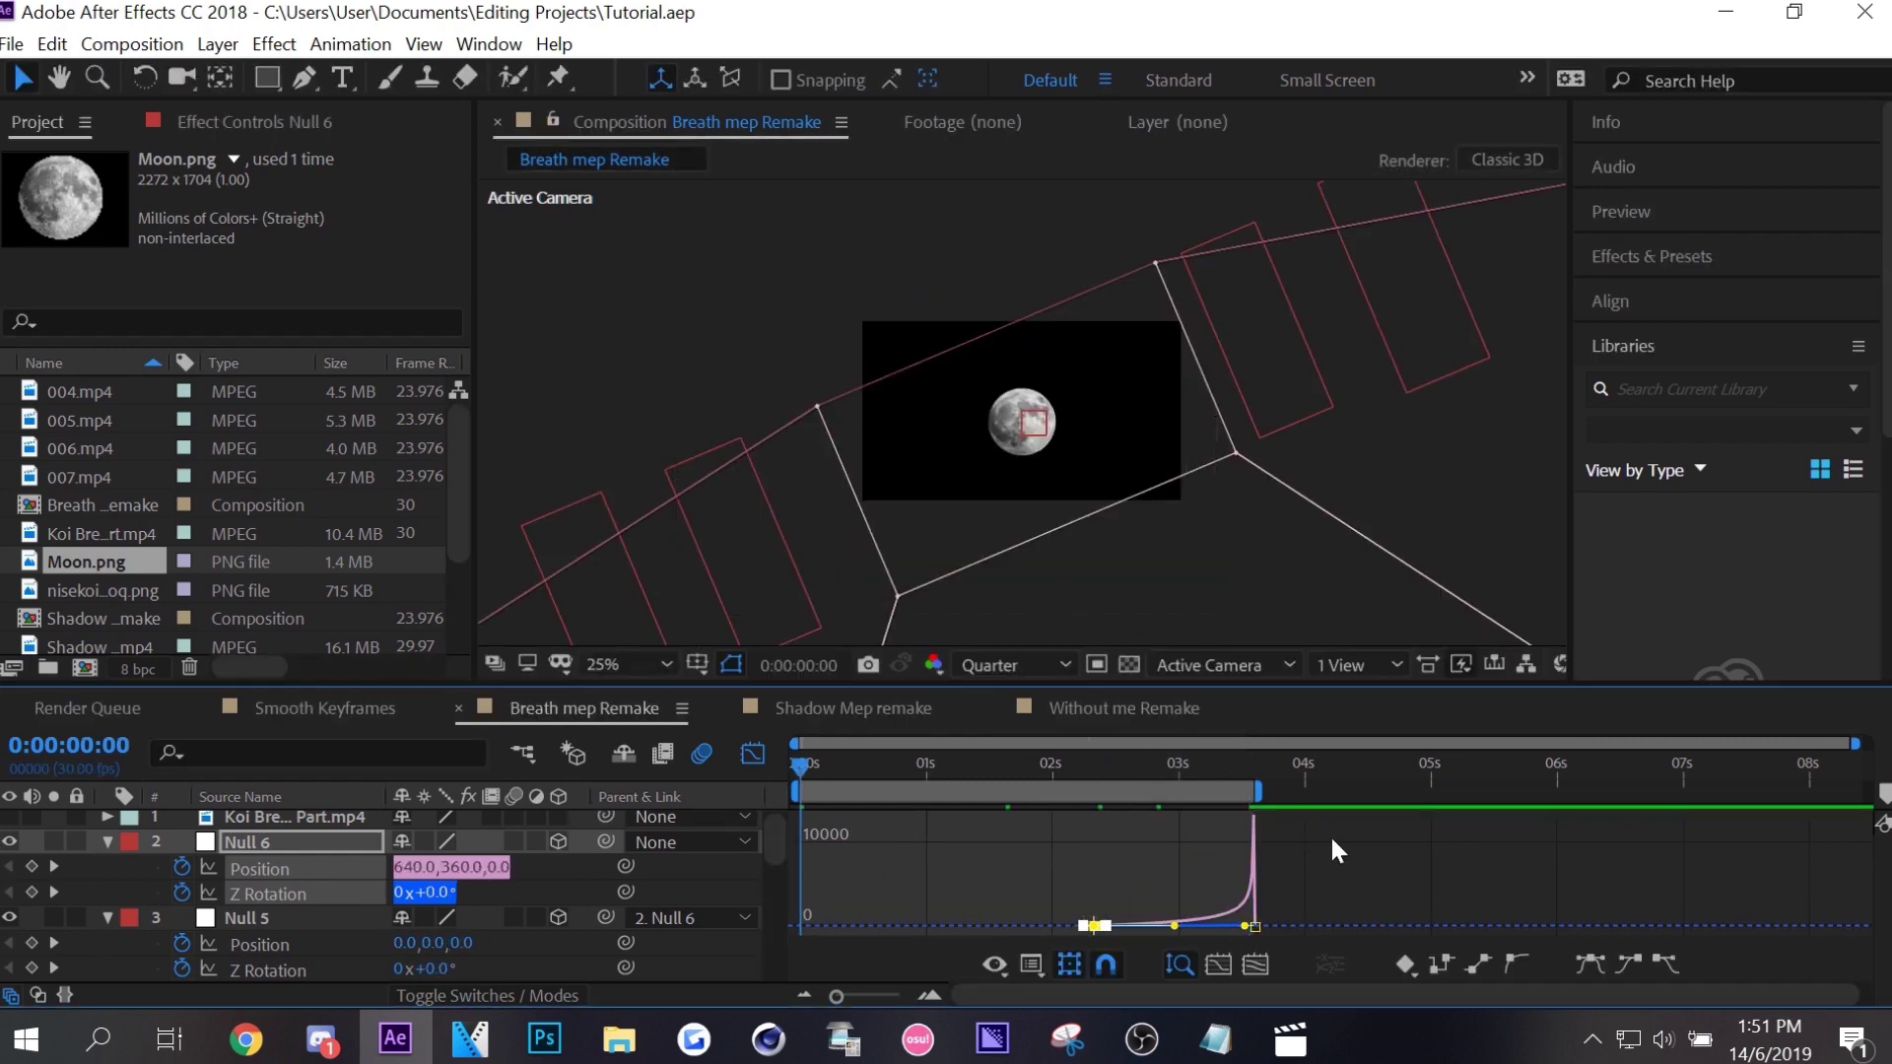
pyautogui.click(751, 755)
pyautogui.press('space')
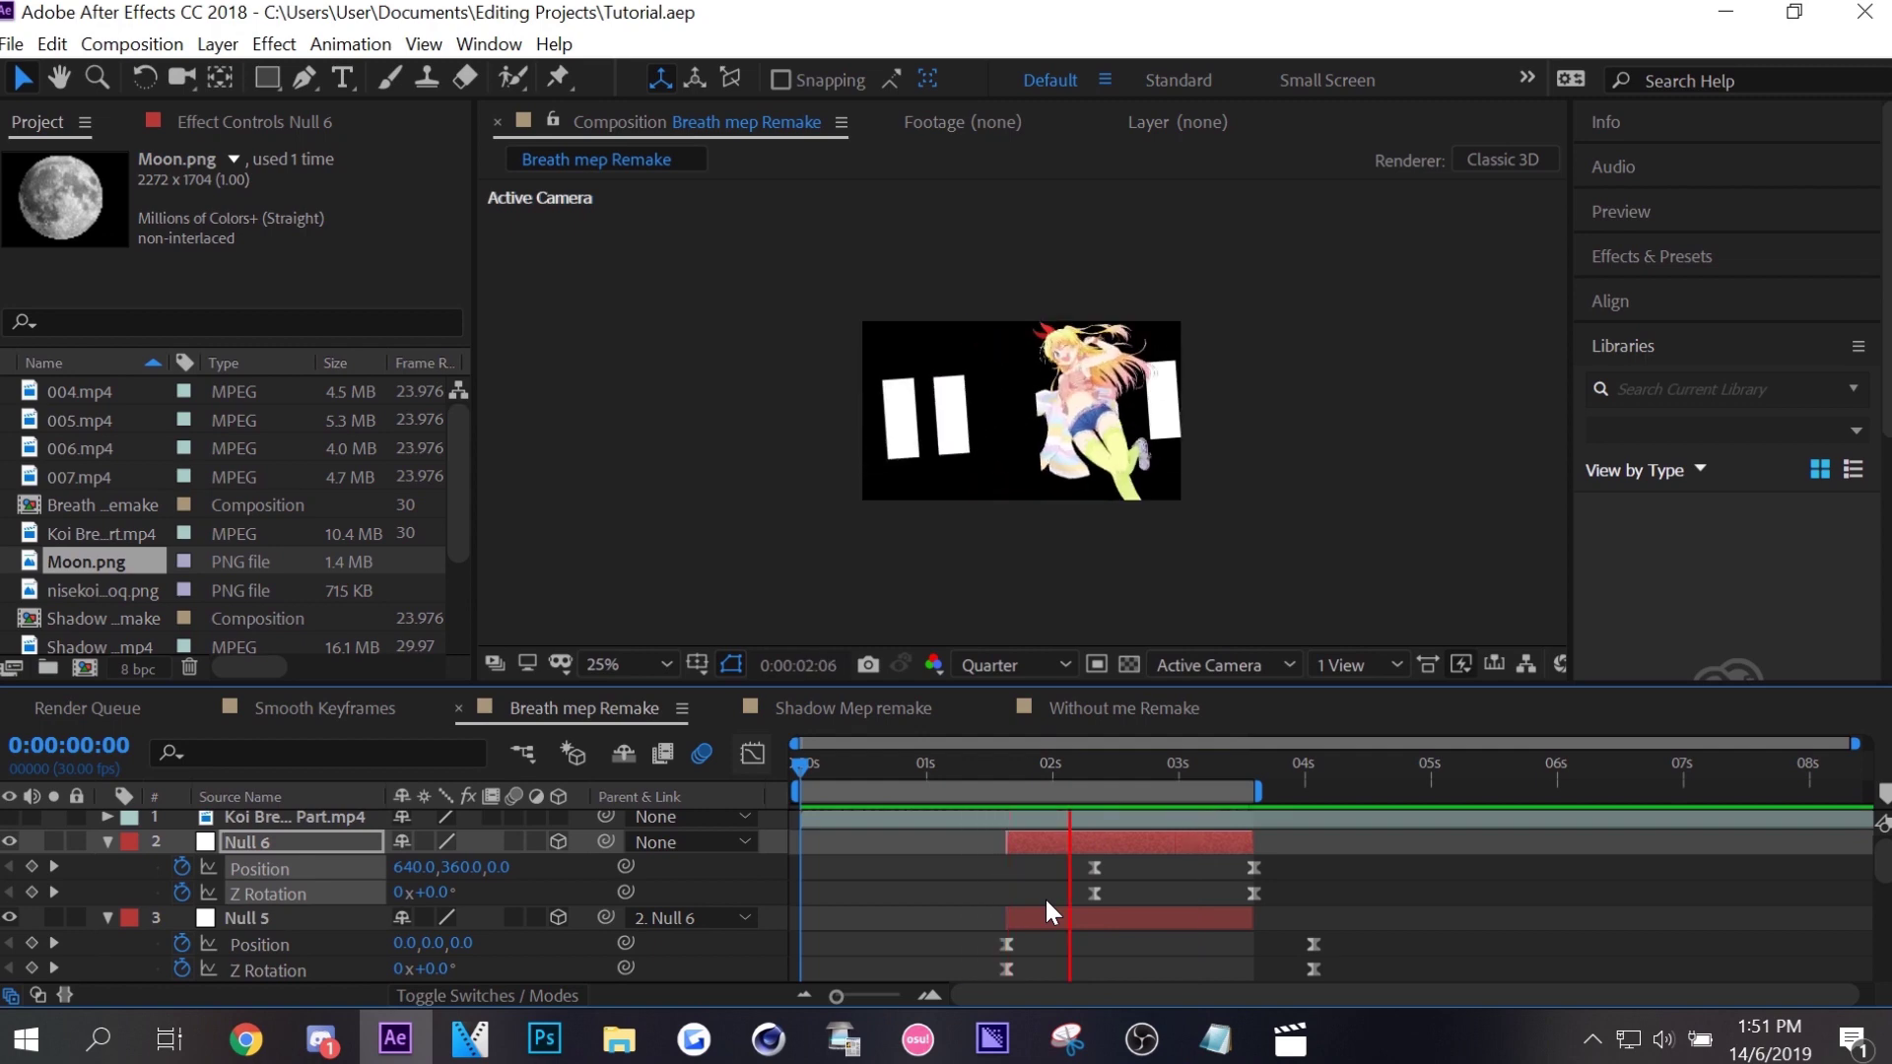
pyautogui.press('space')
# Collapse Nulls 3–6, trim Null 4 to end at 03:17, and save.
pyautogui.click(107, 842)
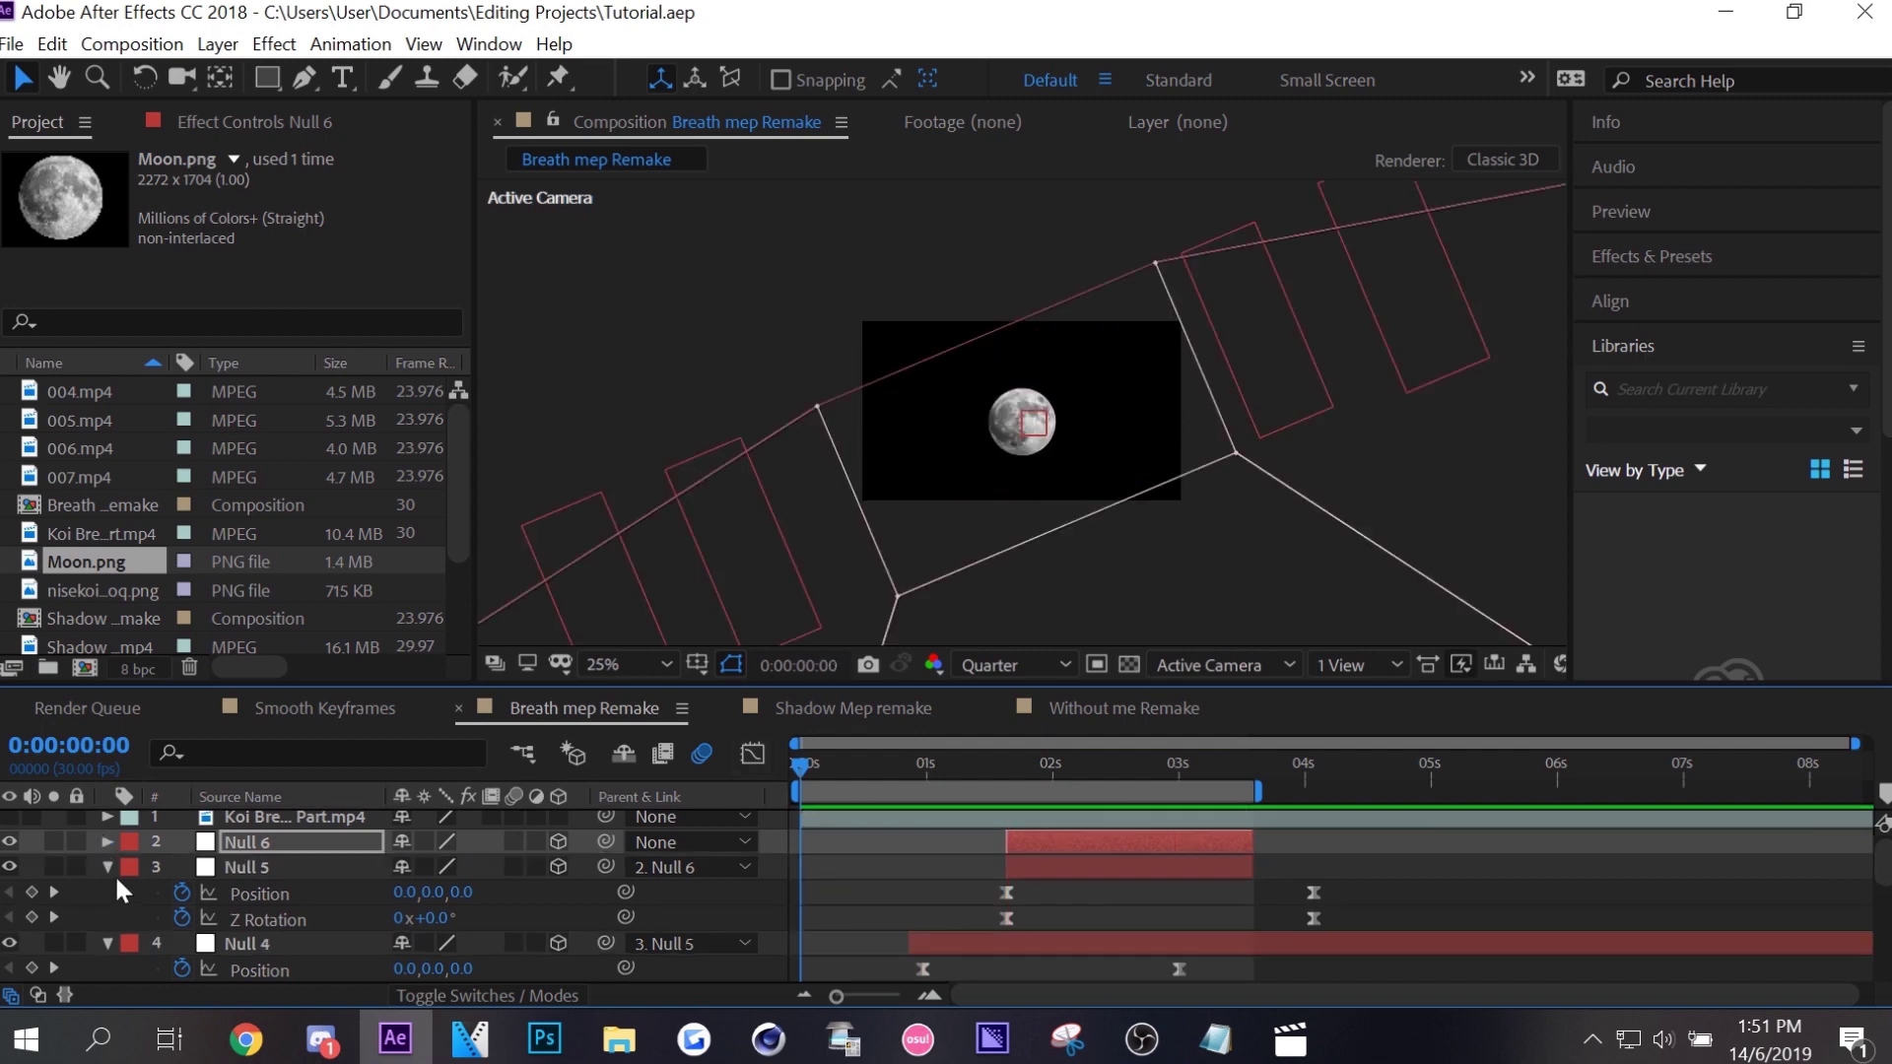
pyautogui.click(107, 867)
pyautogui.click(107, 892)
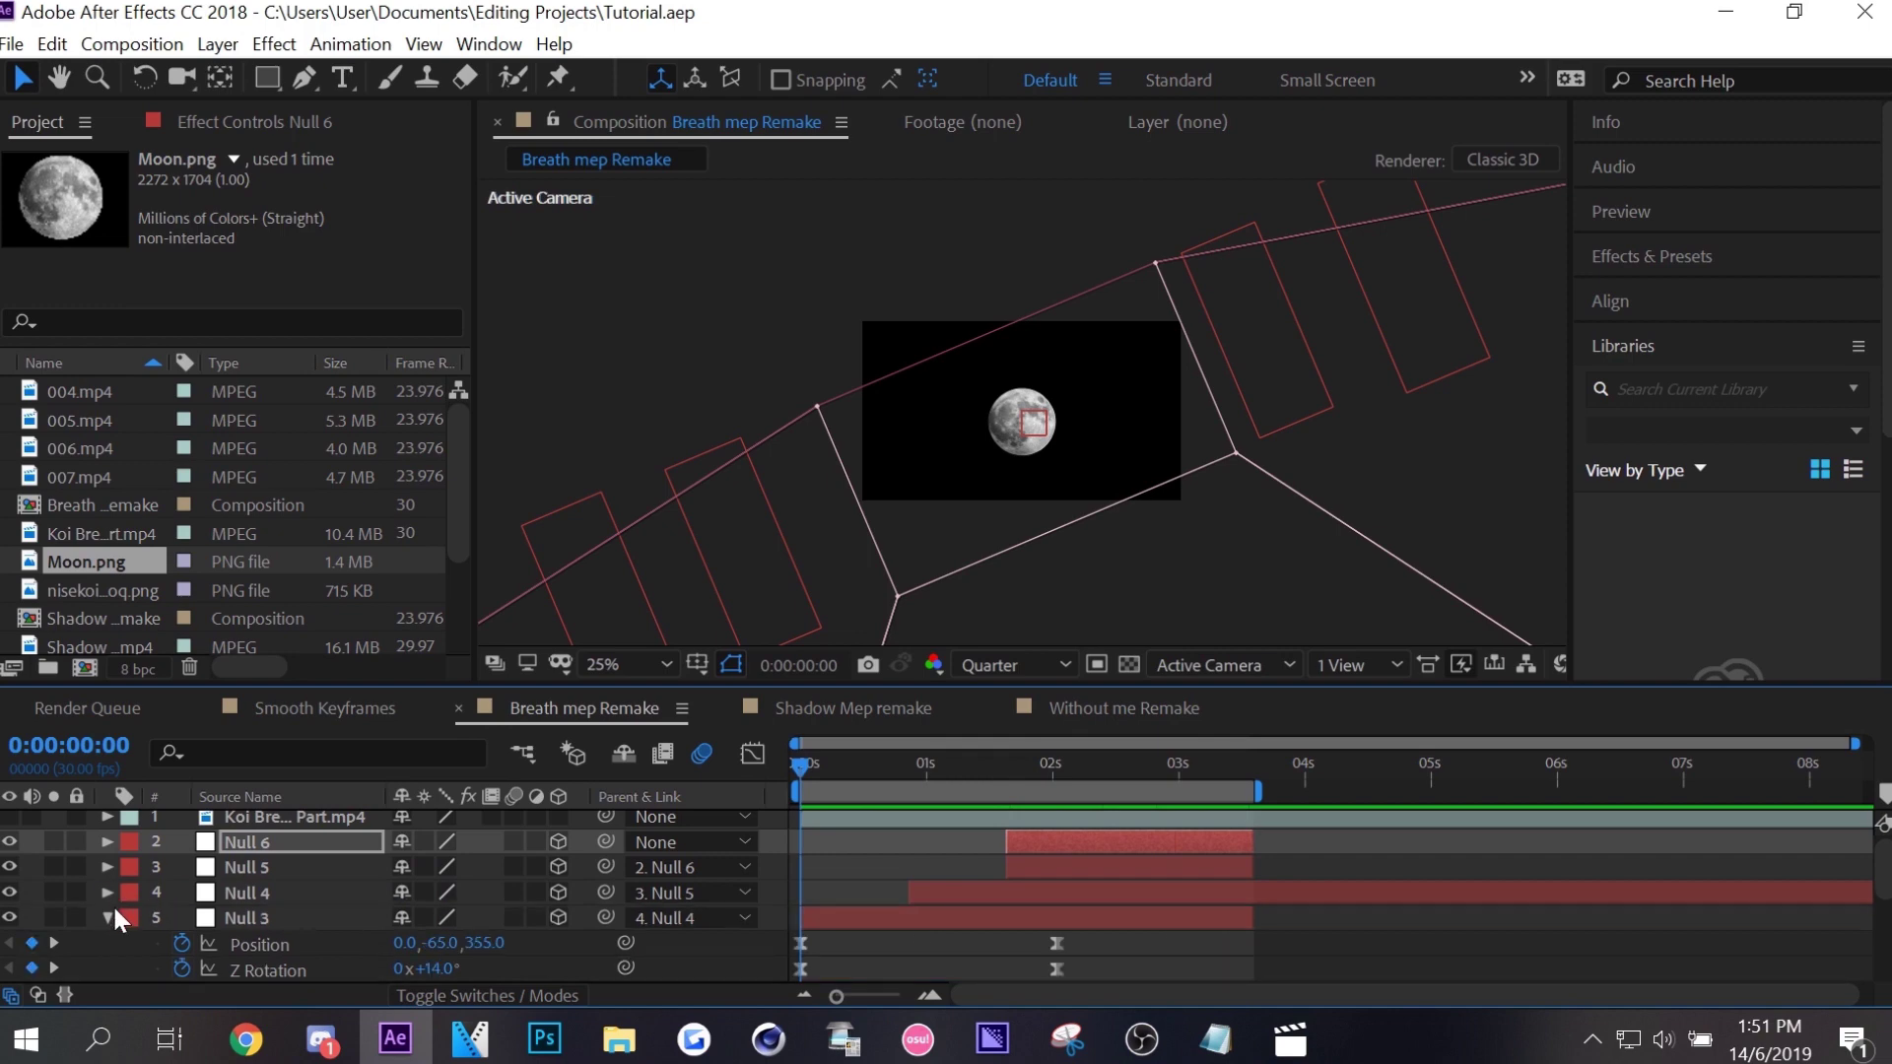
pyautogui.click(109, 918)
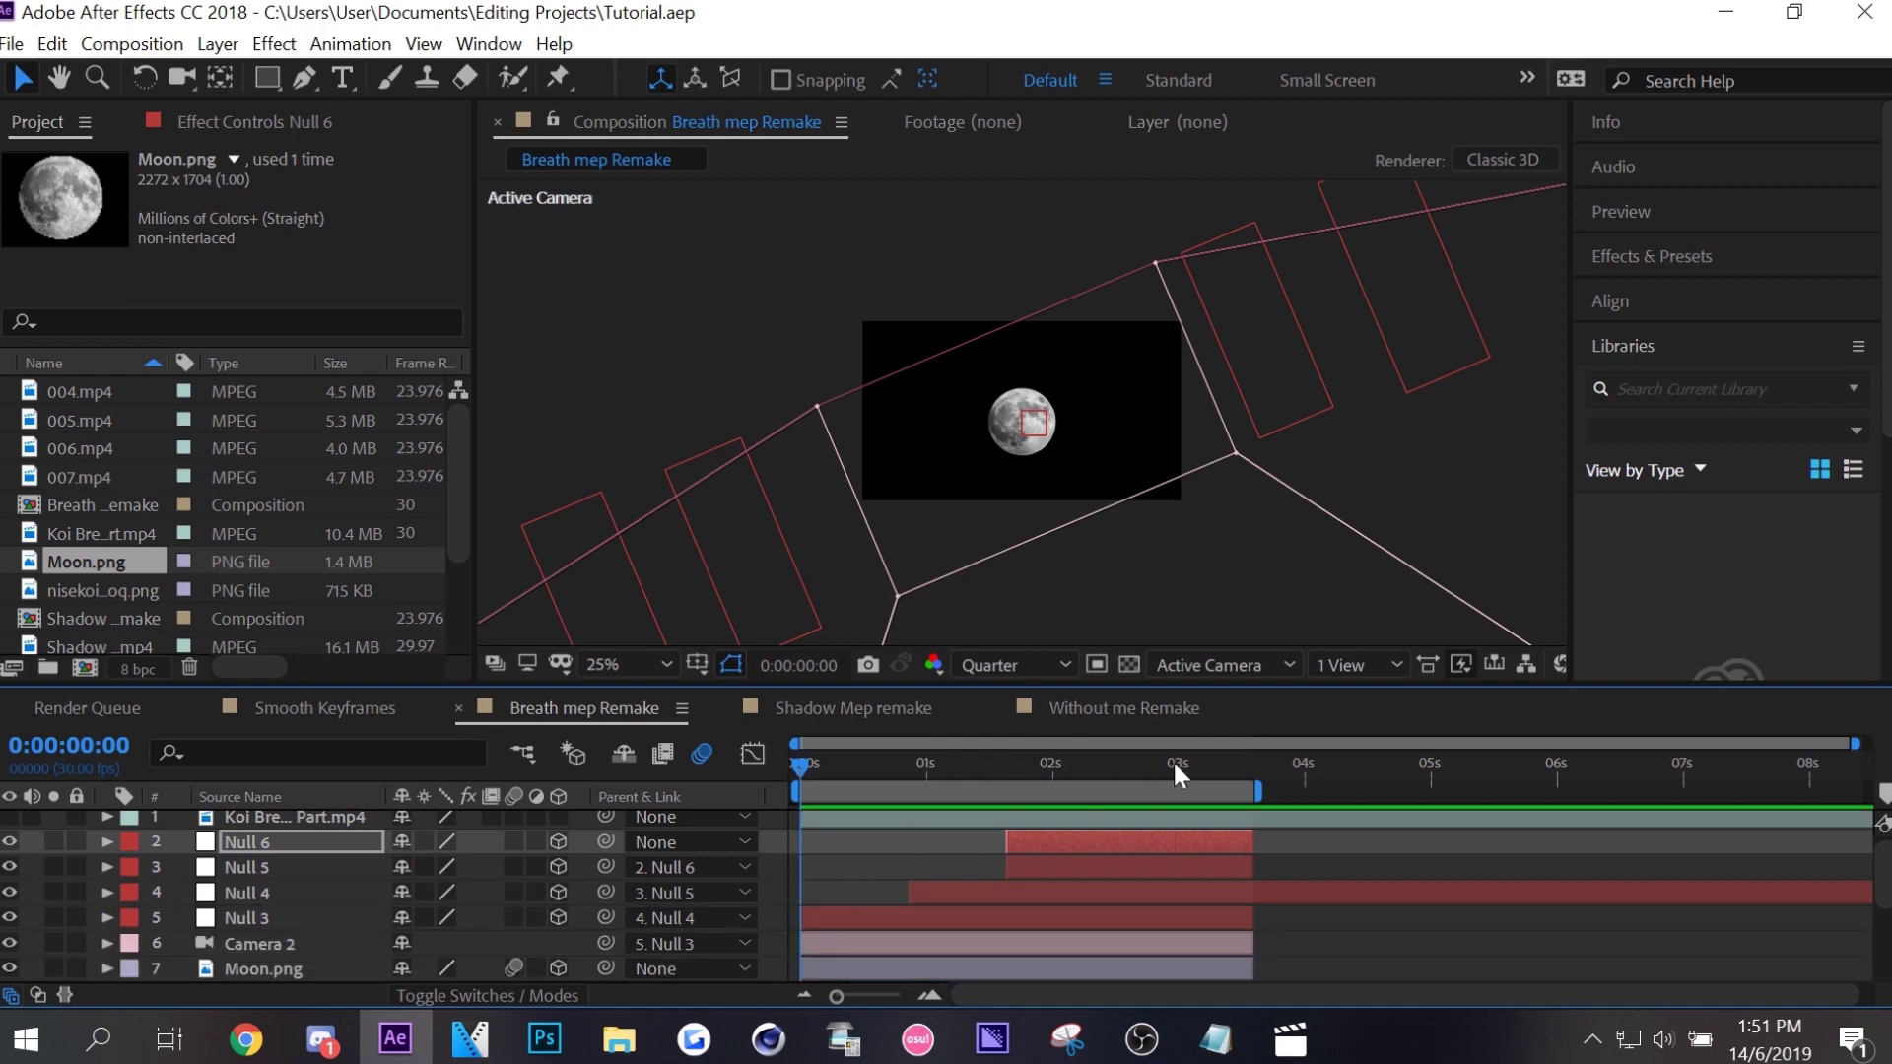
pyautogui.click(1248, 759)
pyautogui.click(1287, 883)
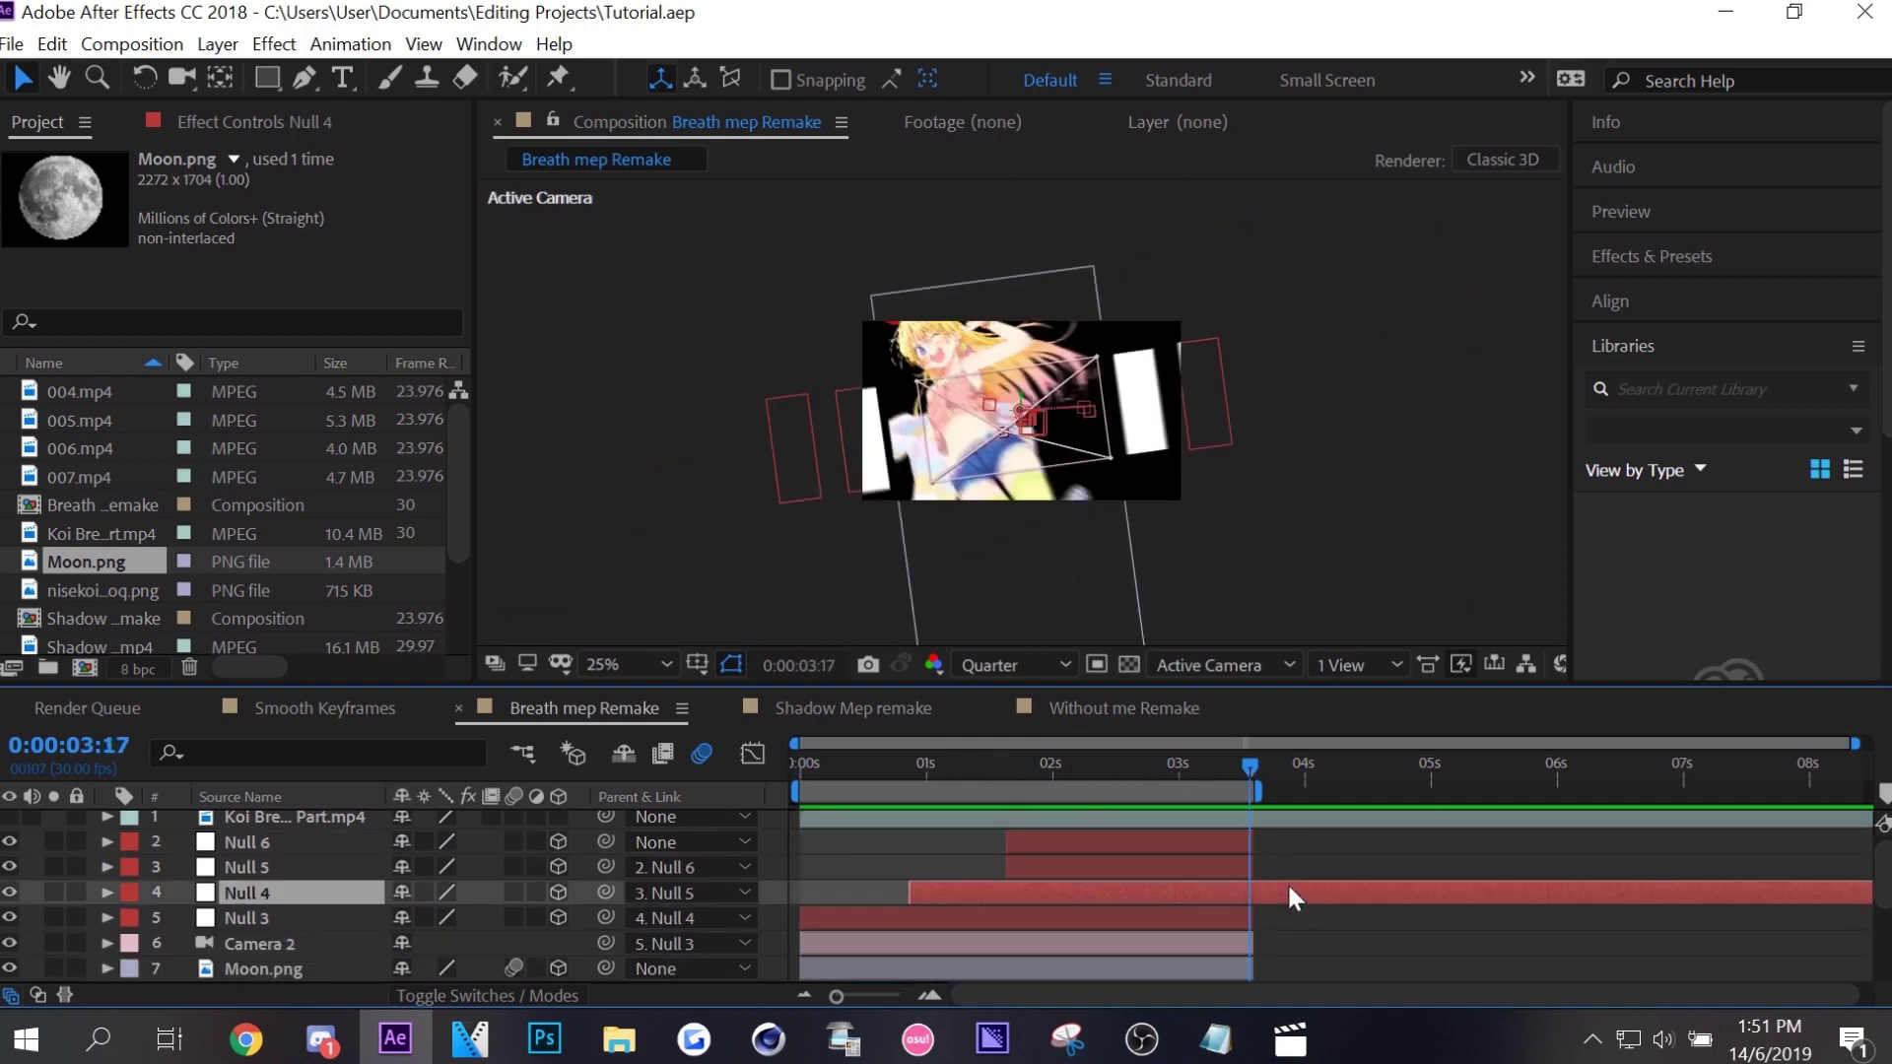
pyautogui.hotkey('alt', ']')
pyautogui.hotkey('ctrl', 's')
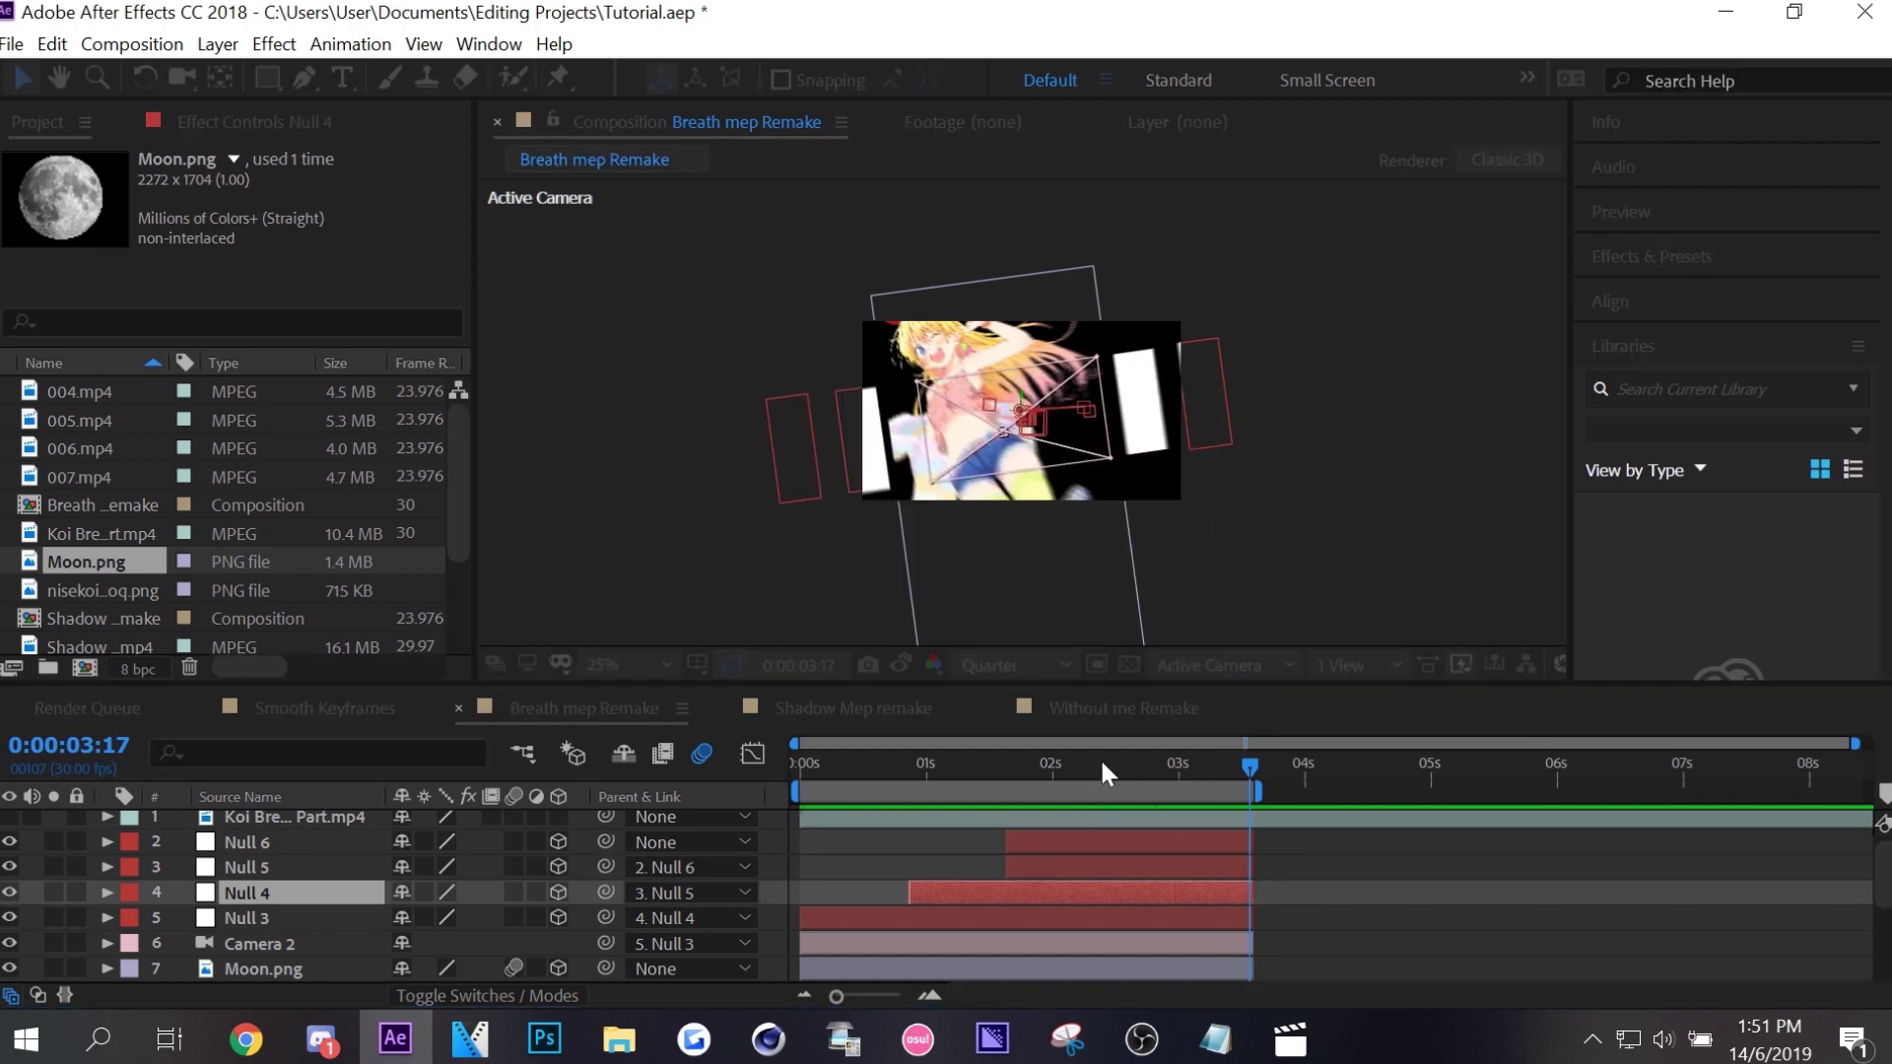
# Make the Koi clip visible again and preview from the first frame.
pyautogui.moveTo(1100, 757); pyautogui.dragTo(21, 826)
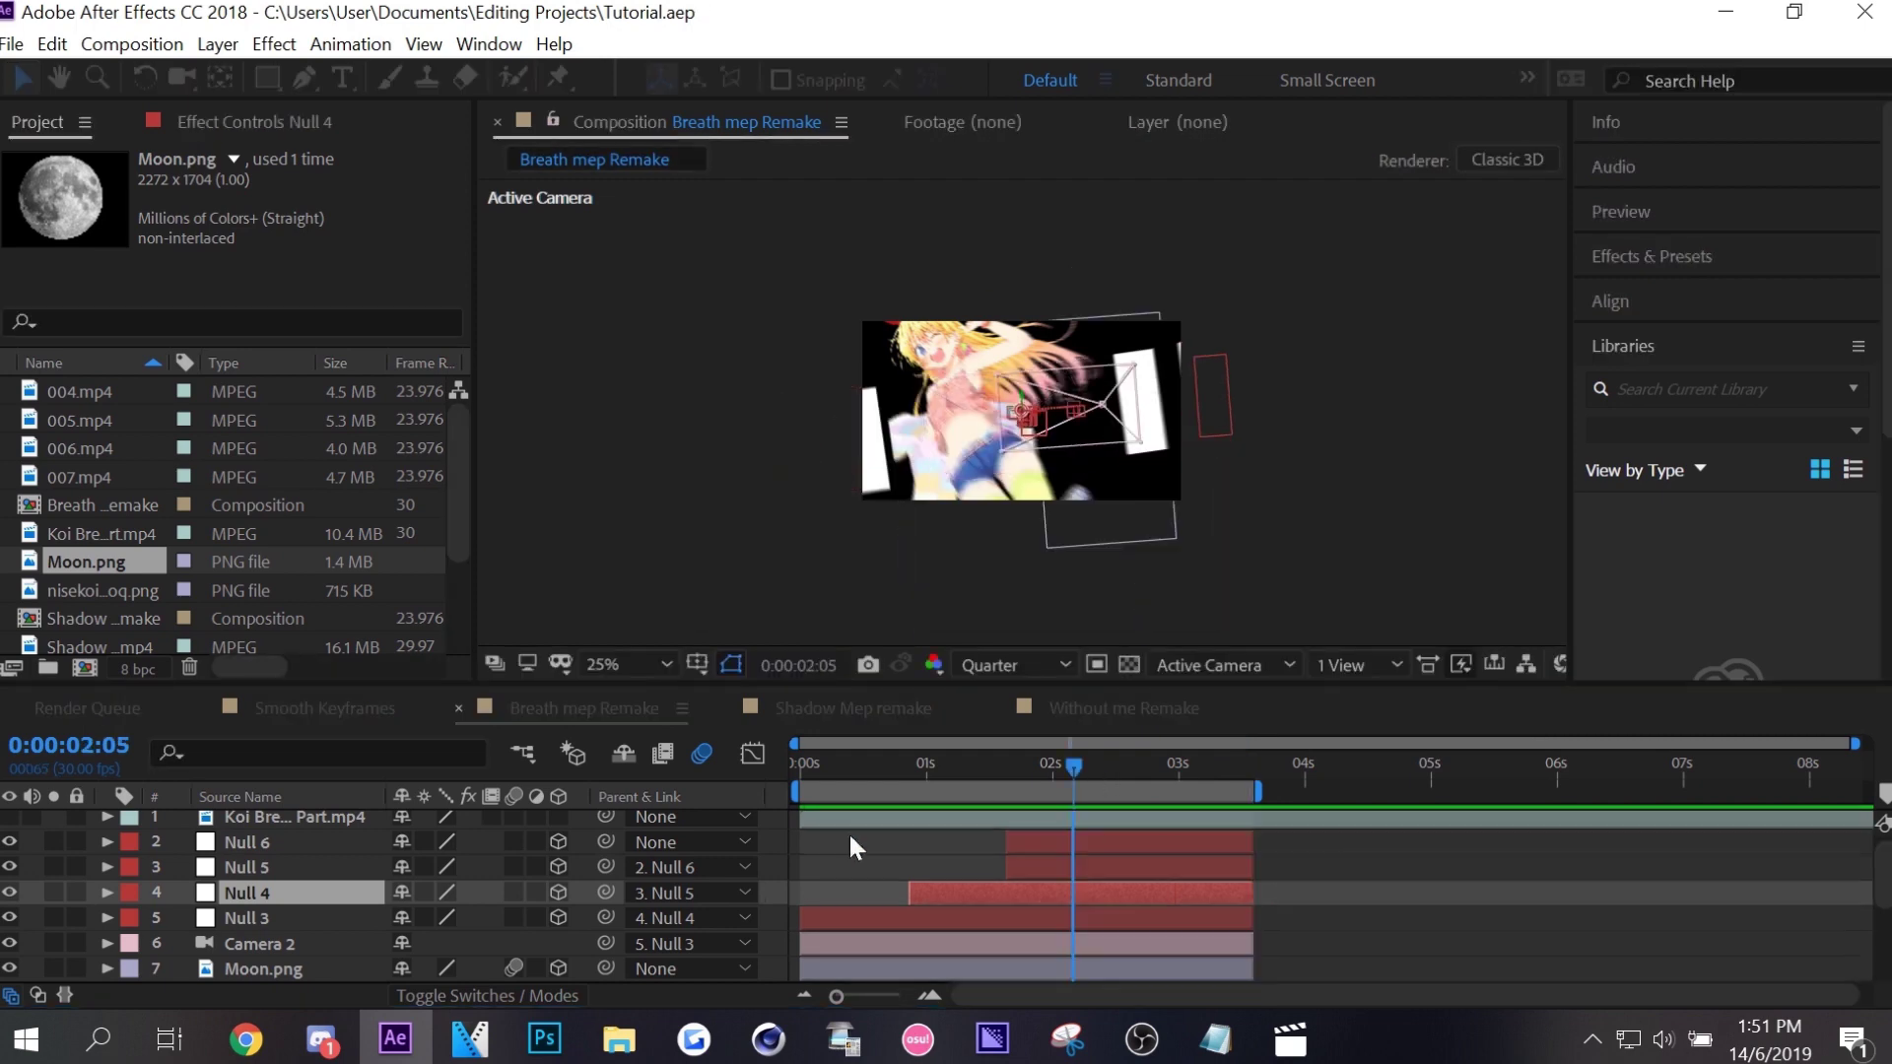
pyautogui.click(10, 818)
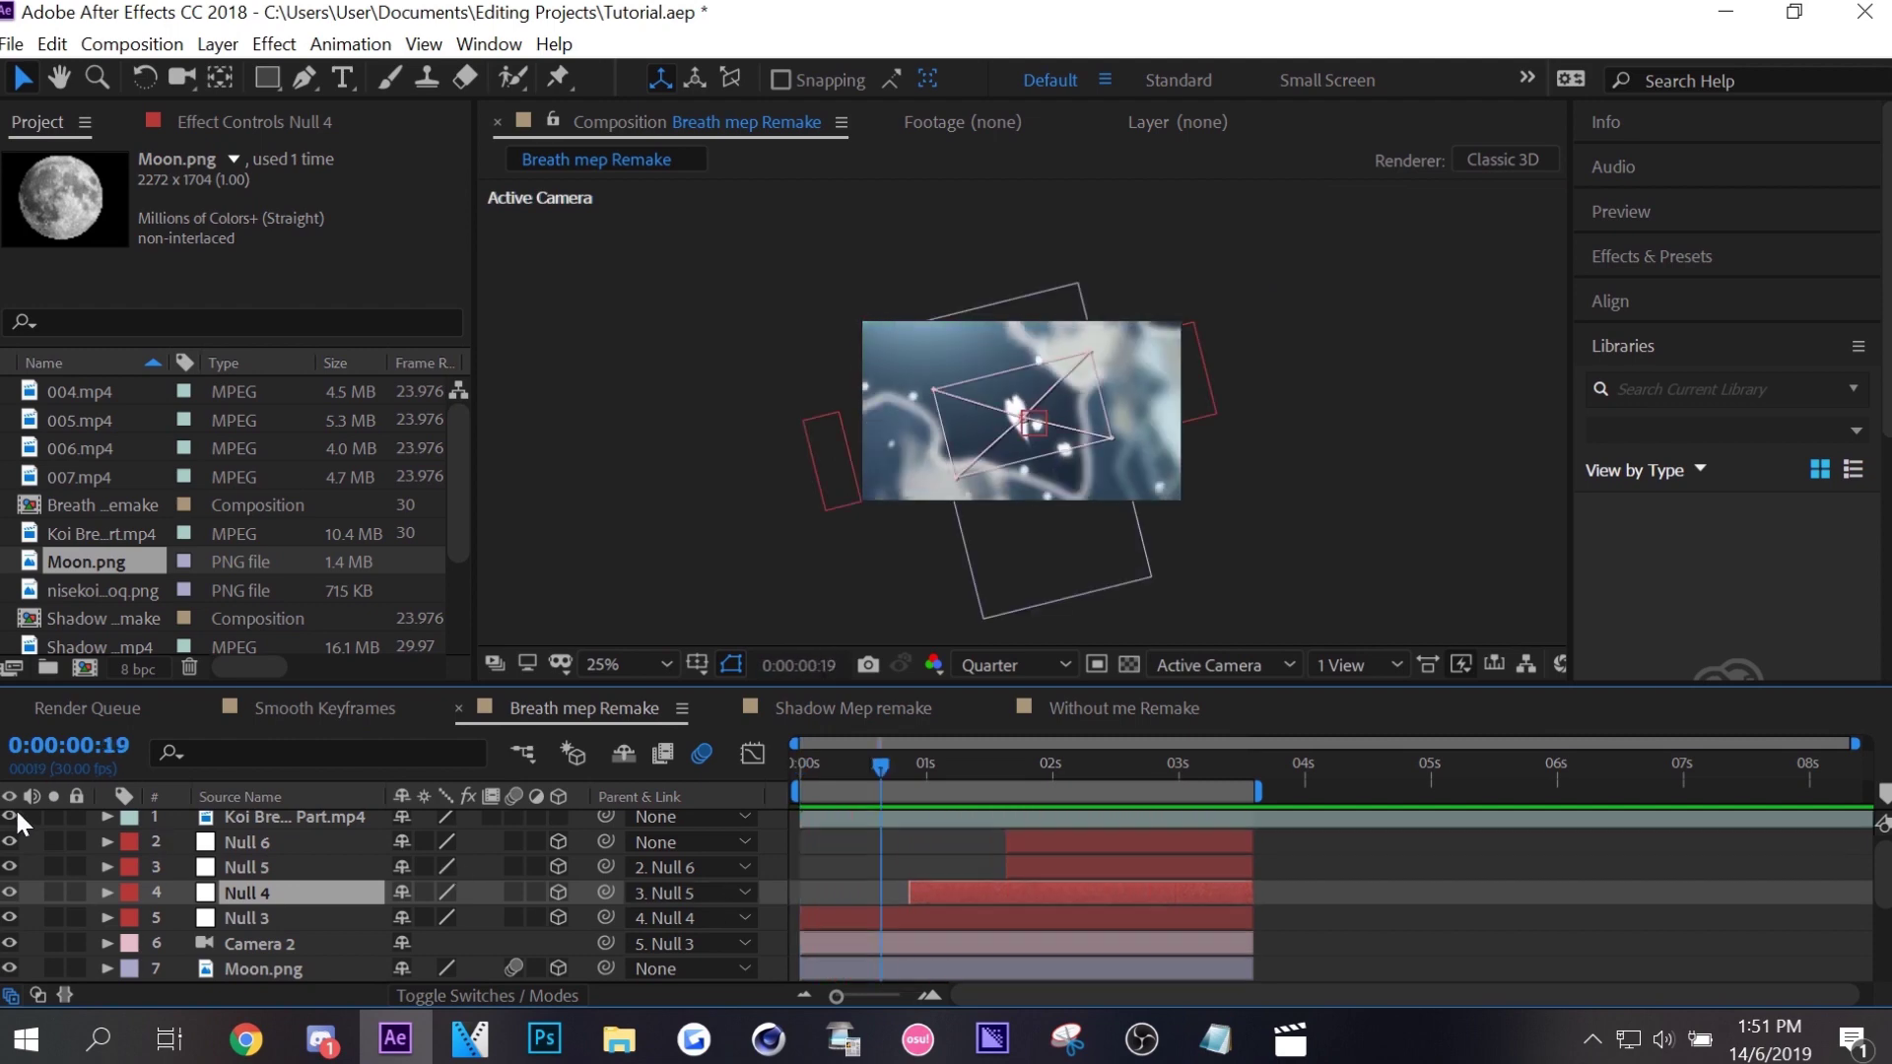
pyautogui.press('space')
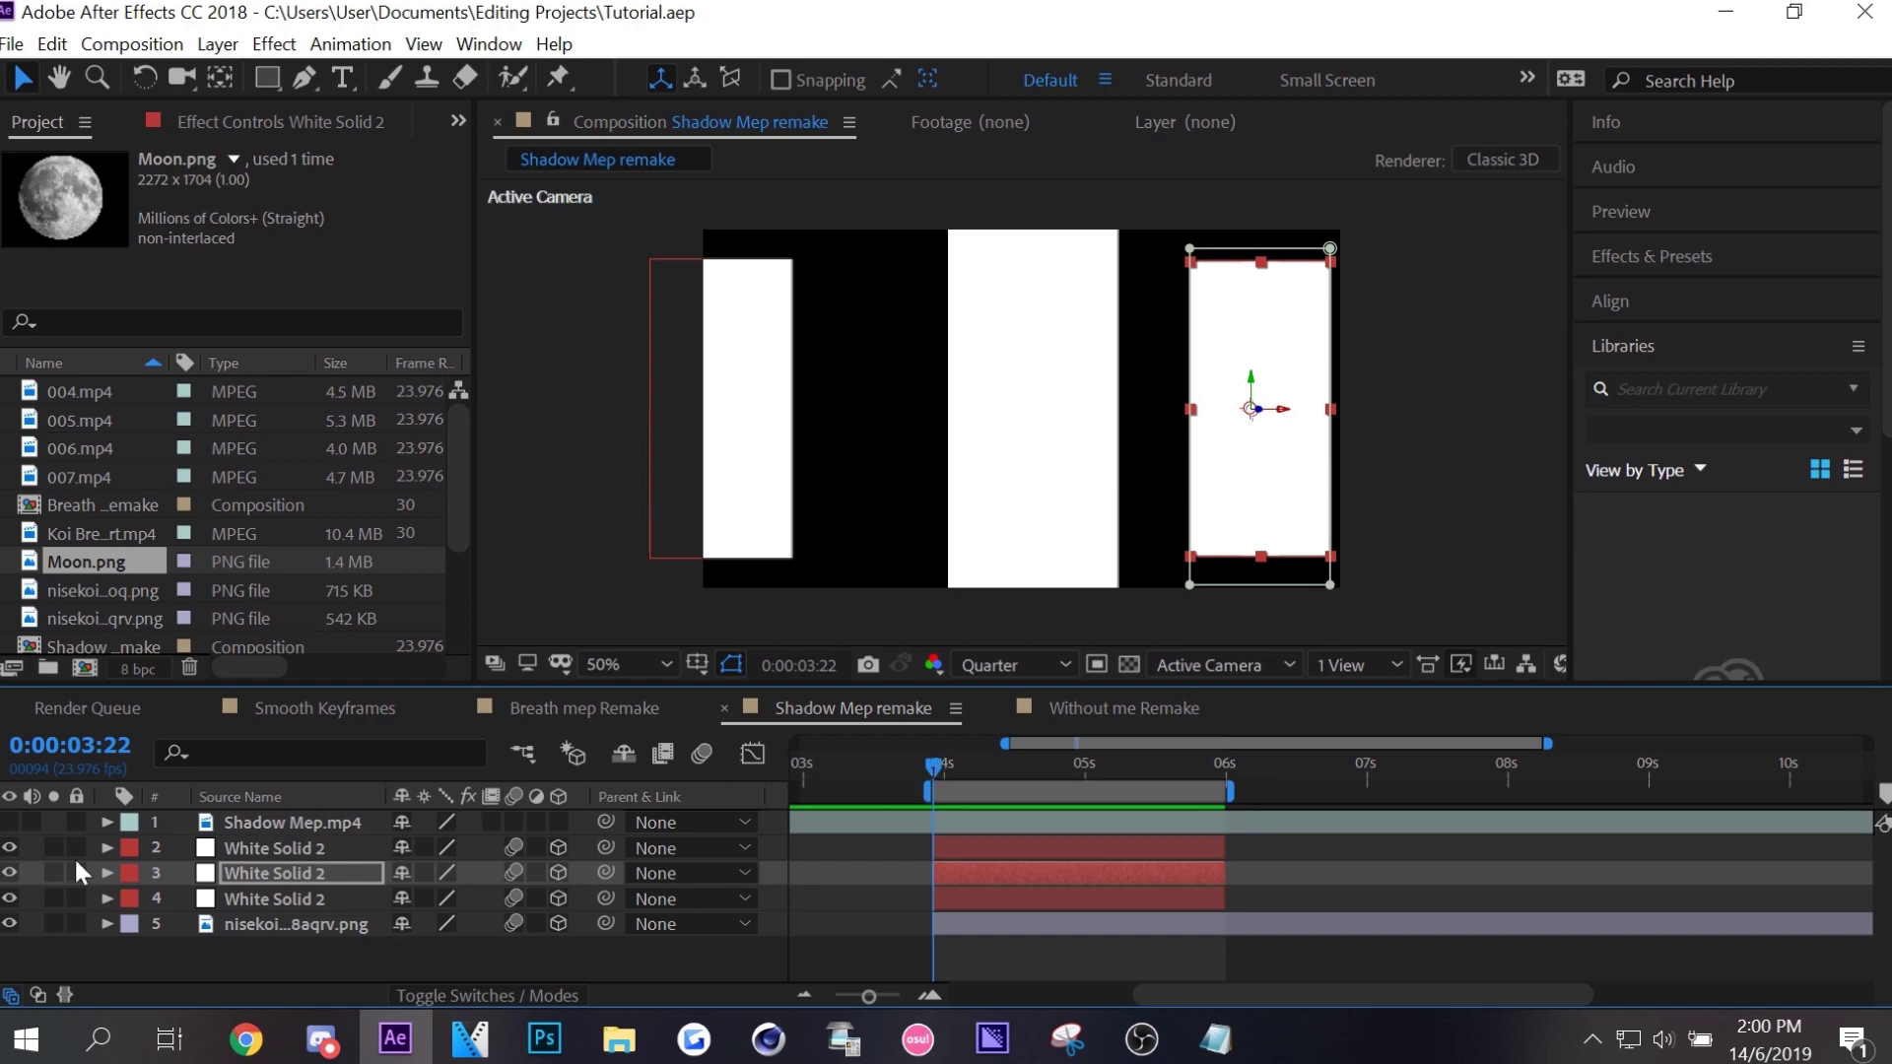
# Show Shadow Mep.mp4 and scrub it from about 01:16 to 04:08, timeline zoomed to 0–14 s.
pyautogui.click(12, 822)
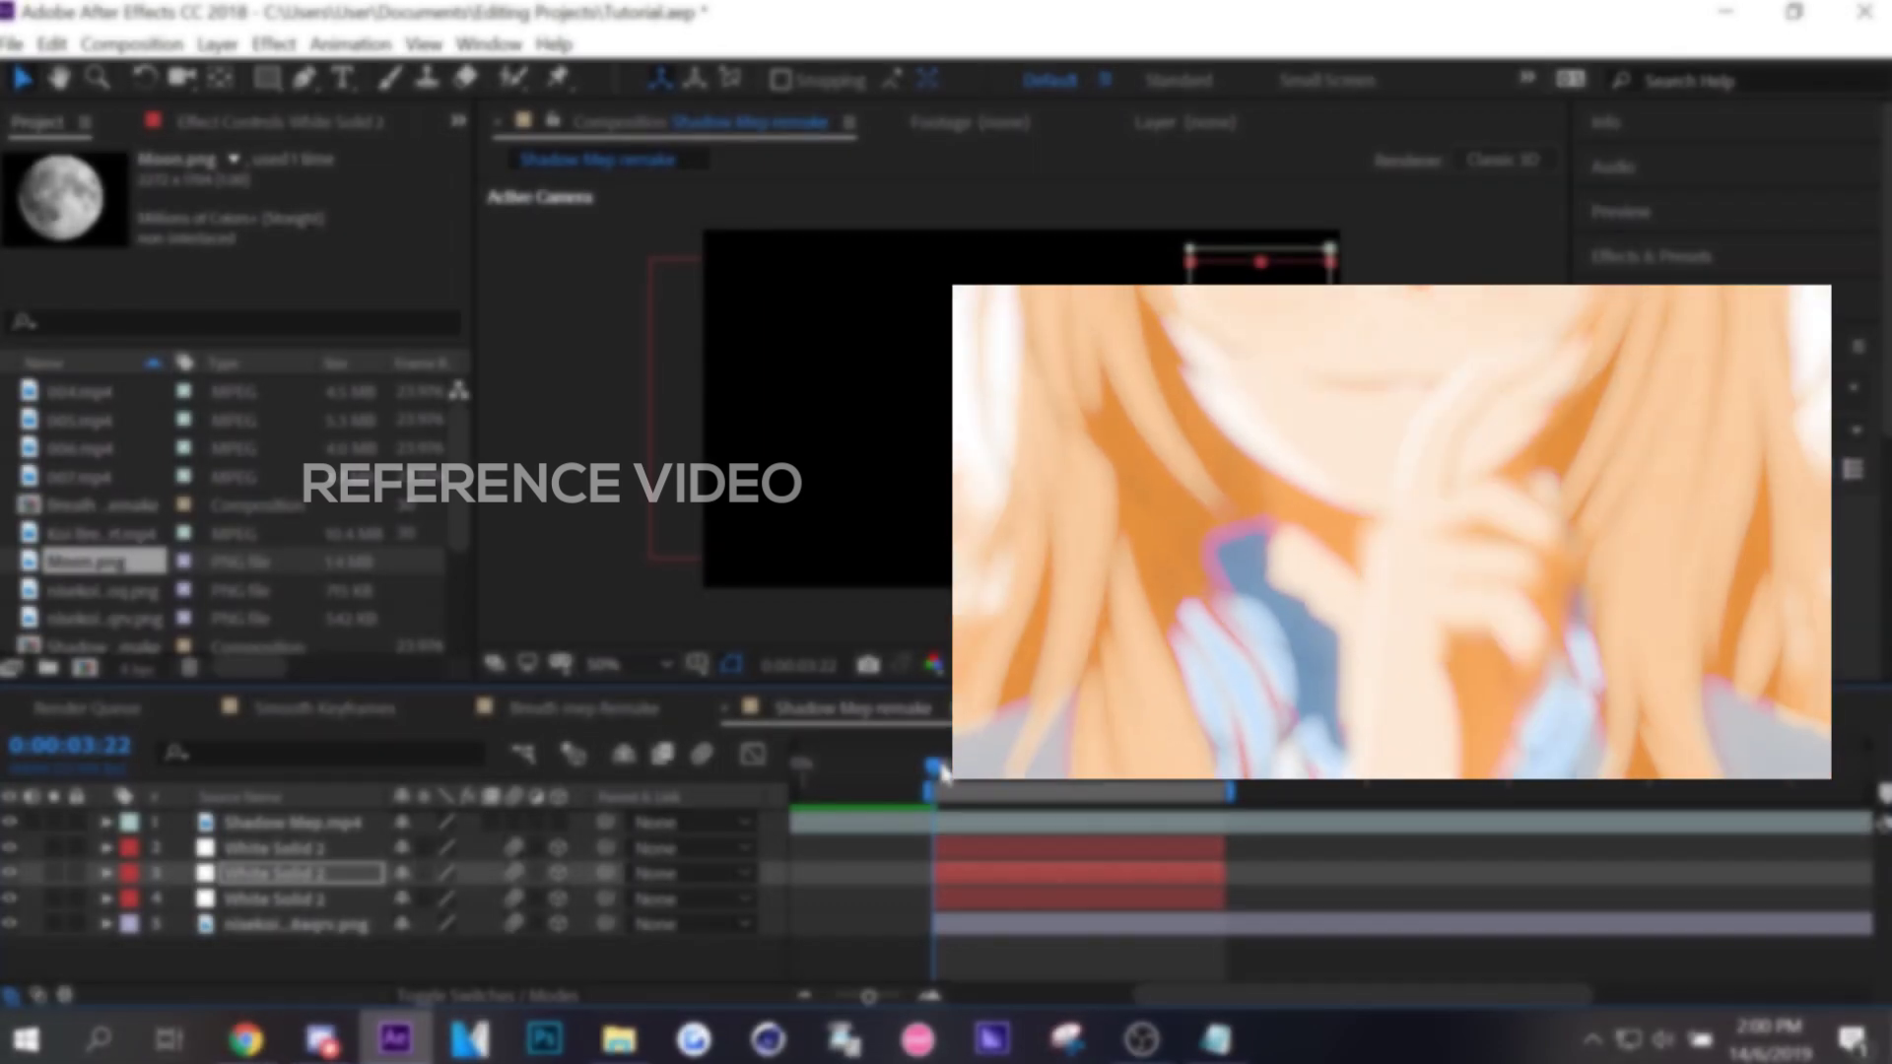
pyautogui.moveTo(944, 773)
pyautogui.mouseDown()
pyautogui.moveTo(1167, 676)
pyautogui.moveTo(920, 713)
pyautogui.moveTo(1127, 706)
pyautogui.mouseUp()
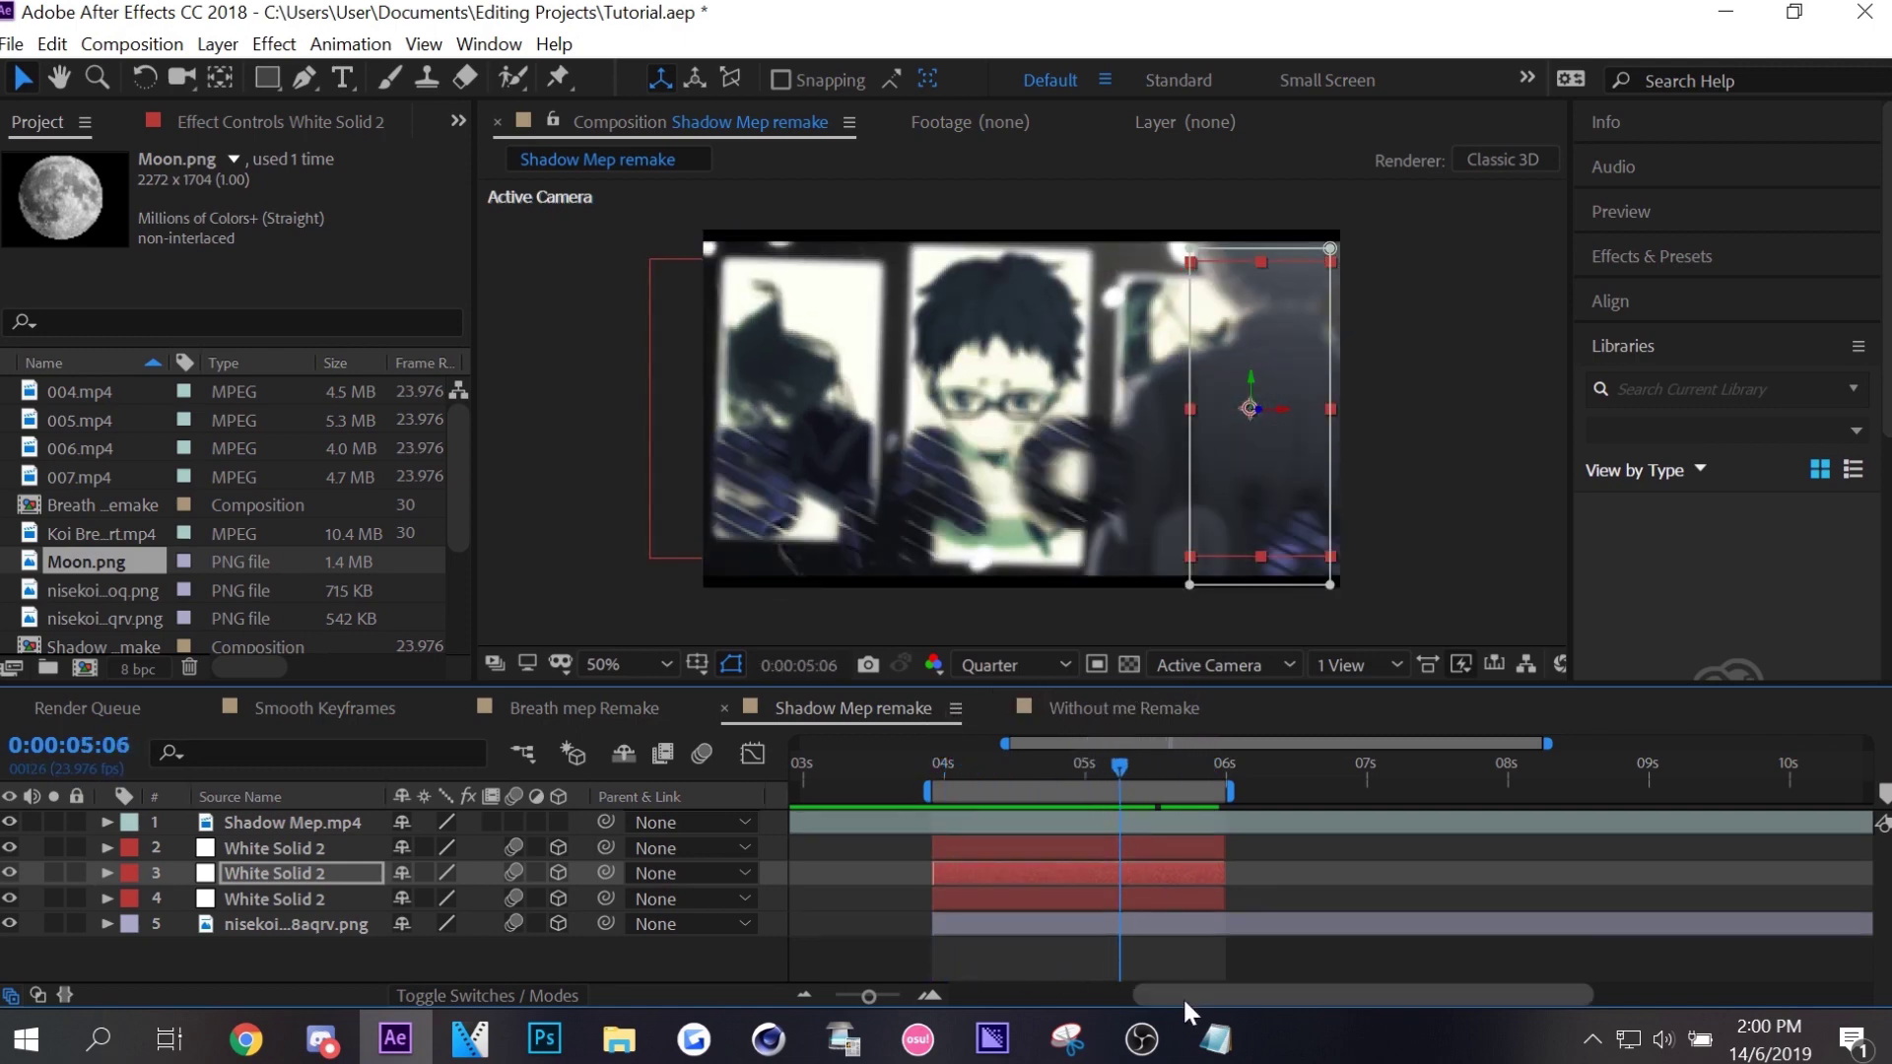
pyautogui.click(798, 992)
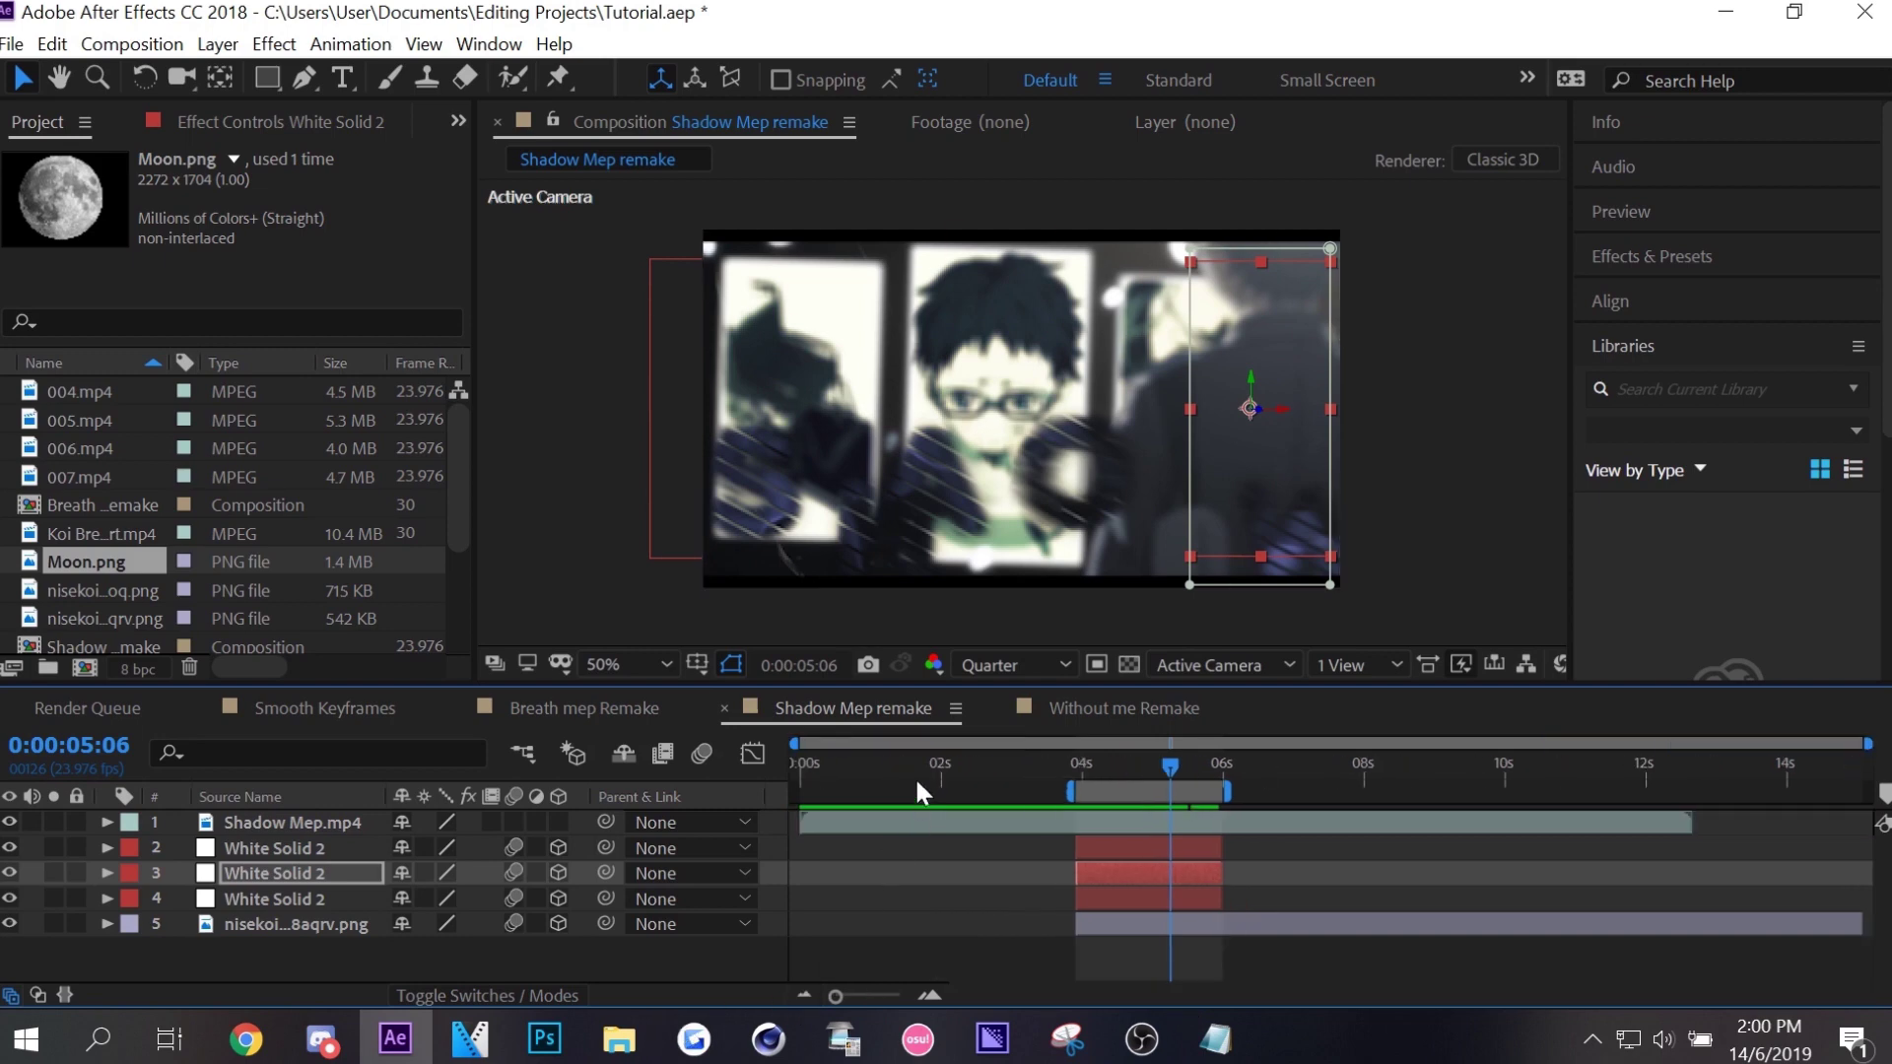
pyautogui.moveTo(873, 771)
pyautogui.mouseDown()
pyautogui.moveTo(919, 737)
pyautogui.moveTo(1017, 726)
pyautogui.mouseUp()
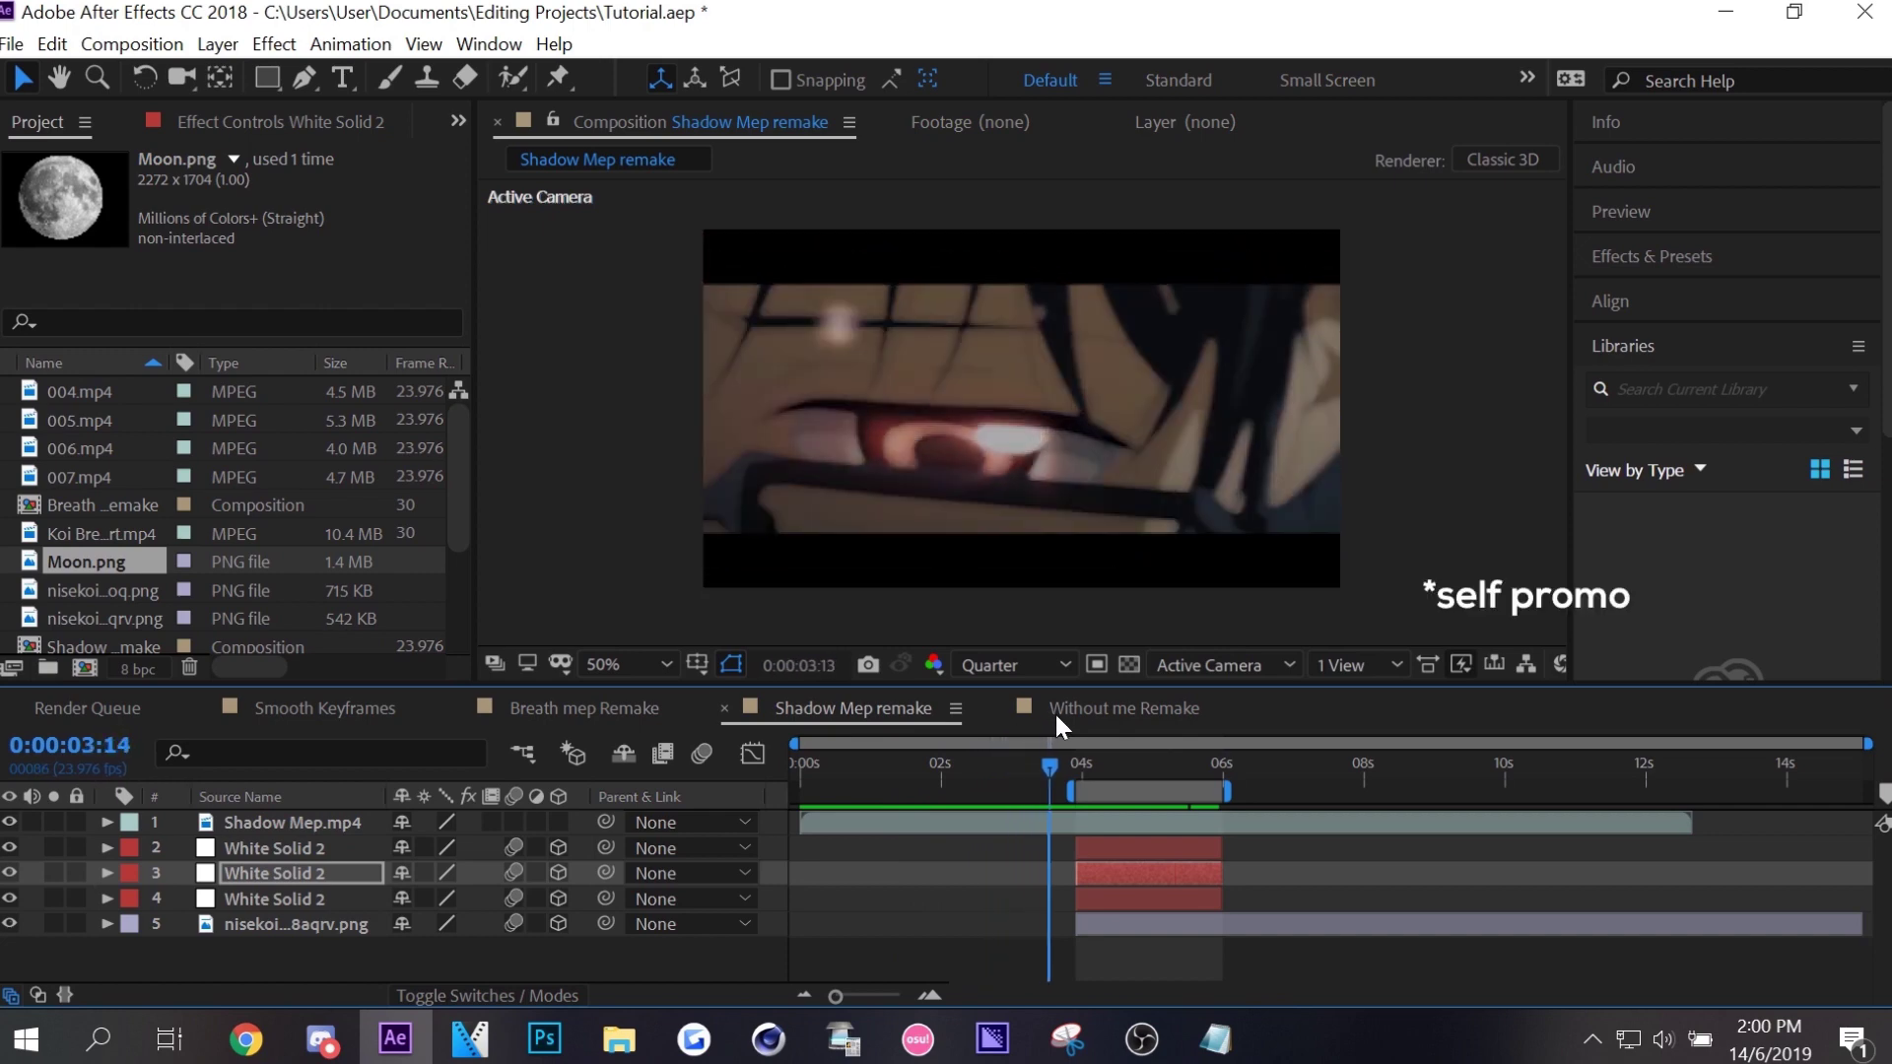
pyautogui.moveTo(1015, 720); pyautogui.dragTo(1225, 658)
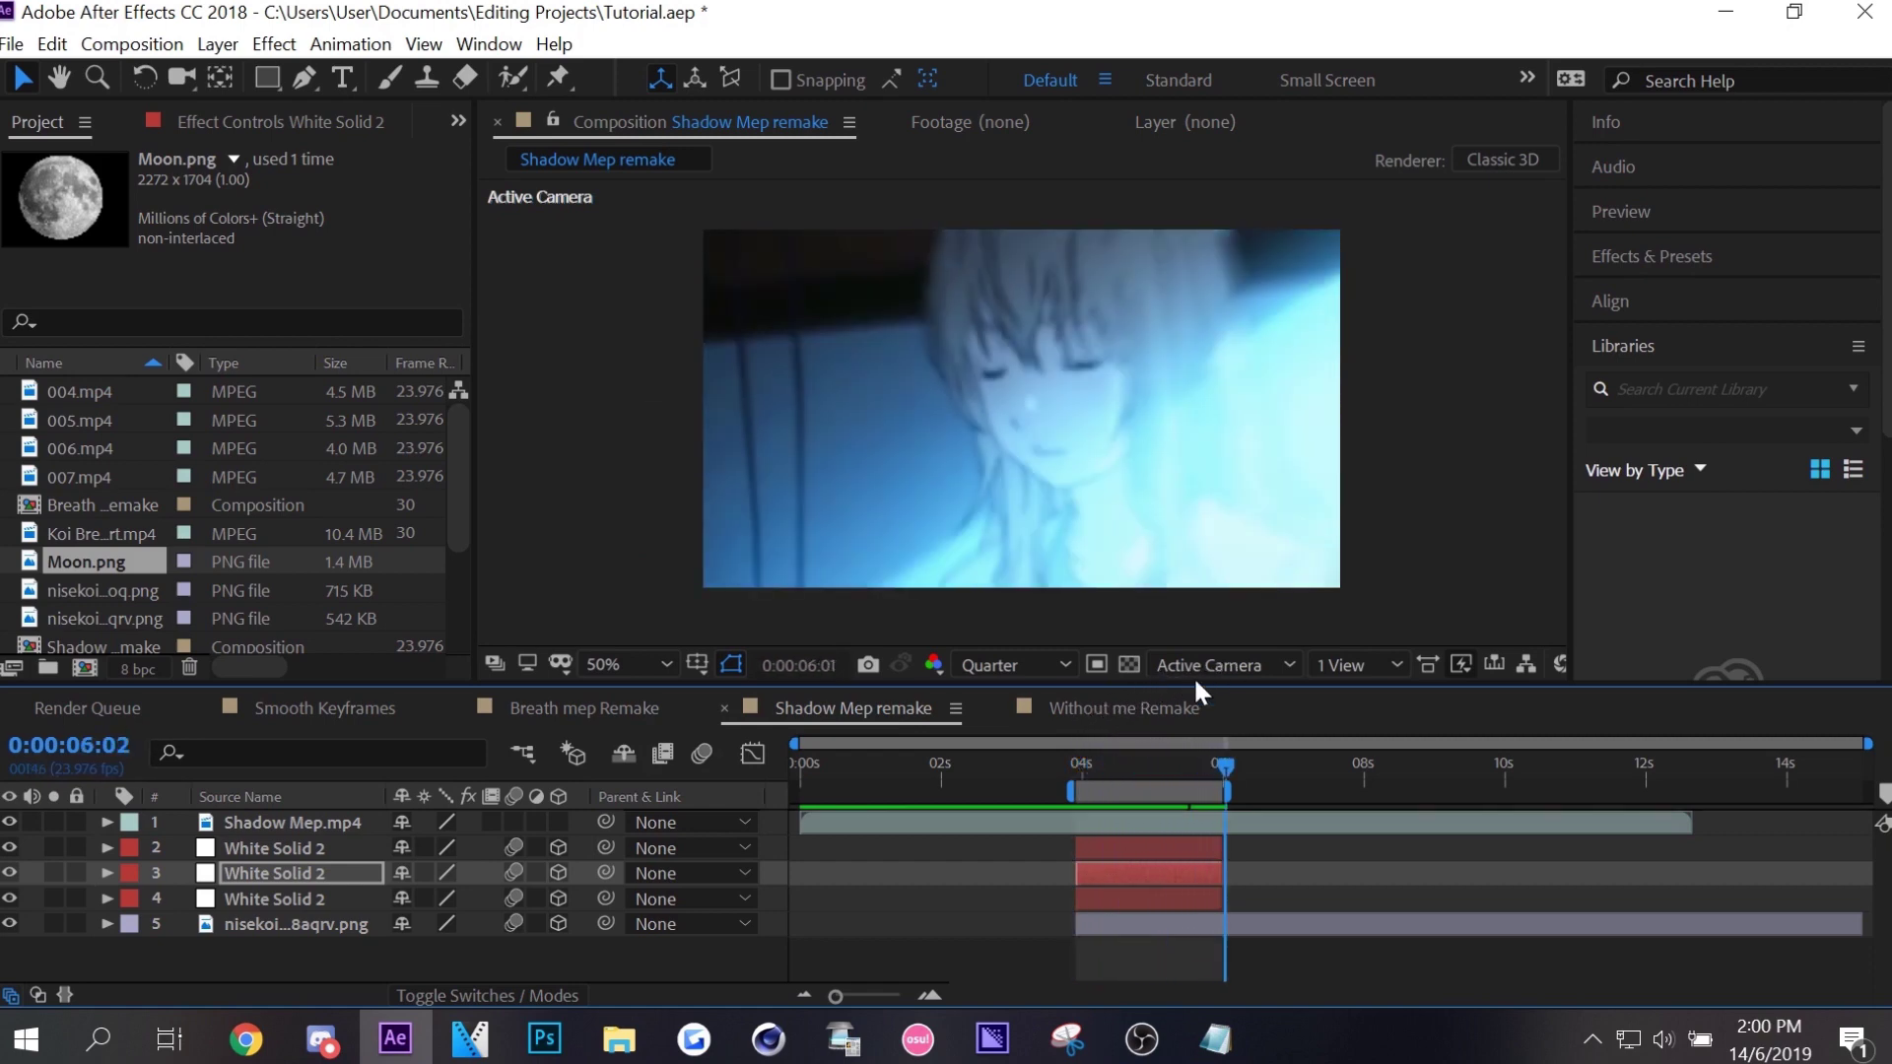
# Hide Shadow Mep.mp4, save, and preview the 04:00–06:00 work area.
pyautogui.click(9, 822)
pyautogui.click(937, 995)
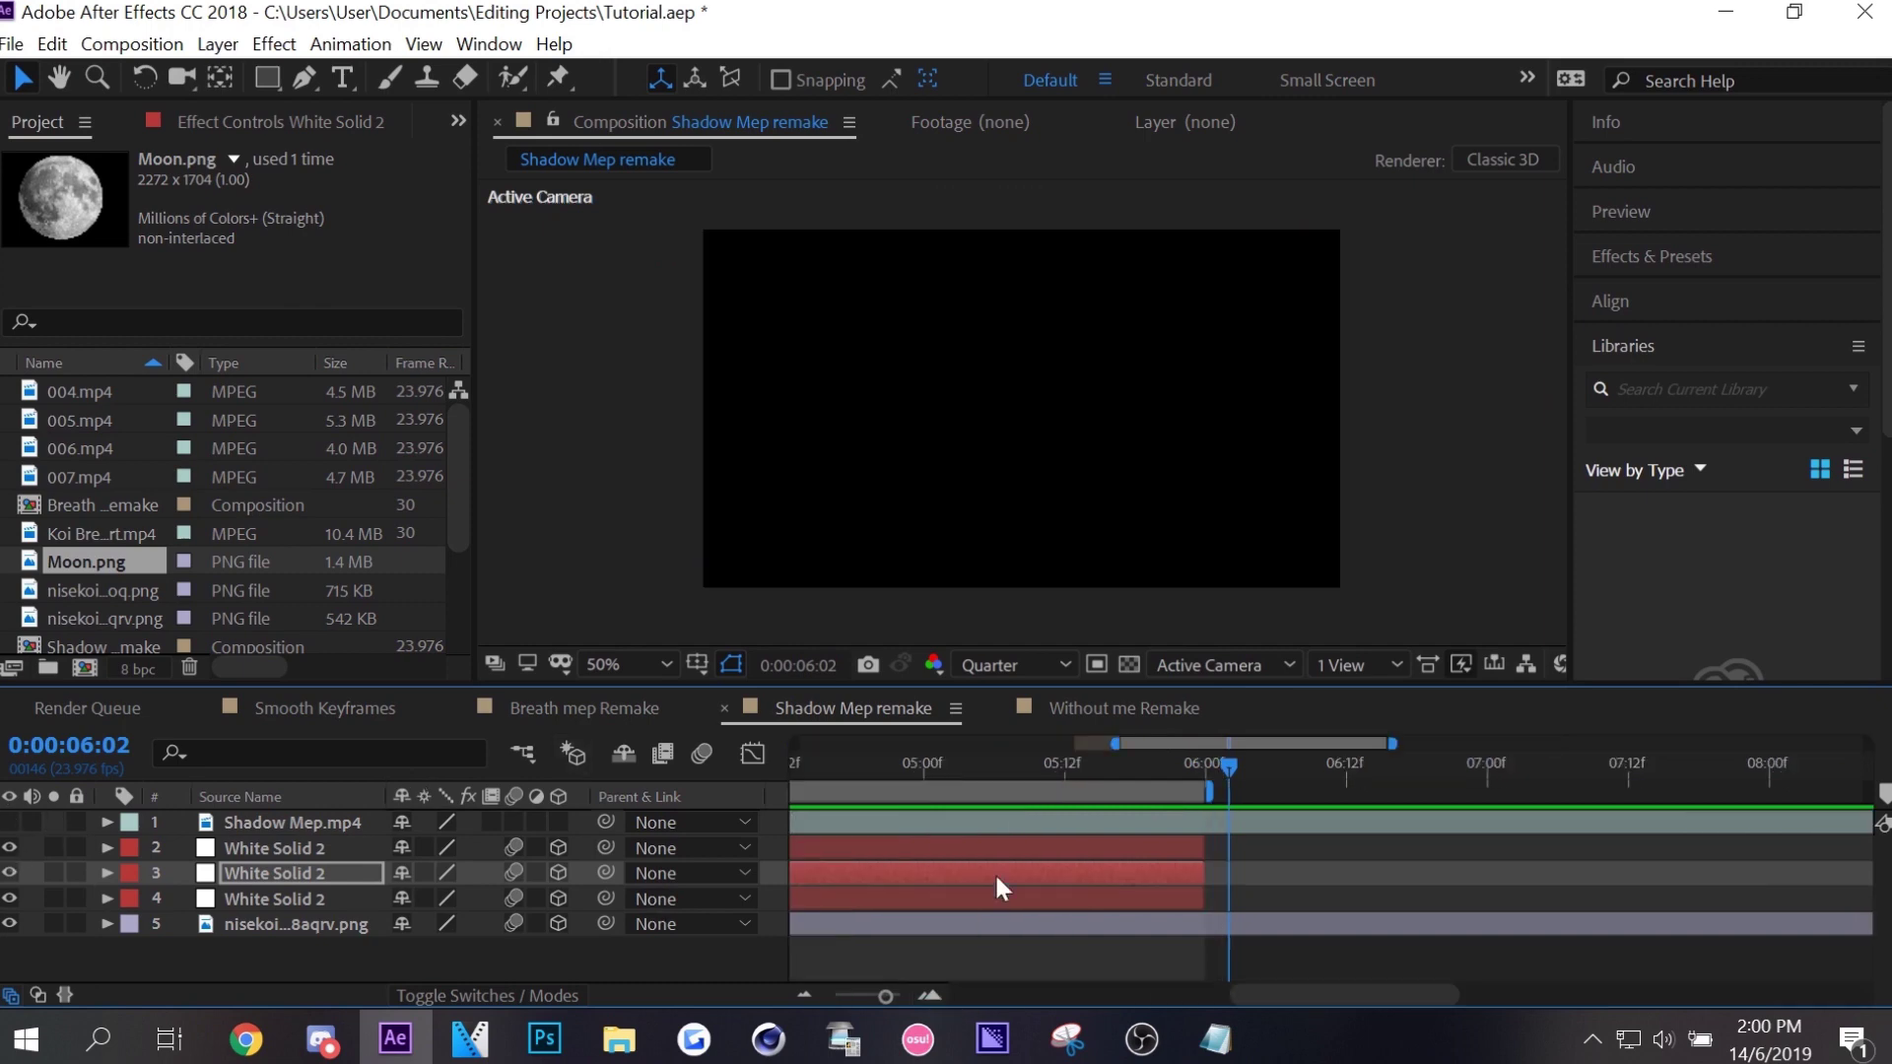
pyautogui.hotkey('ctrl', 's')
pyautogui.press('space')
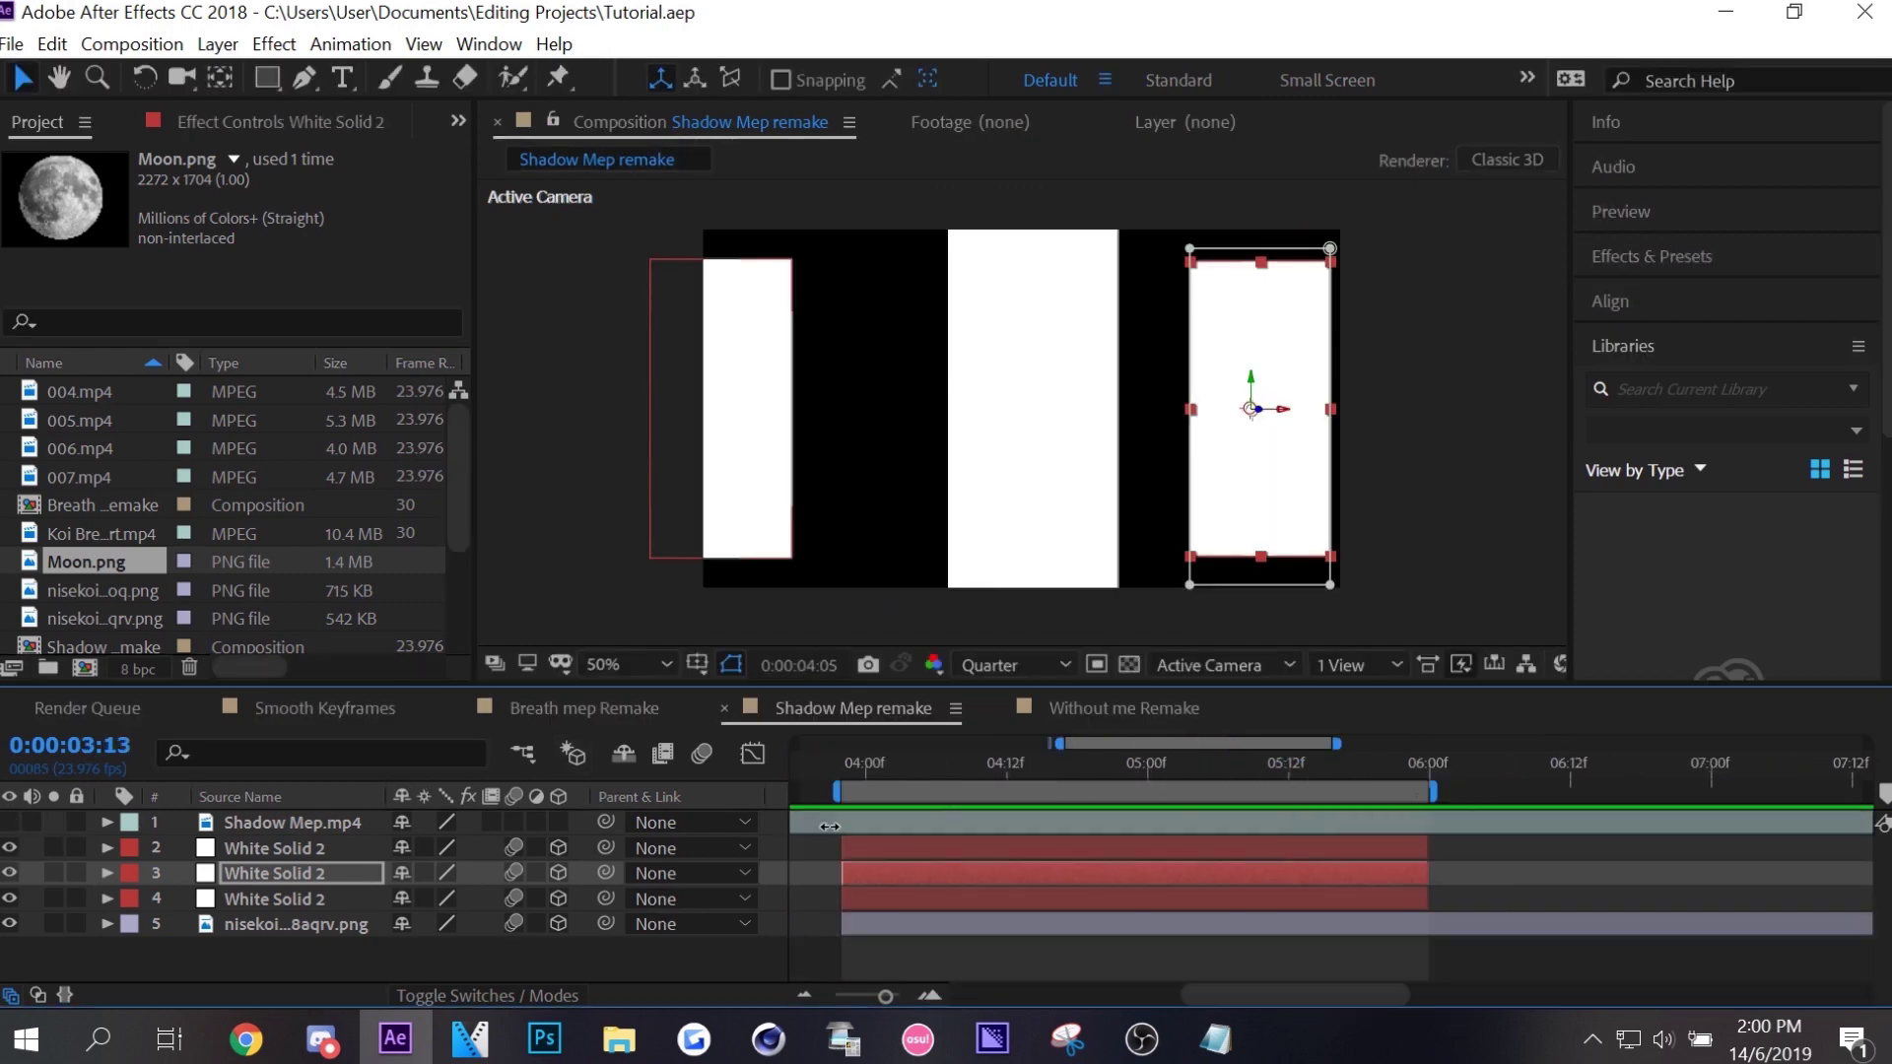
# Add Camera 1 parented to a 3D Null 7, both trimmed to the work area.
pyautogui.click(894, 850)
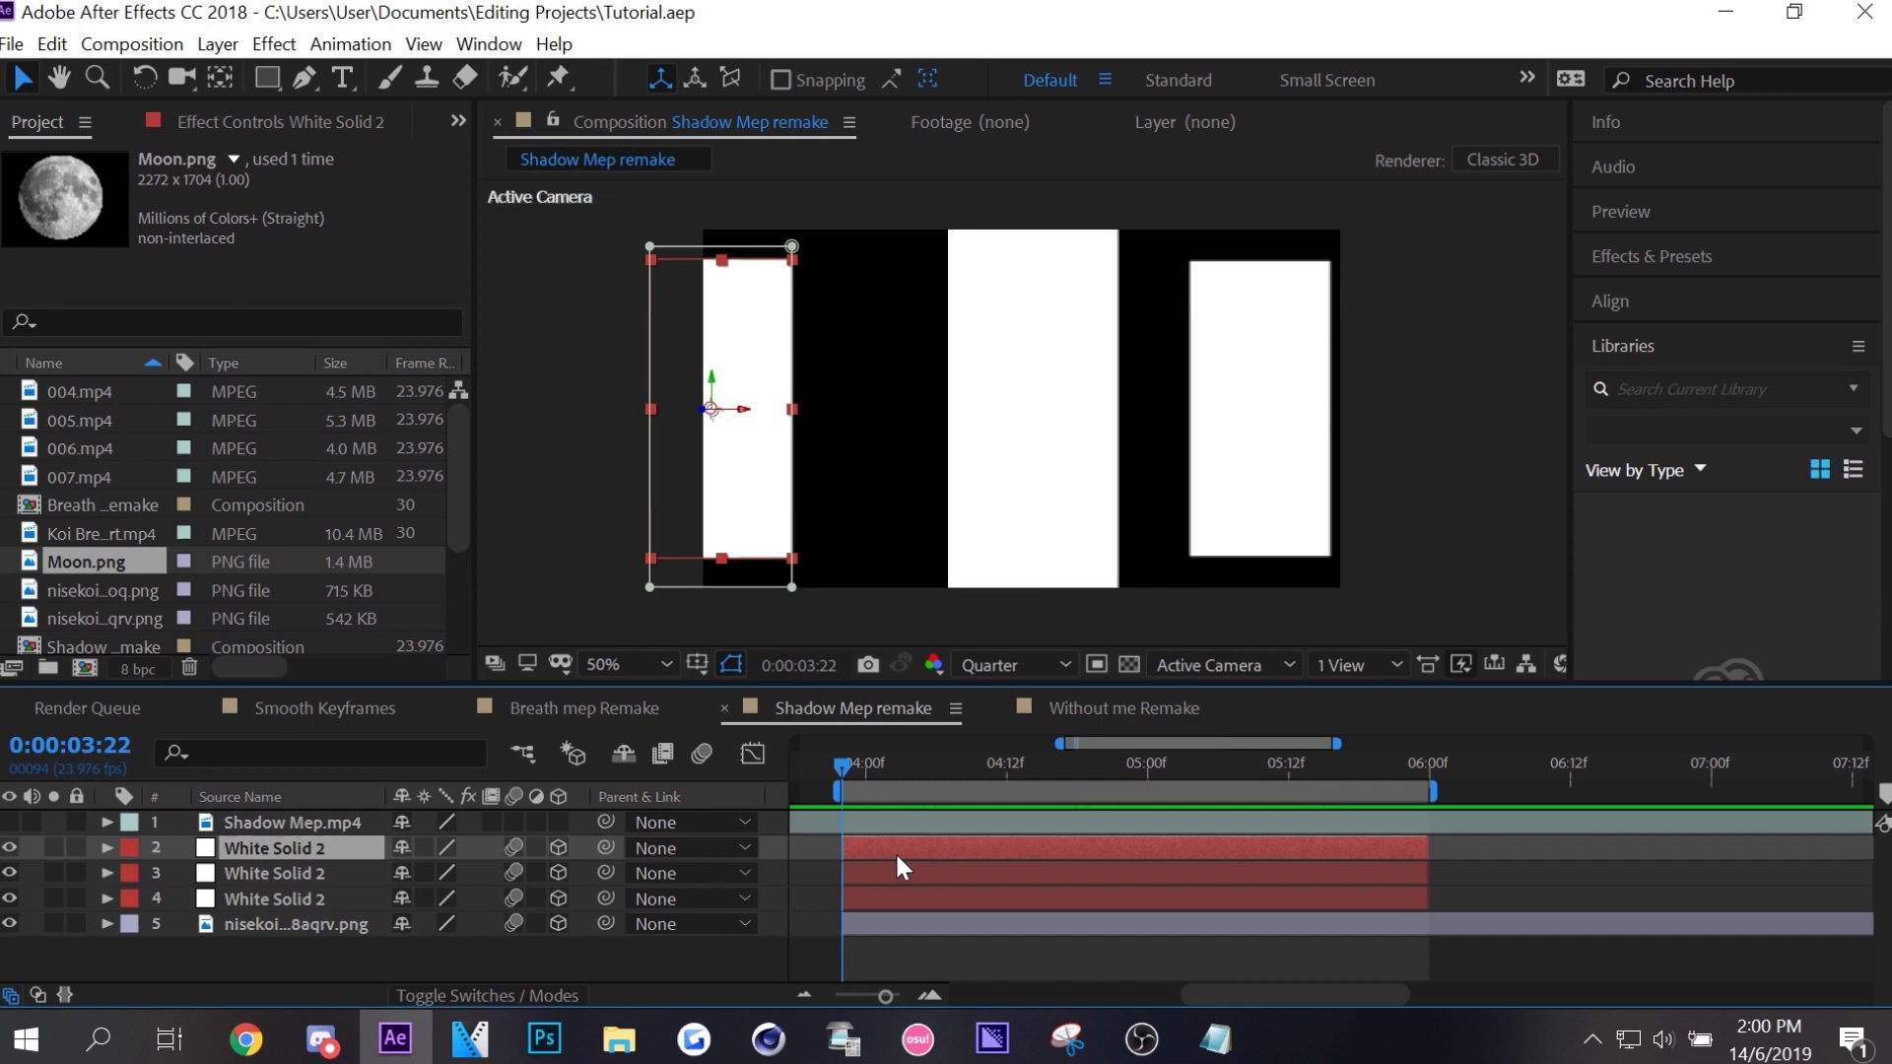
pyautogui.hotkey('ctrl', 'alt', 'shift', 'c')
pyautogui.press('Return')
pyautogui.hotkey('ctrl', 'alt', 'shift', 'y')
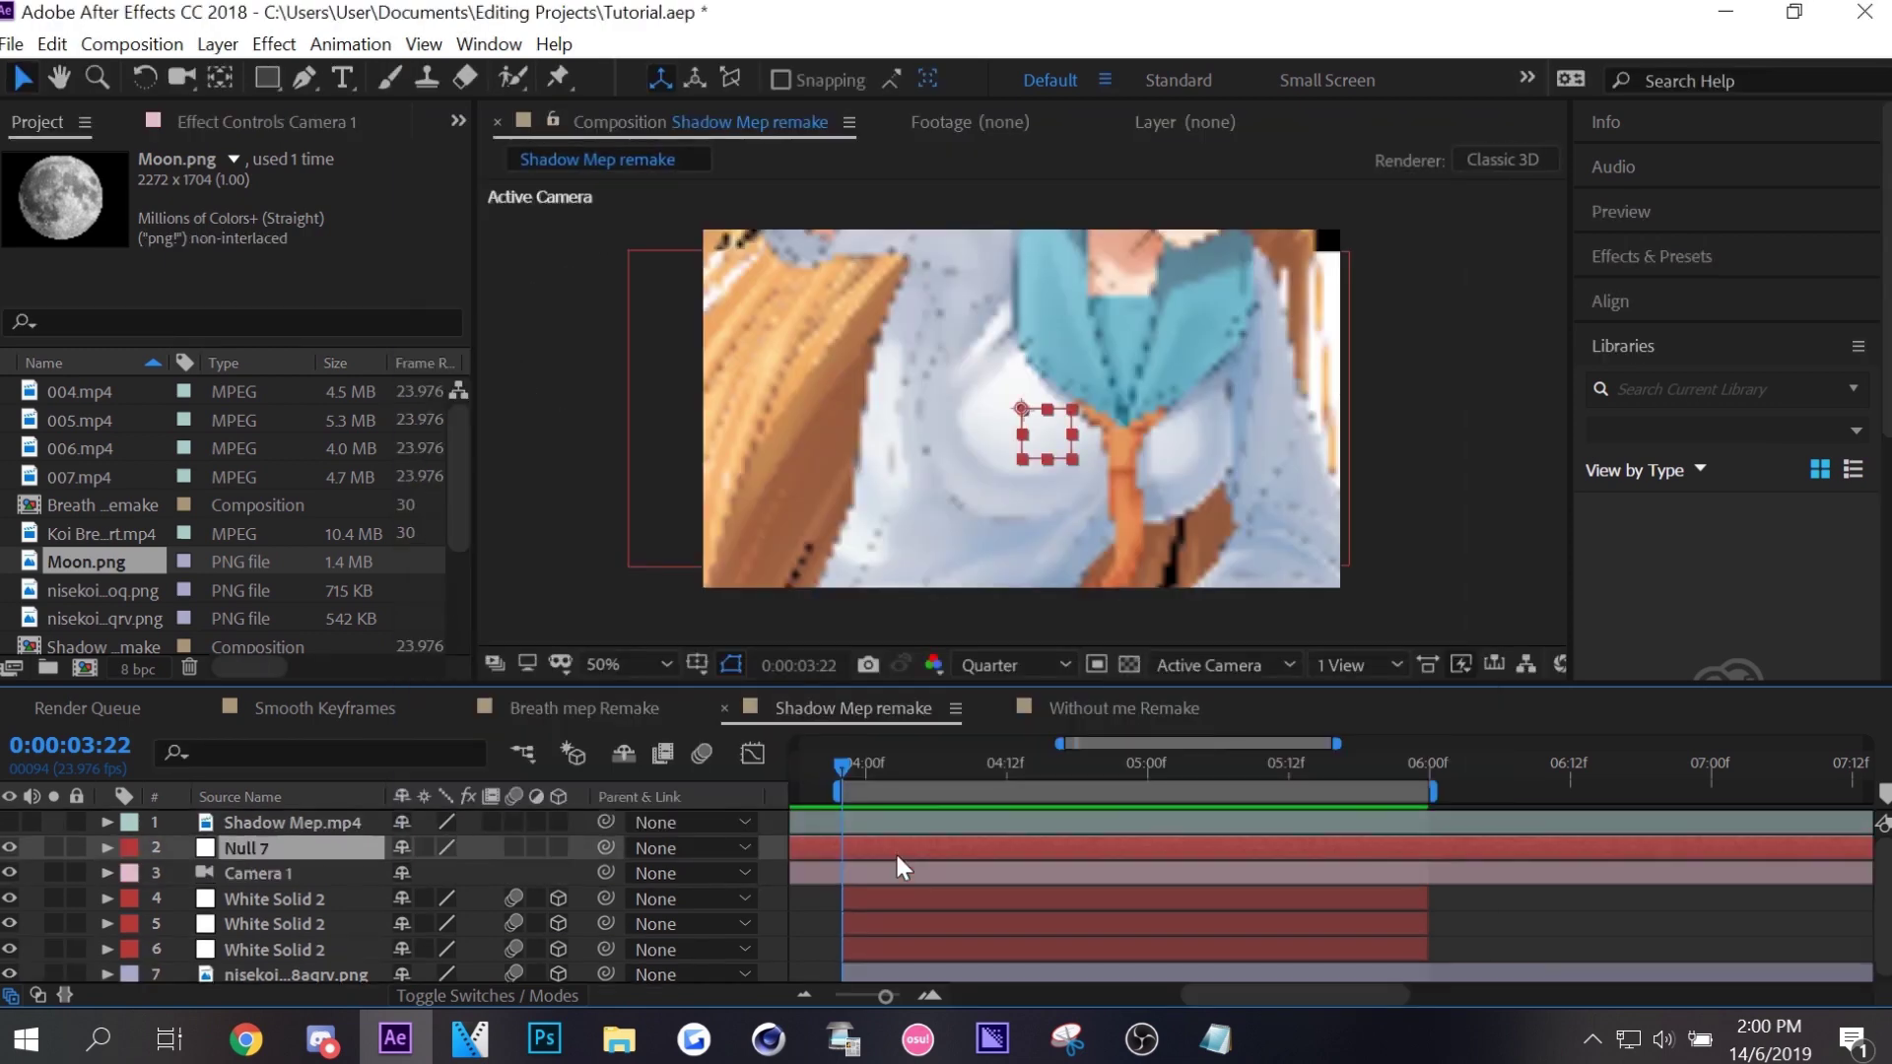
pyautogui.click(895, 862)
pyautogui.keyDown('shift'); pyautogui.click(893, 848); pyautogui.keyUp('shift')
pyautogui.hotkey('alt', '[')
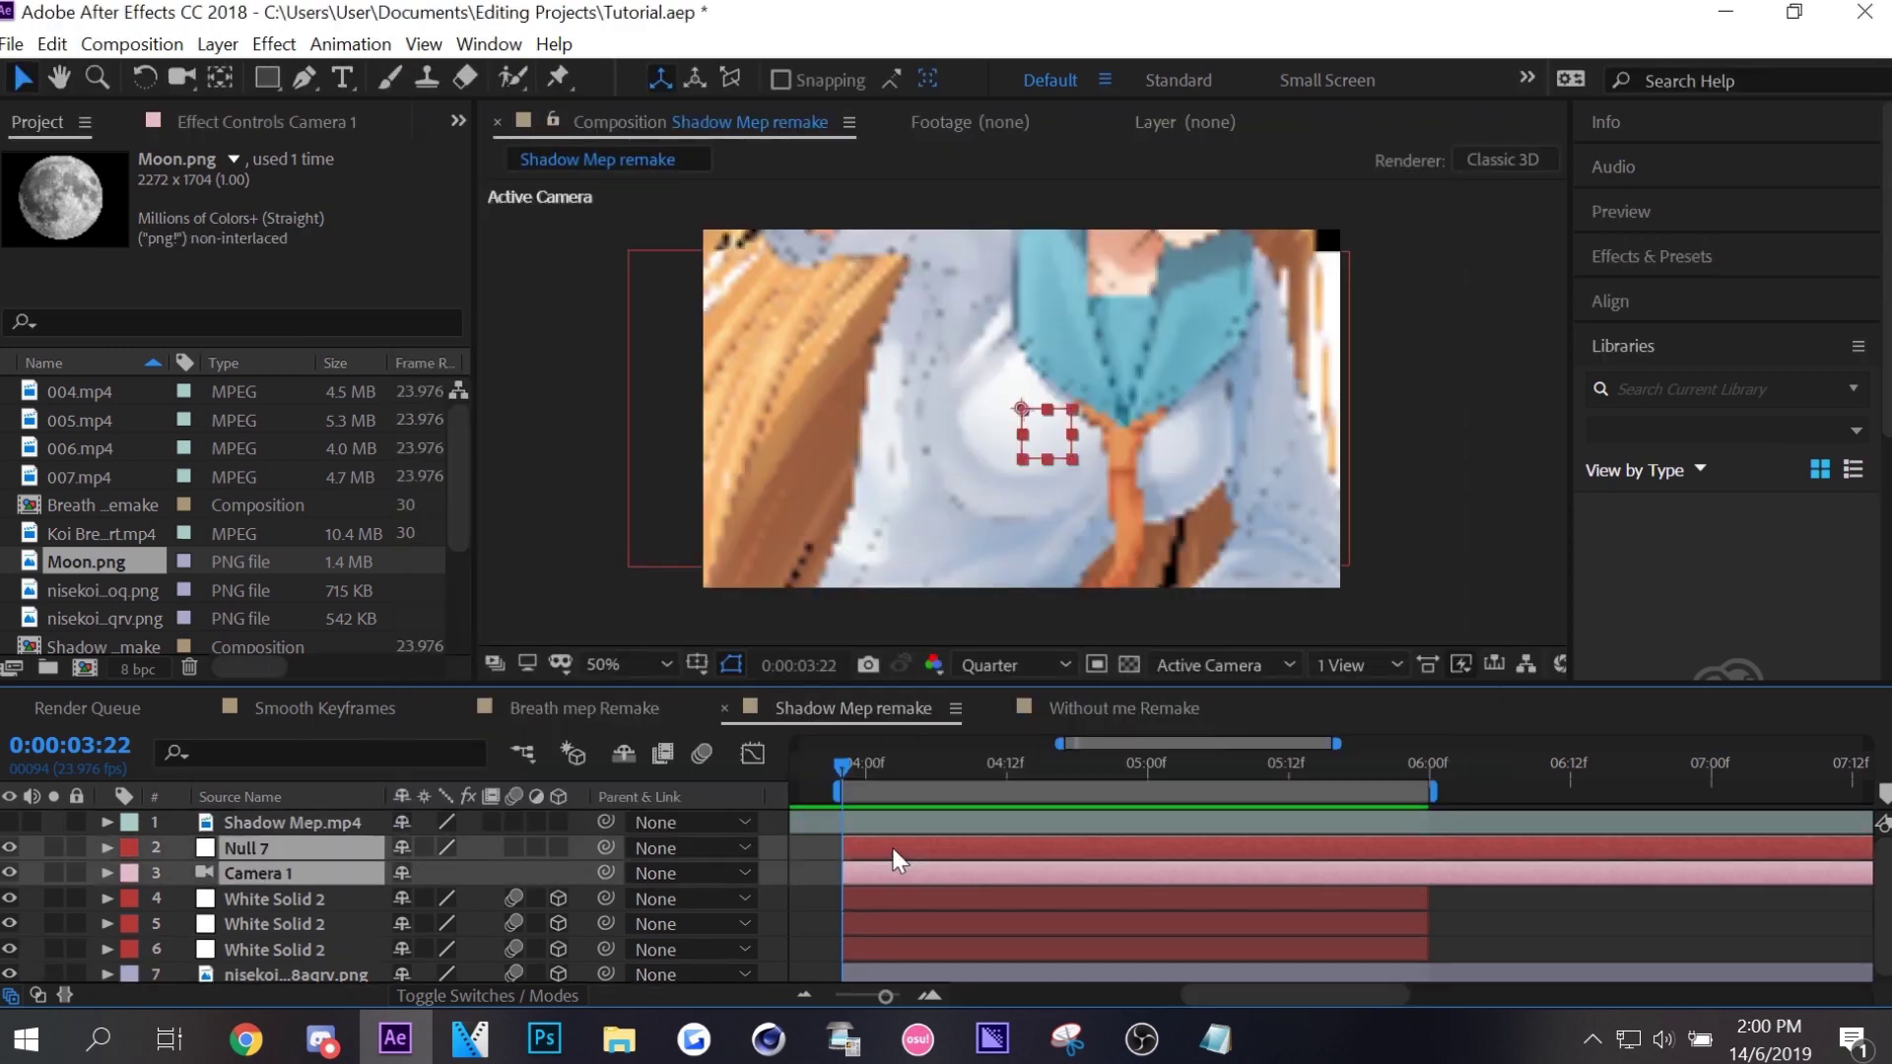
pyautogui.hotkey('shift', 'End')
pyautogui.hotkey('alt', ']')
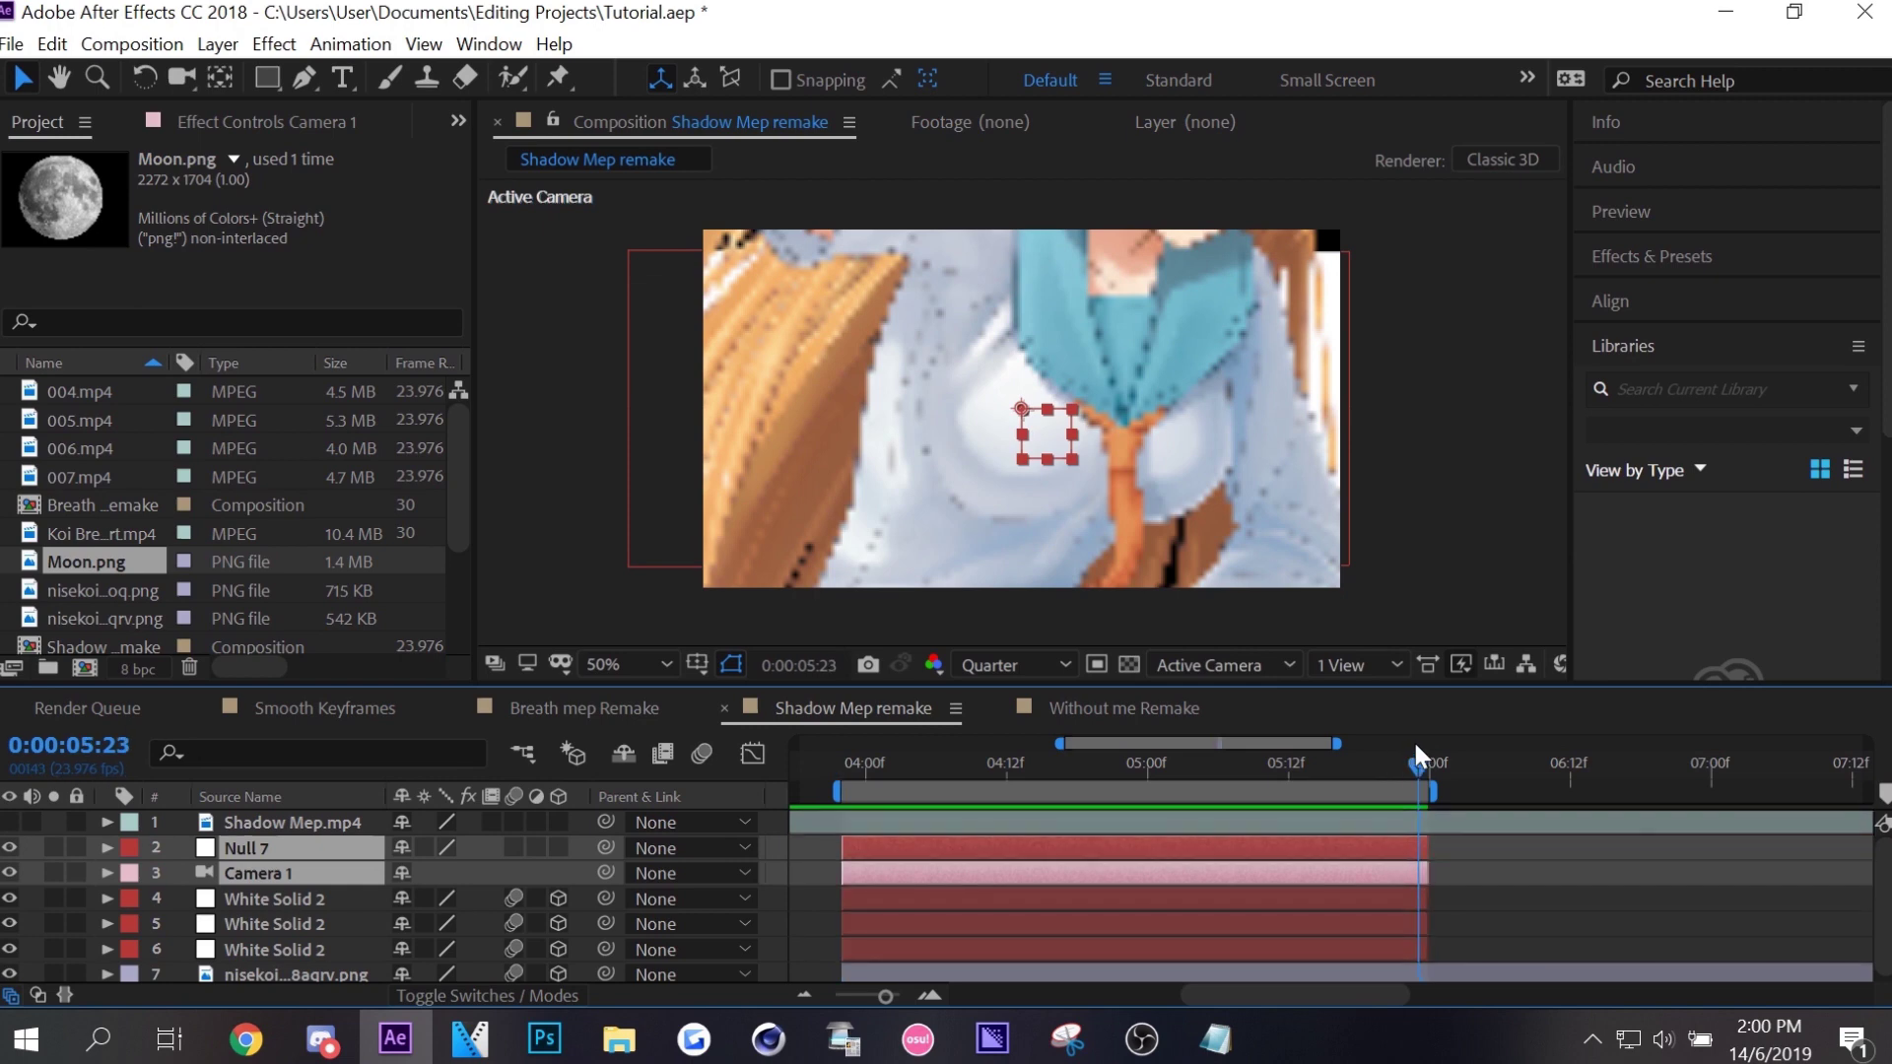
pyautogui.press('F2')
pyautogui.click(558, 848)
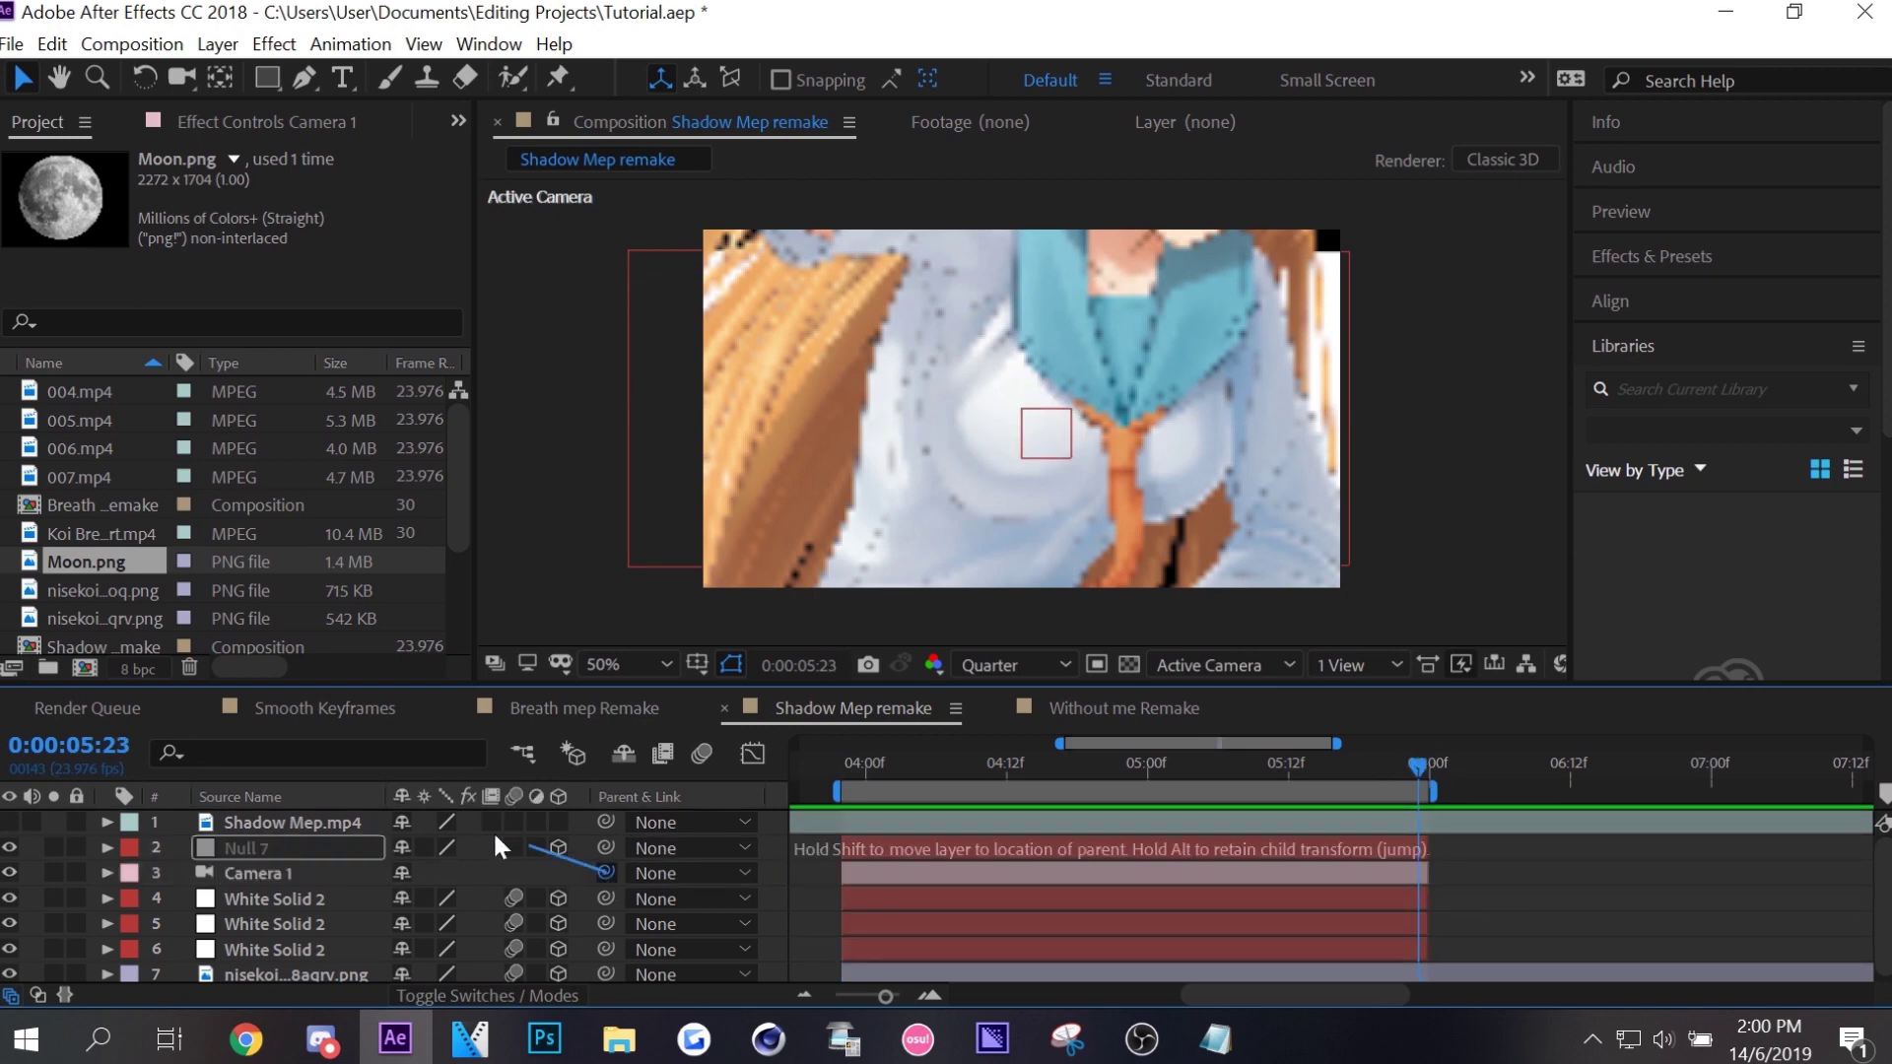
pyautogui.moveTo(605, 873); pyautogui.dragTo(465, 844)
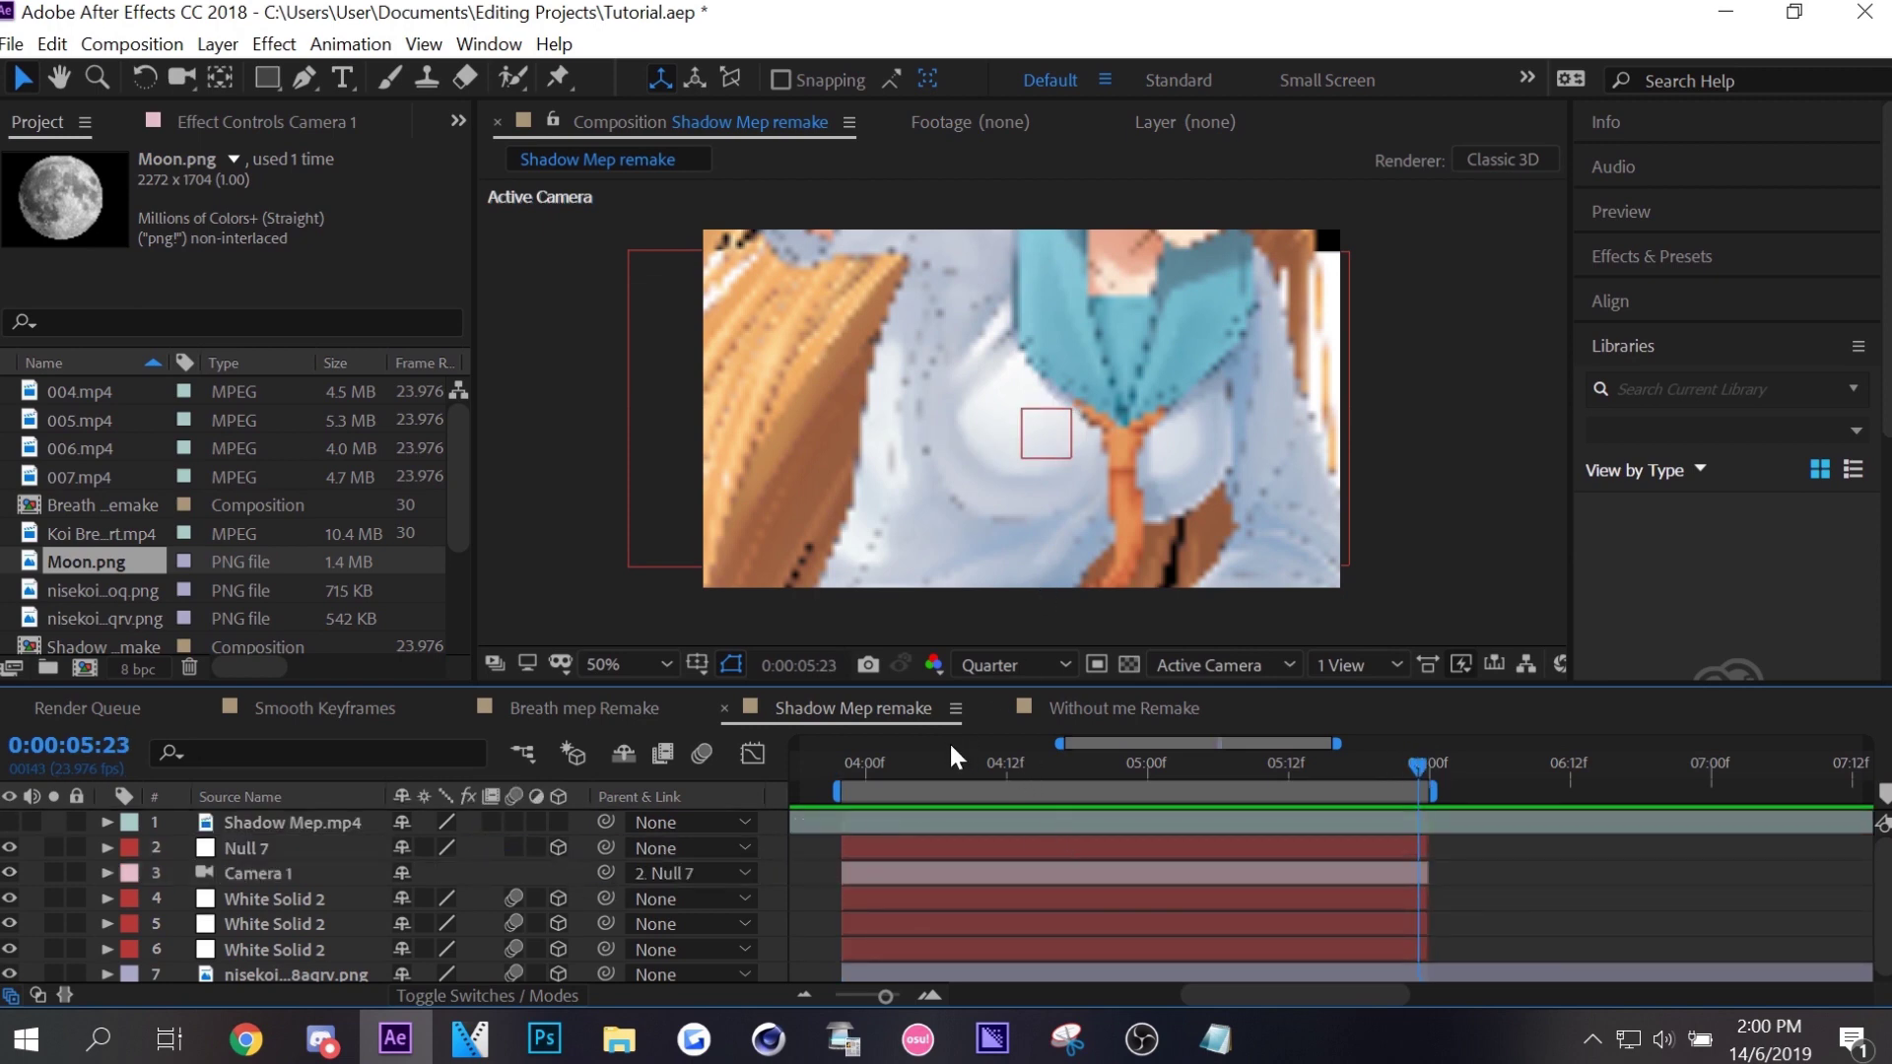
# At 25% viewer zoom, push the camera toward the white solids, then return to 0:00:03:22.
pyautogui.click(948, 434)
pyautogui.press(',')
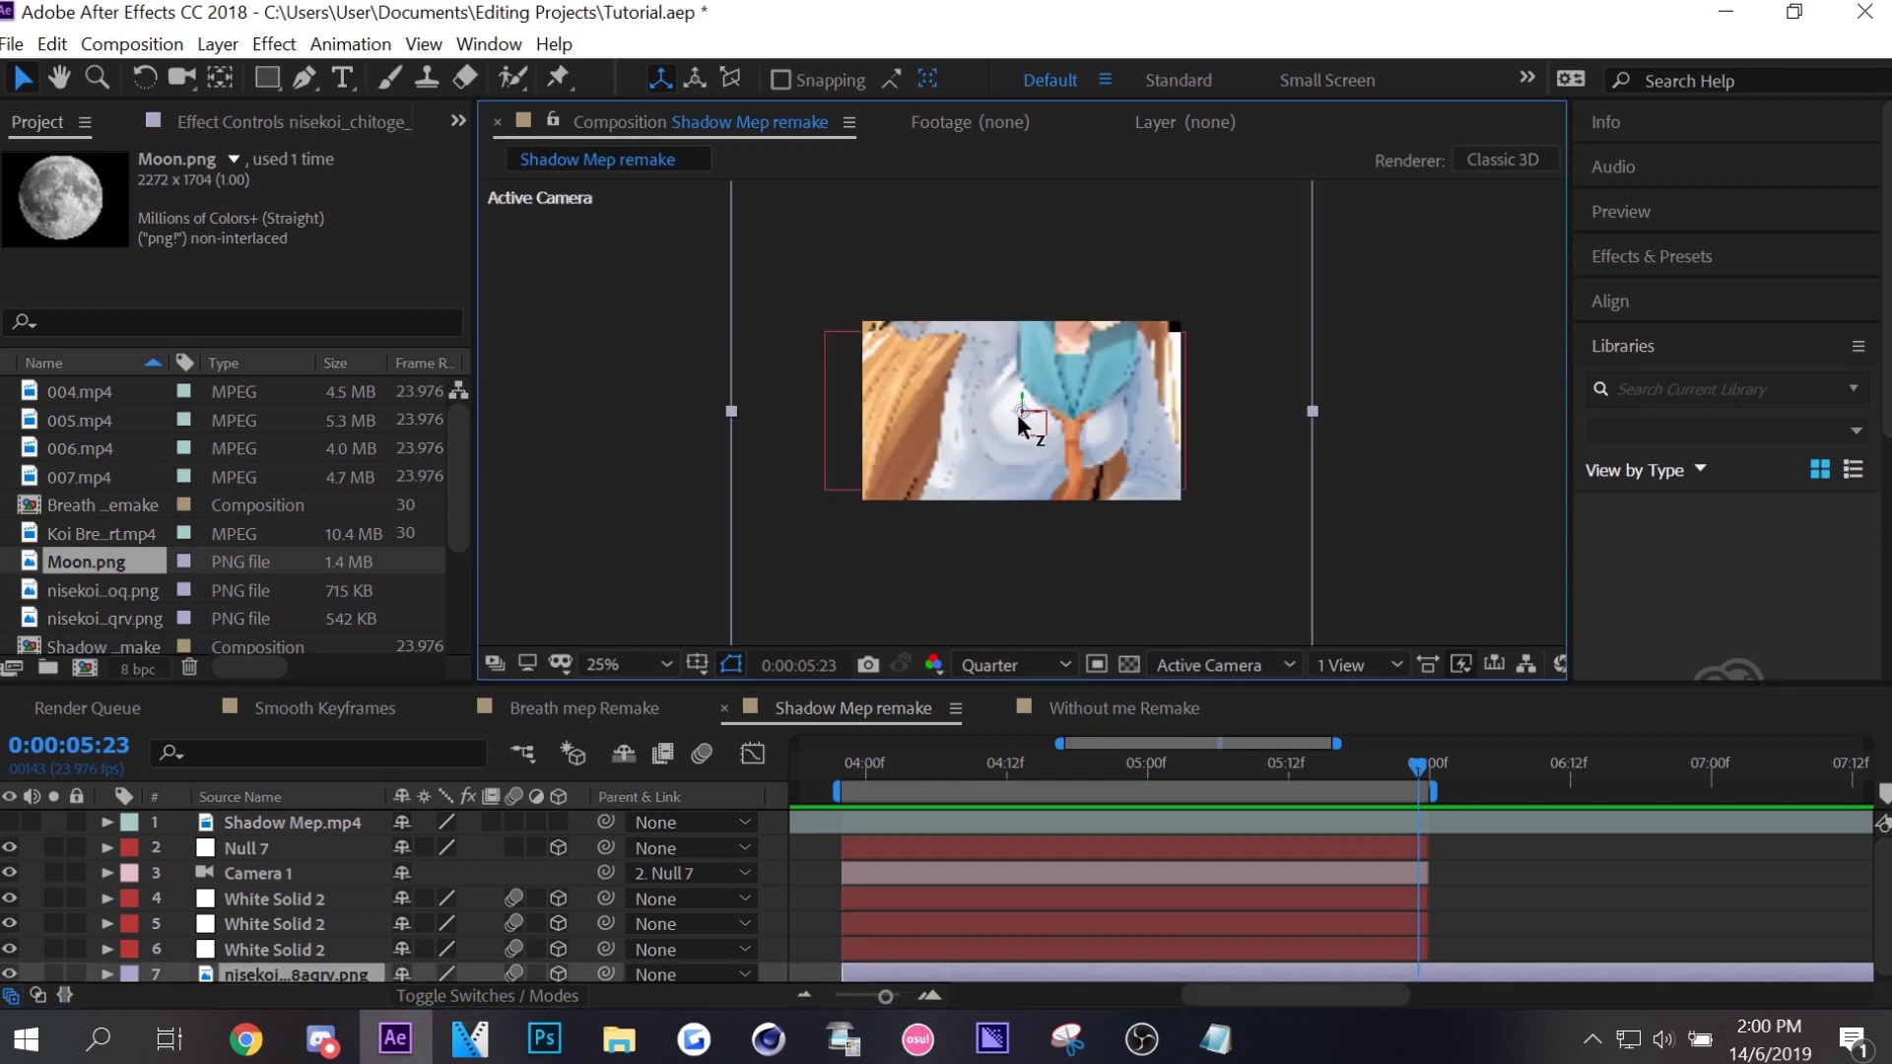
pyautogui.moveTo(1022, 424); pyautogui.dragTo(1157, 339)
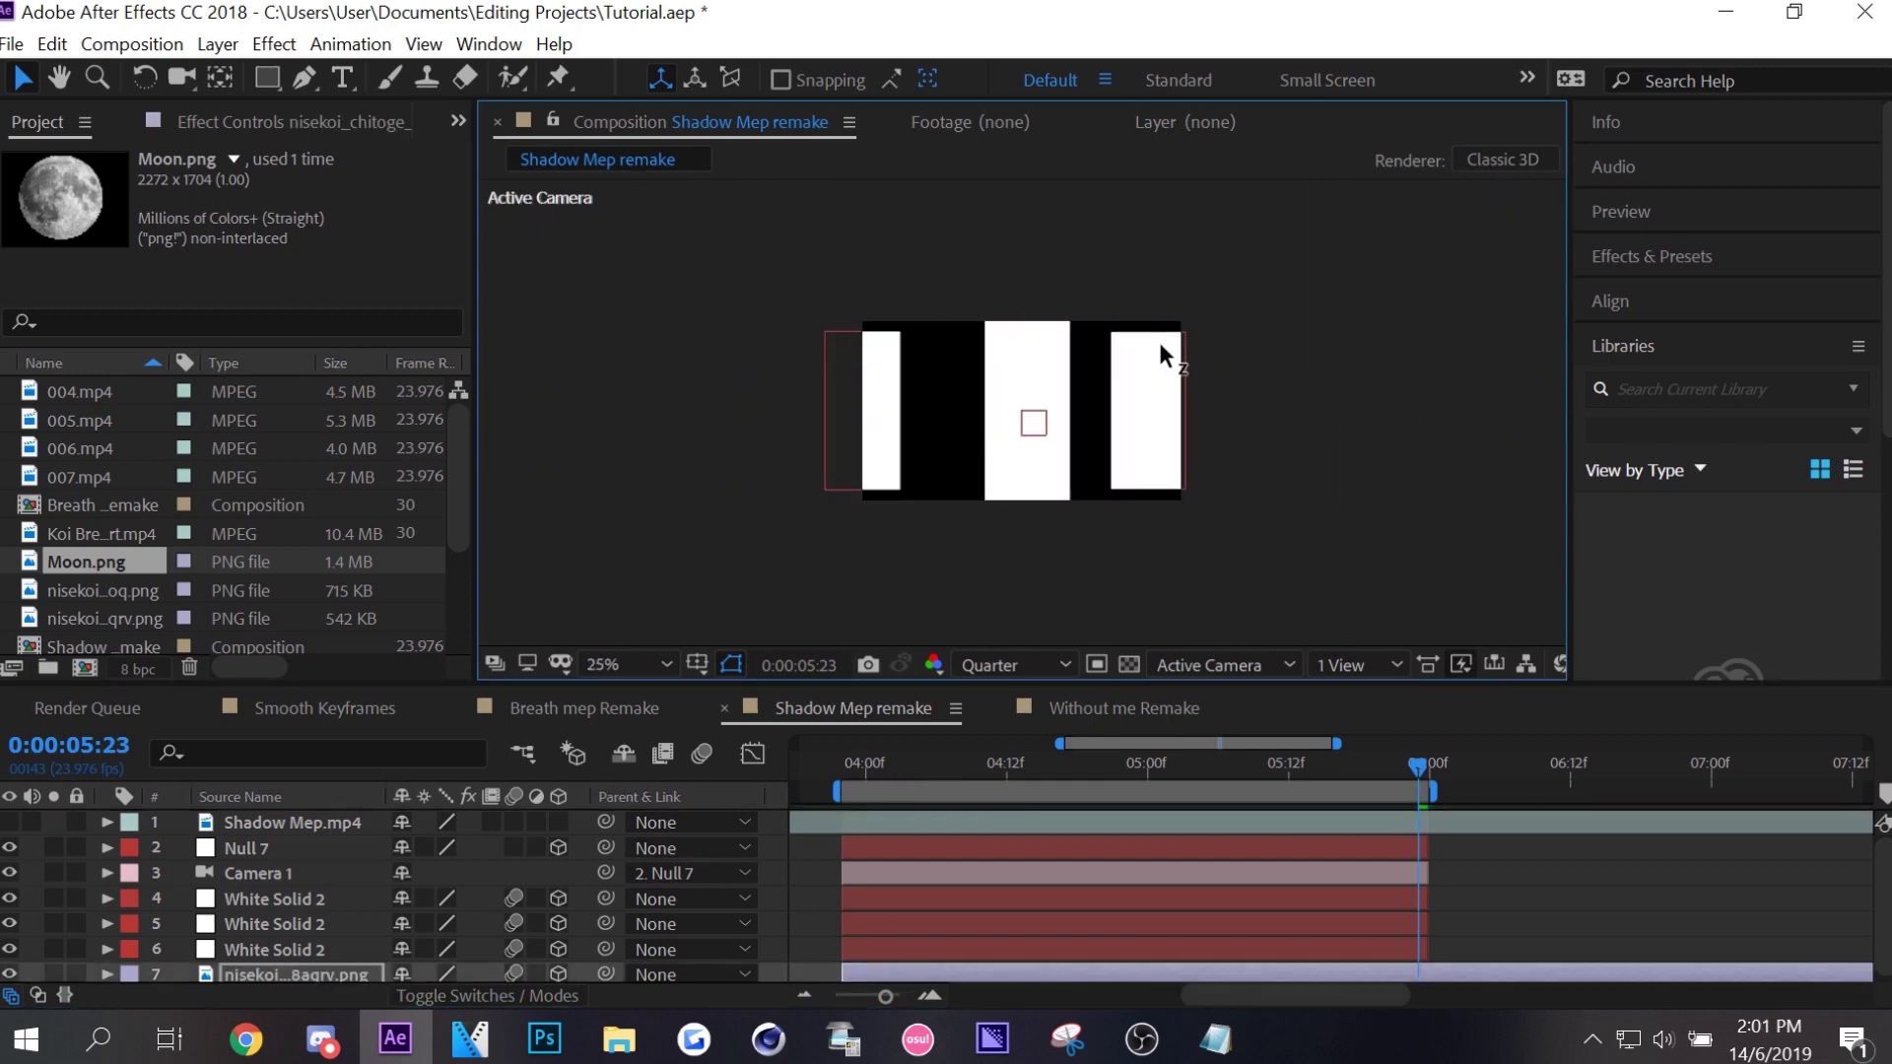
pyautogui.press('space')
pyautogui.click(227, 846)
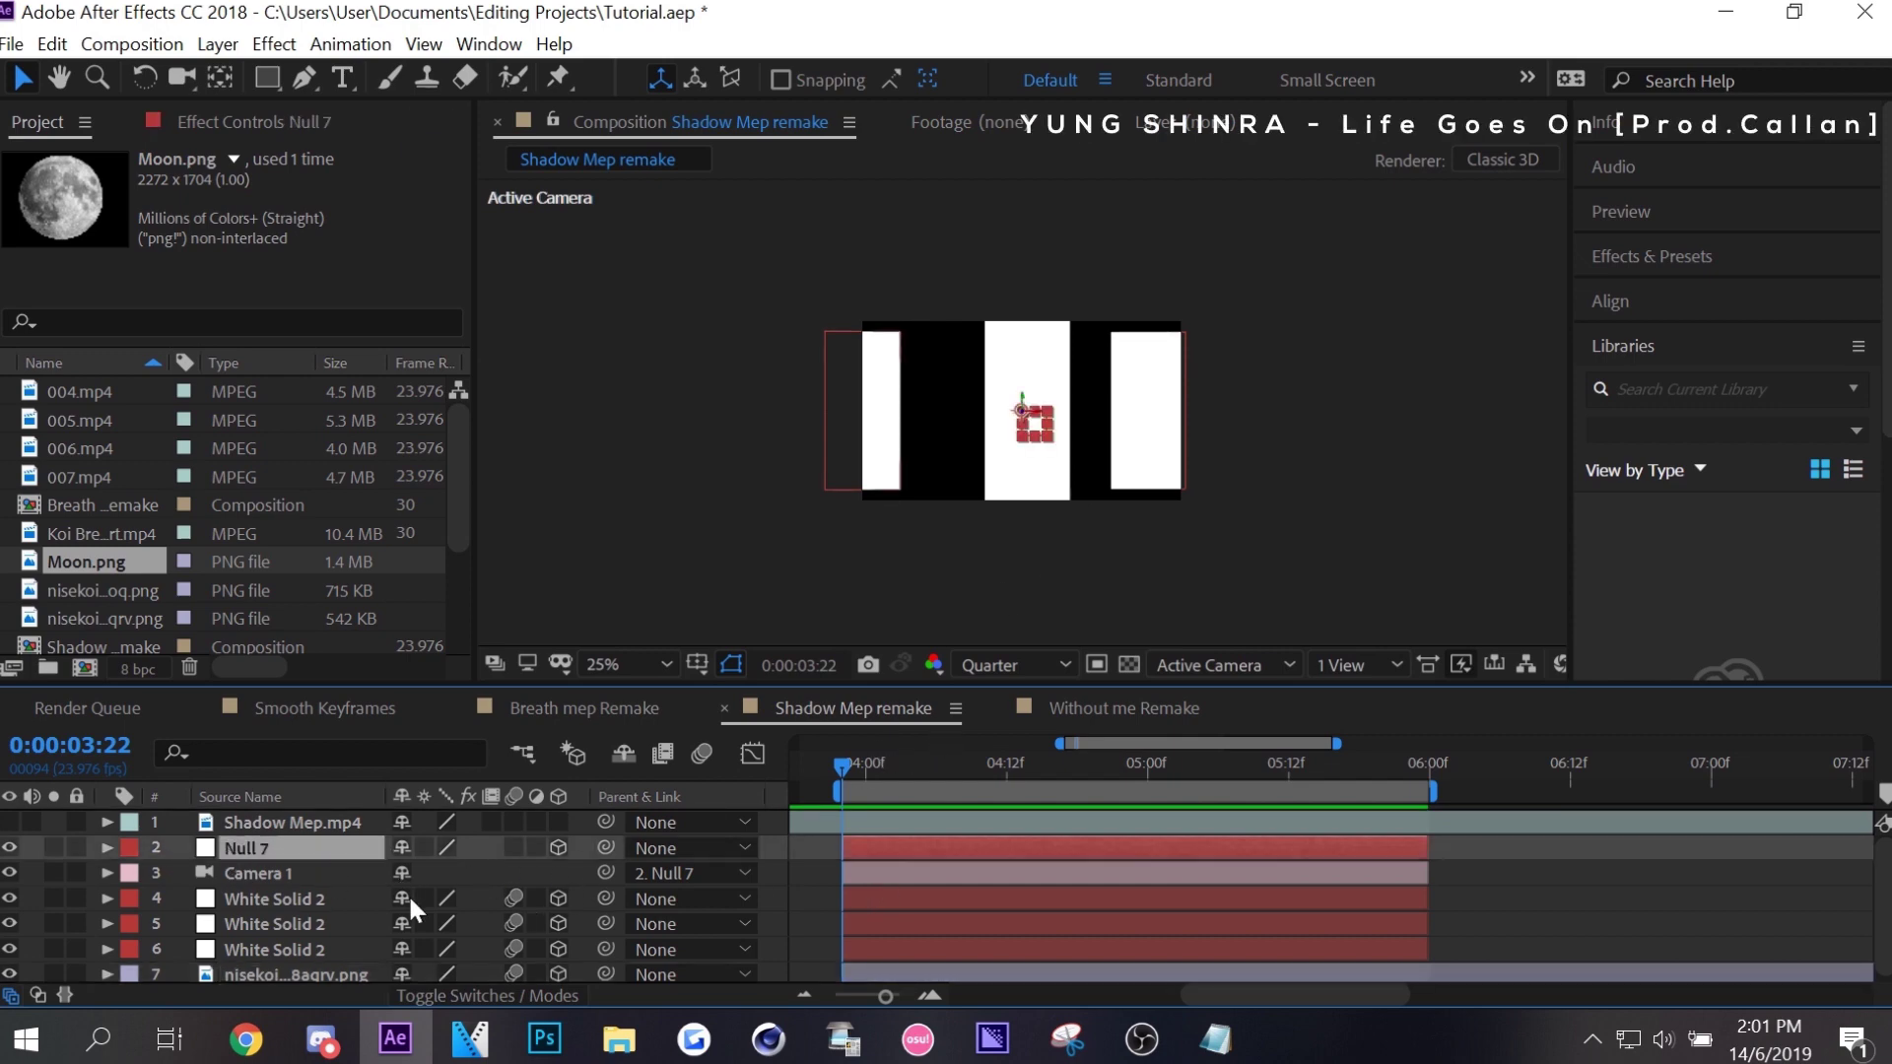
# Set Null 7's X position to 640 and shift the middle and right white solids left.
pyautogui.press('p')
pyautogui.hotkey('ctrl', 'z')
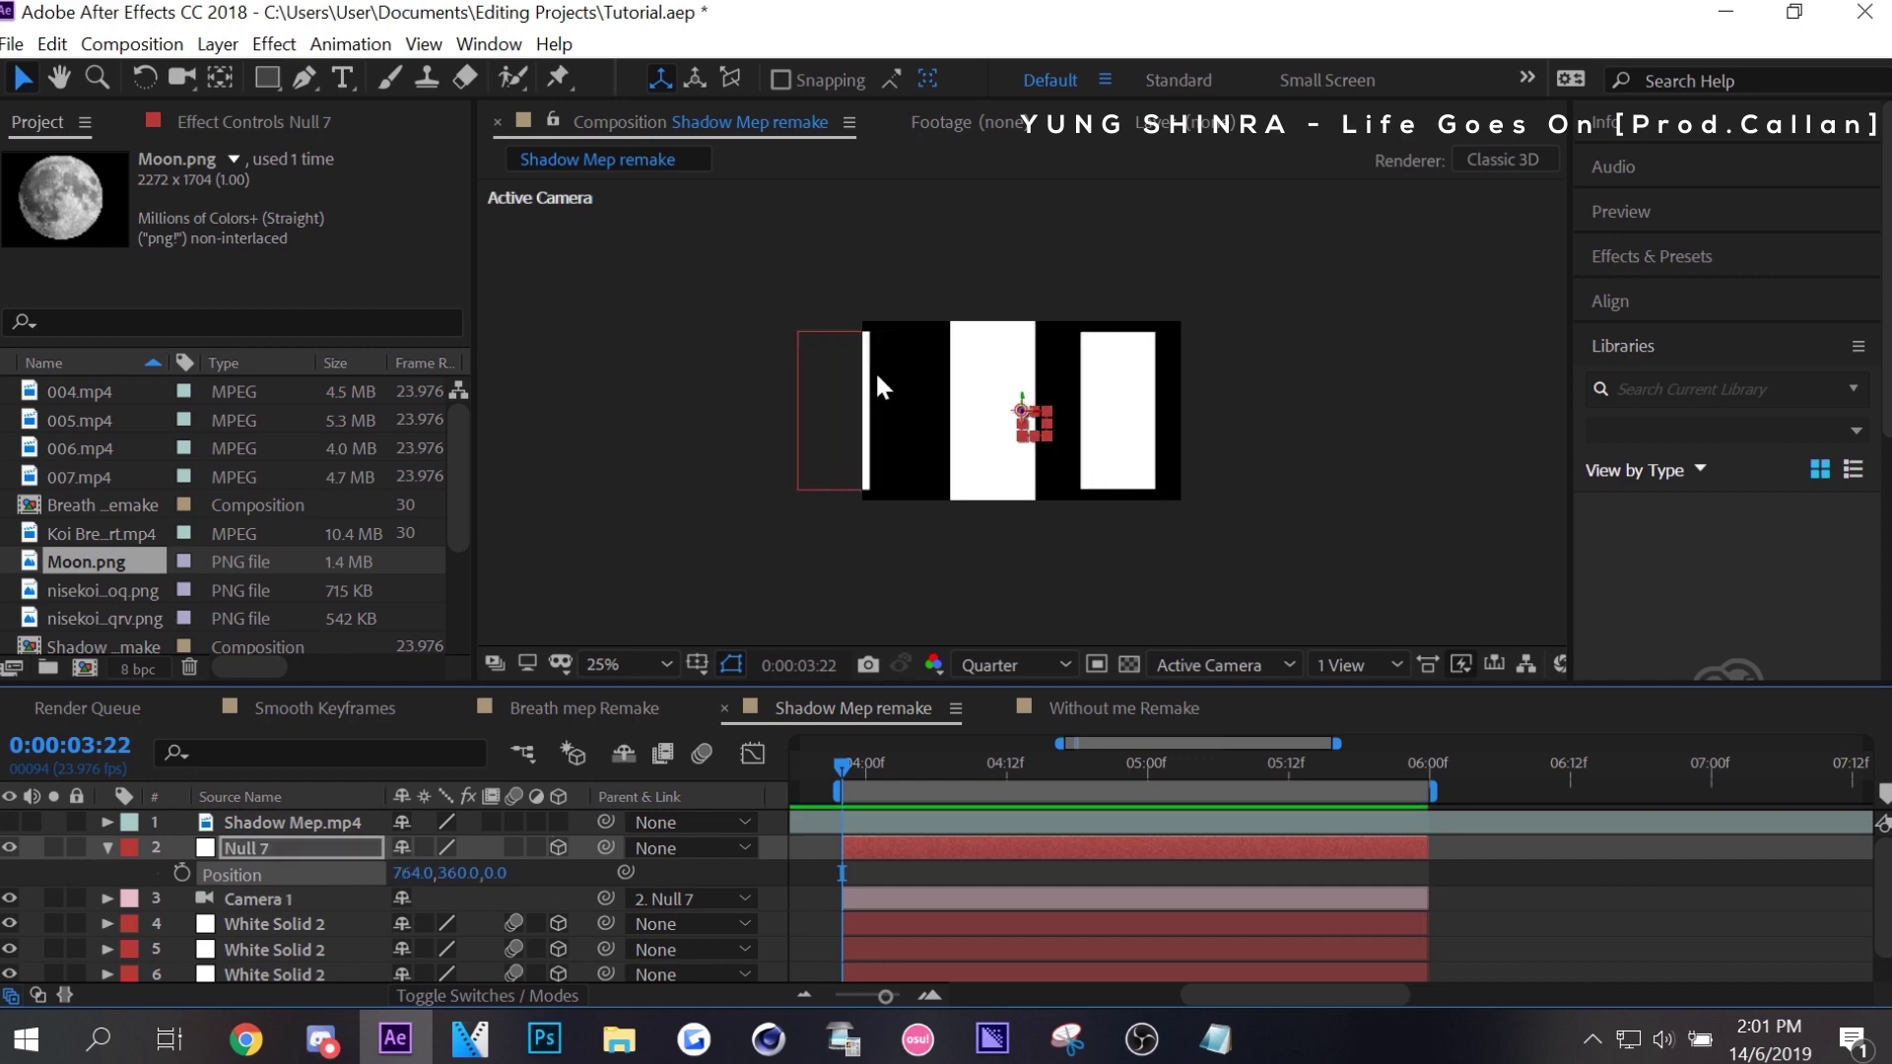
pyautogui.click(875, 371)
pyautogui.click(1036, 433)
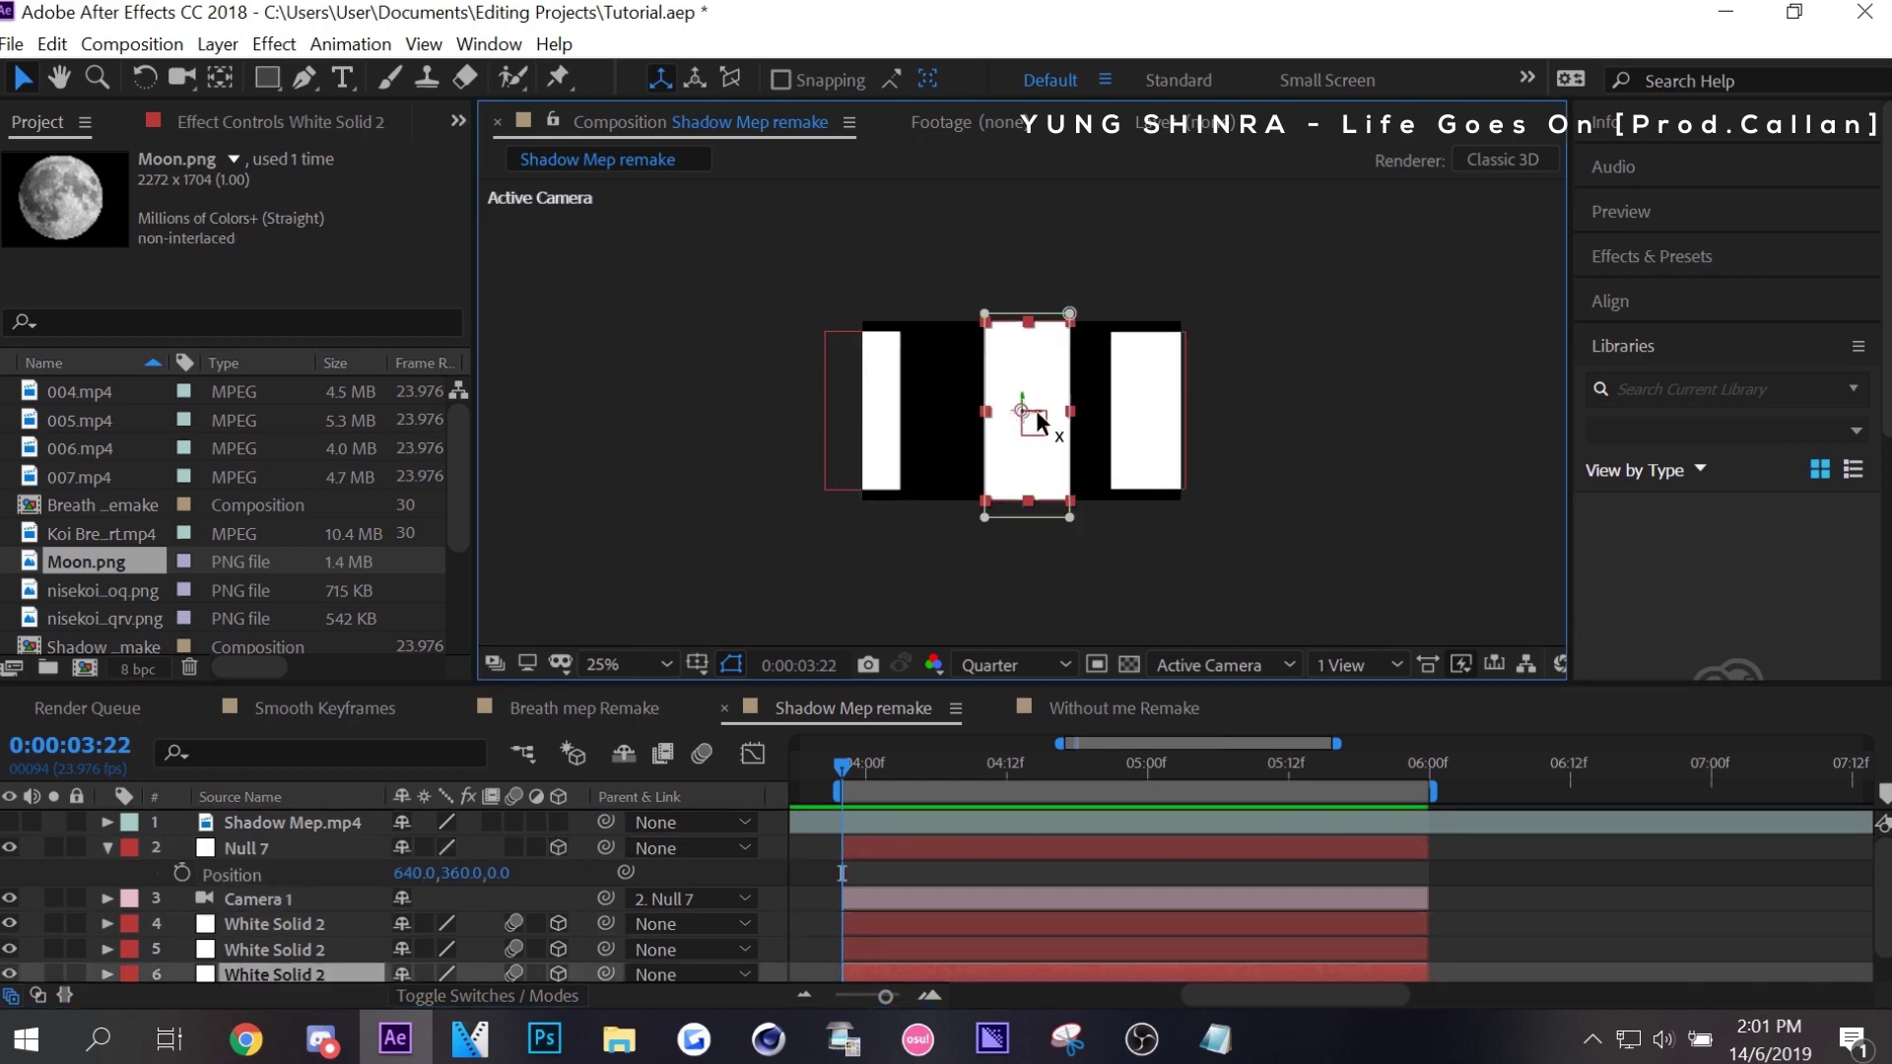
pyautogui.moveTo(1036, 421); pyautogui.dragTo(995, 422)
pyautogui.click(1156, 419)
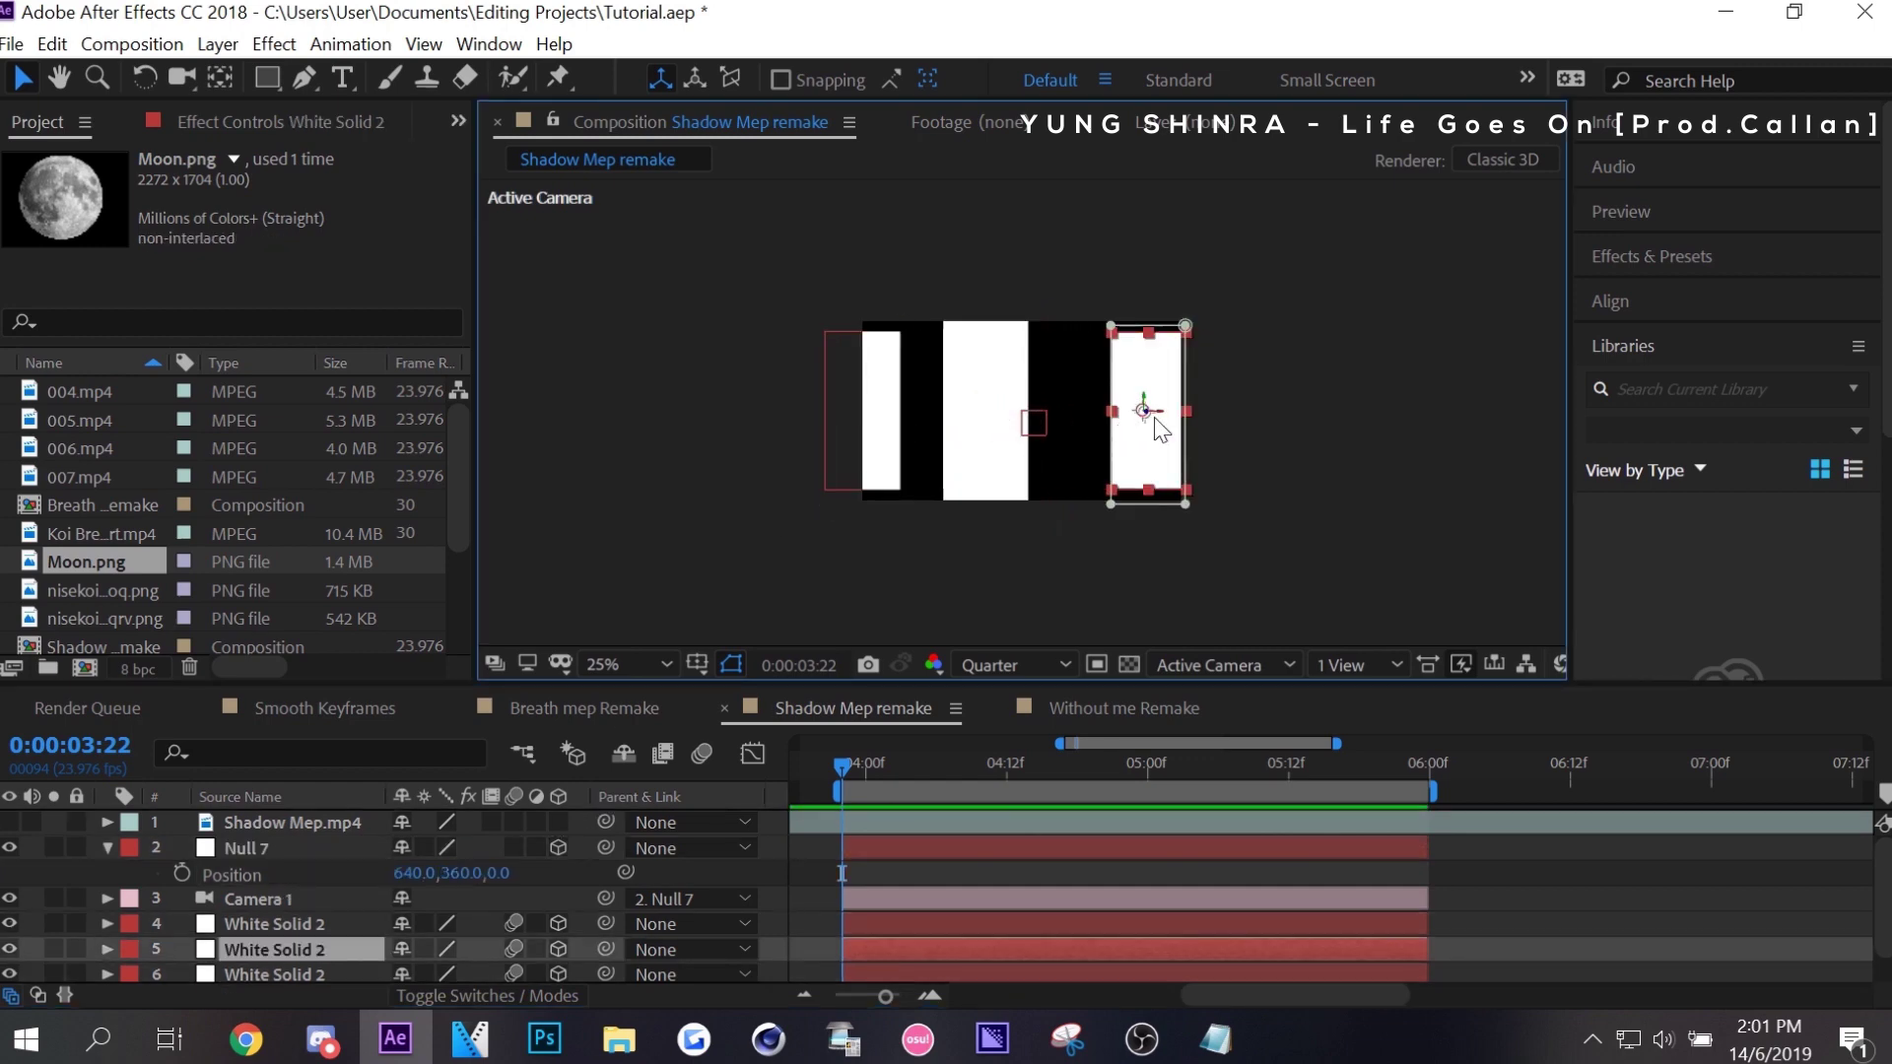
pyautogui.moveTo(1163, 406); pyautogui.dragTo(1132, 411)
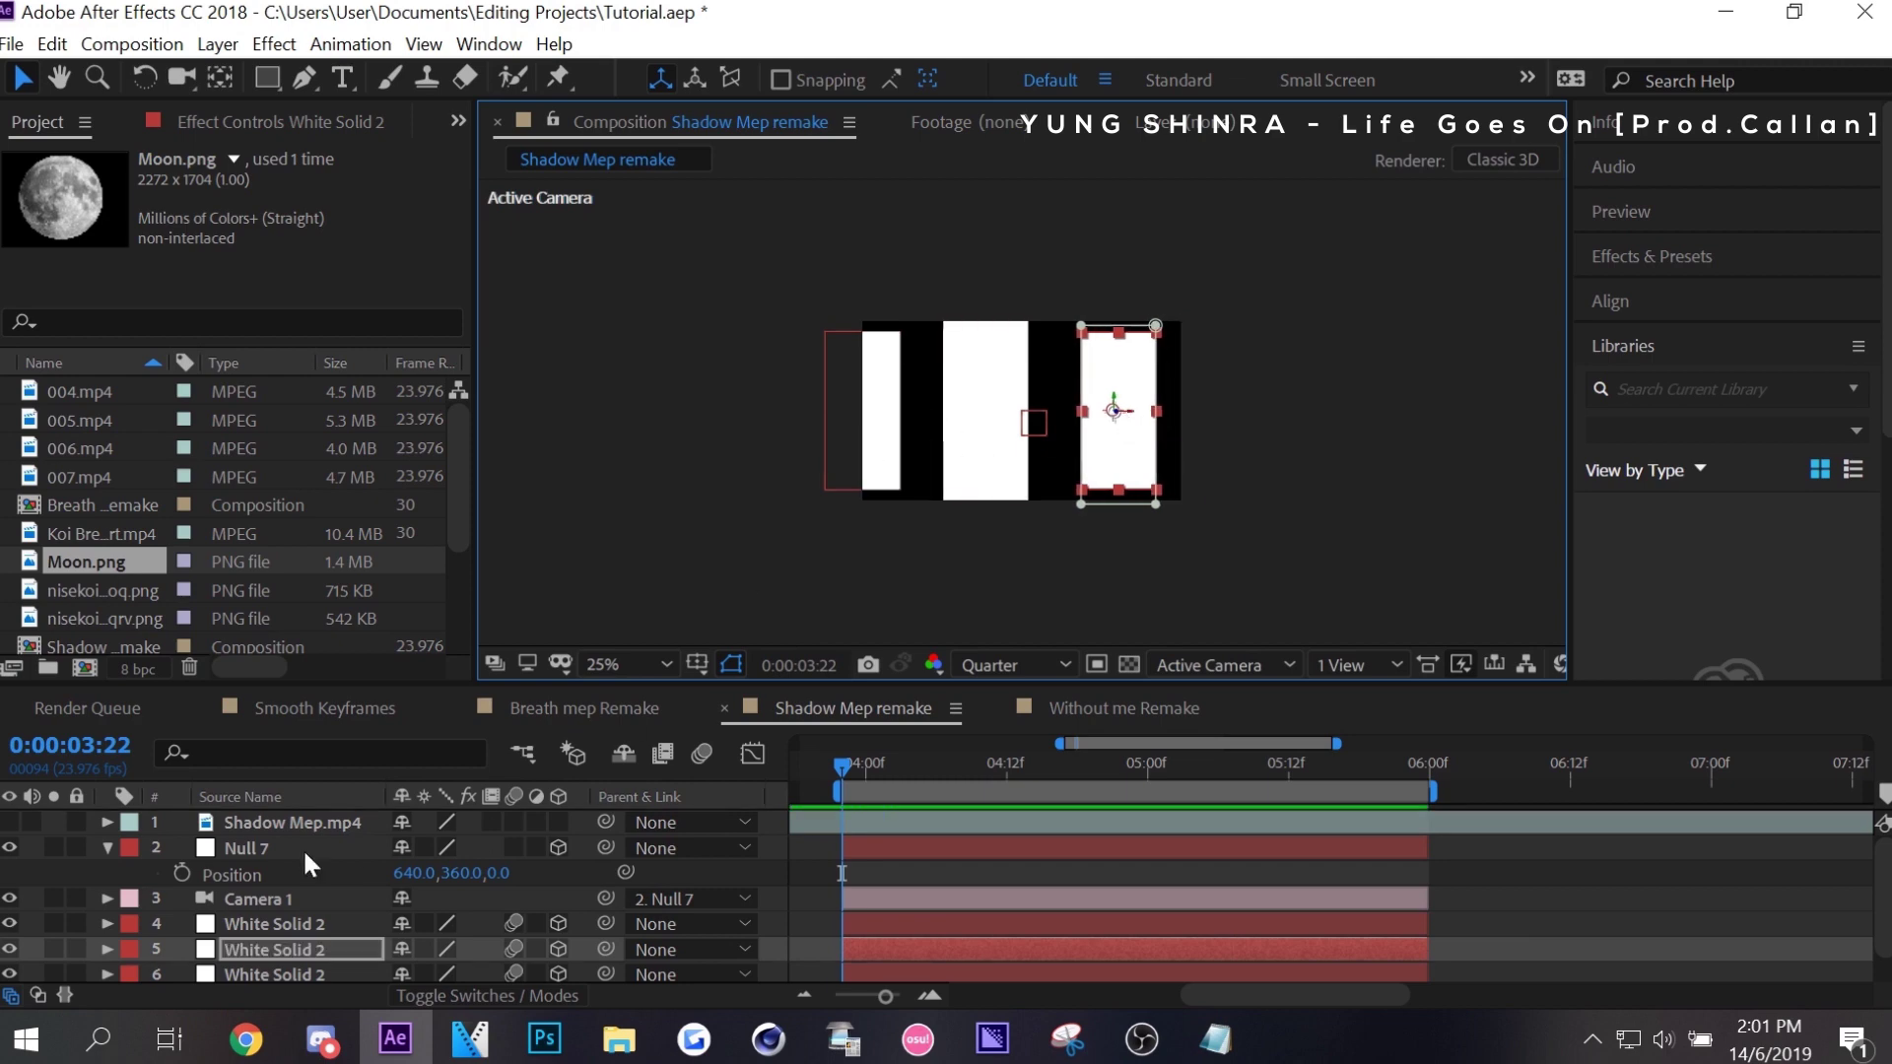
# Set a starting Position keyframe for Null 7 at 640, 360, 0.
pyautogui.click(258, 875)
pyautogui.click(179, 873)
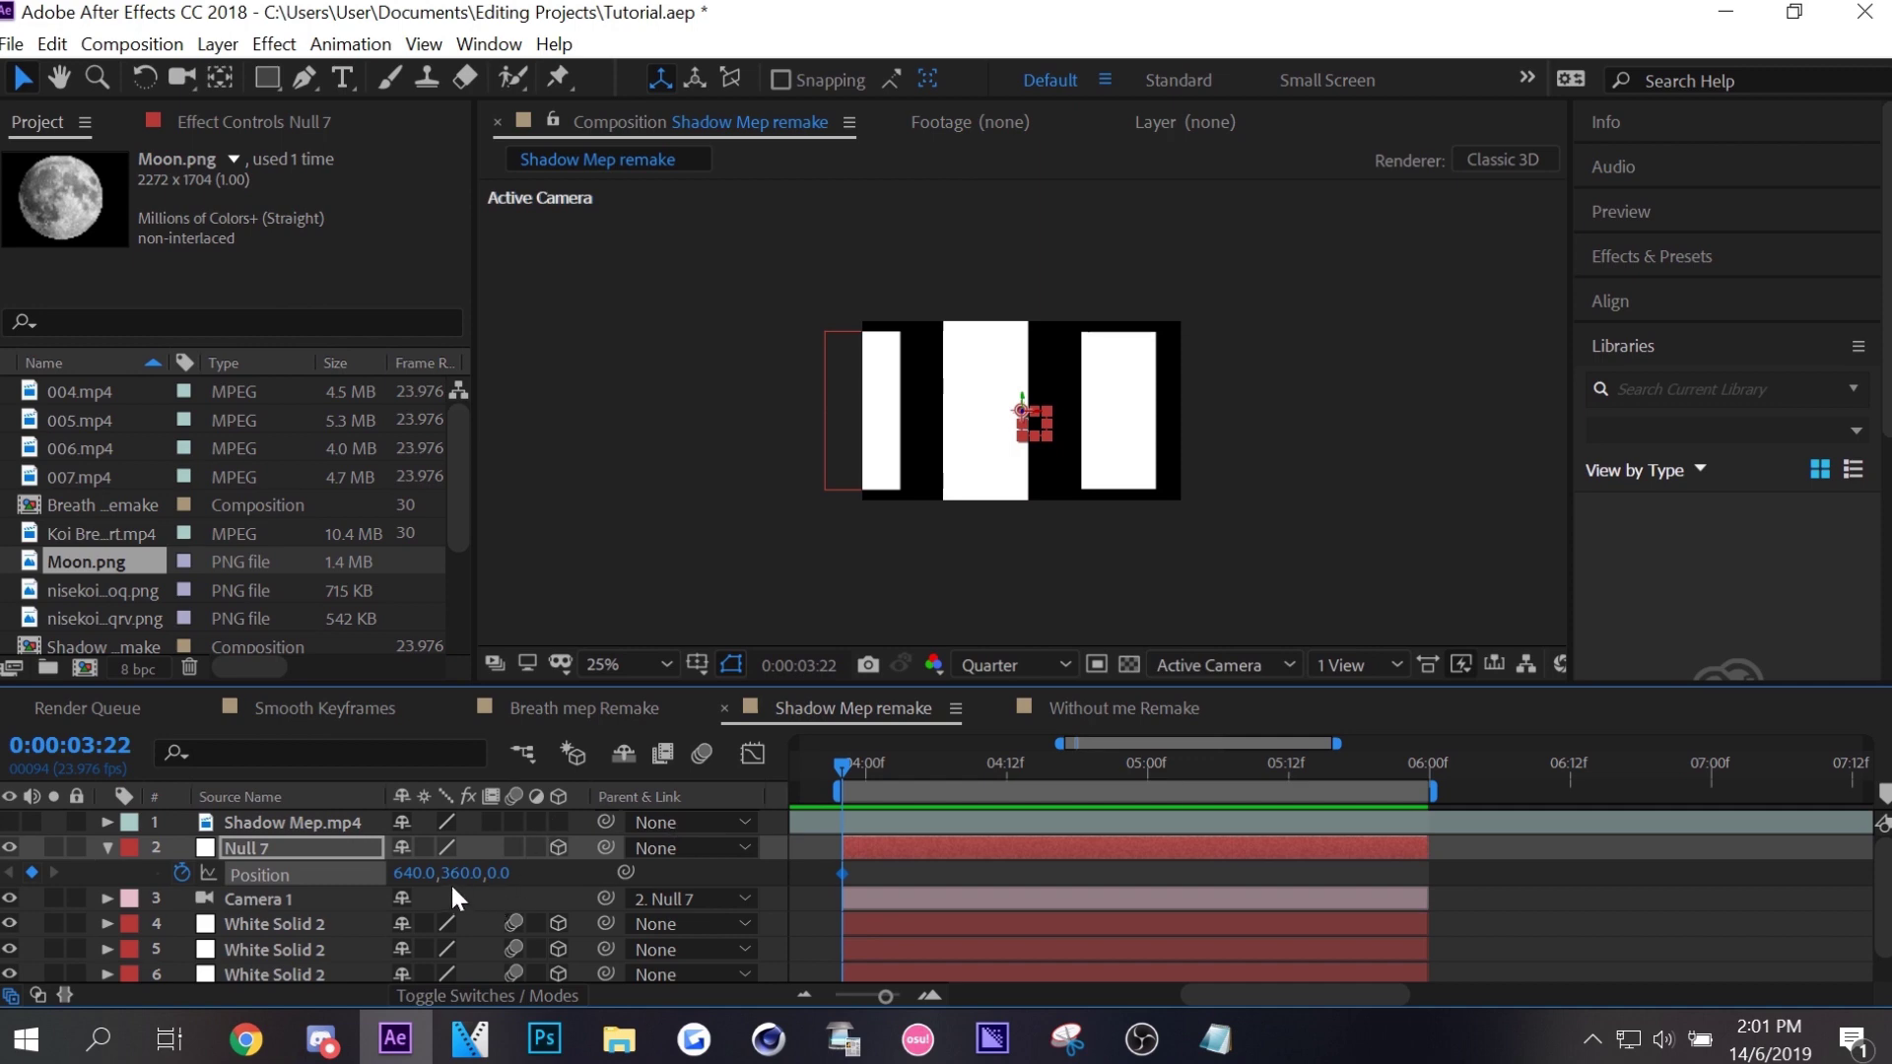
pyautogui.moveTo(451, 883); pyautogui.dragTo(506, 817)
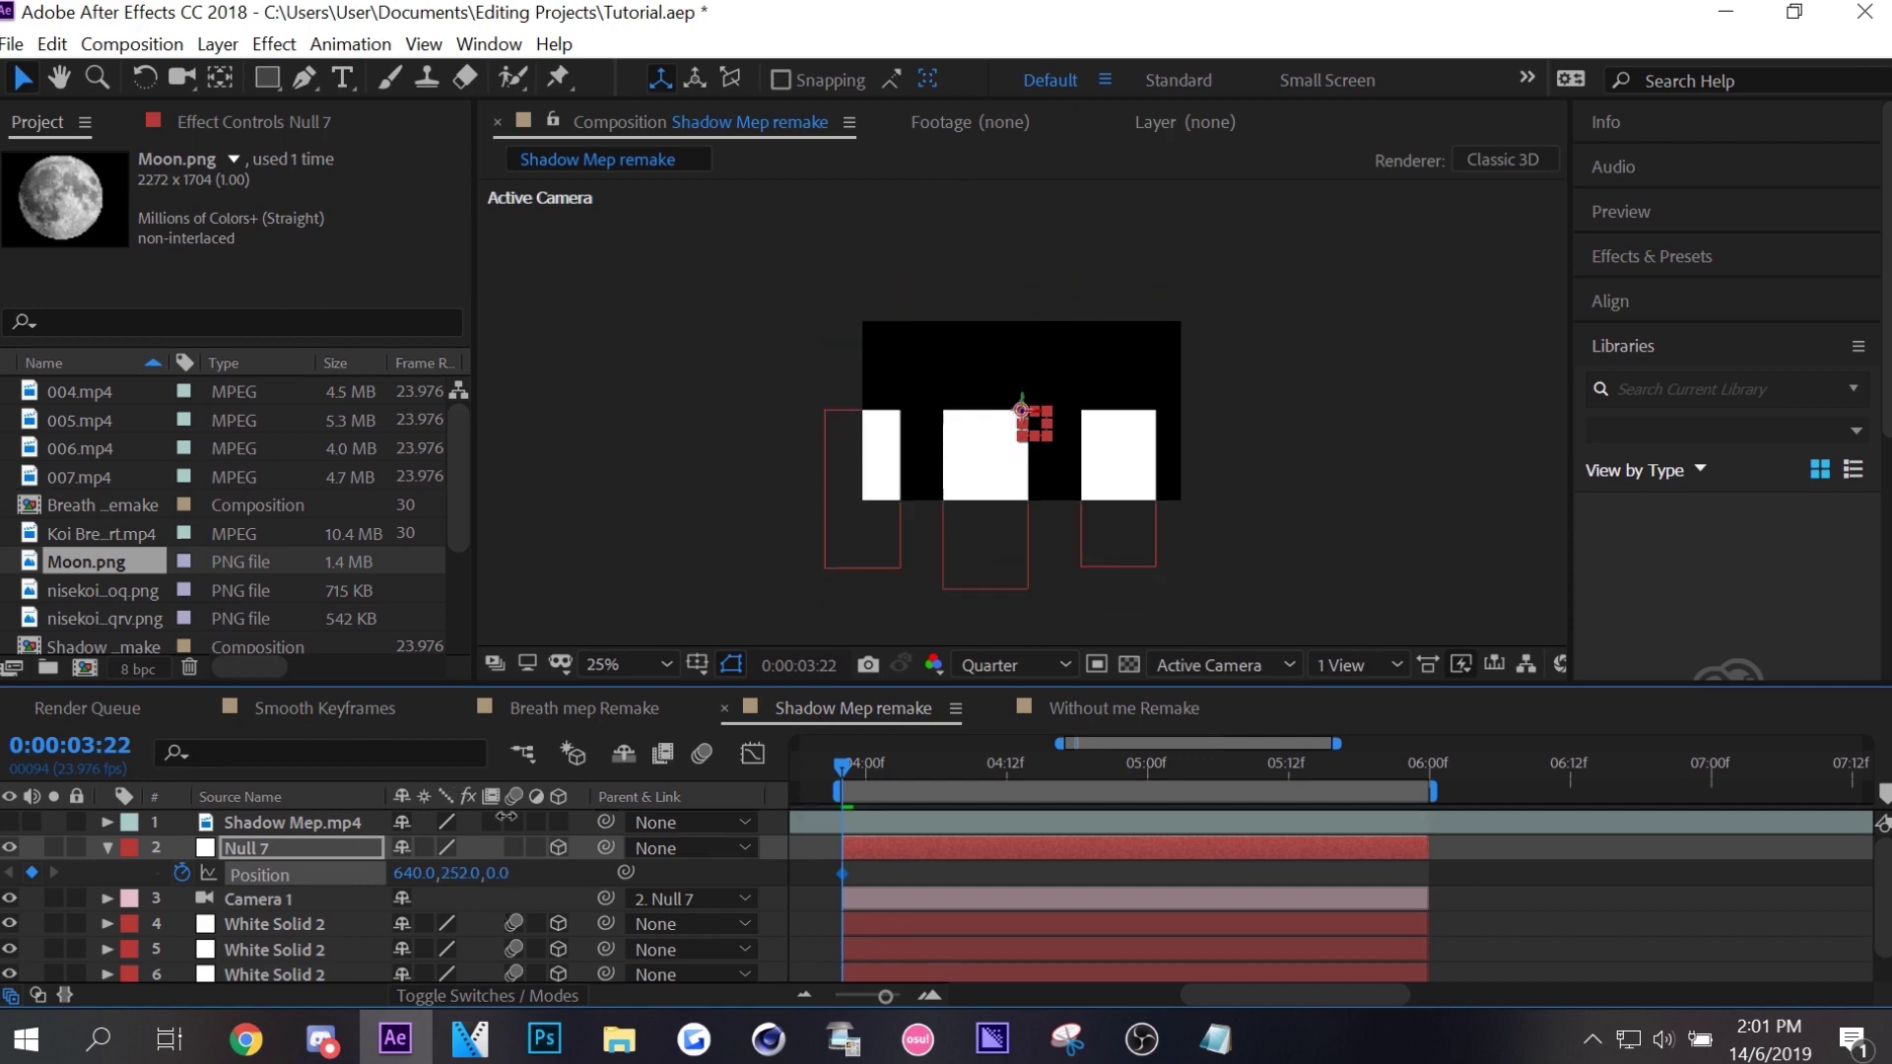
pyautogui.hotkey('ctrl', 'z')
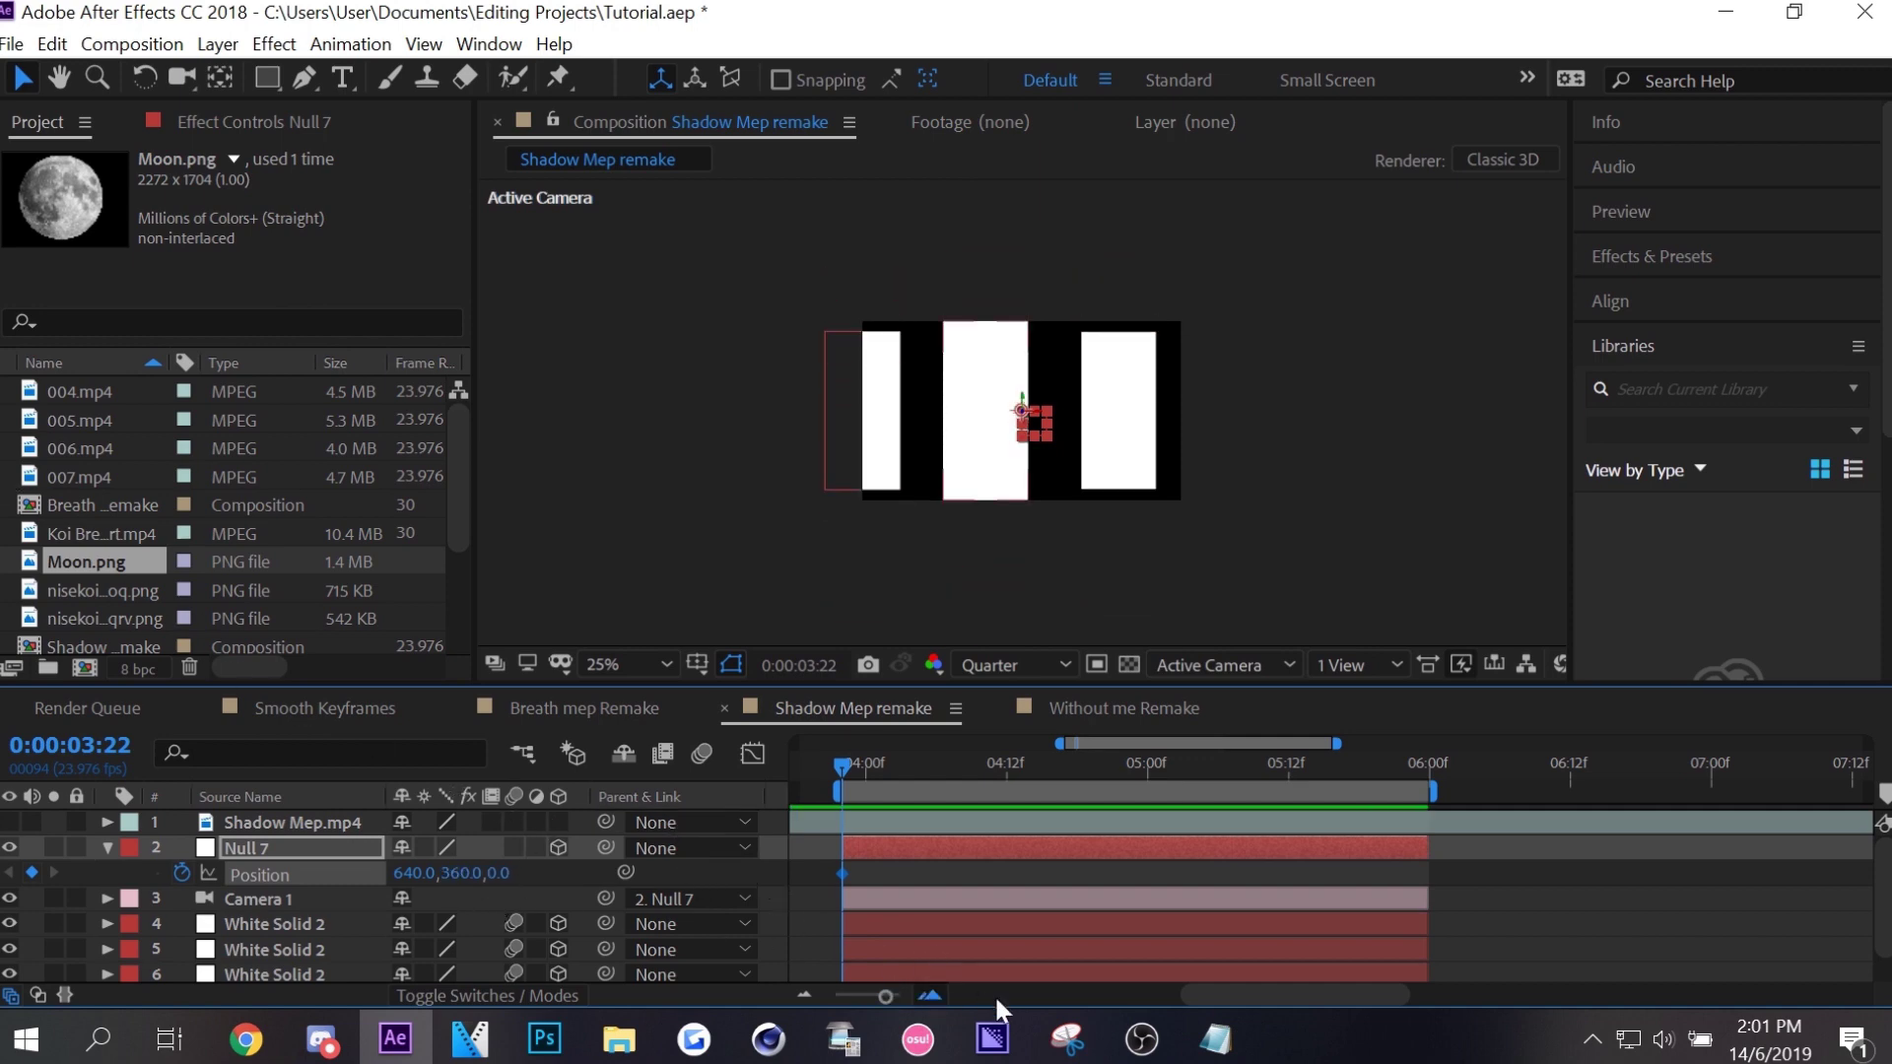
pyautogui.moveTo(1244, 995); pyautogui.dragTo(1218, 993)
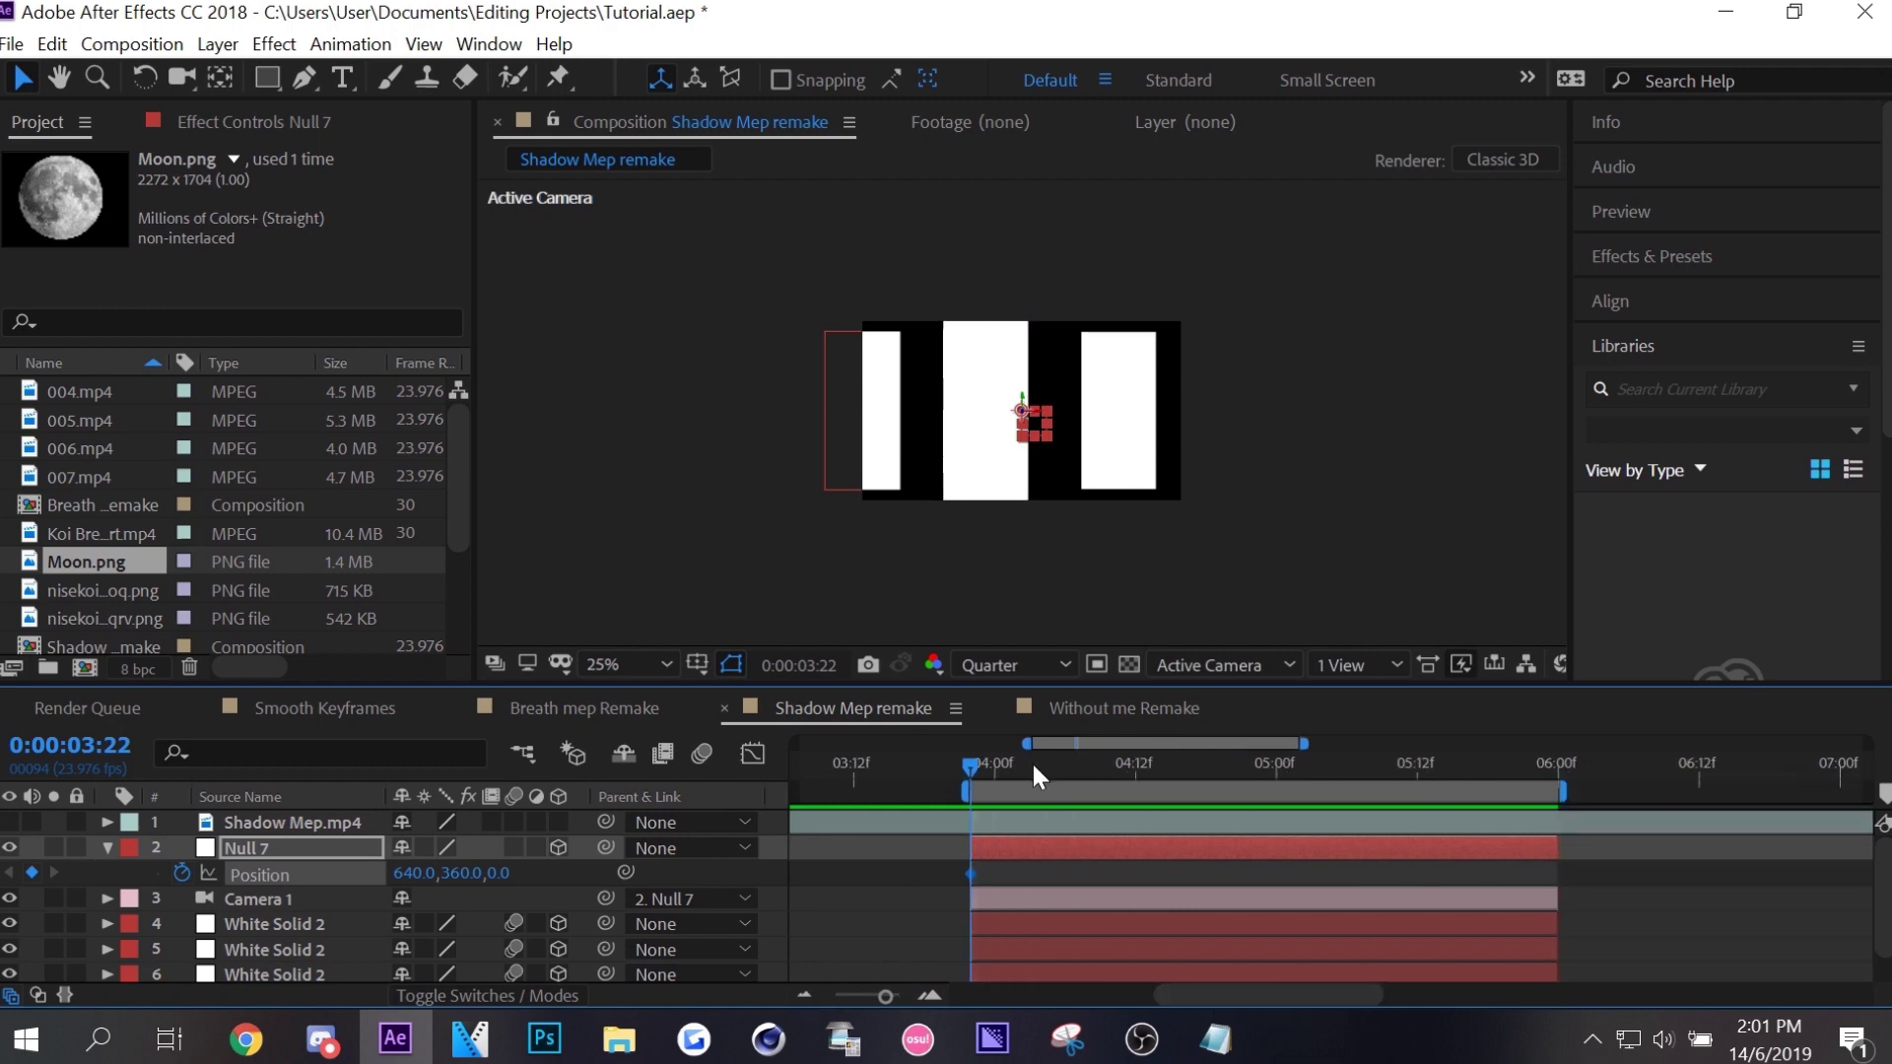
# At 0:00:04:23, key Null 7 to Position 496, 325 with a -2° Z Rotation.
pyautogui.moveTo(1032, 769); pyautogui.dragTo(1263, 763)
pyautogui.hotkey('alt', 'shift', 'p')
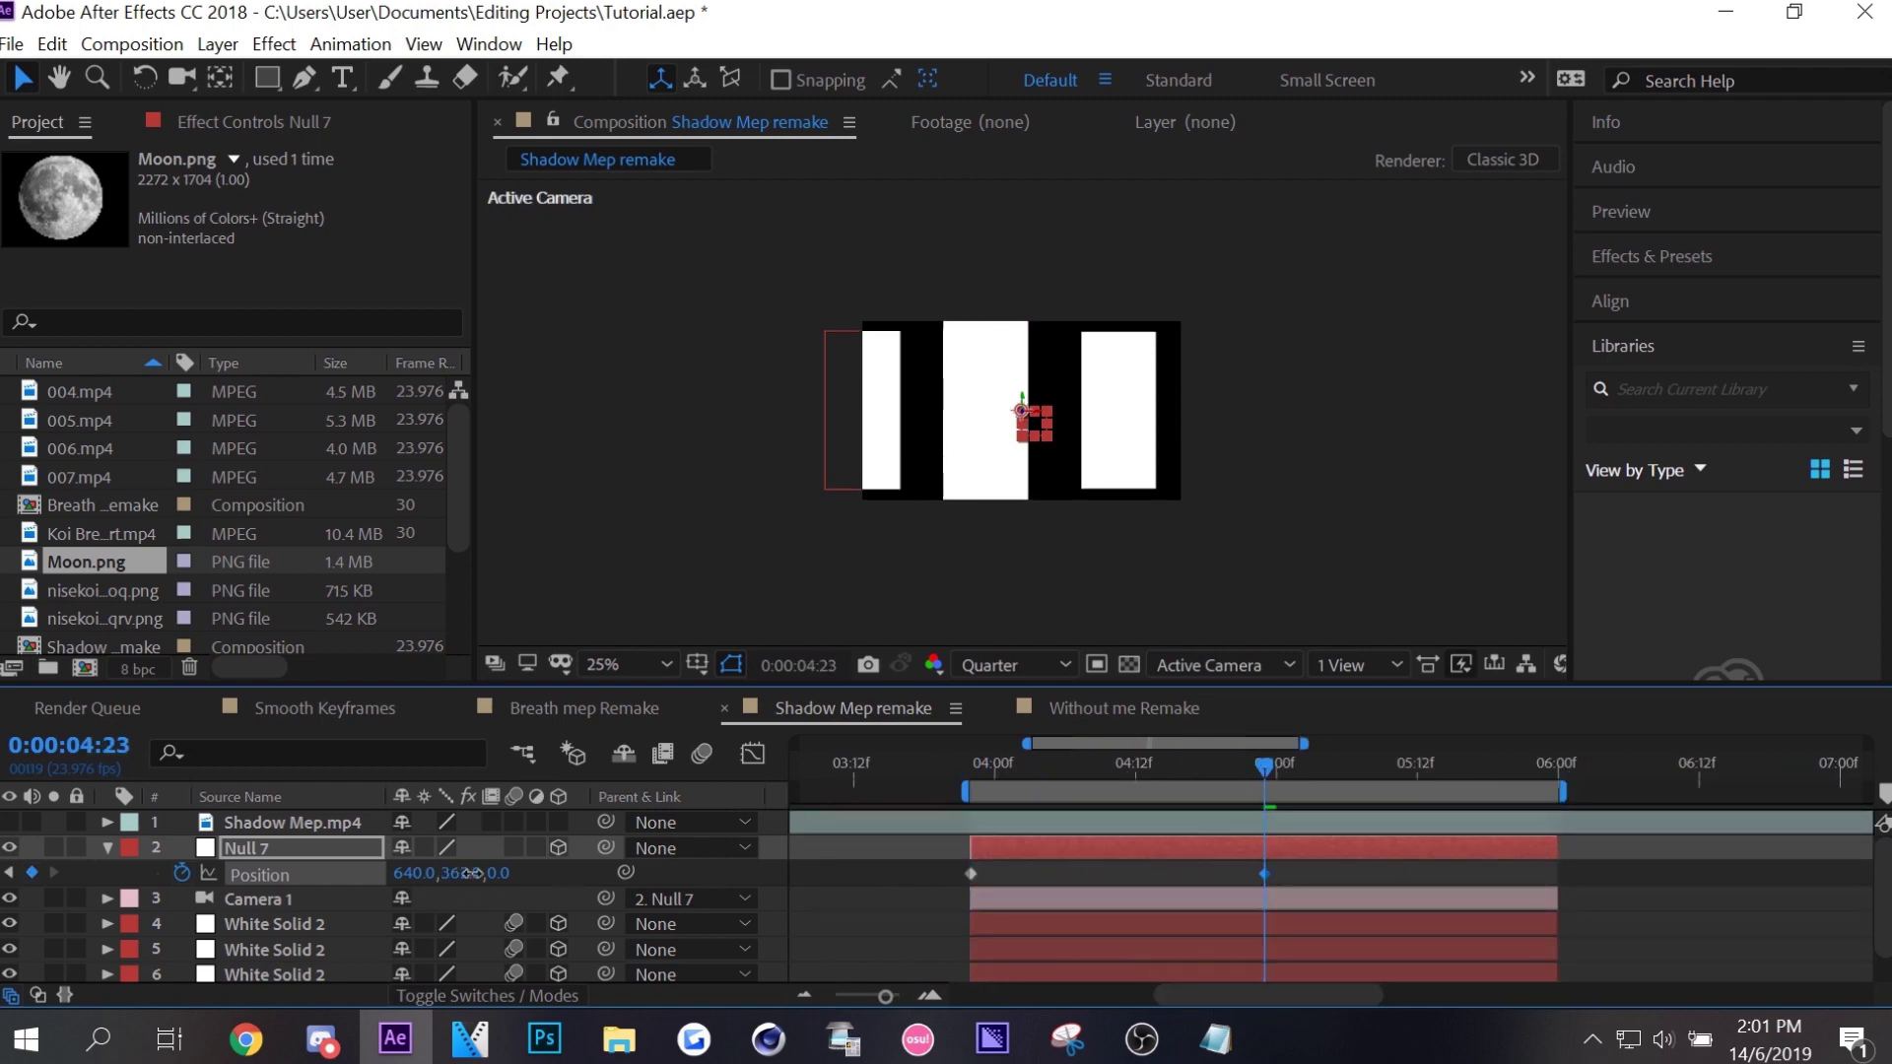
pyautogui.moveTo(407, 871); pyautogui.dragTo(231, 896)
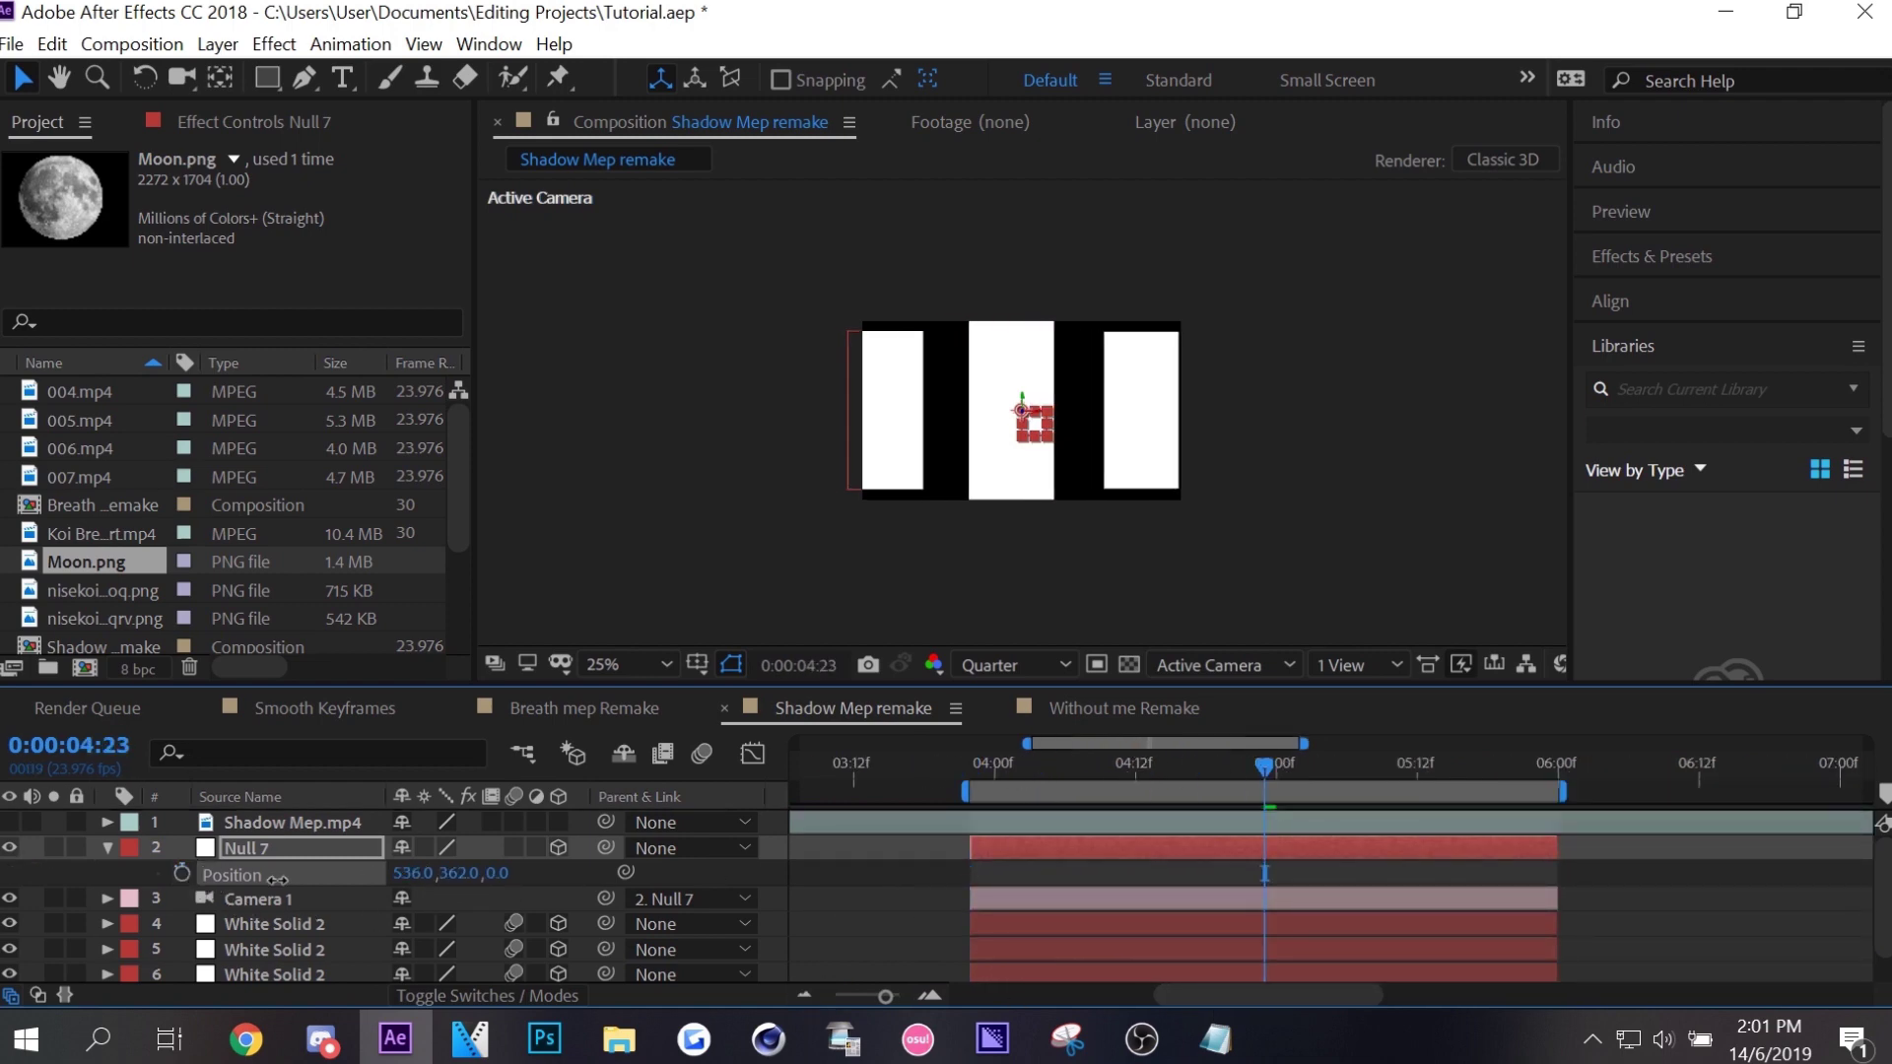
pyautogui.hotkey('shift', 'r')
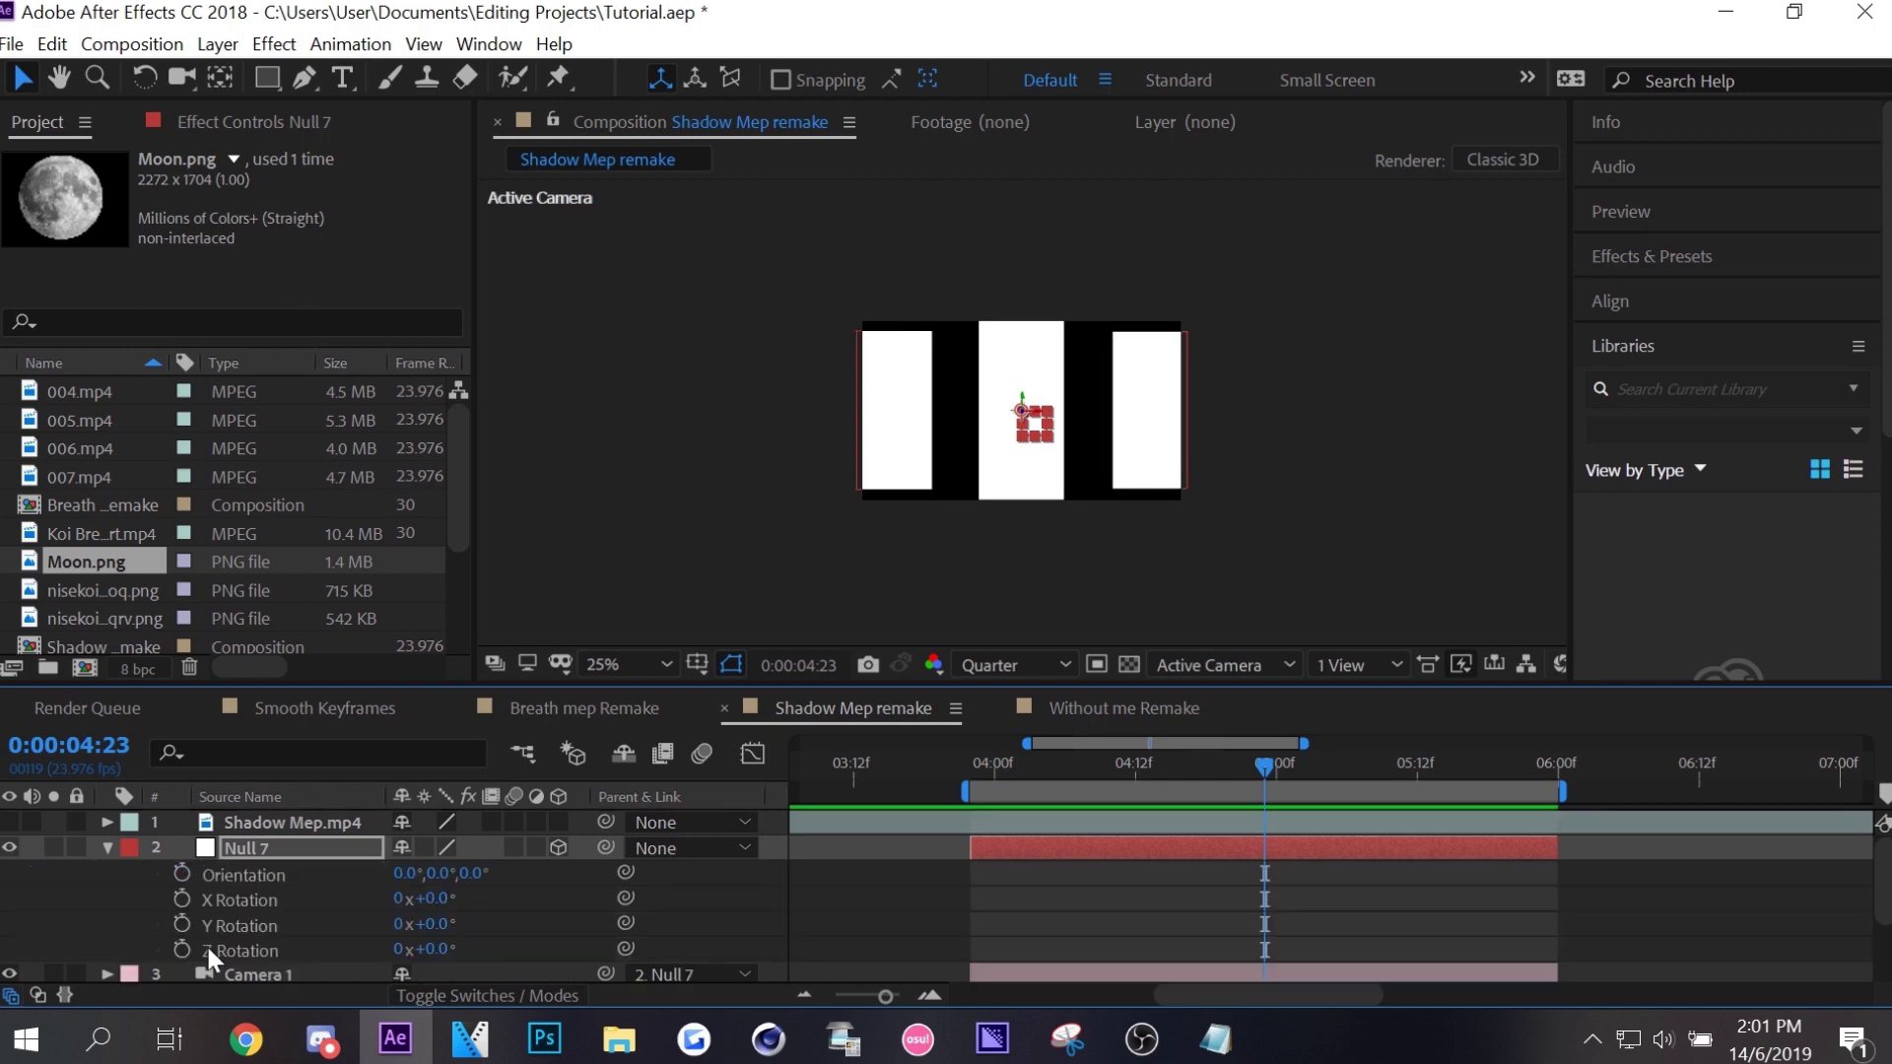
pyautogui.click(183, 948)
pyautogui.press('u')
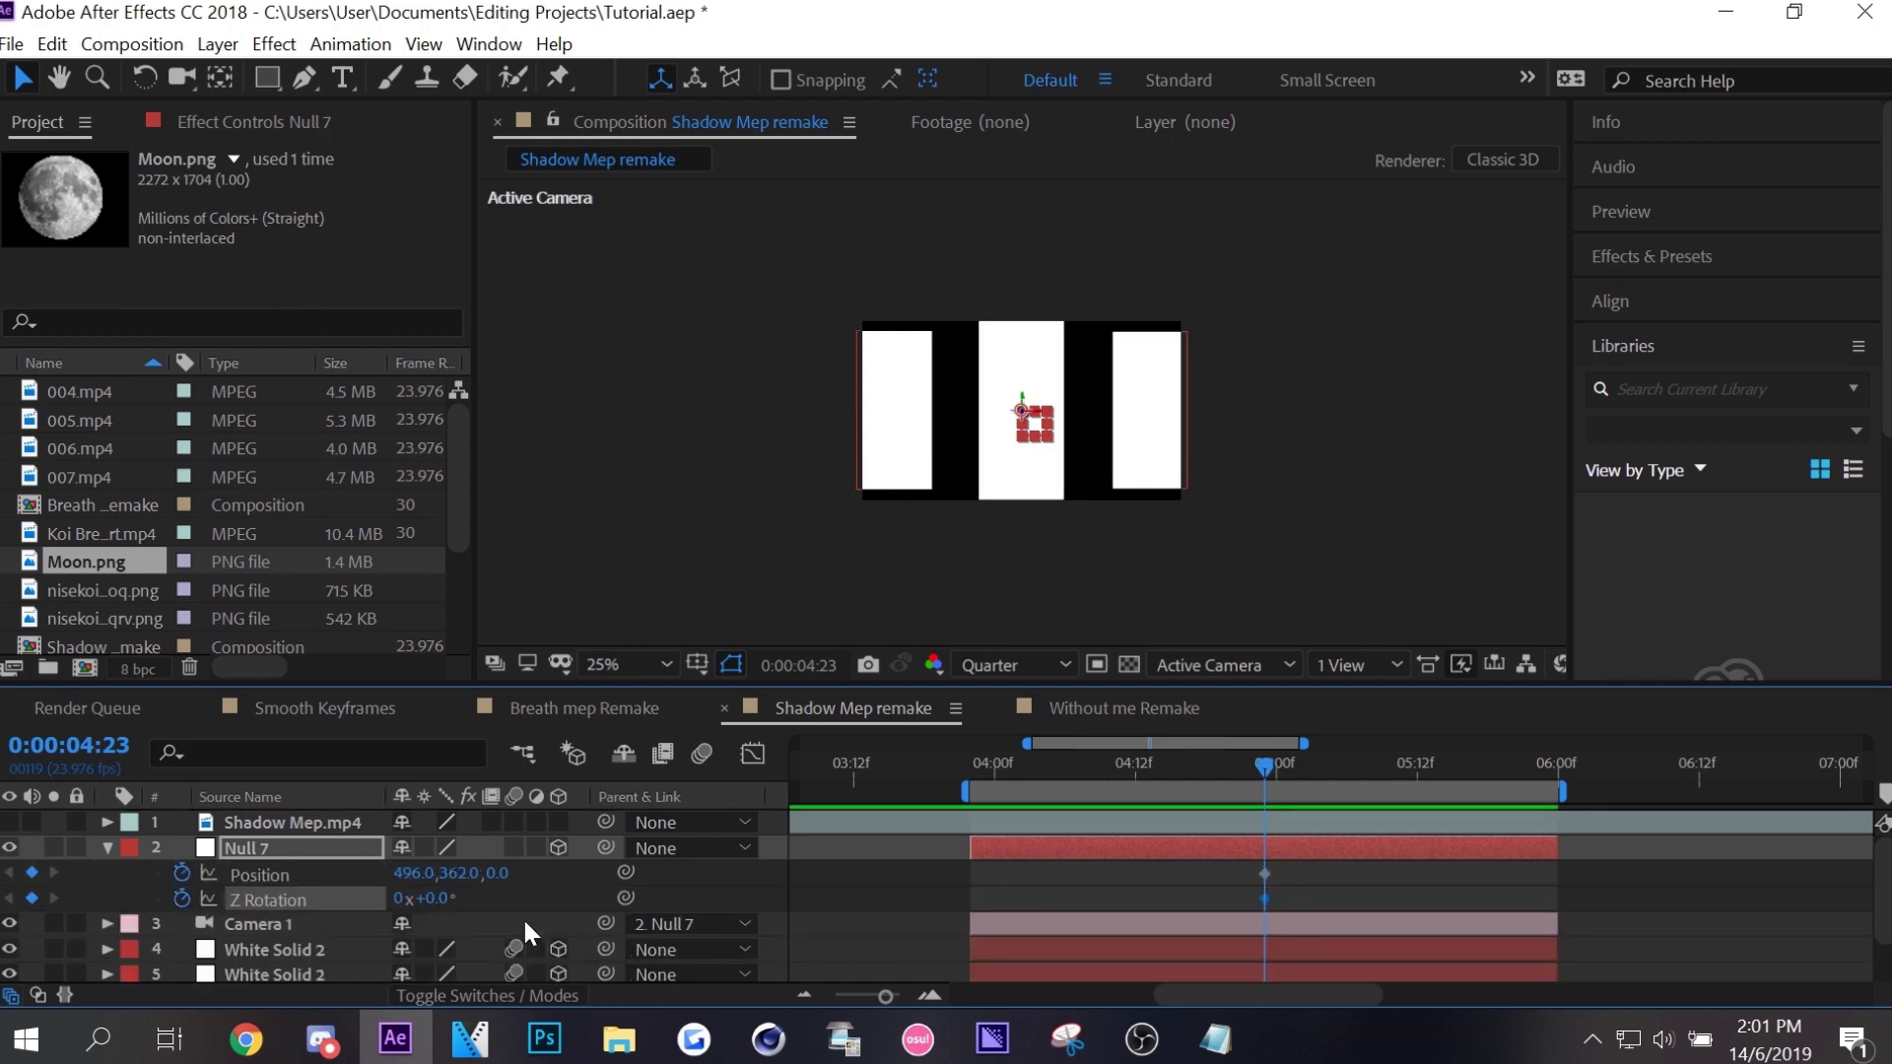
pyautogui.moveTo(441, 900); pyautogui.dragTo(380, 873)
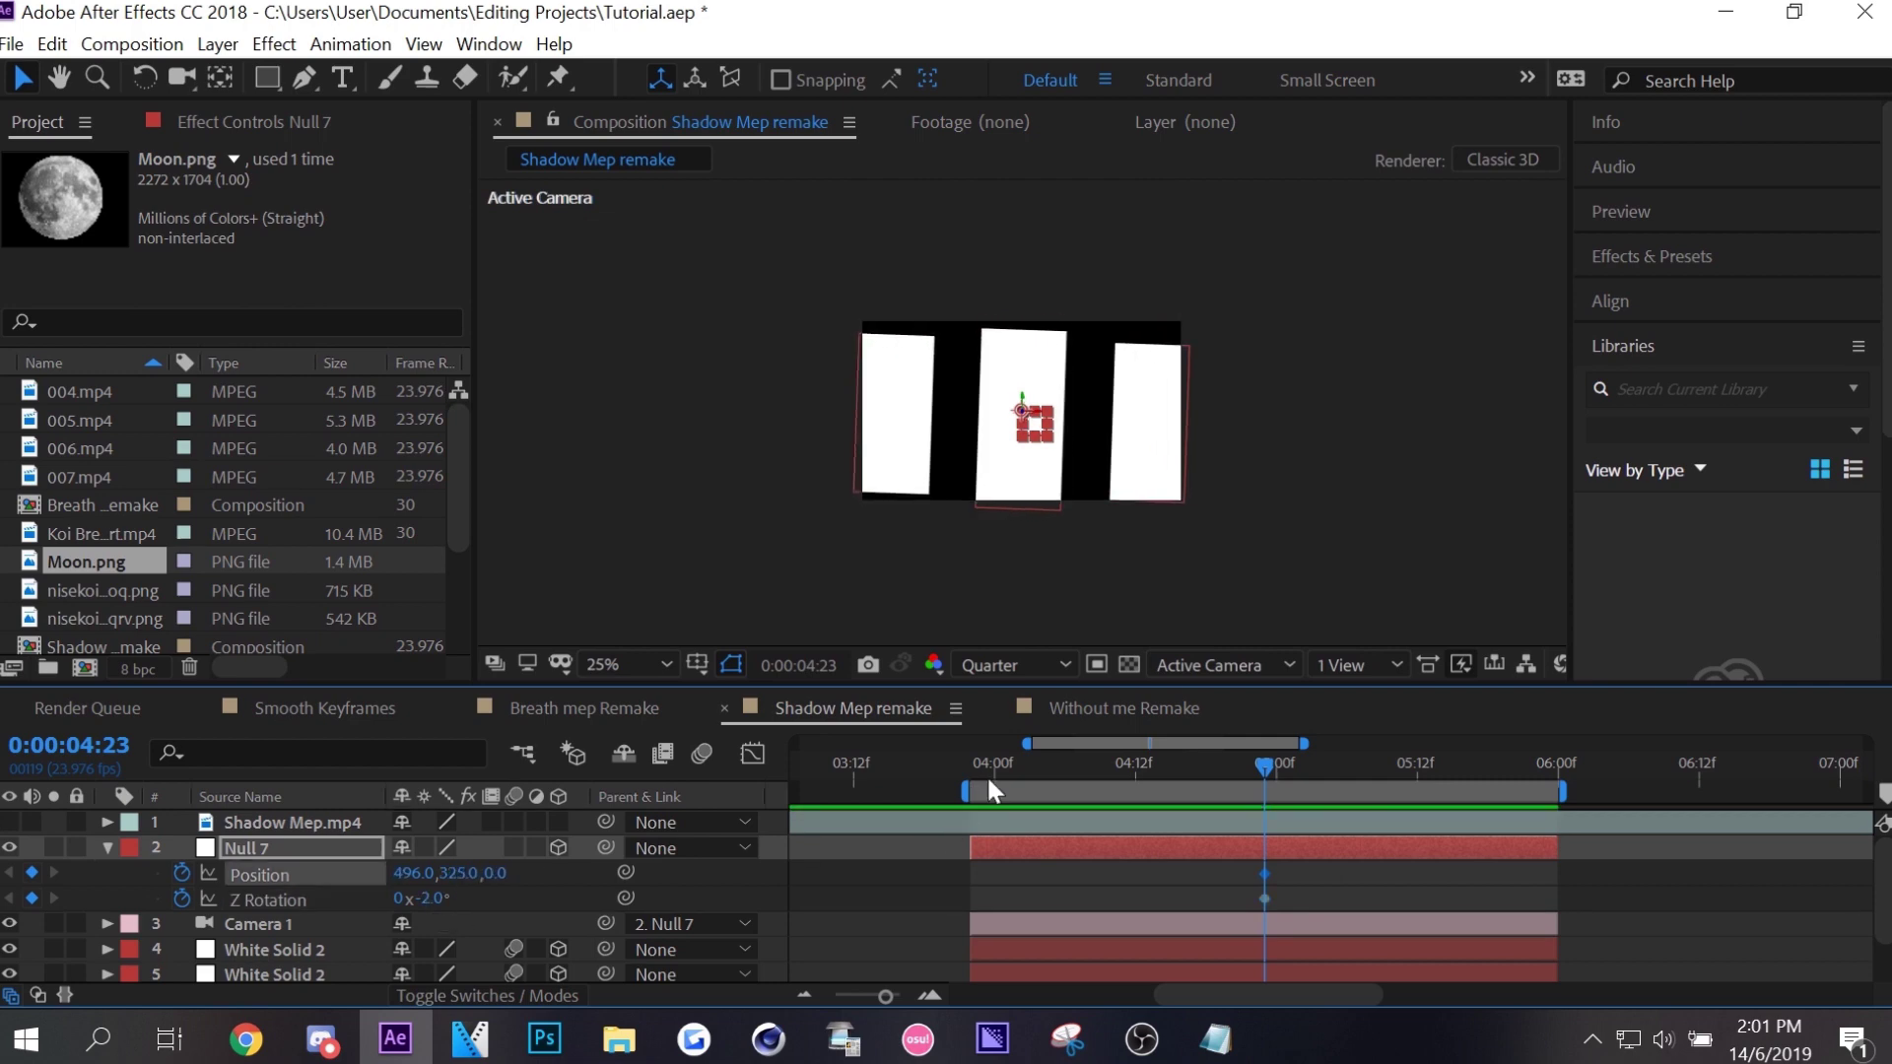
# At 0:00:03:22 set Null 7's starting Y to 1016, easy-ease the keys, and move the starting keys earlier.
pyautogui.click(970, 779)
pyautogui.moveTo(454, 873)
pyautogui.mouseDown()
pyautogui.moveTo(449, 915)
pyautogui.moveTo(401, 887)
pyautogui.moveTo(436, 897)
pyautogui.mouseUp()
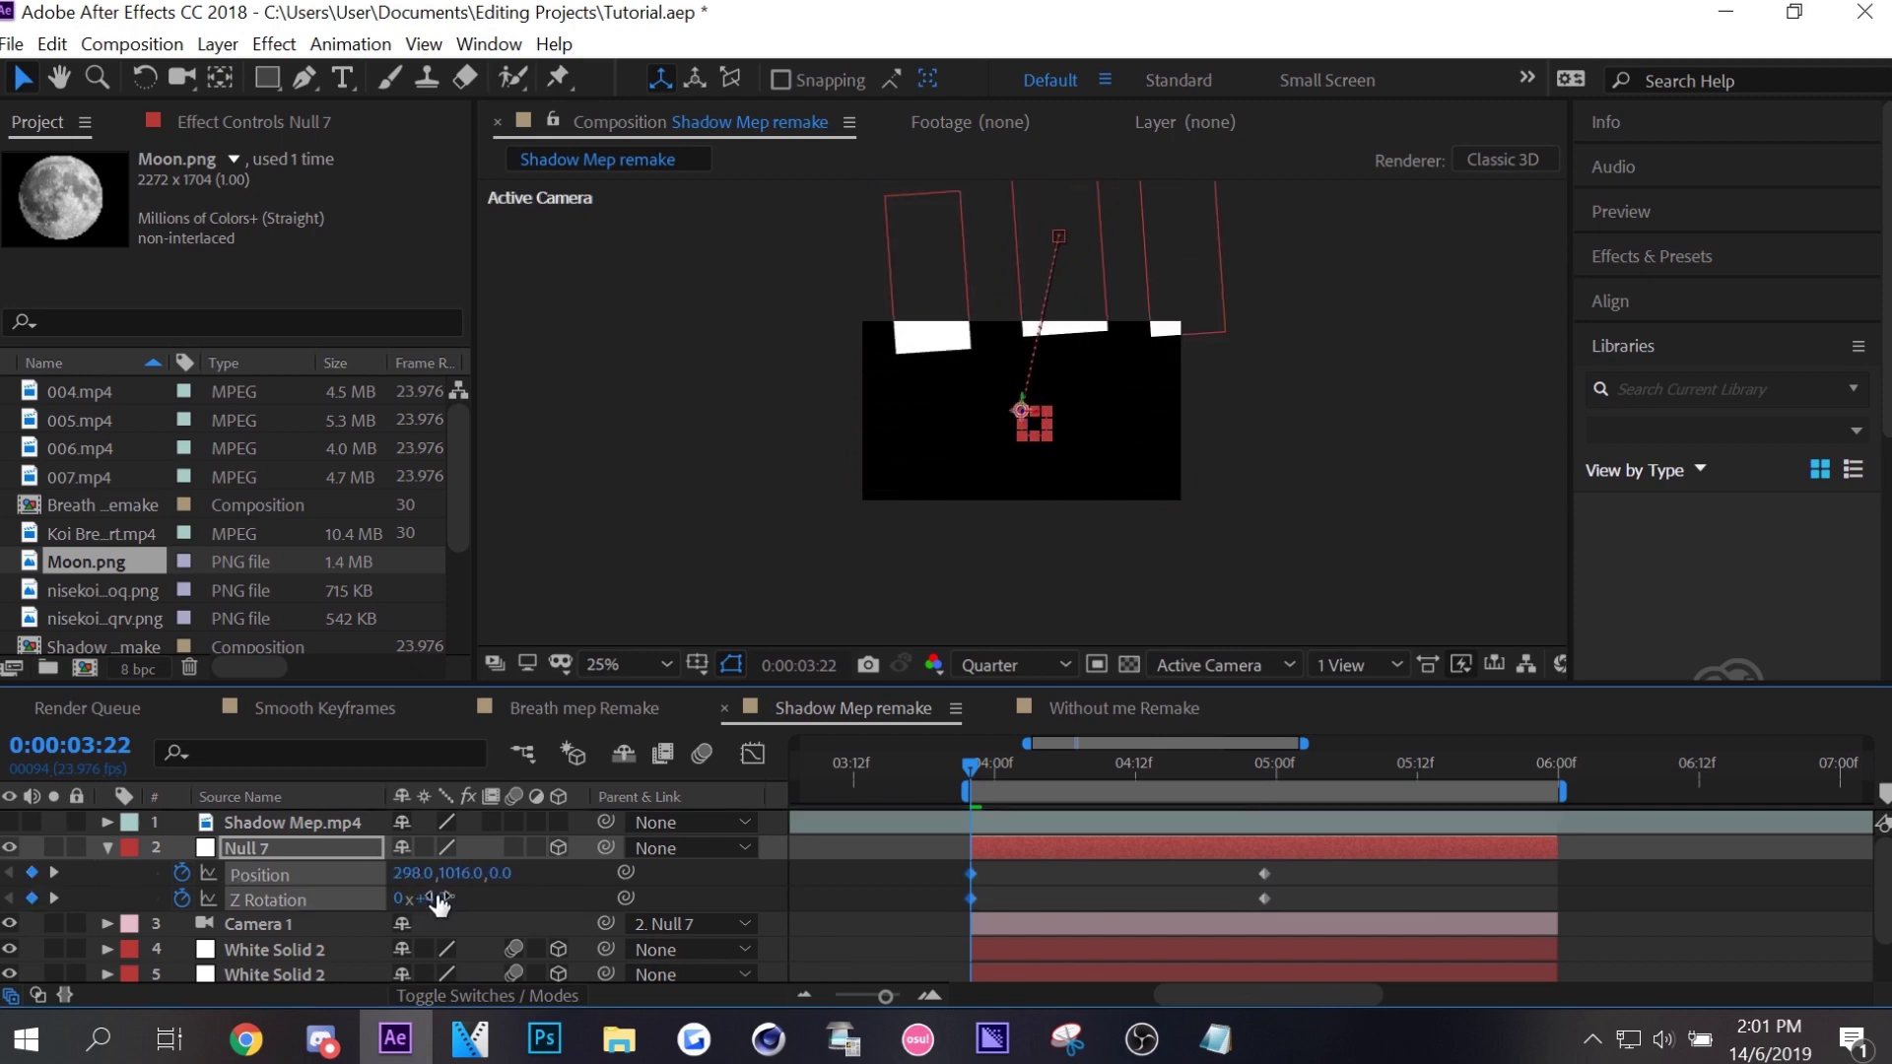
pyautogui.moveTo(1291, 866); pyautogui.dragTo(915, 917)
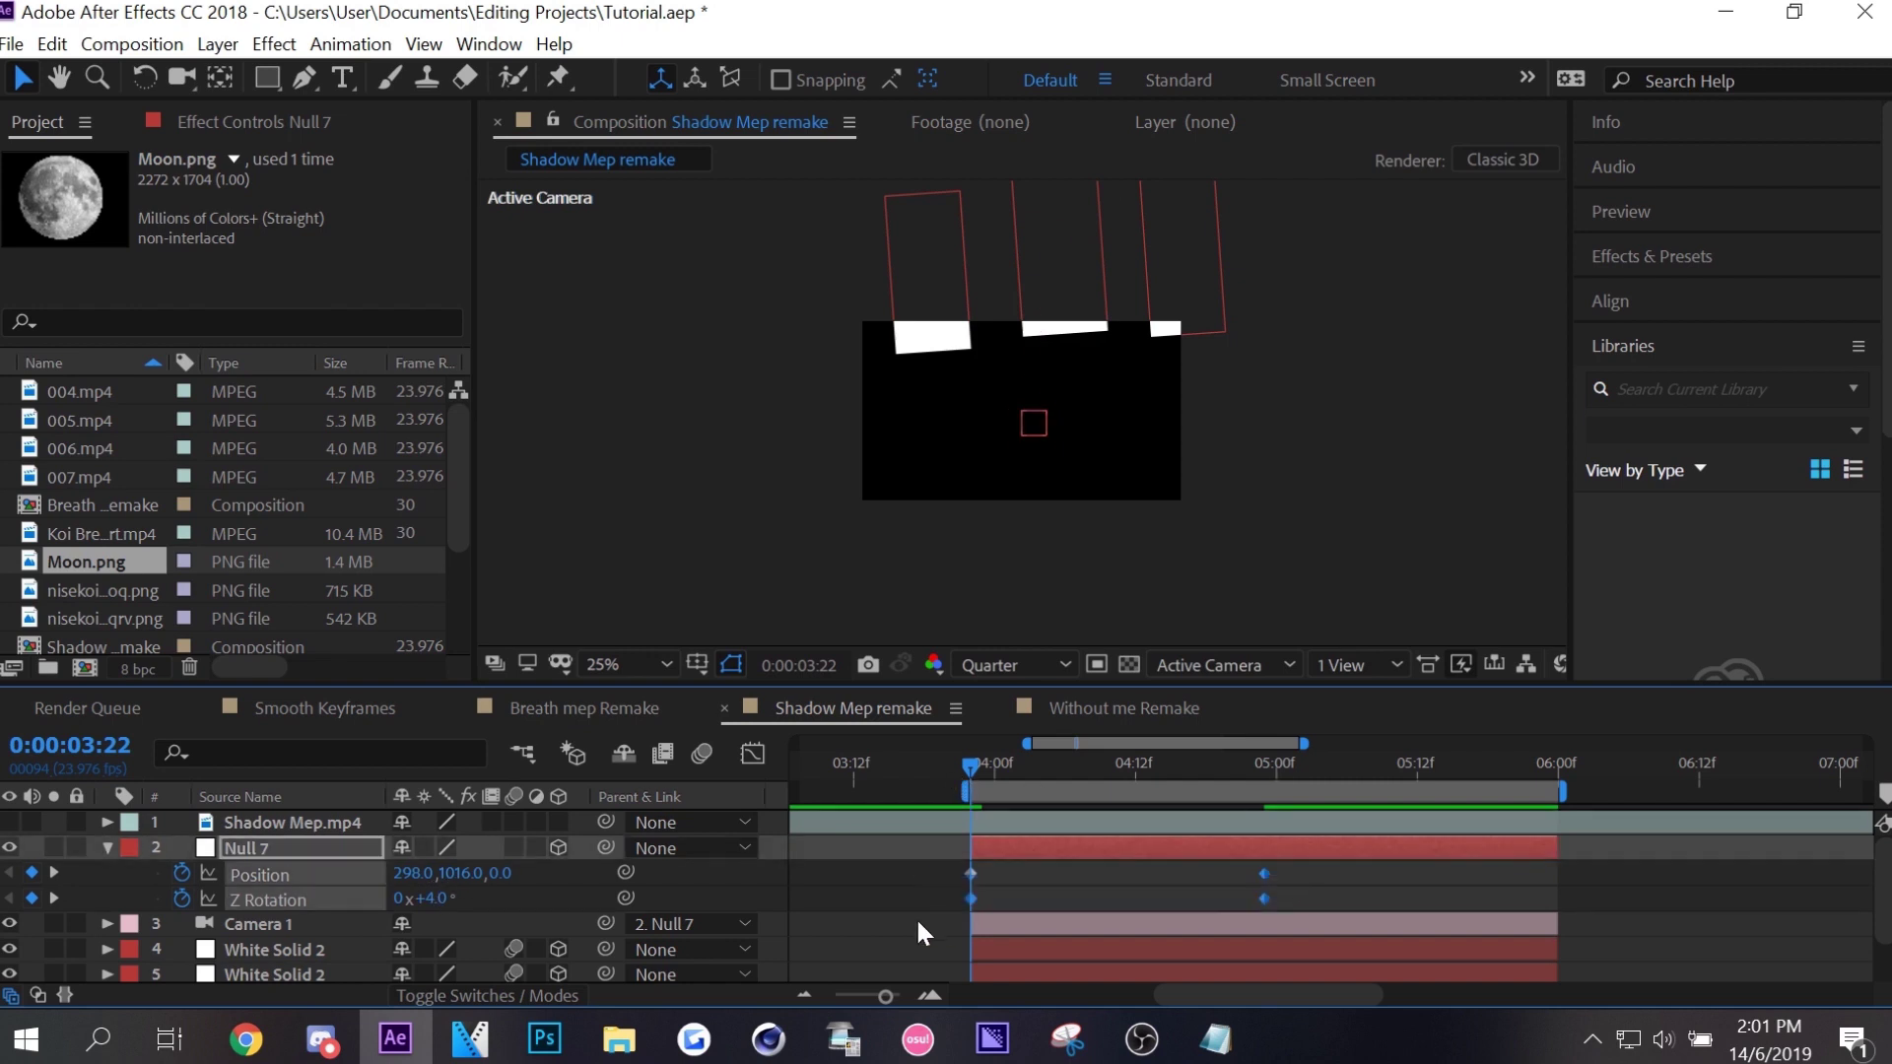
pyautogui.press('F9')
pyautogui.moveTo(1013, 869)
pyautogui.mouseDown()
pyautogui.moveTo(926, 909)
pyautogui.moveTo(915, 886)
pyautogui.mouseUp()
pyautogui.moveTo(1012, 761); pyautogui.dragTo(1020, 763)
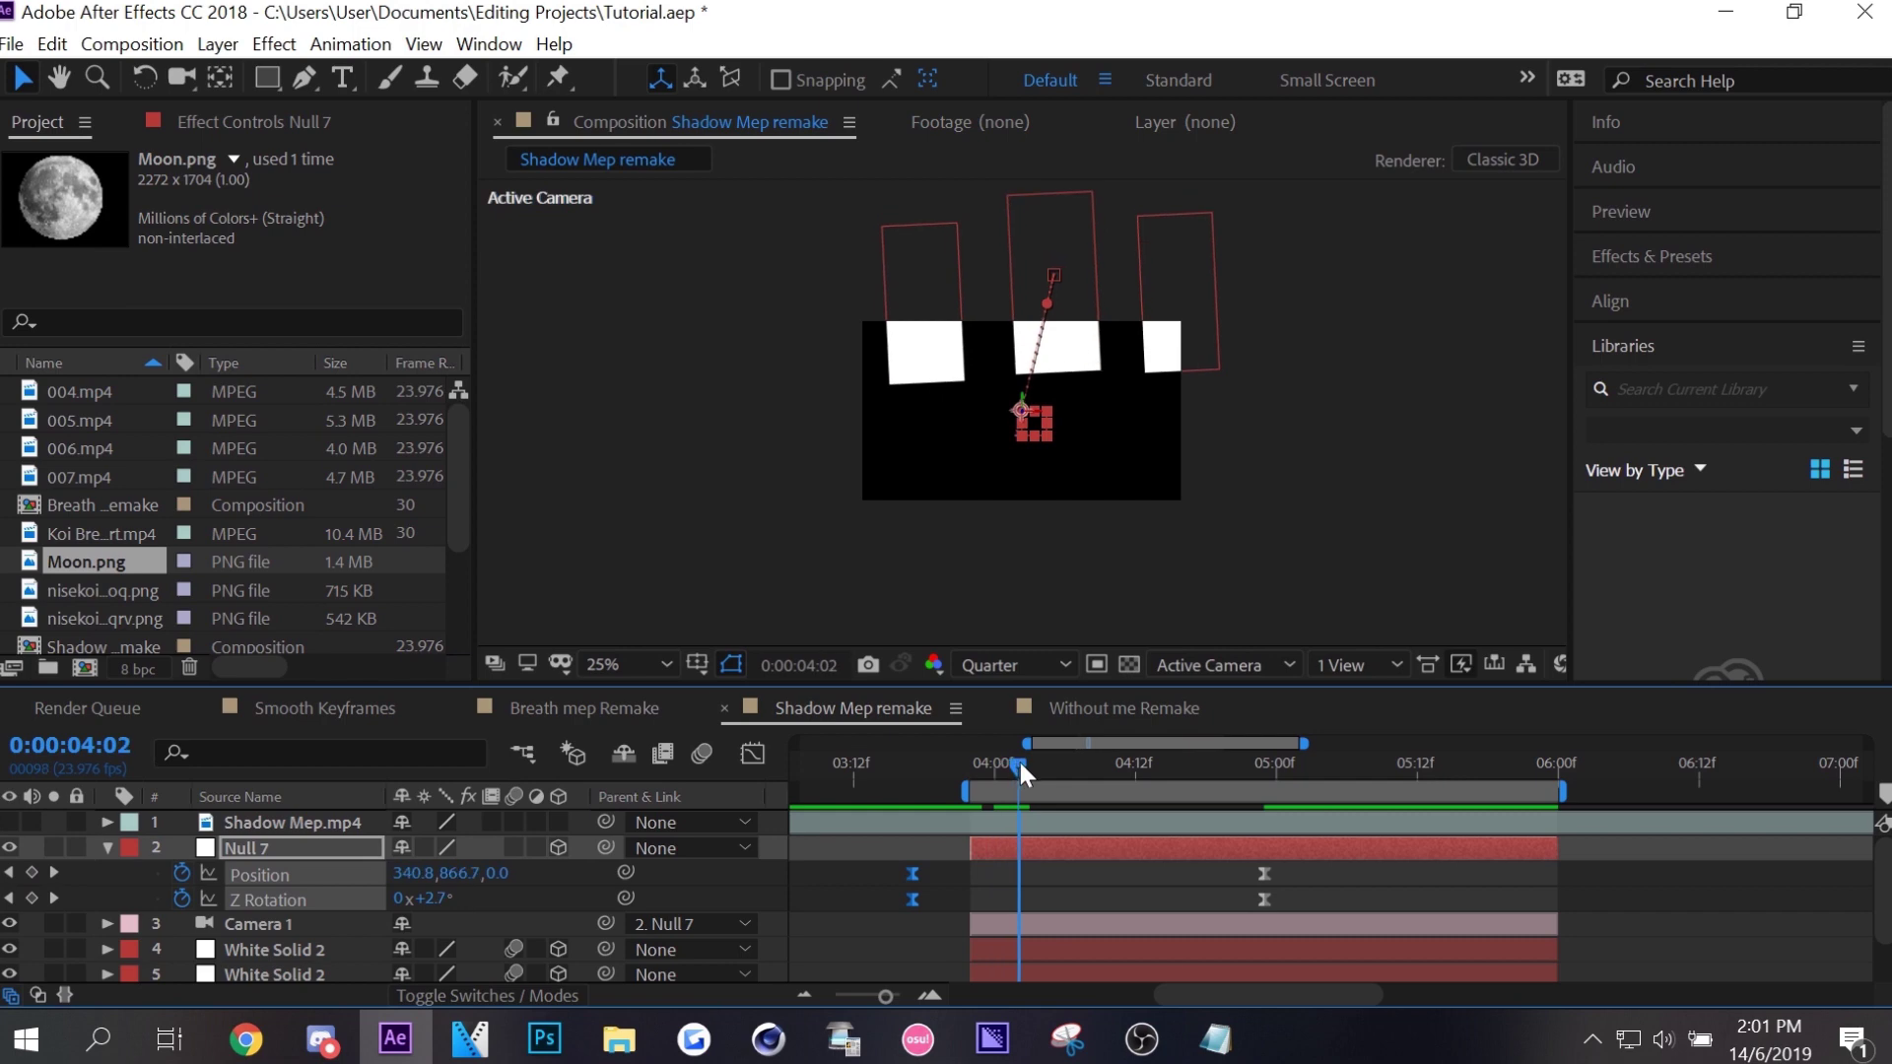
# Reshape Null 7's speed curve into an early sharp spike tapering toward 4:23.
pyautogui.moveTo(1177, 910); pyautogui.dragTo(887, 865)
pyautogui.click(752, 754)
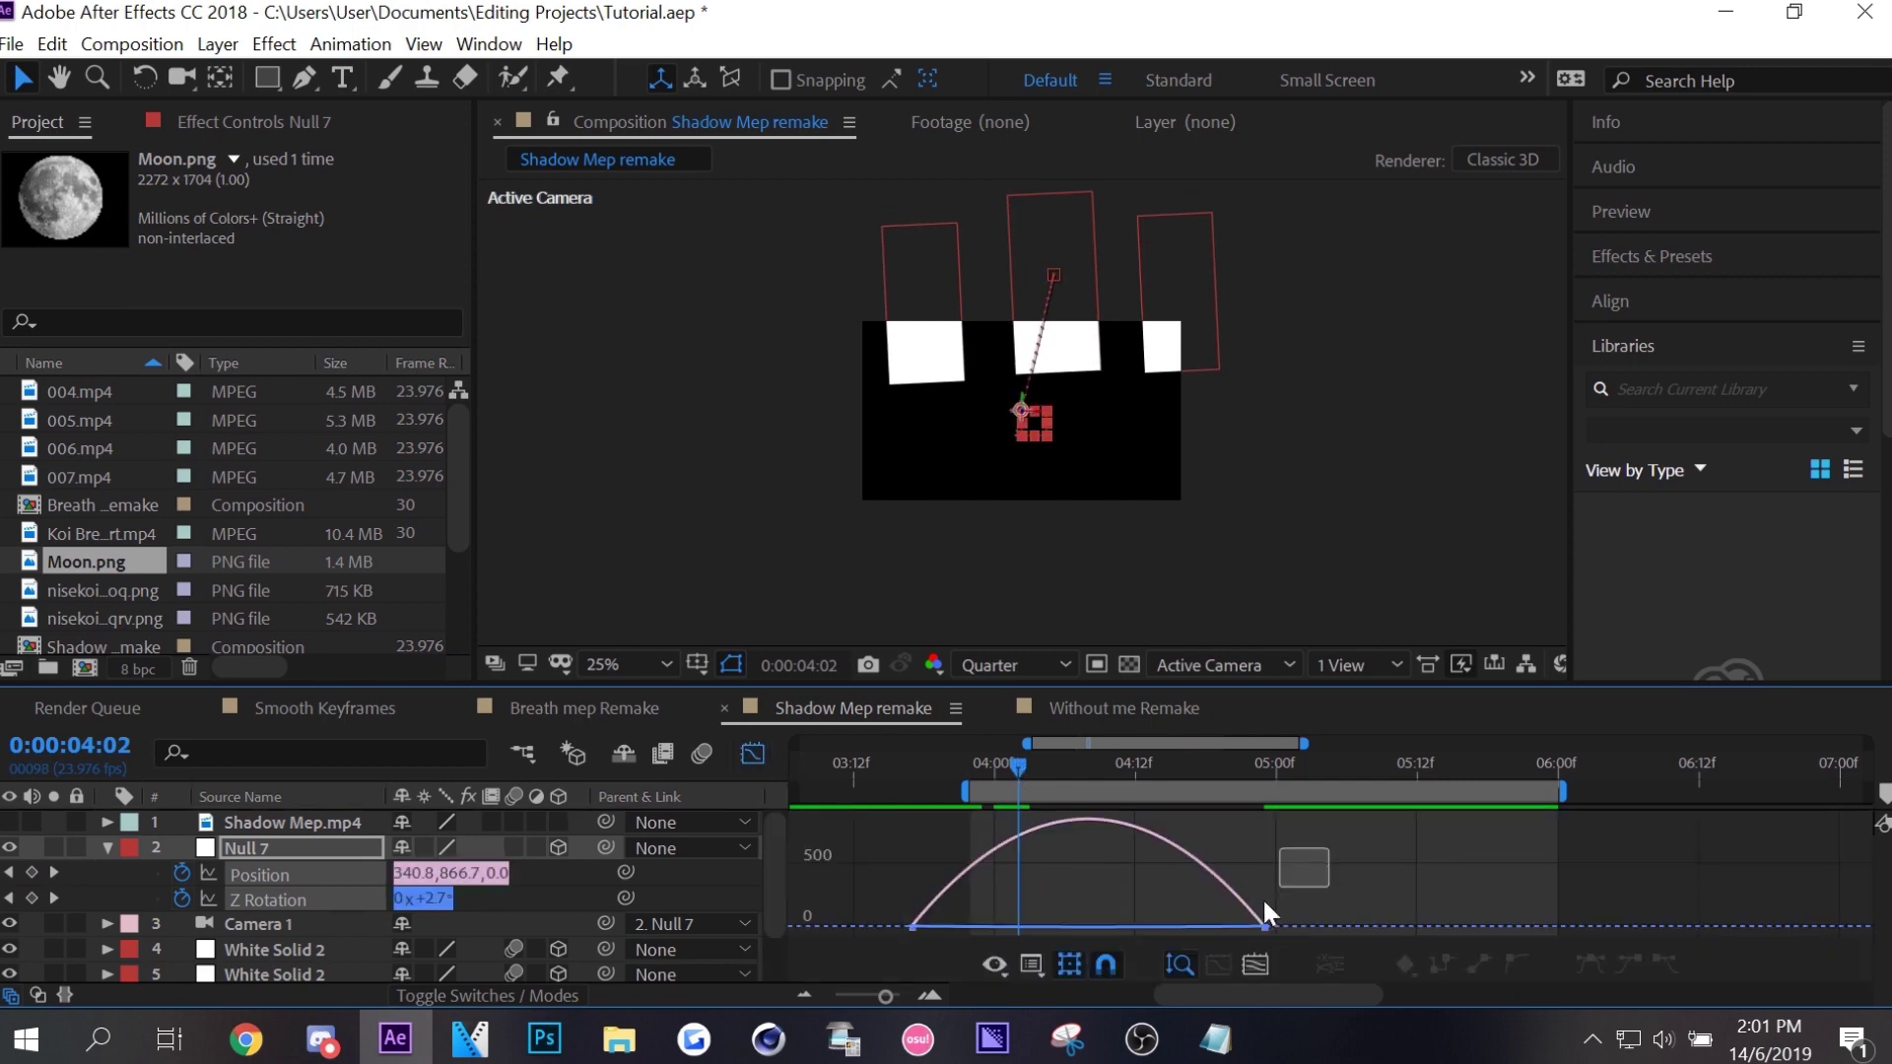
pyautogui.moveTo(1264, 903)
pyautogui.mouseDown()
pyautogui.moveTo(1226, 932)
pyautogui.moveTo(1041, 917)
pyautogui.moveTo(1297, 887)
pyautogui.mouseUp()
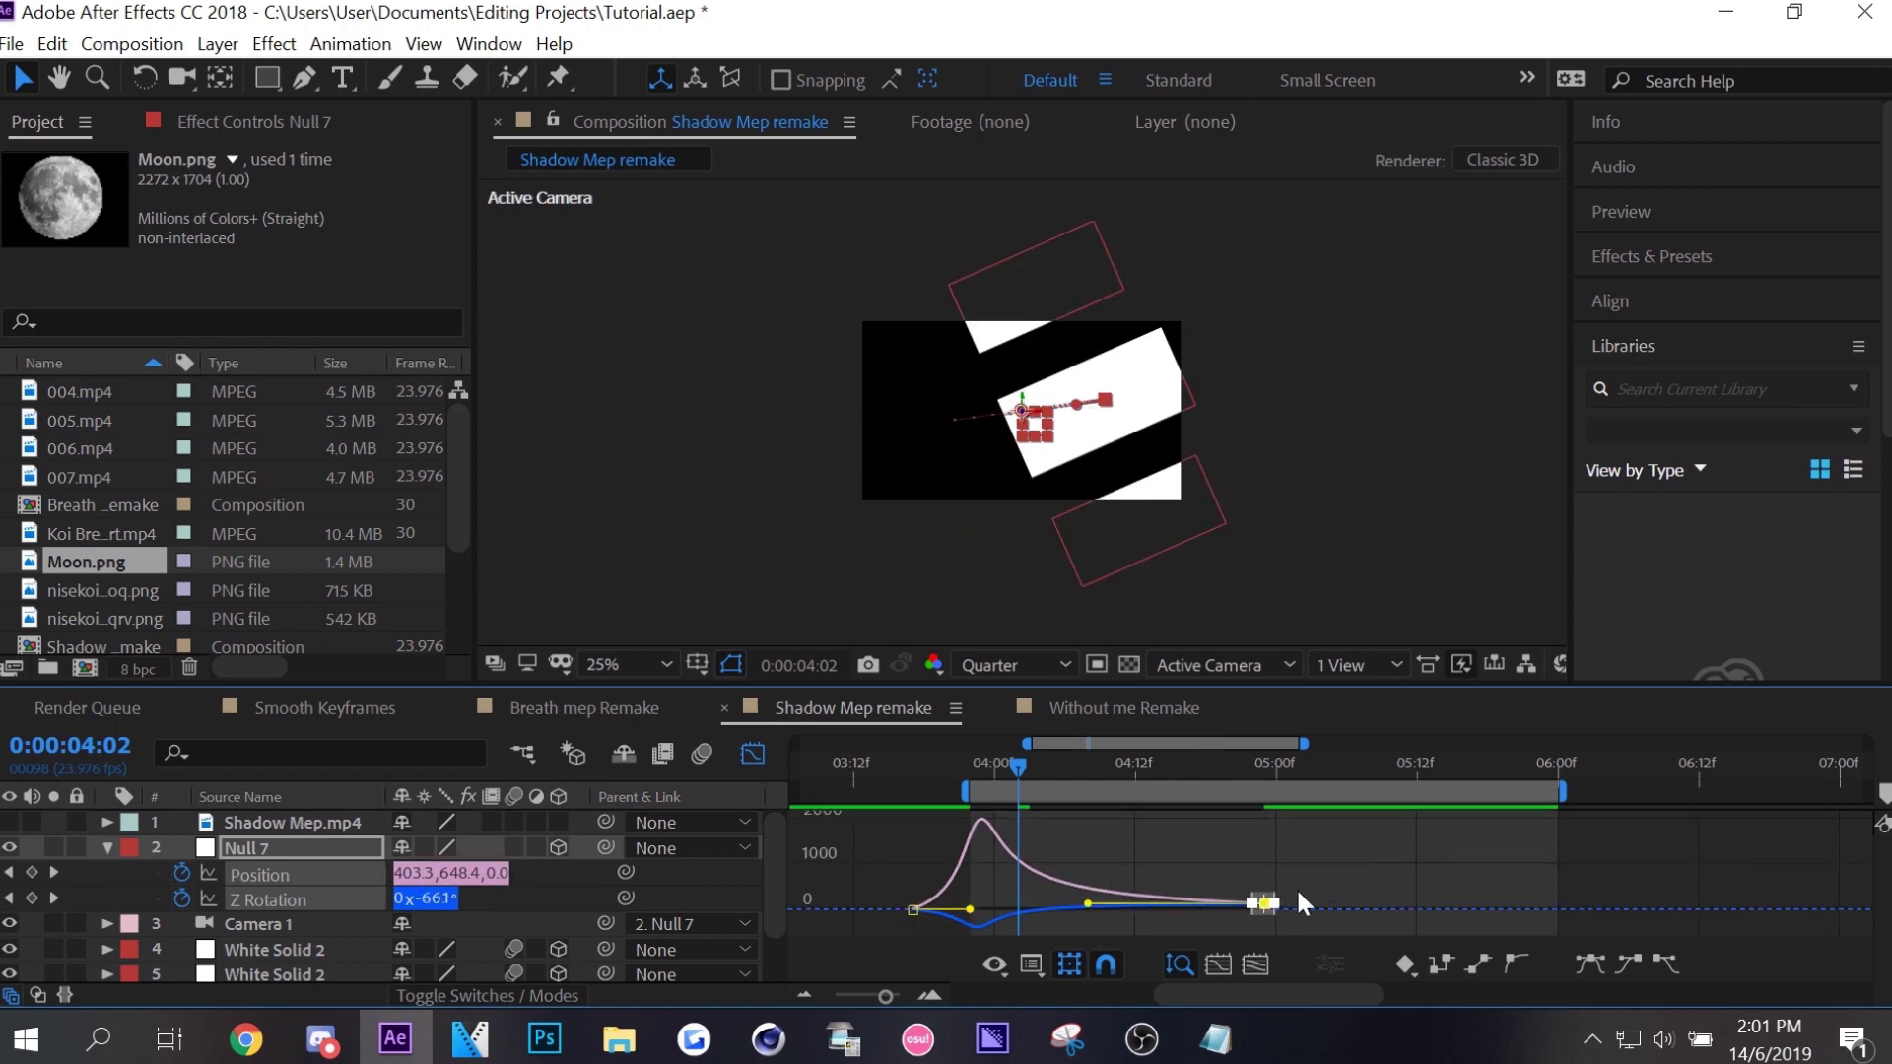
pyautogui.hotkey('ctrl', 'z')
pyautogui.moveTo(1088, 912)
pyautogui.mouseDown()
pyautogui.moveTo(998, 927)
pyautogui.moveTo(1113, 905)
pyautogui.mouseUp()
pyautogui.click(1084, 917)
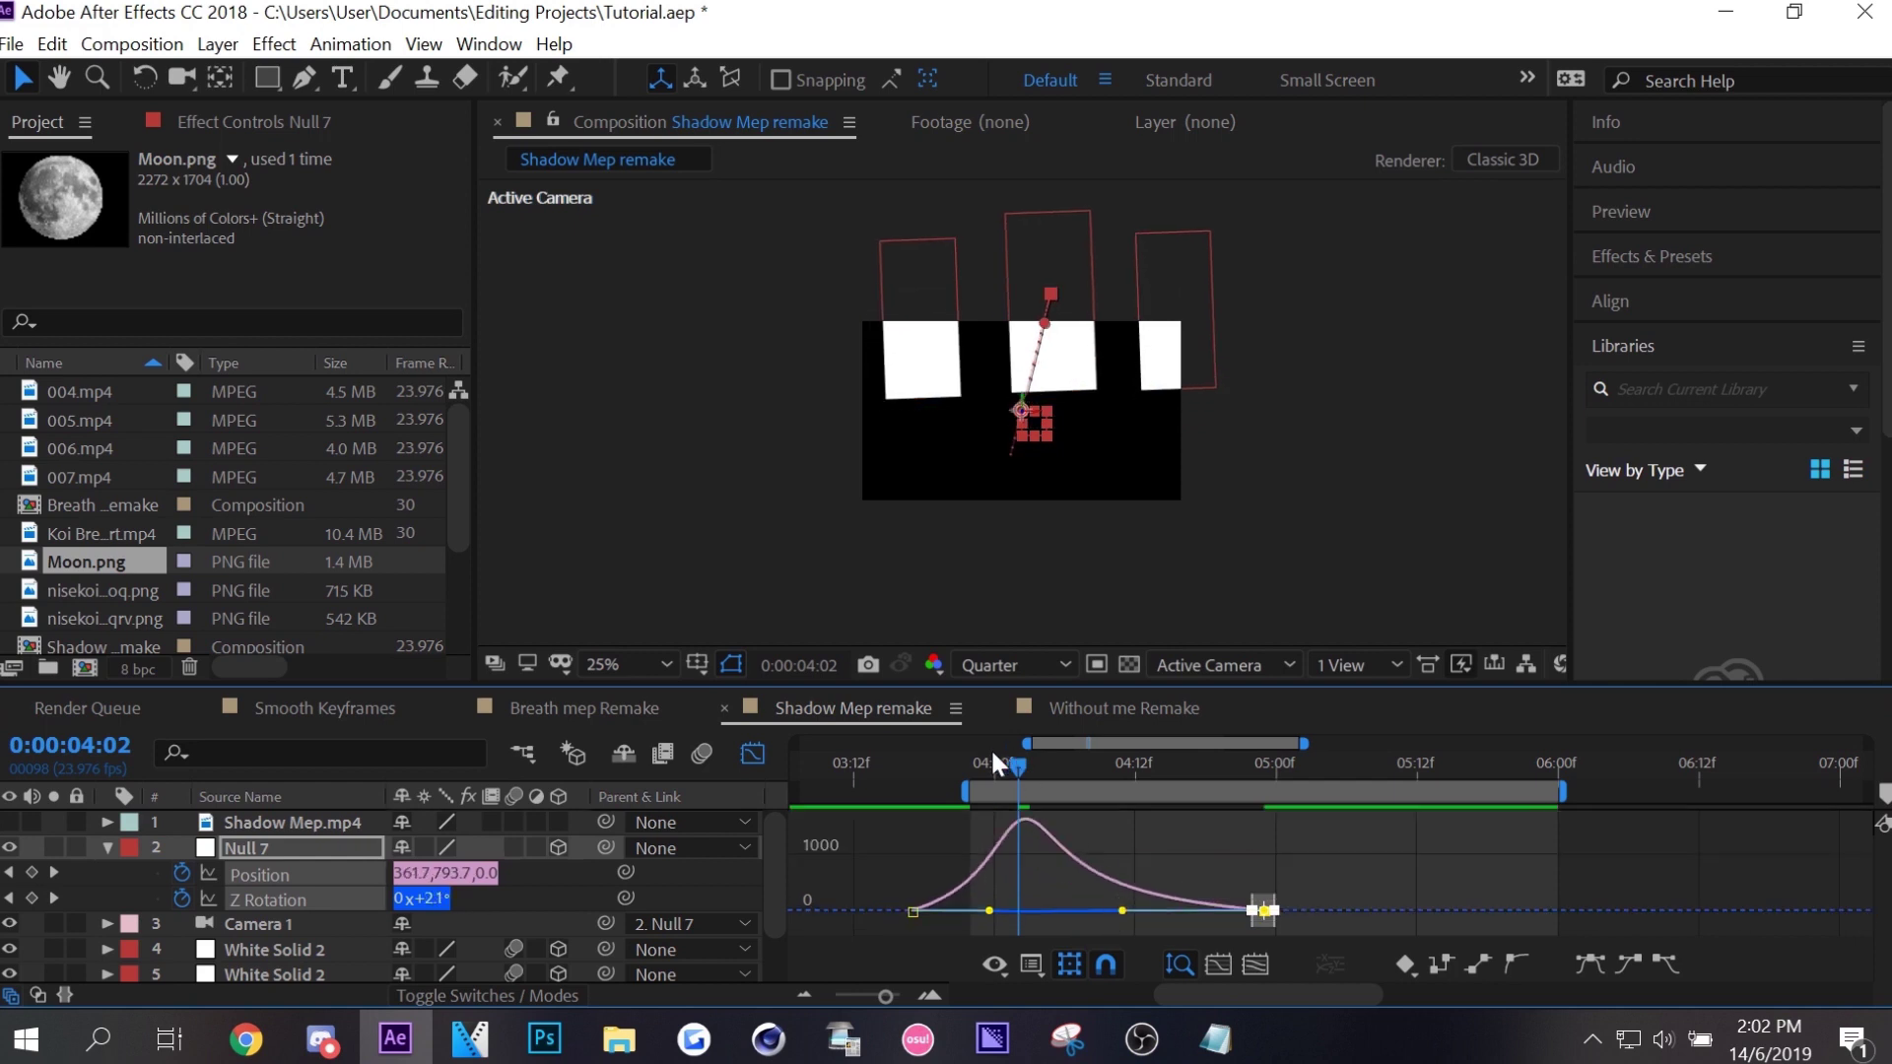
pyautogui.moveTo(992, 755); pyautogui.dragTo(971, 757)
# Save, then add Null 8 at 0:00:04:13 as the parent of Null 7.
pyautogui.hotkey('shift', 'F3')
pyautogui.hotkey('ctrl', 's')
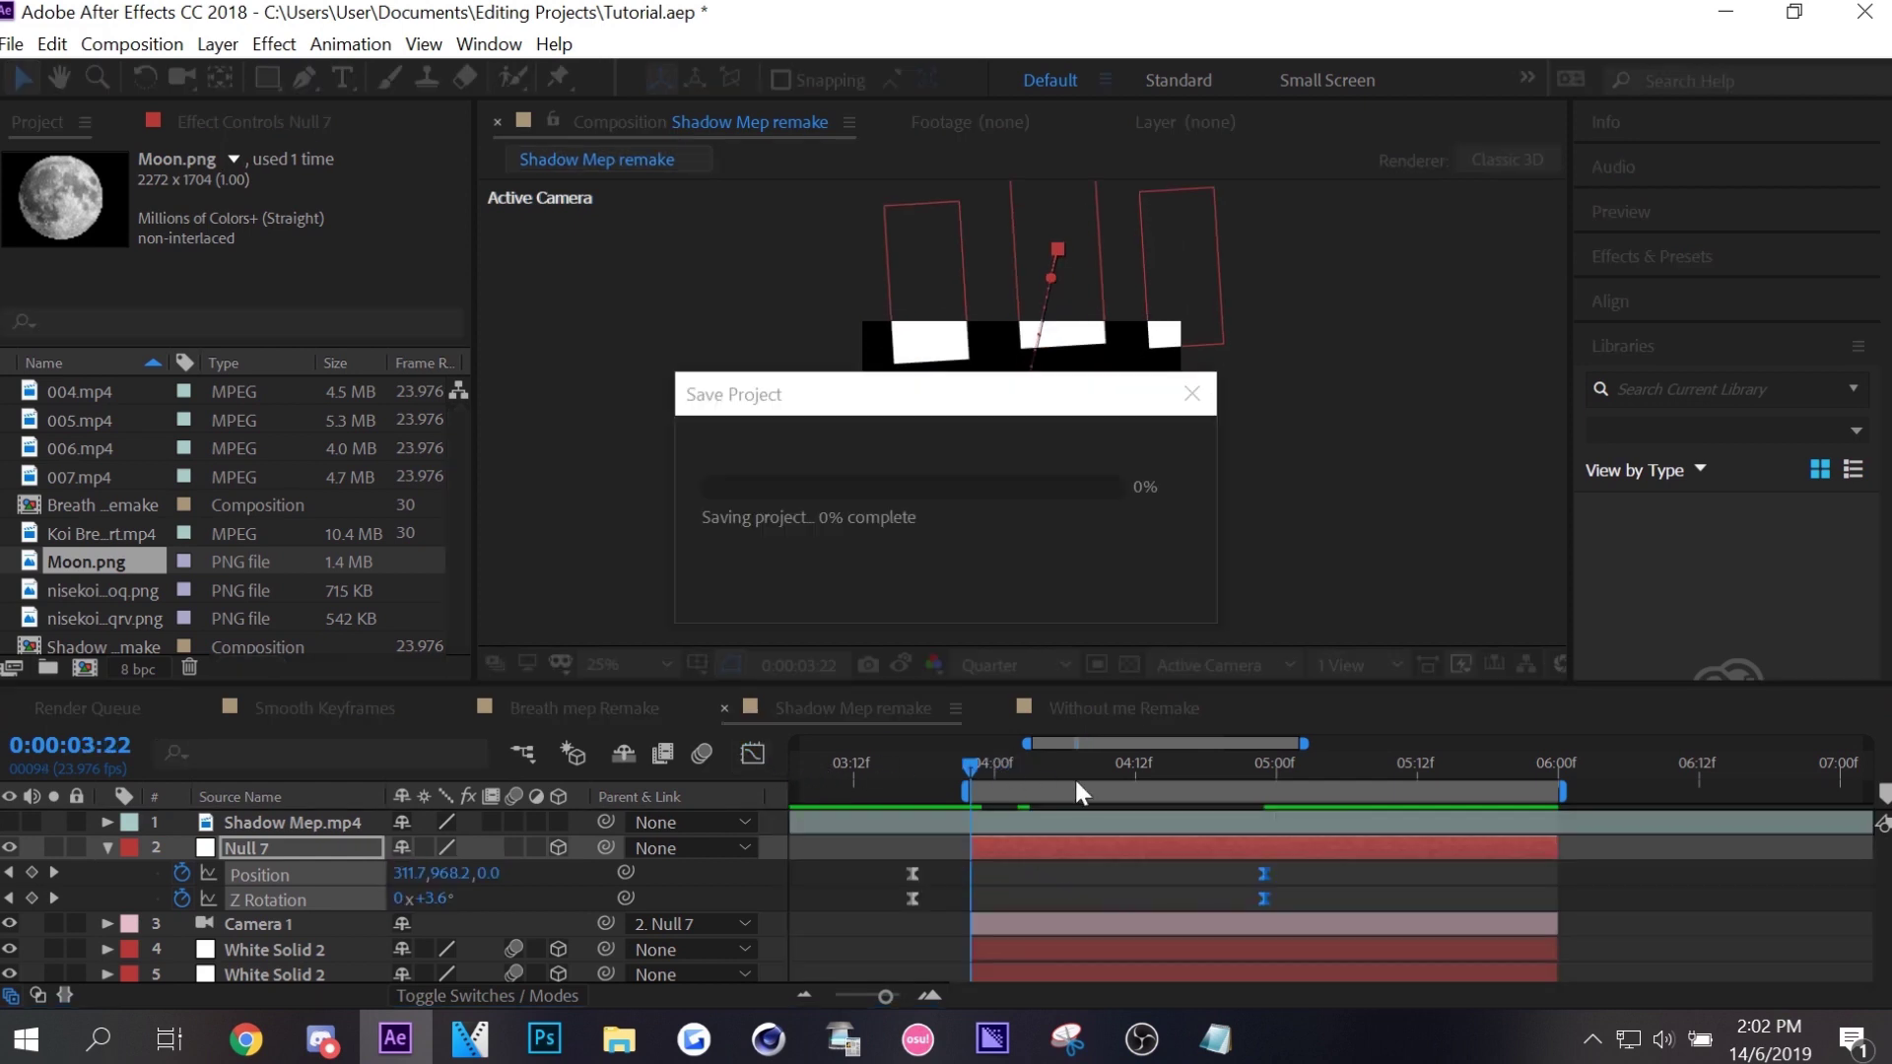
pyautogui.moveTo(974, 766)
pyautogui.mouseDown()
pyautogui.moveTo(1285, 736)
pyautogui.moveTo(1146, 768)
pyautogui.mouseUp()
pyautogui.click(1327, 856)
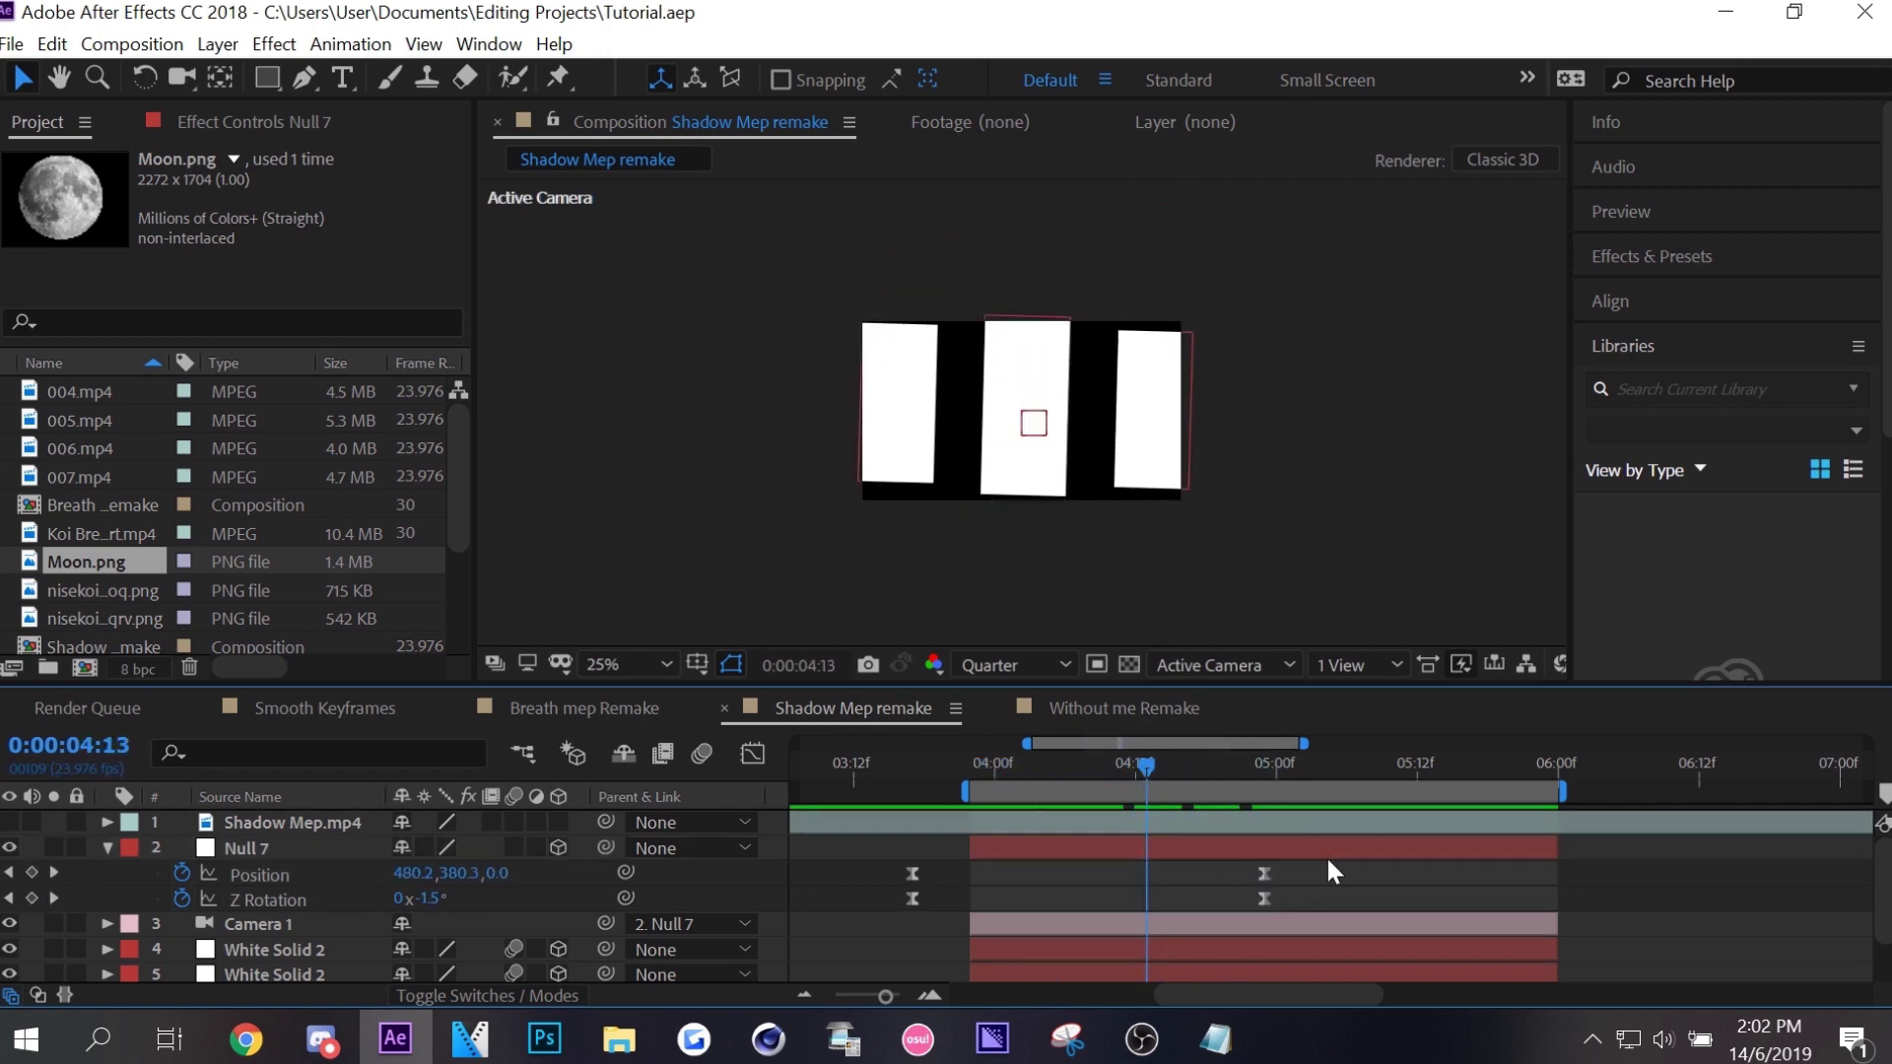
pyautogui.hotkey('ctrl', 'alt', 'shift', 'y')
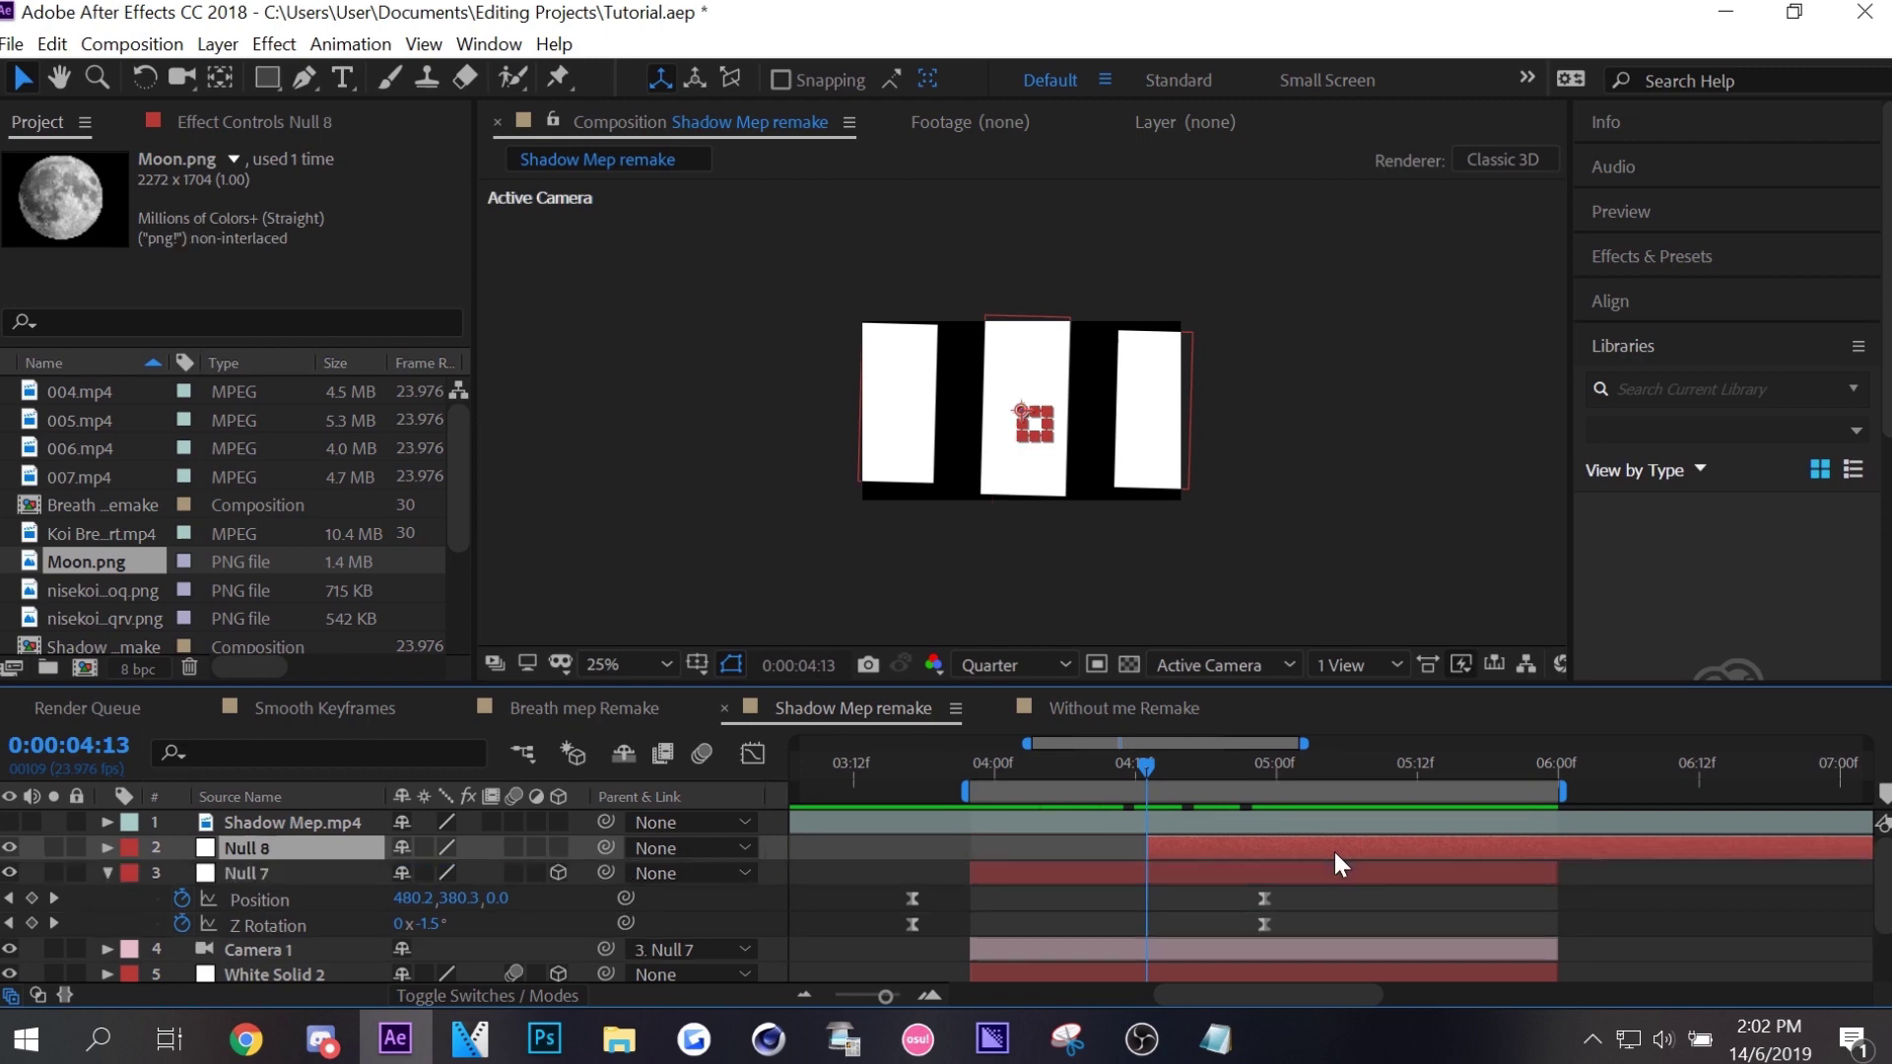
pyautogui.moveTo(613, 873); pyautogui.dragTo(328, 850)
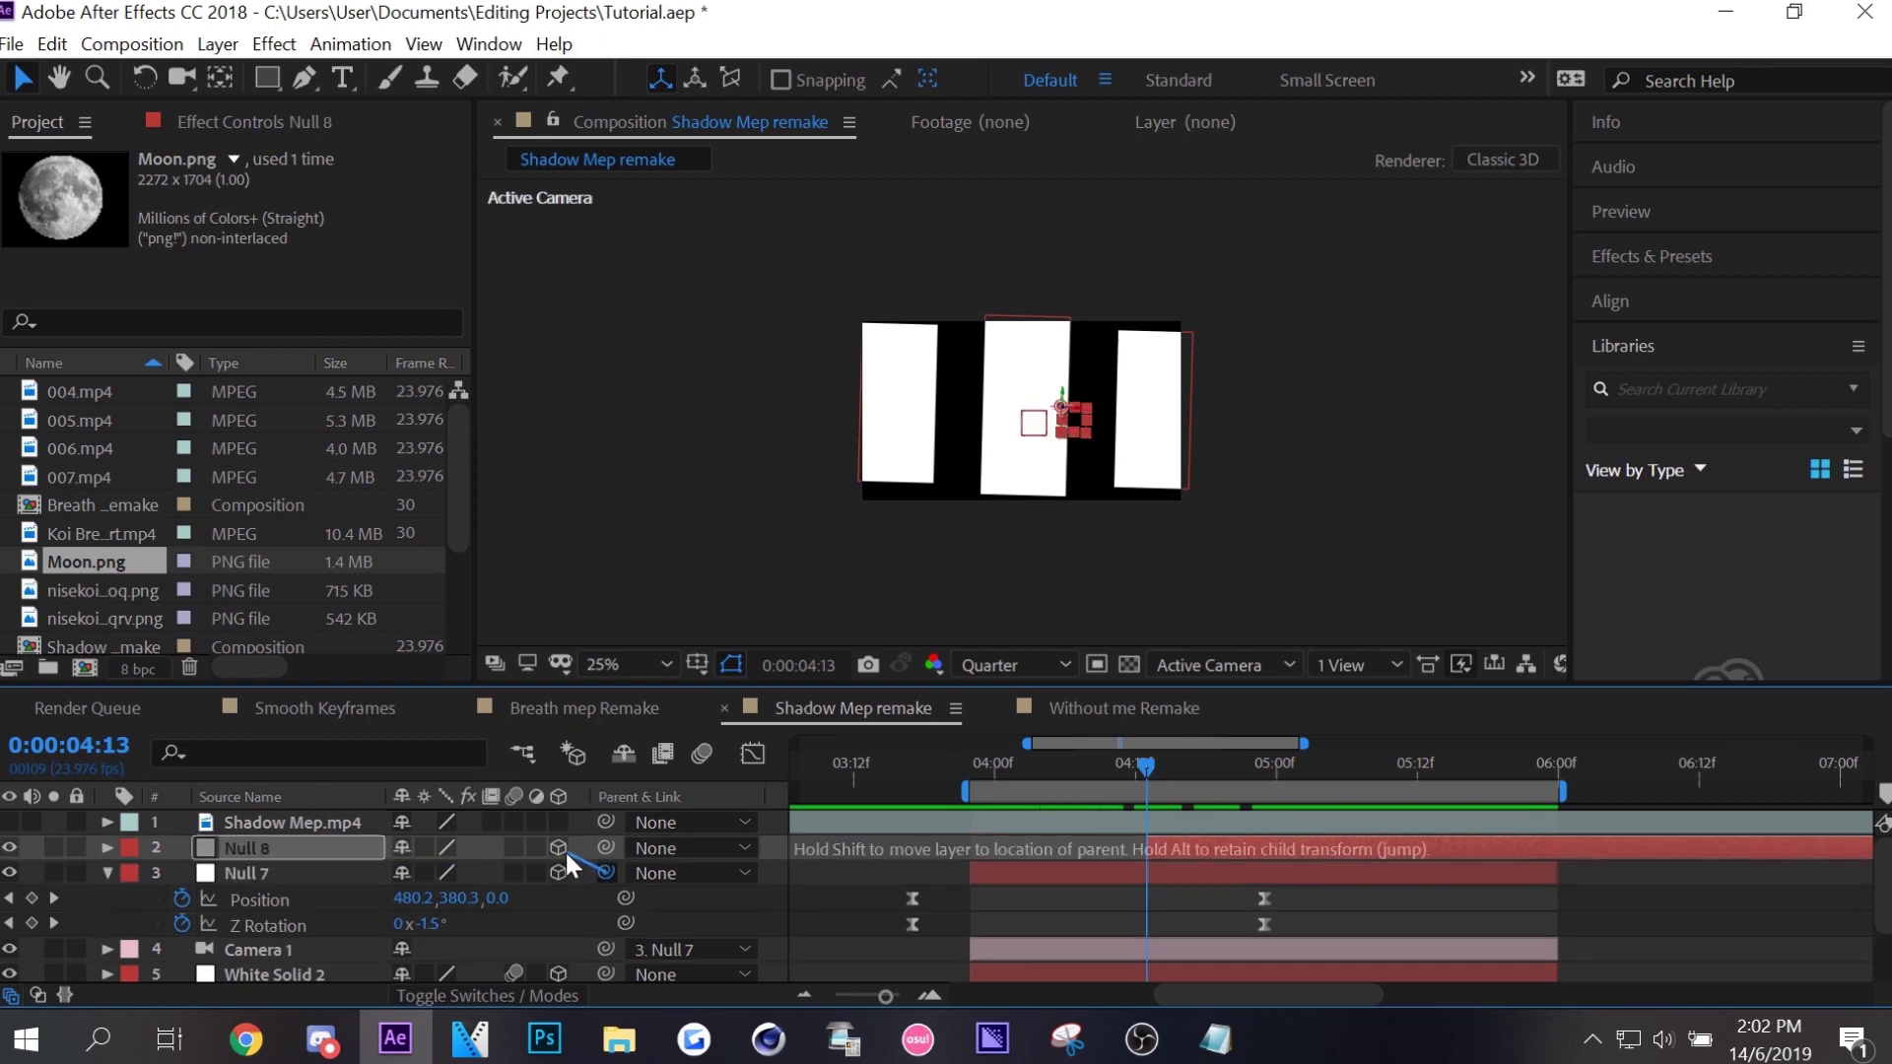
# Keyframe Null 8's Position and Z Rotation at 5:21 and extend its in-point earlier.
pyautogui.press('r')
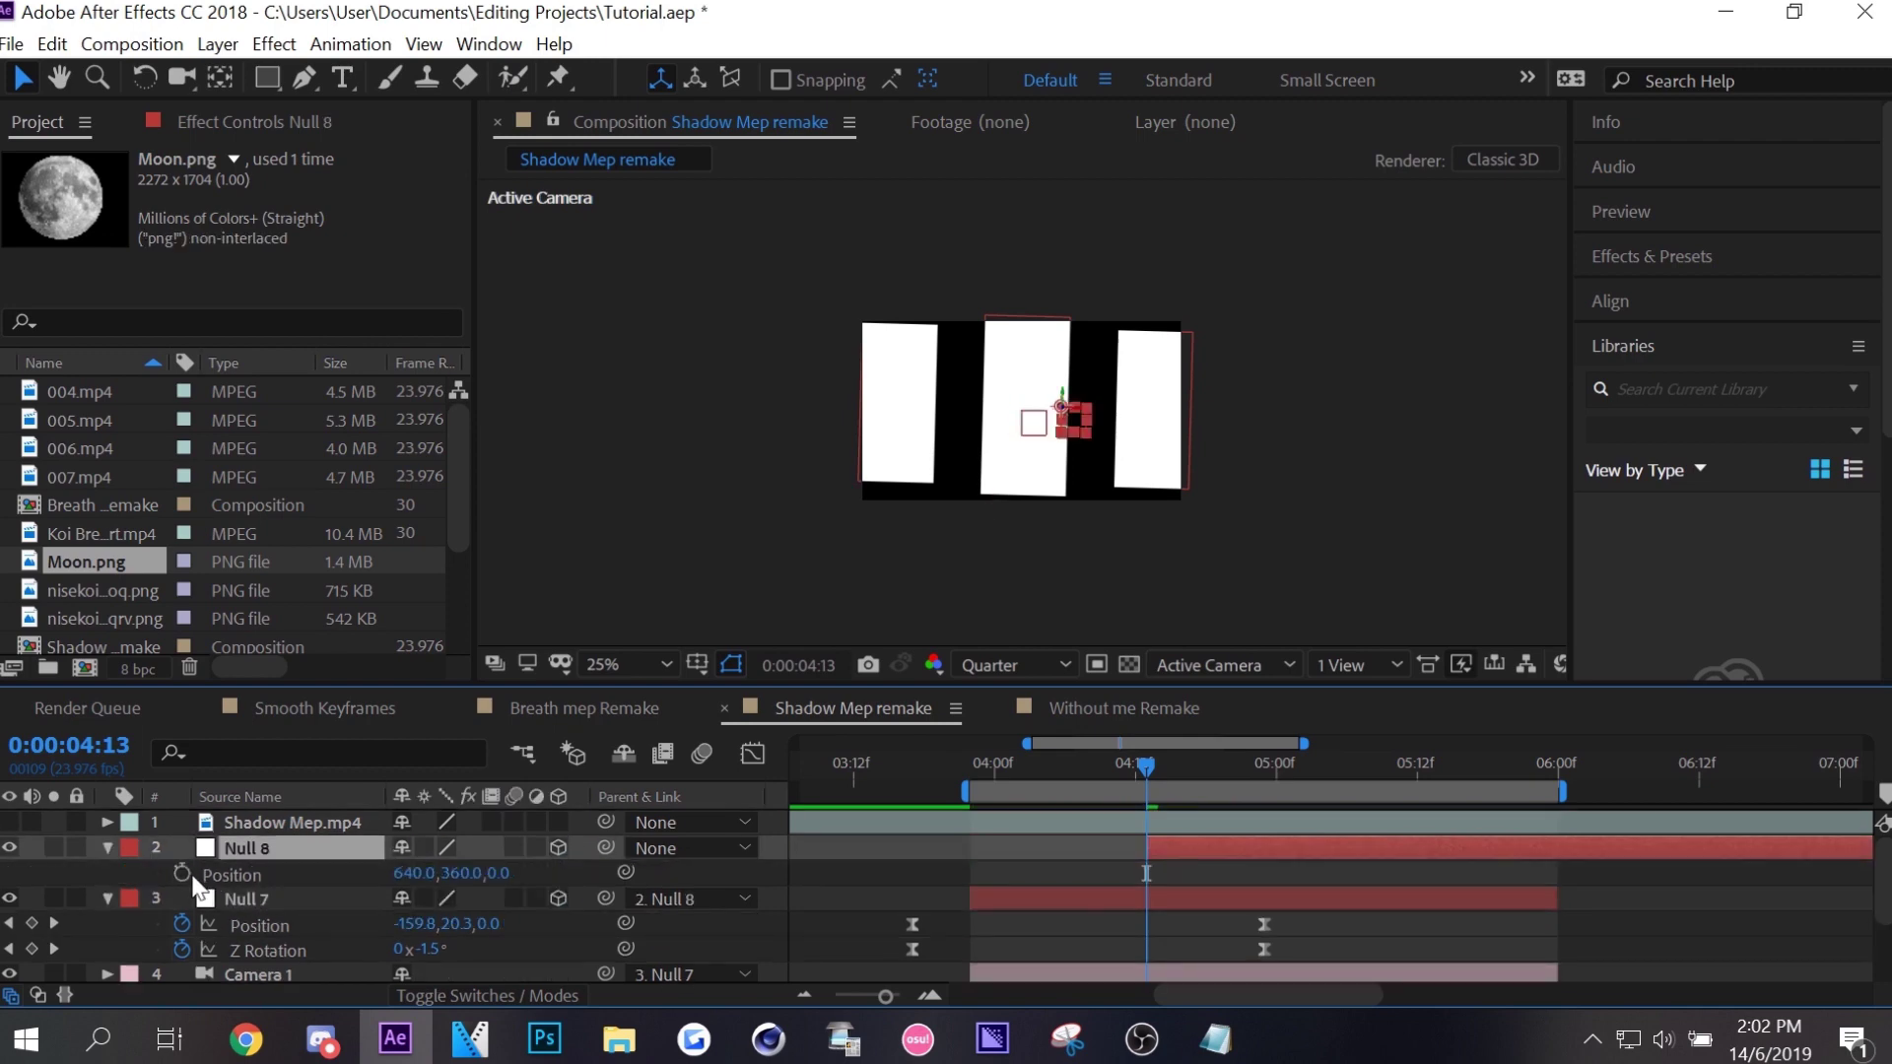
pyautogui.press('u')
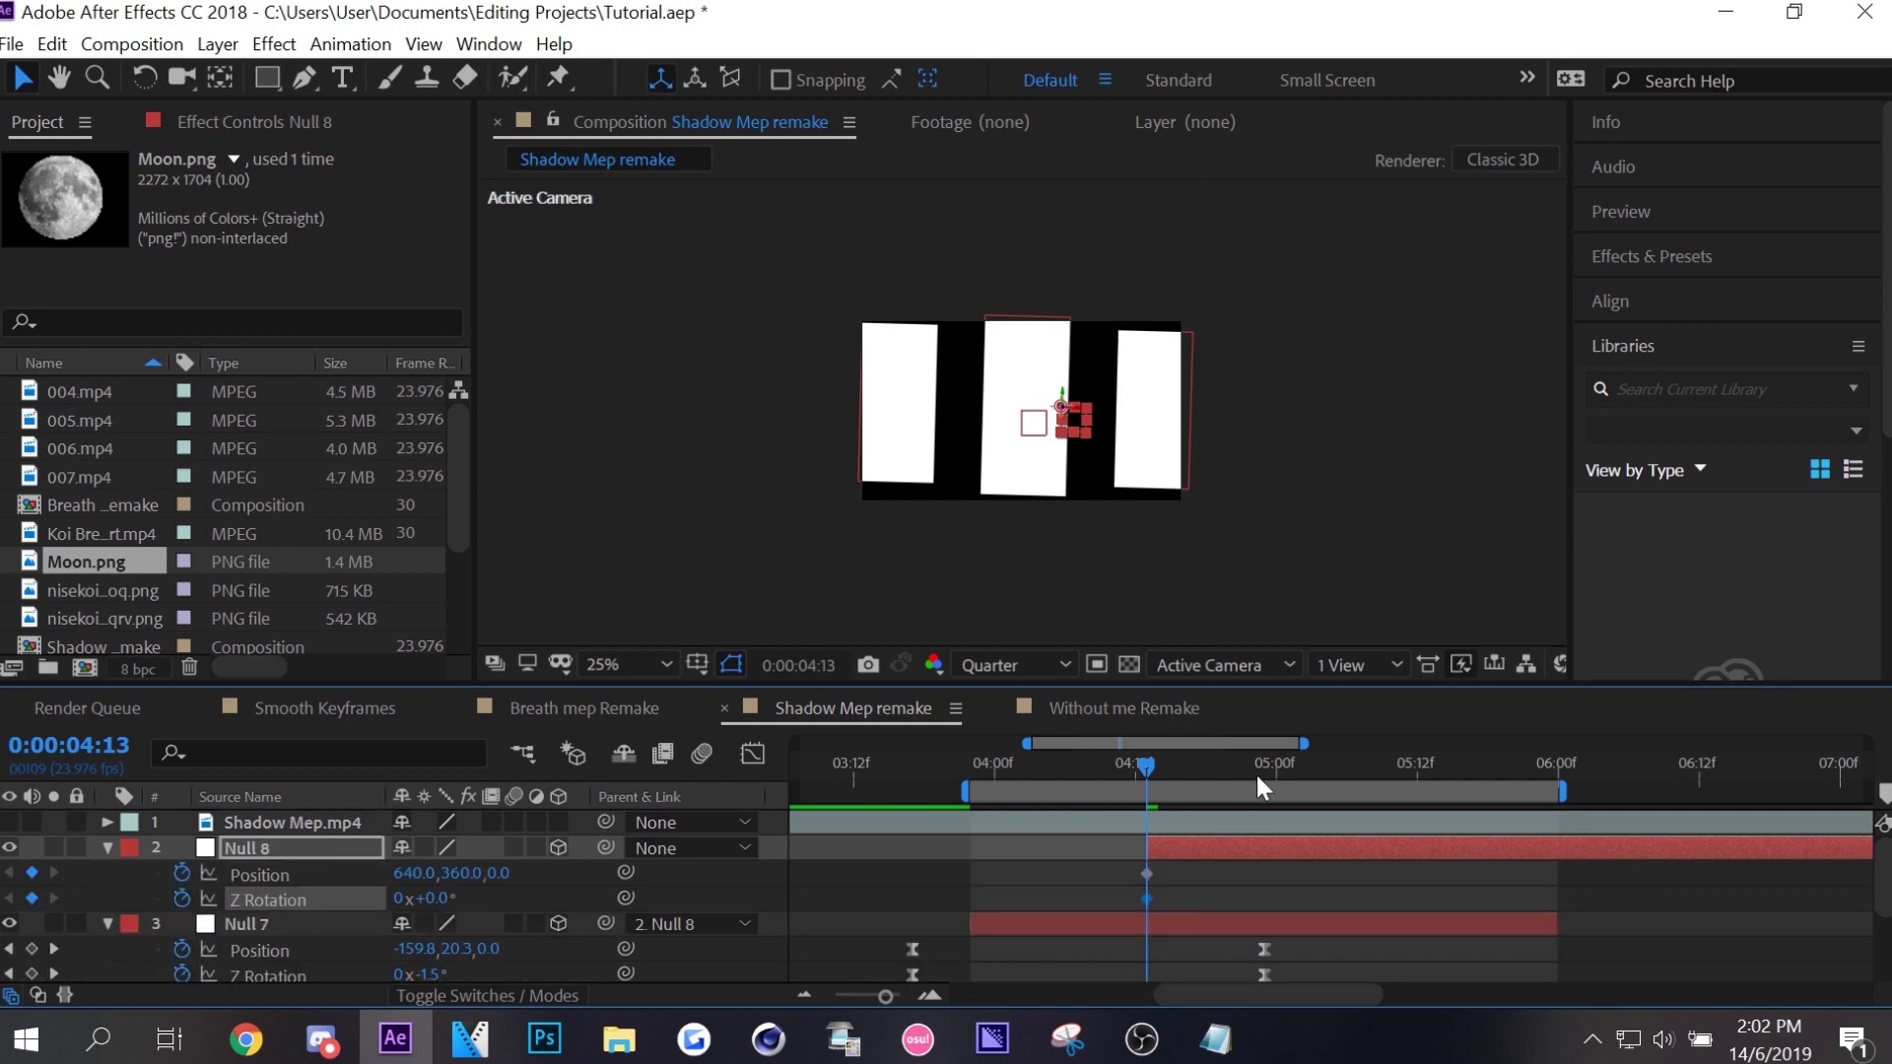
pyautogui.click(1289, 764)
pyautogui.moveTo(1486, 751); pyautogui.dragTo(1523, 749)
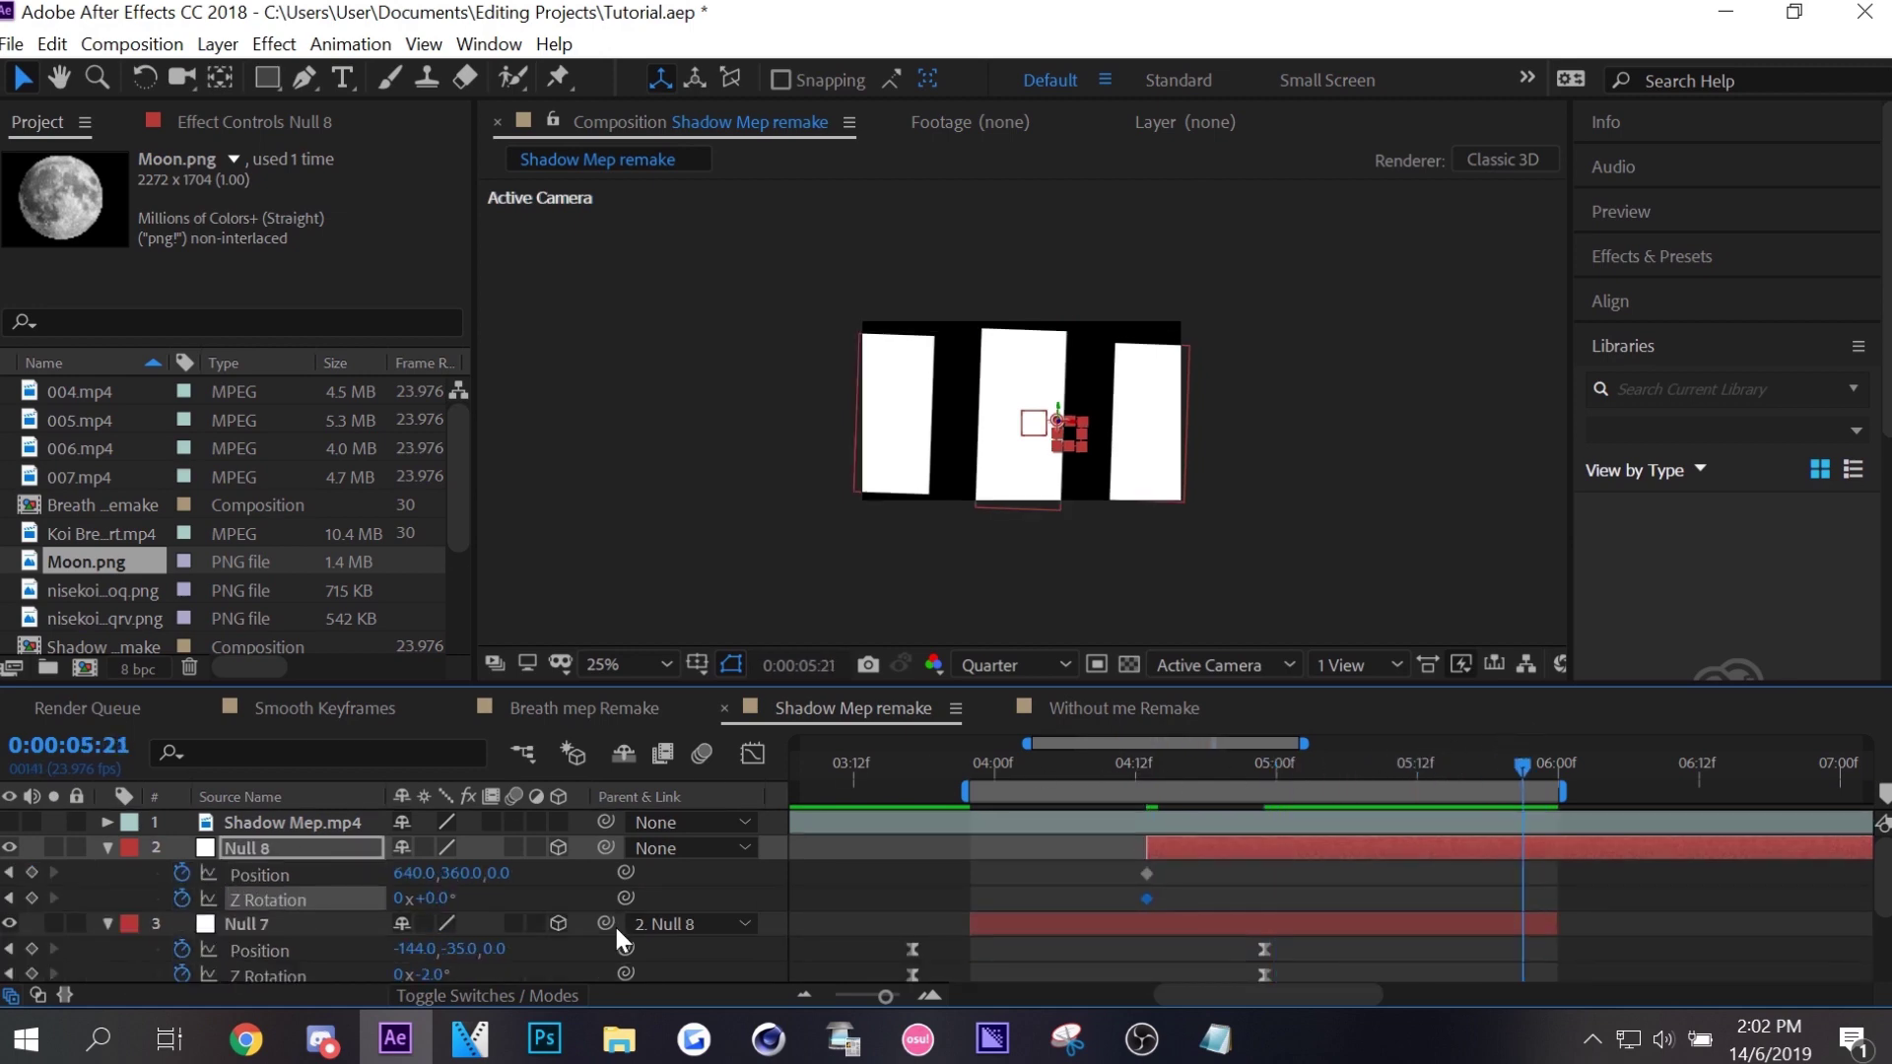
pyautogui.doubleClick(1153, 850)
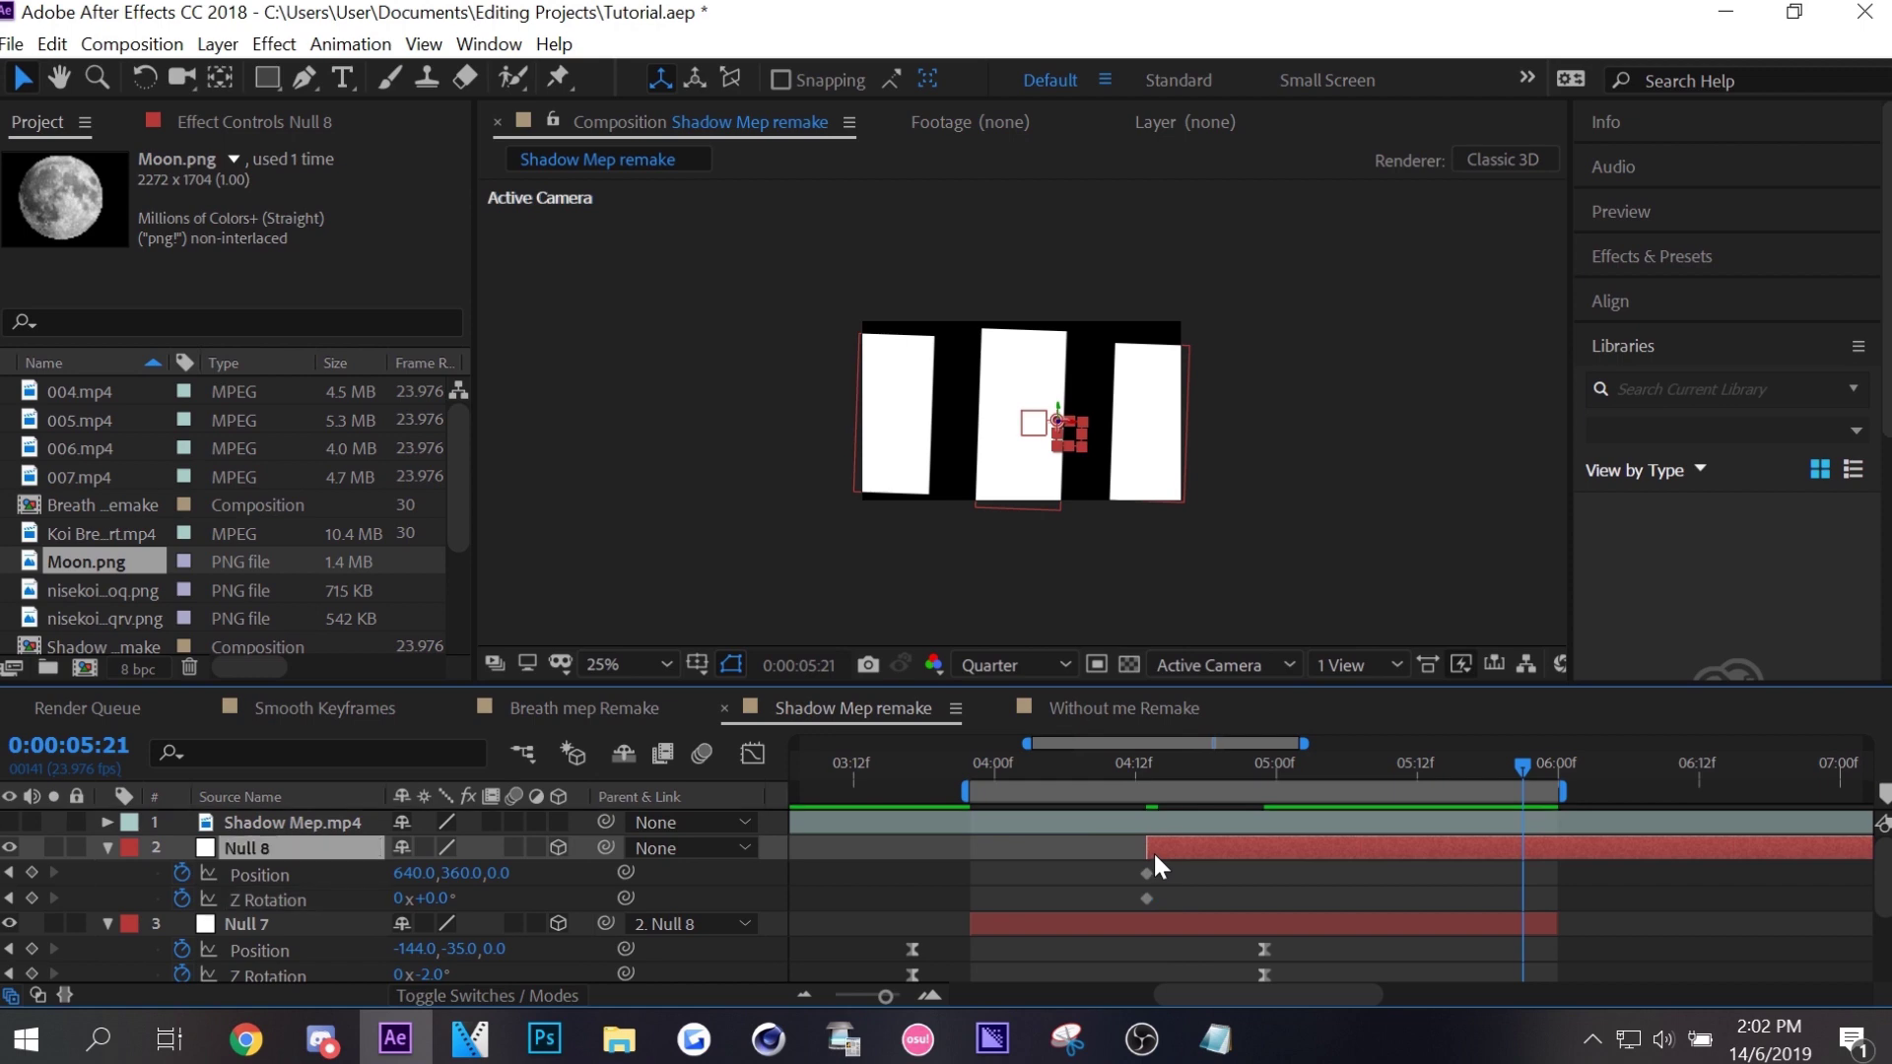
pyautogui.click(661, 128)
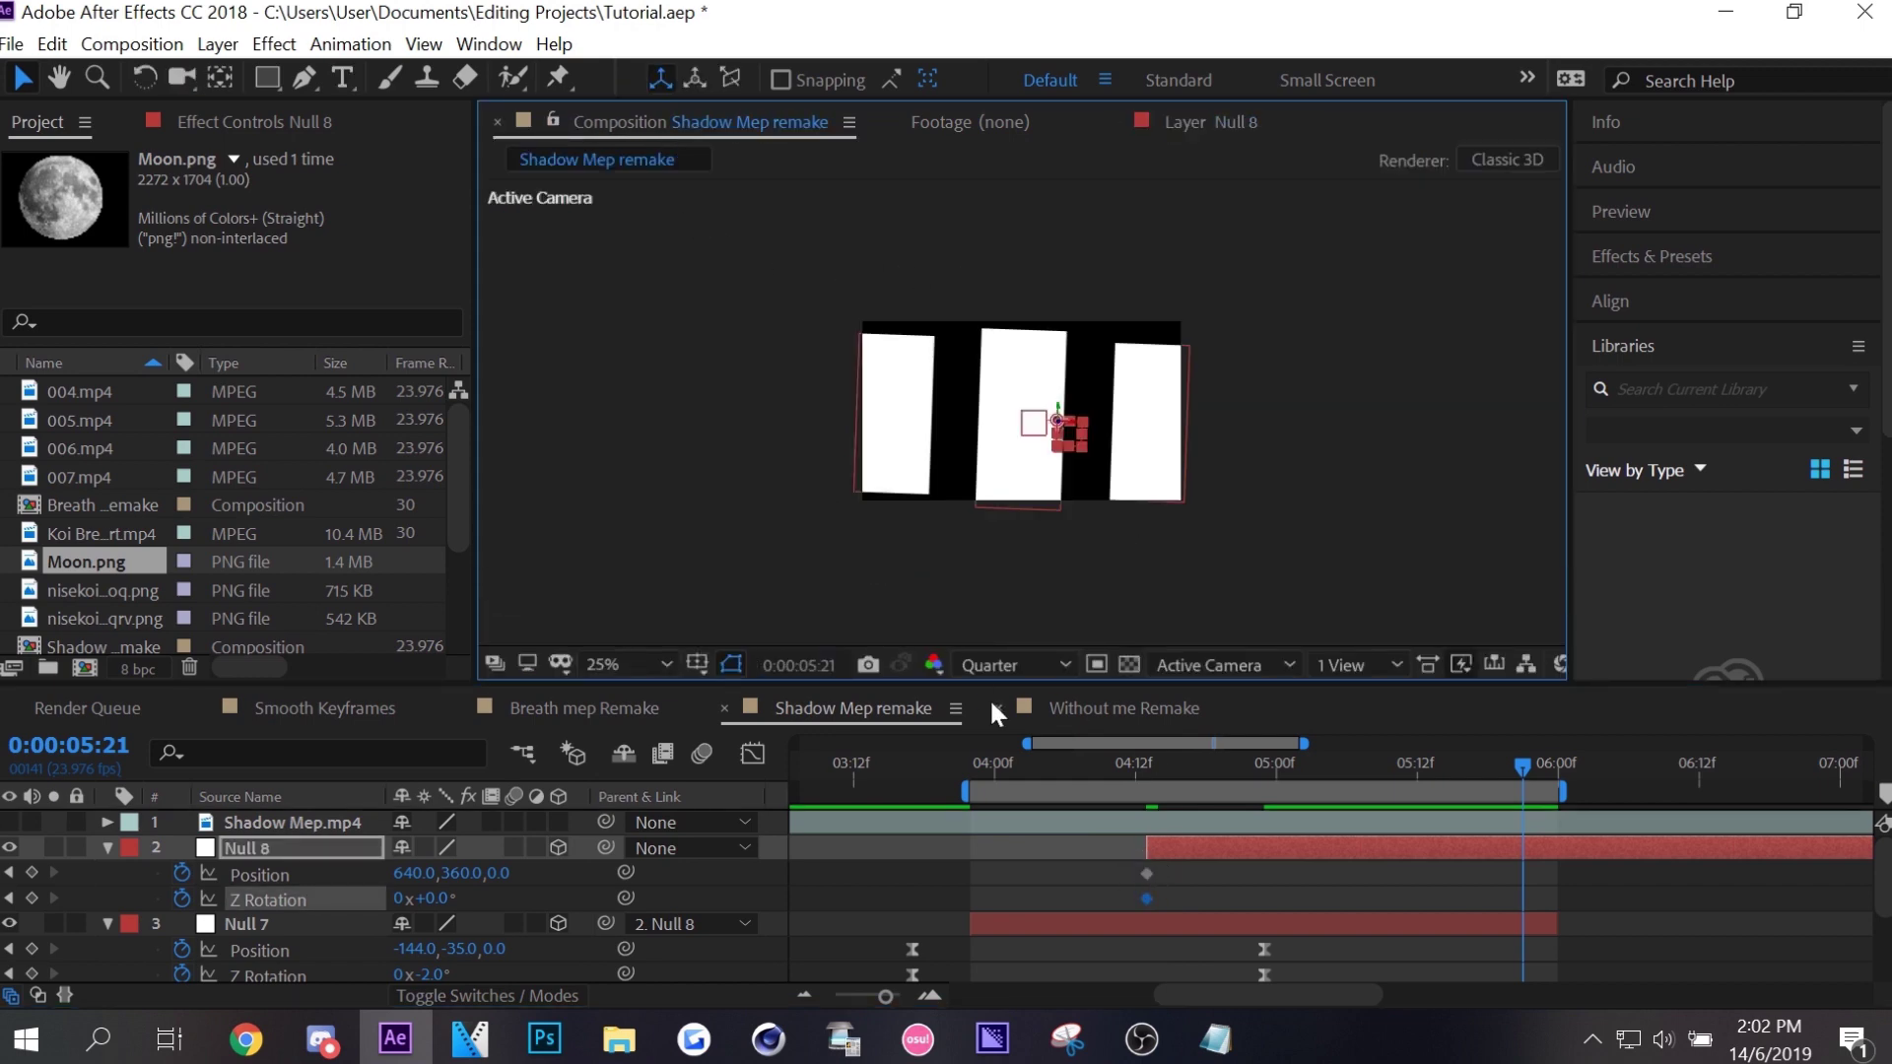
pyautogui.moveTo(1140, 845)
pyautogui.mouseDown()
pyautogui.moveTo(1119, 852)
pyautogui.moveTo(1141, 905)
pyautogui.mouseUp()
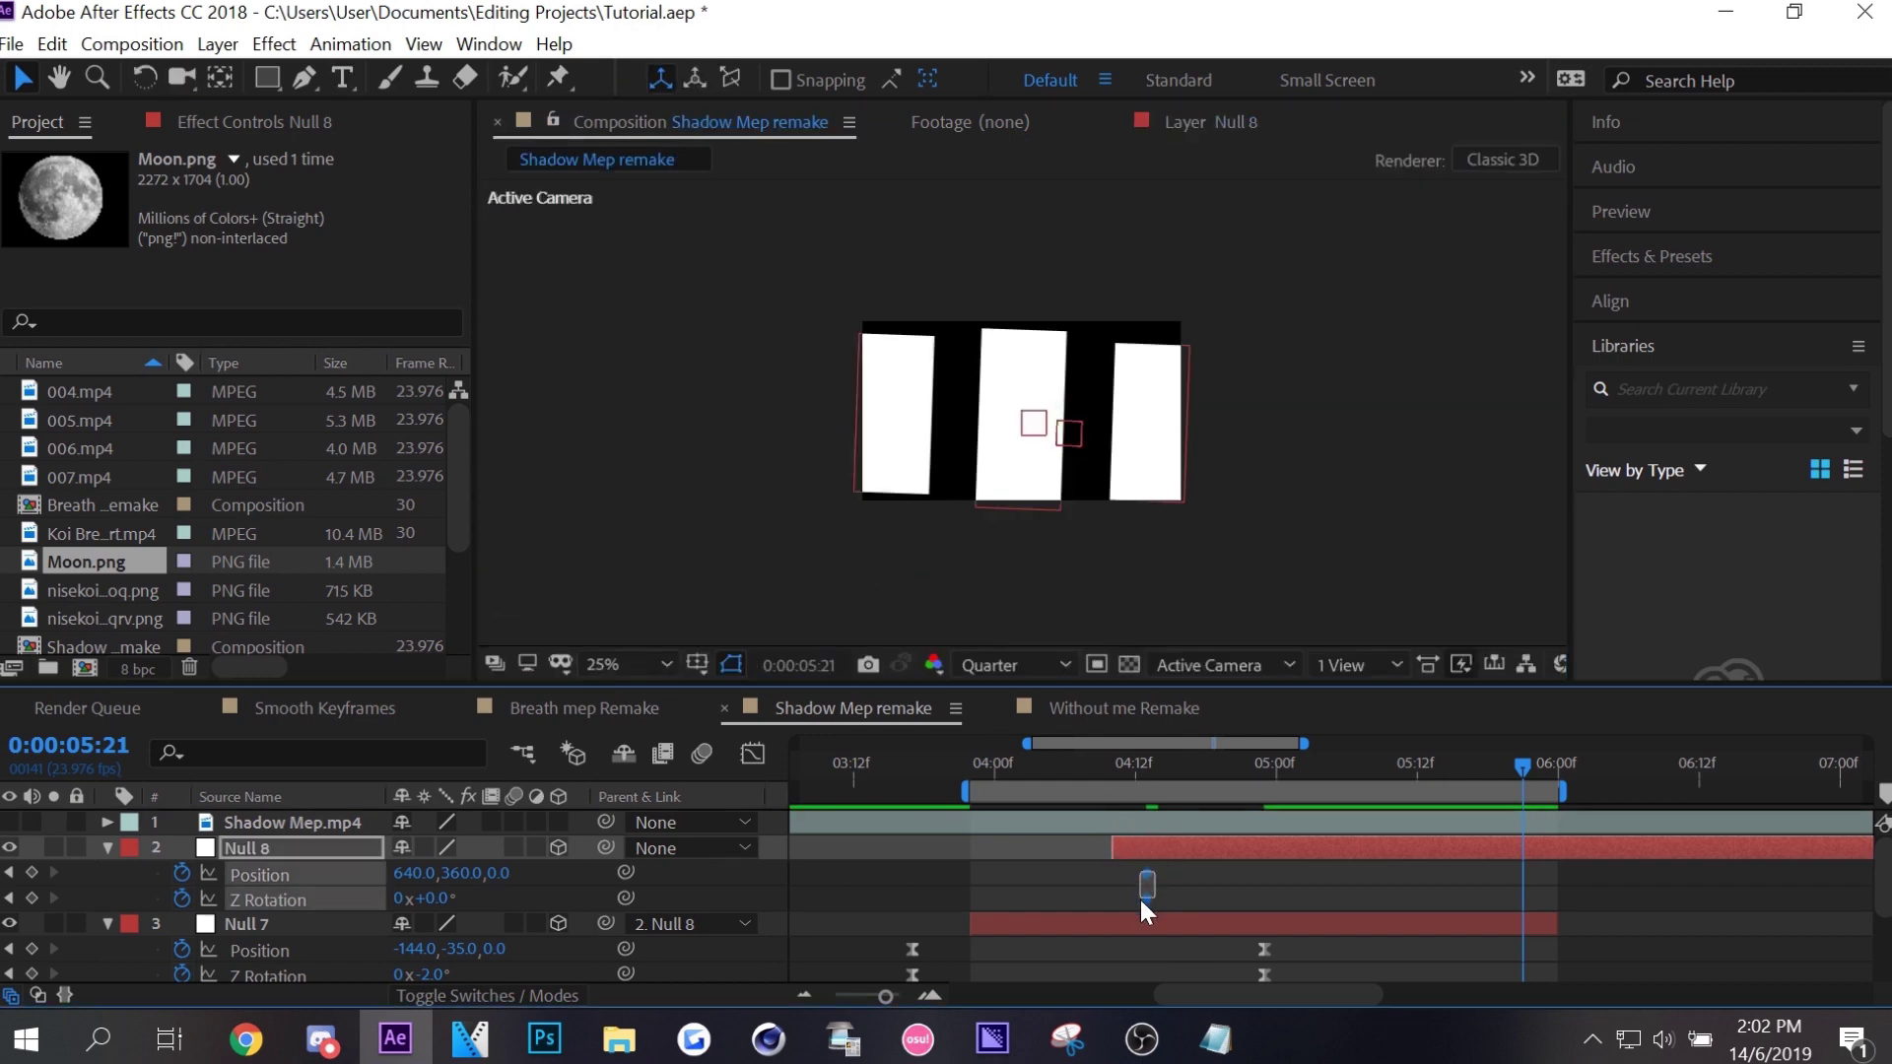
pyautogui.click(1325, 900)
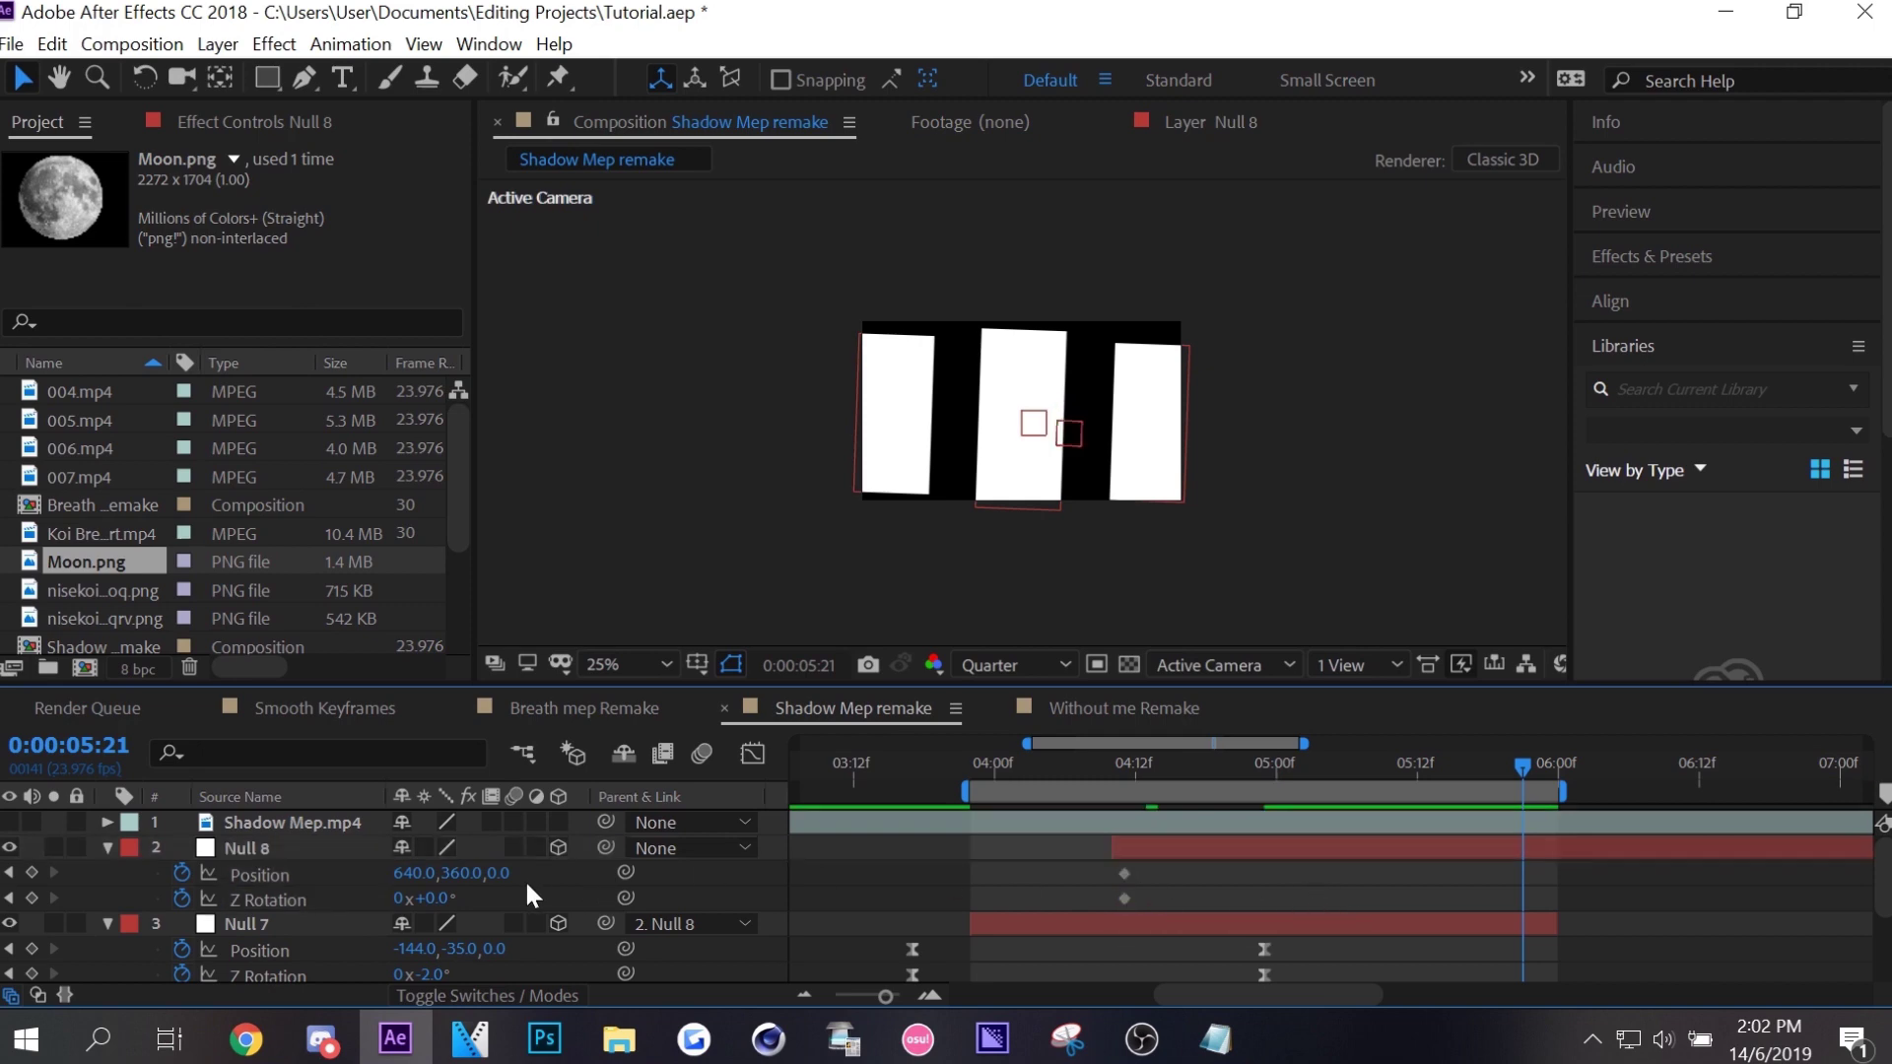
# Push Null 8 forward along Z to -1742 and slide the character image right.
pyautogui.moveTo(499, 880); pyautogui.dragTo(45, 1010)
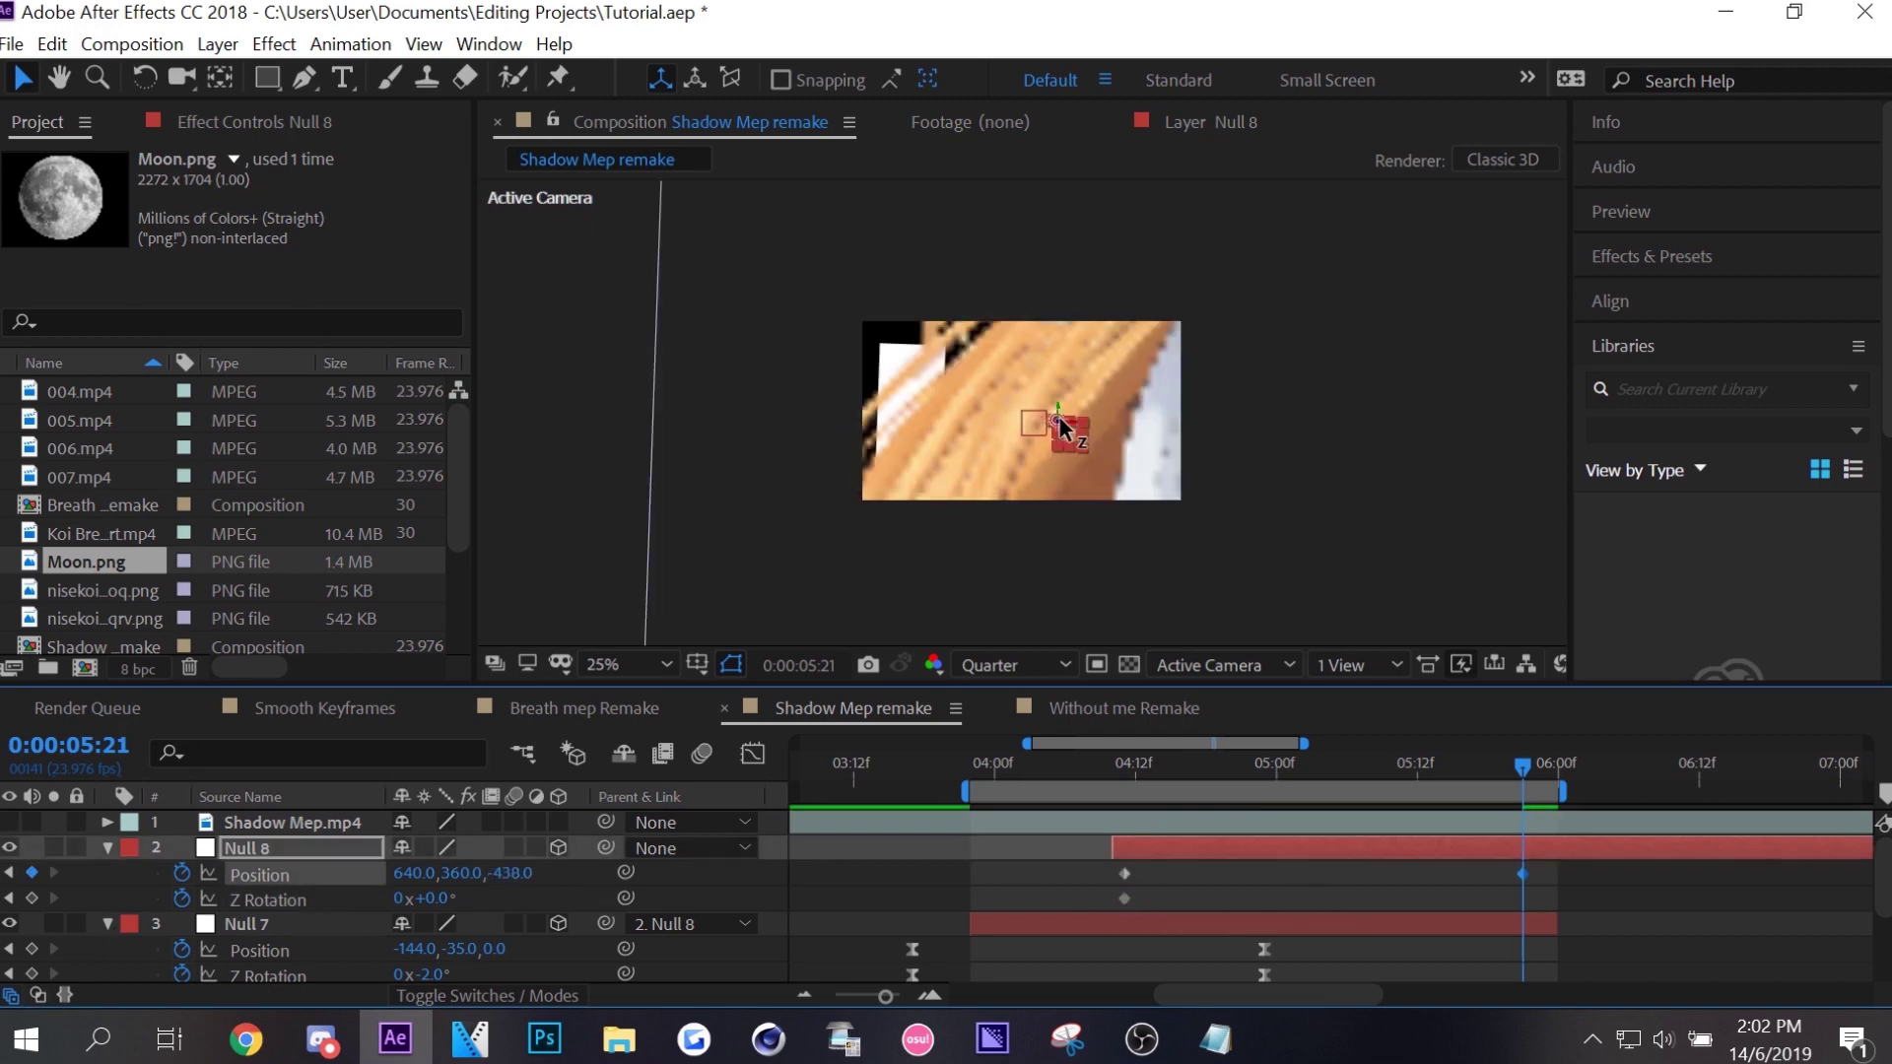
pyautogui.moveTo(1166, 421); pyautogui.dragTo(1143, 440)
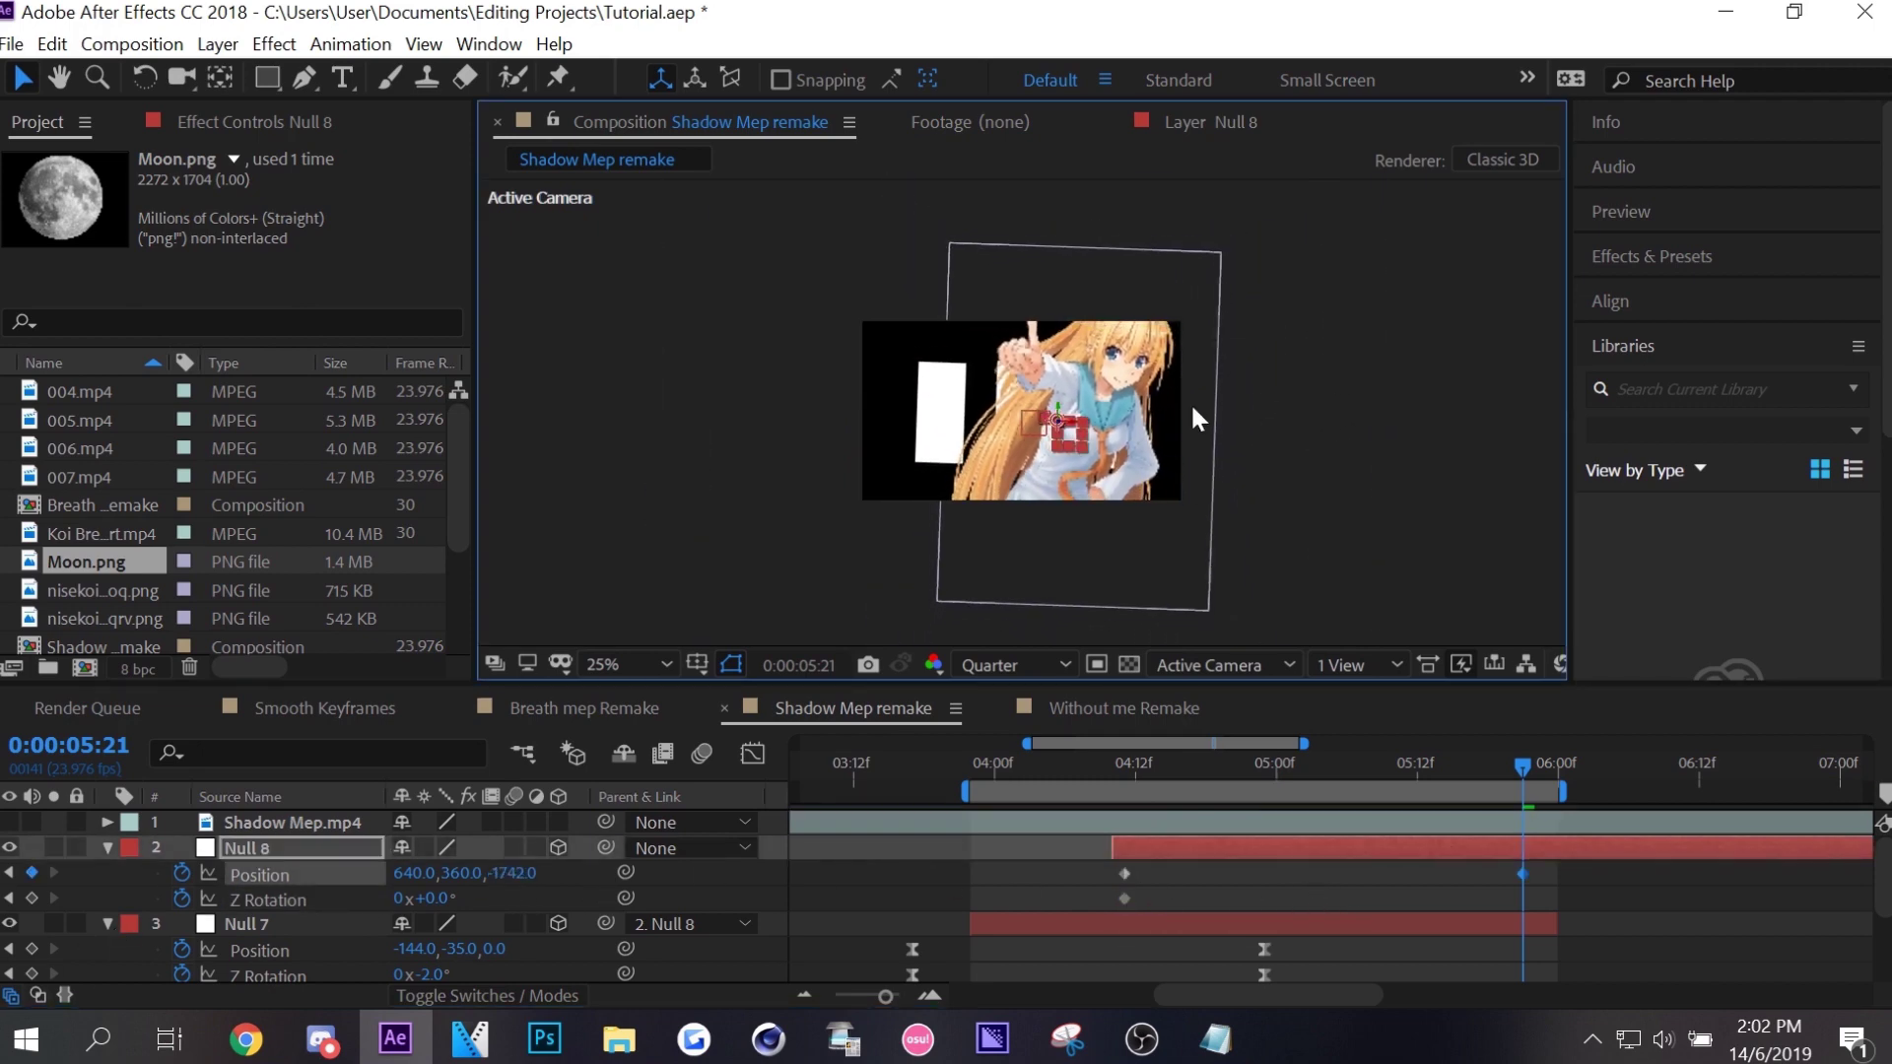
pyautogui.click(1123, 439)
pyautogui.moveTo(1101, 436); pyautogui.dragTo(1207, 438)
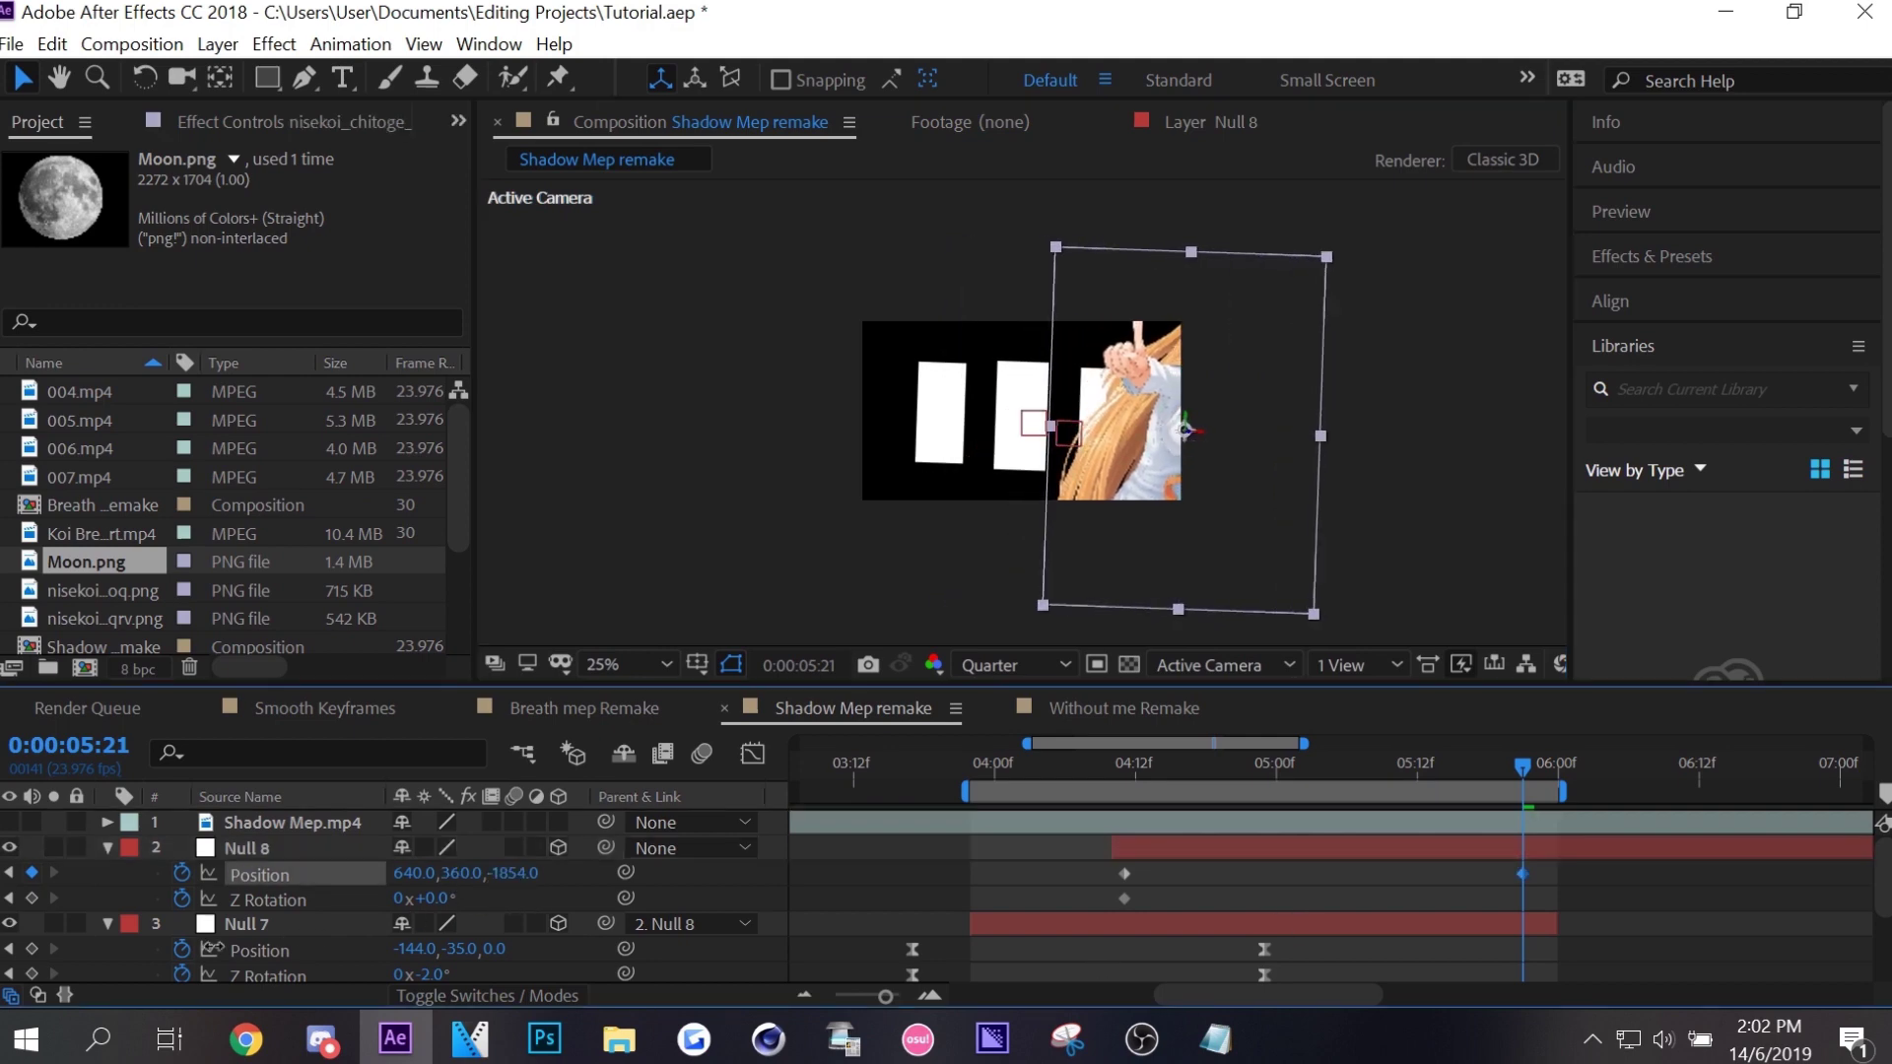
# Tilt Null 8 to 5° Z Rotation, raise its X to 913, and nudge the character right.
pyautogui.click(296, 875)
pyautogui.moveTo(592, 857); pyautogui.dragTo(643, 851)
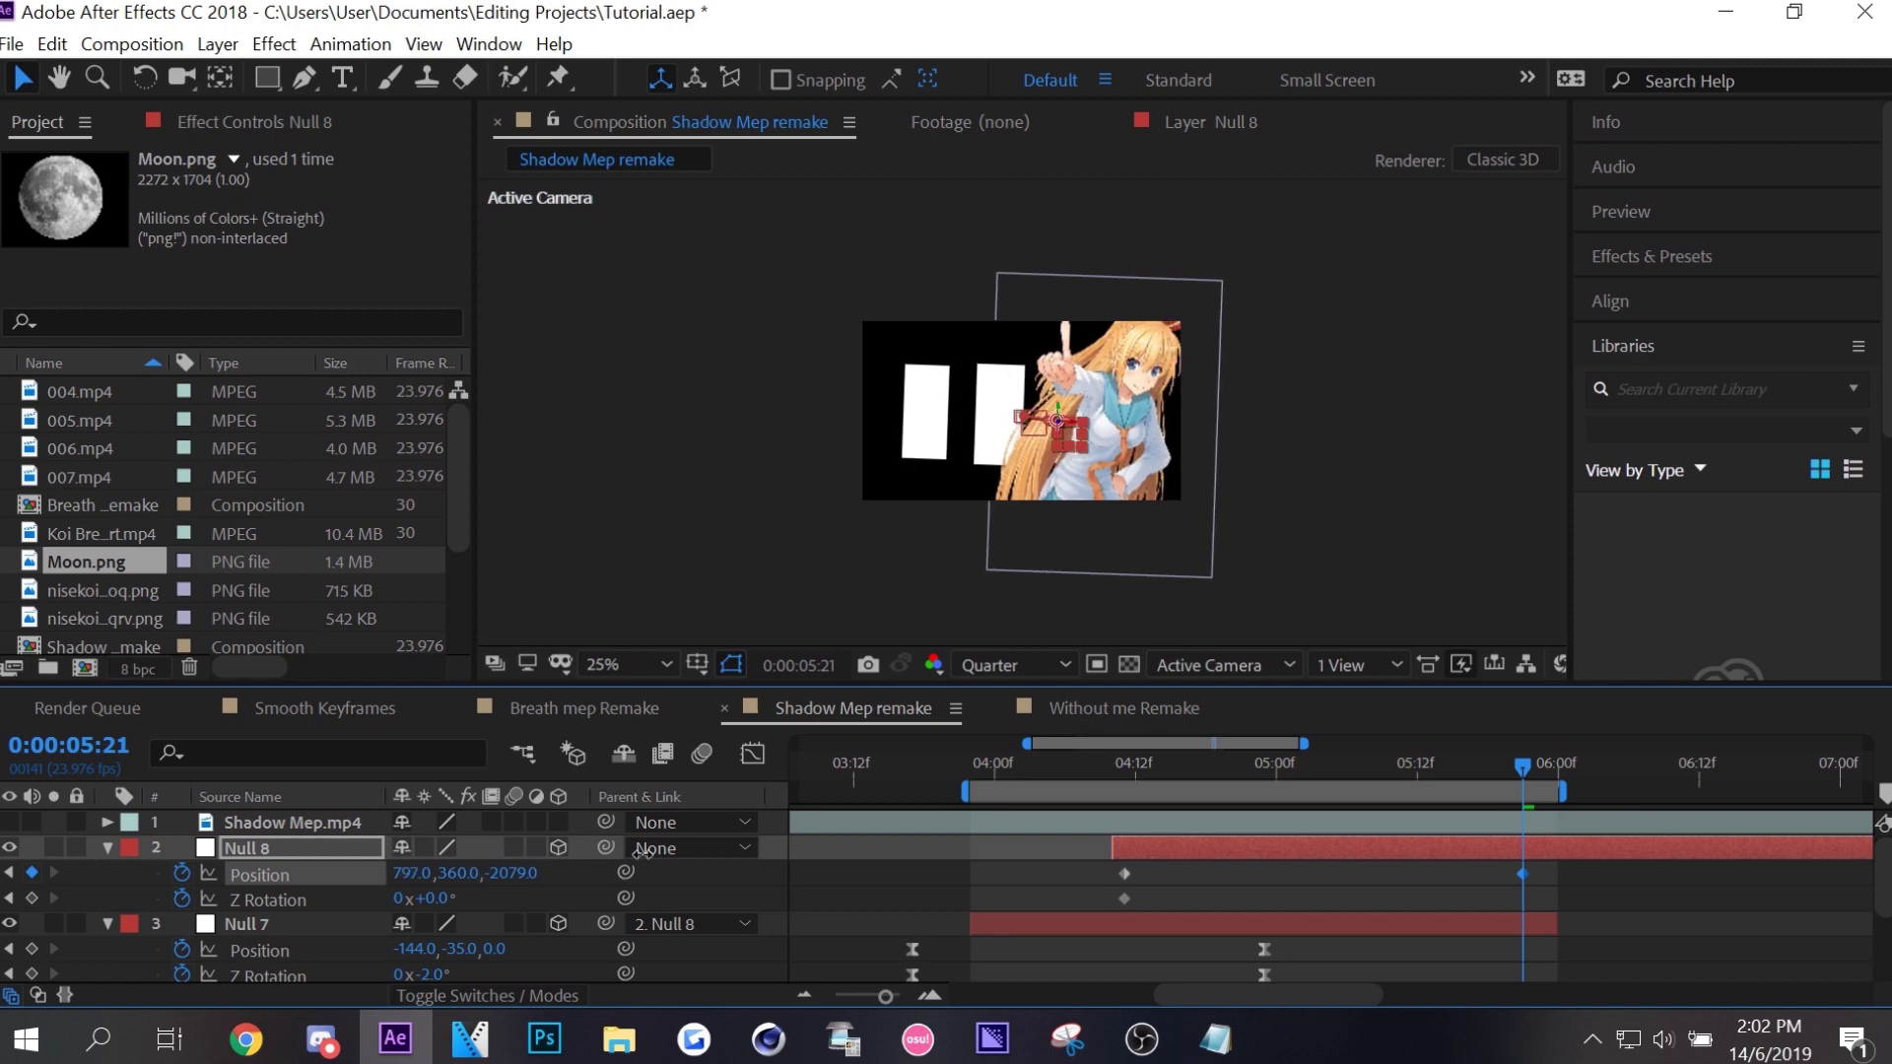
pyautogui.moveTo(446, 906); pyautogui.dragTo(446, 895)
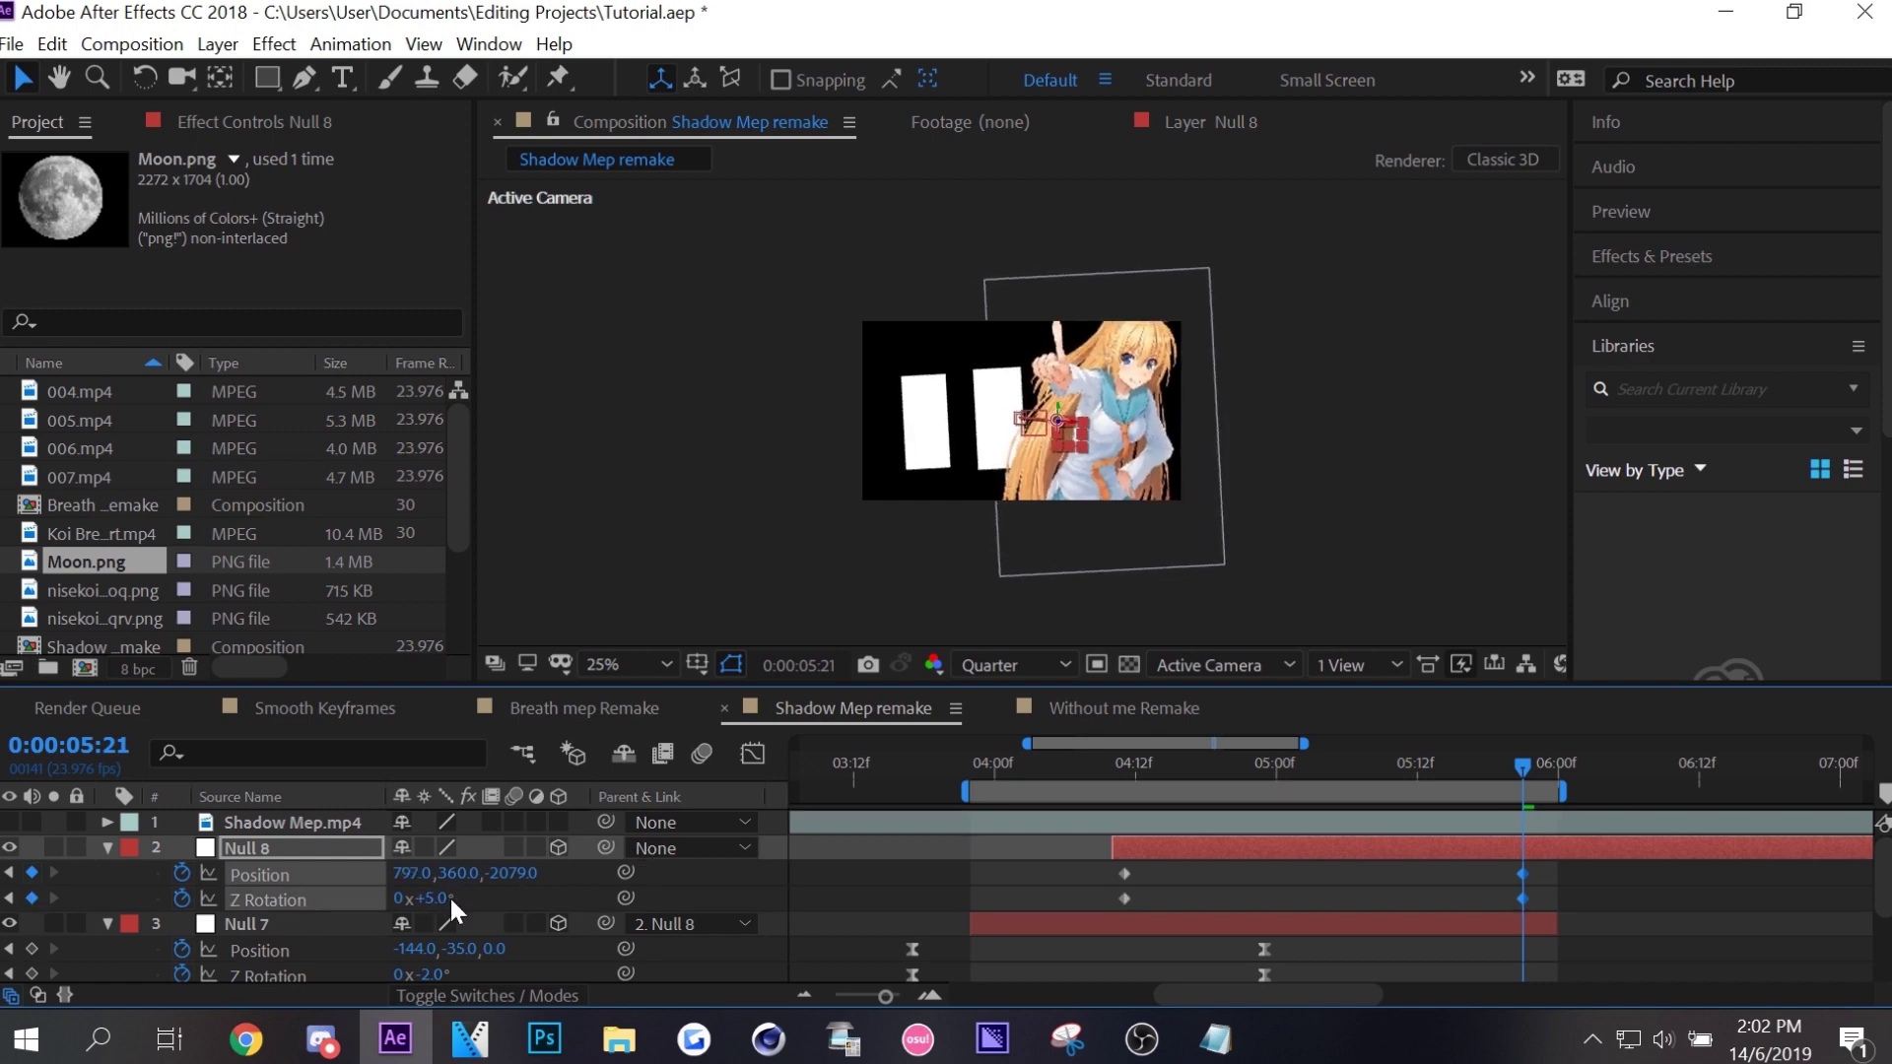
pyautogui.moveTo(1588, 873)
pyautogui.mouseDown()
pyautogui.moveTo(1138, 931)
pyautogui.moveTo(1206, 944)
pyautogui.mouseUp()
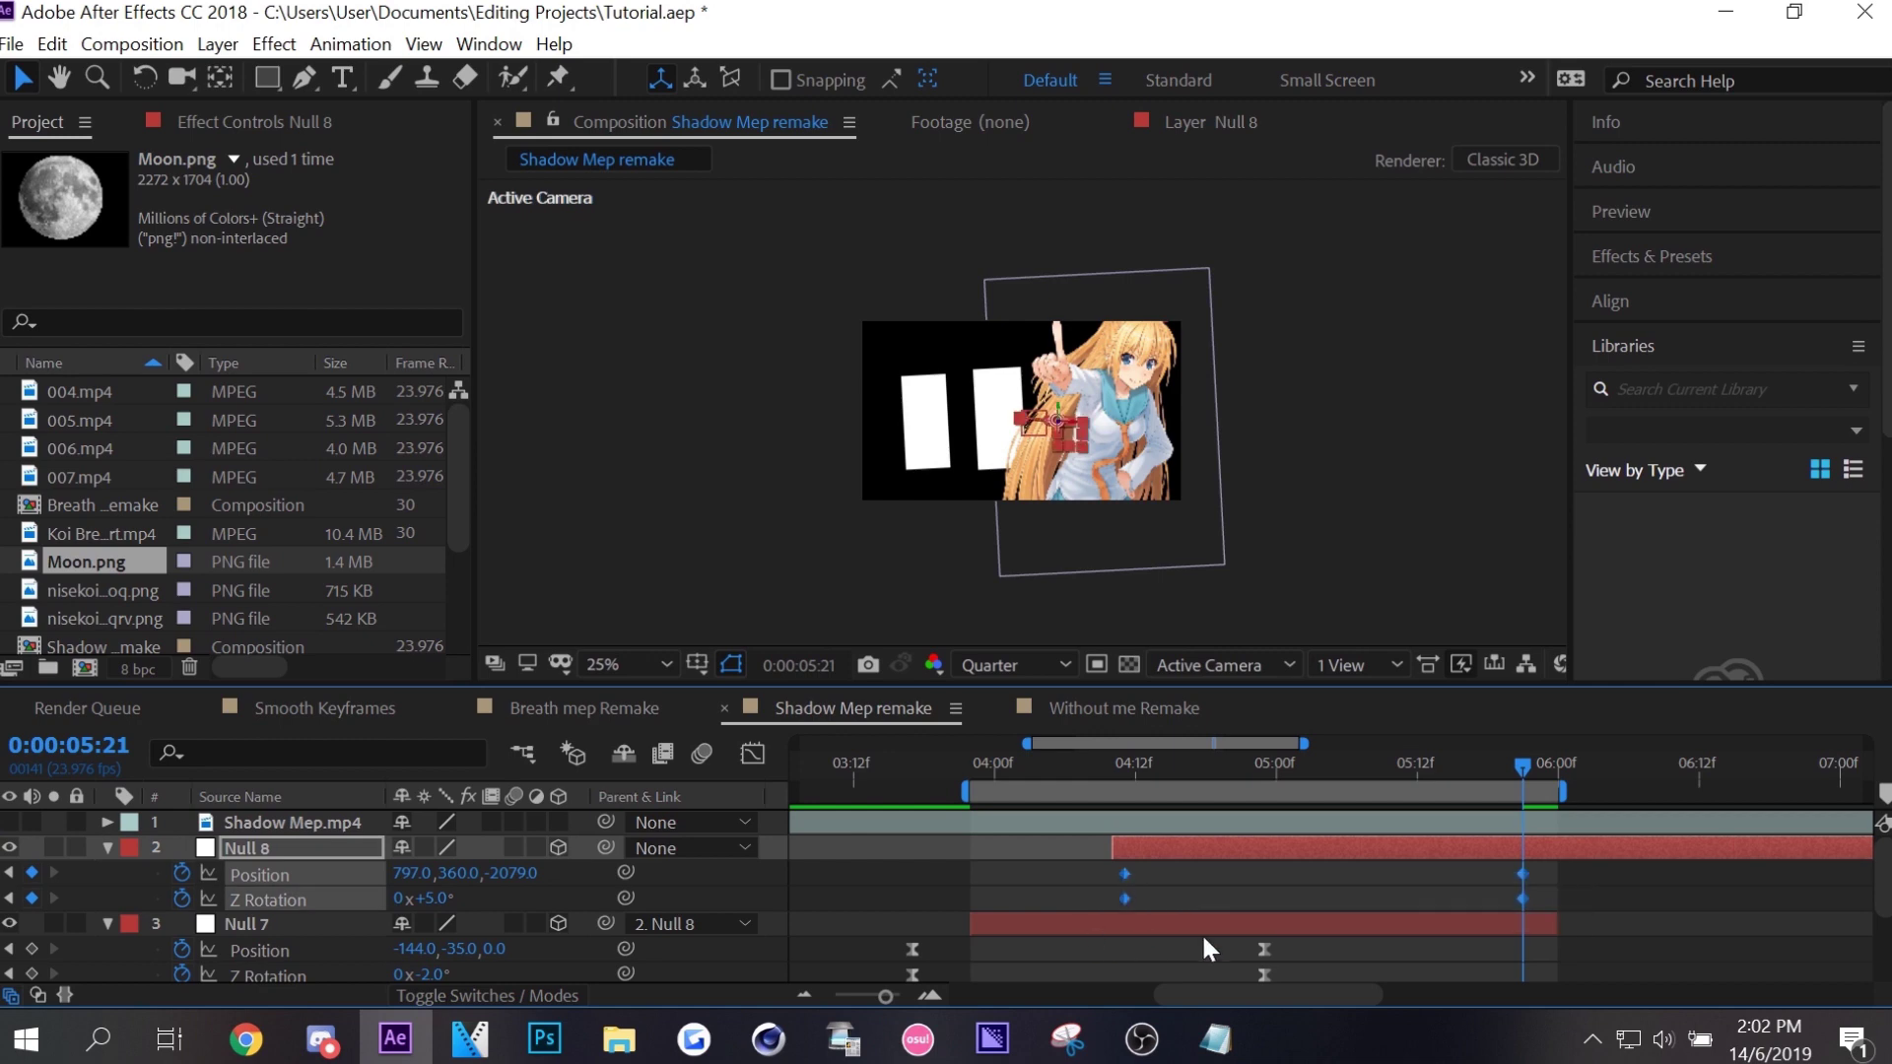
pyautogui.click(1584, 905)
pyautogui.click(1104, 440)
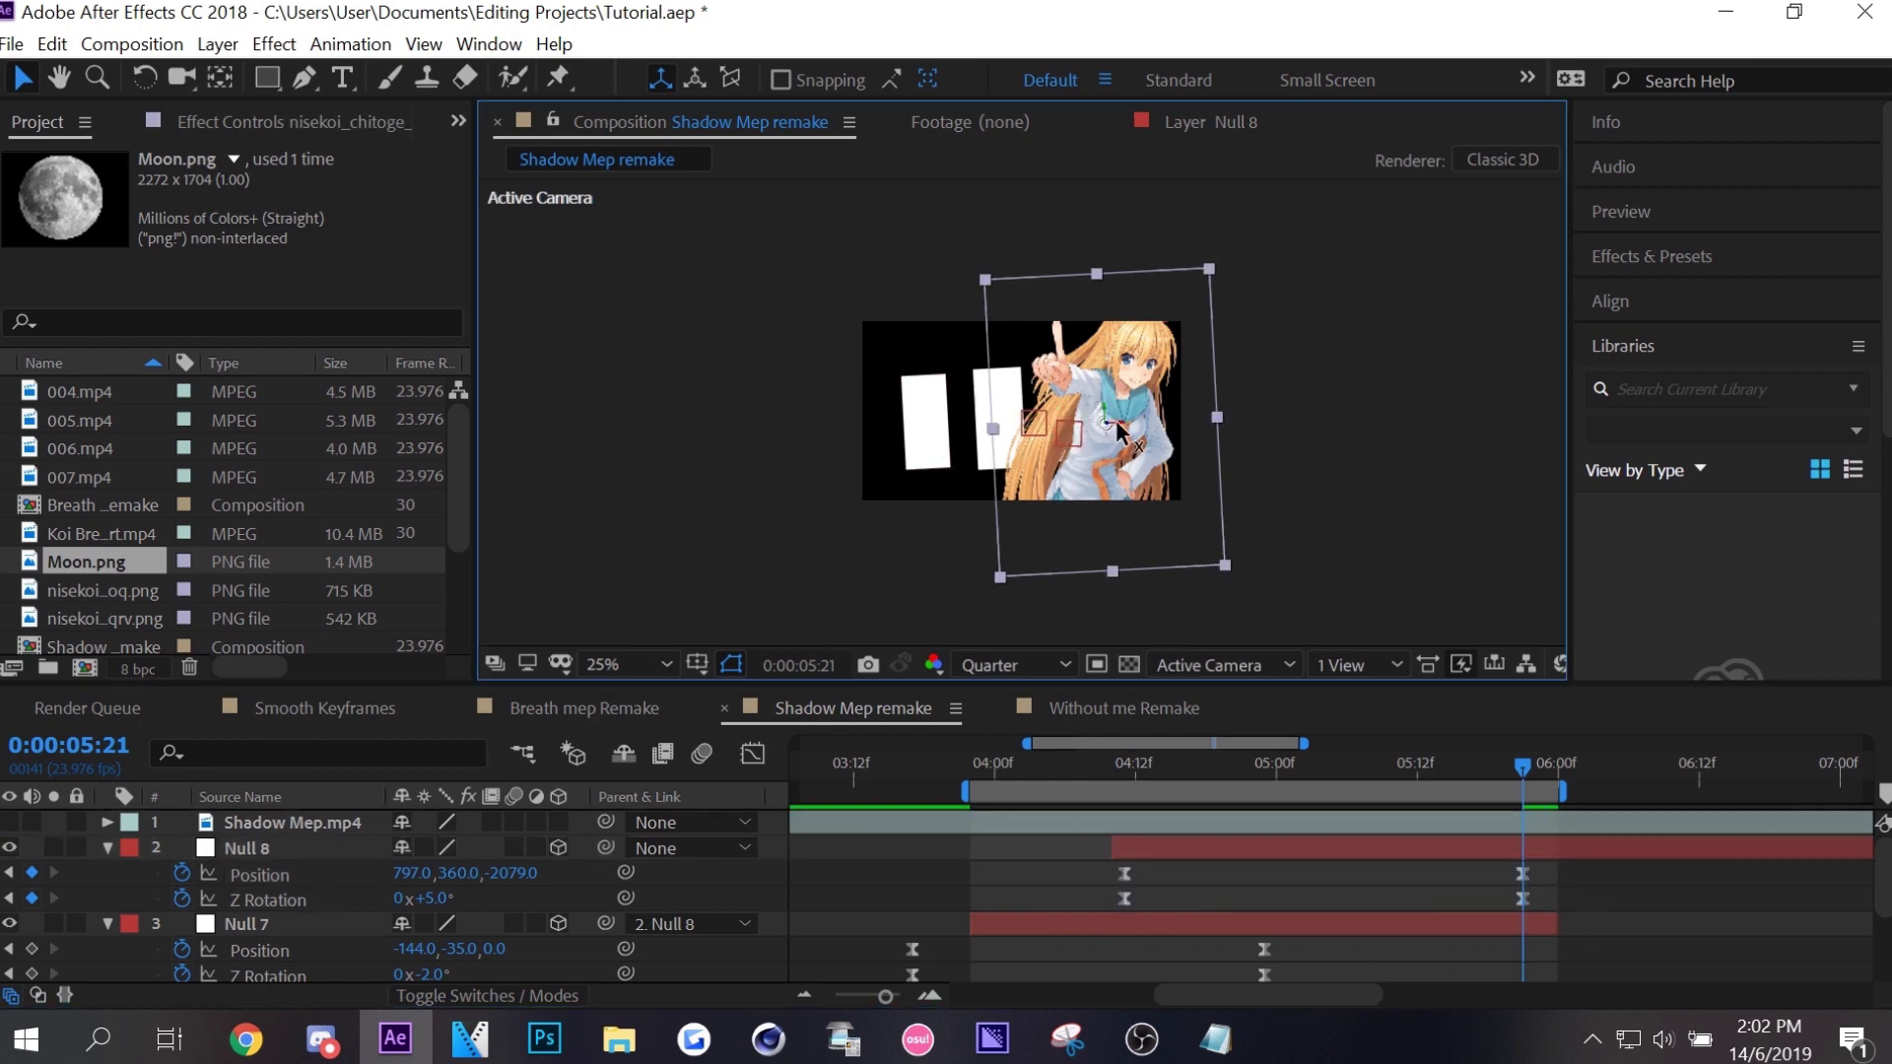
pyautogui.moveTo(1121, 432); pyautogui.dragTo(1158, 430)
pyautogui.moveTo(434, 873); pyautogui.dragTo(558, 850)
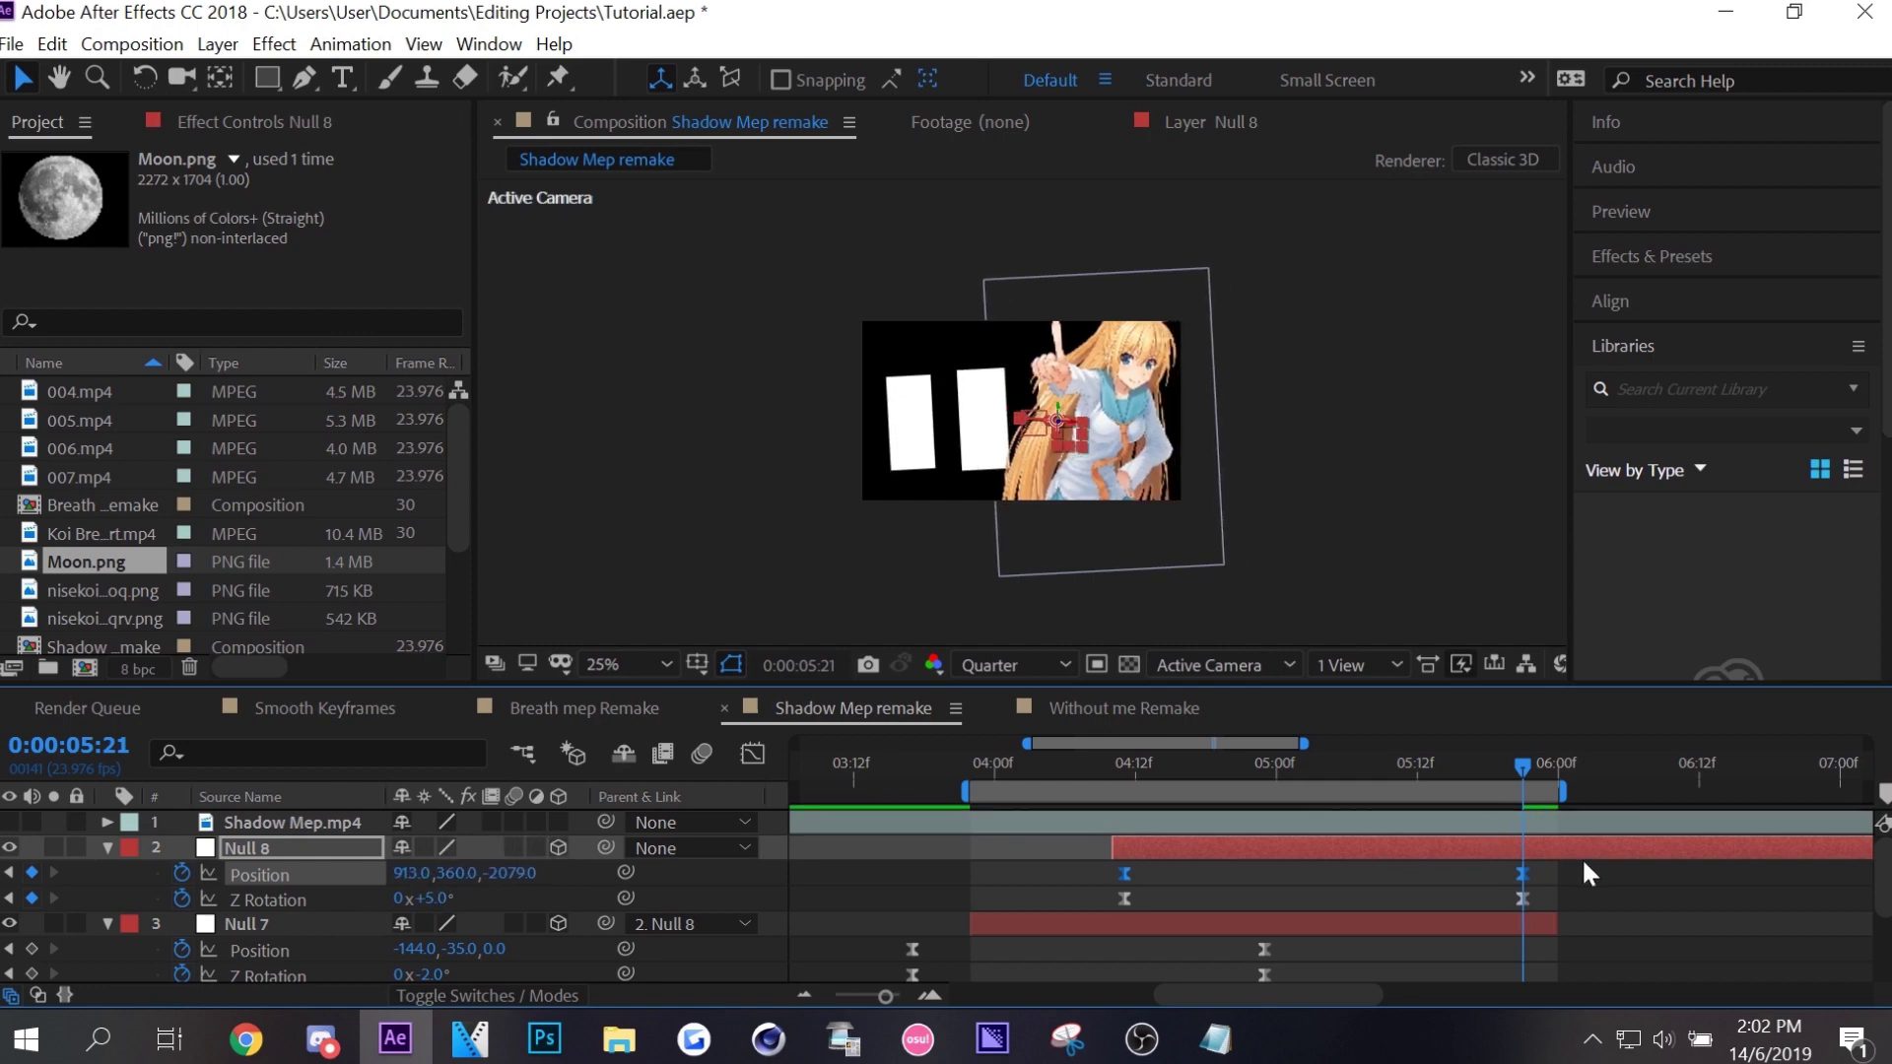
pyautogui.click(1219, 778)
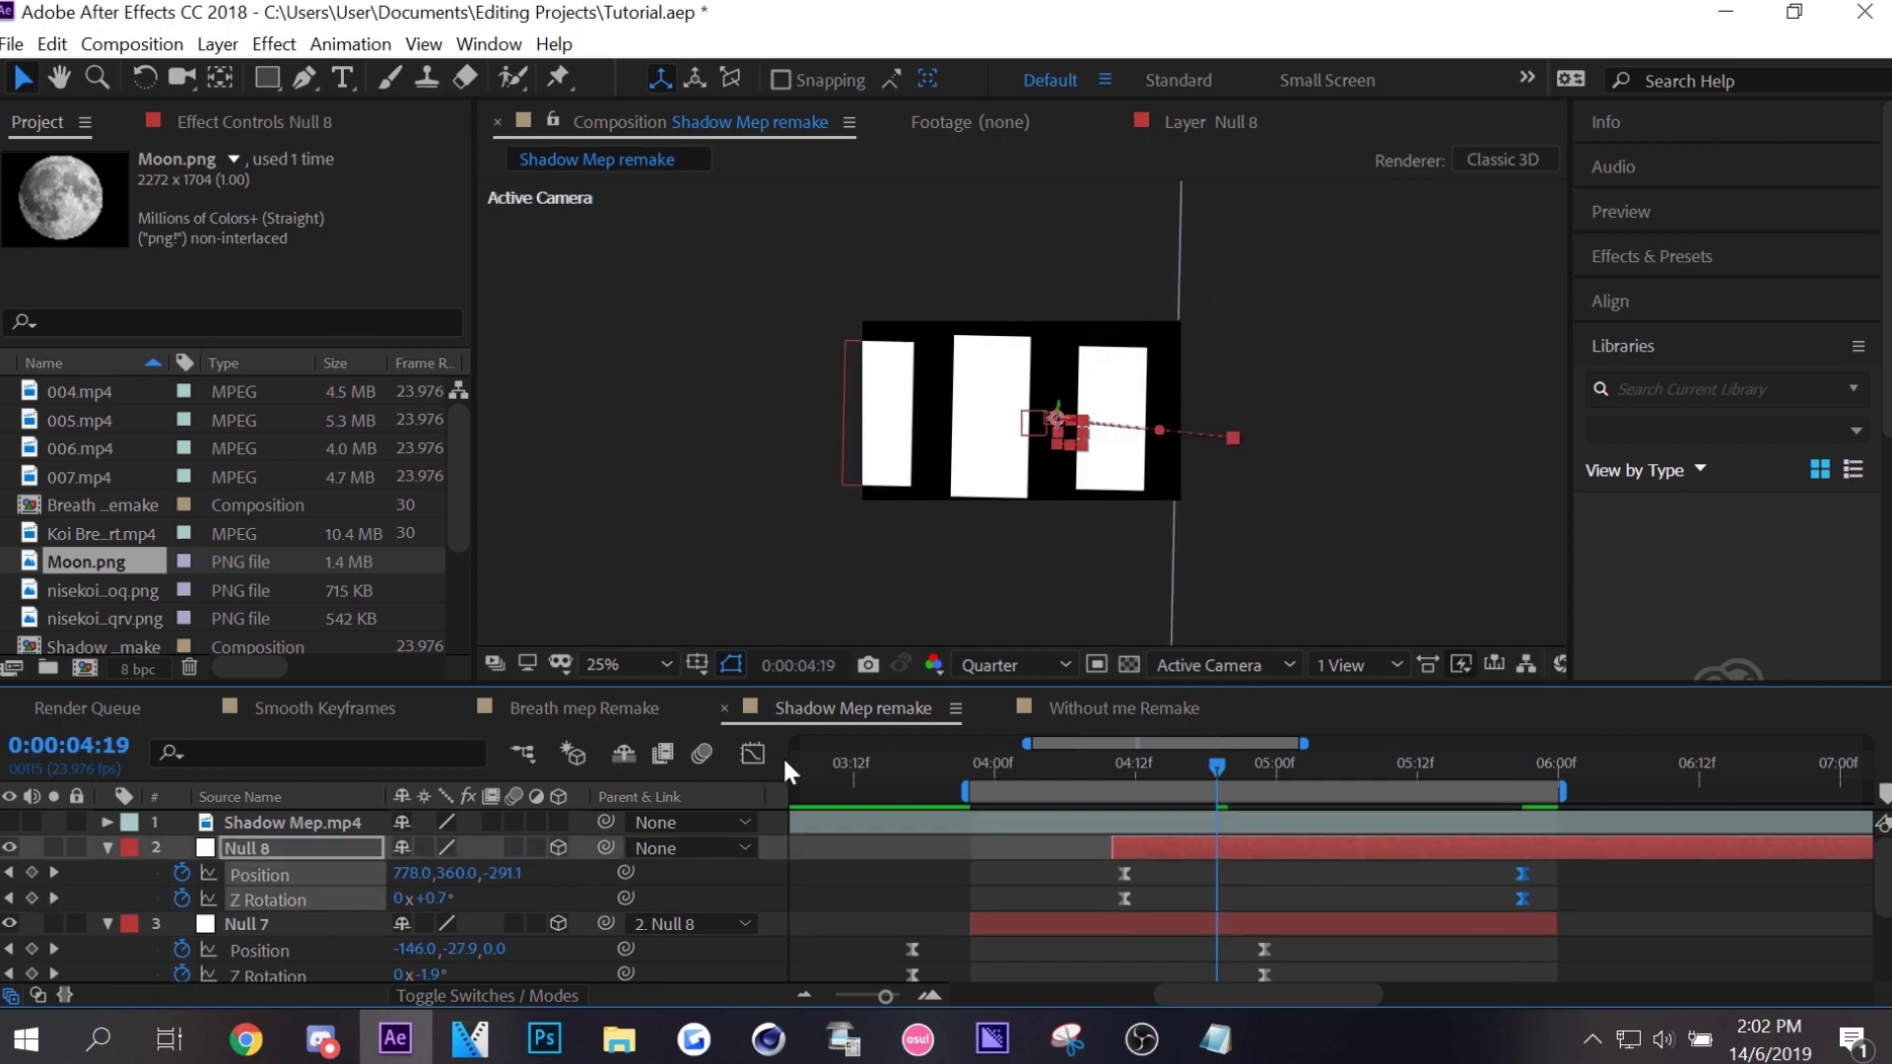
# Ease Null 8's move with about 41% ease-out at 04:12 and 92% ease-in at 06:00.
pyautogui.click(753, 753)
pyautogui.moveTo(1465, 958)
pyautogui.mouseDown()
pyautogui.moveTo(1429, 936)
pyautogui.moveTo(1206, 919)
pyautogui.mouseUp()
pyautogui.click(1124, 916)
pyautogui.moveTo(1558, 848)
pyautogui.mouseDown()
pyautogui.moveTo(1297, 943)
pyautogui.moveTo(1352, 919)
pyautogui.mouseUp()
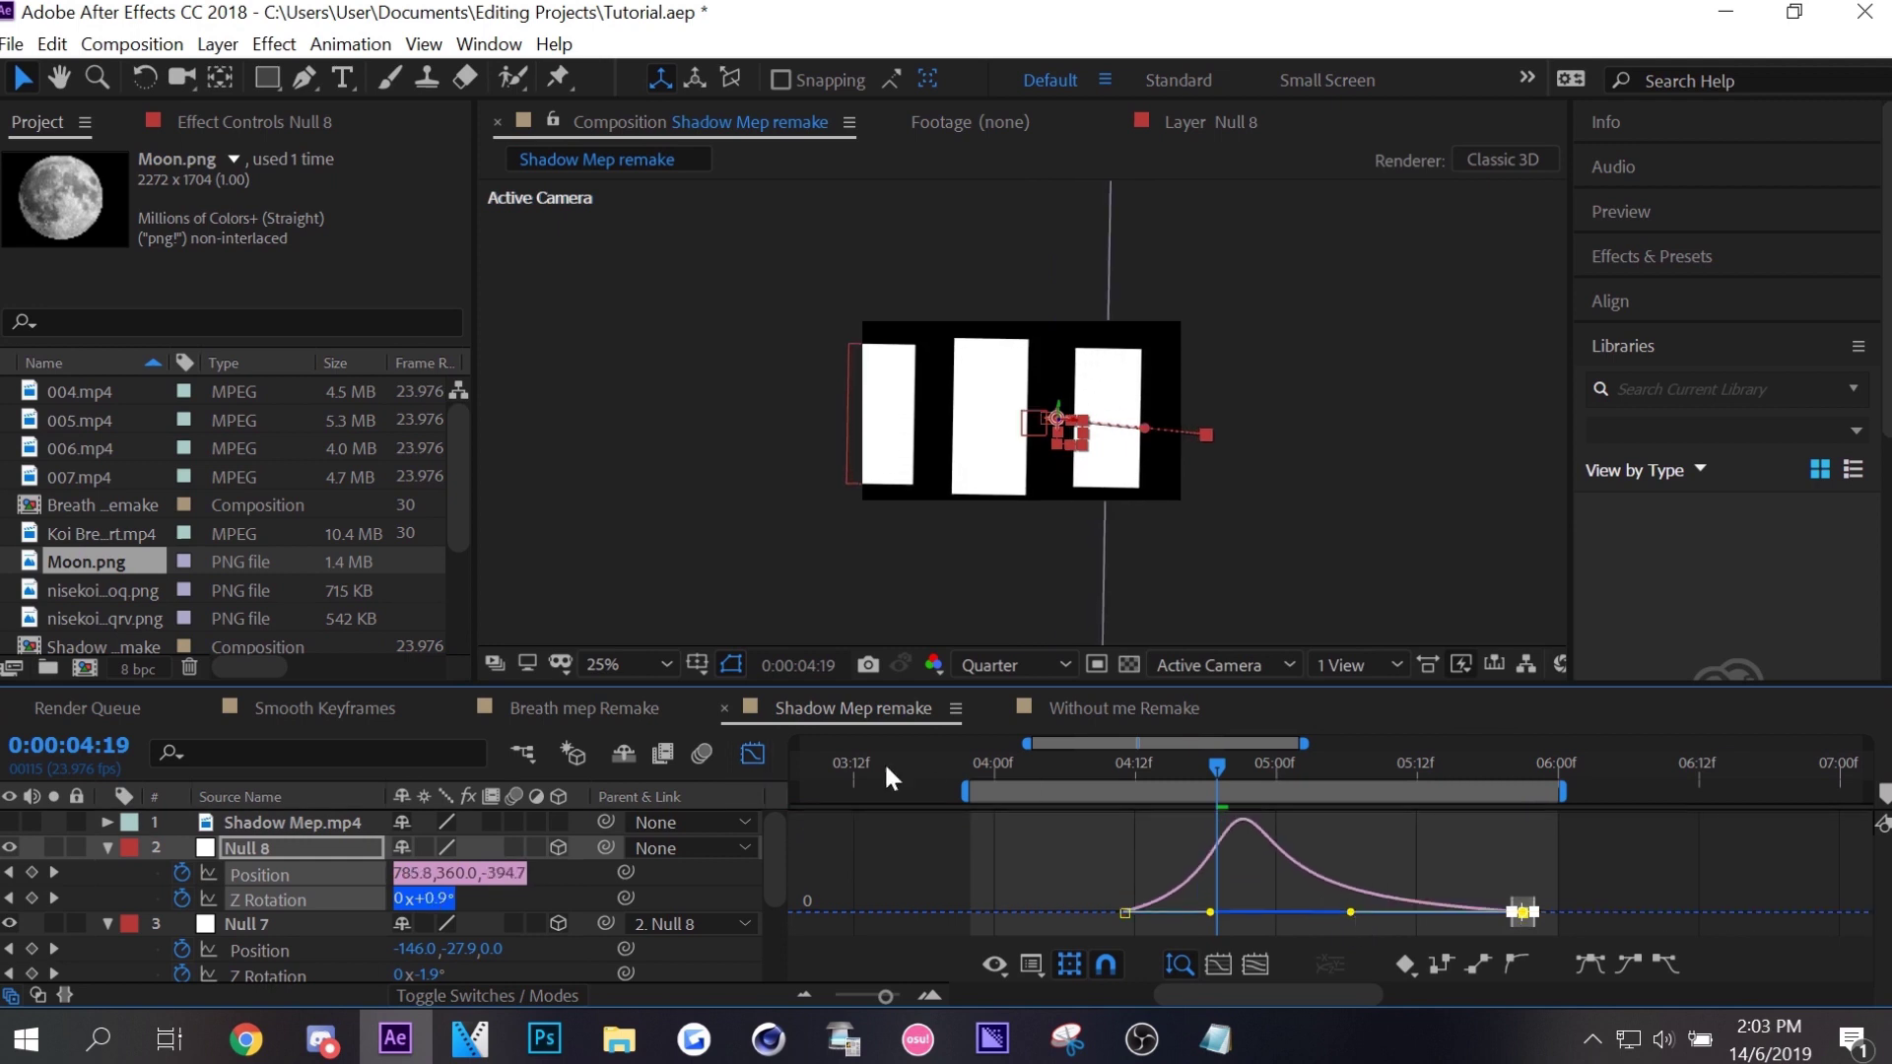
pyautogui.click(1238, 748)
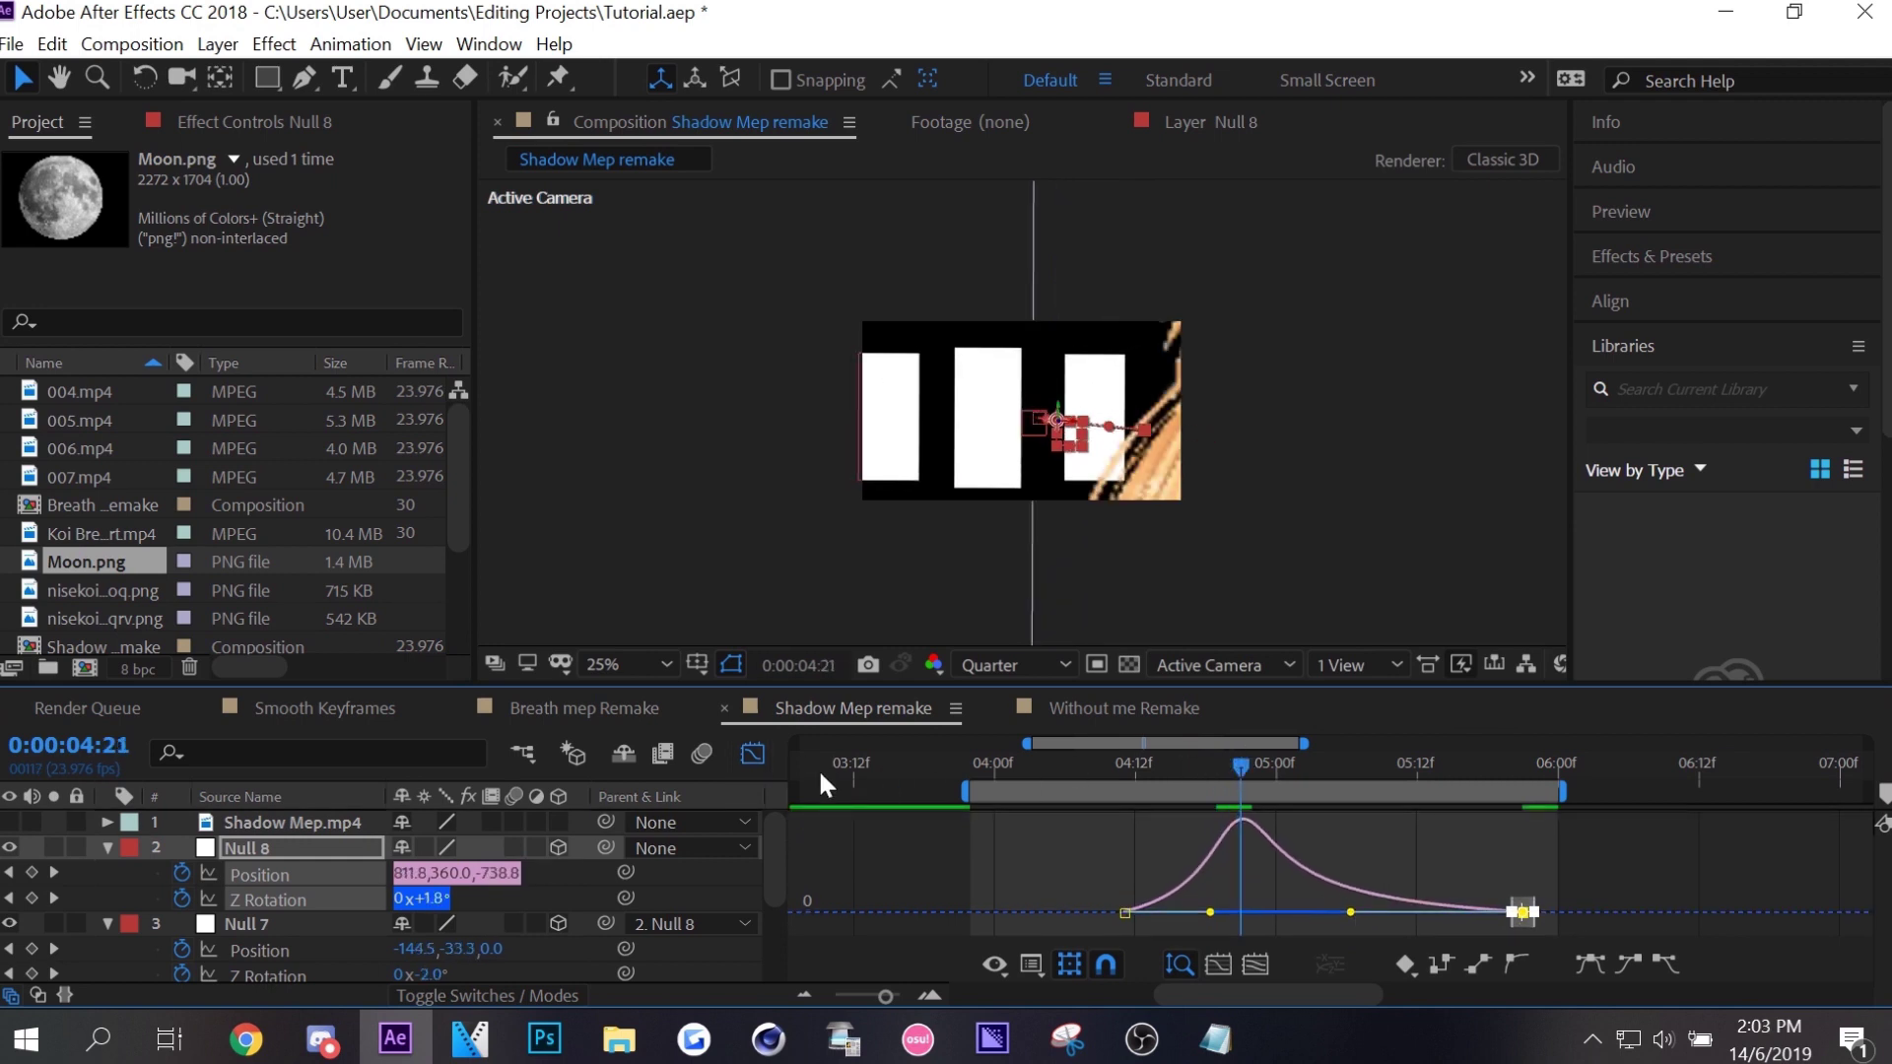
pyautogui.hotkey('shift', 'F3')
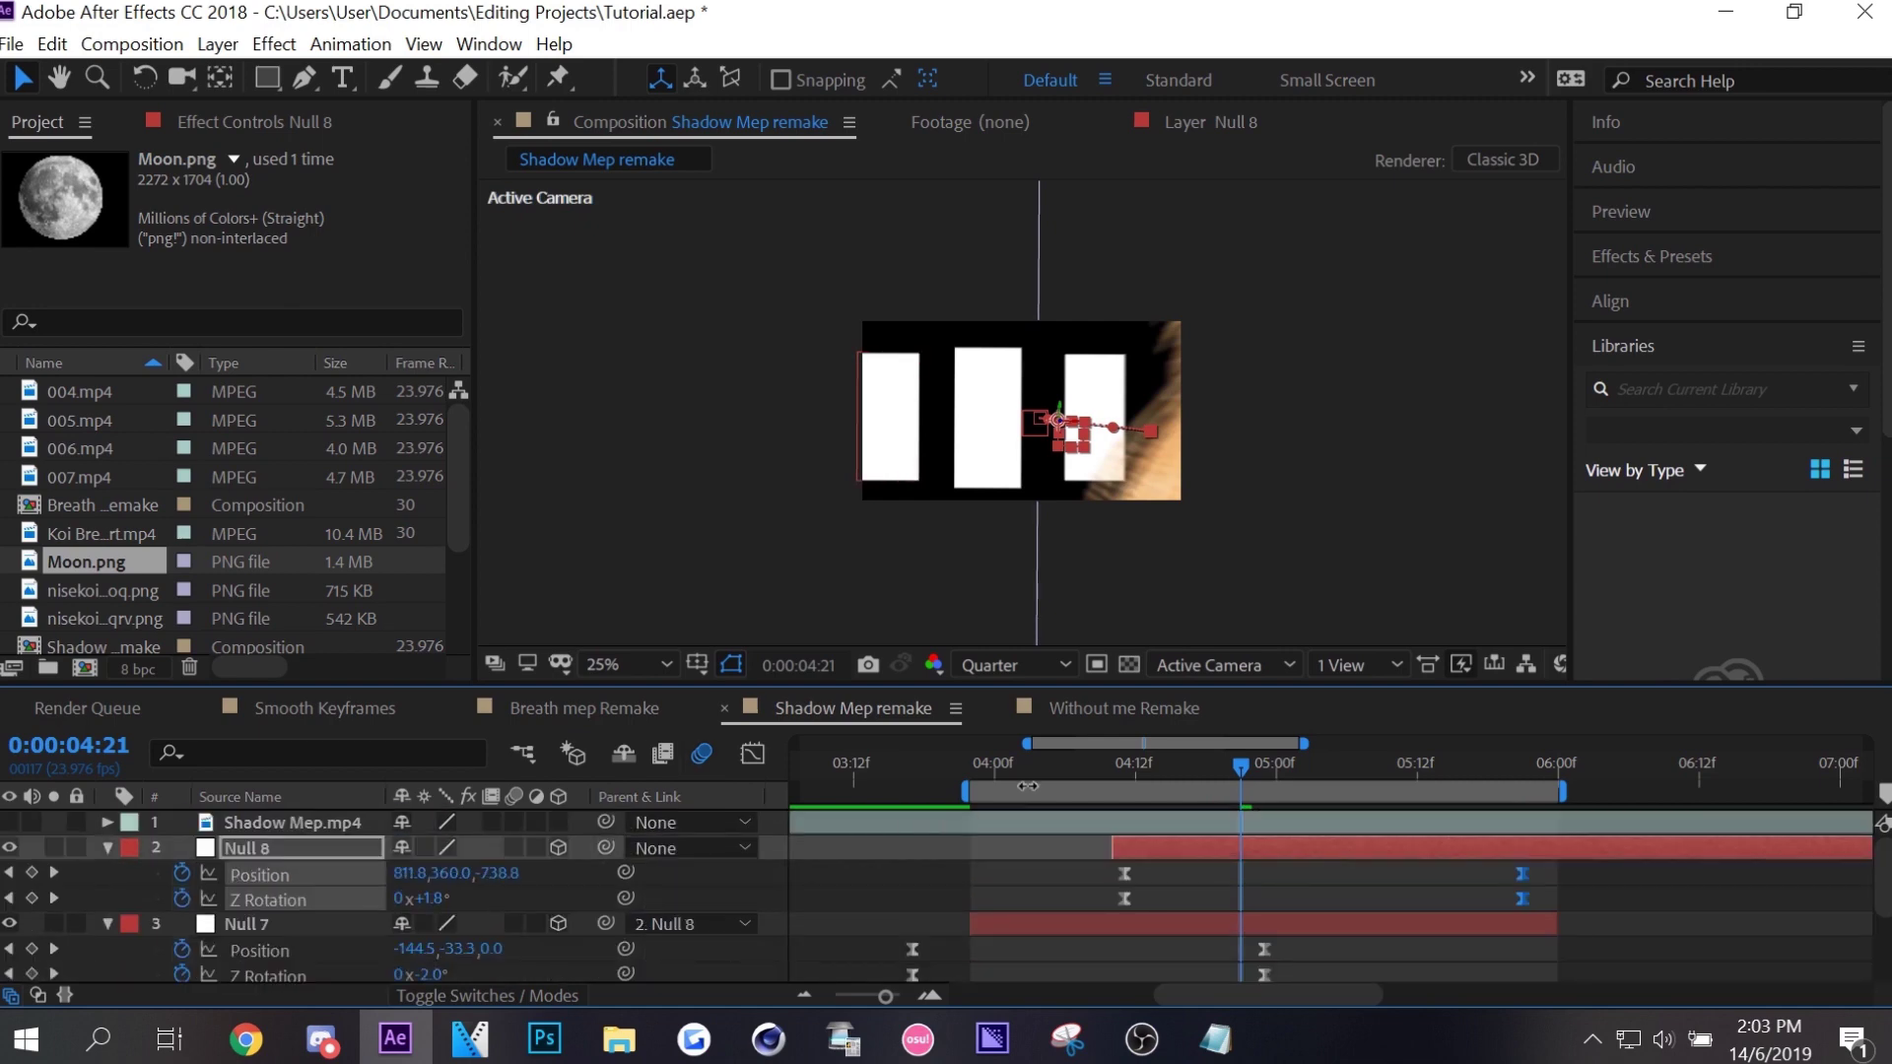
pyautogui.click(1005, 777)
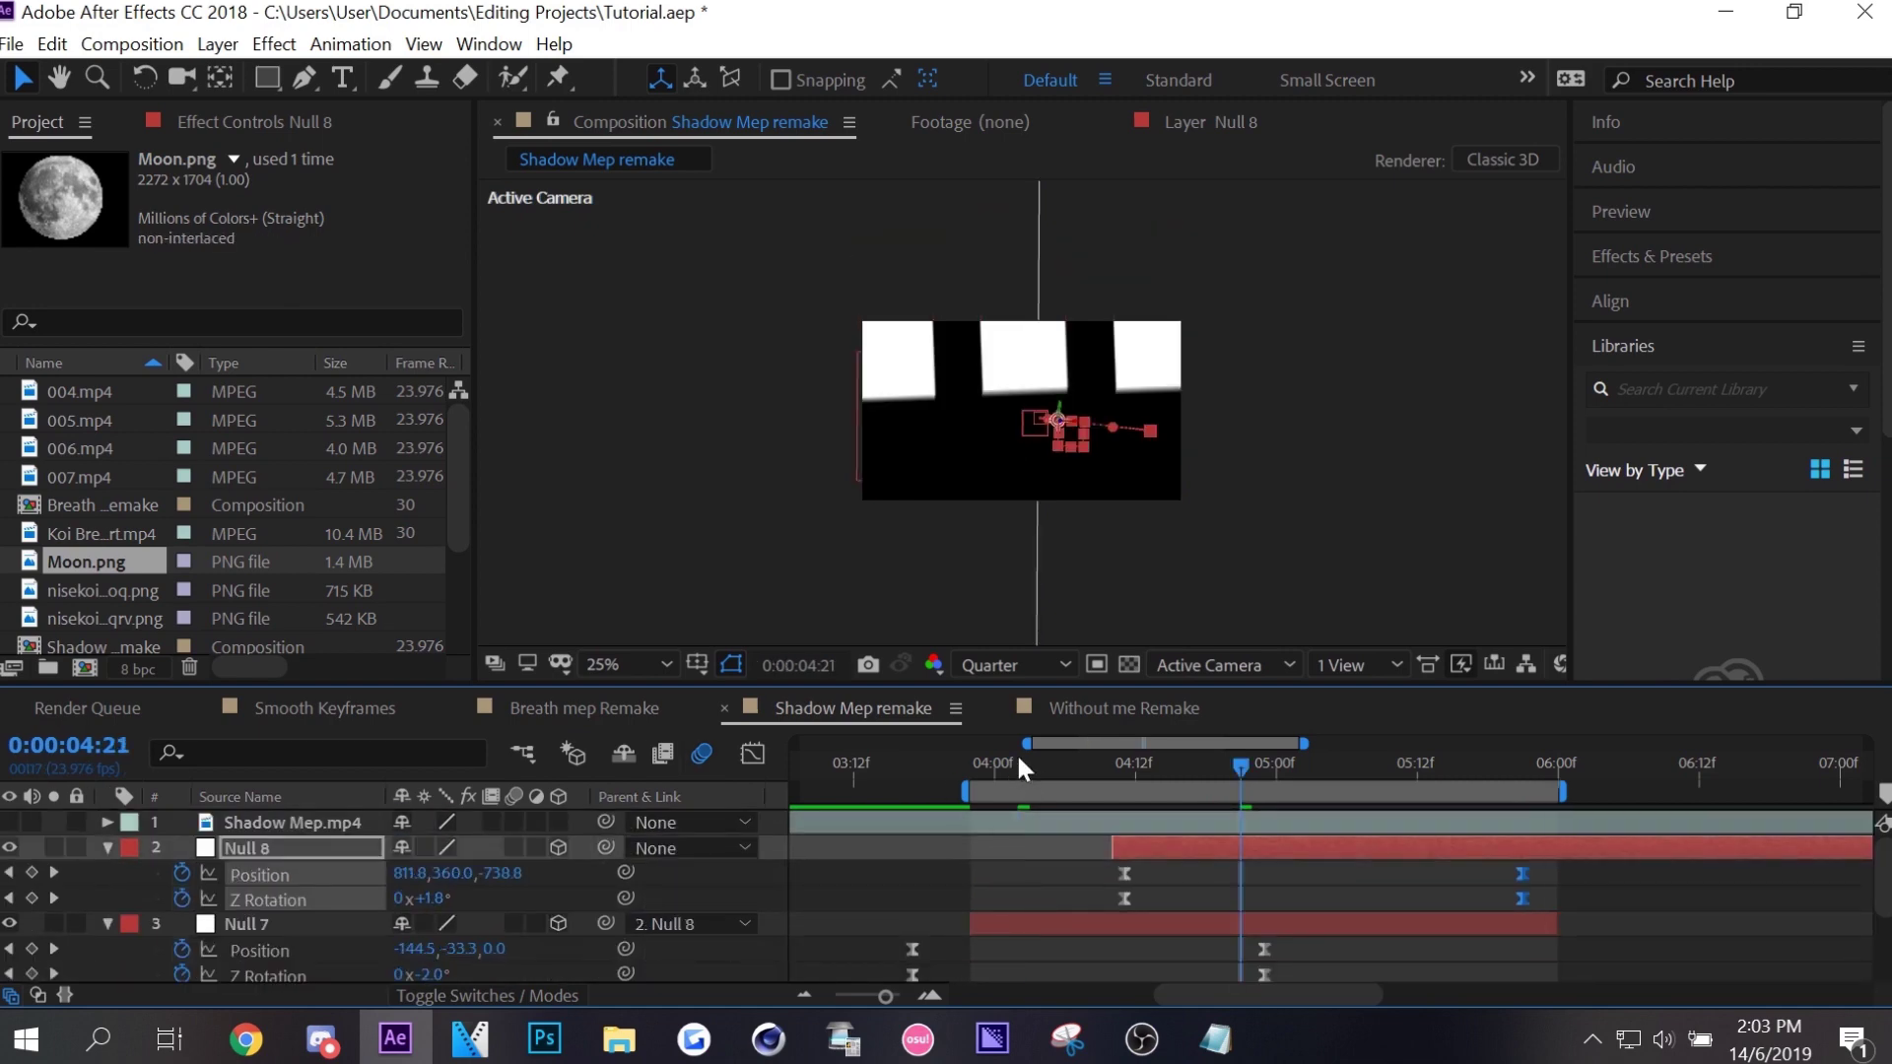
# Save the project at 3:22 and preview the Null 8 fly-through twice.
pyautogui.click(985, 766)
pyautogui.hotkey('ctrl', 's')
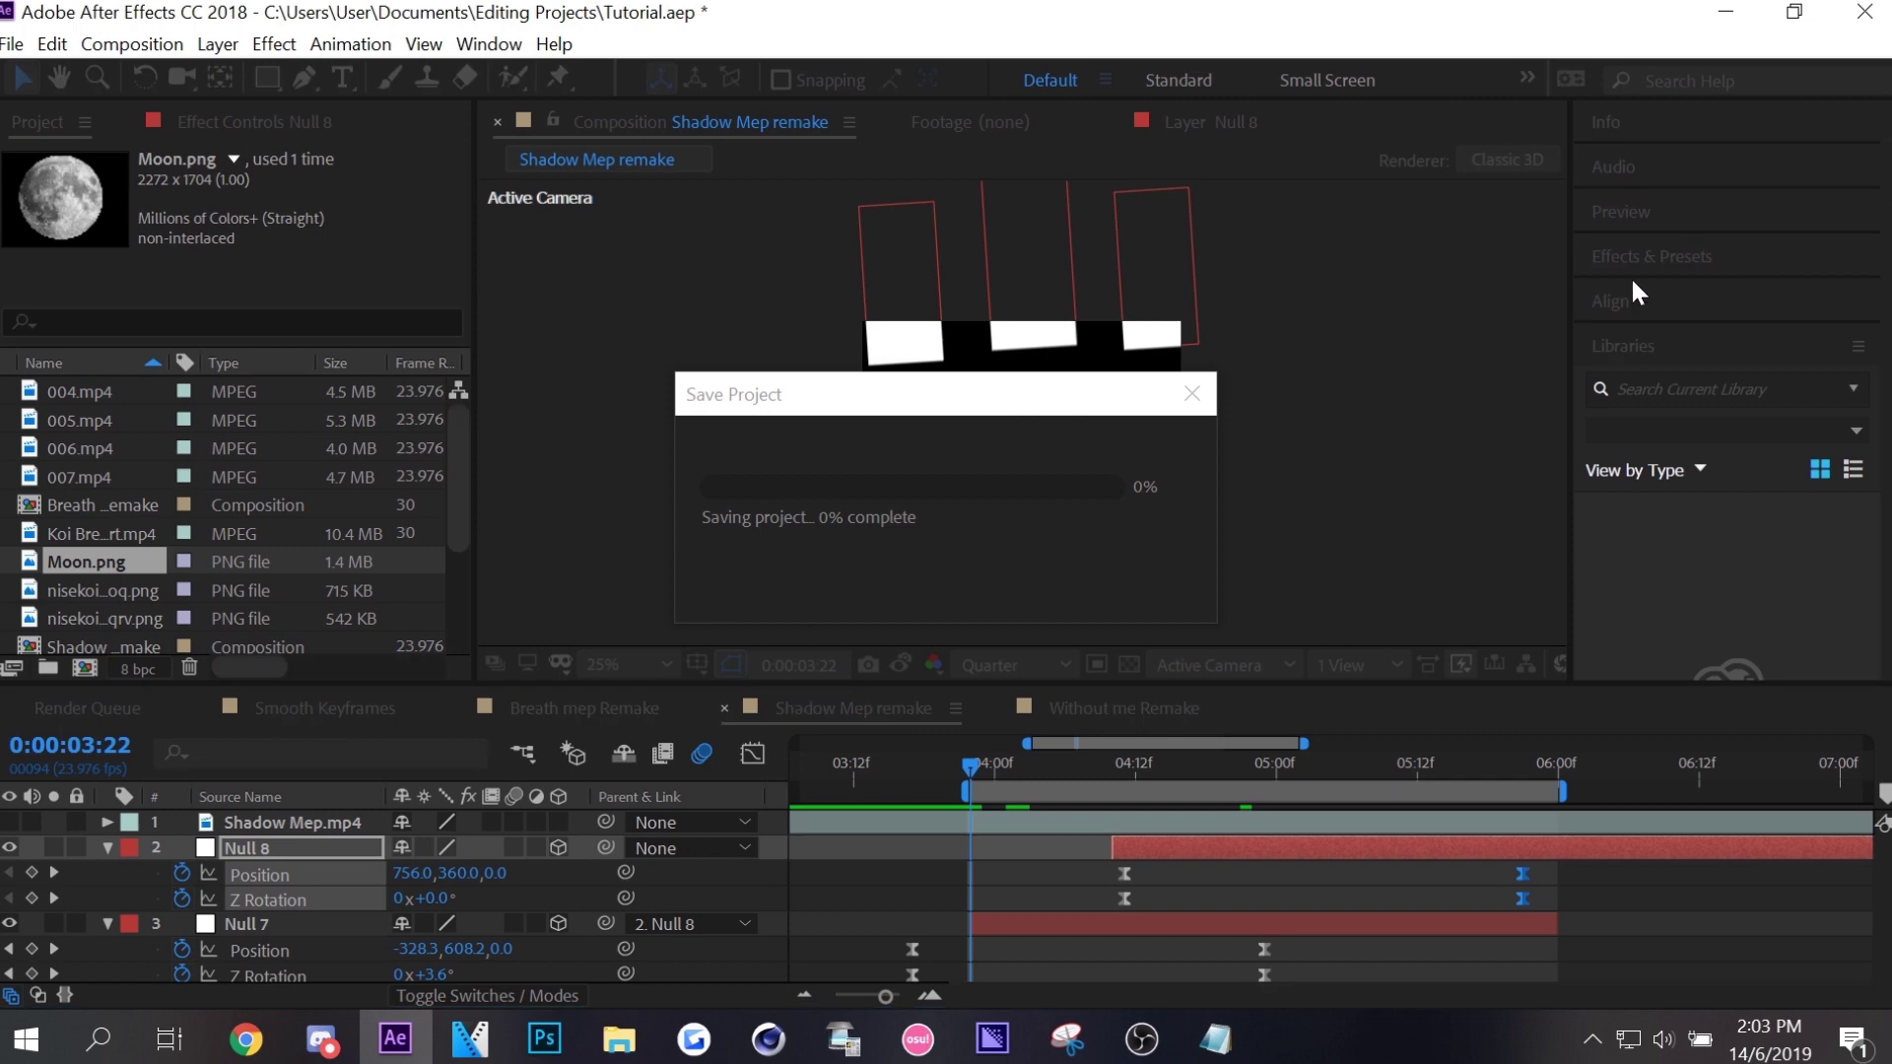
pyautogui.press('space')
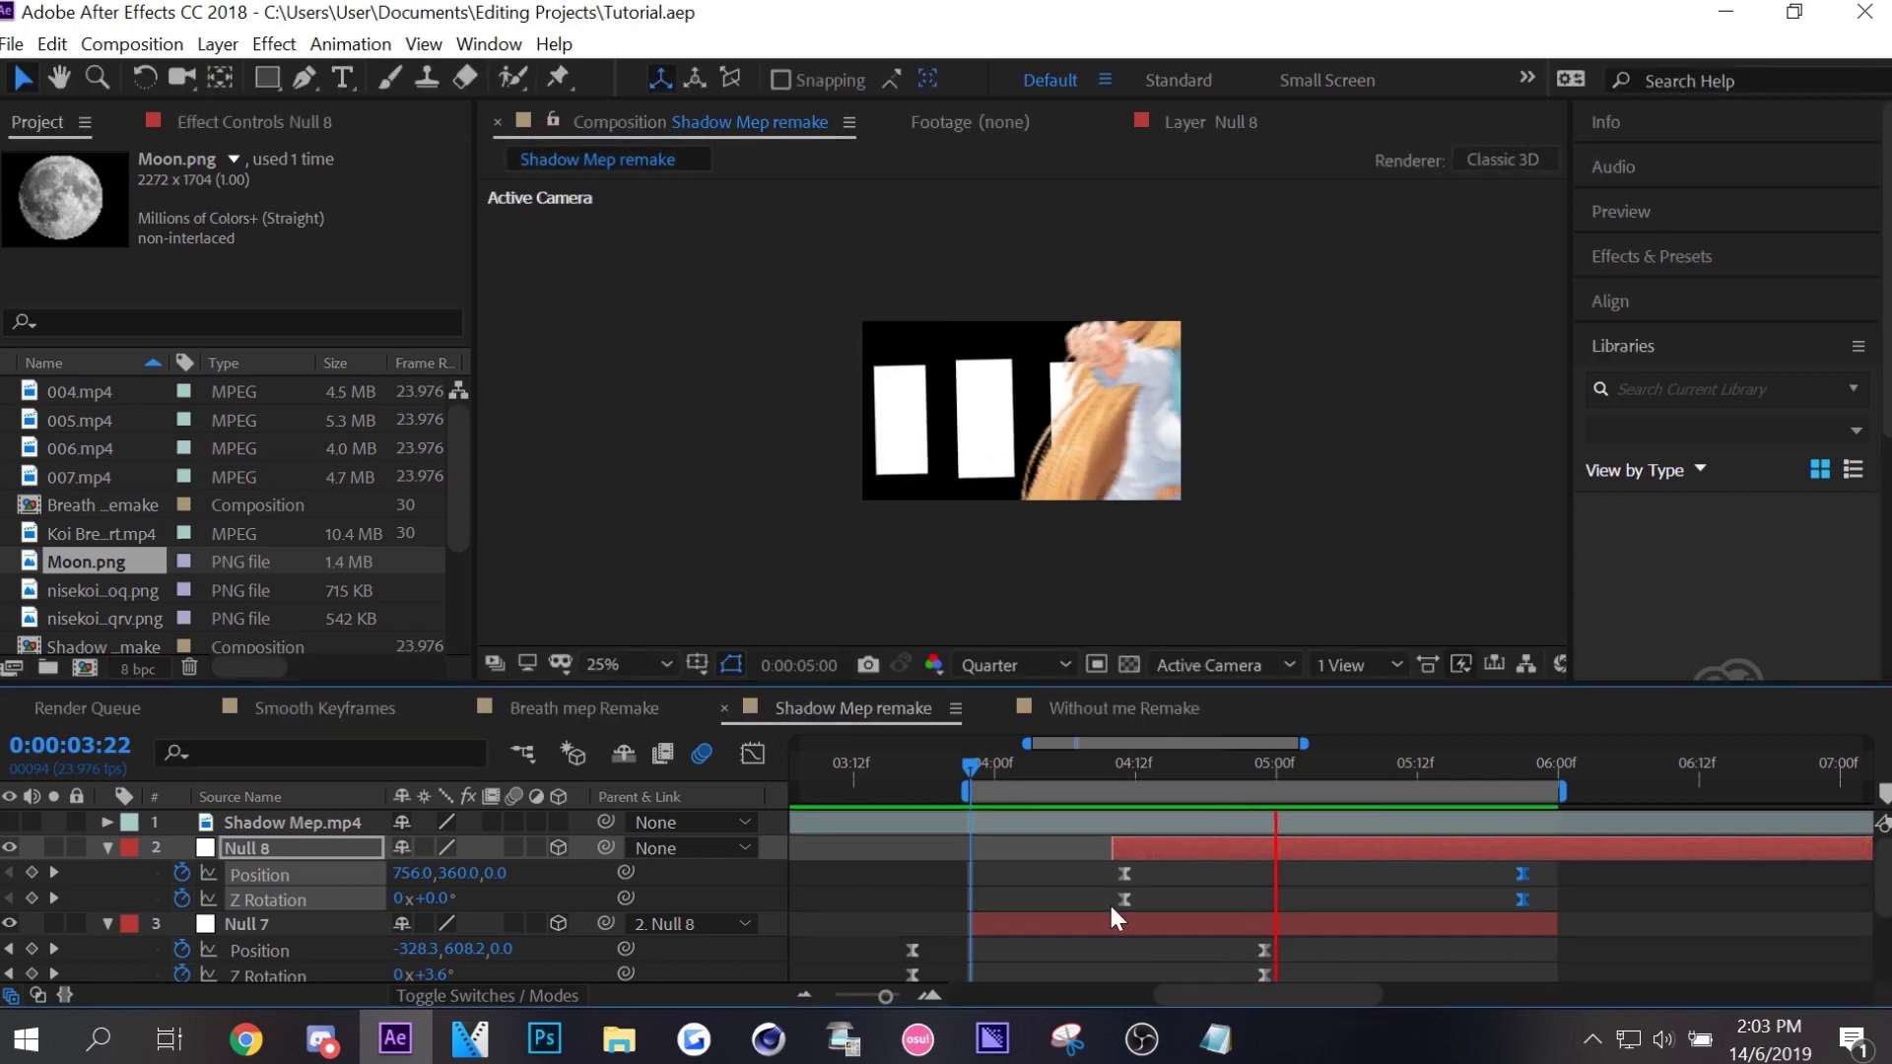
pyautogui.press('space')
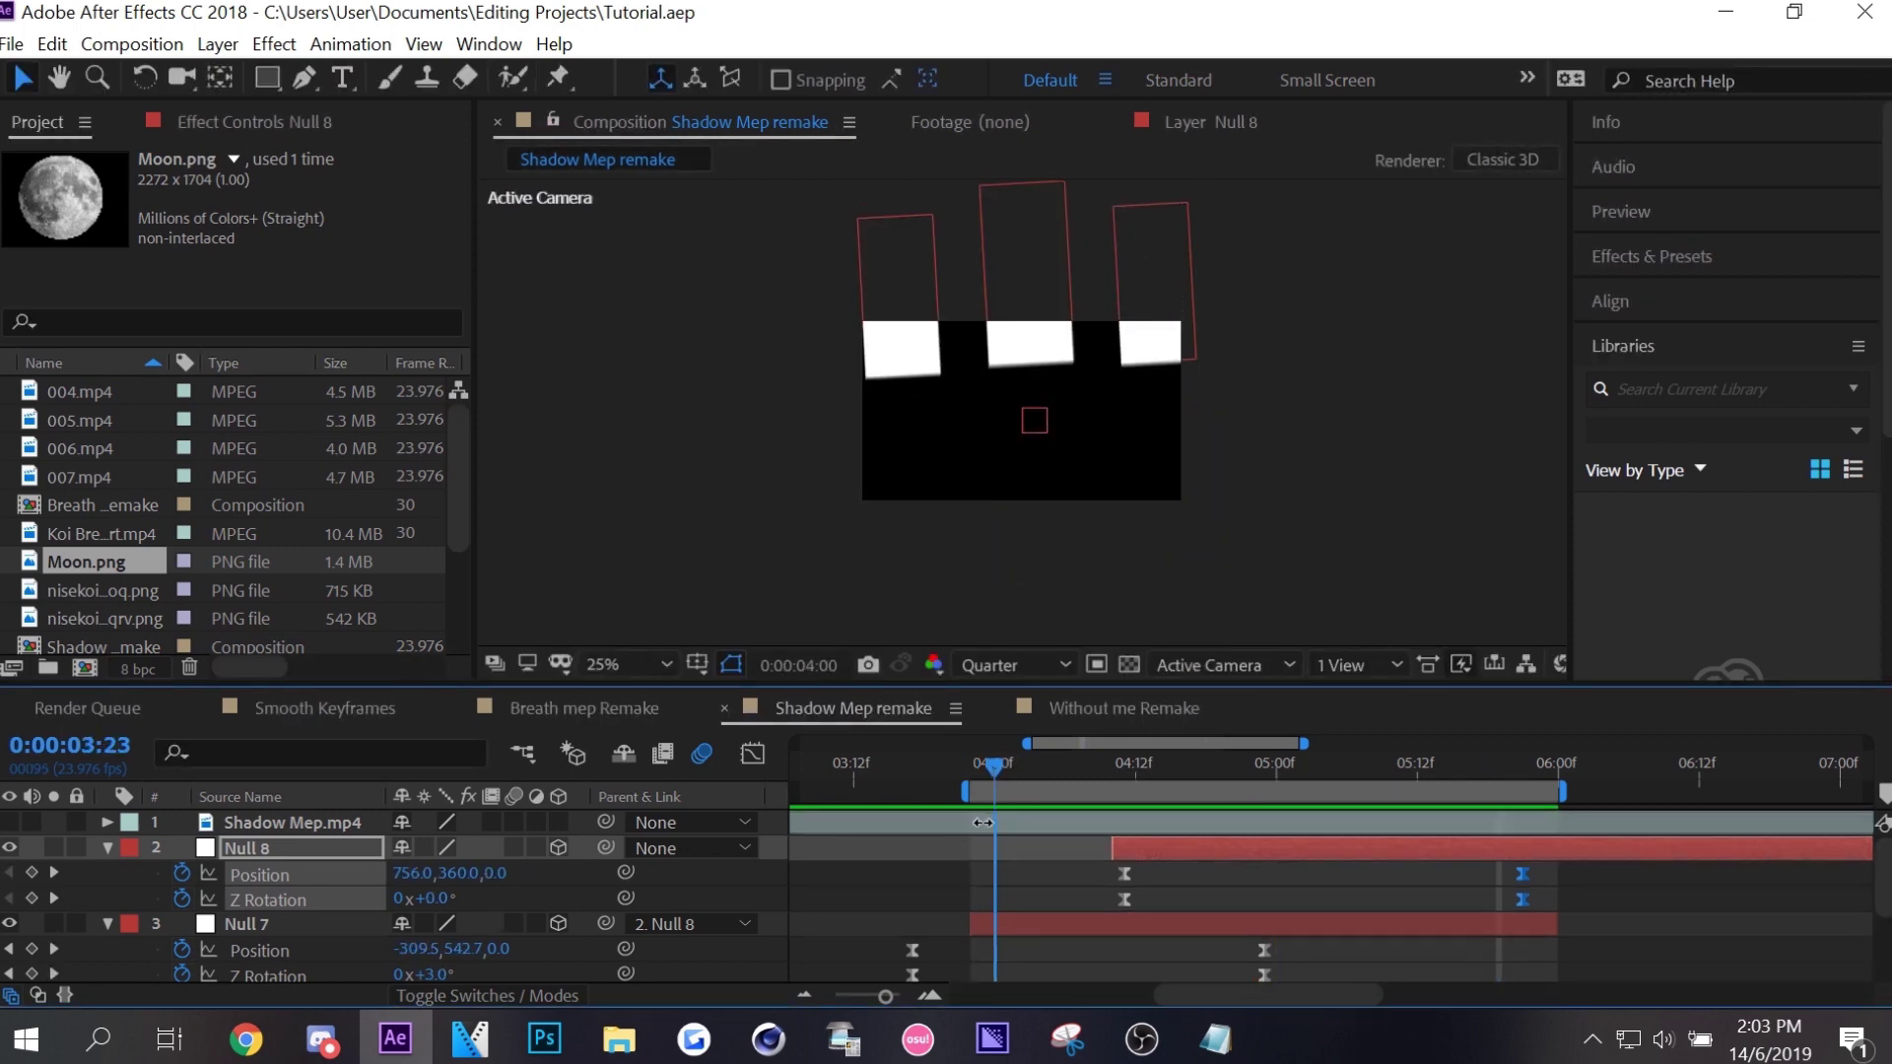
pyautogui.press('space')
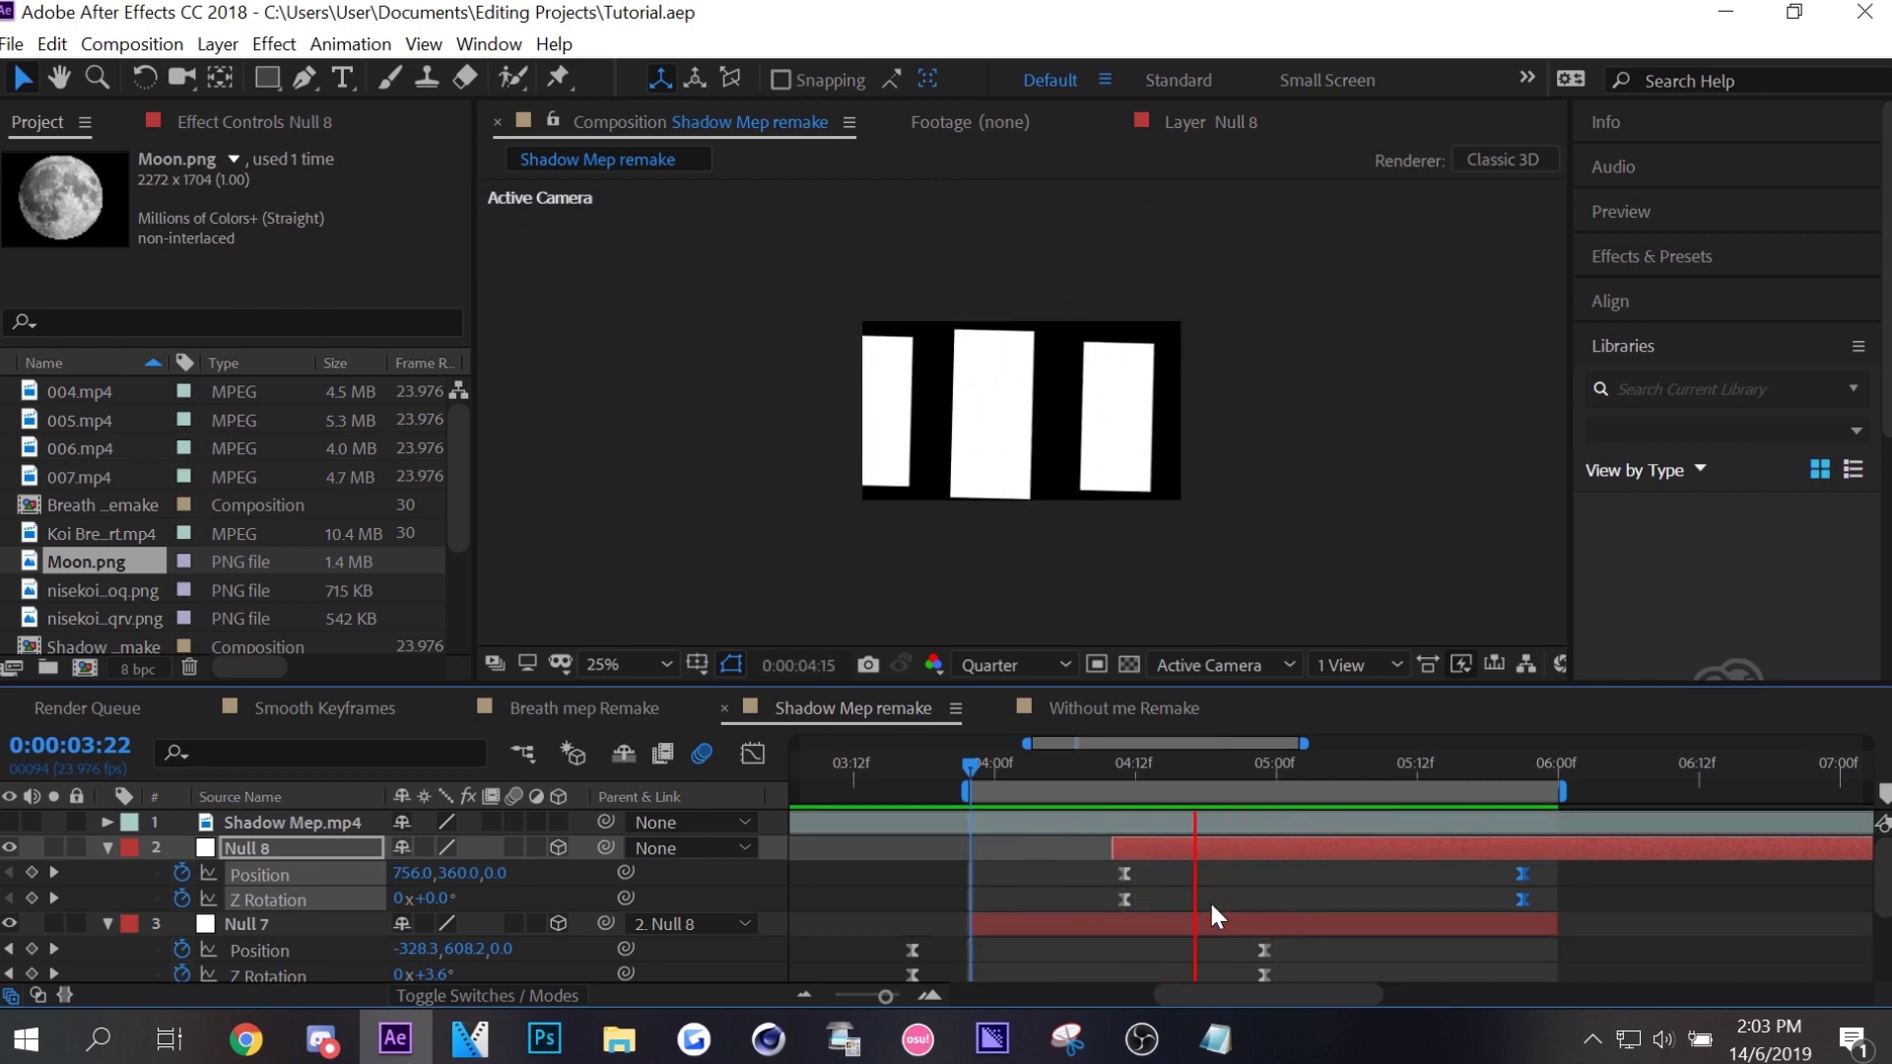
pyautogui.press('space')
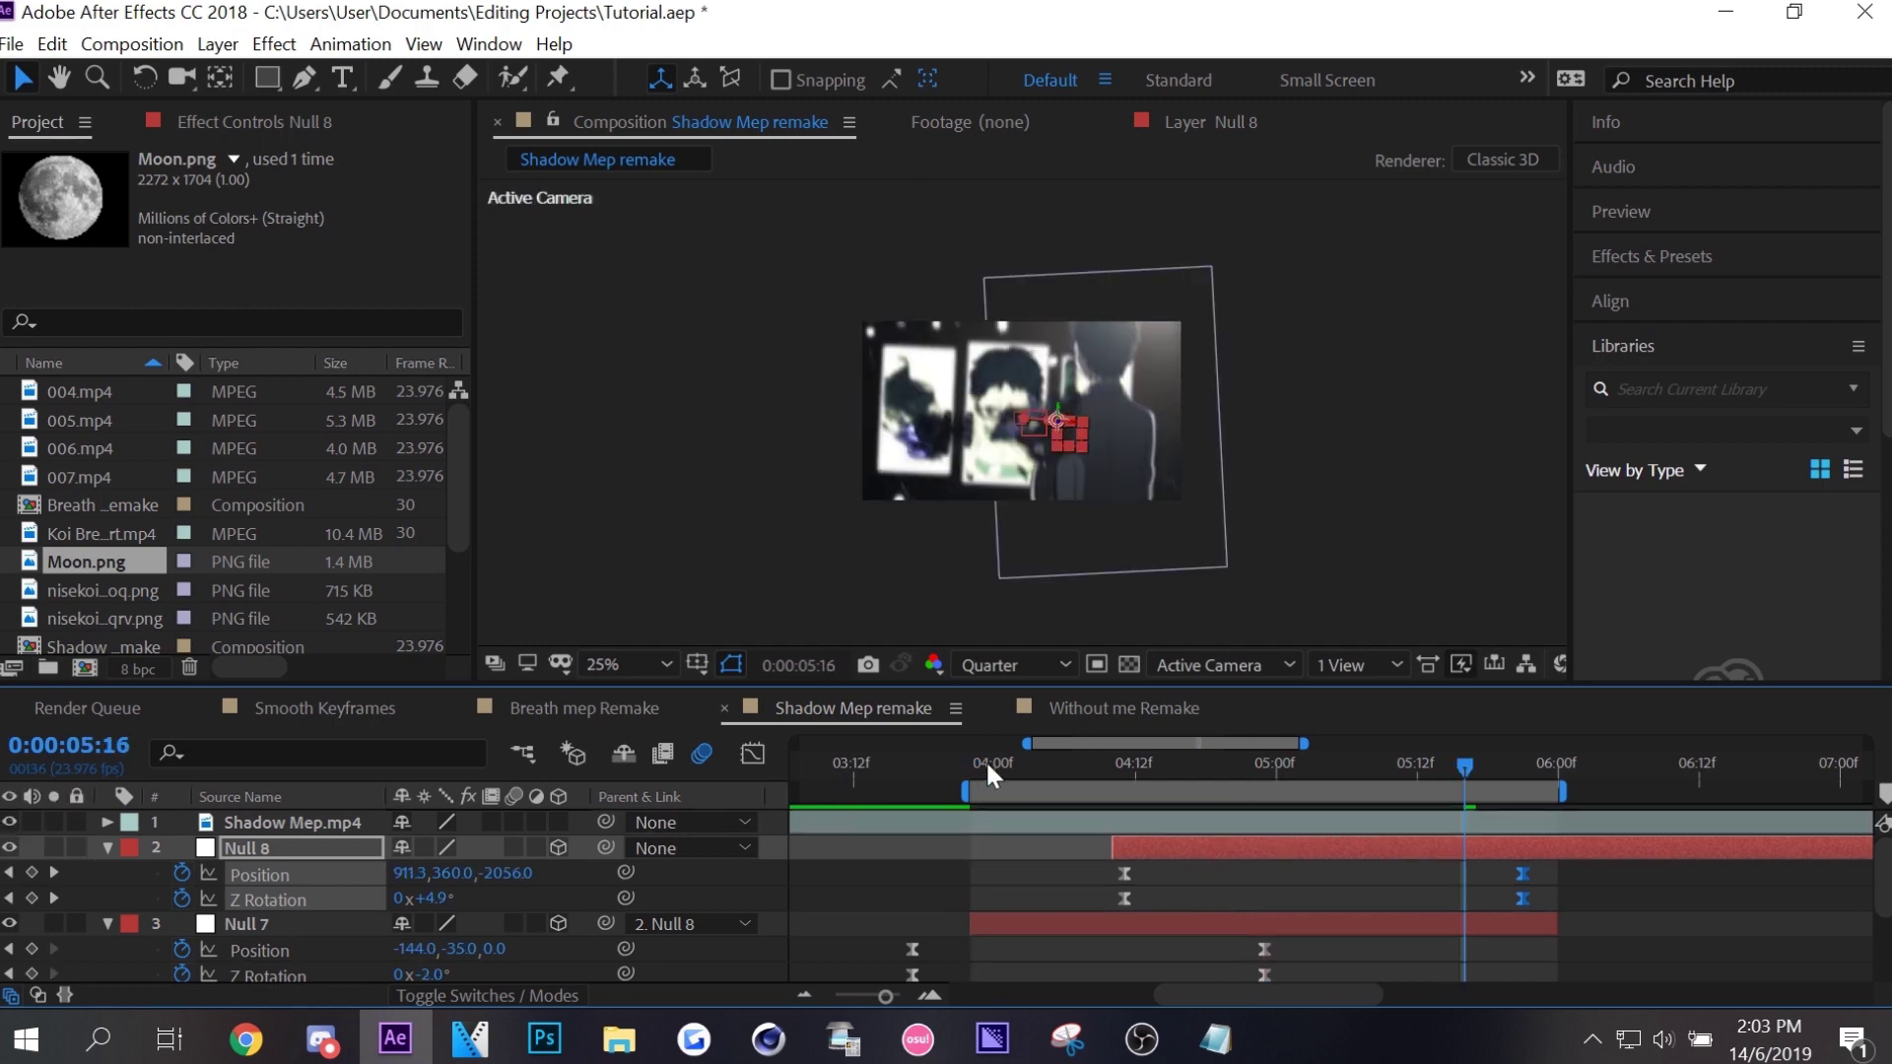
# Preview the fly-through again starting from 3:22.
pyautogui.click(979, 764)
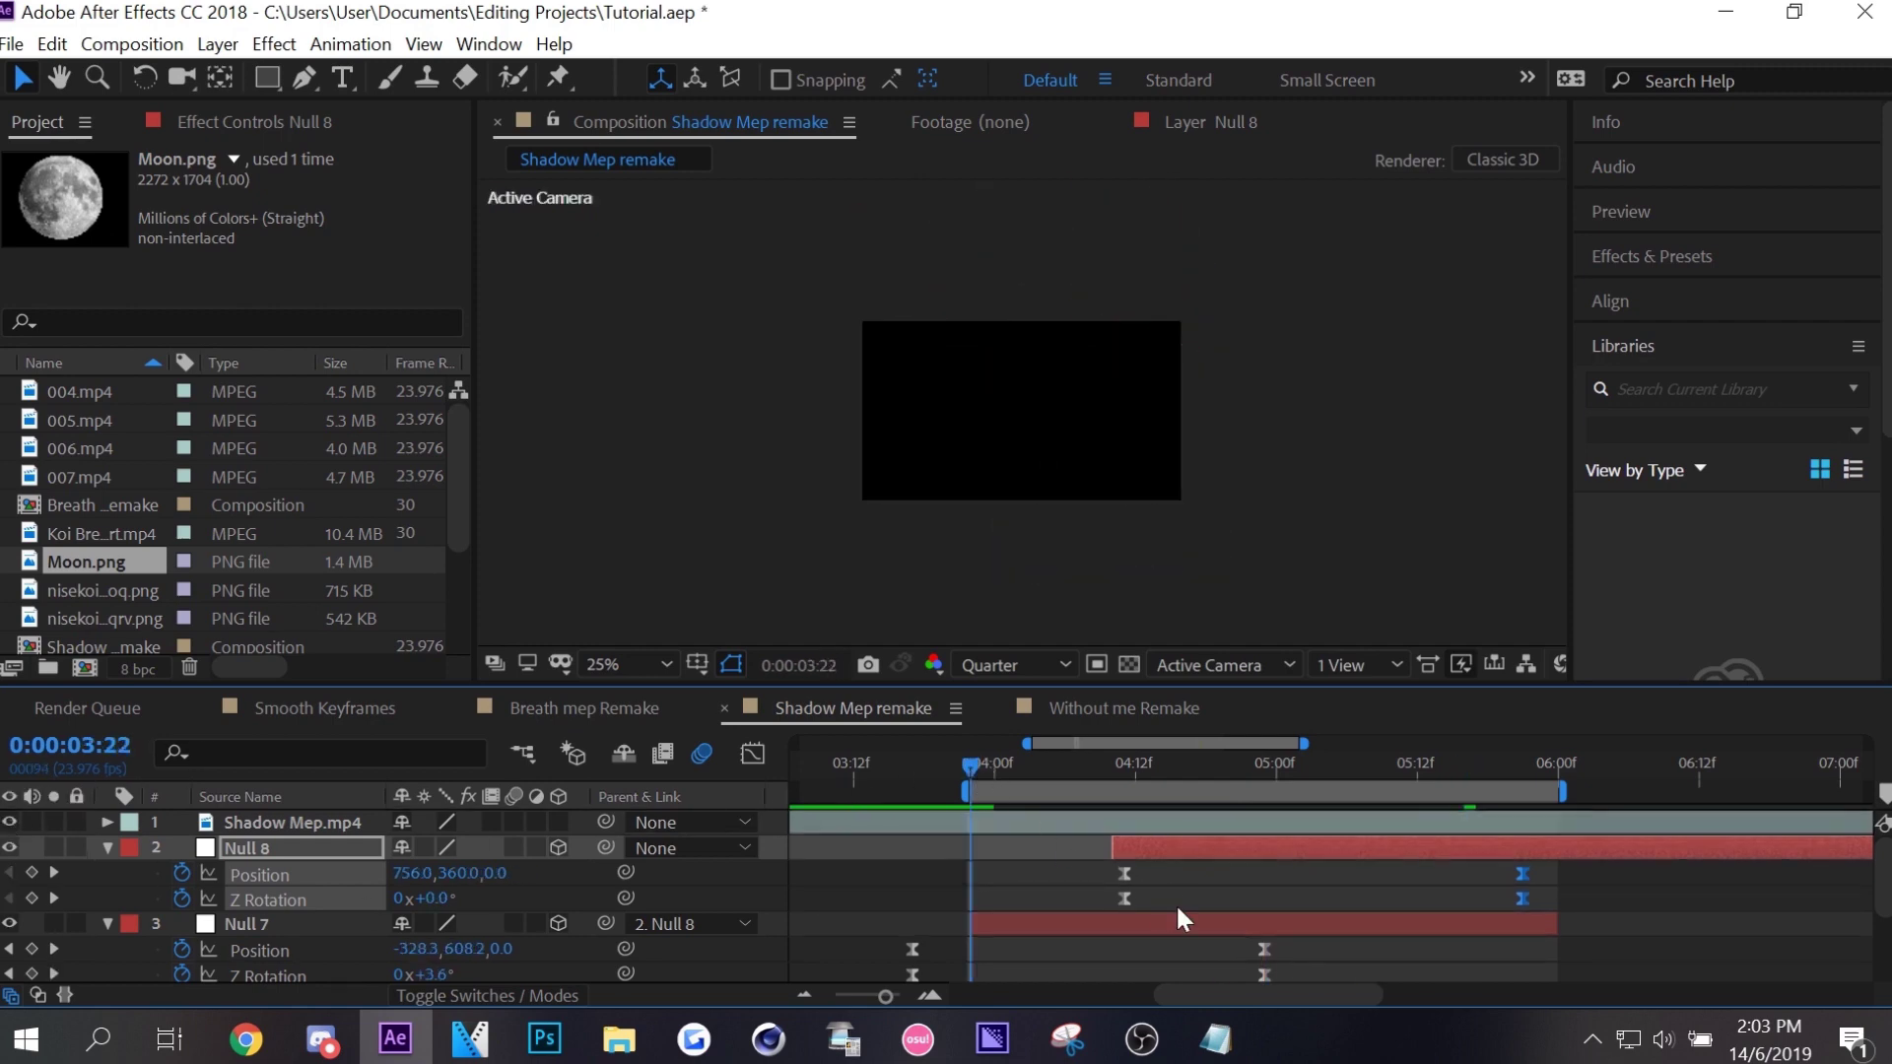
pyautogui.press('space')
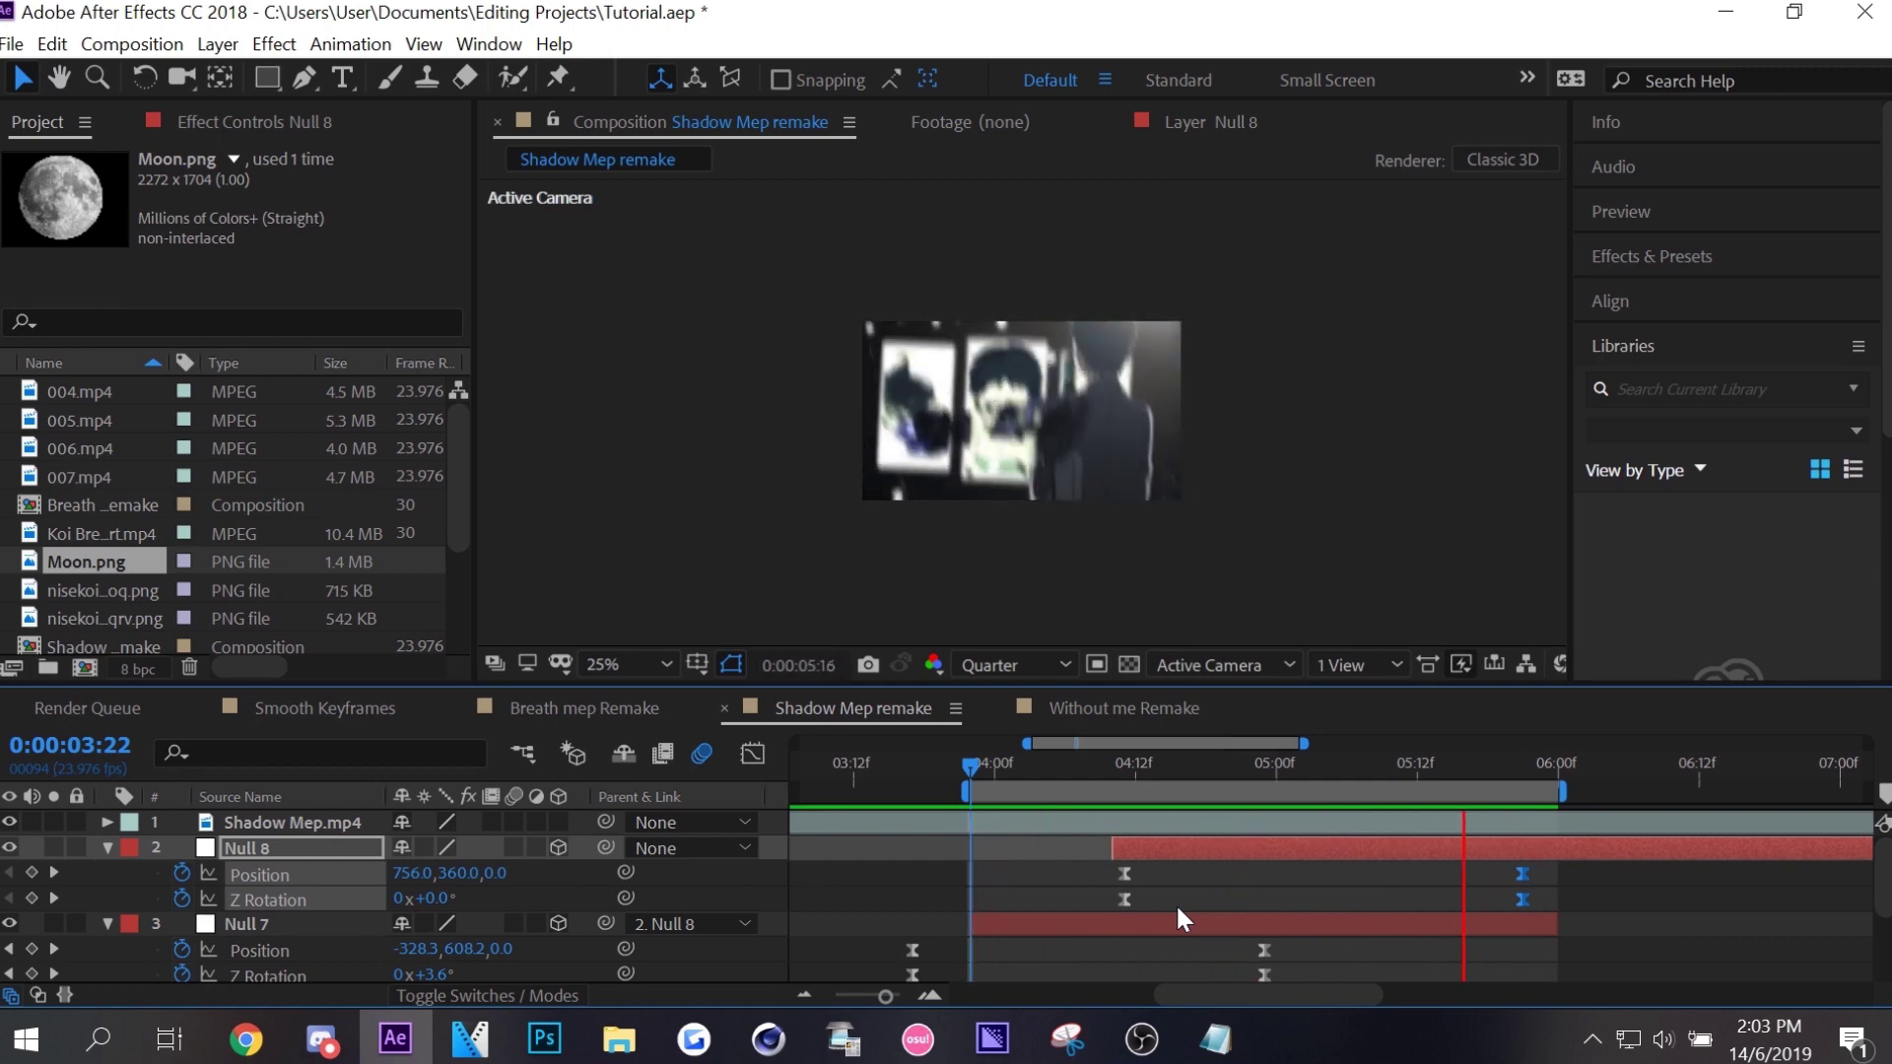
pyautogui.press('space')
pyautogui.click(9, 822)
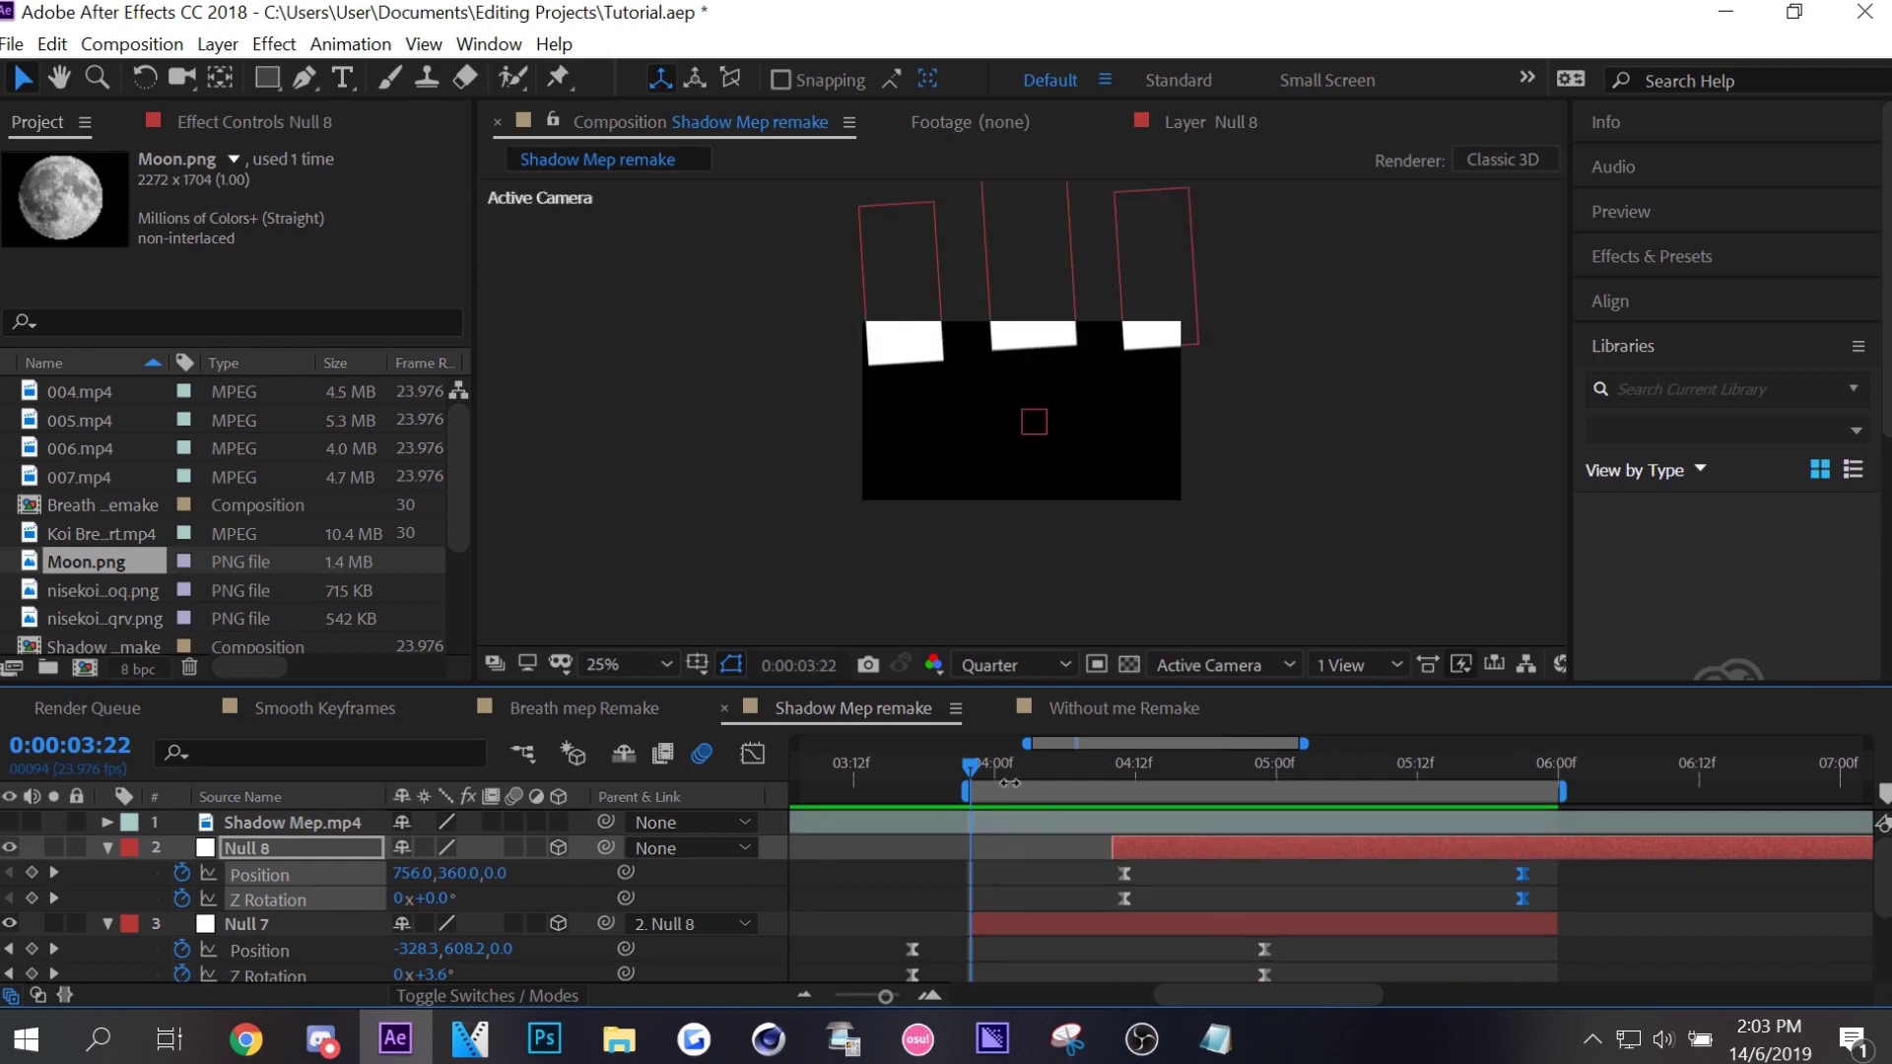
pyautogui.press('space')
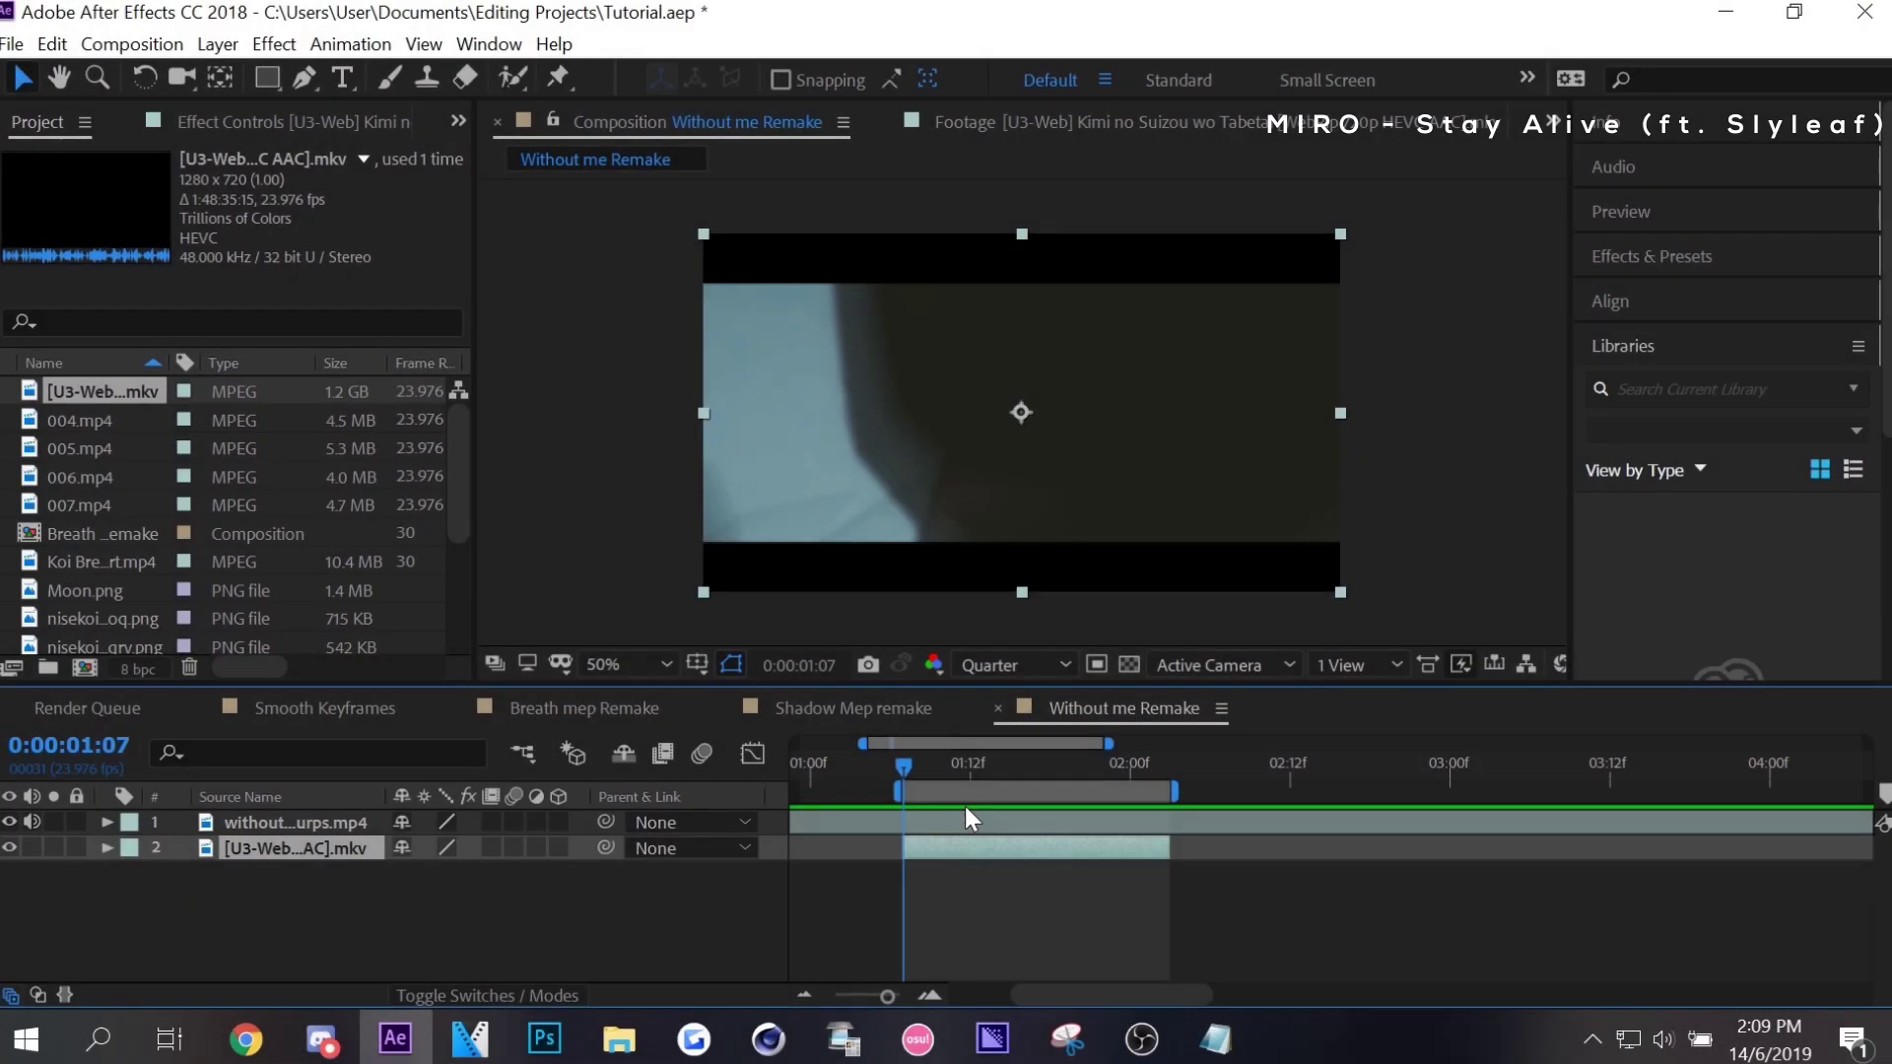
# Scrub and preview the Without me Remake footage around 1:12 to 1:14.
pyautogui.click(967, 865)
pyautogui.moveTo(953, 779); pyautogui.dragTo(1001, 725)
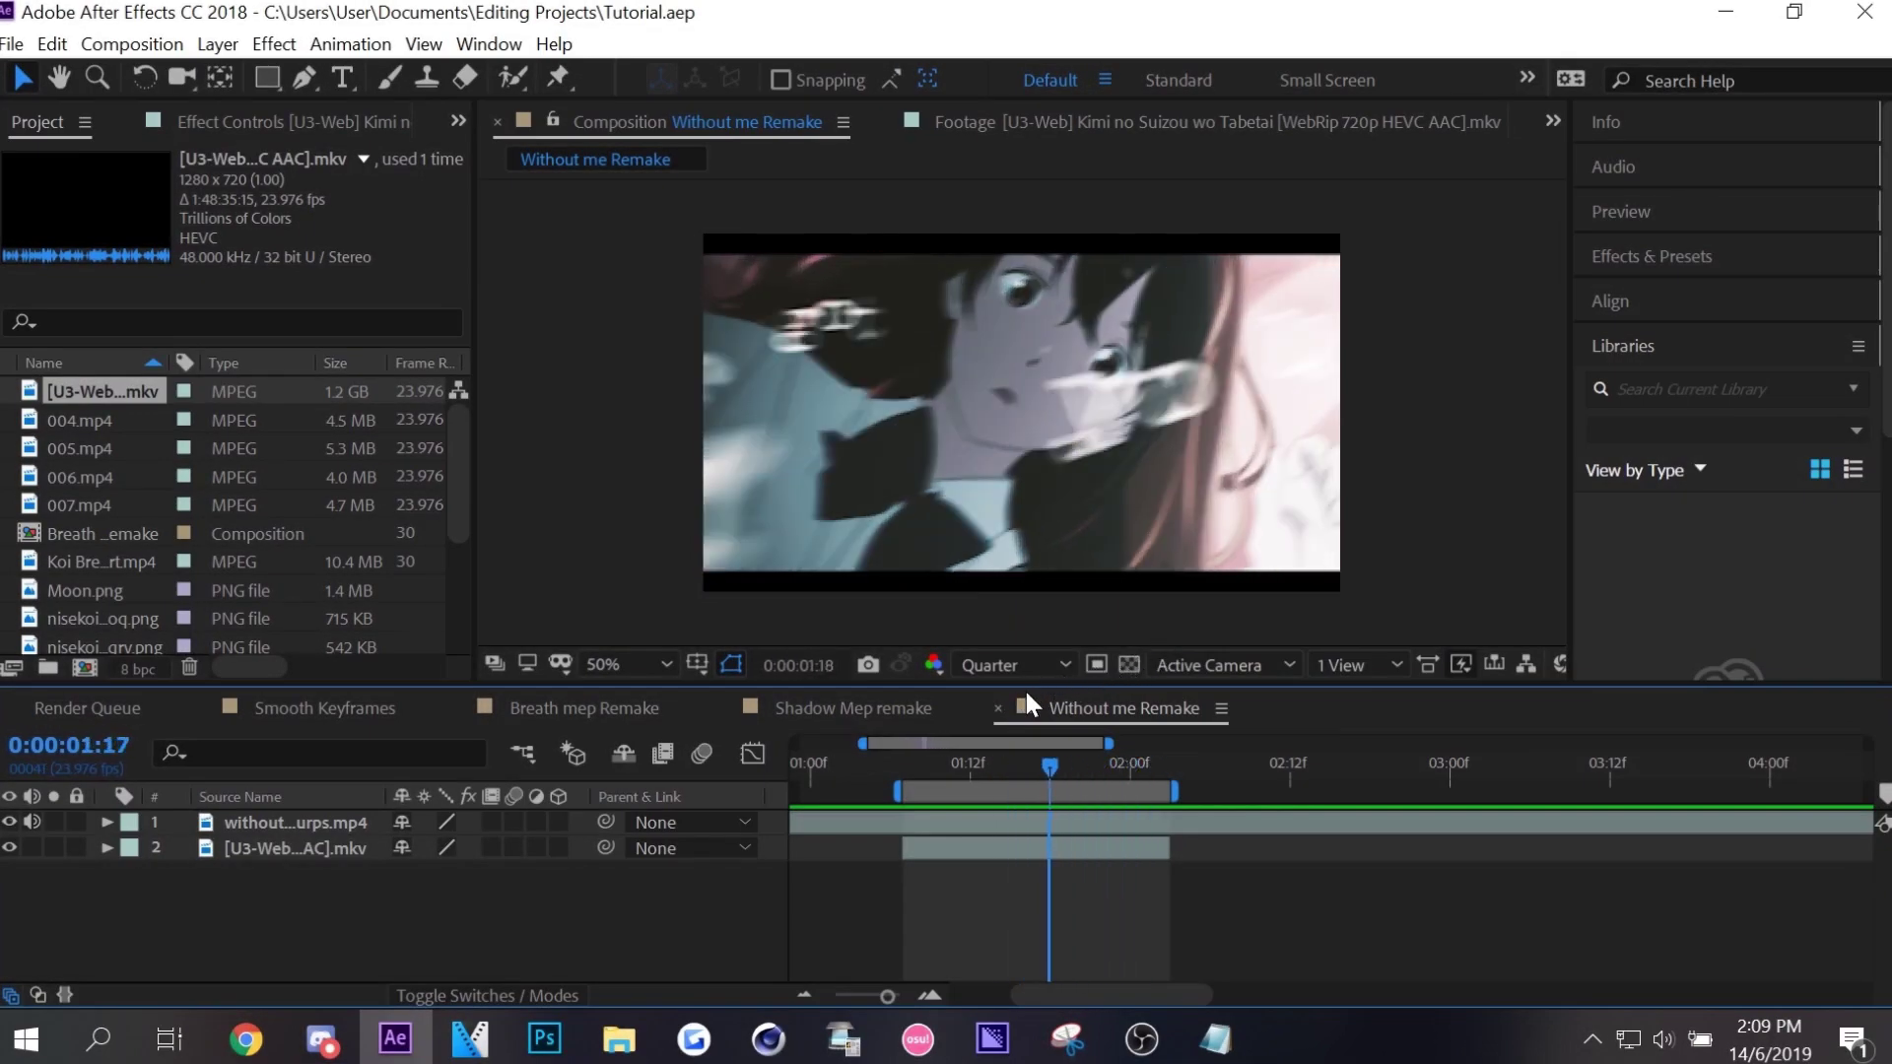
pyautogui.moveTo(900, 751)
pyautogui.mouseDown()
pyautogui.moveTo(973, 696)
pyautogui.moveTo(1139, 653)
pyautogui.moveTo(907, 737)
pyautogui.mouseUp()
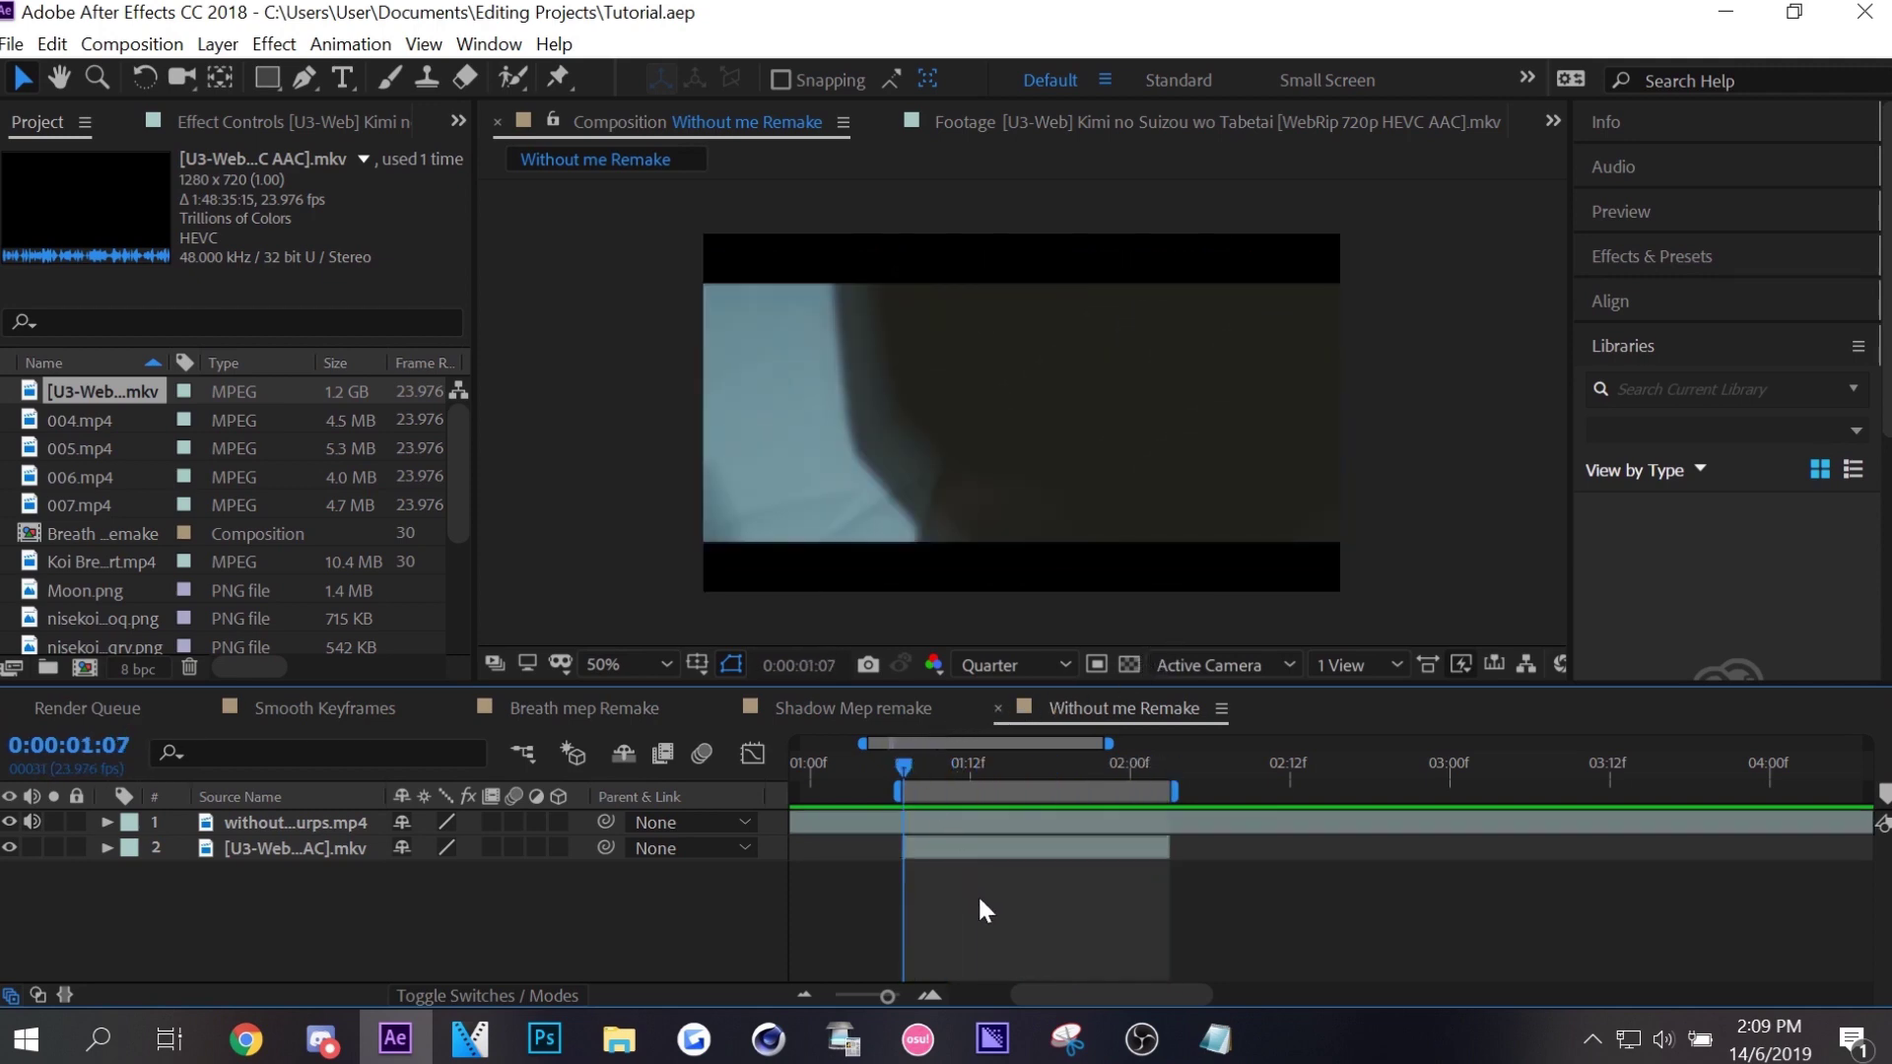
pyautogui.press('space')
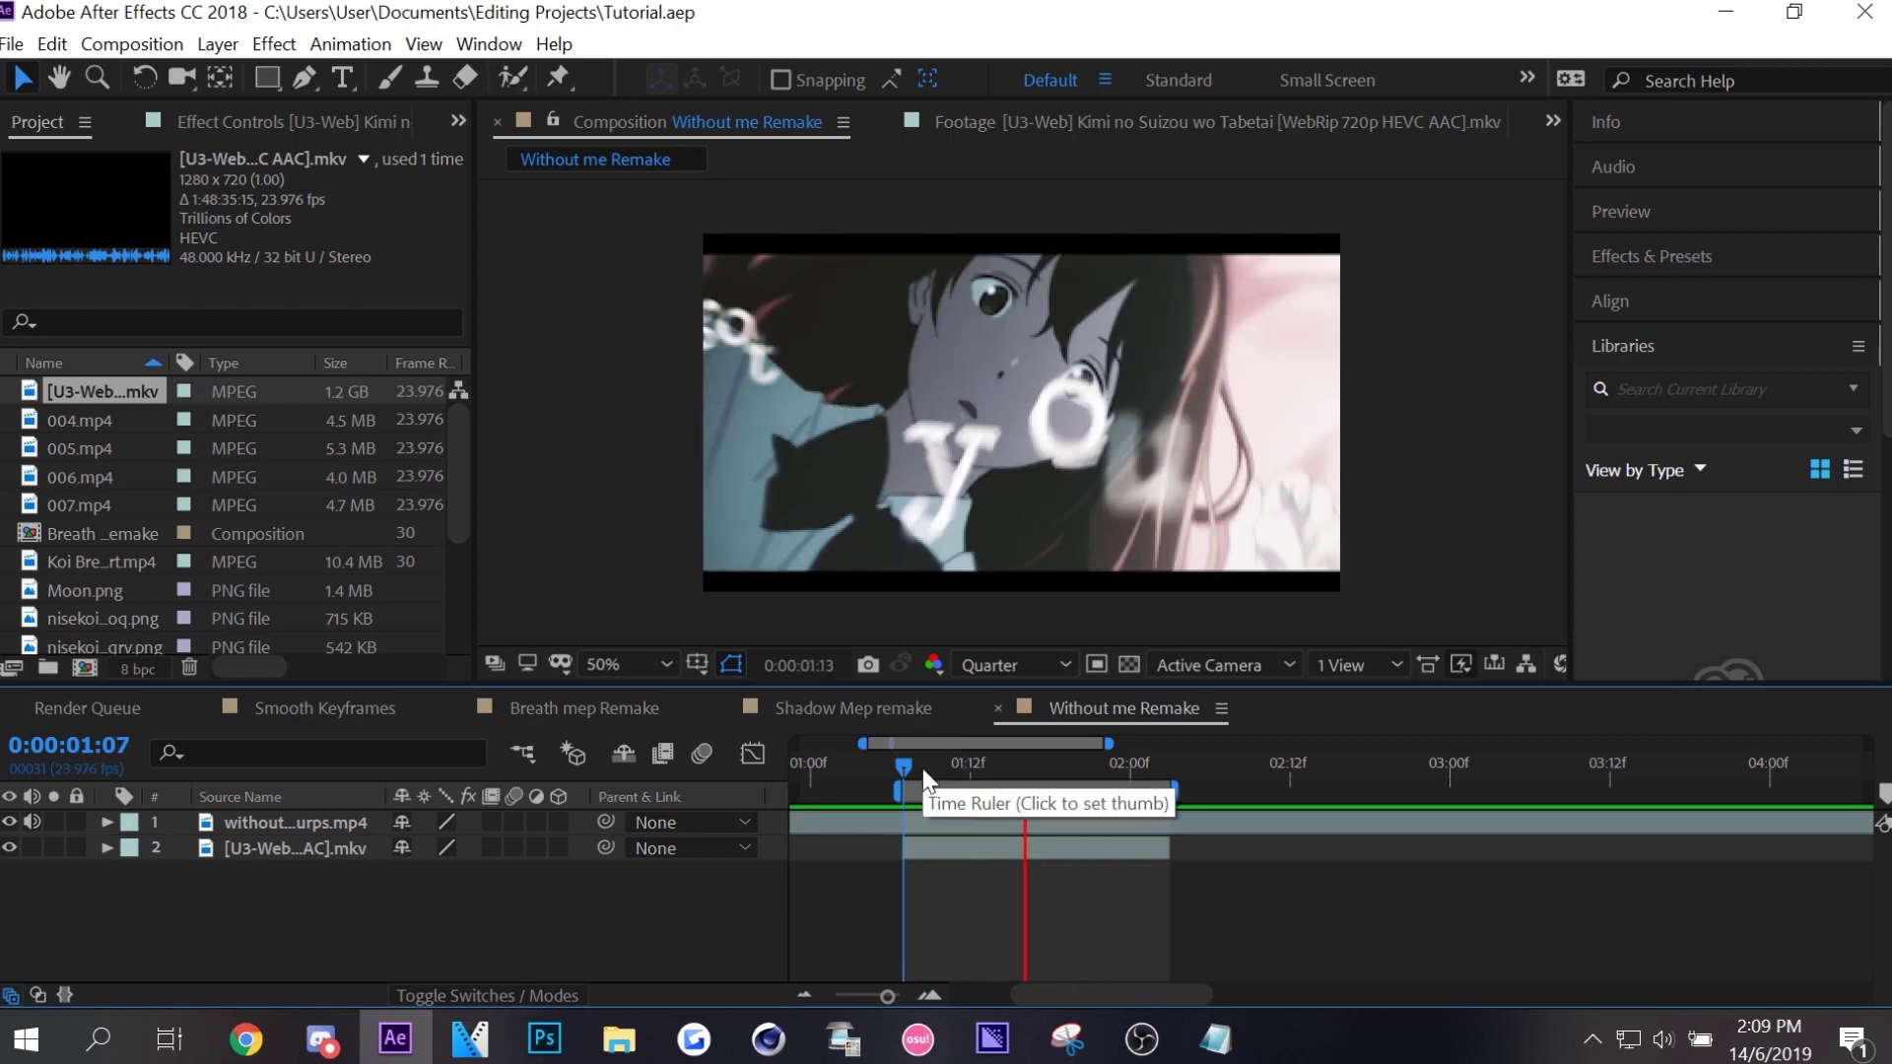
pyautogui.moveTo(907, 777); pyautogui.dragTo(996, 729)
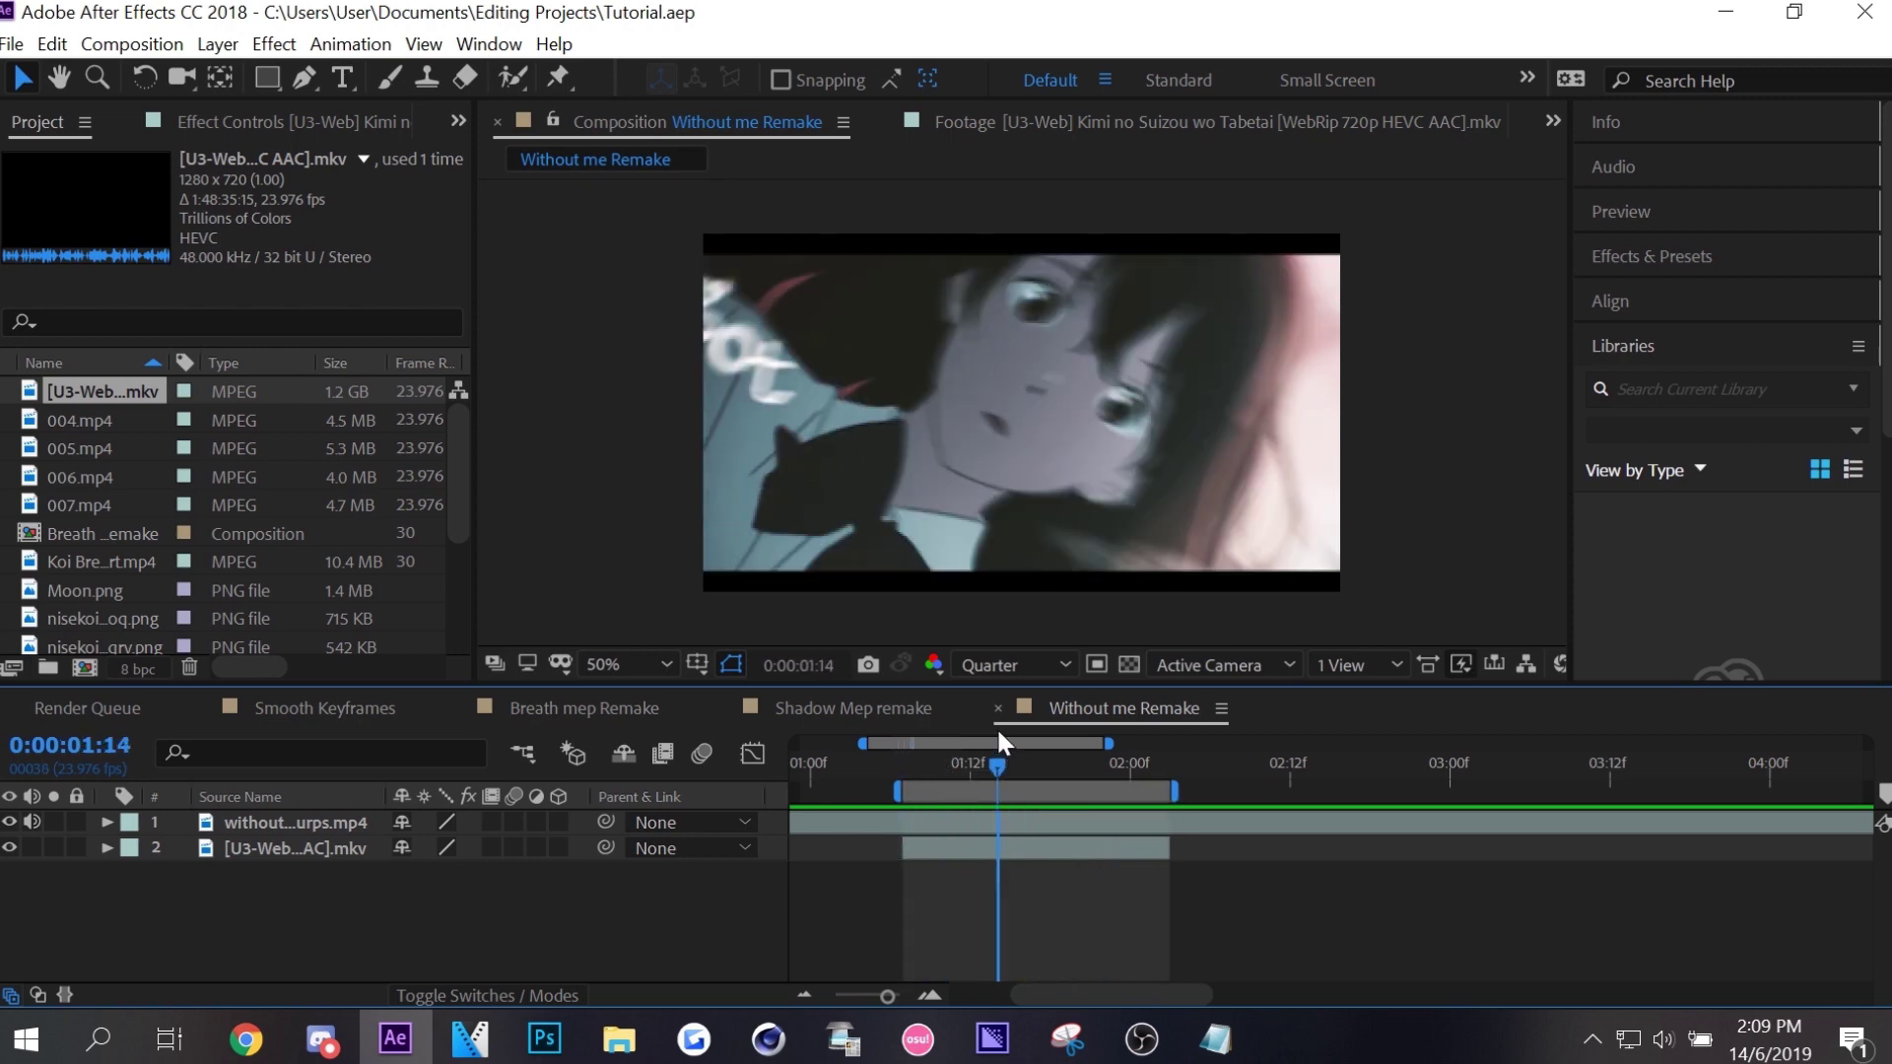
# Mute and hide the top clip, set the time to 1:07, and save.
pyautogui.click(30, 822)
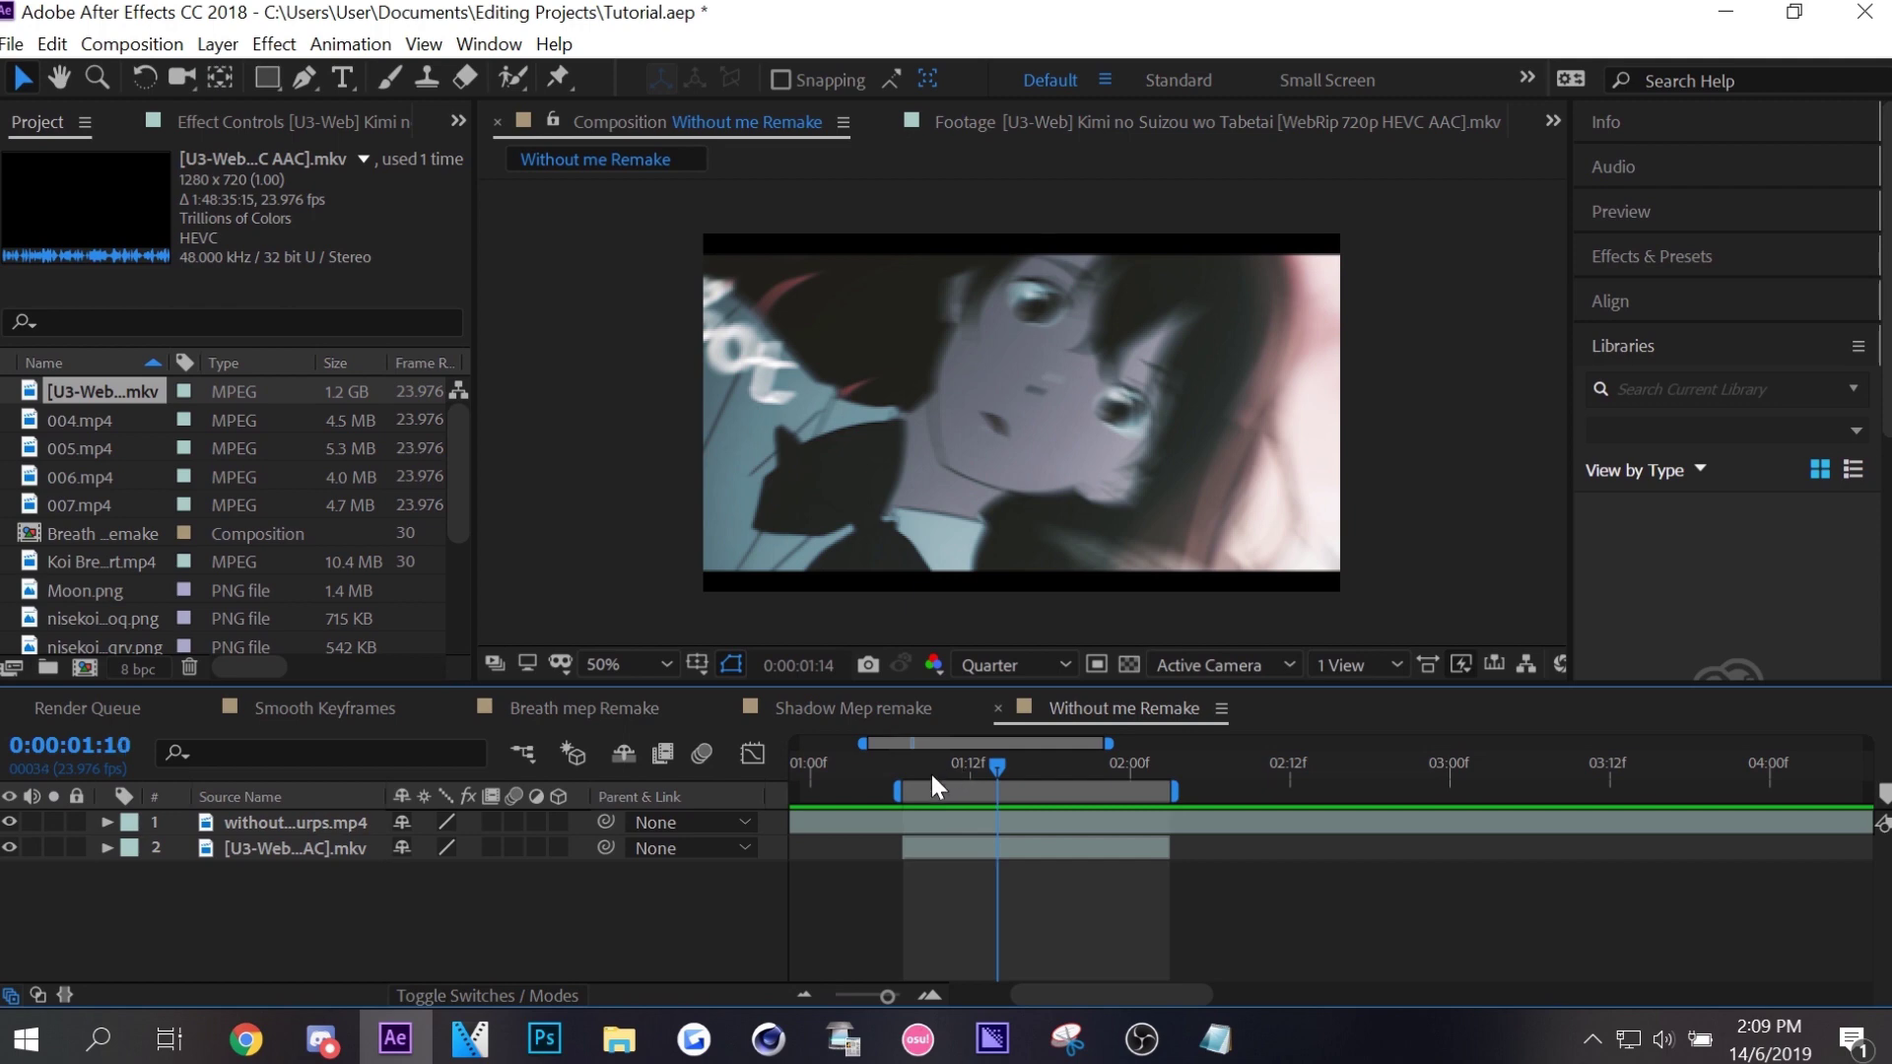
pyautogui.click(903, 769)
pyautogui.click(9, 821)
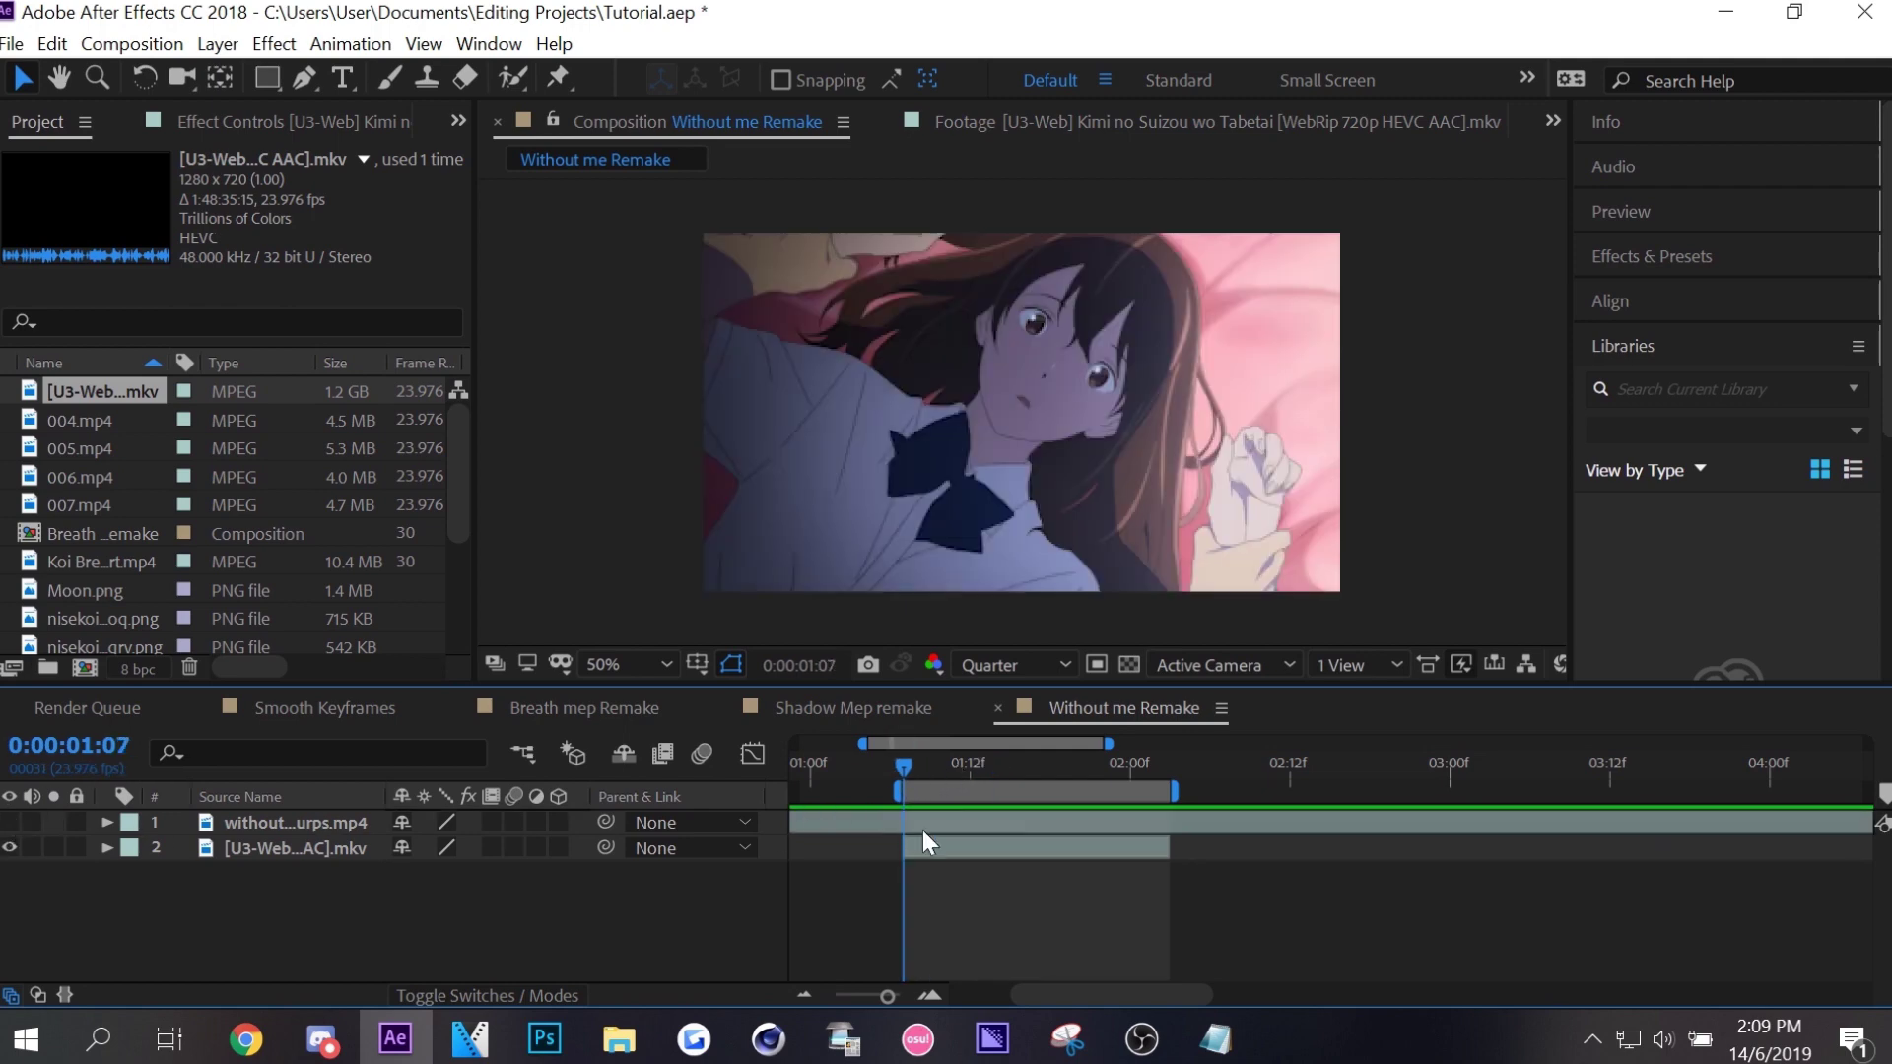
pyautogui.click(923, 828)
pyautogui.click(995, 892)
pyautogui.moveTo(901, 764); pyautogui.dragTo(891, 767)
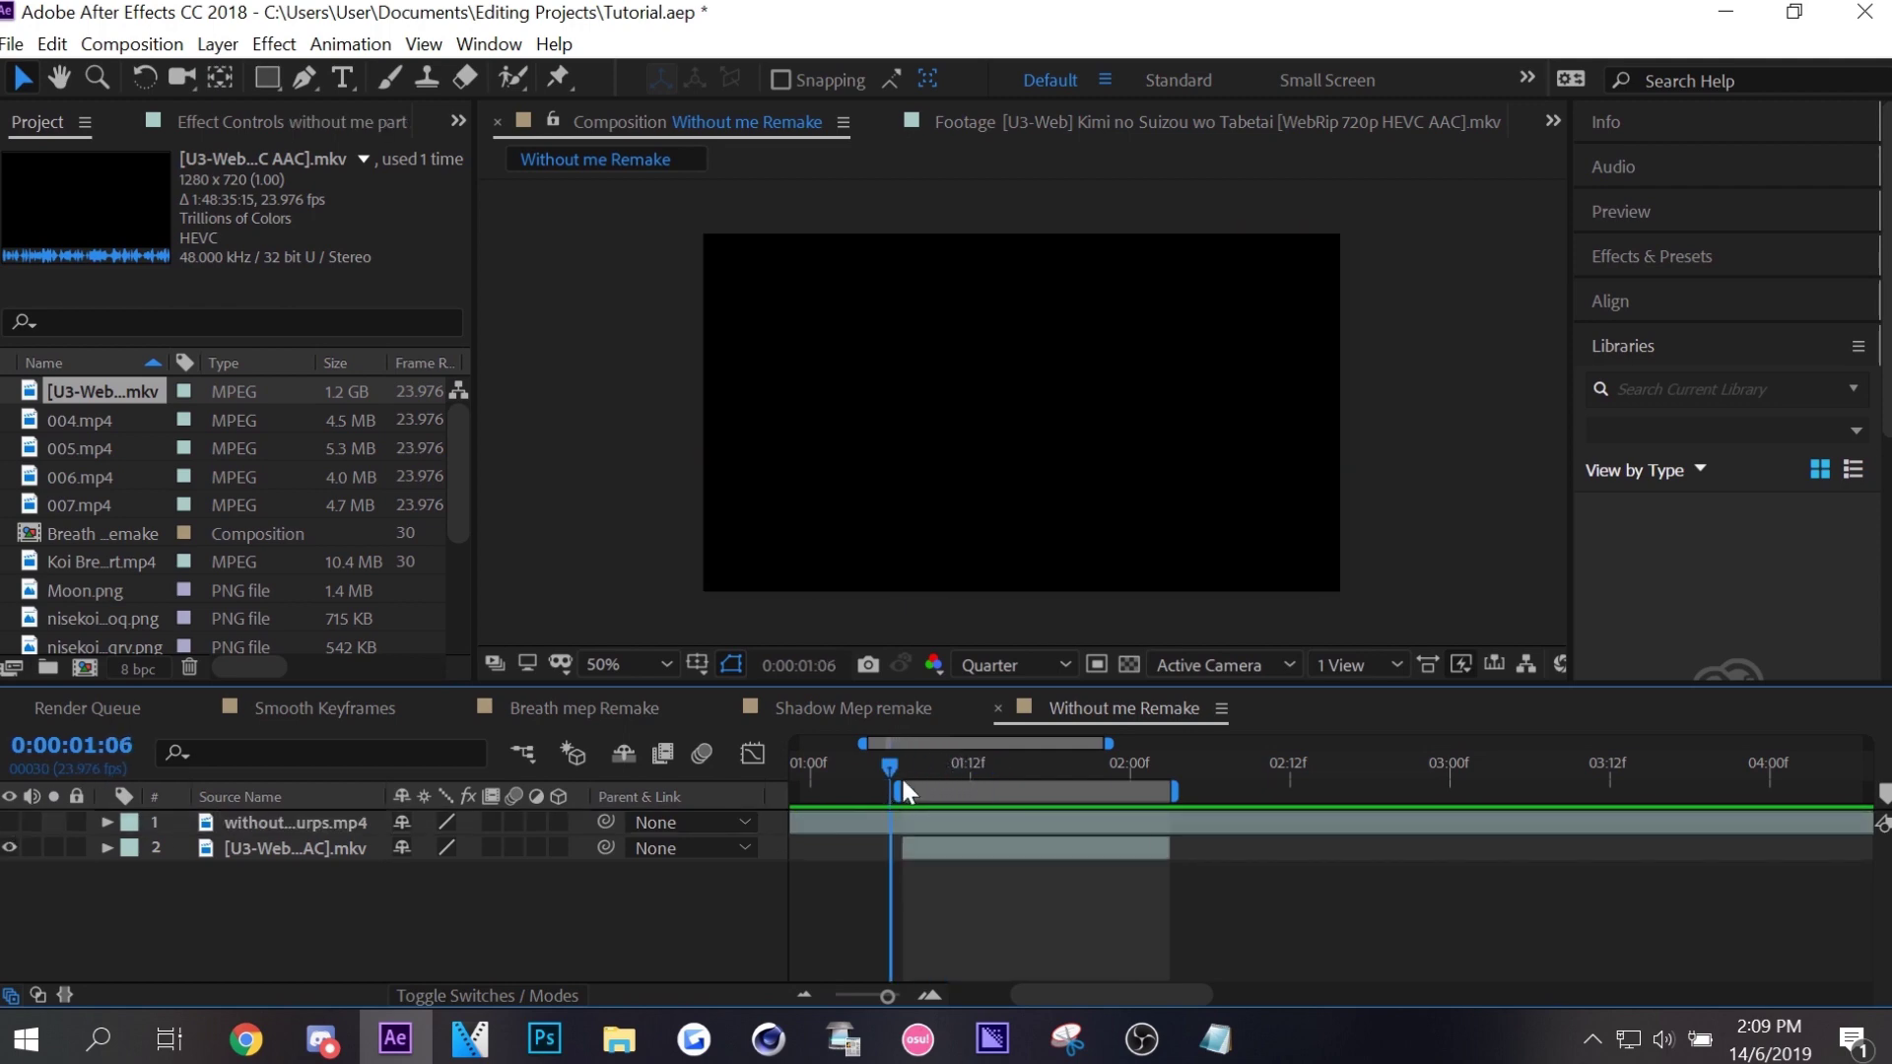
pyautogui.click(902, 778)
pyautogui.hotkey('ctrl', 's')
pyautogui.click(357, 845)
# Add a 'weeb' text layer and duplicate it into three copies.
pyautogui.rightClick(398, 932)
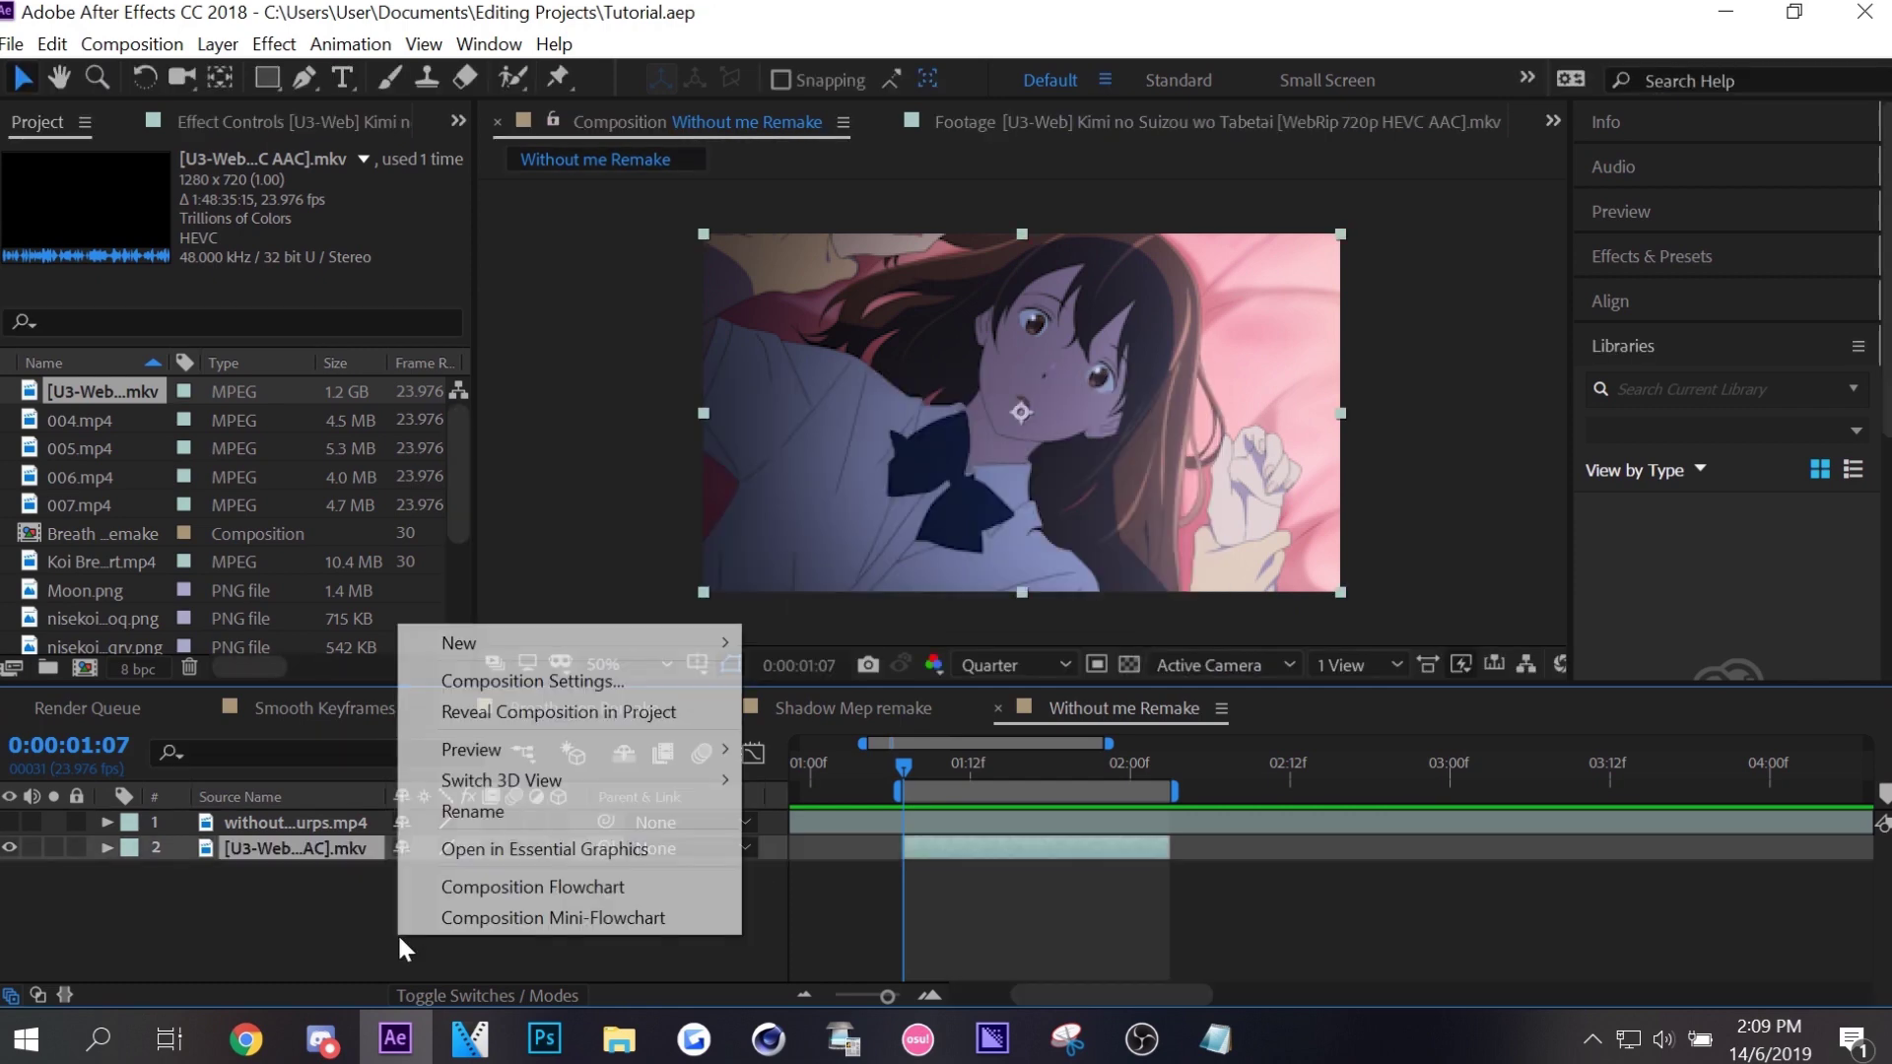
pyautogui.moveTo(725, 643)
pyautogui.click(806, 680)
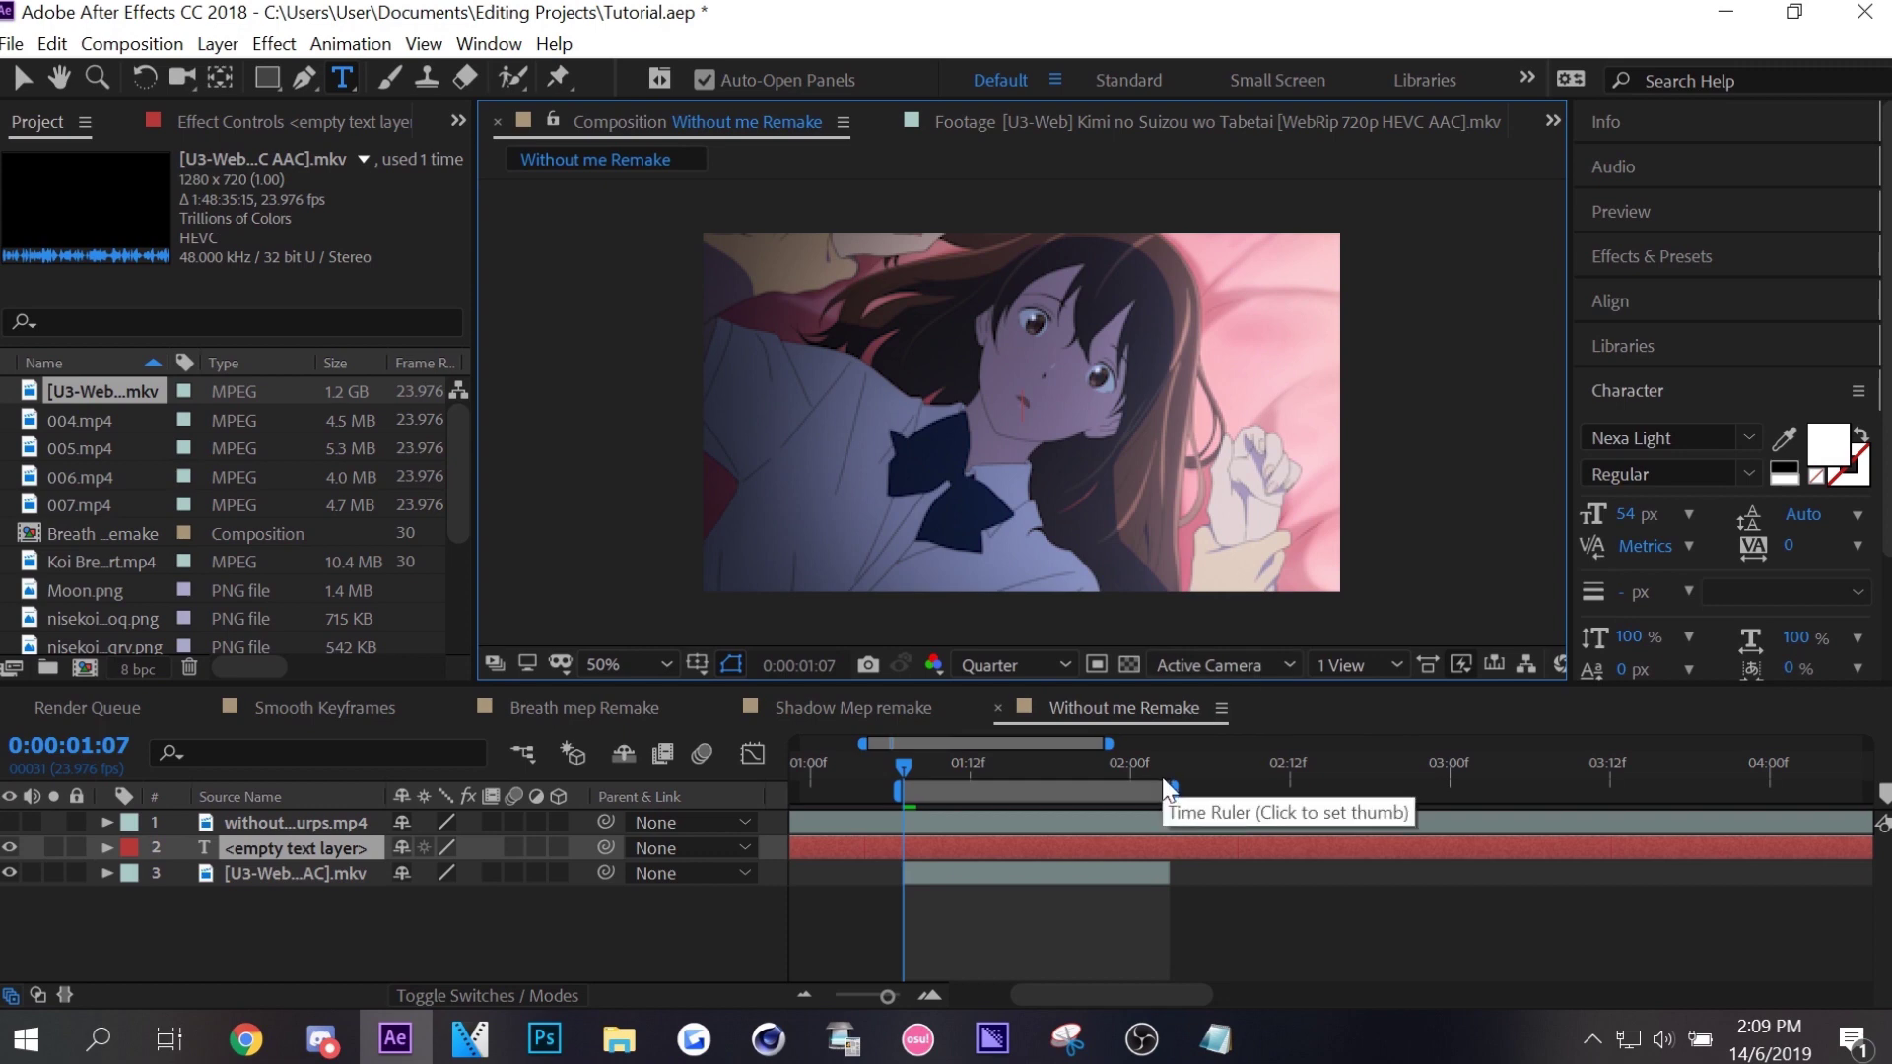
pyautogui.write('weeb')
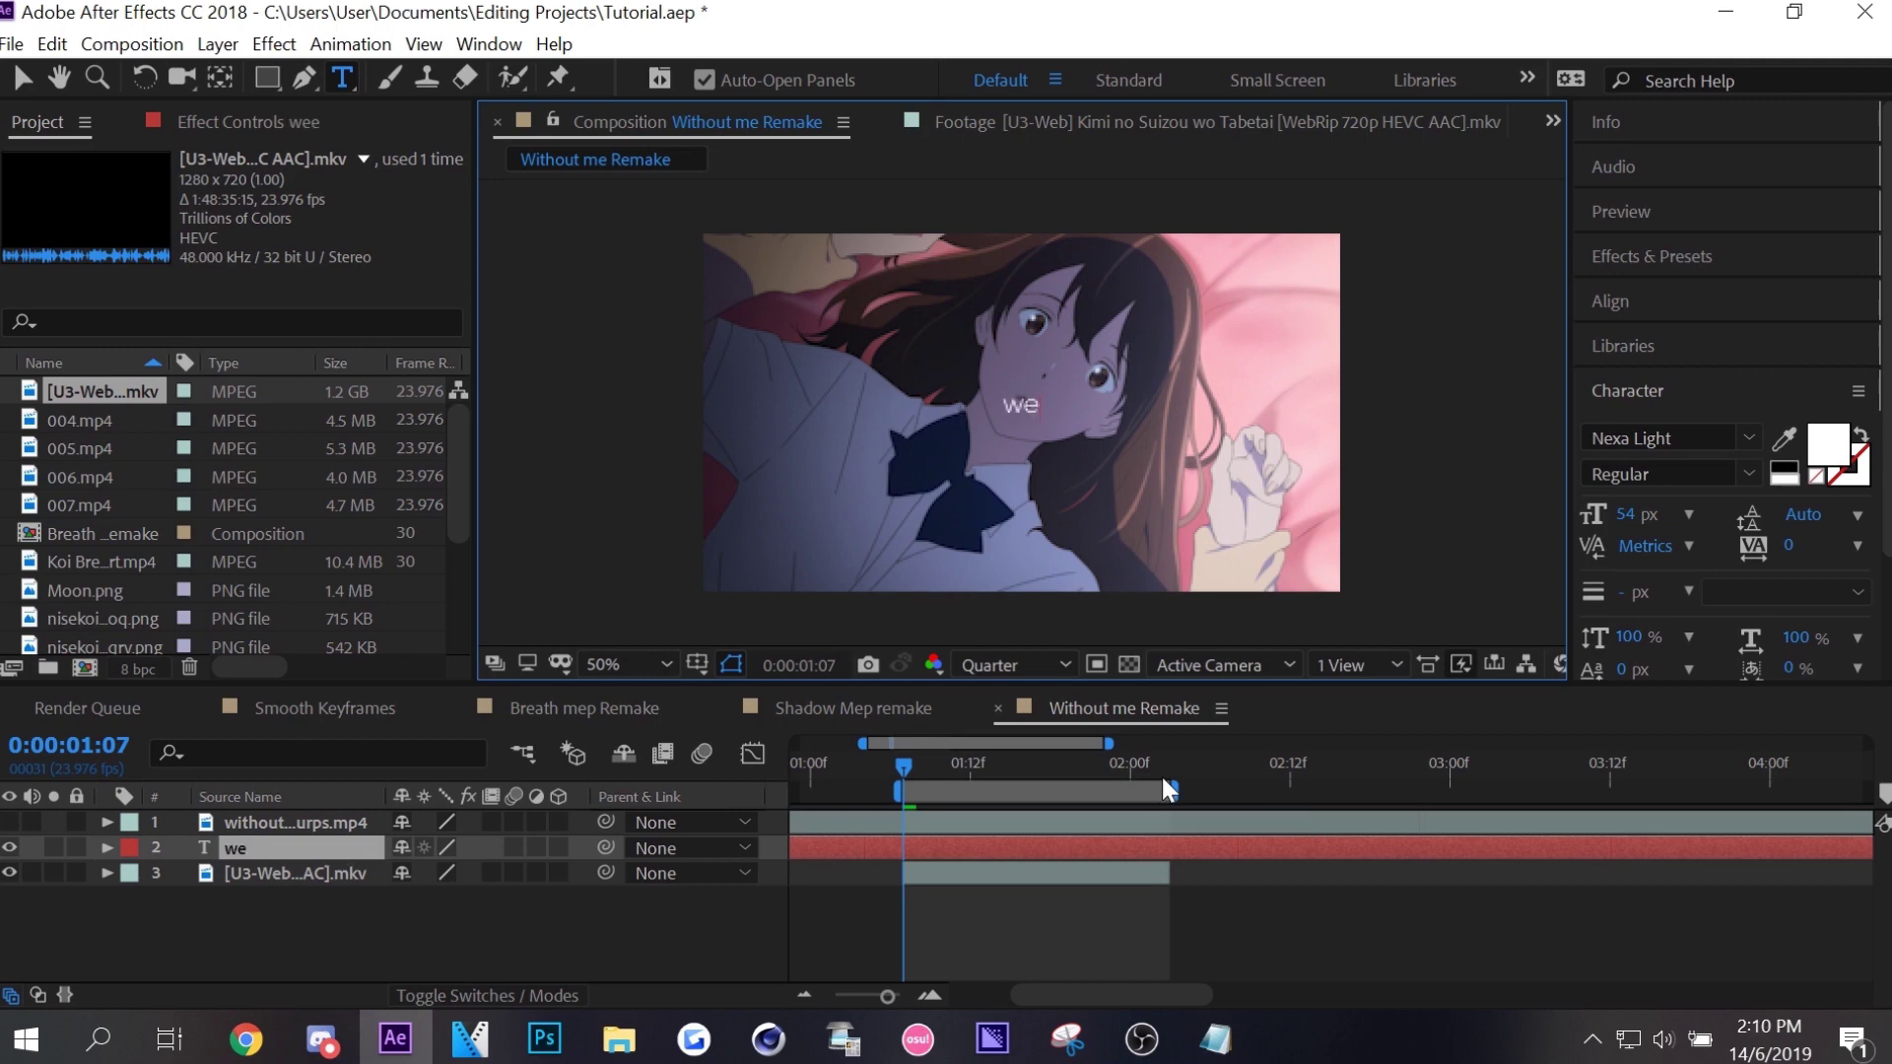
pyautogui.click(1080, 851)
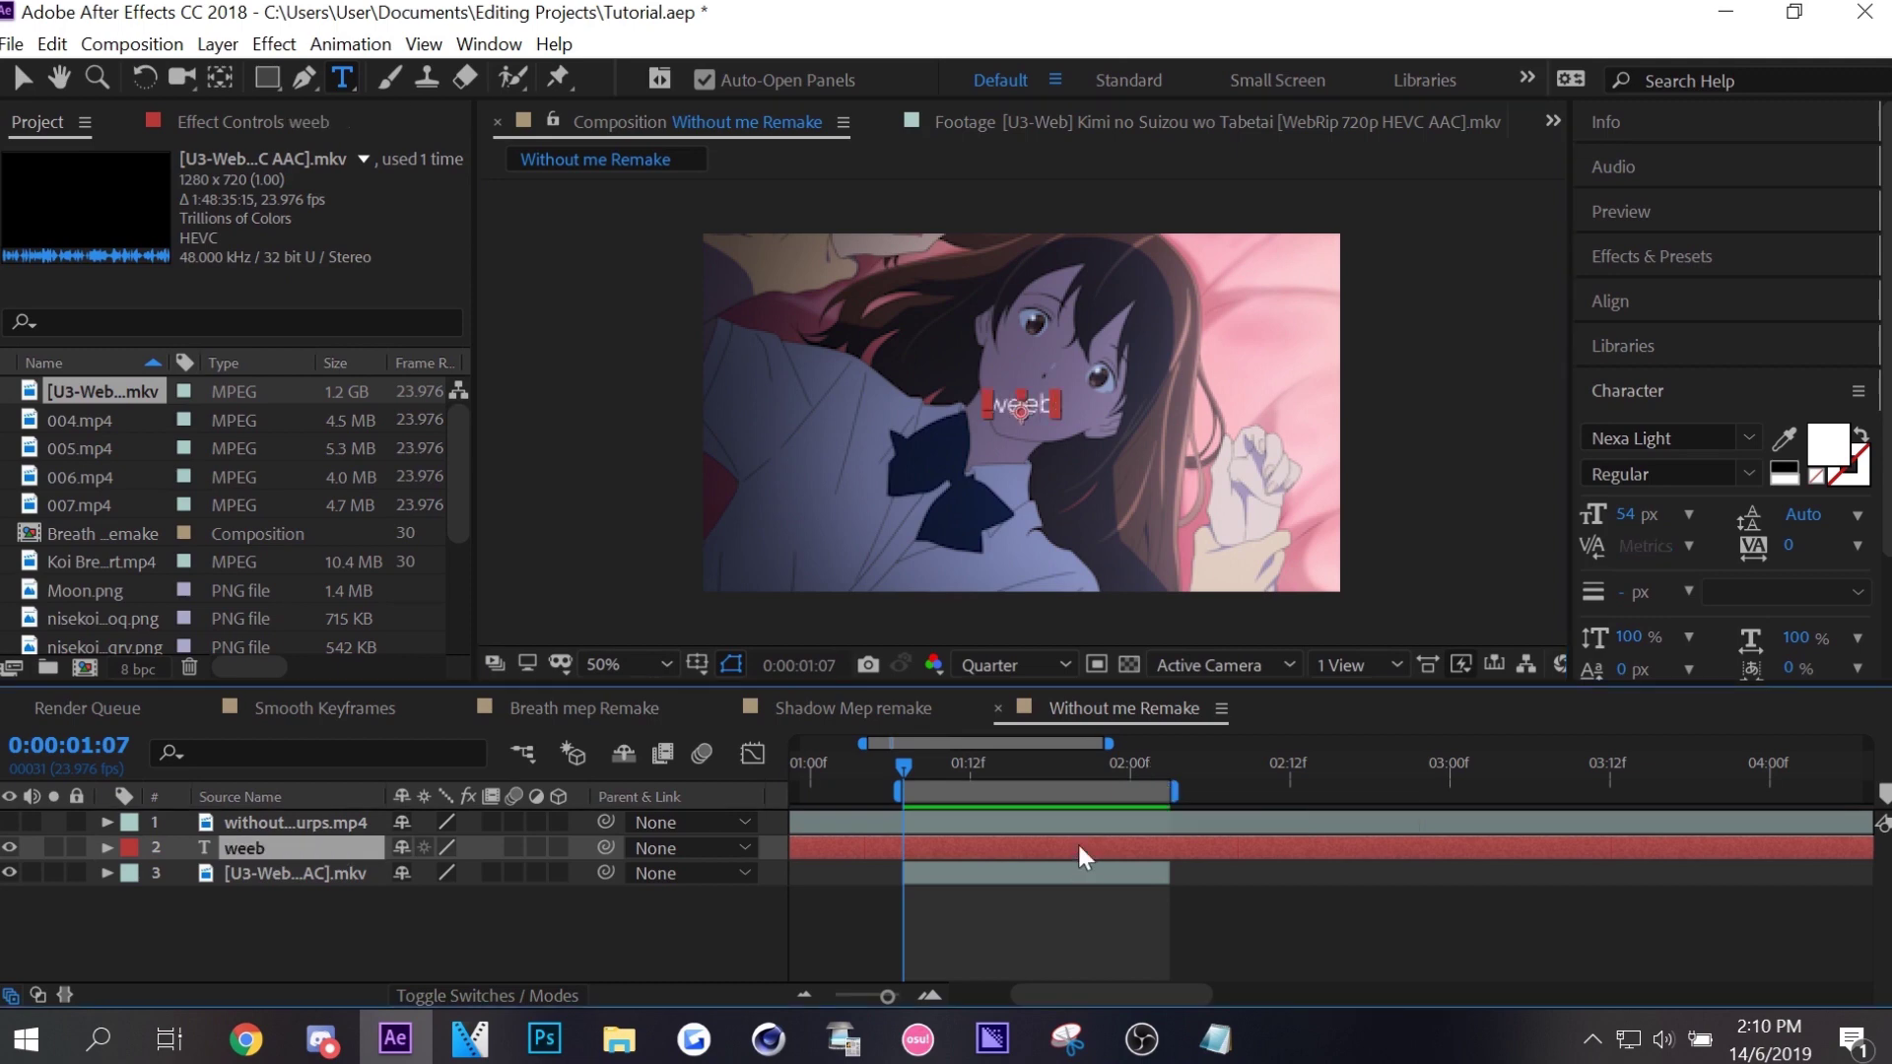
pyautogui.hotkey('ctrl', 'd')
pyautogui.hotkey('ctrl', 'd')
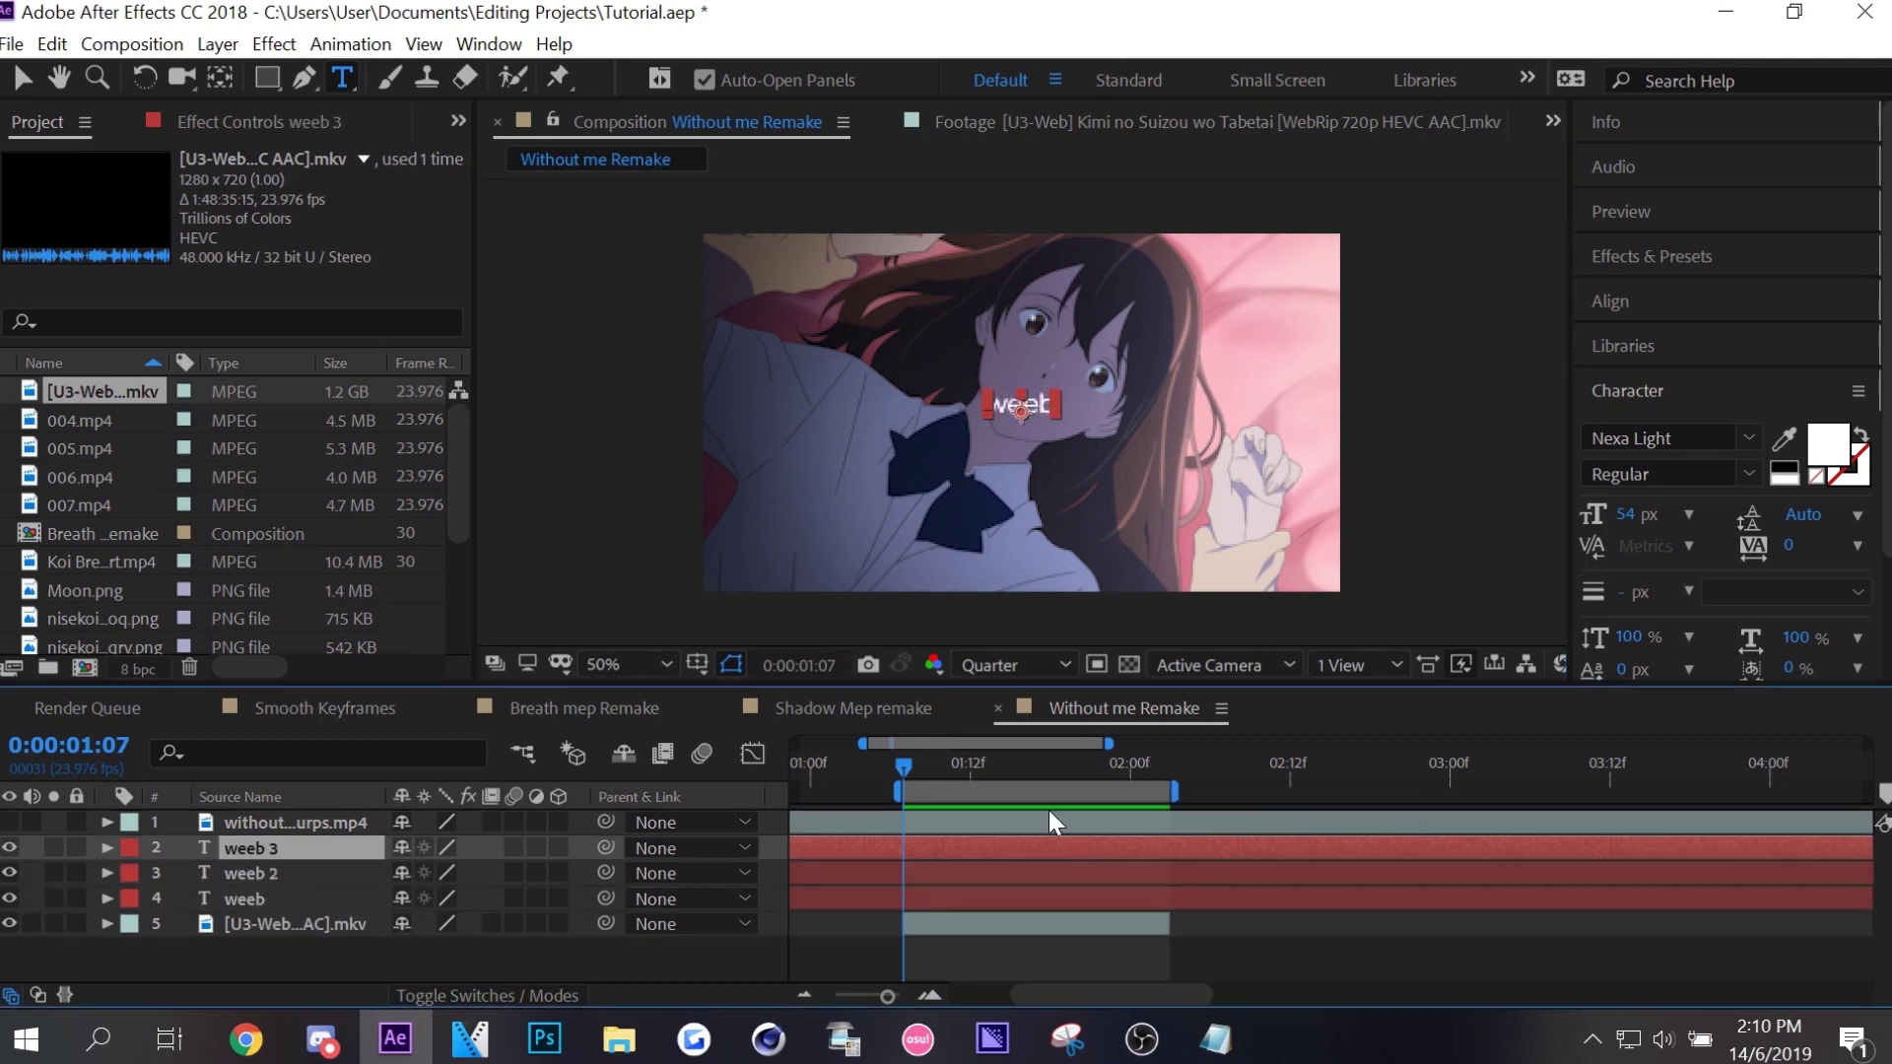
pyautogui.click(24, 79)
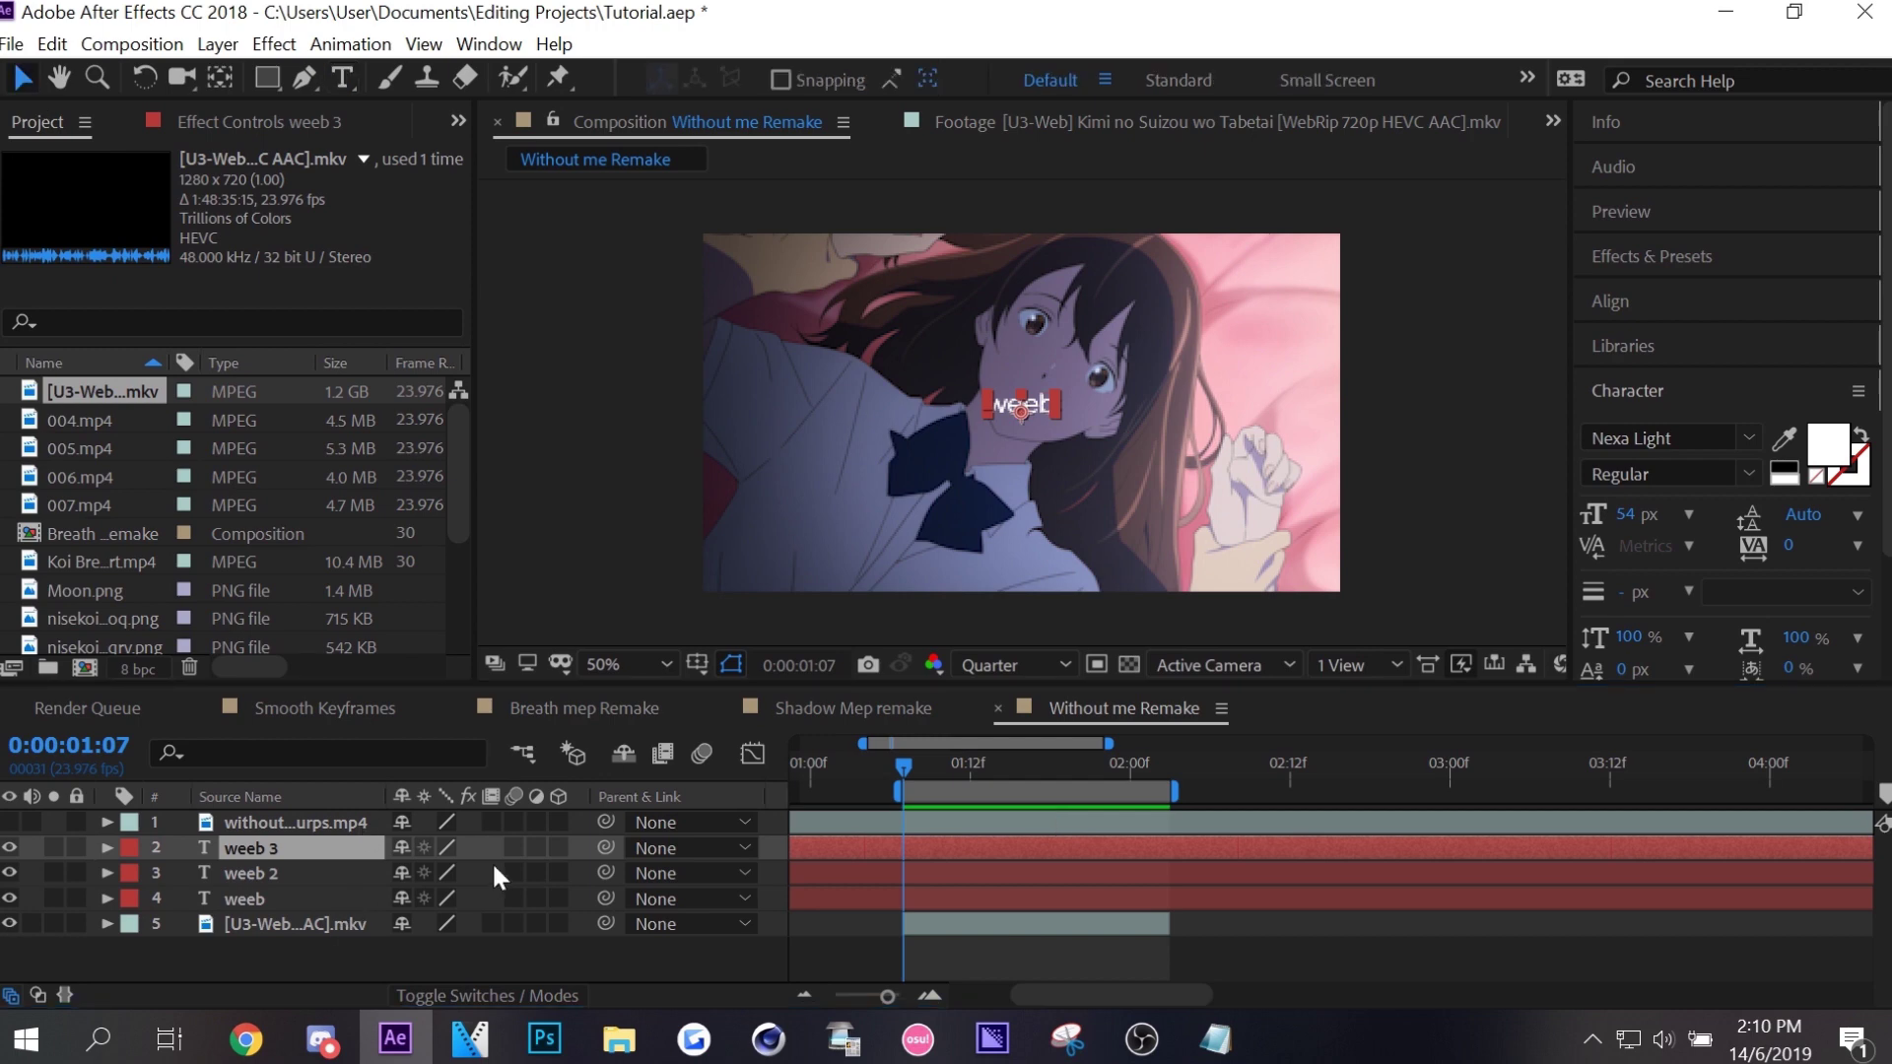
# Enable motion blur and 3D on the text and footage layers, pushing the footage back in Z.
pyautogui.moveTo(514, 848); pyautogui.dragTo(514, 923)
pyautogui.moveTo(557, 847); pyautogui.dragTo(558, 924)
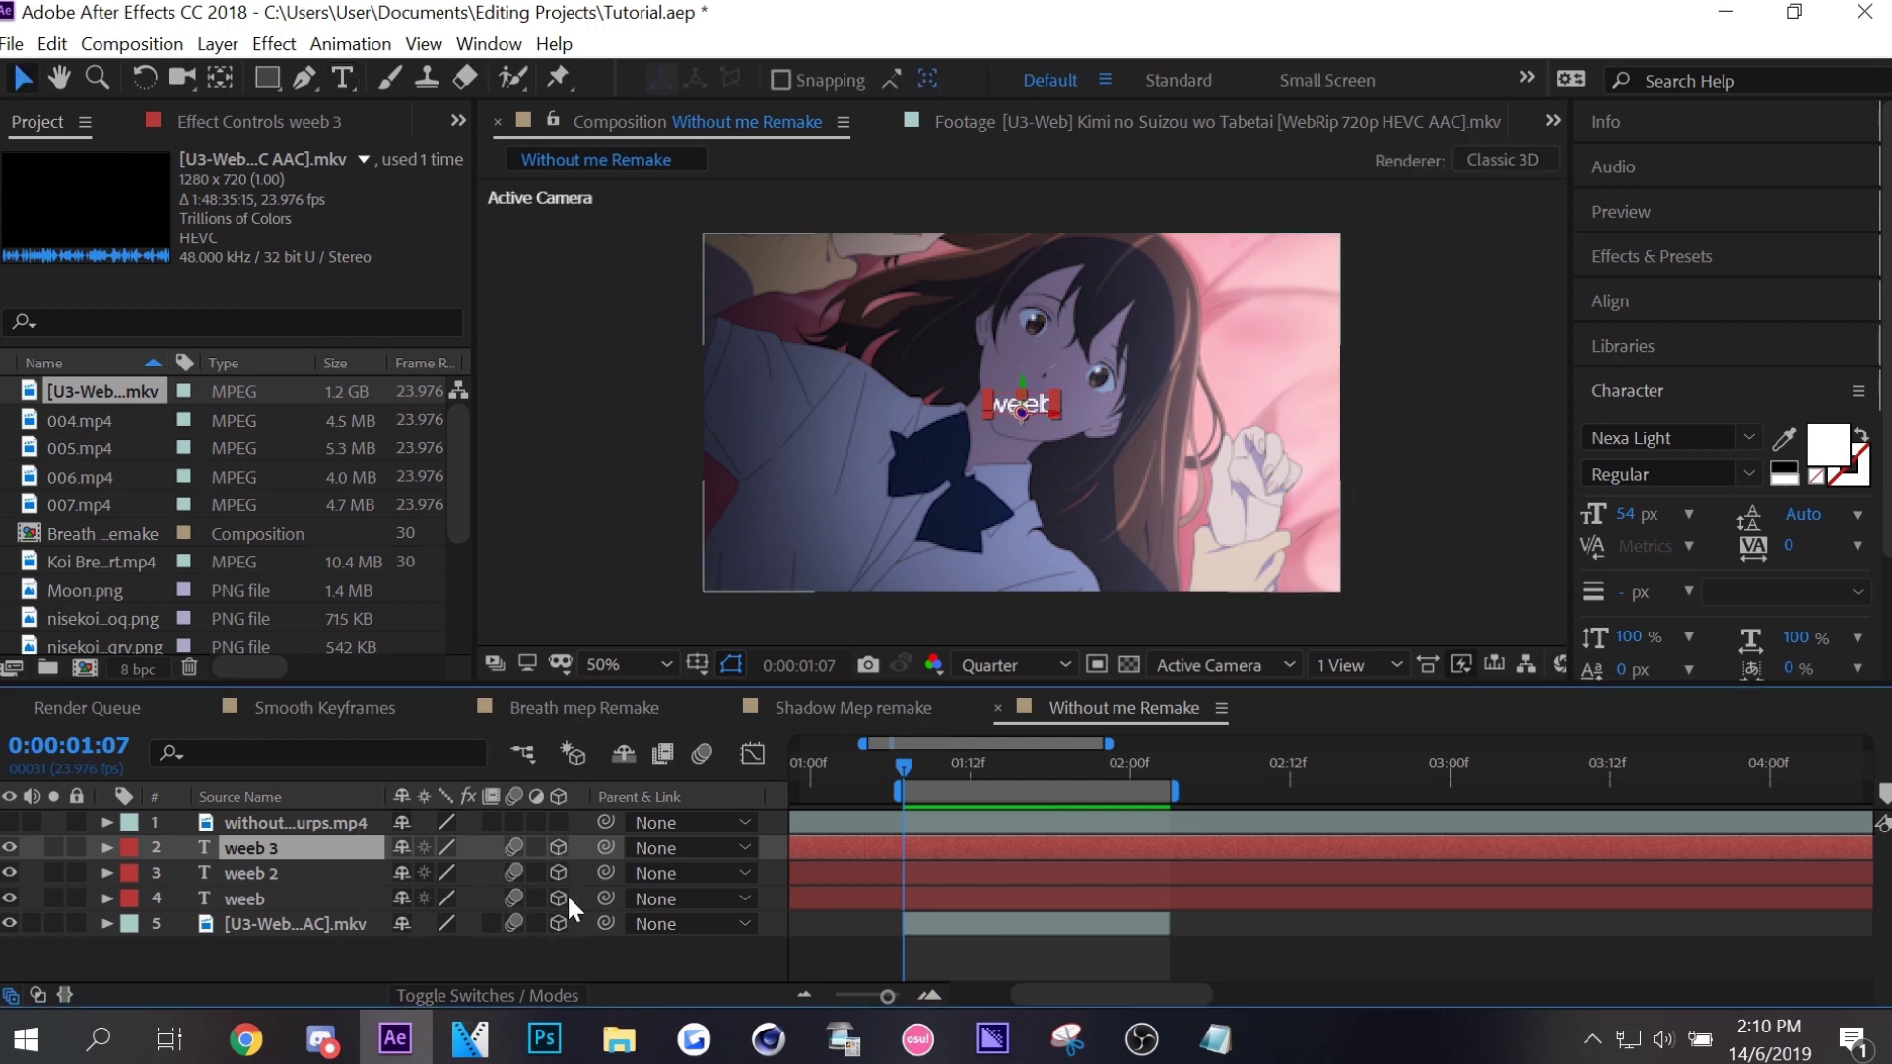
pyautogui.click(494, 960)
pyautogui.click(968, 436)
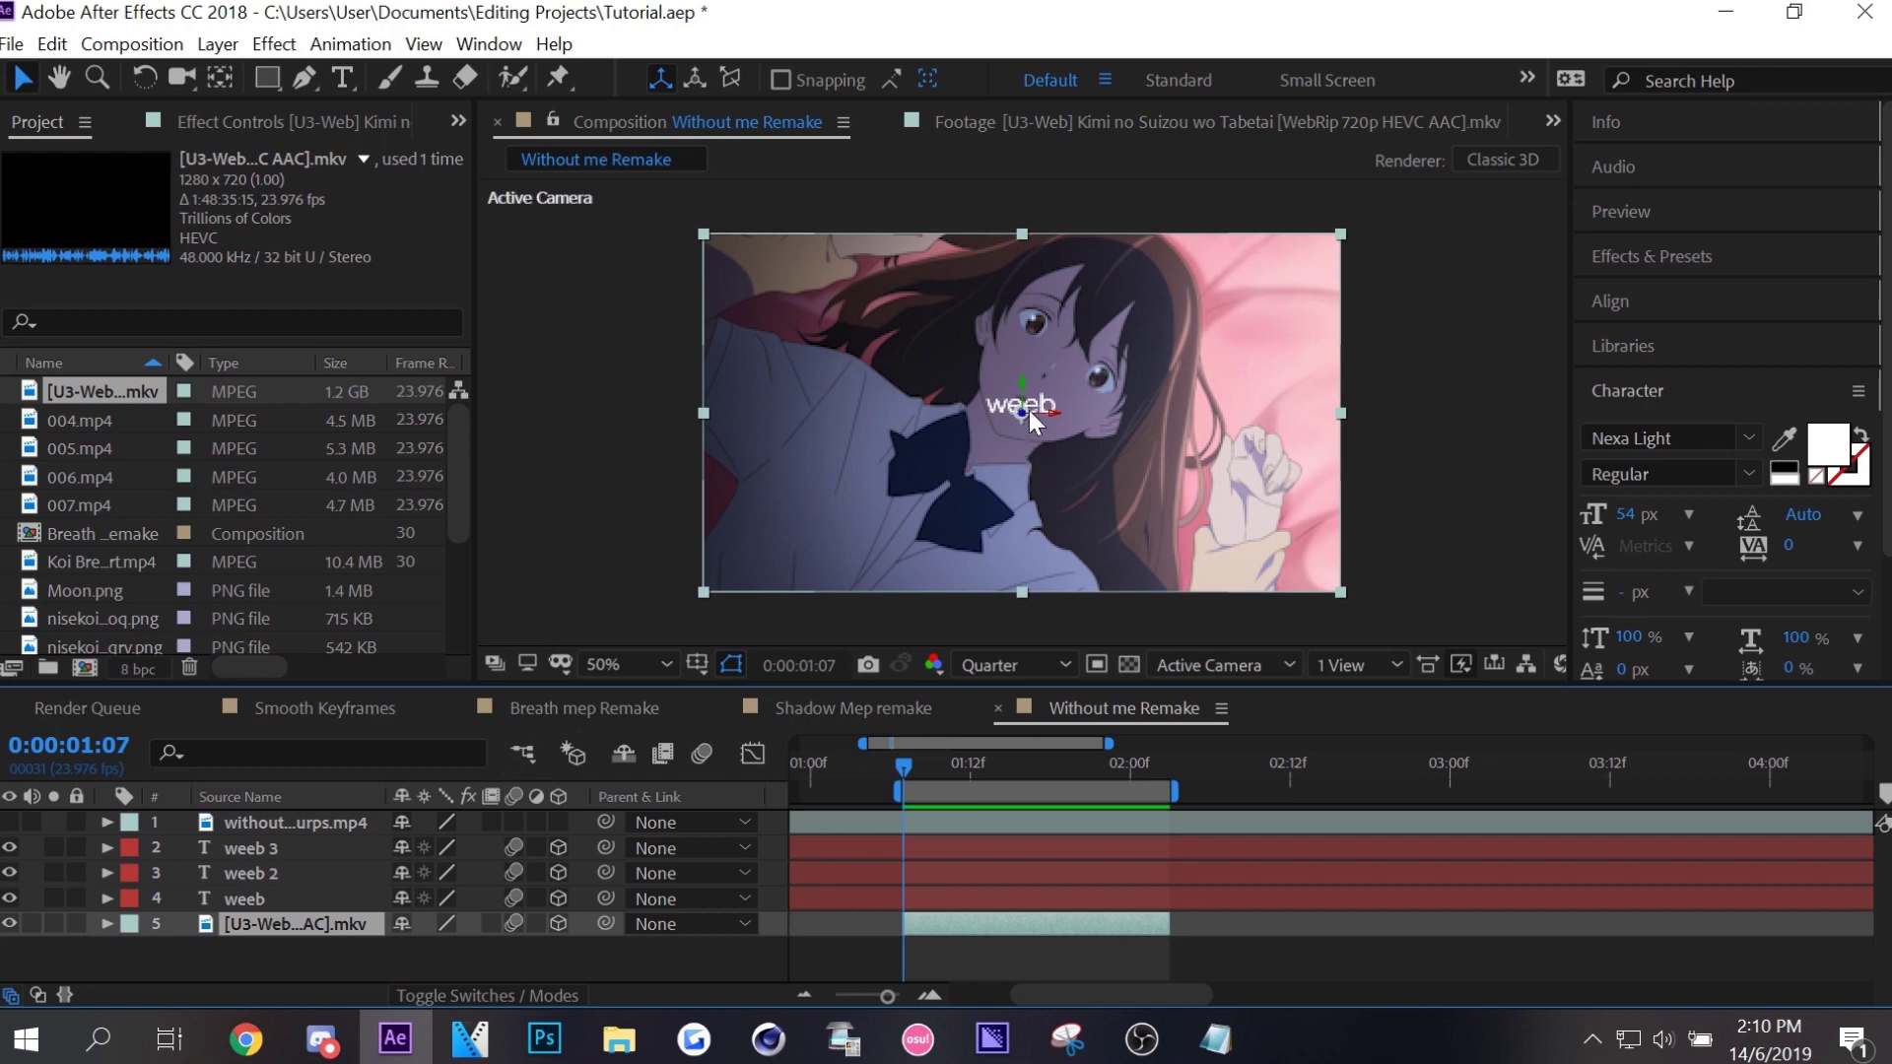
pyautogui.moveTo(1029, 410)
pyautogui.mouseDown()
pyautogui.moveTo(729, 702)
pyautogui.moveTo(994, 494)
pyautogui.mouseUp()
pyautogui.press('s')
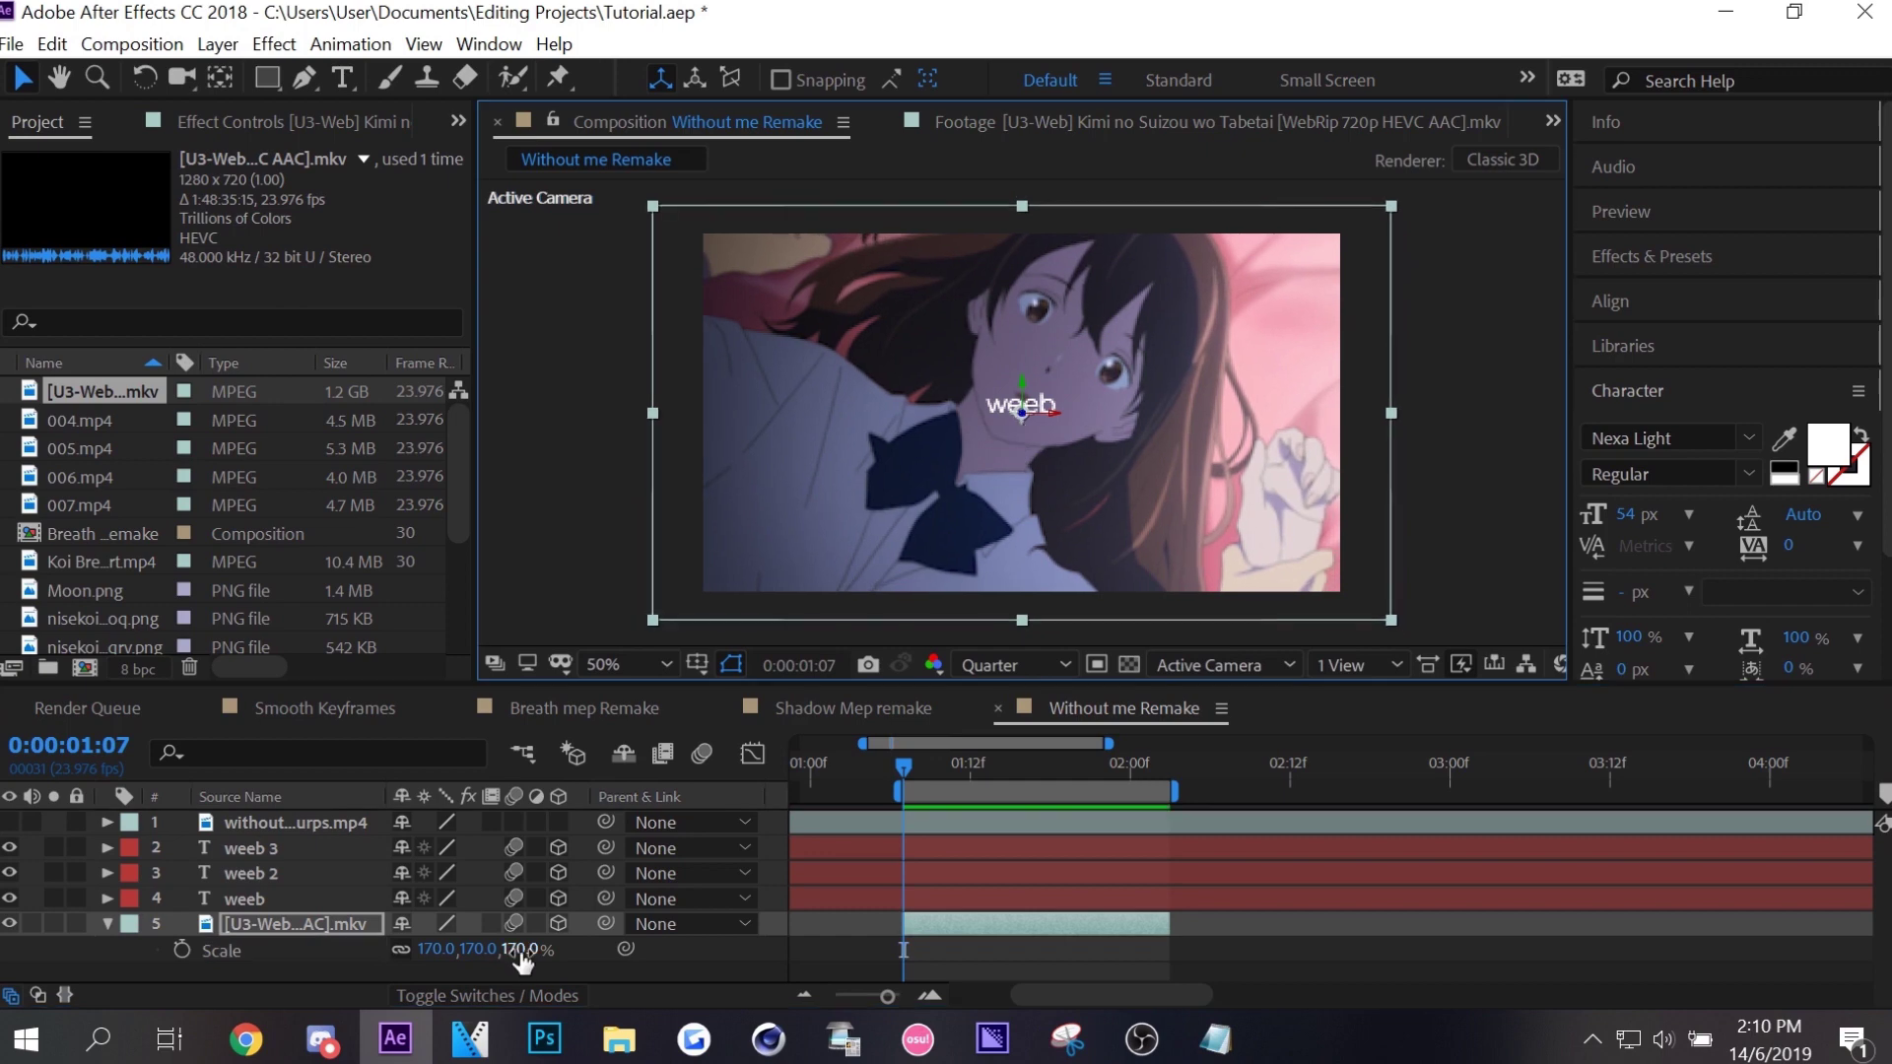
# Scale the footage to 177% and move the first weeb up-left with a 20° Z tilt.
pyautogui.moveTo(513, 949); pyautogui.dragTo(527, 949)
pyautogui.click(299, 898)
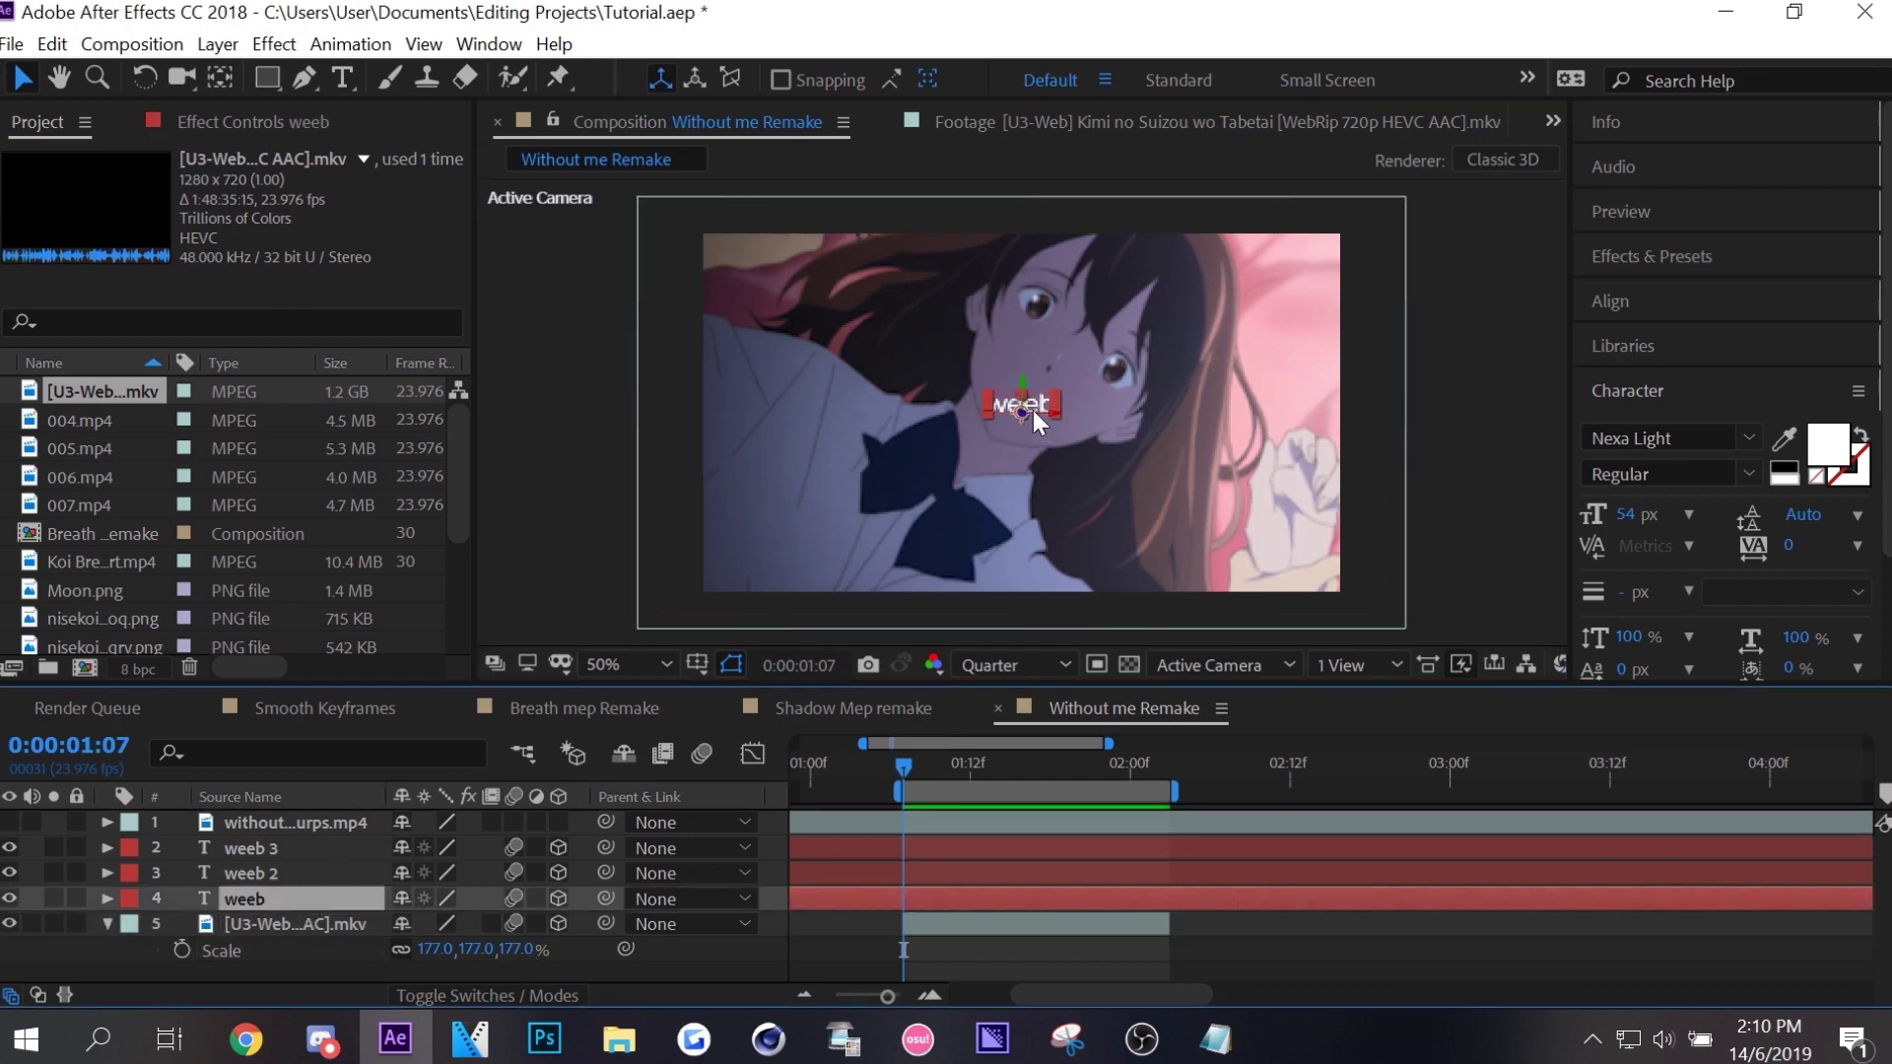
pyautogui.click(1021, 415)
pyautogui.moveTo(1021, 416); pyautogui.dragTo(896, 364)
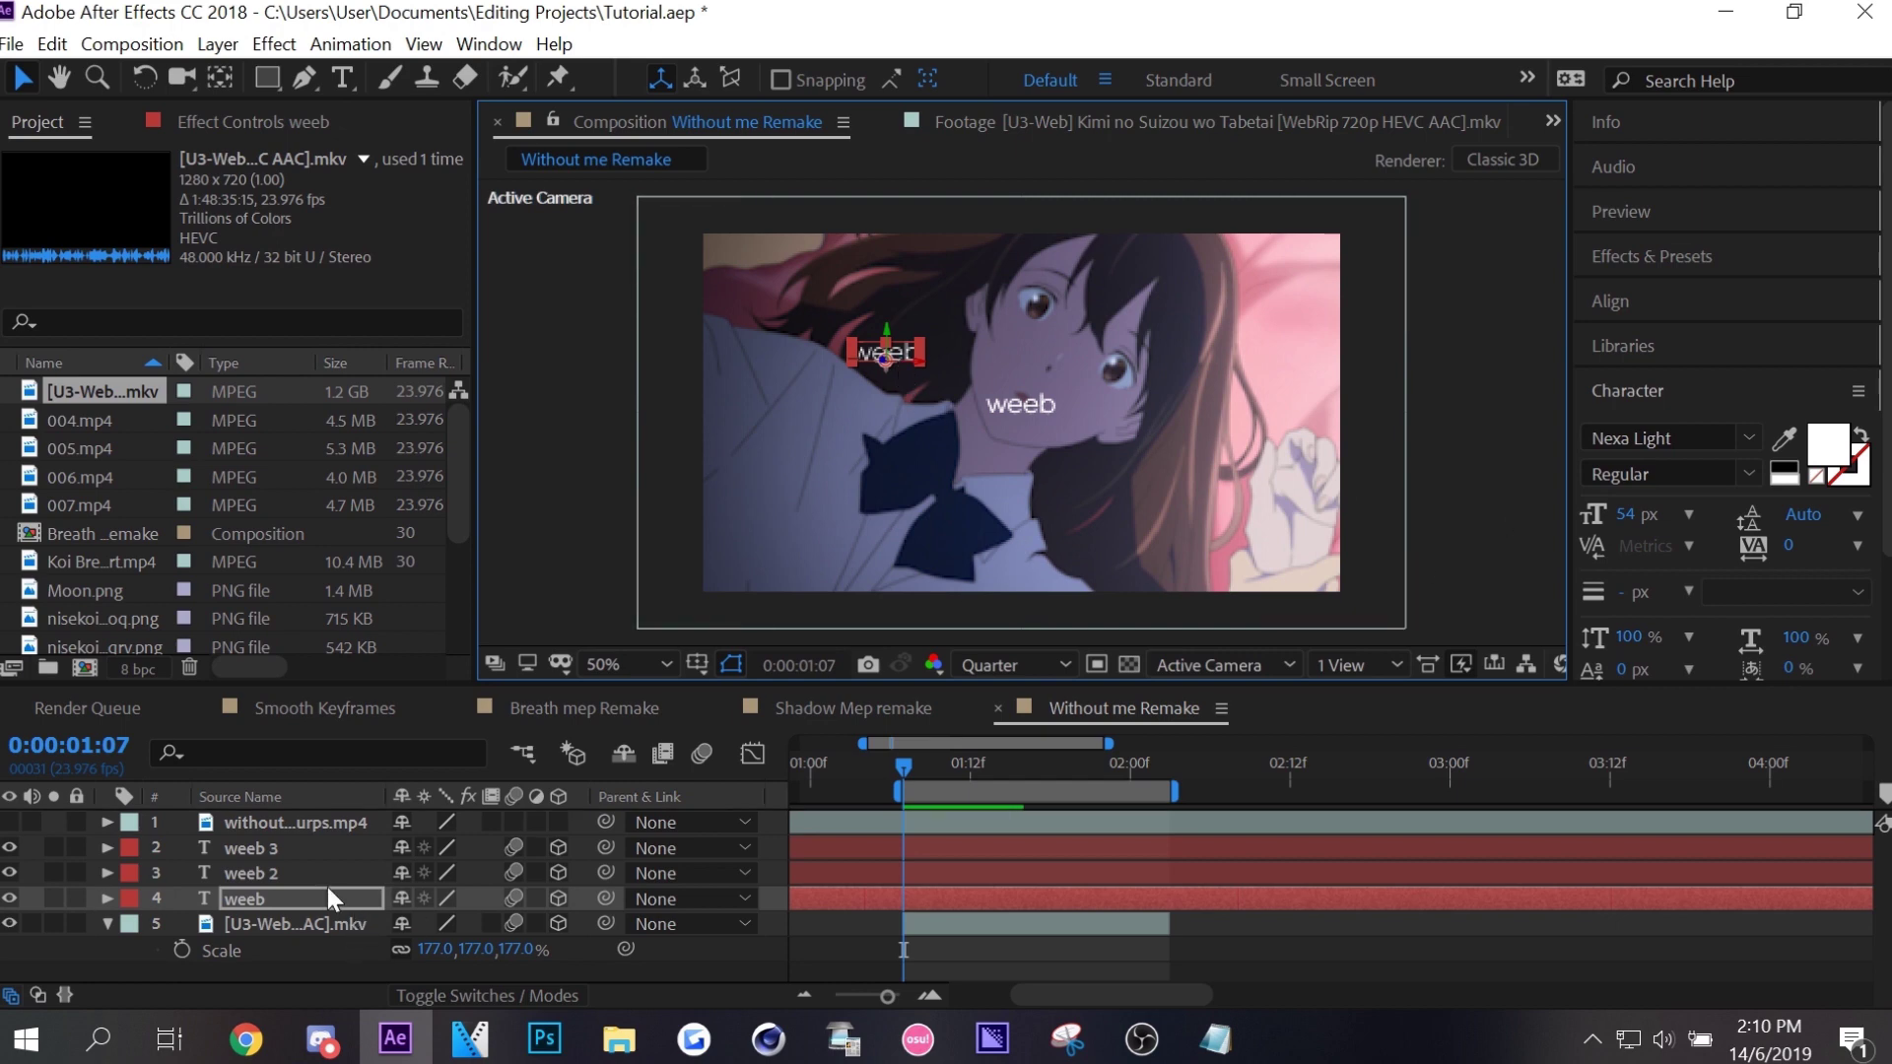
pyautogui.press('r')
pyautogui.moveTo(434, 976); pyautogui.dragTo(447, 978)
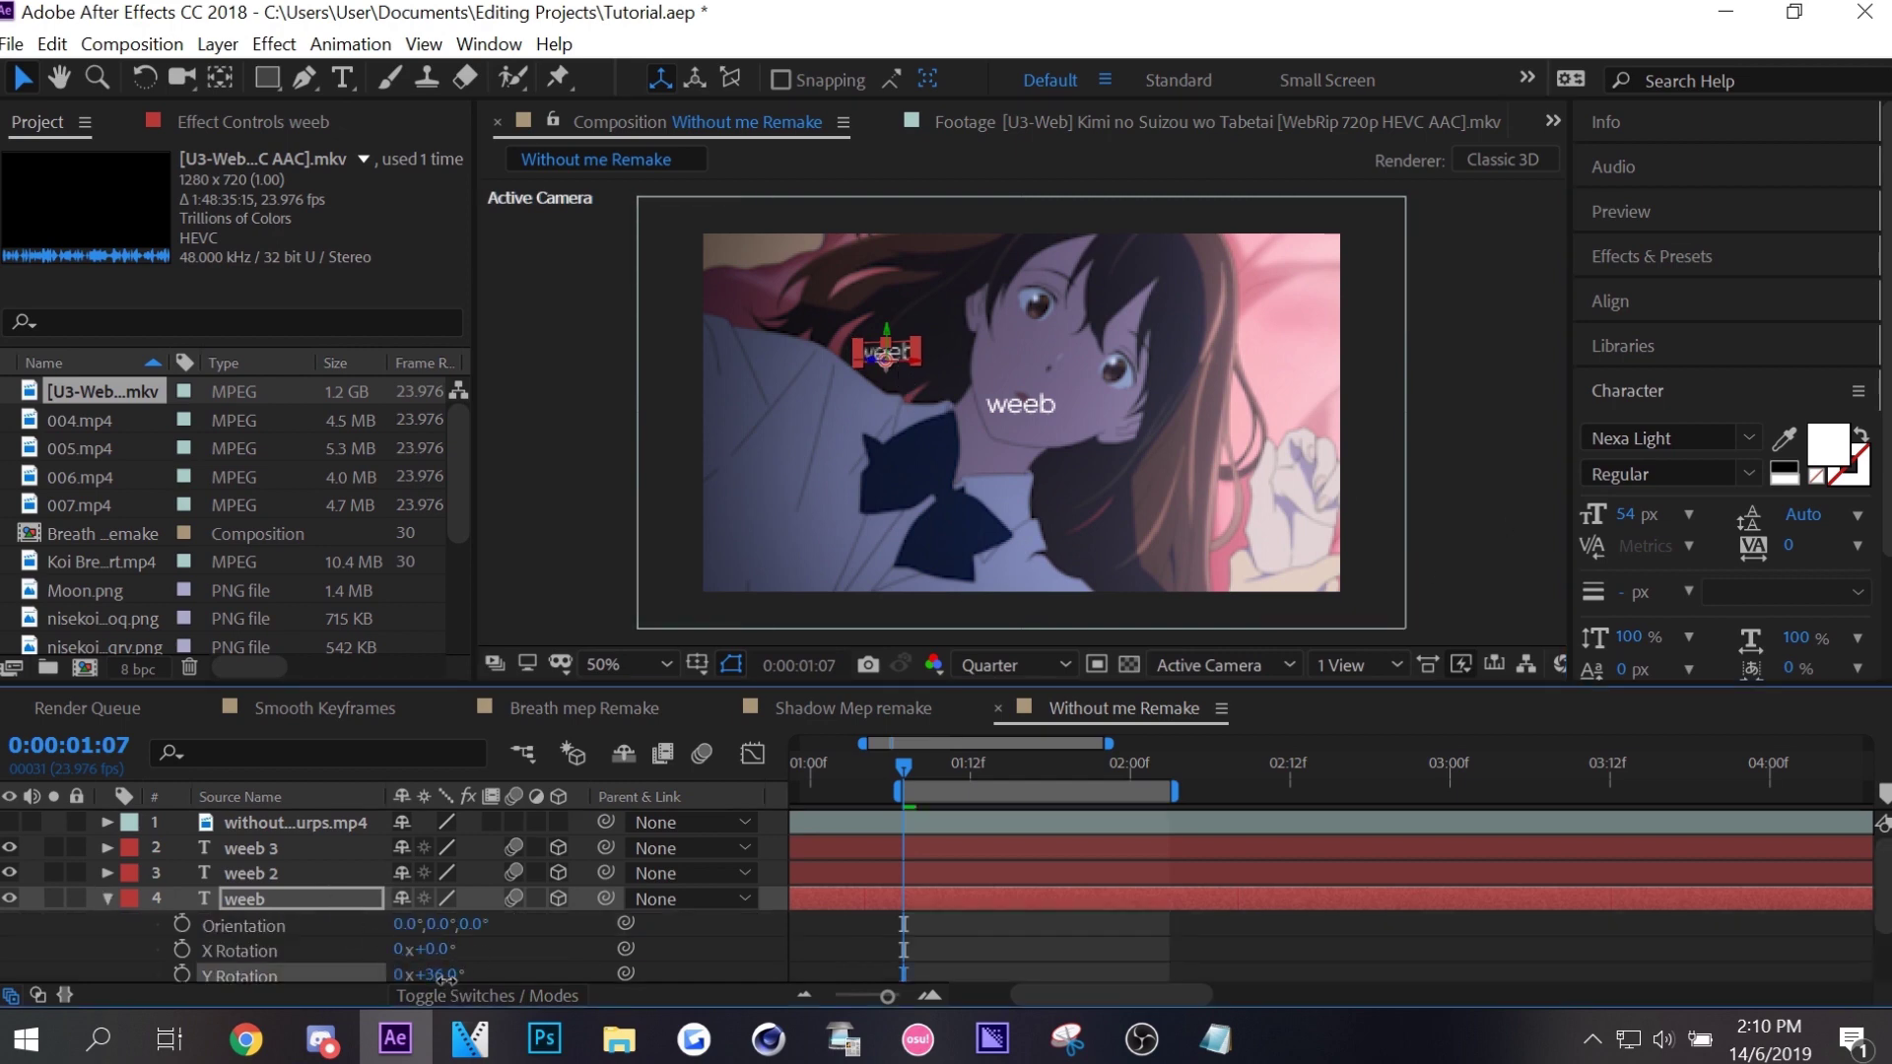
pyautogui.hotkey('ctrl', 'z')
pyautogui.scroll(-2, 443, 946)
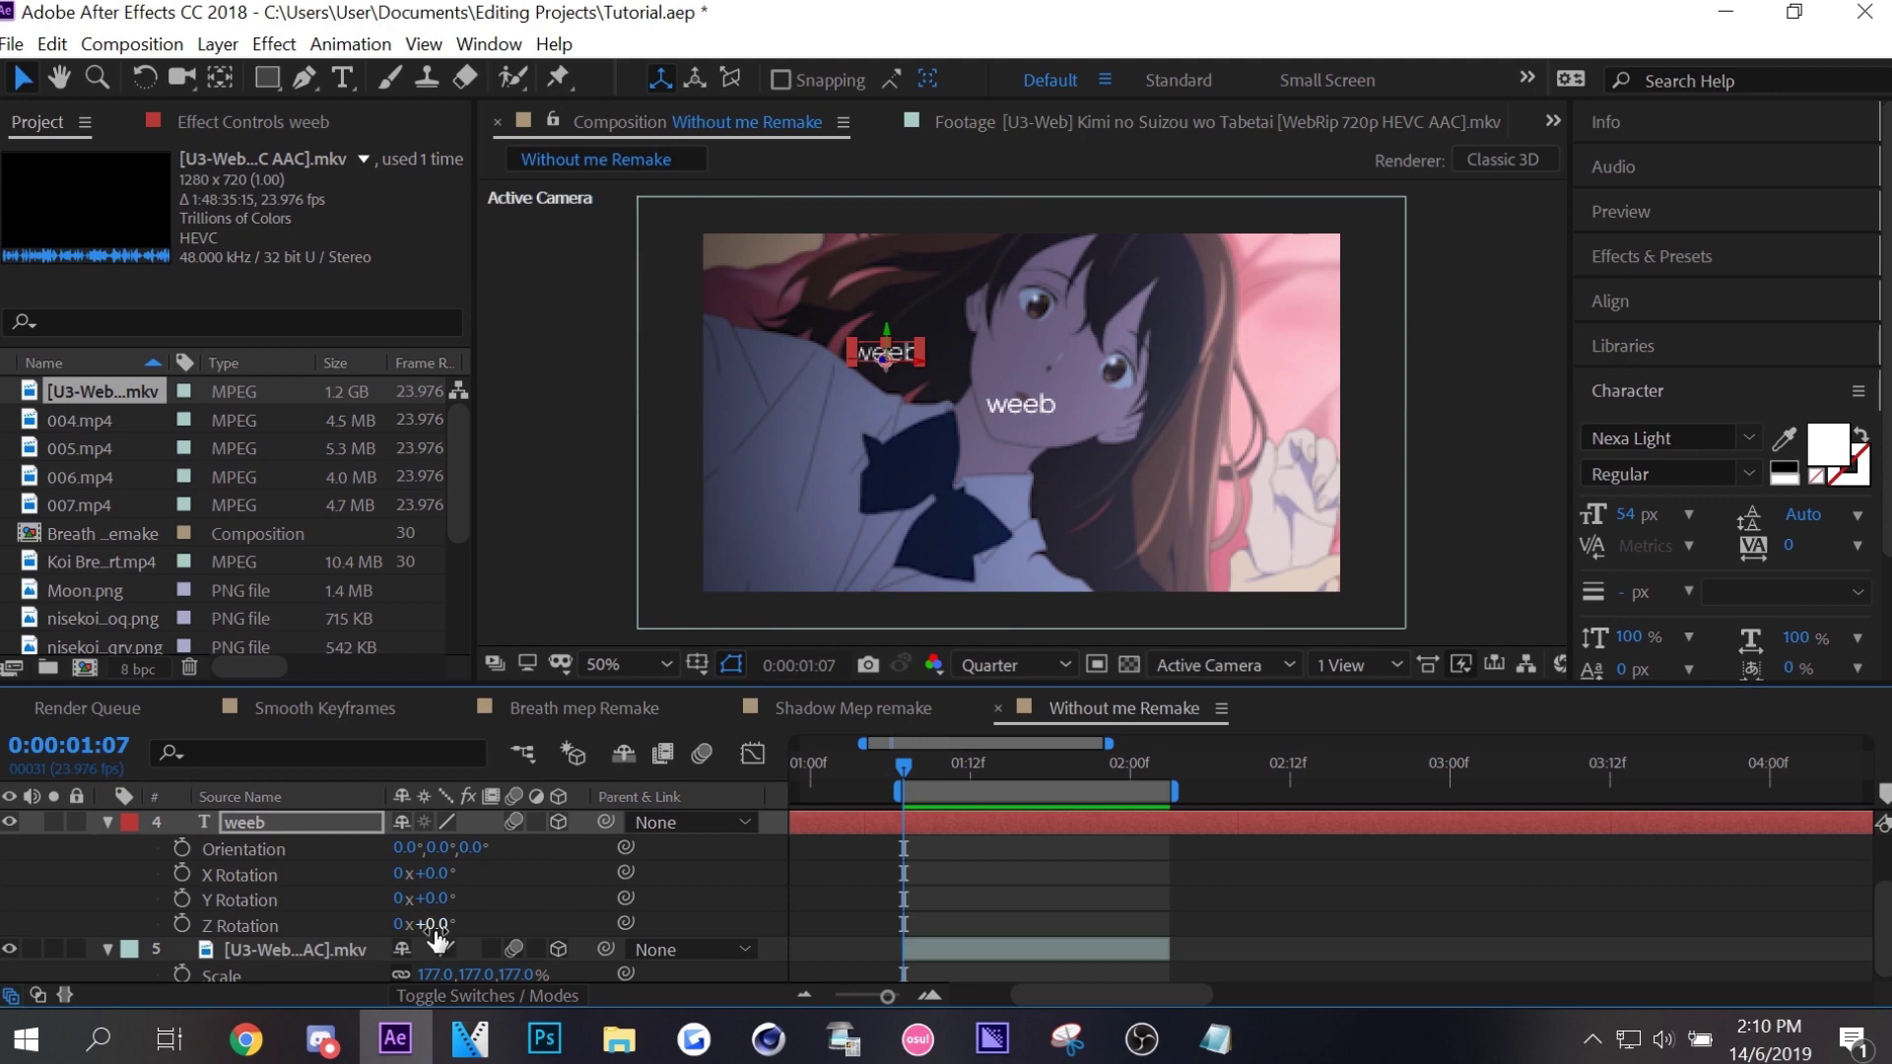
pyautogui.moveTo(434, 923); pyautogui.dragTo(453, 913)
pyautogui.scroll(2, 453, 914)
pyautogui.click(106, 899)
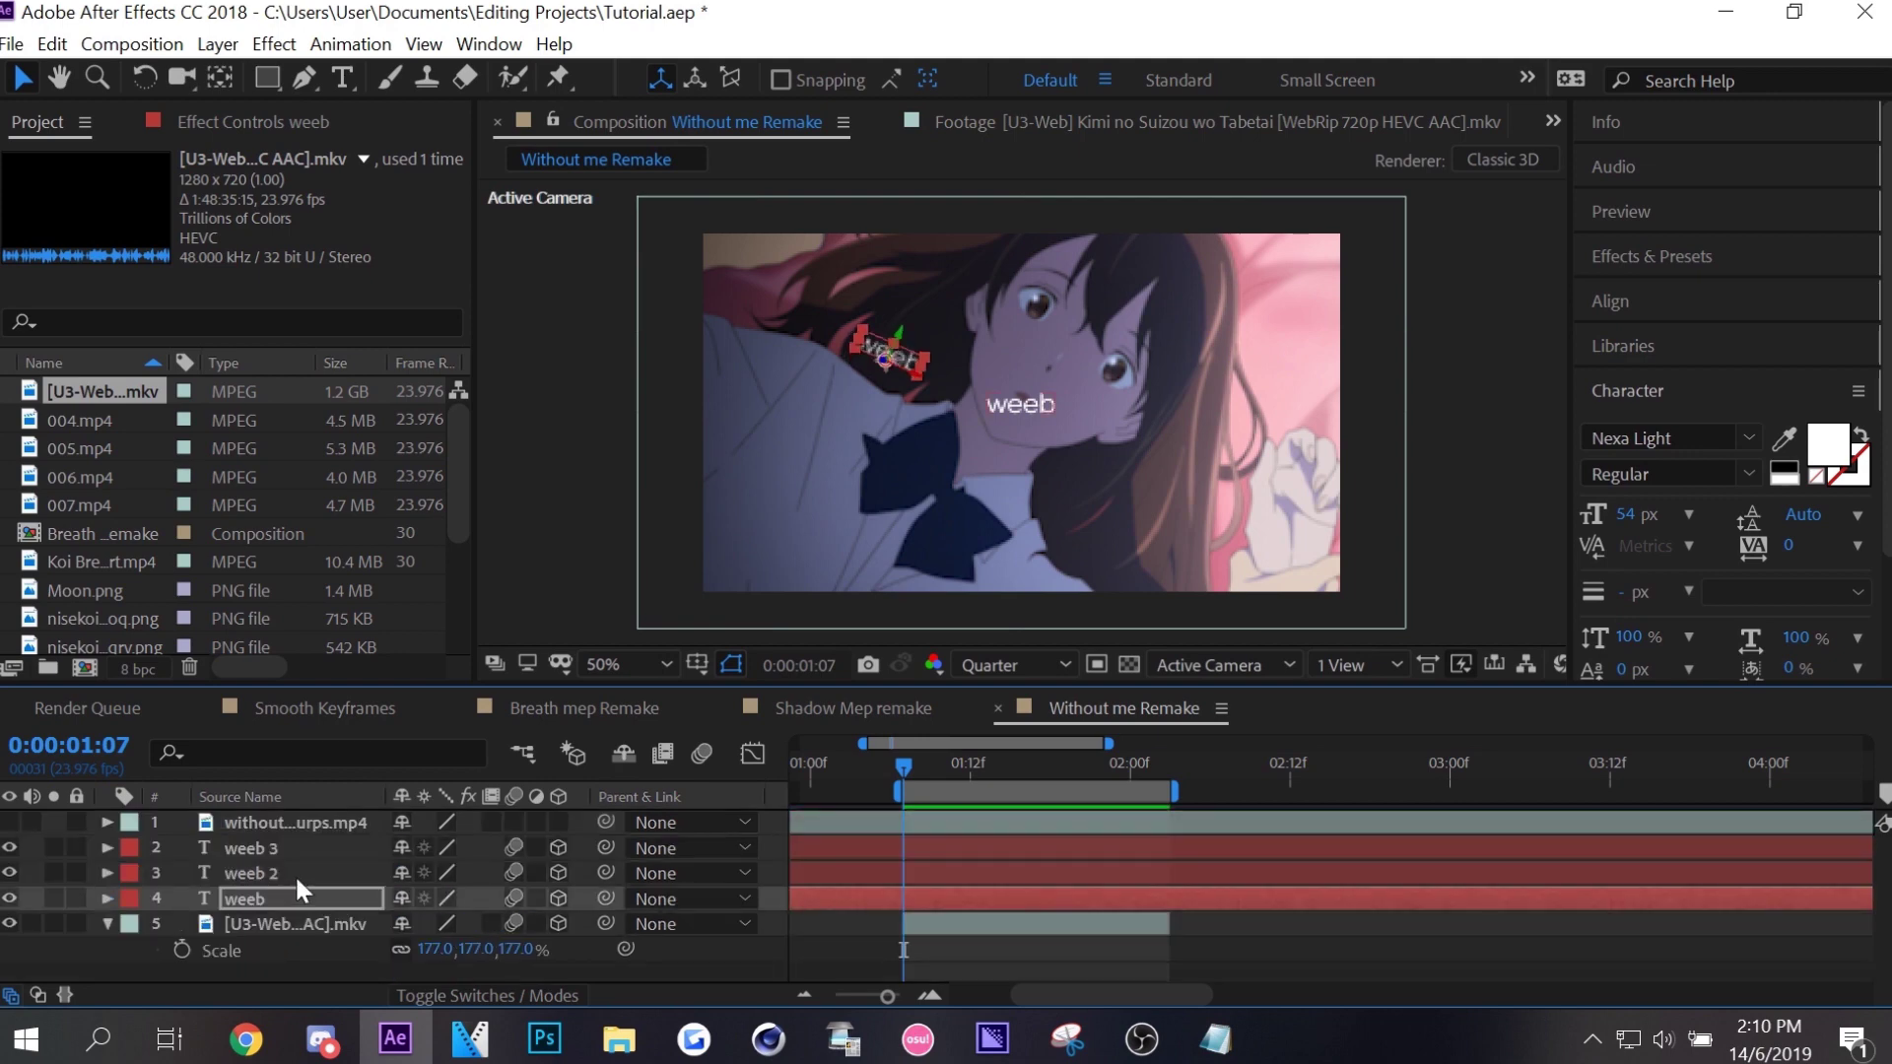
# Bring weeb 2 closer to the camera on the right and color it saturated green.
pyautogui.click(296, 874)
pyautogui.moveTo(1111, 370); pyautogui.dragTo(1191, 342)
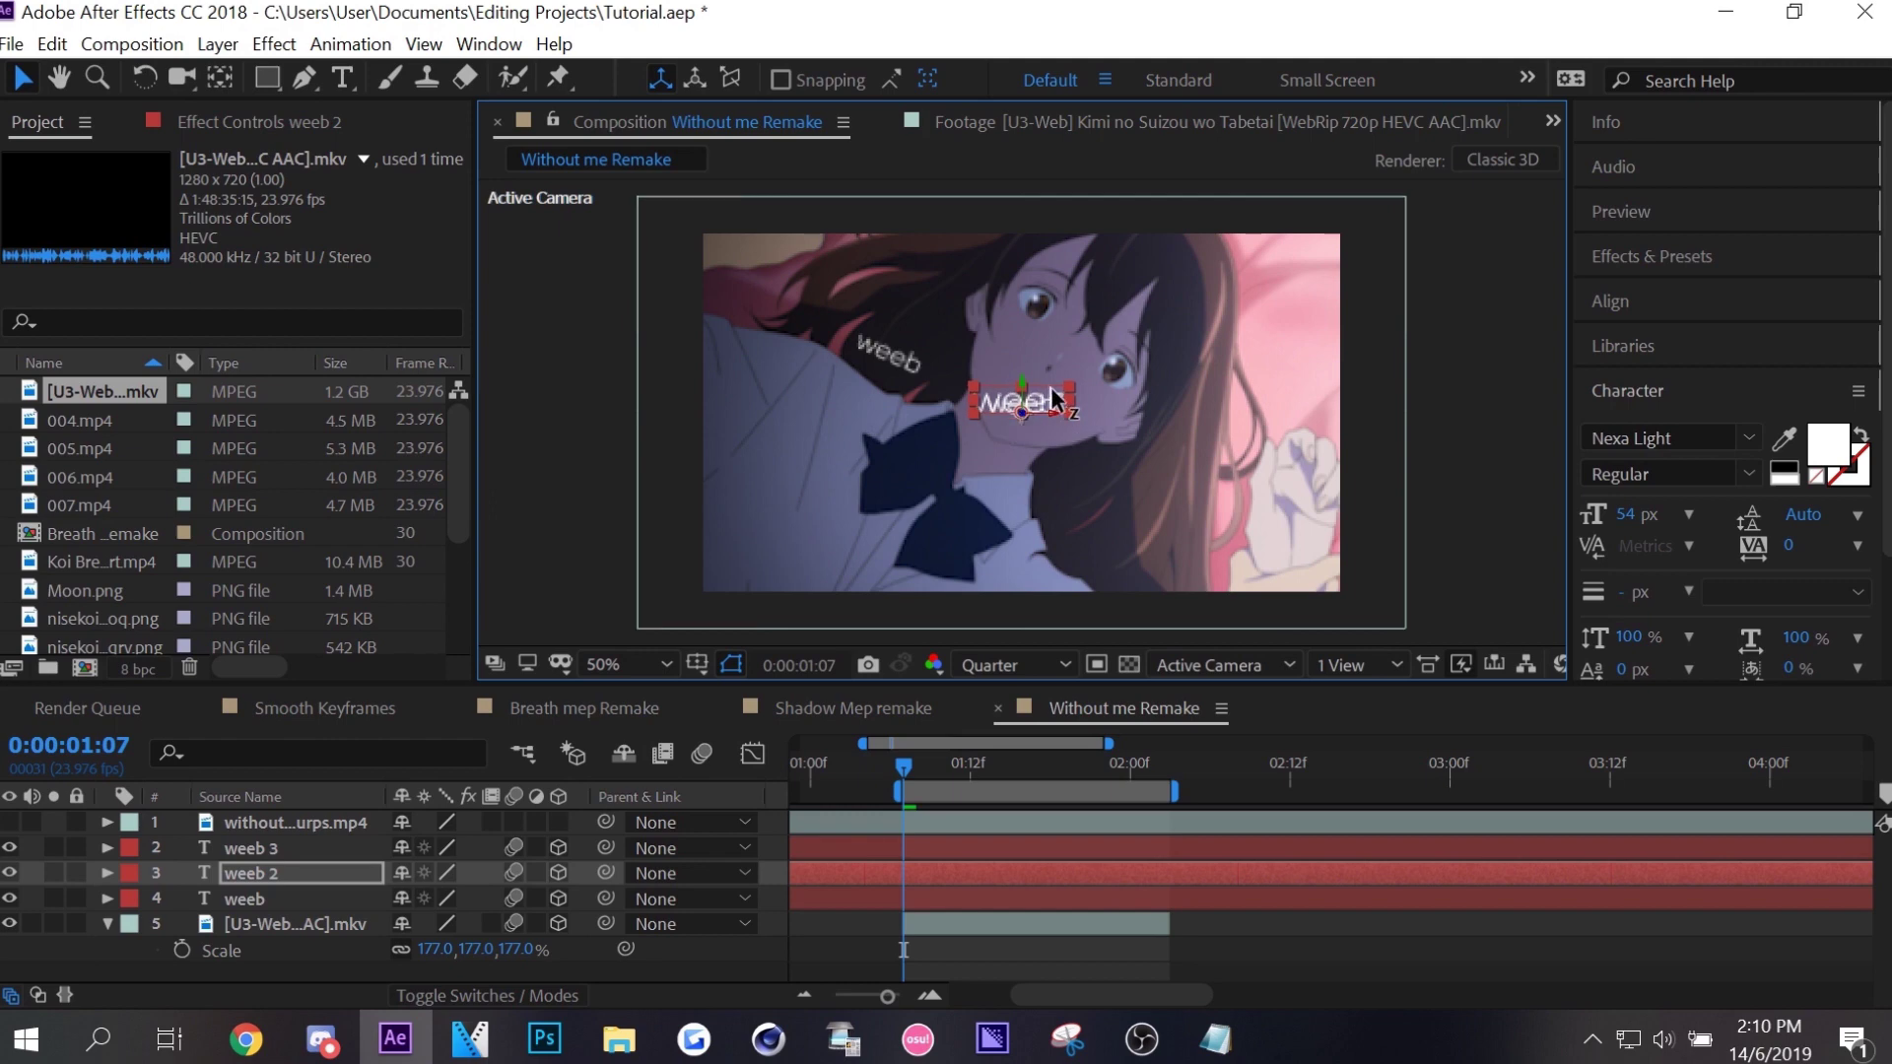
pyautogui.moveTo(1020, 408)
pyautogui.mouseDown()
pyautogui.moveTo(1061, 433)
pyautogui.moveTo(1223, 416)
pyautogui.mouseUp()
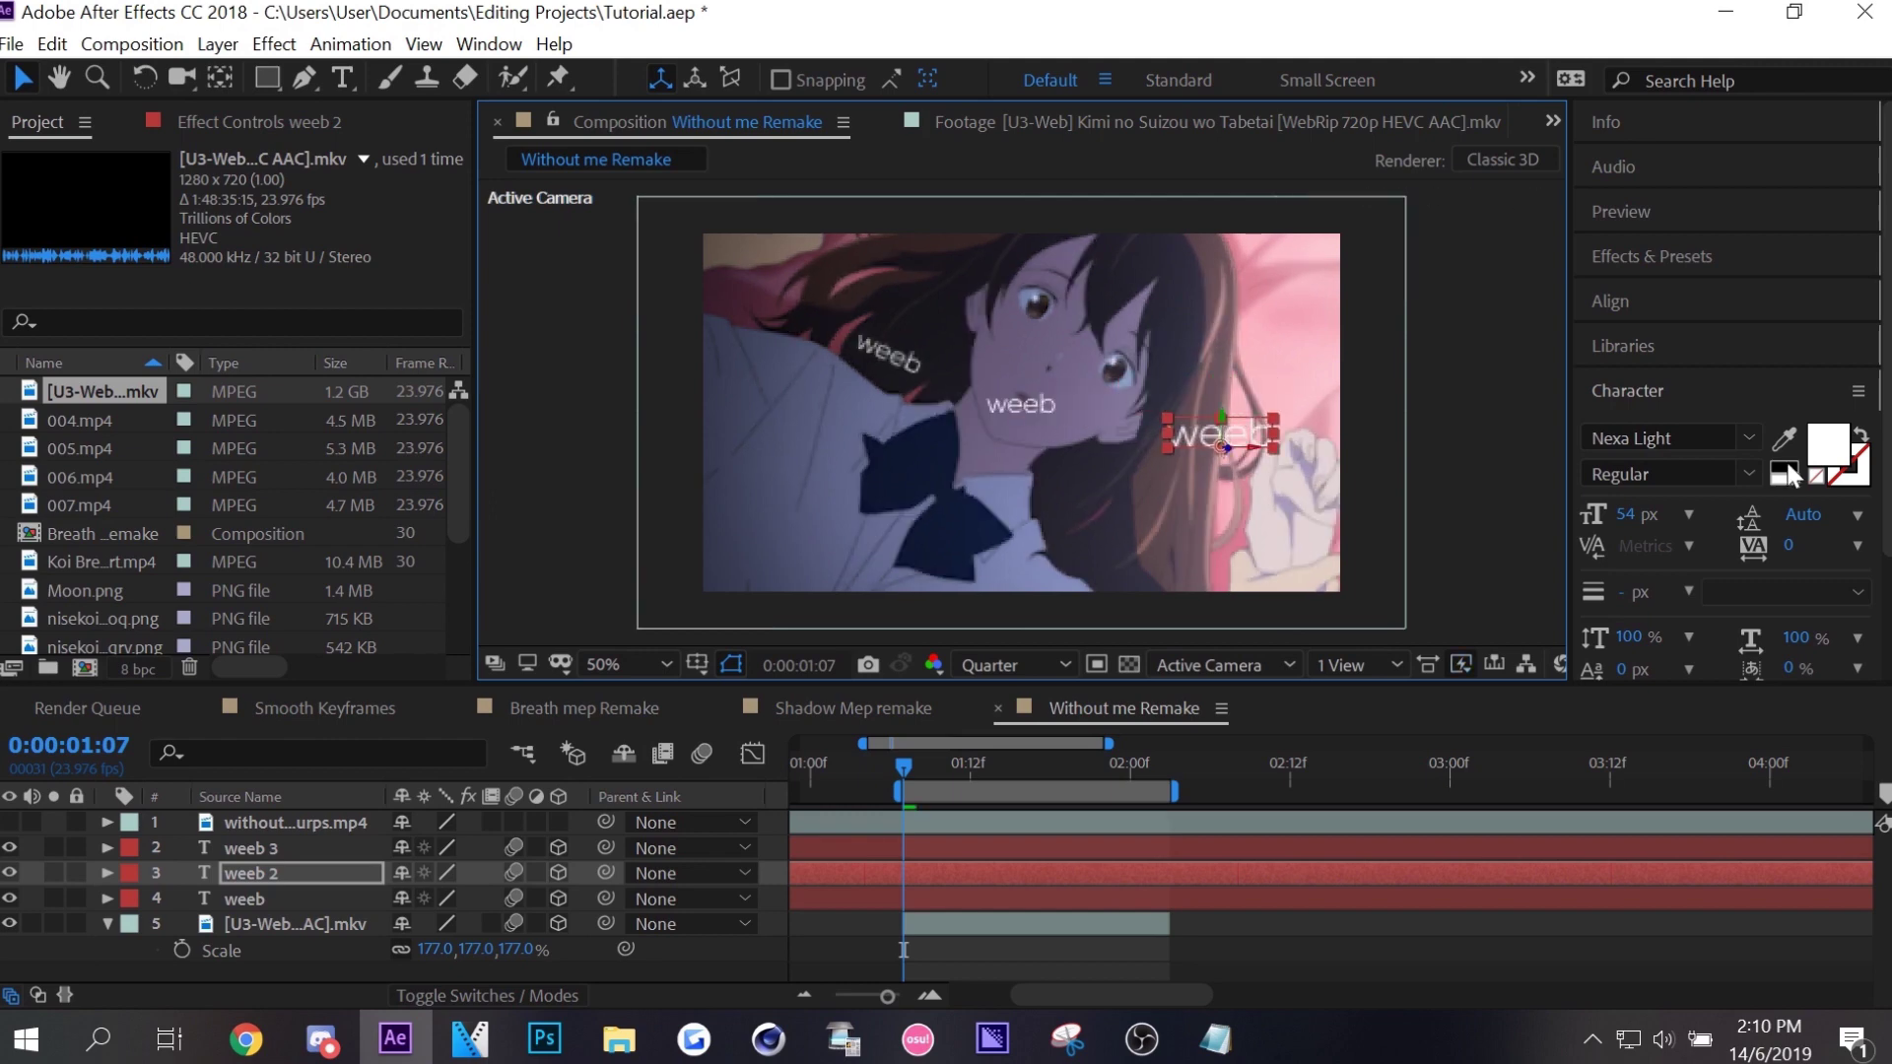
pyautogui.click(1823, 448)
pyautogui.moveTo(1167, 590)
pyautogui.mouseDown()
pyautogui.moveTo(1166, 690)
pyautogui.moveTo(1089, 552)
pyautogui.mouseUp()
pyautogui.click(1364, 473)
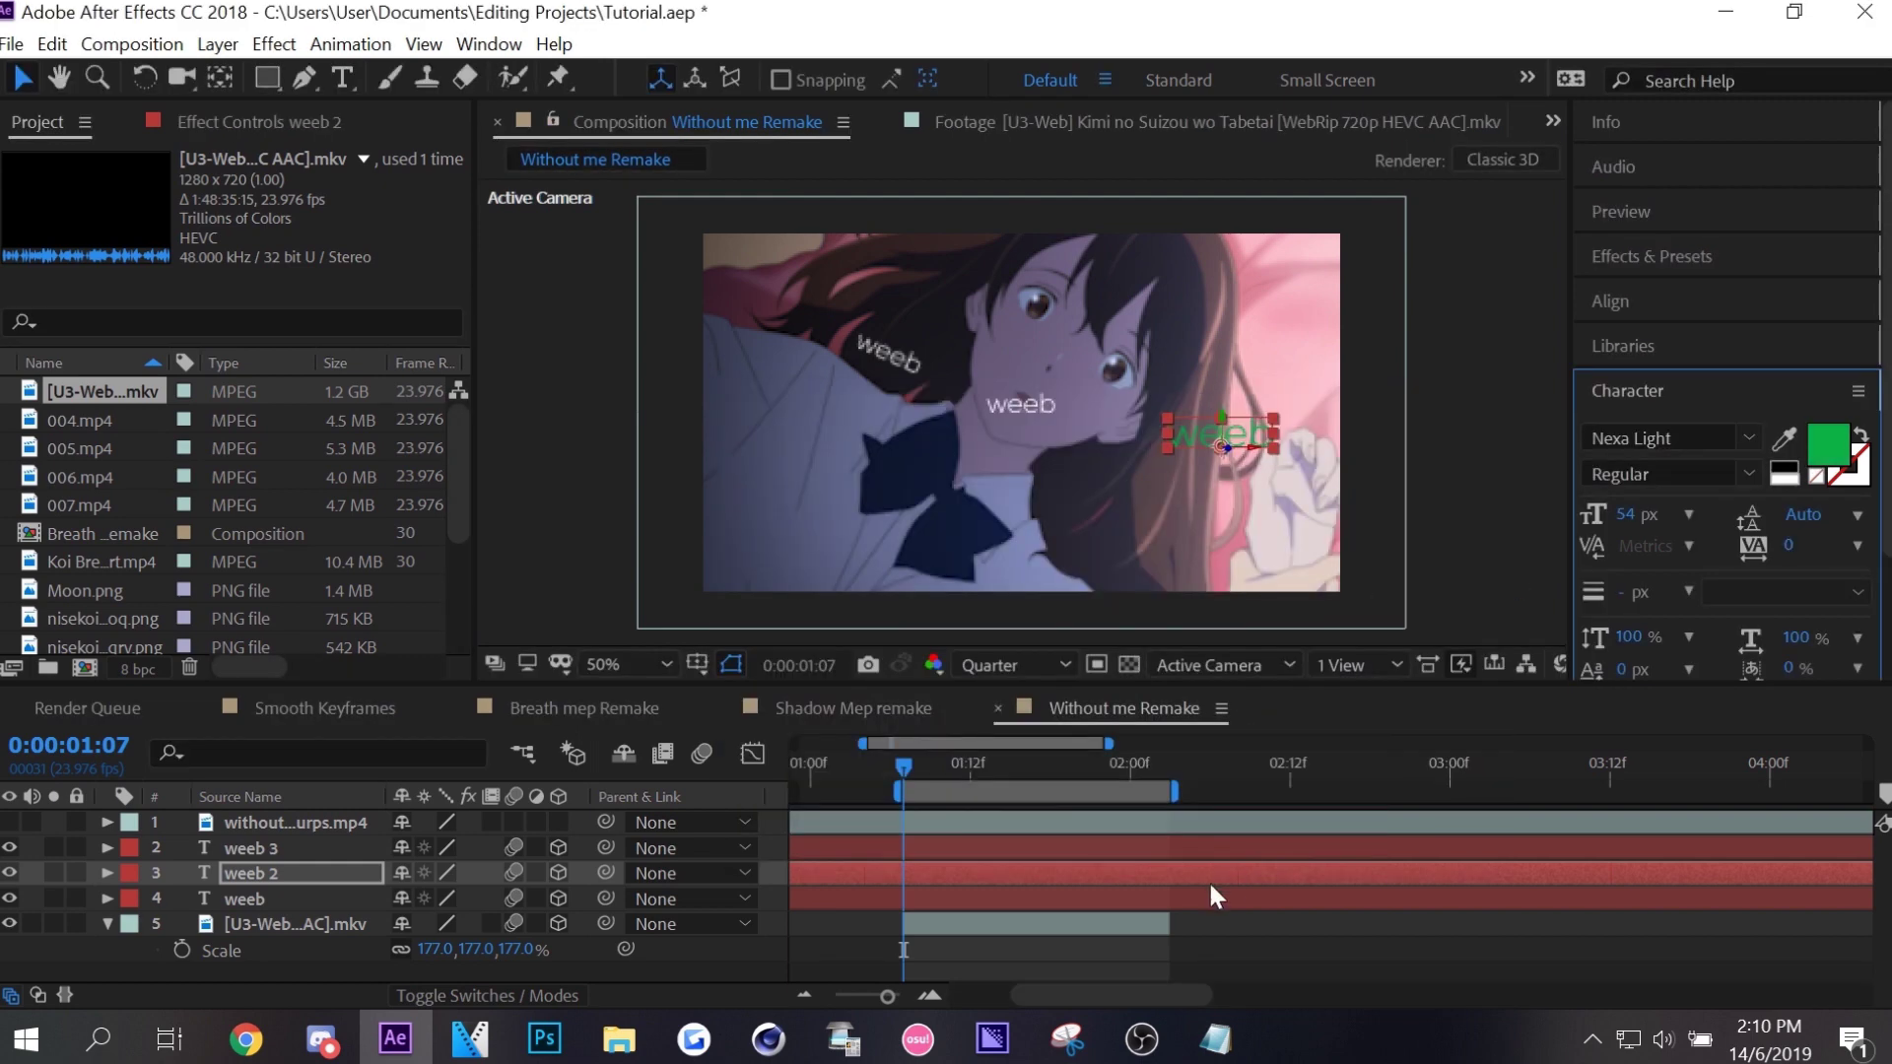
pyautogui.click(1020, 904)
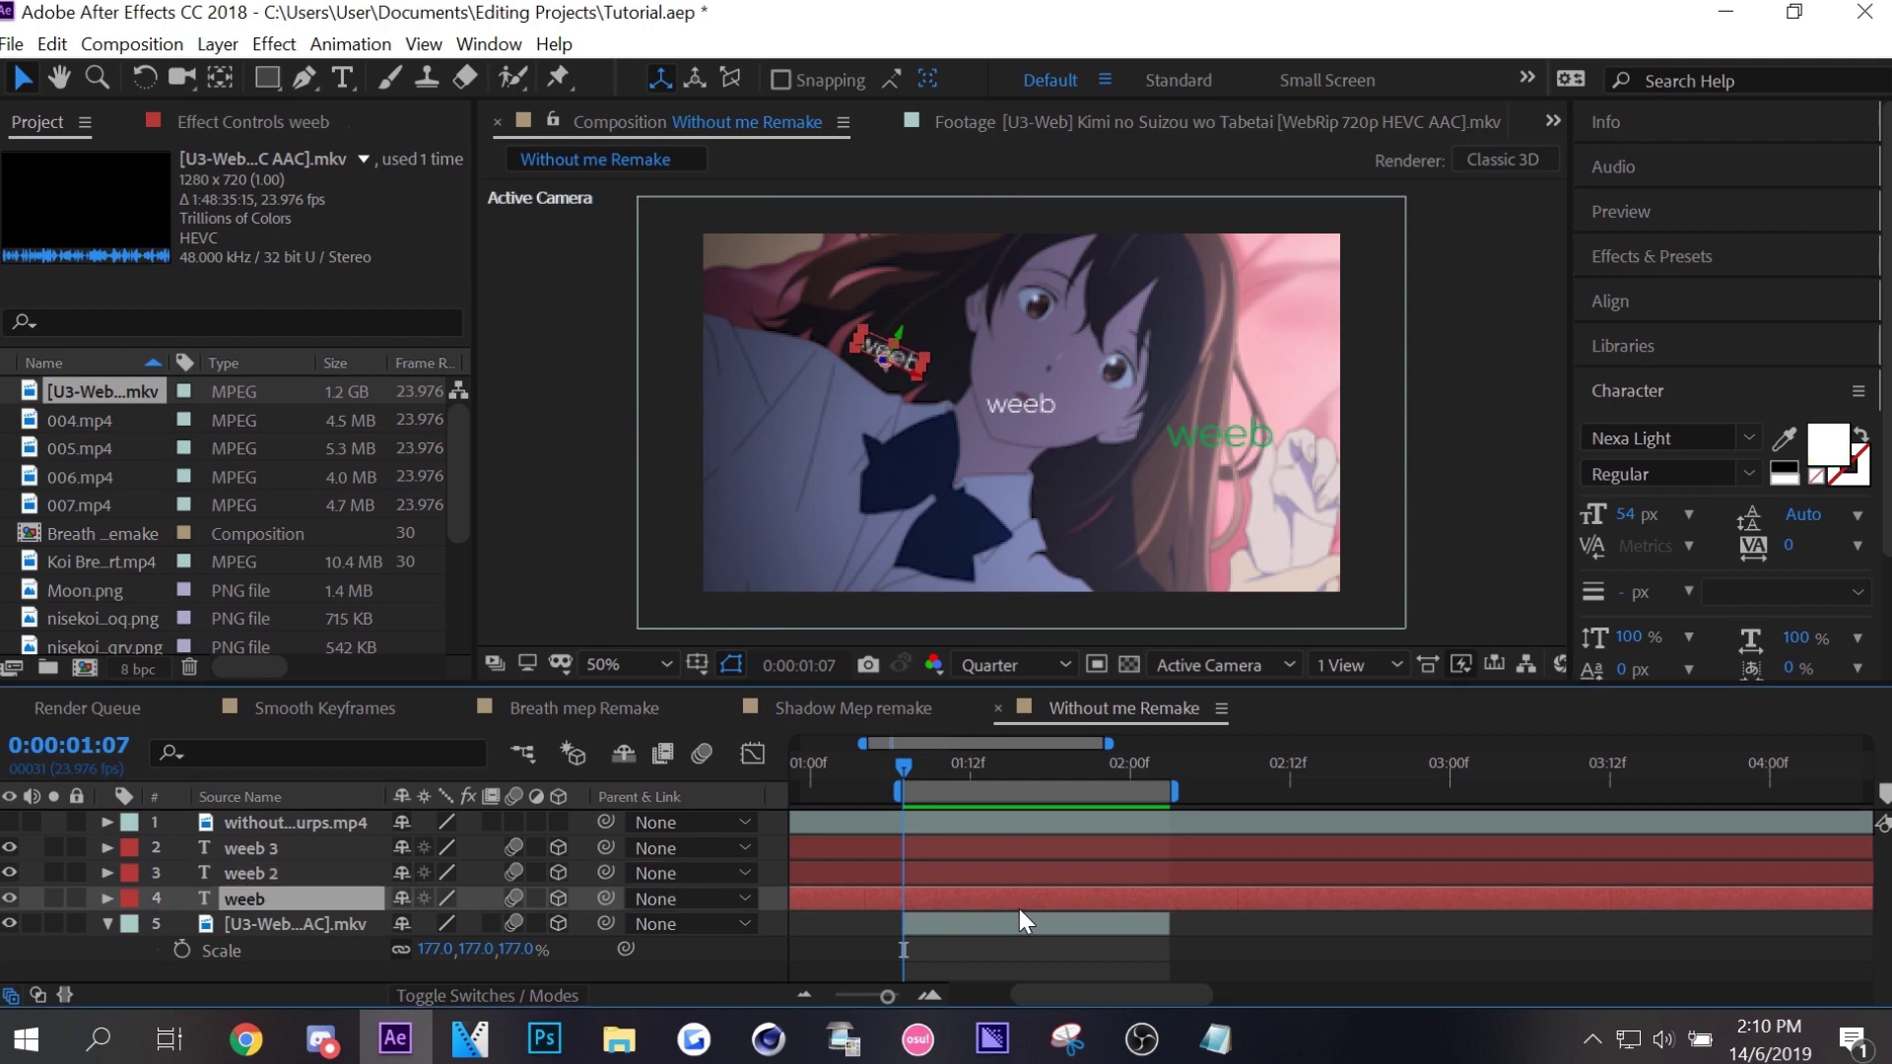
pyautogui.doubleClick(254, 873)
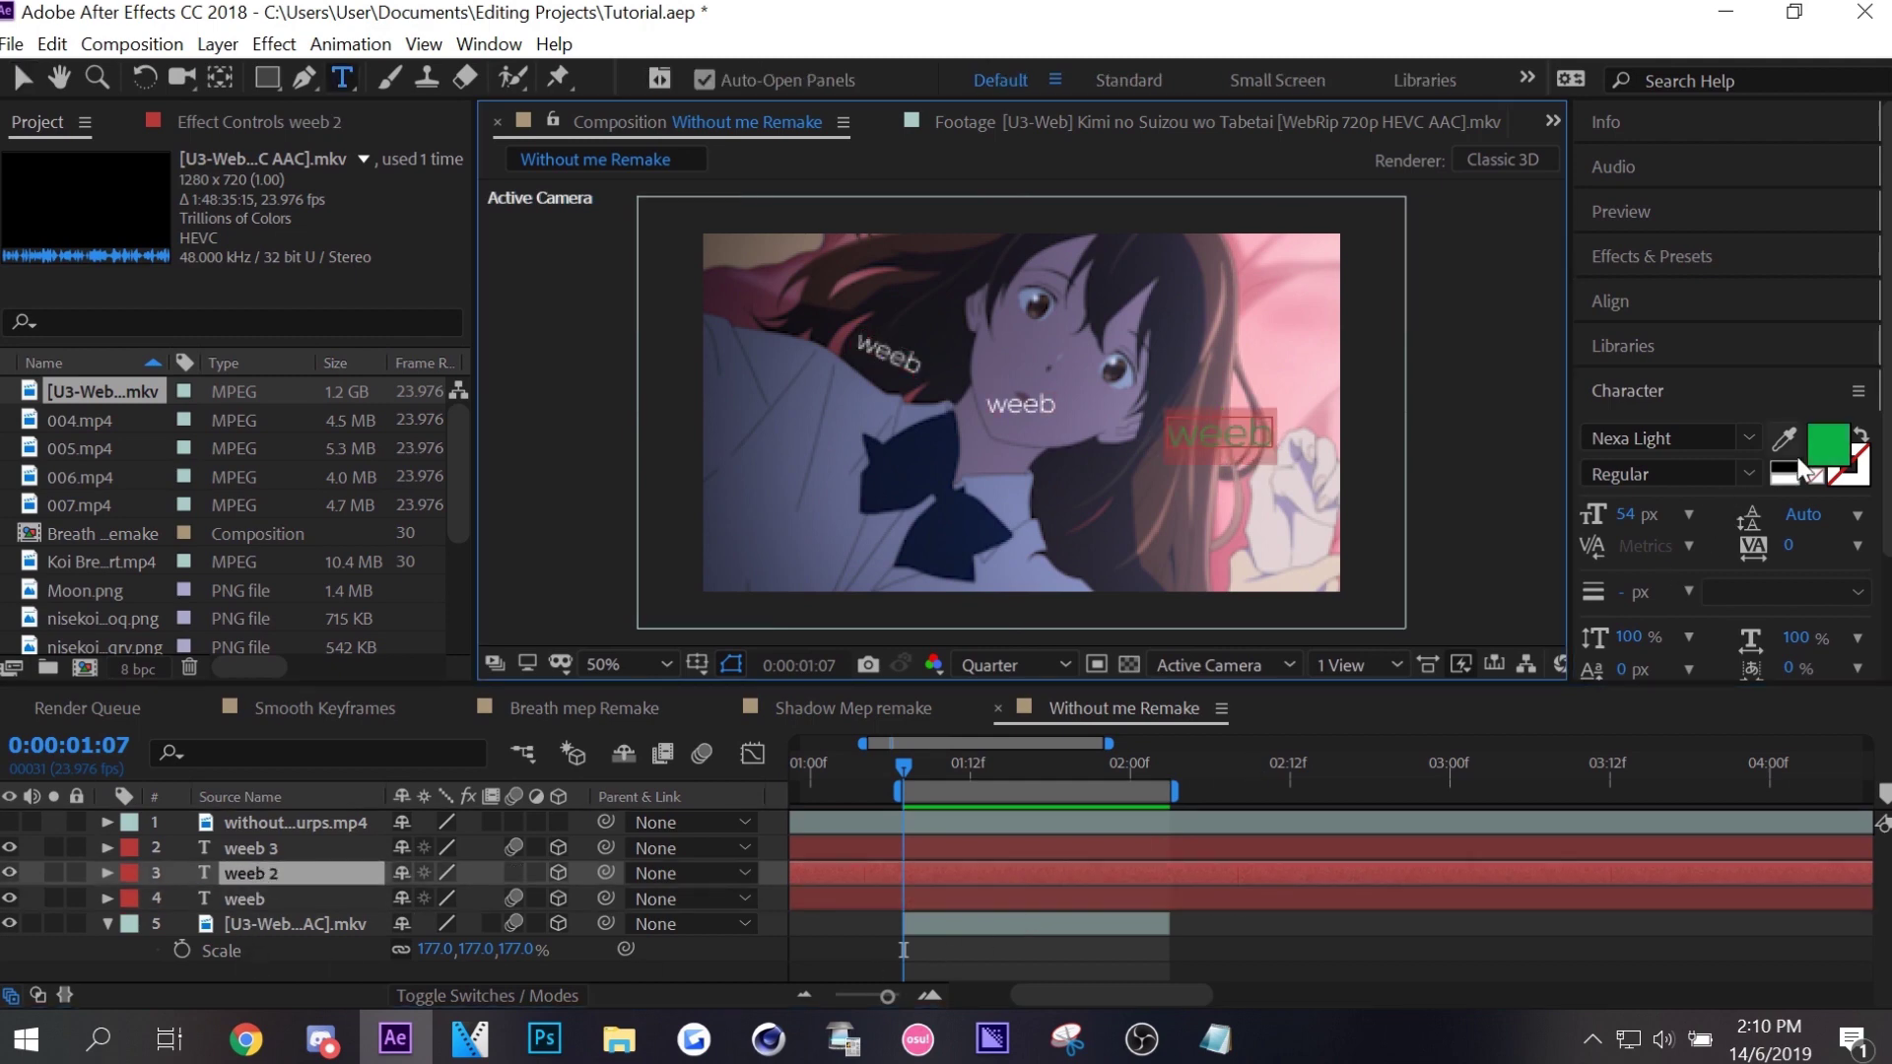
# Recolor the weeb 2 text cyan.
pyautogui.click(1825, 445)
pyautogui.moveTo(1168, 690); pyautogui.dragTo(1168, 653)
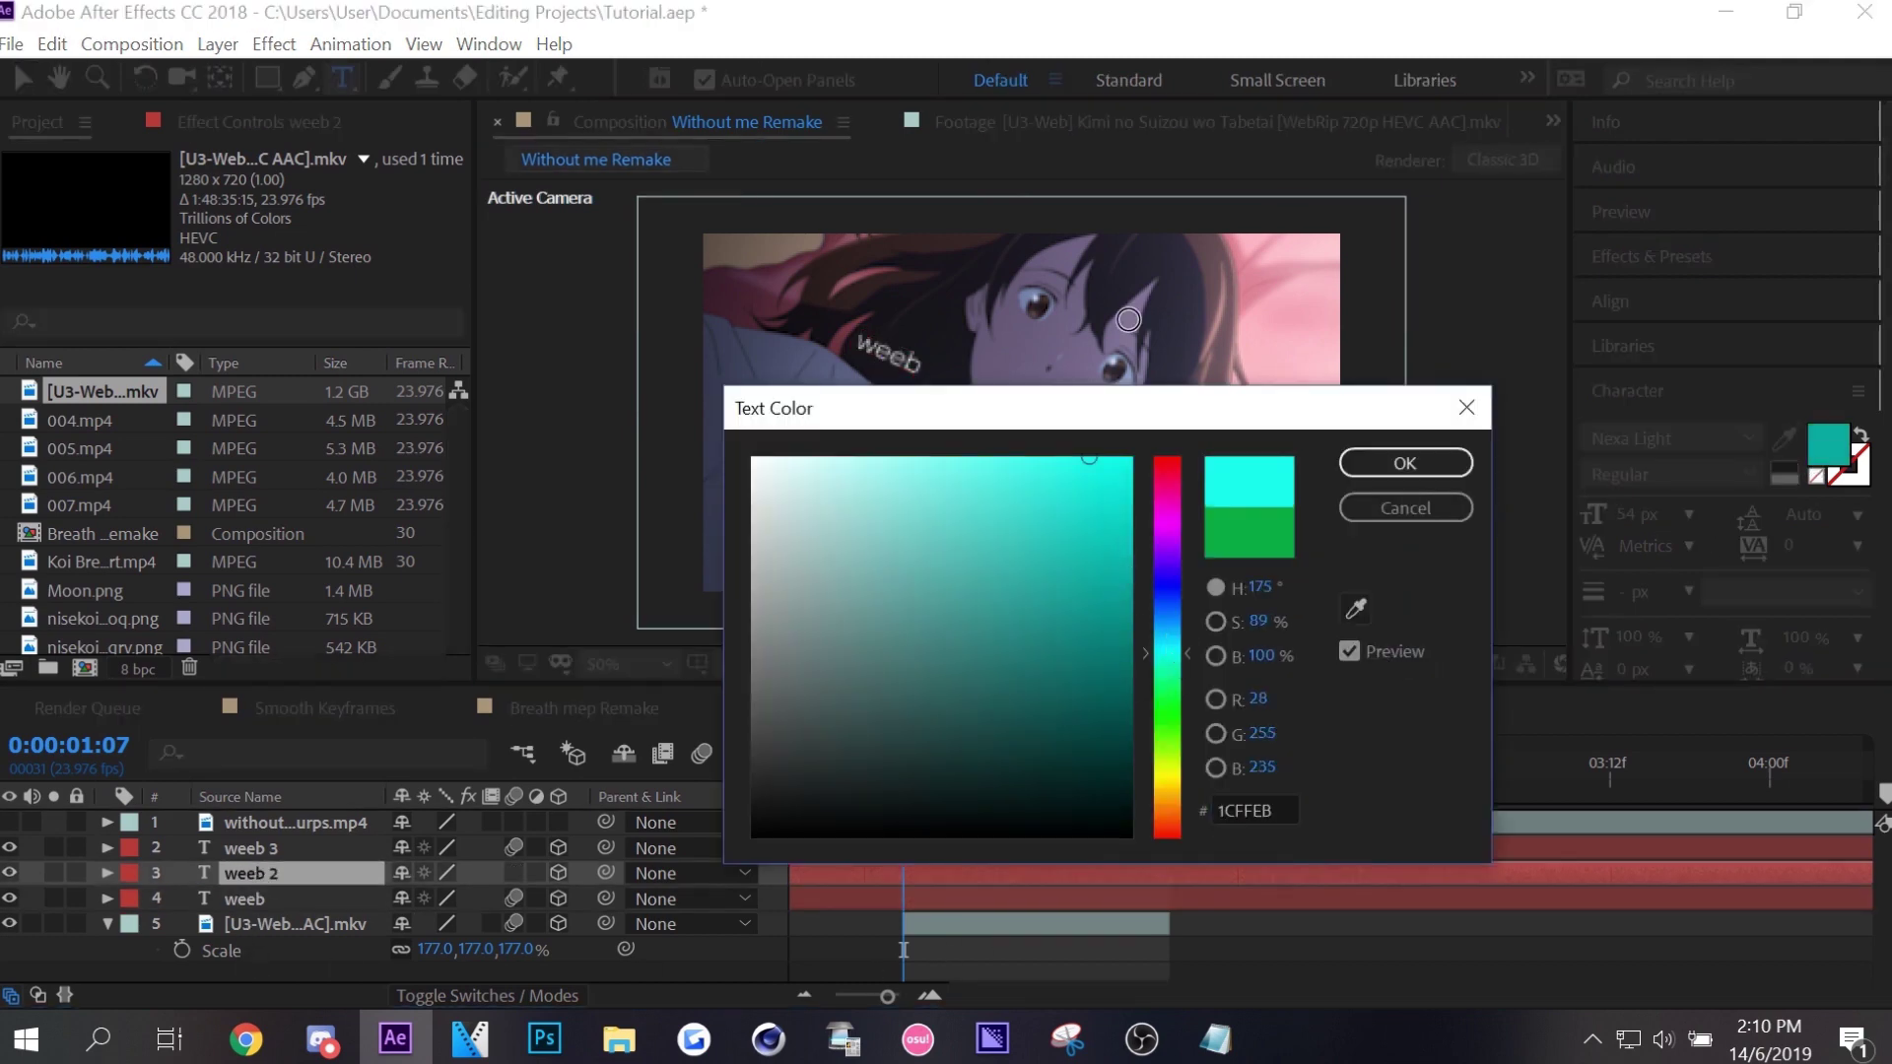
pyautogui.click(1349, 465)
# Enlarge weeb 3, place it left-centre pushed back, and select all three weeb layers.
pyautogui.click(995, 853)
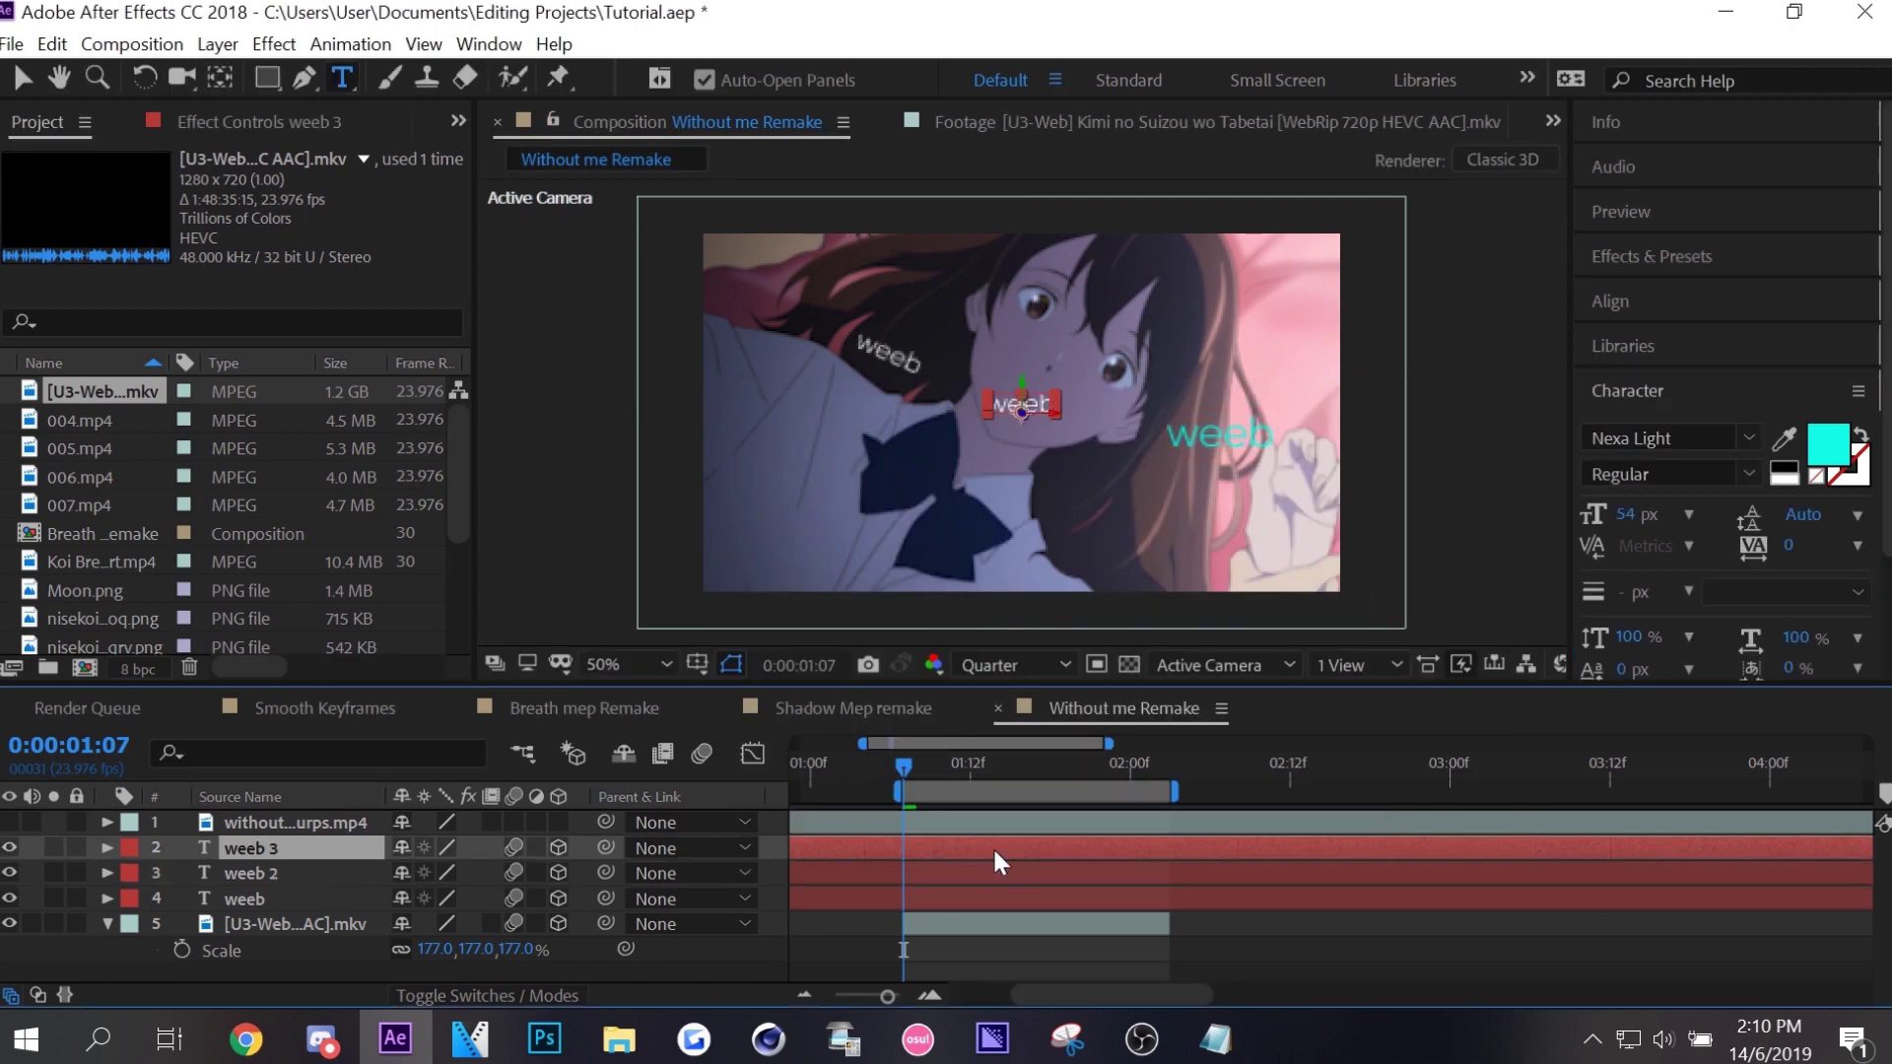
pyautogui.click(22, 77)
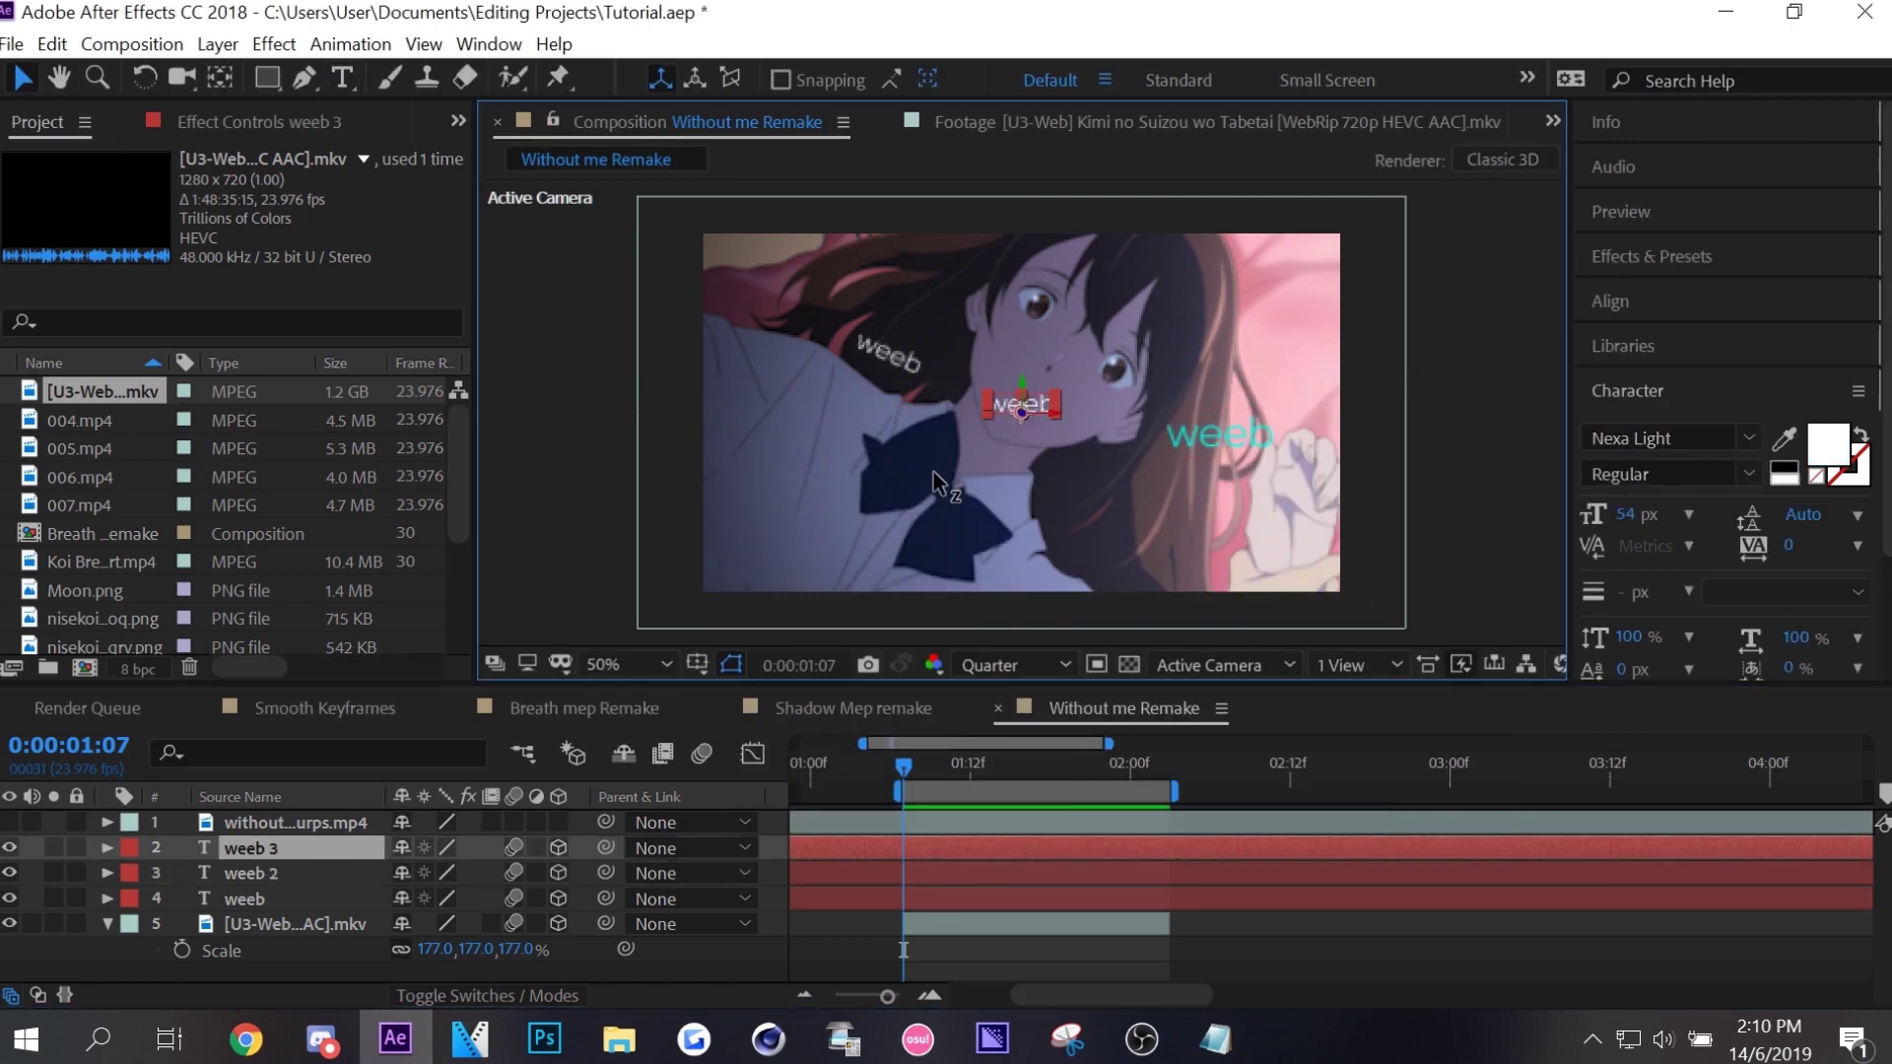
pyautogui.hotkey('ctrl', 'z')
pyautogui.hotkey('ctrl', 'z')
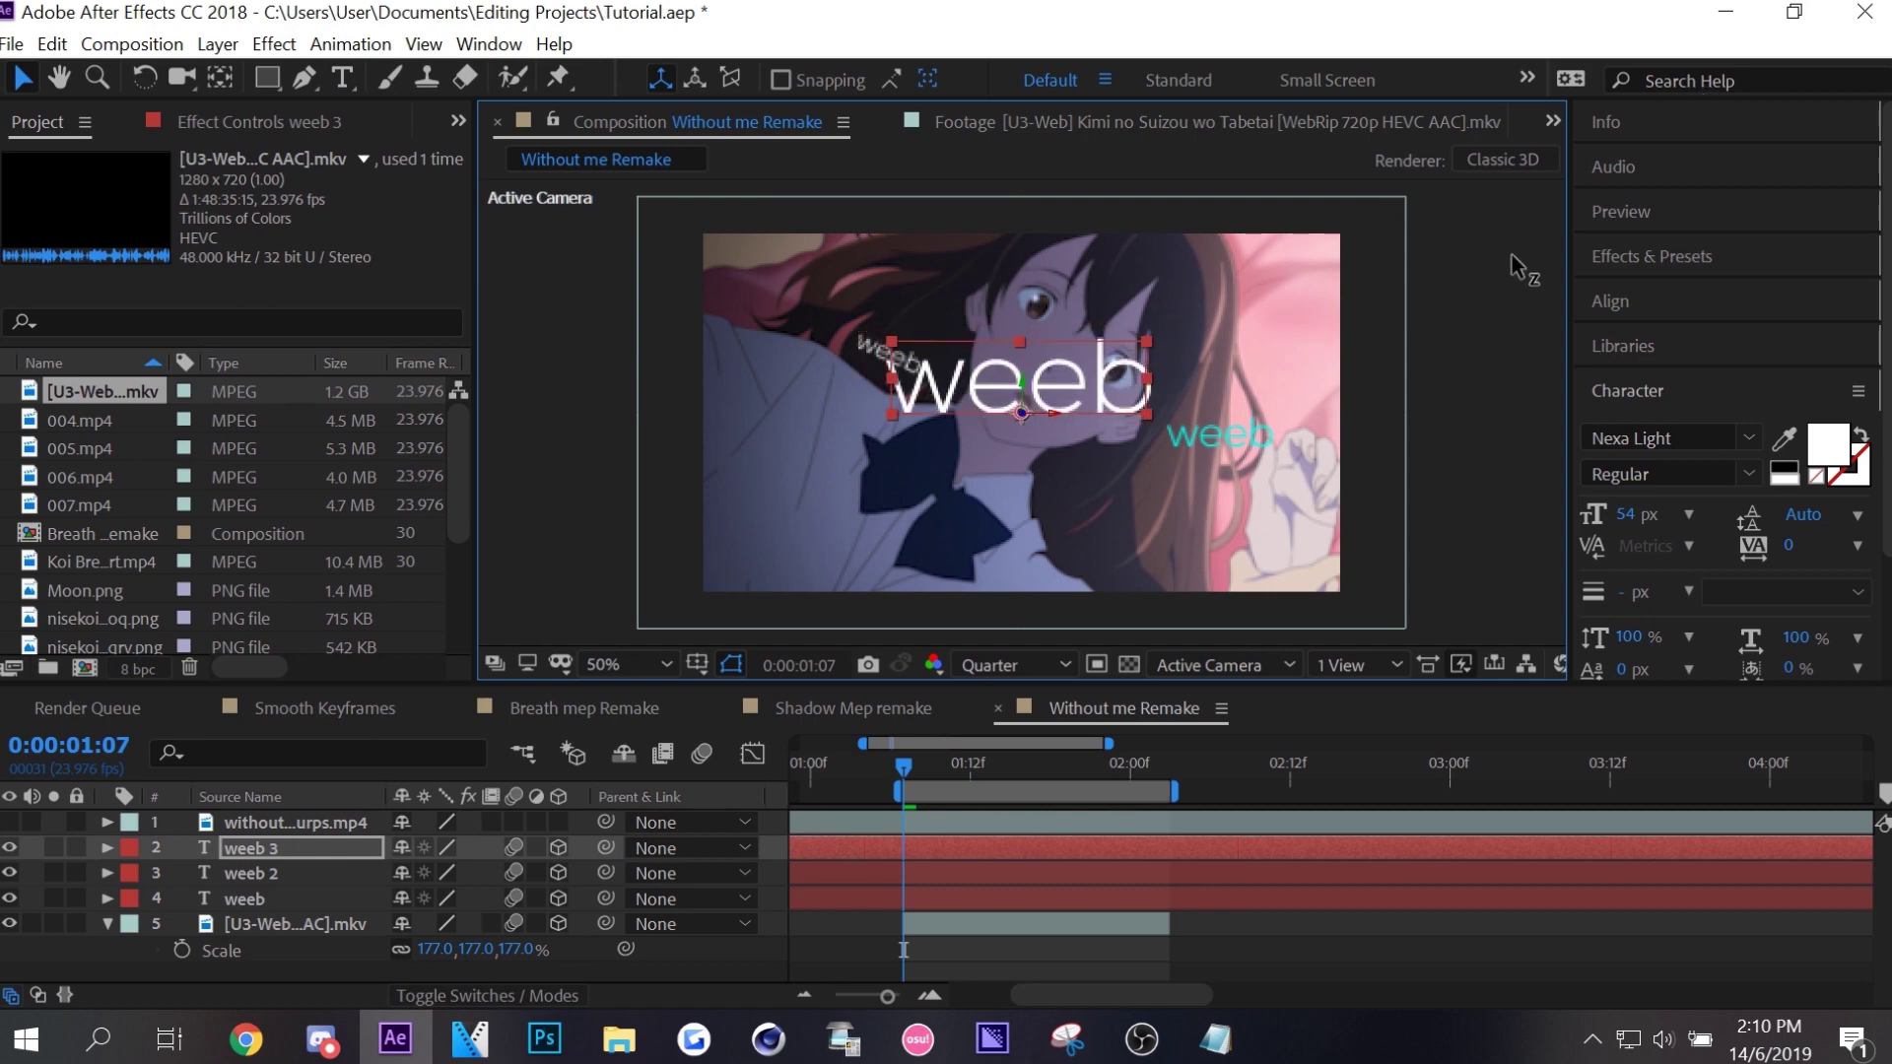
pyautogui.moveTo(1024, 384); pyautogui.dragTo(772, 391)
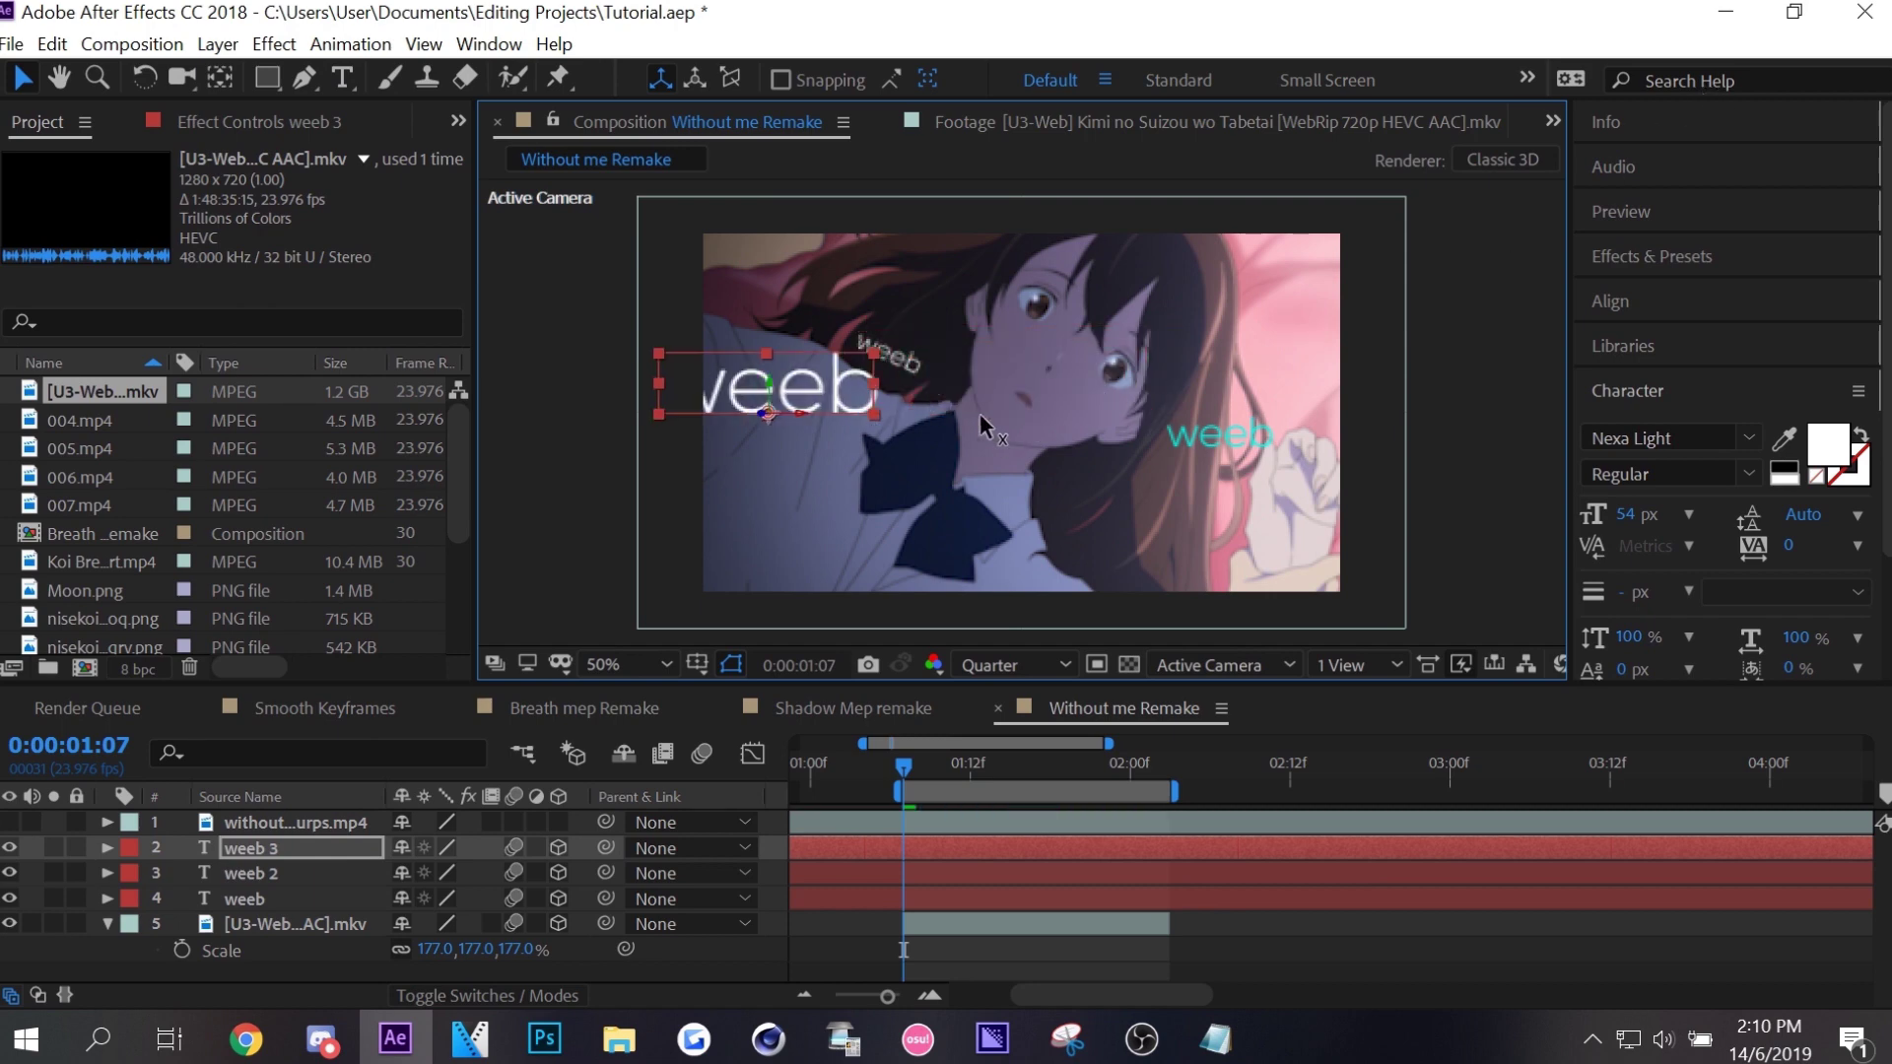
pyautogui.moveTo(983, 426); pyautogui.dragTo(867, 465)
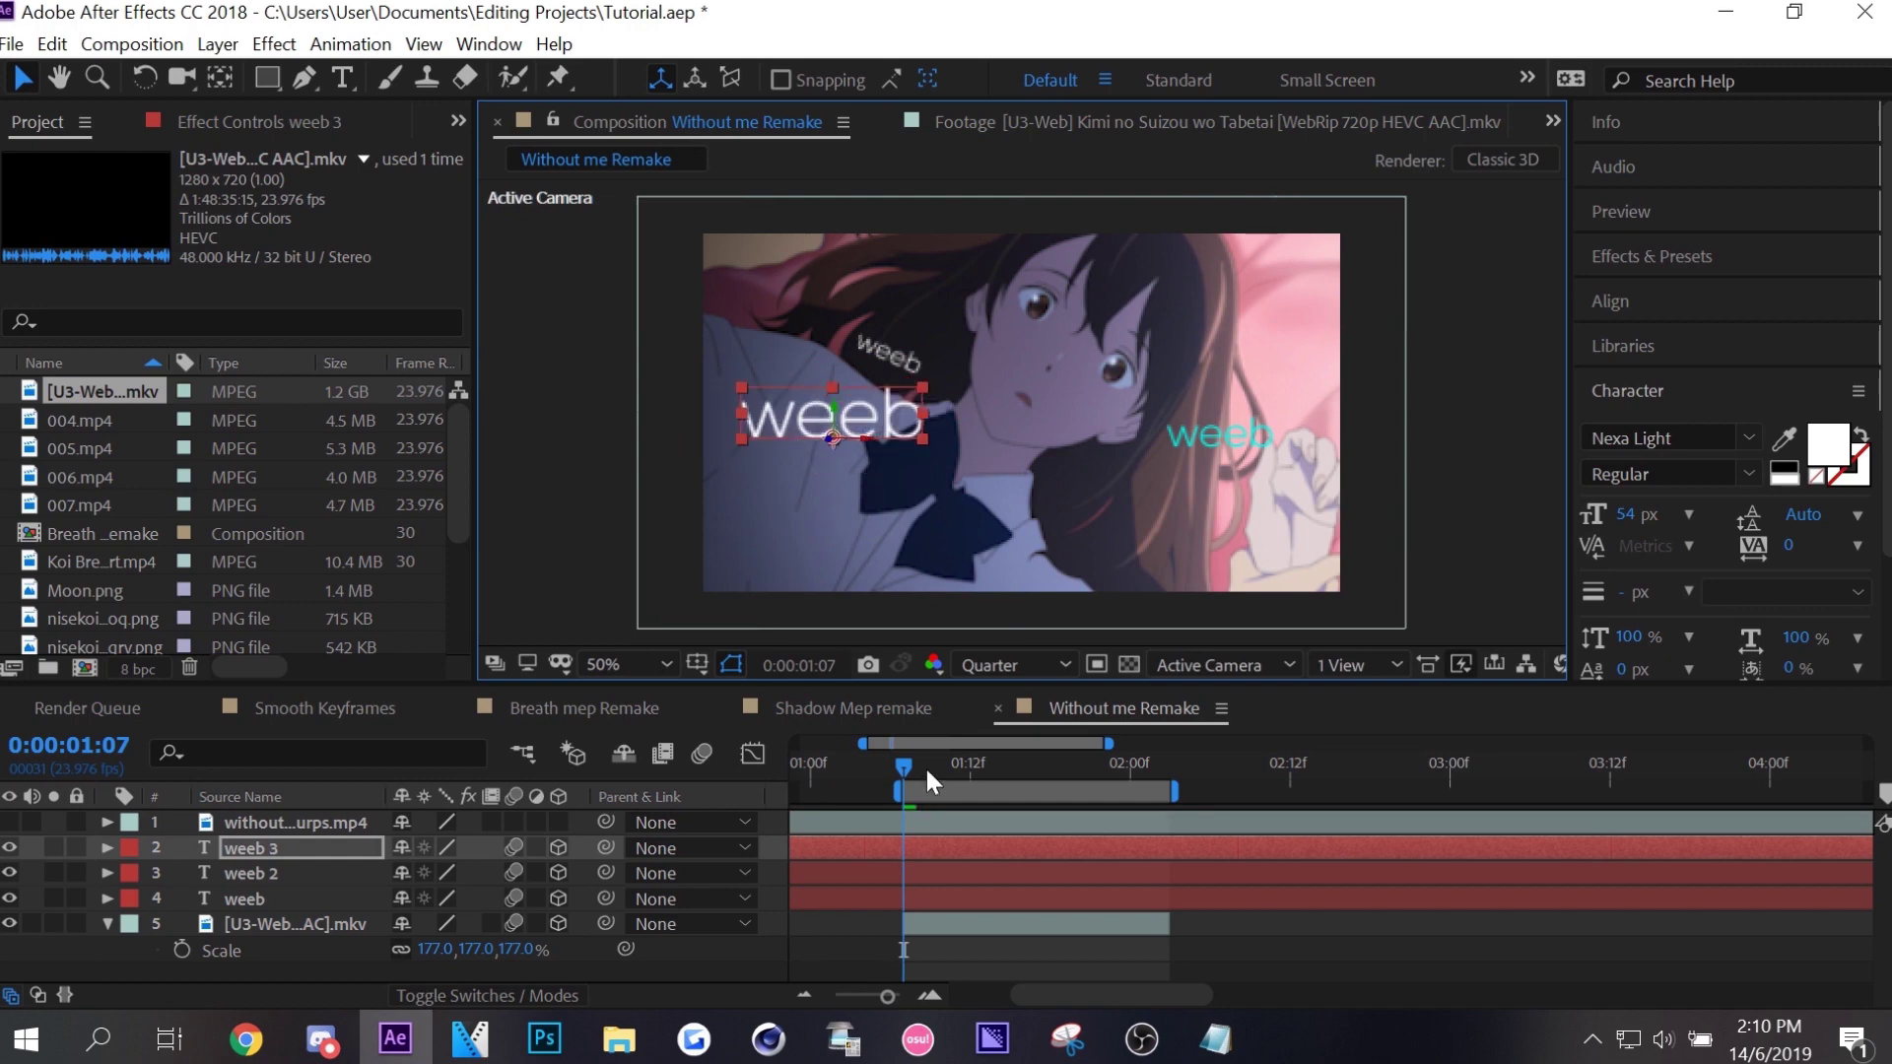
pyautogui.moveTo(861, 439); pyautogui.dragTo(897, 439)
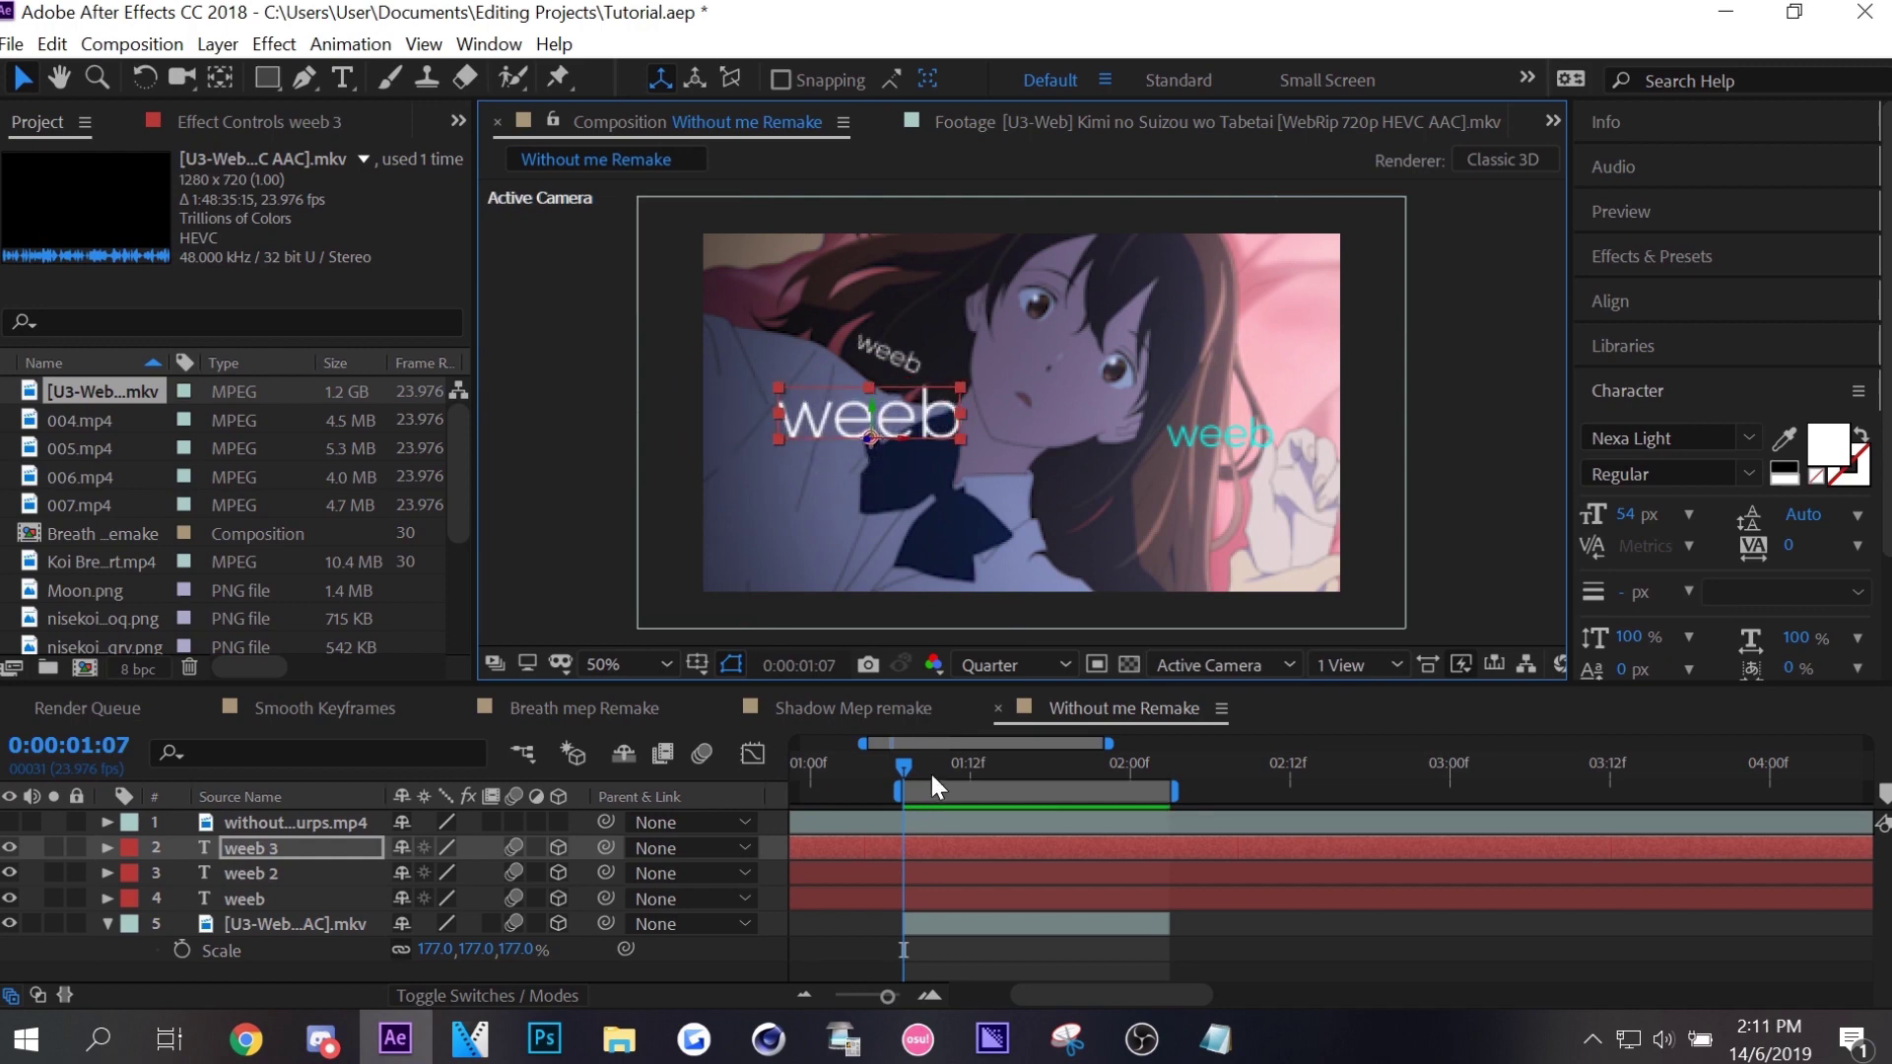
pyautogui.click(323, 902)
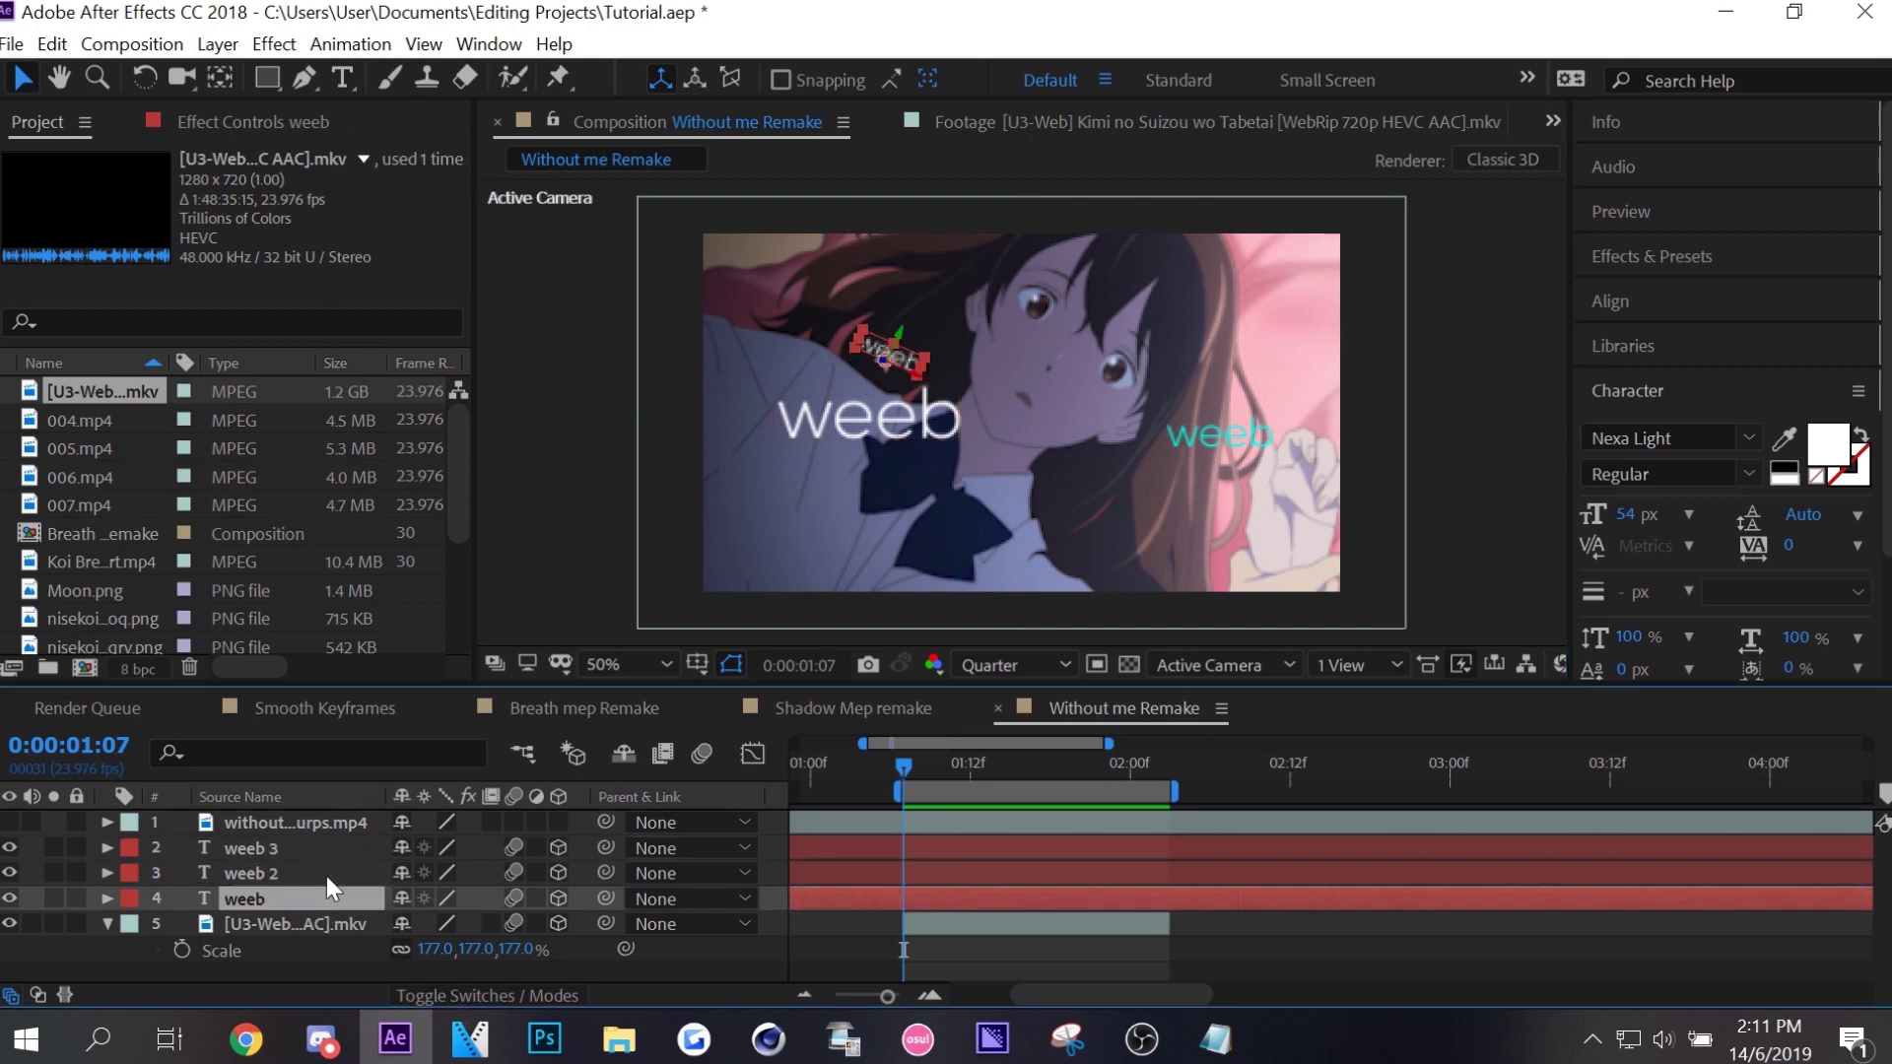
pyautogui.keyDown('shift'); pyautogui.click(339, 858); pyautogui.keyUp('shift')
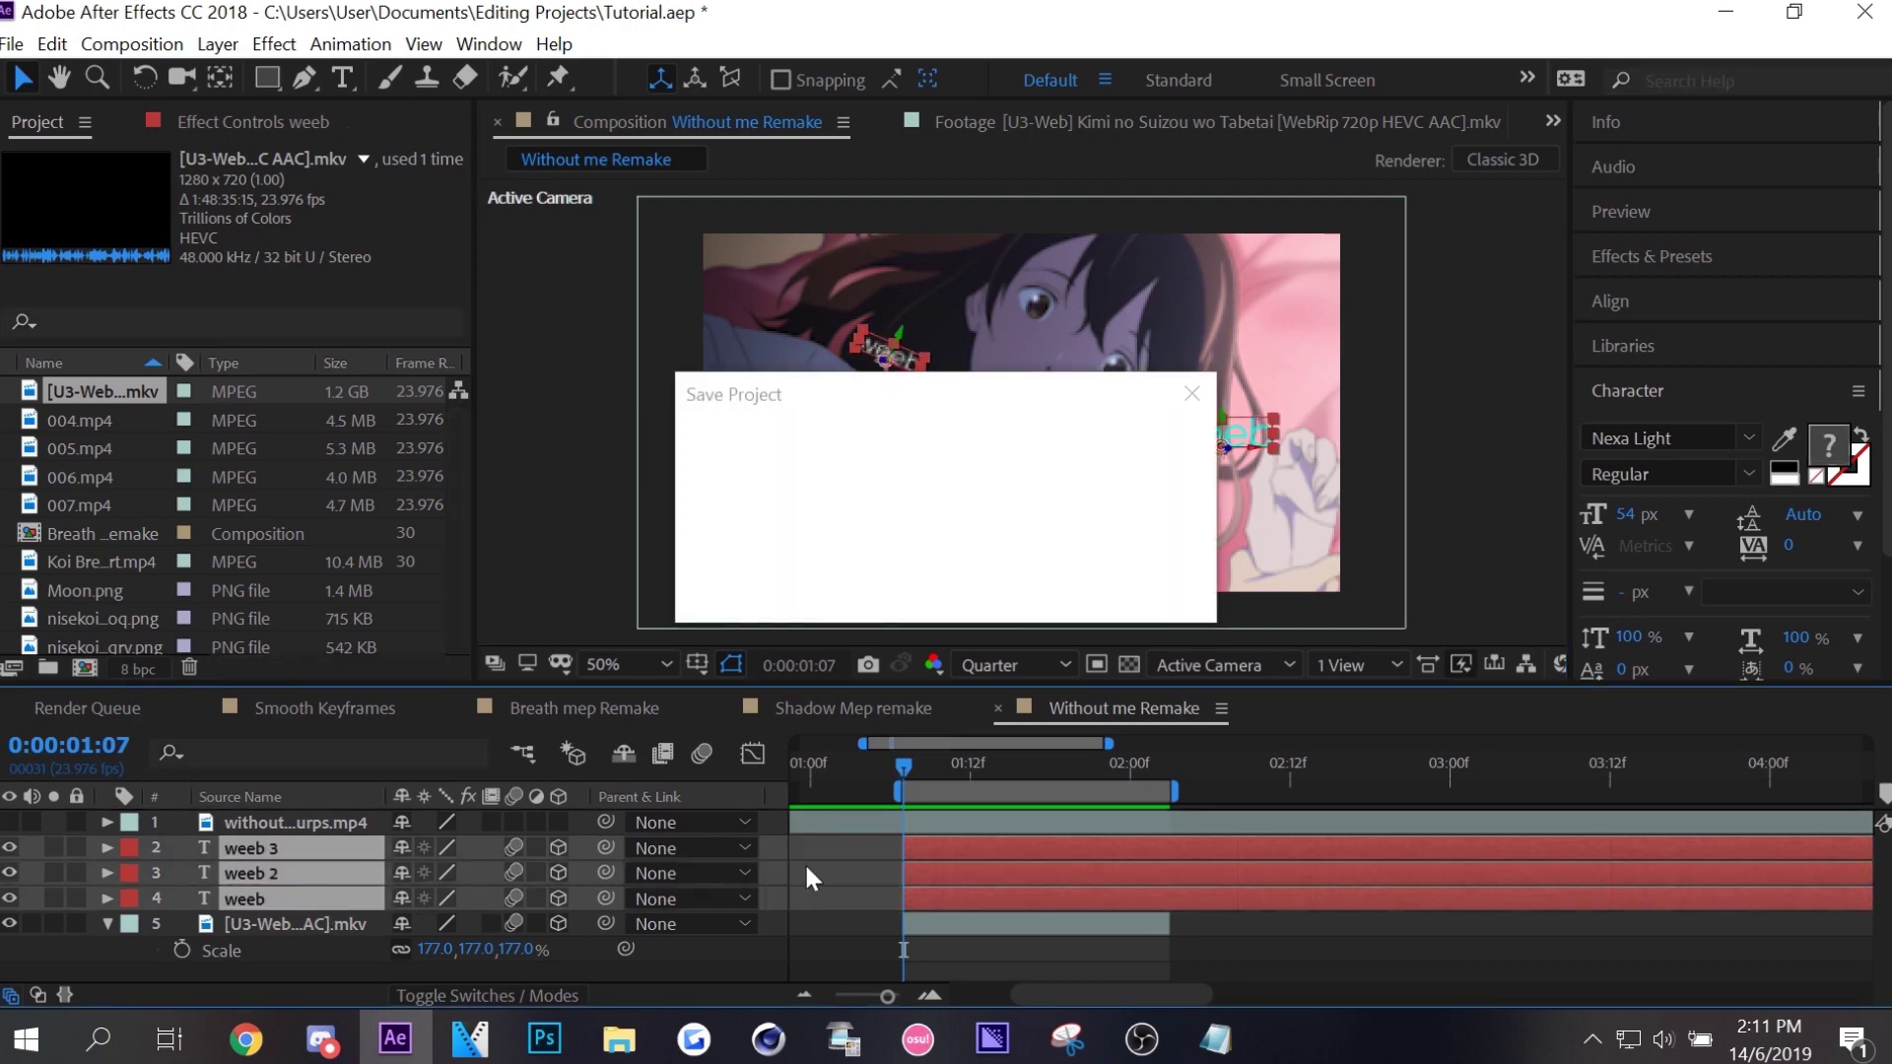
# Trim the weeb, weeb 2 and weeb 3 layers to end at 2:02.
pyautogui.click(1035, 924)
pyautogui.moveTo(1138, 779); pyautogui.dragTo(1157, 767)
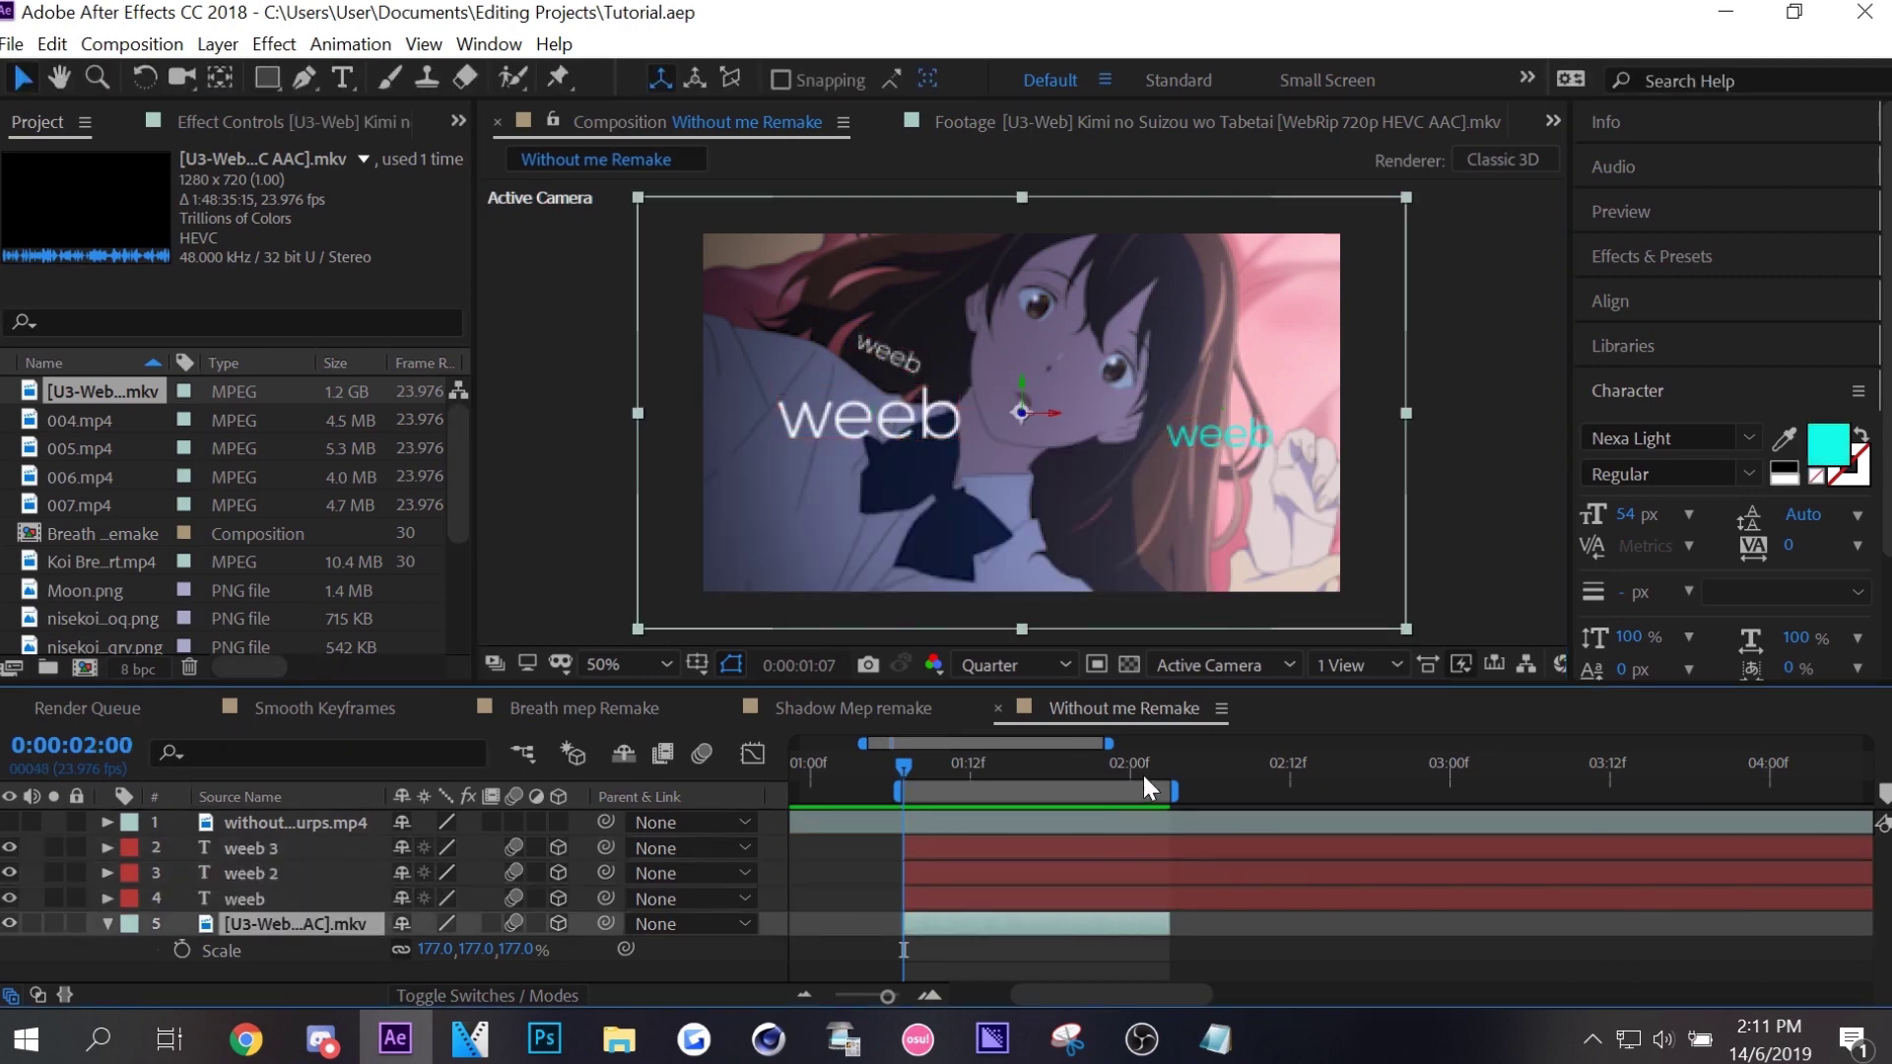
pyautogui.click(1181, 896)
pyautogui.keyDown('shift'); pyautogui.click(1206, 850); pyautogui.keyUp('shift')
pyautogui.hotkey('alt', ']')
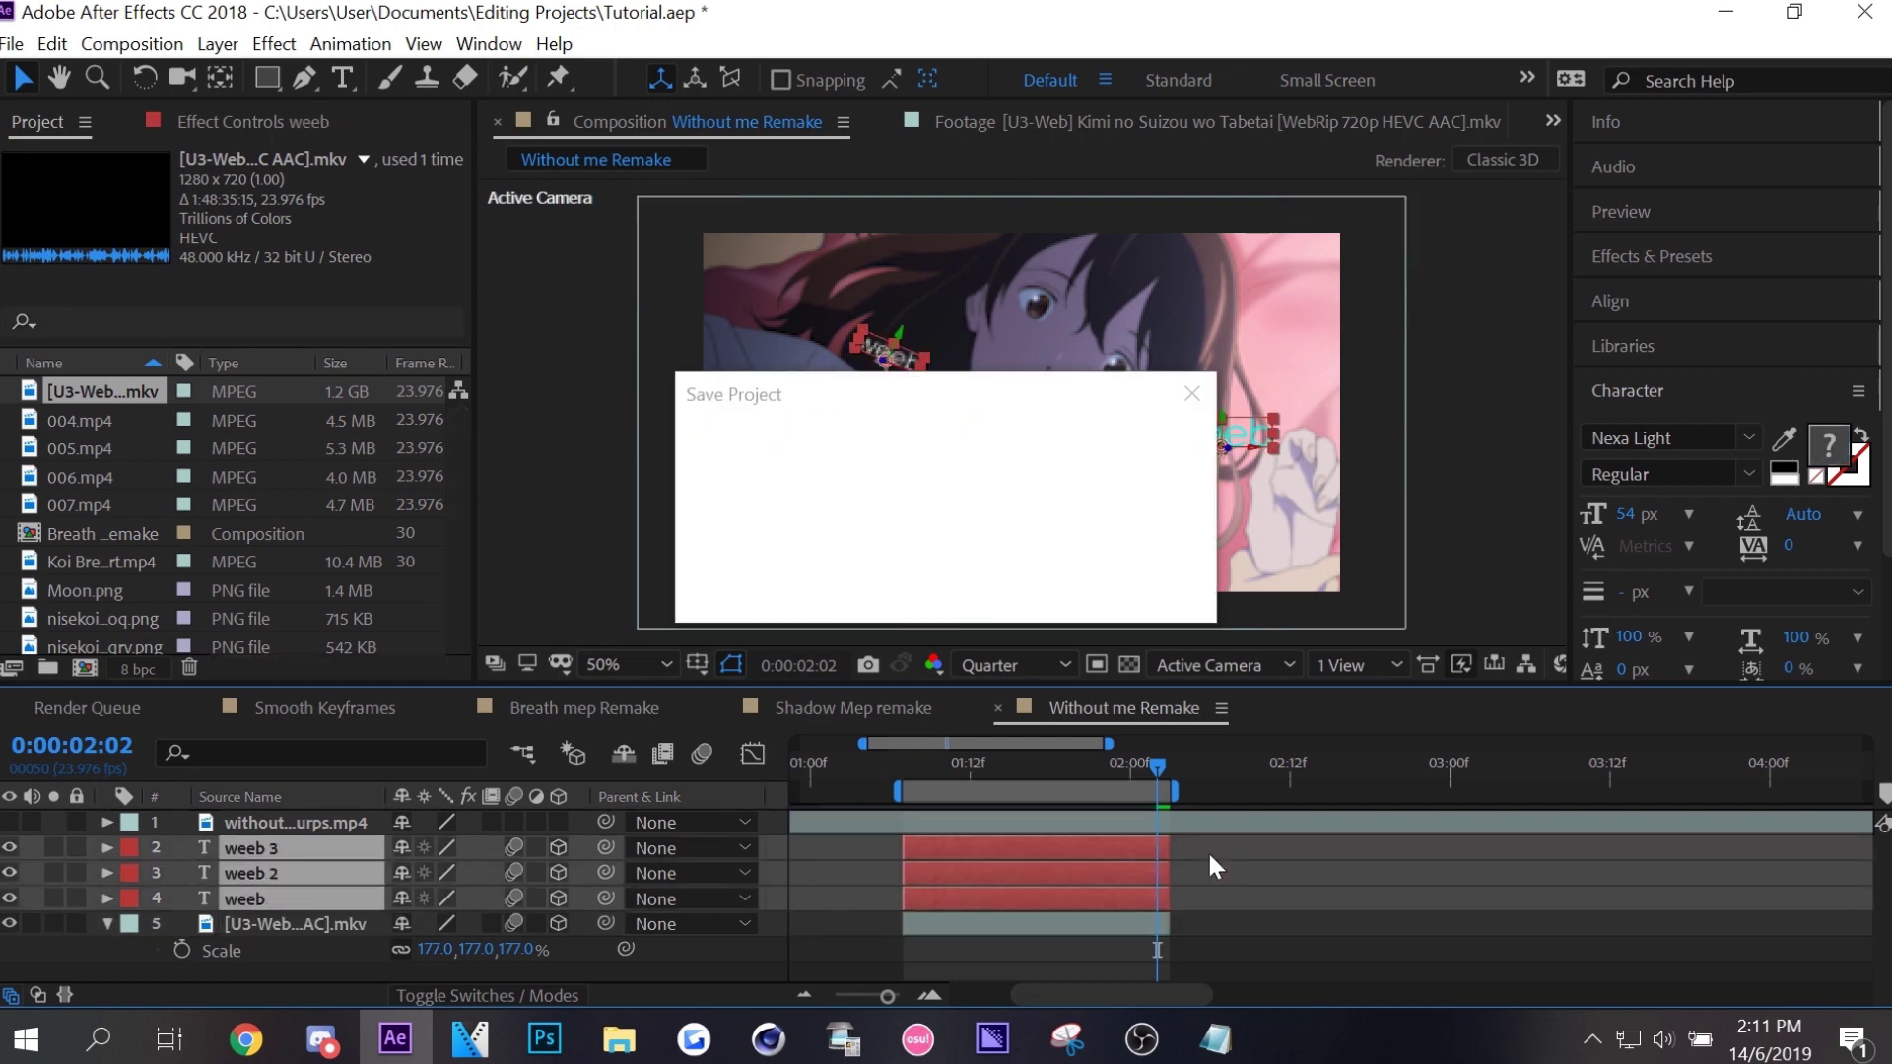
pyautogui.click(106, 924)
pyautogui.click(873, 915)
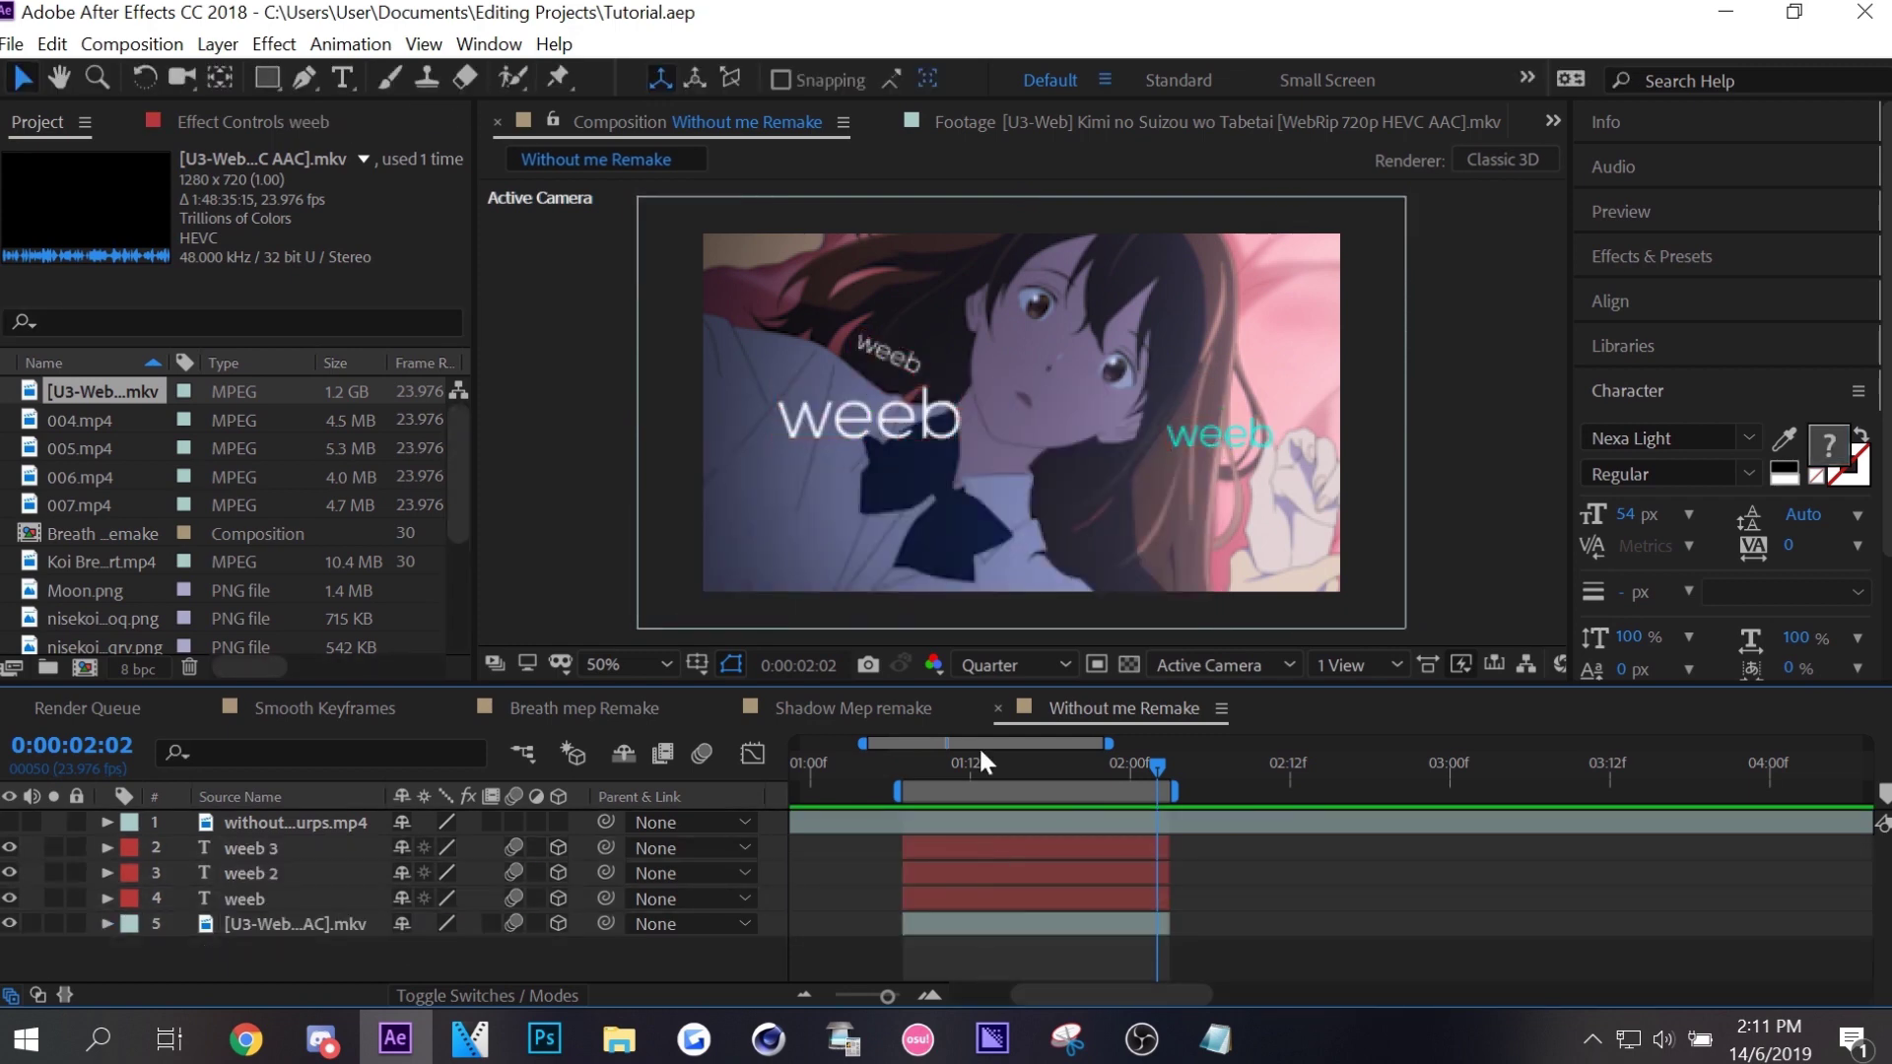
# Try pre-composing weeb 3 and adding a null at 1:07, then undo both.
pyautogui.moveTo(918, 779); pyautogui.dragTo(905, 779)
pyautogui.click(364, 849)
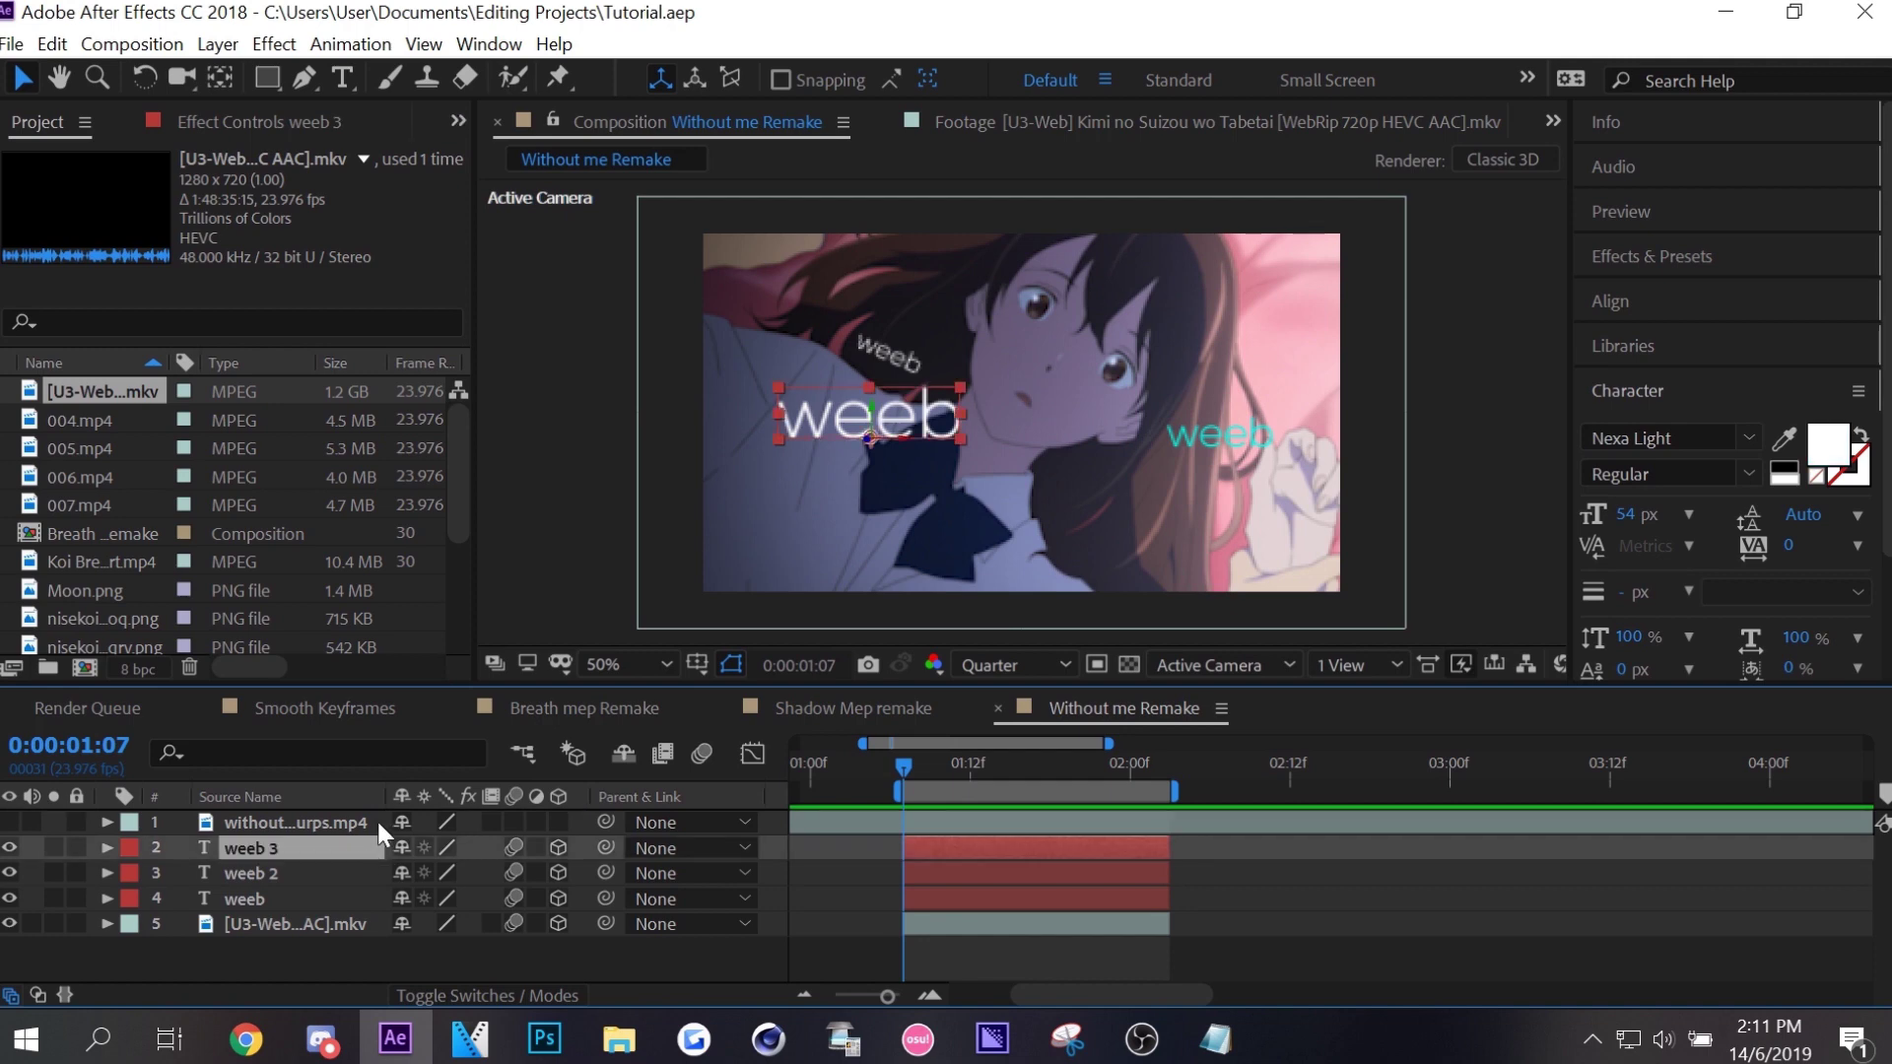
pyautogui.hotkey('ctrl', 'shift', 'c')
pyautogui.press('Return')
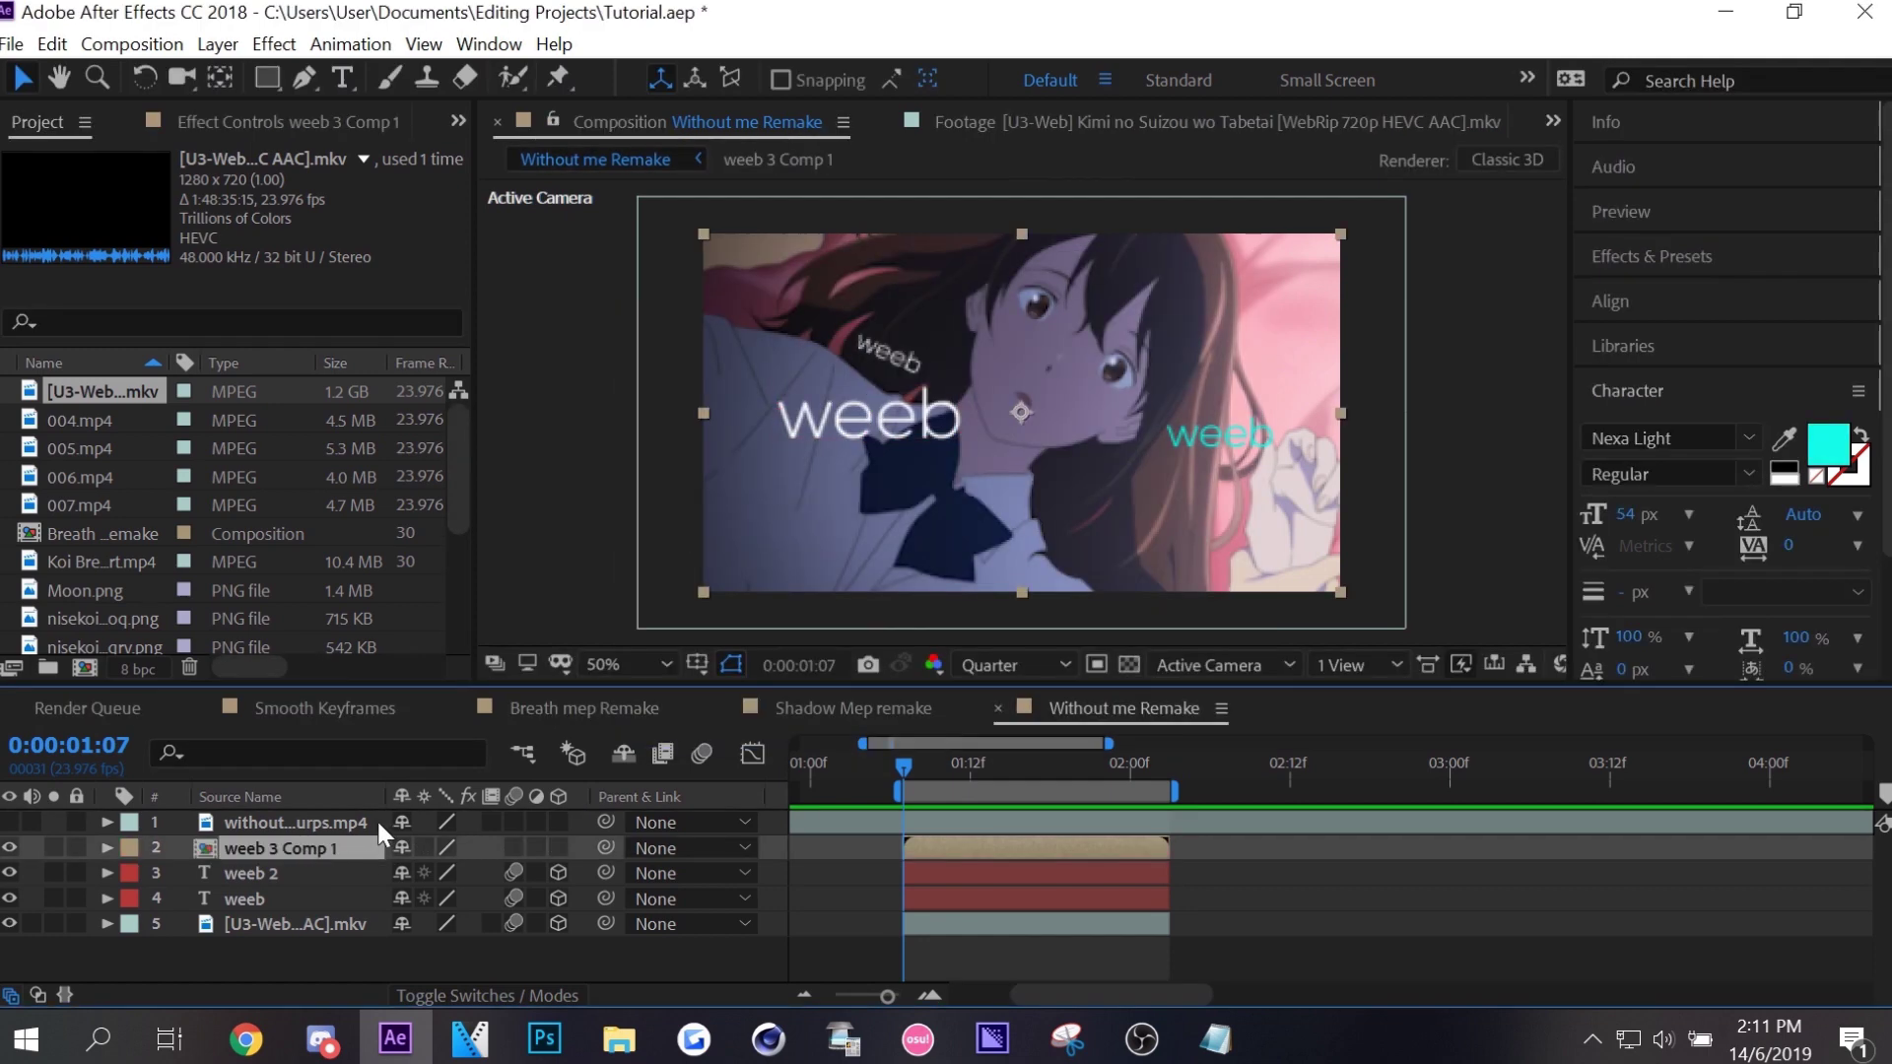
pyautogui.hotkey('ctrl', 'alt', 'shift', 'y')
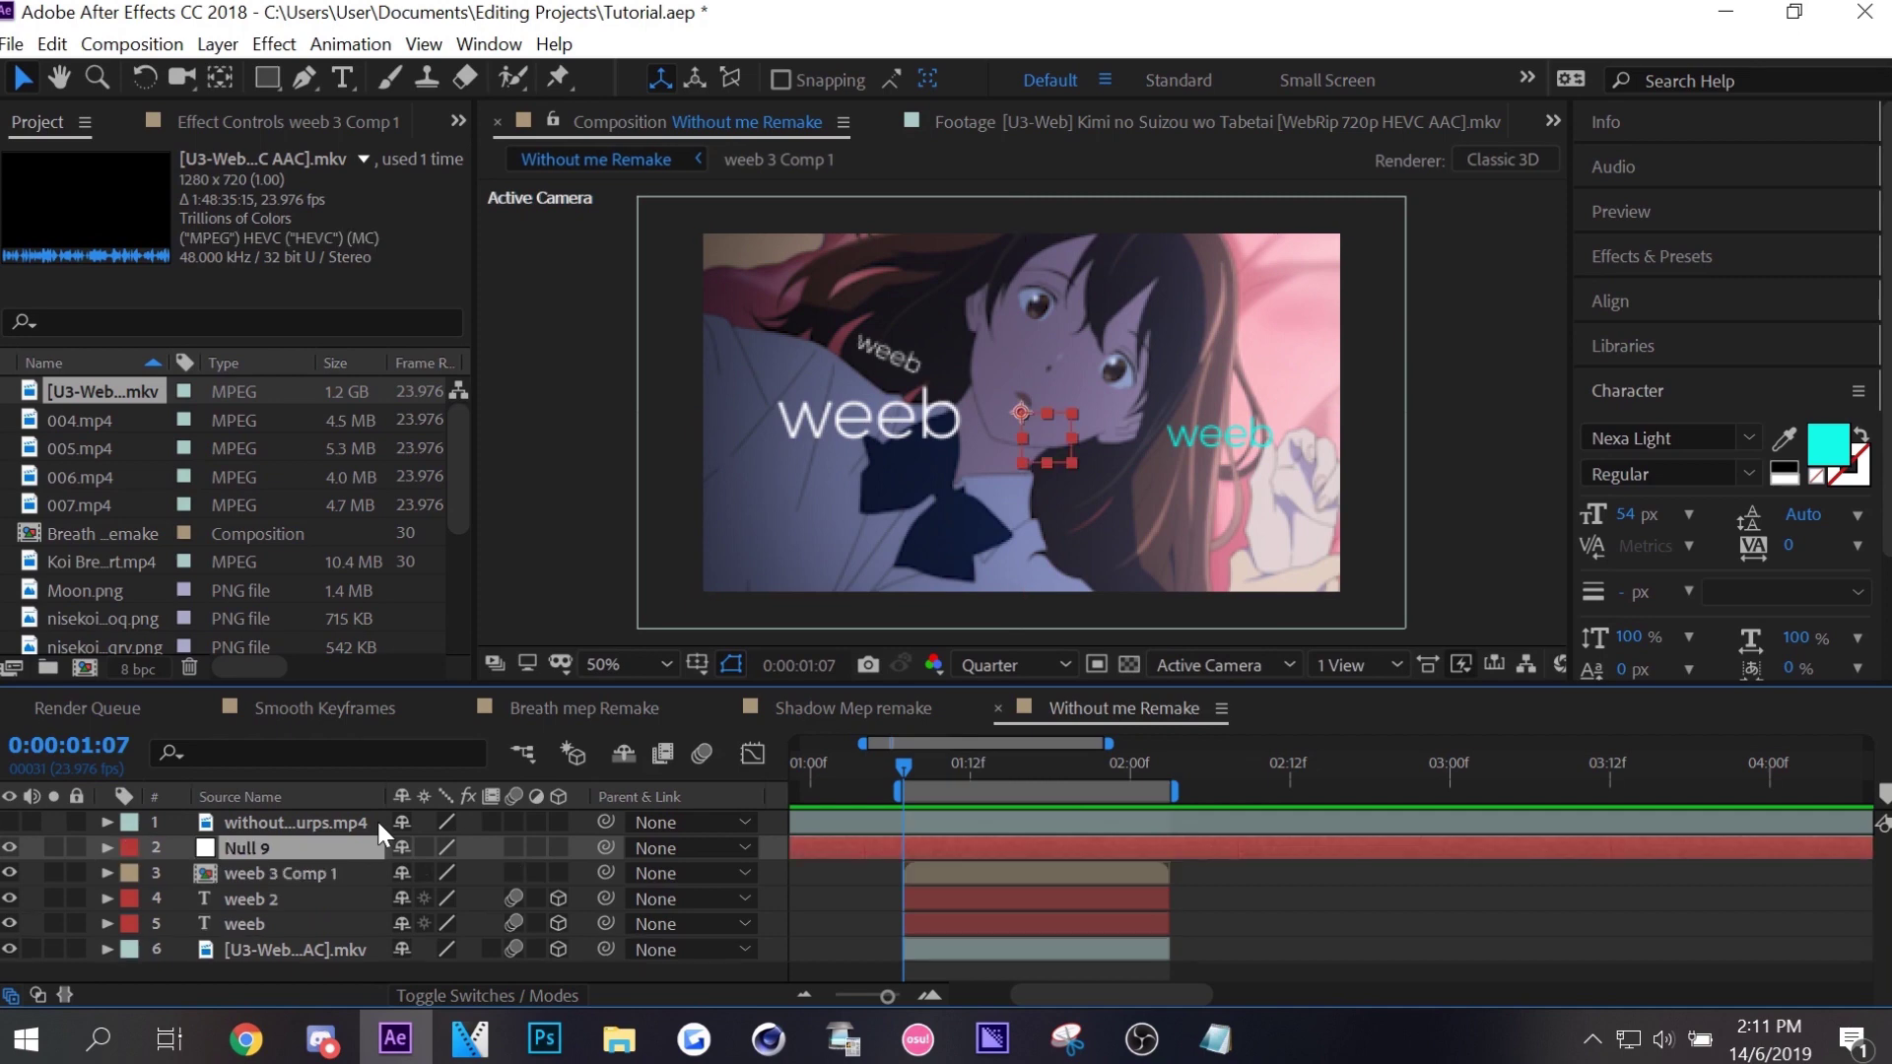
pyautogui.click(333, 877)
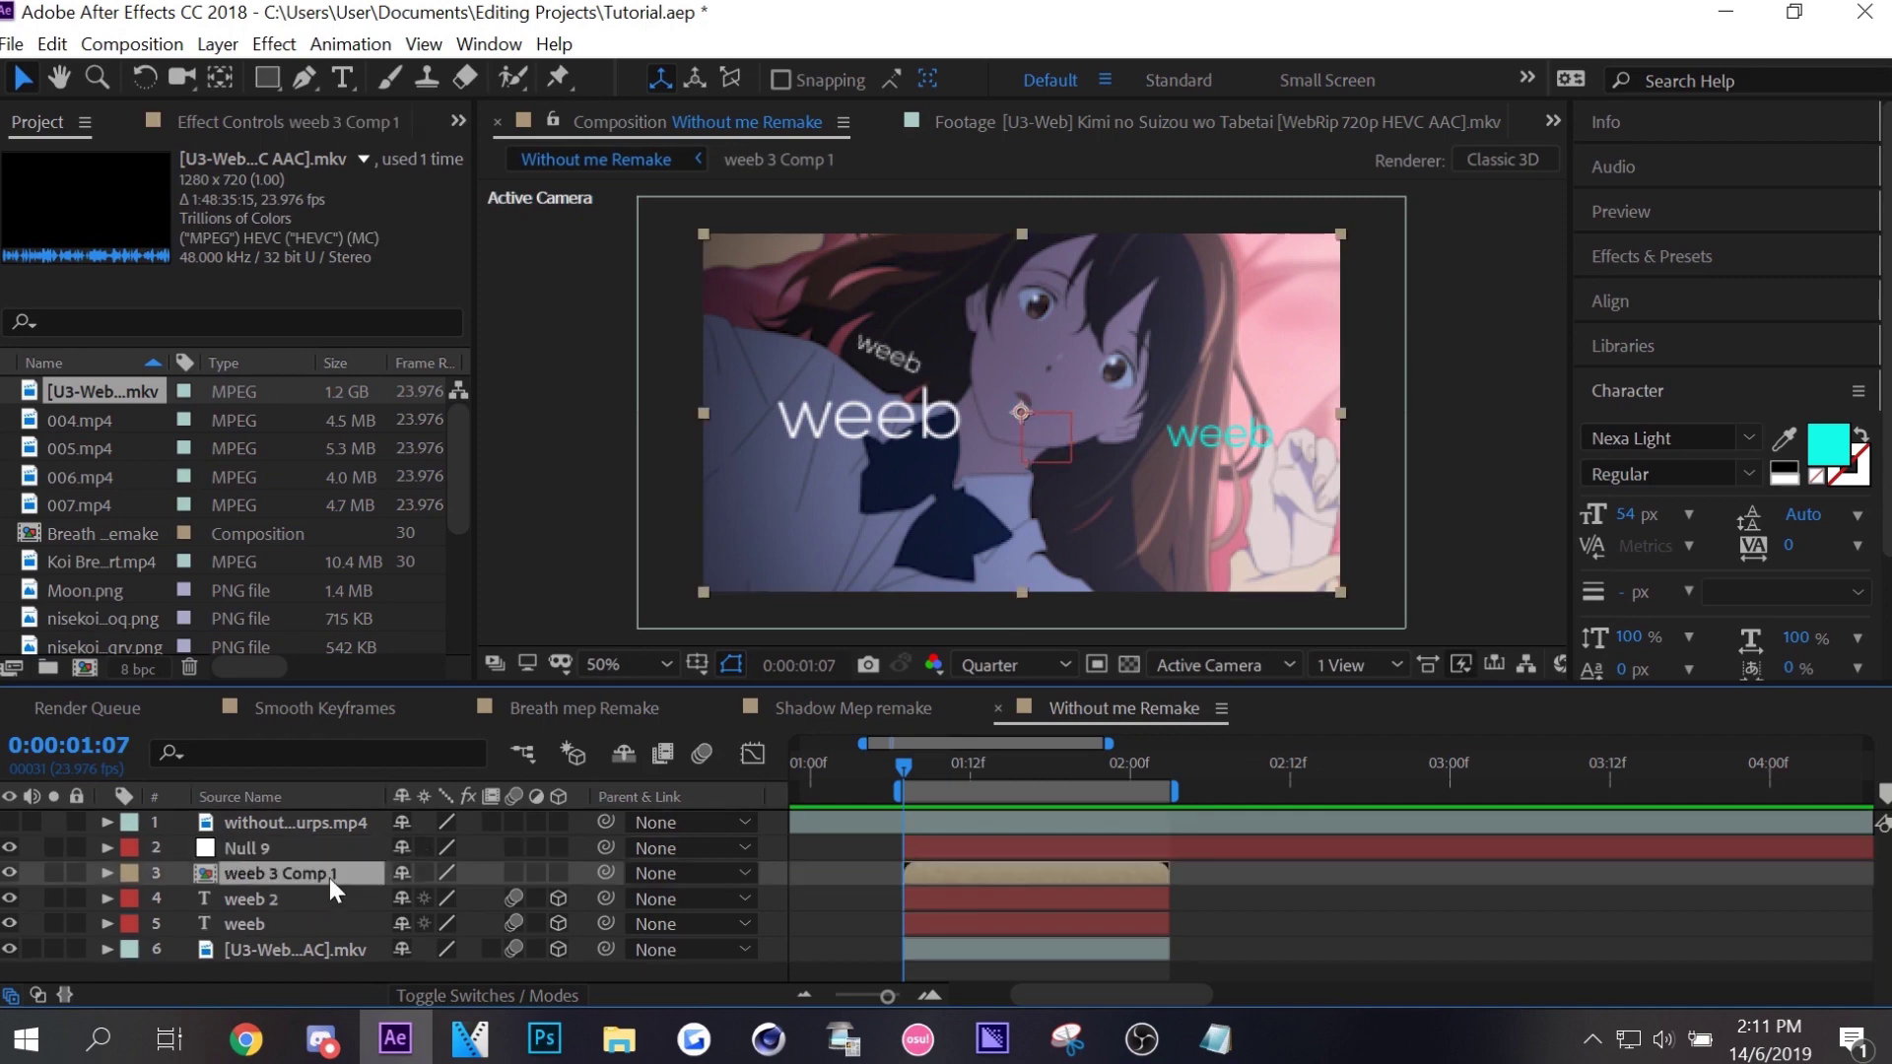
pyautogui.hotkey('ctrl', 'z')
pyautogui.hotkey('ctrl', 'z')
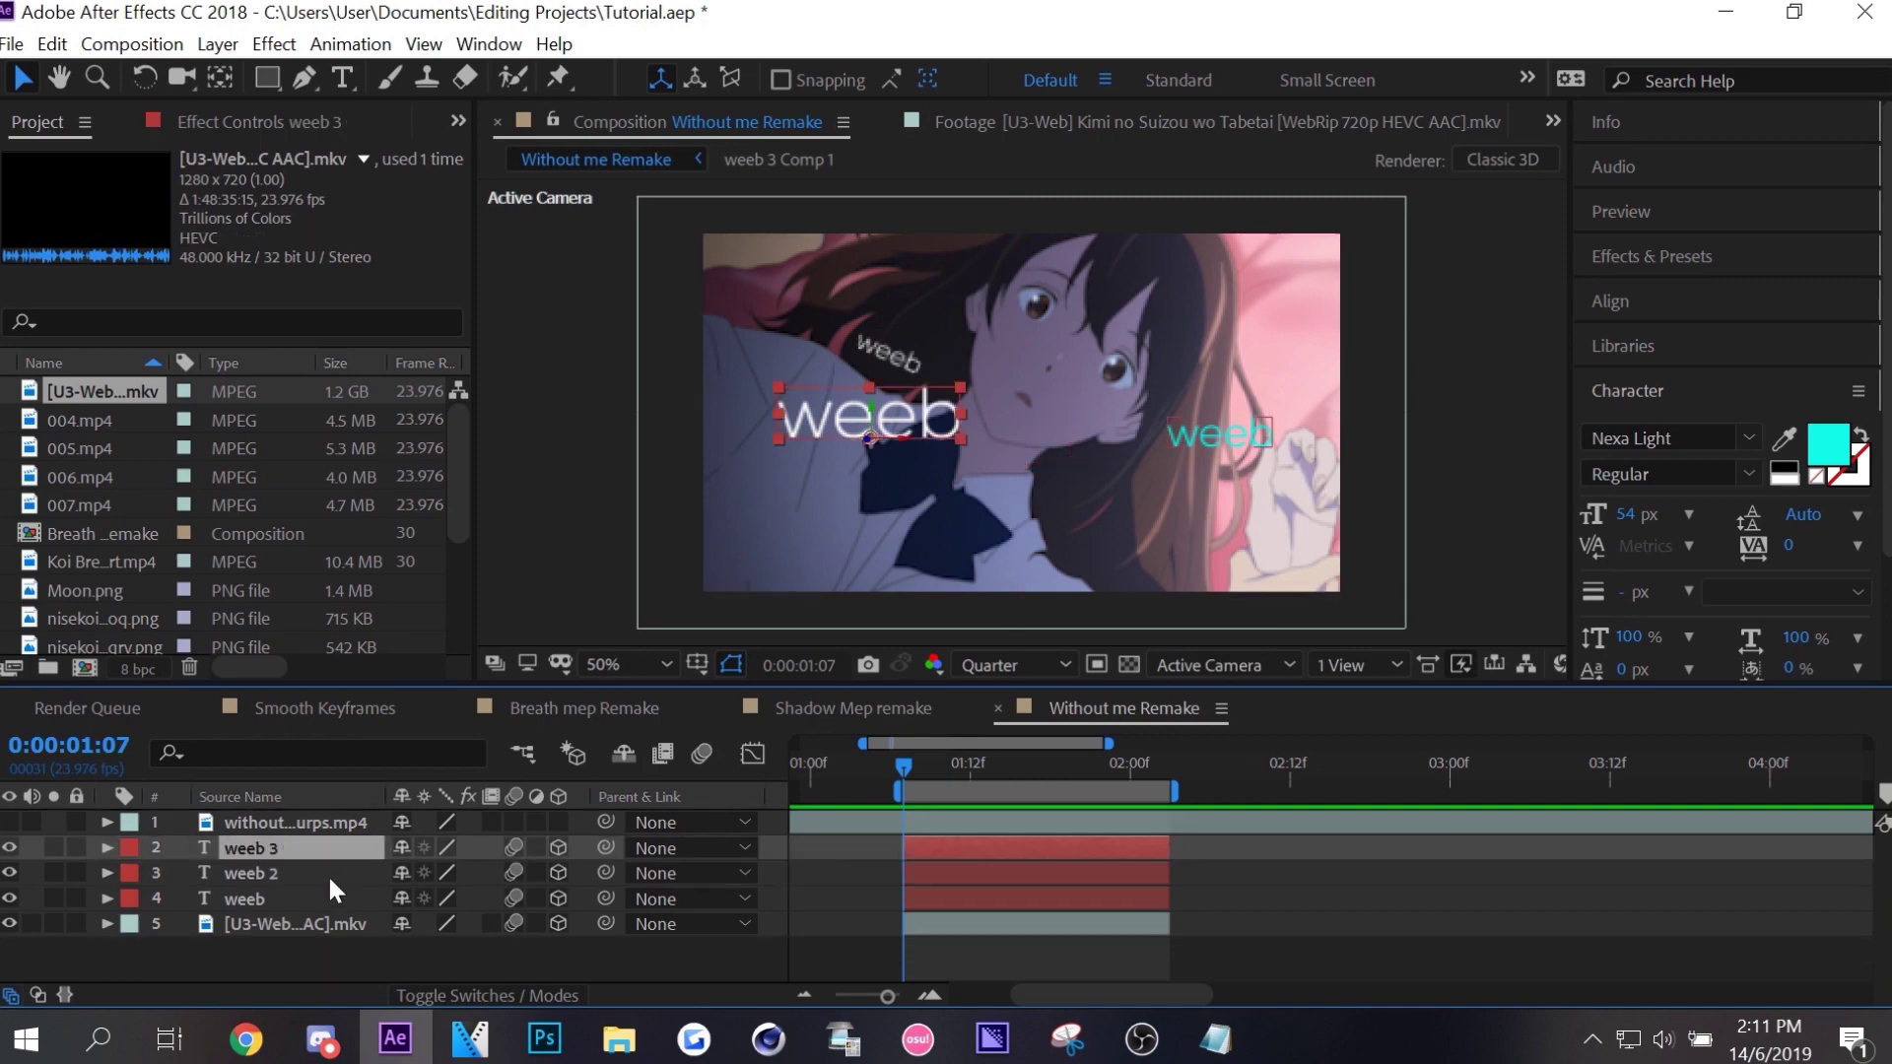
# Add Camera 1 parented to a new Null 9 trimmed to start at 1:07, and save.
pyautogui.rightClick(577, 843)
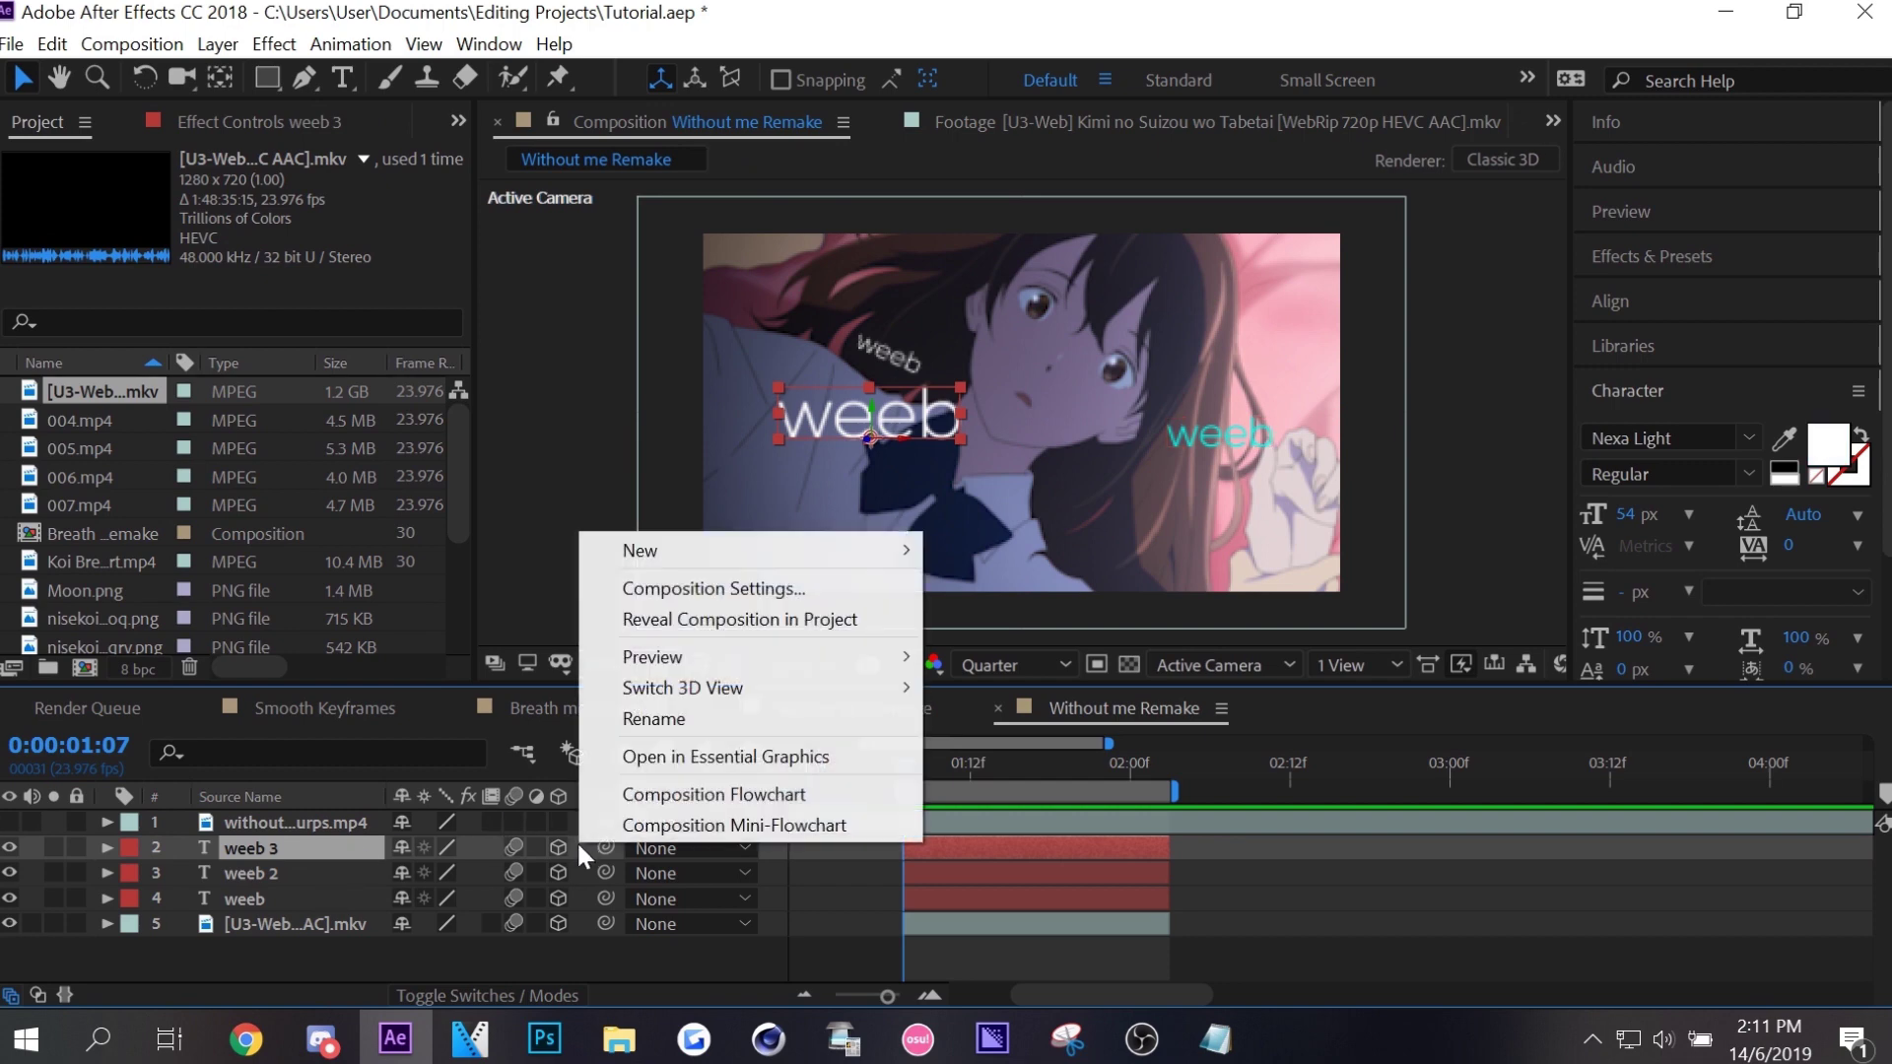
pyautogui.moveTo(895, 546)
pyautogui.click(1019, 681)
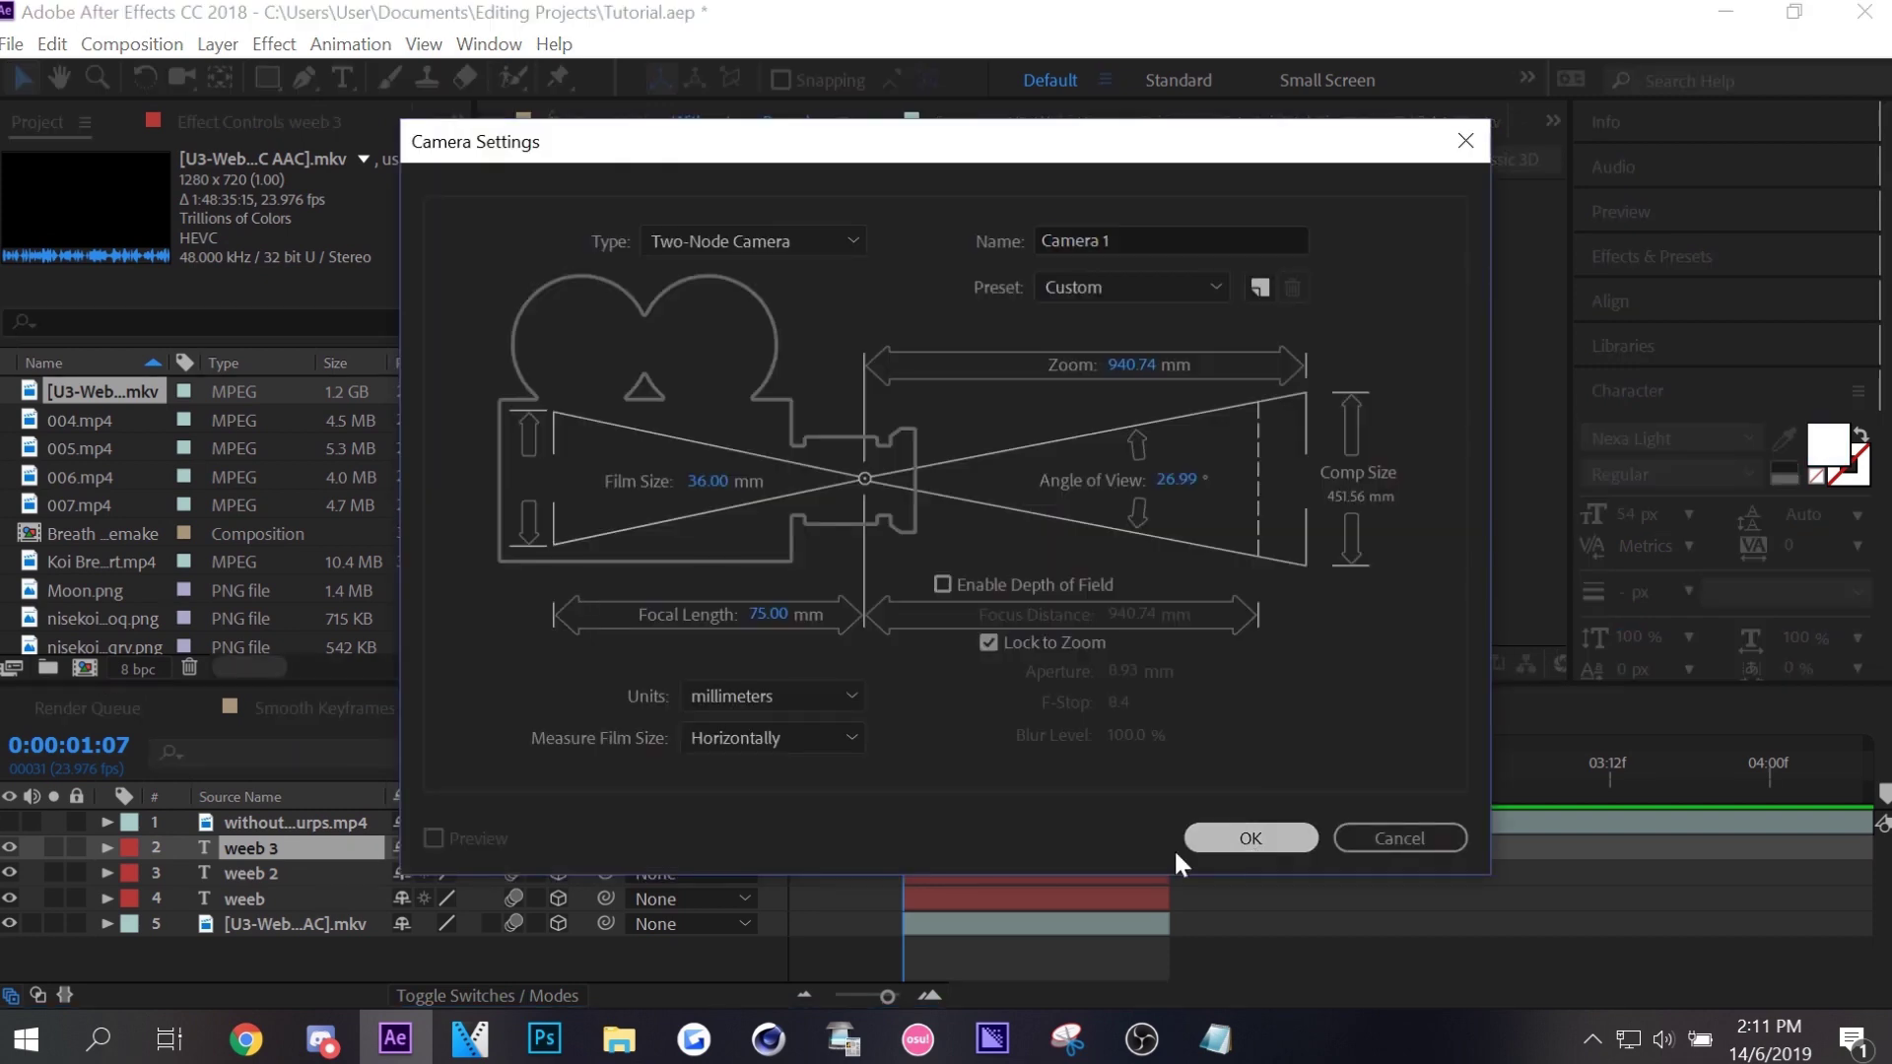
pyautogui.click(1212, 837)
pyautogui.rightClick(581, 871)
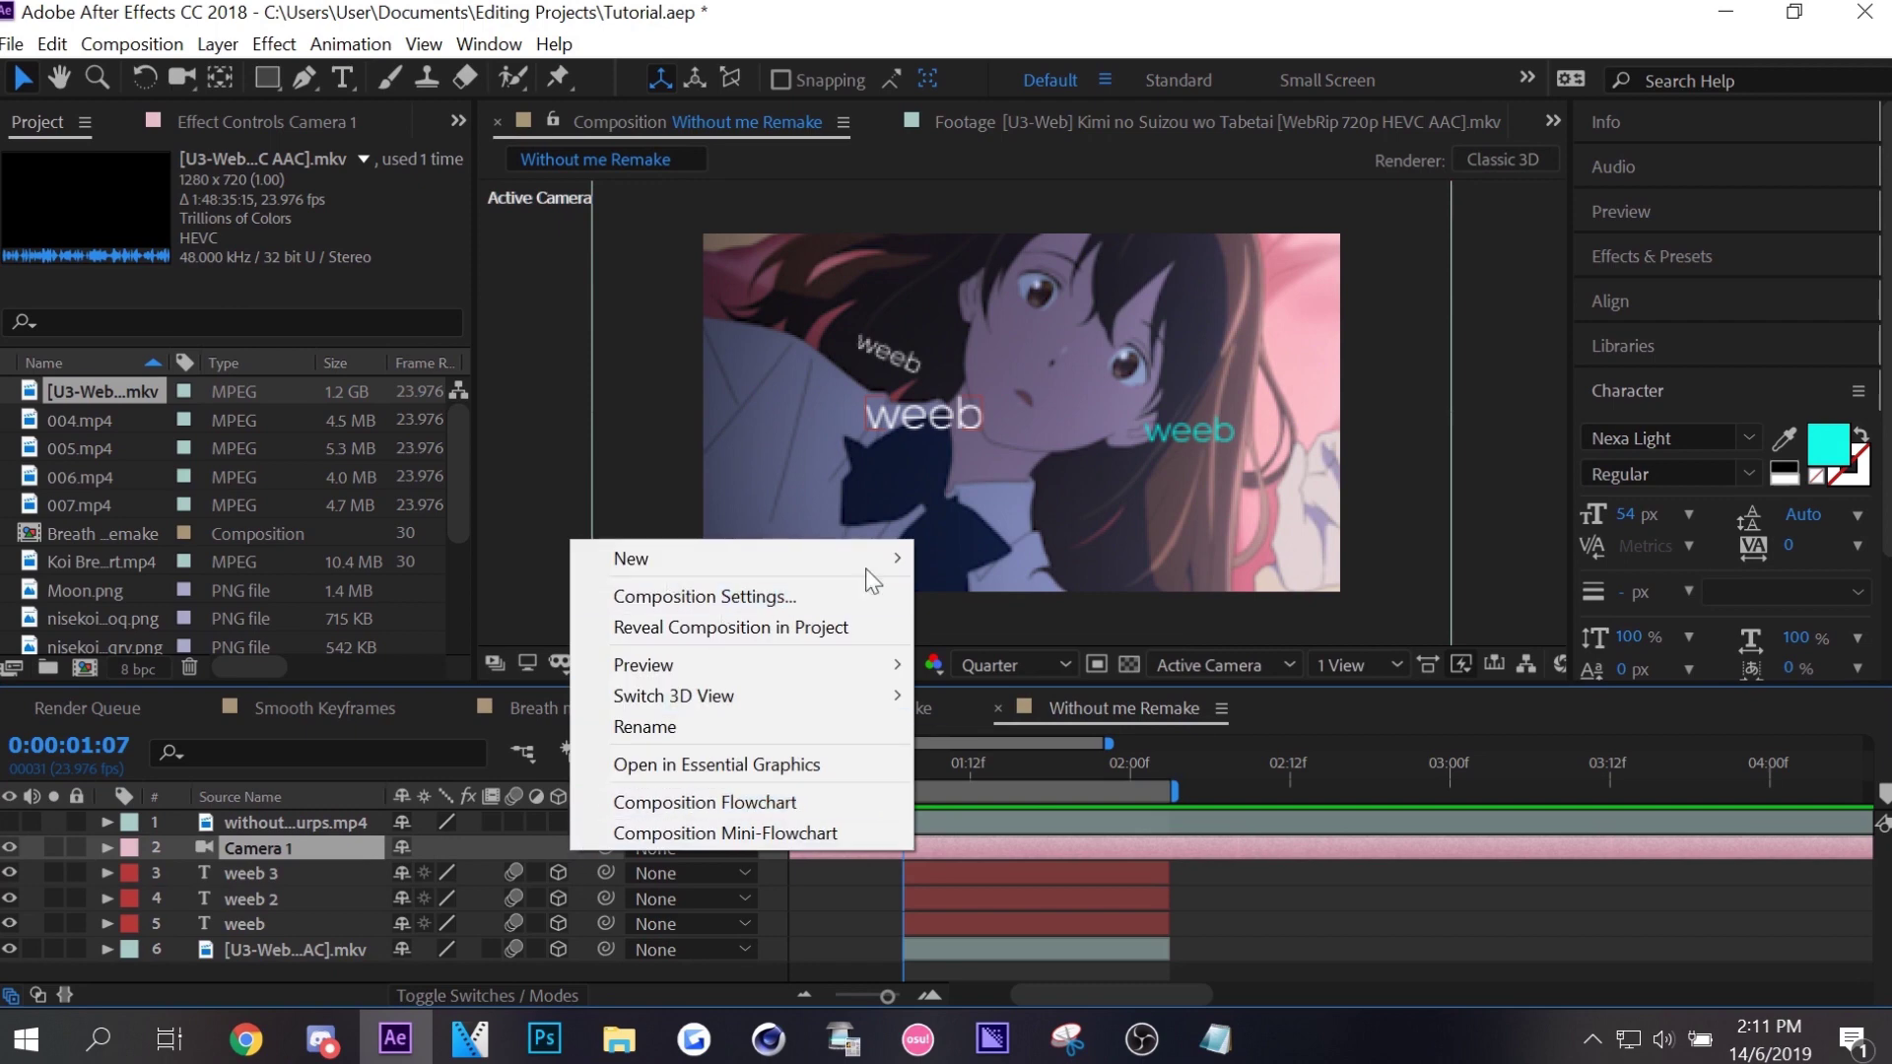
pyautogui.moveTo(882, 558)
pyautogui.click(1023, 719)
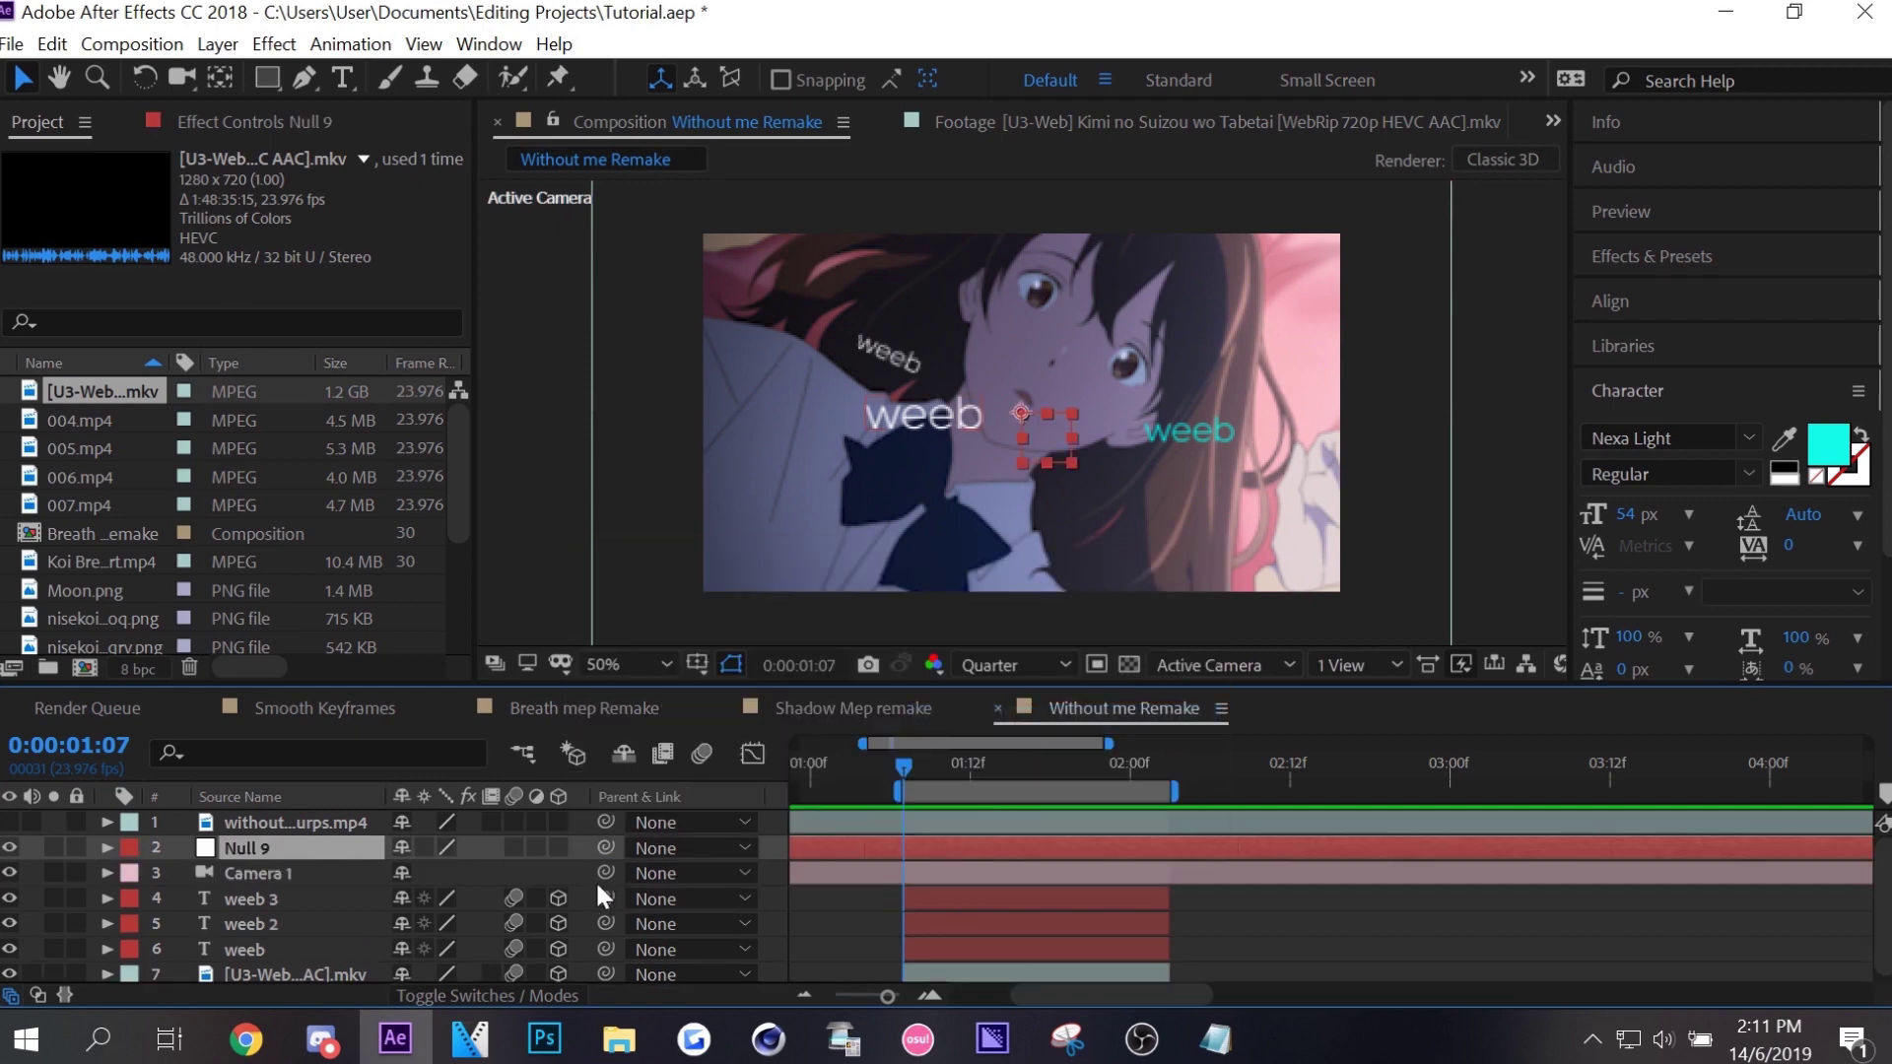
pyautogui.moveTo(602, 876); pyautogui.dragTo(560, 847)
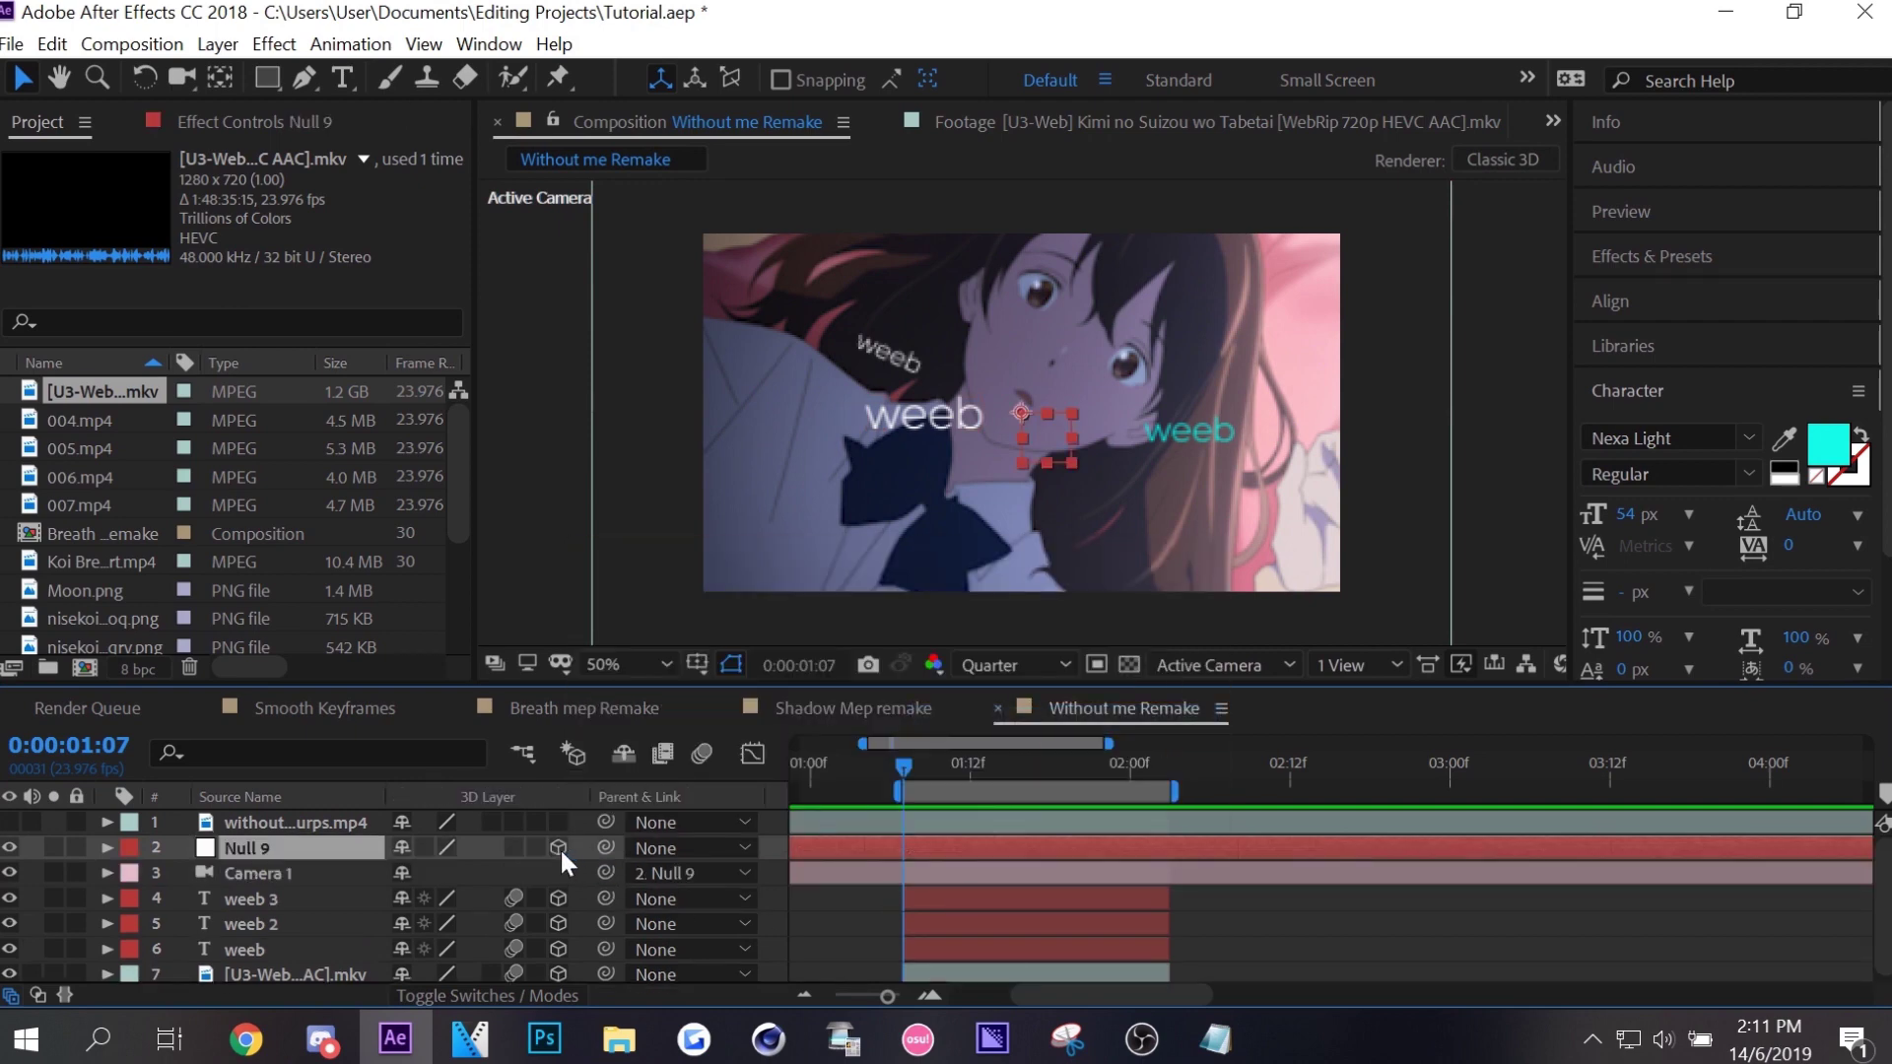
pyautogui.click(1064, 847)
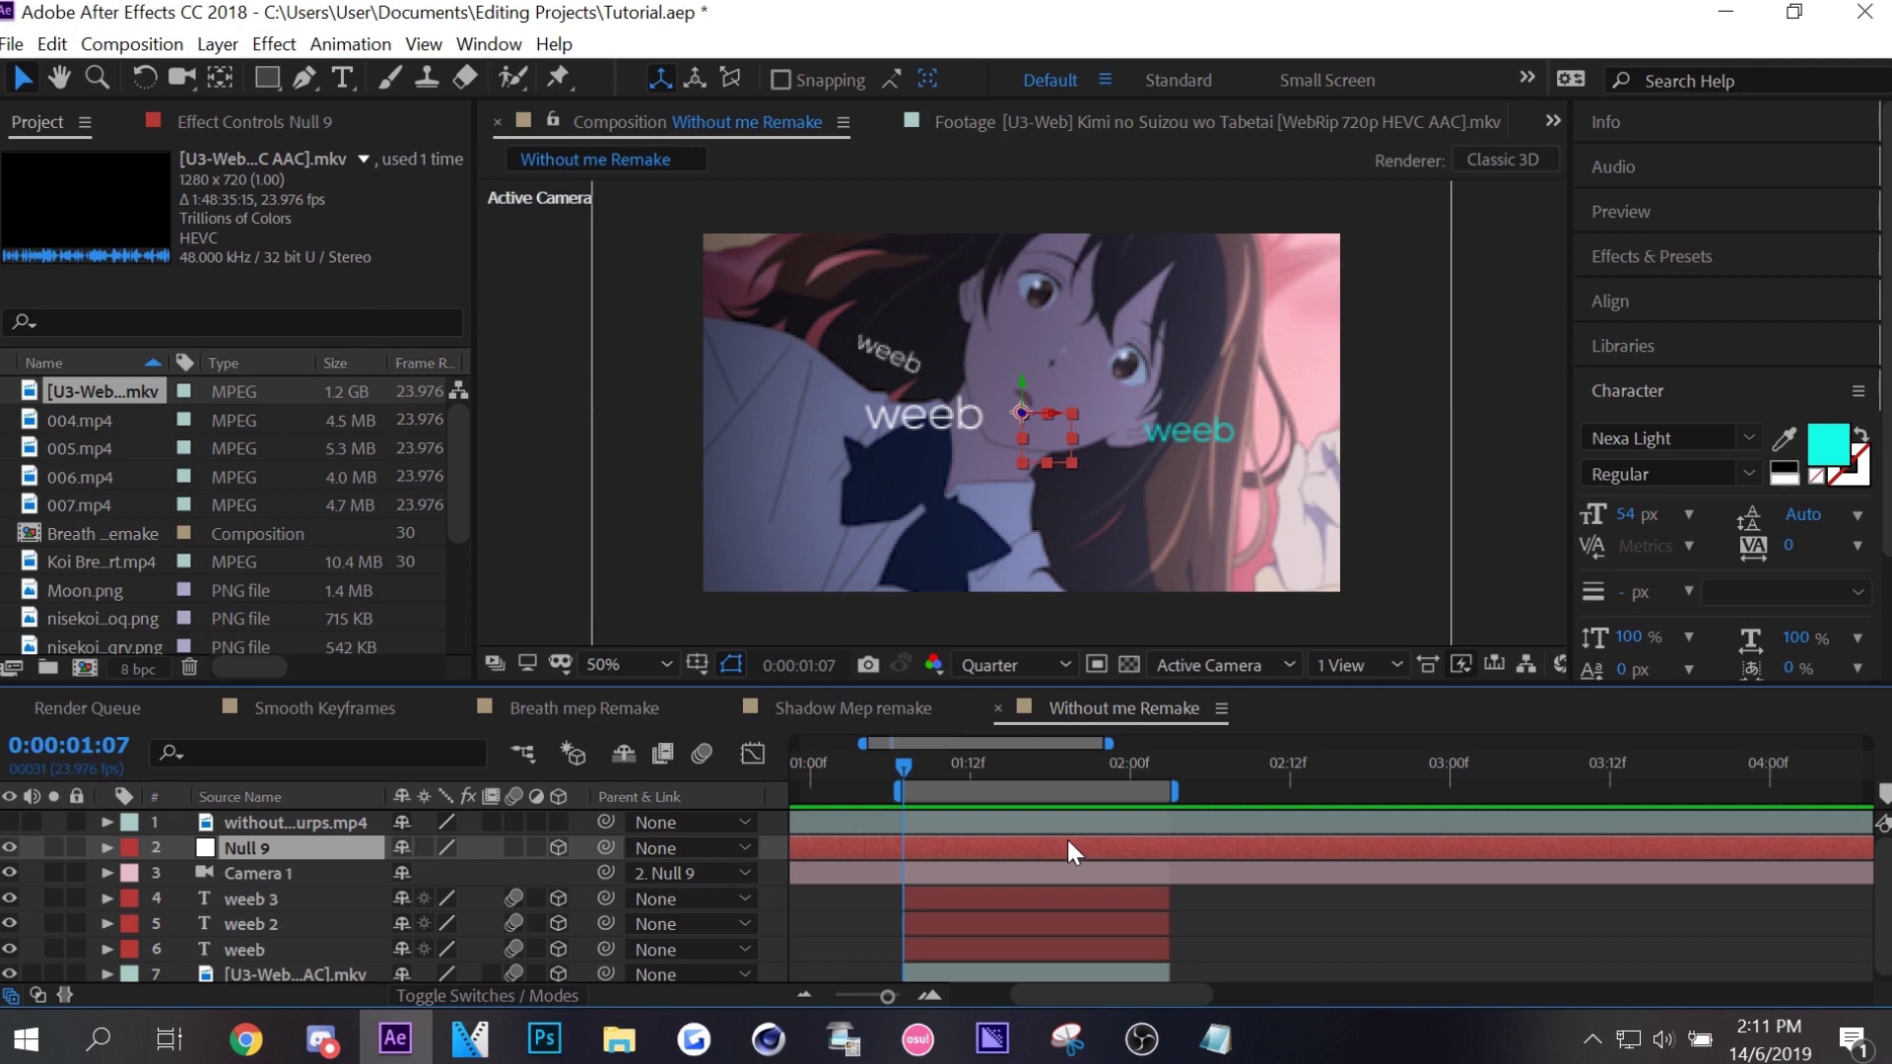
pyautogui.hotkey('alt', '[')
pyautogui.hotkey('ctrl', 's')
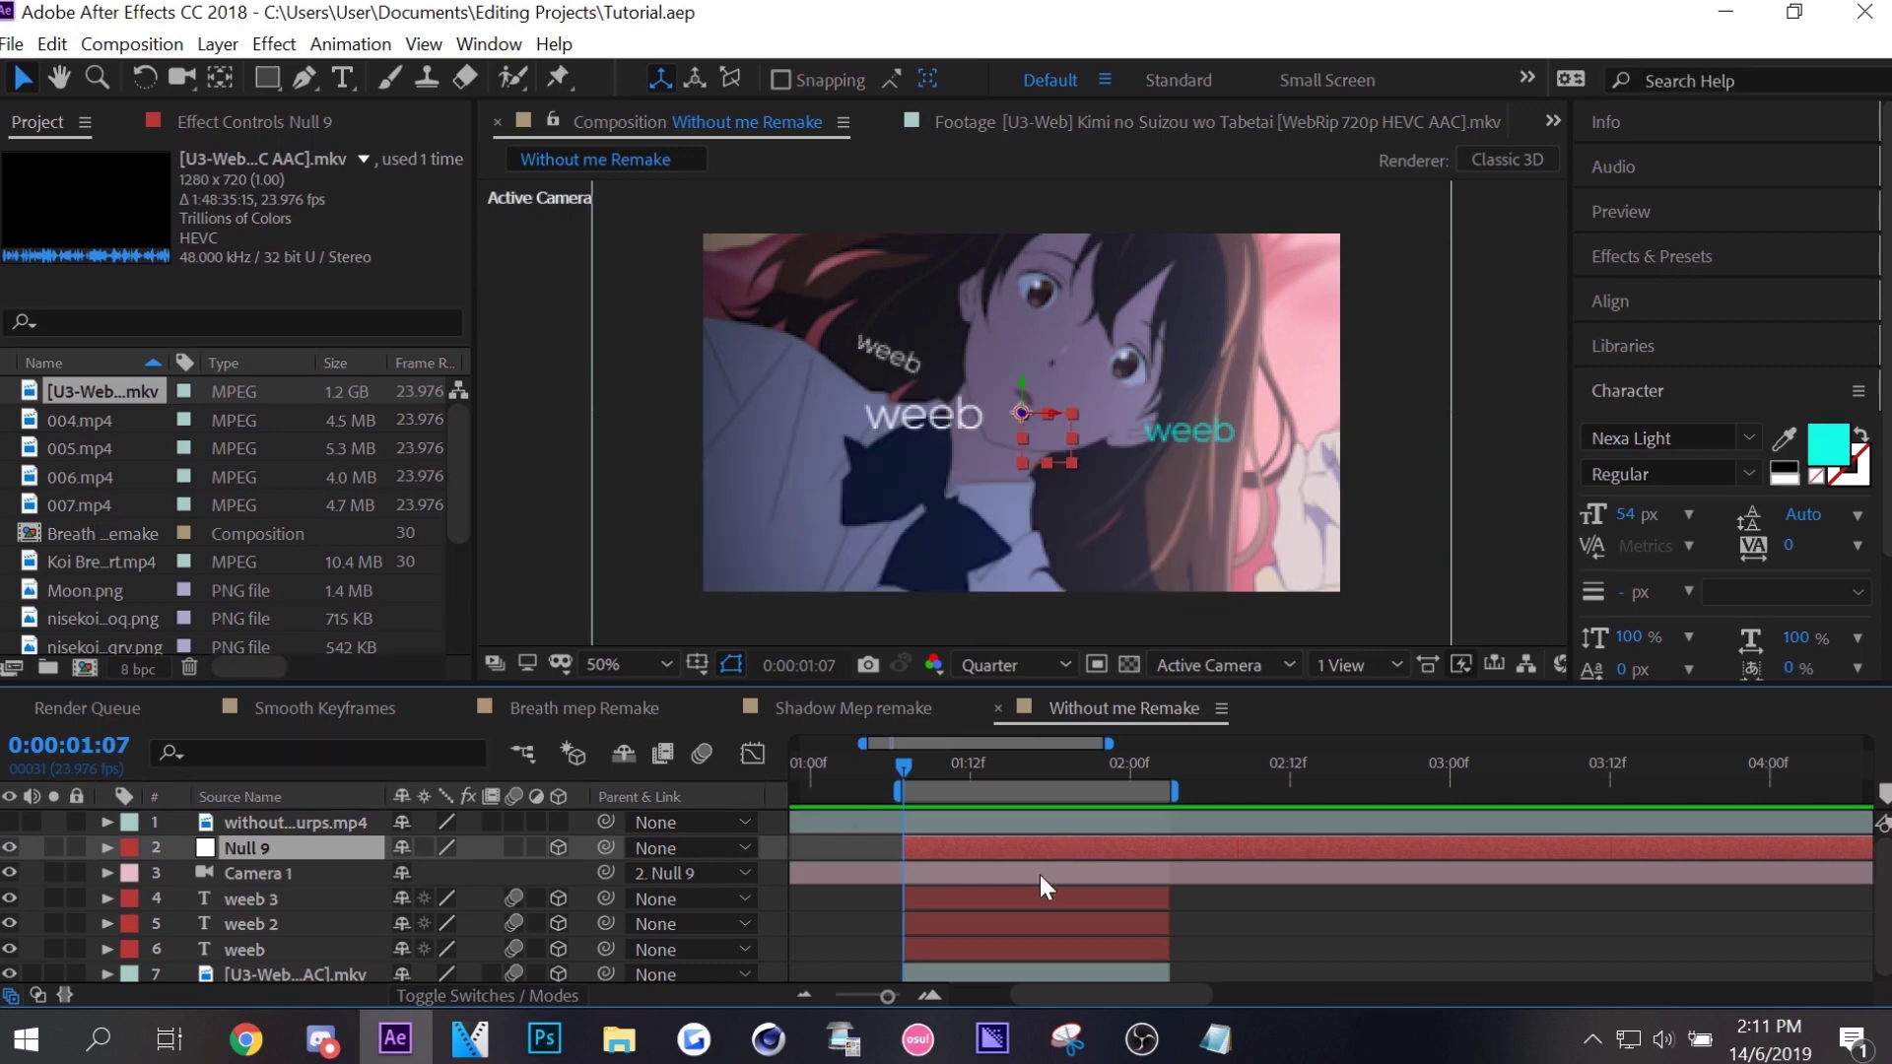
# Nudge weeb 3 left, then set a Position keyframe on Null 9 and move it later.
pyautogui.moveTo(944, 432); pyautogui.dragTo(914, 428)
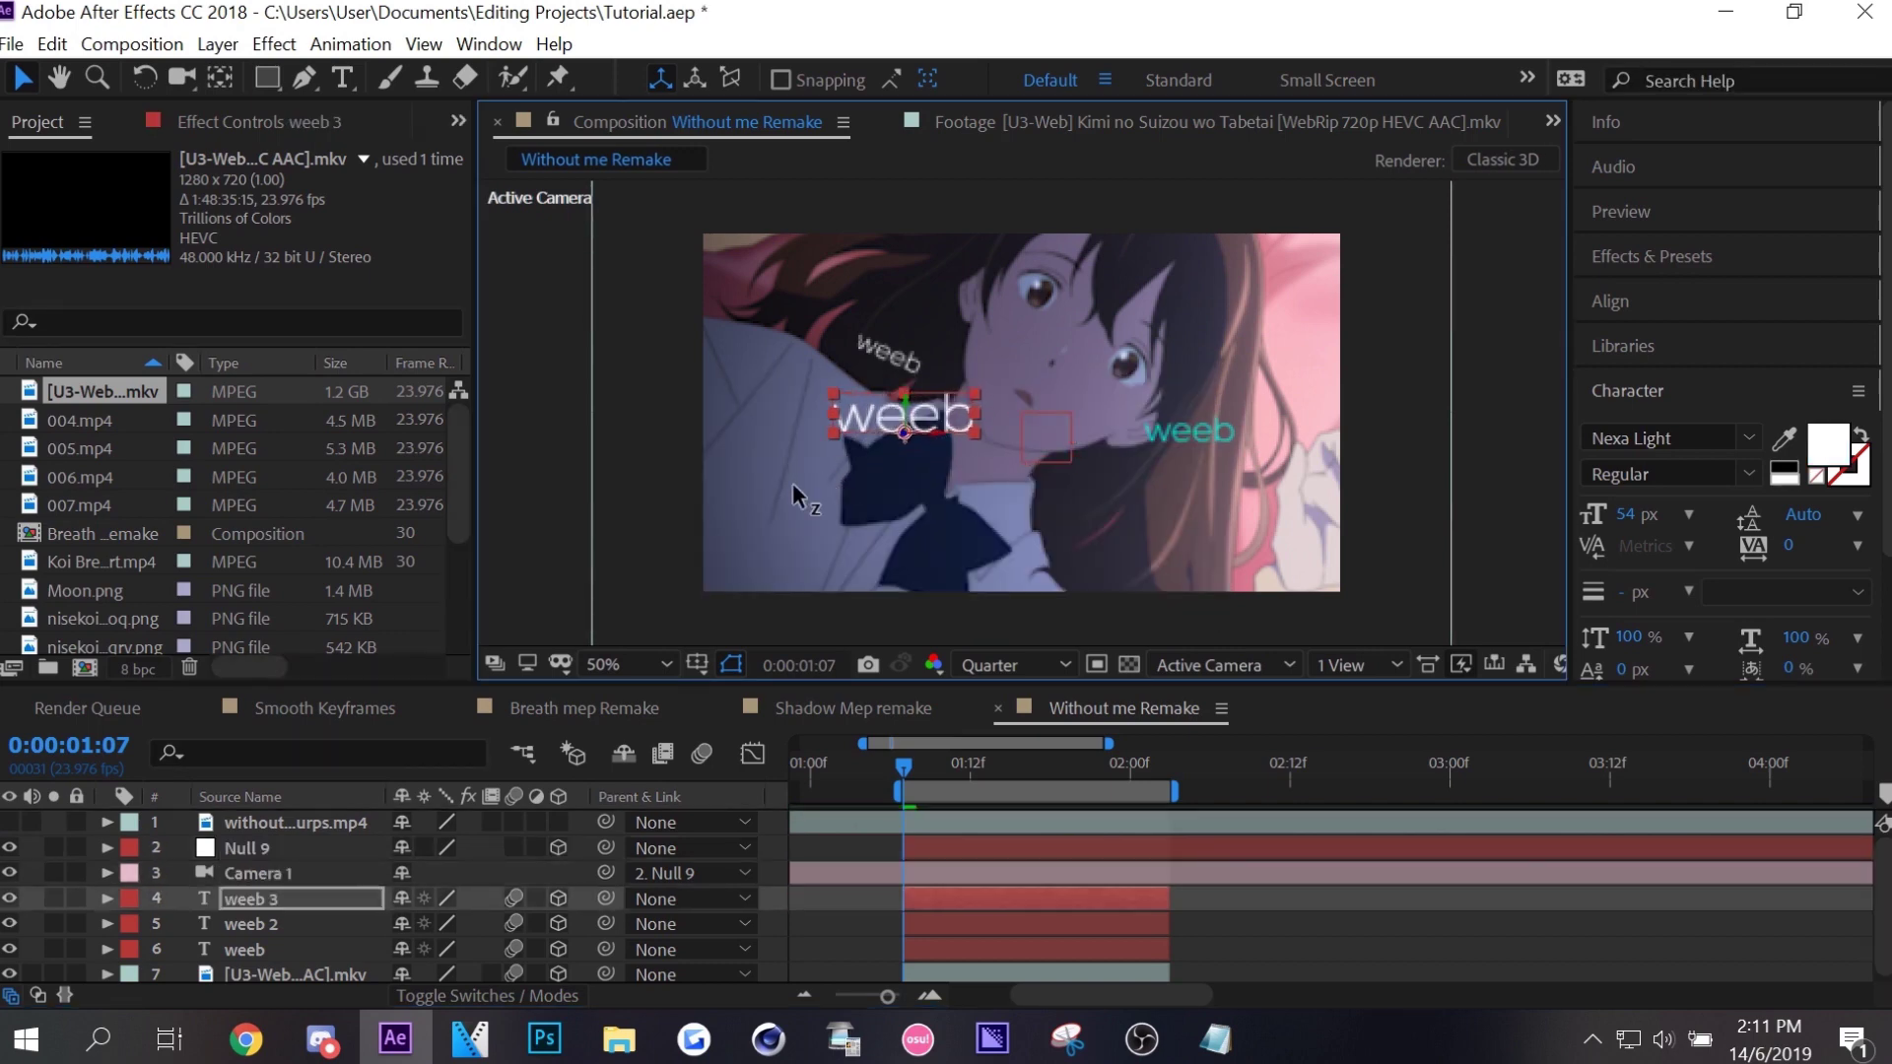
pyautogui.click(1204, 427)
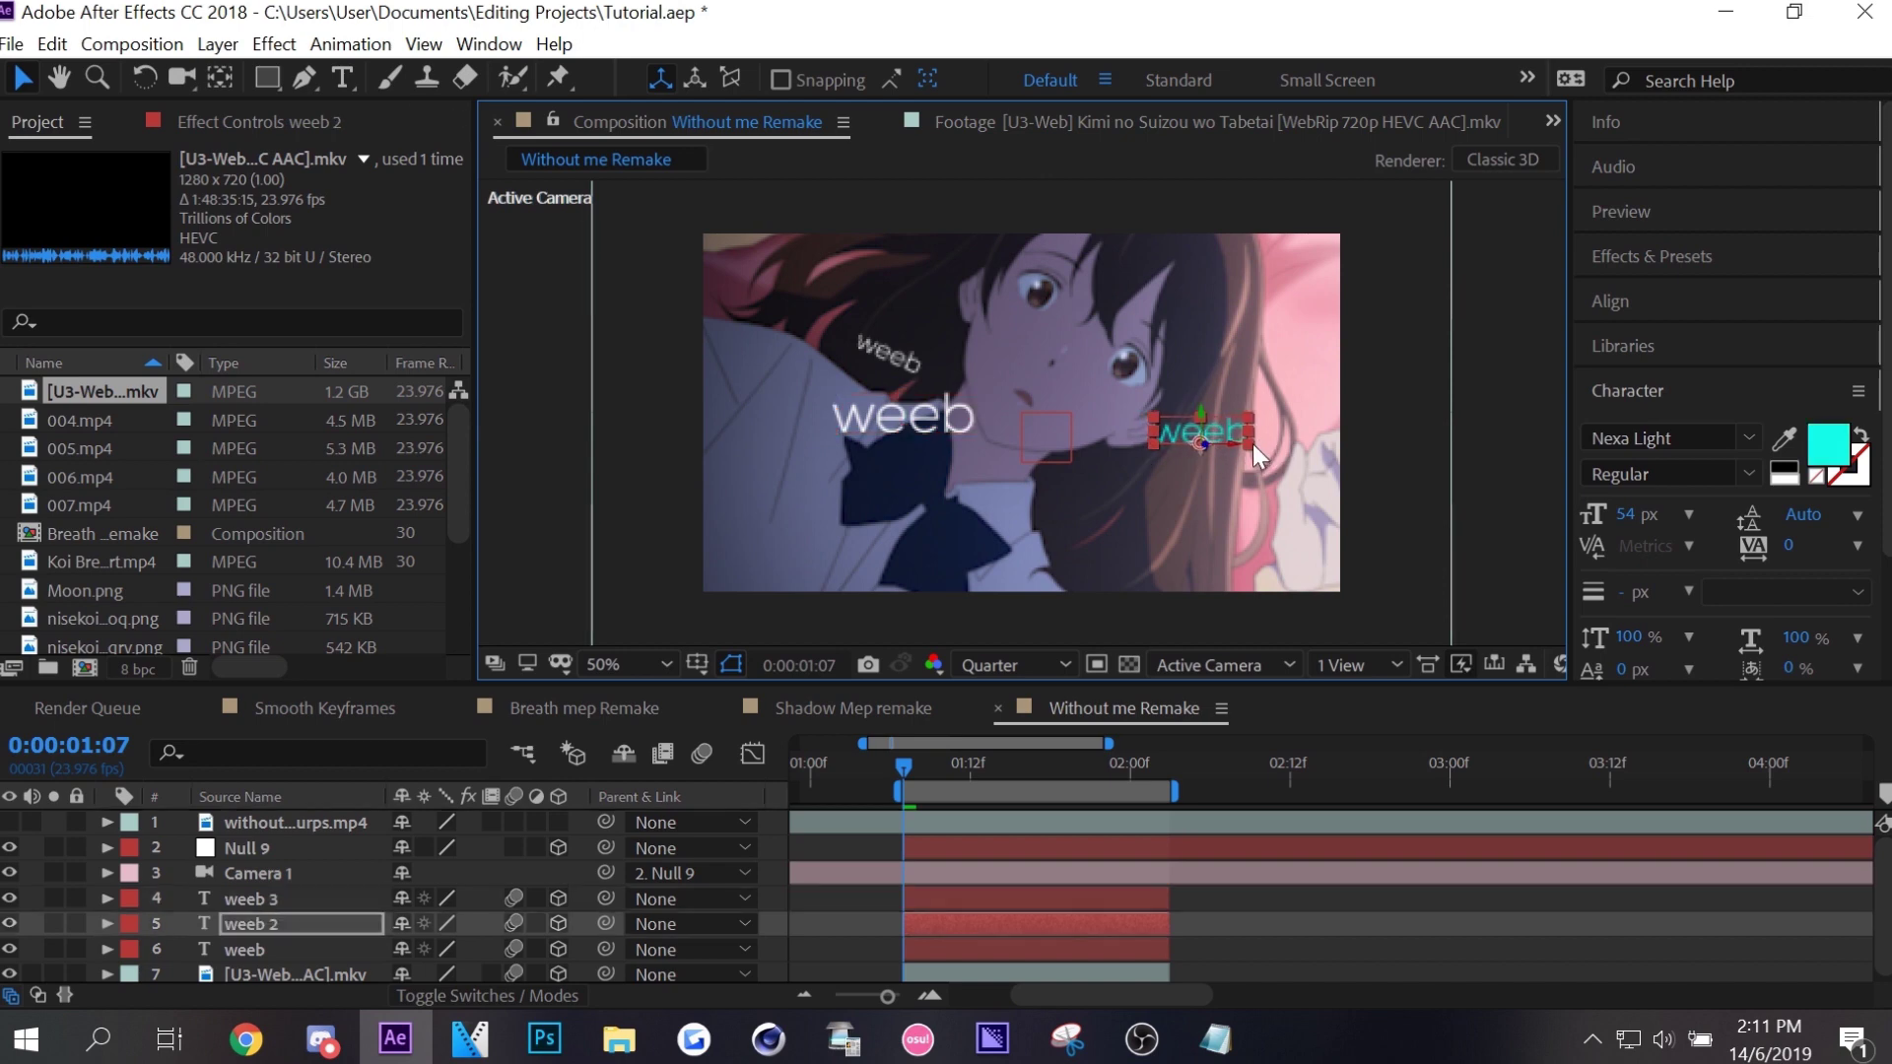
pyautogui.click(897, 370)
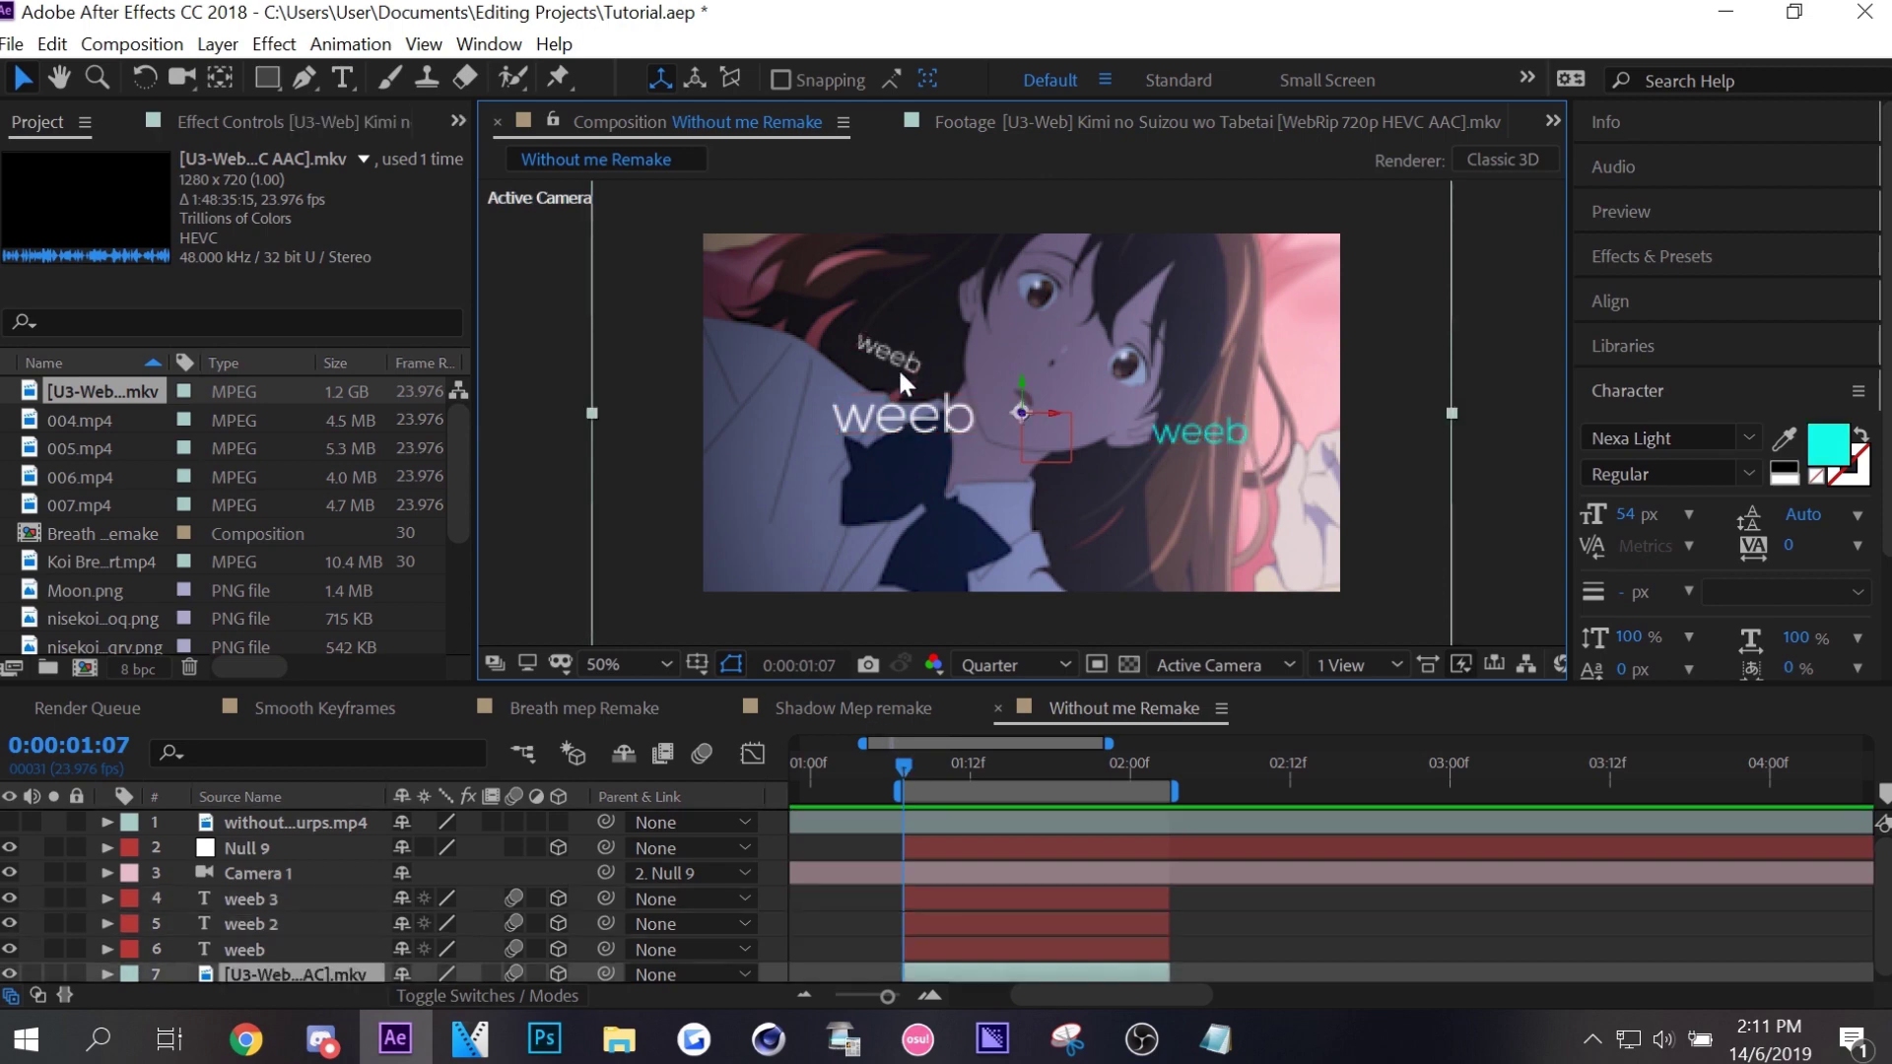
pyautogui.click(300, 950)
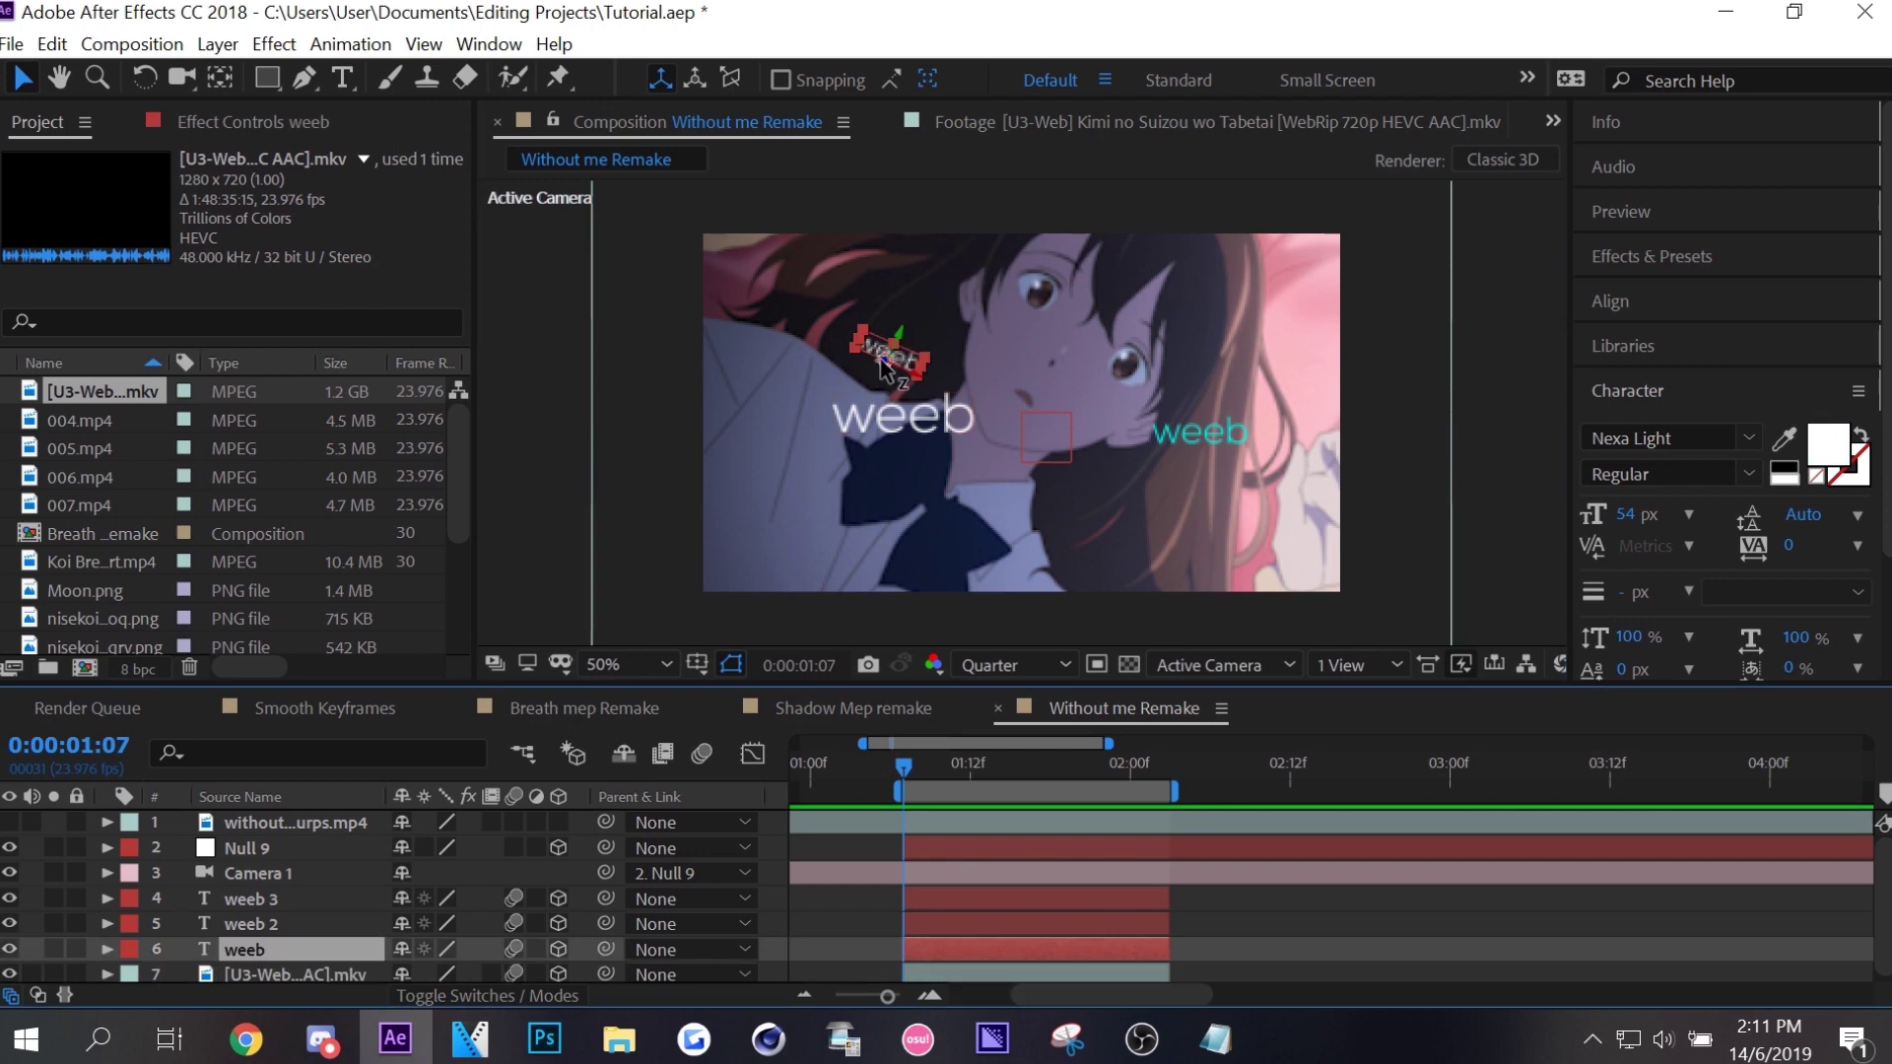
pyautogui.click(952, 877)
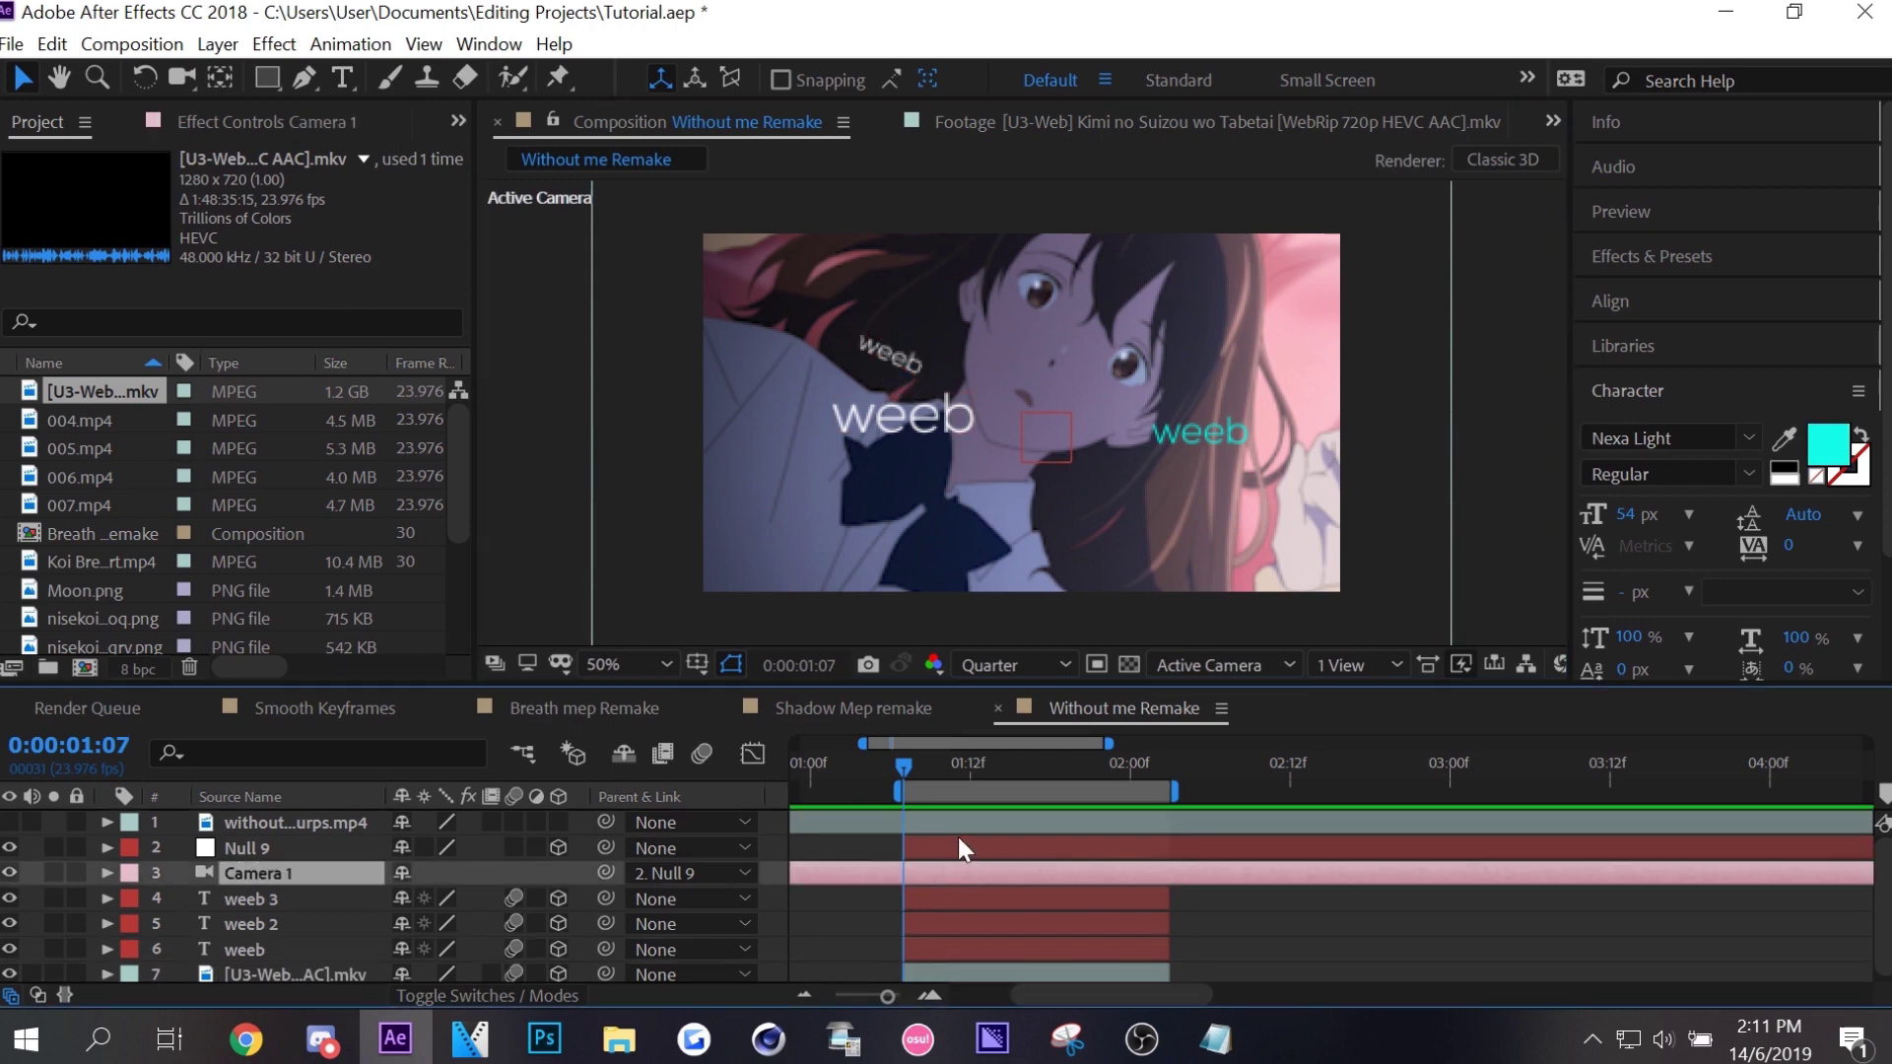
pyautogui.click(517, 856)
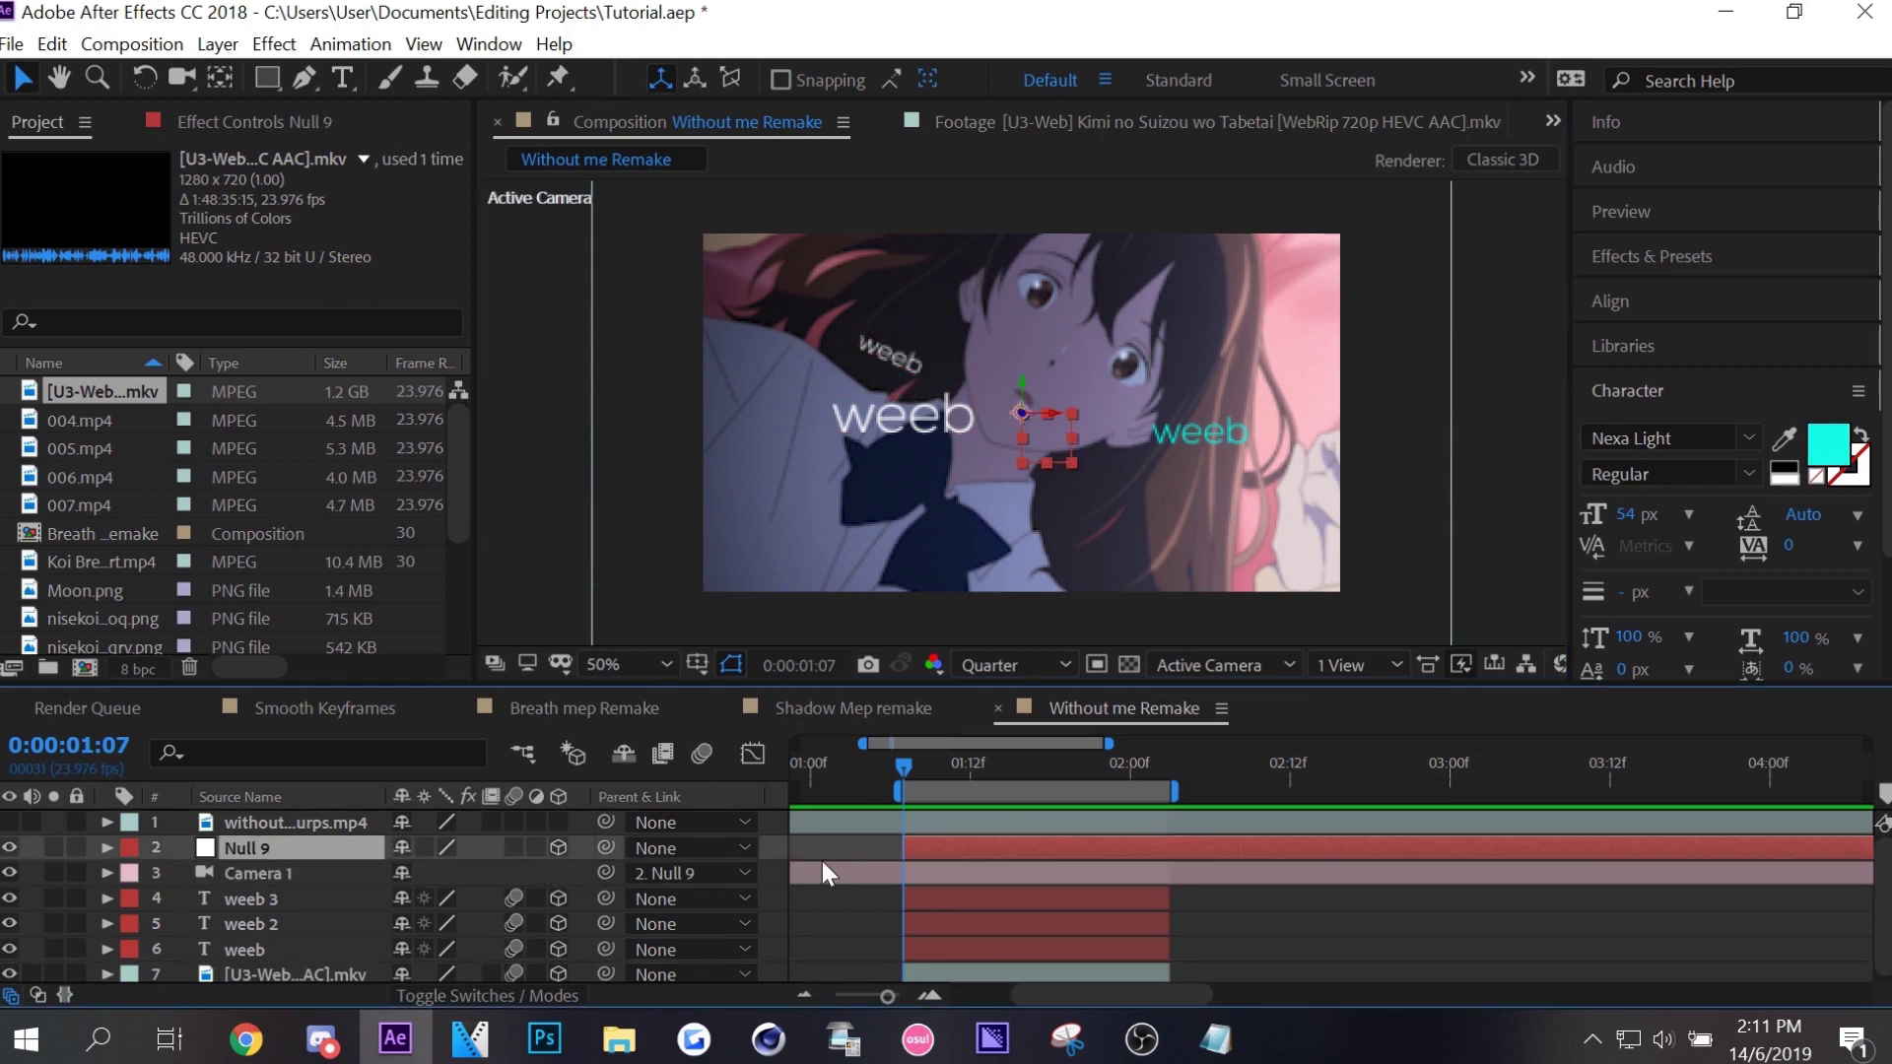
pyautogui.press('p')
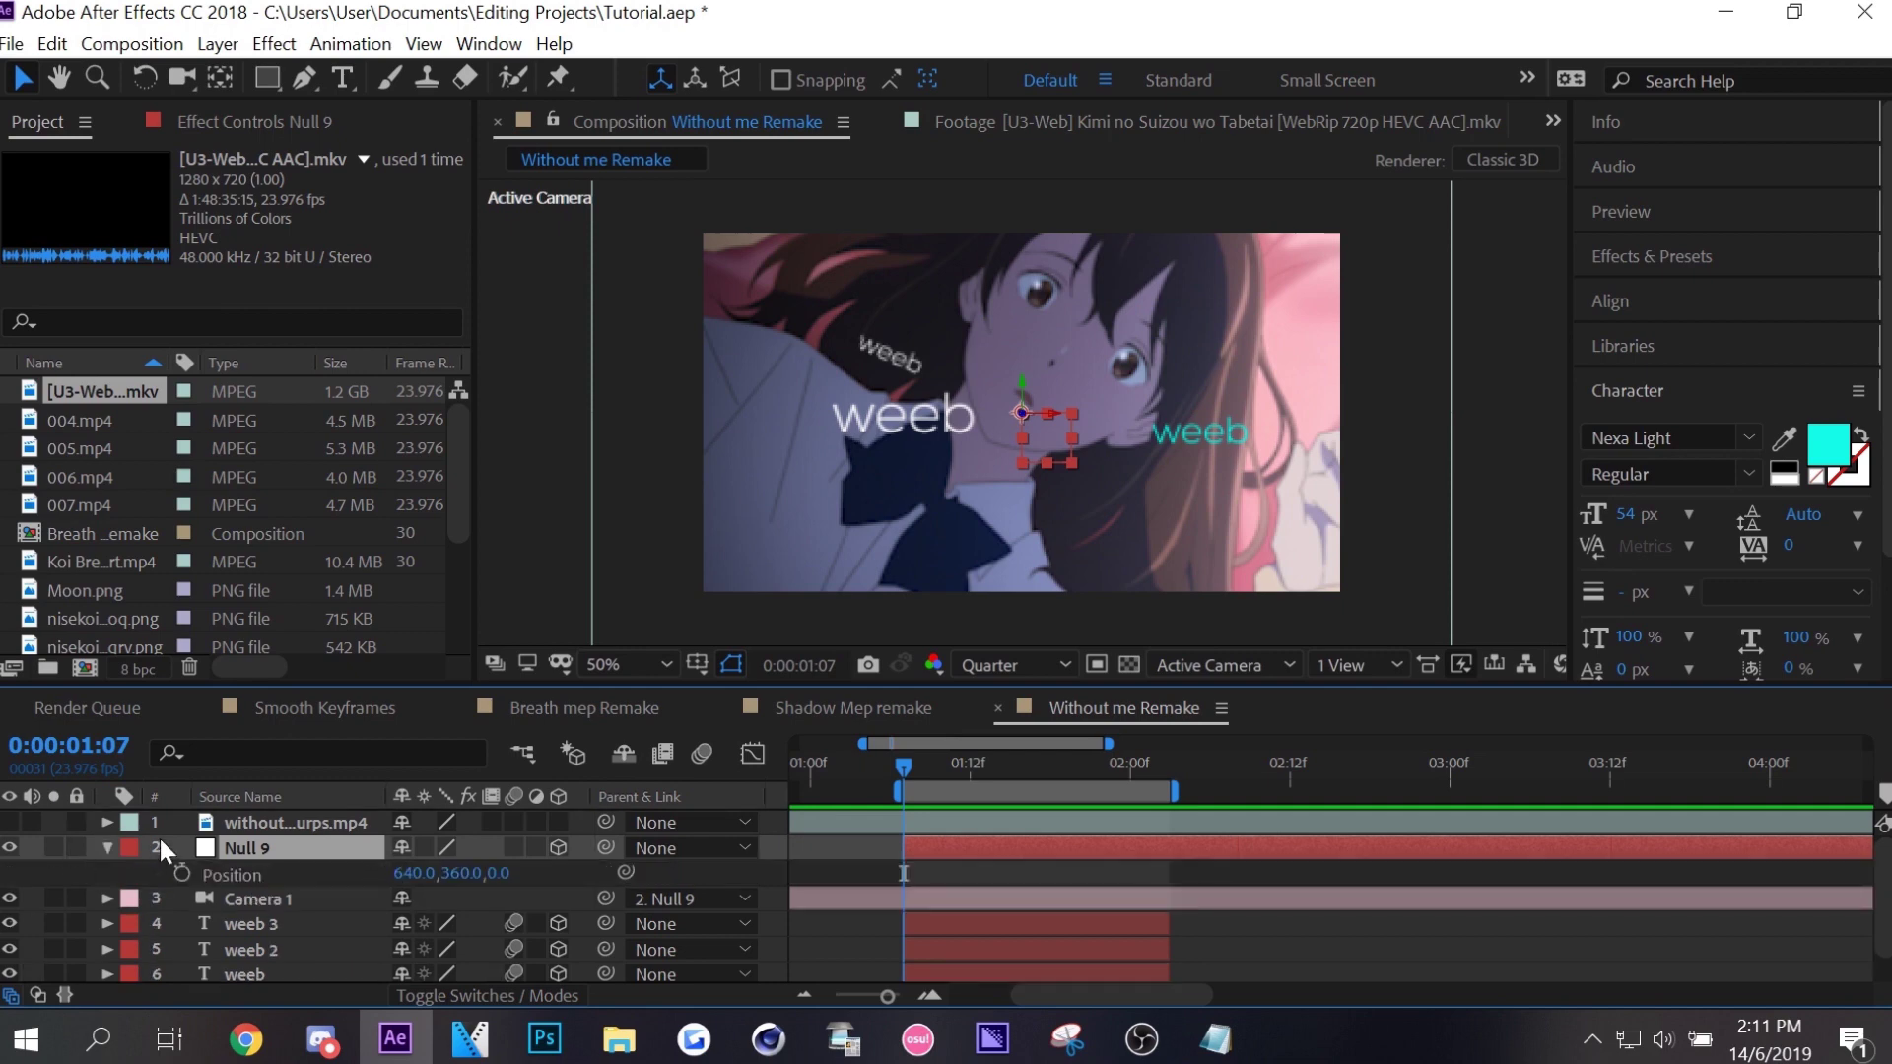
pyautogui.click(181, 874)
pyautogui.moveTo(905, 874); pyautogui.dragTo(1076, 873)
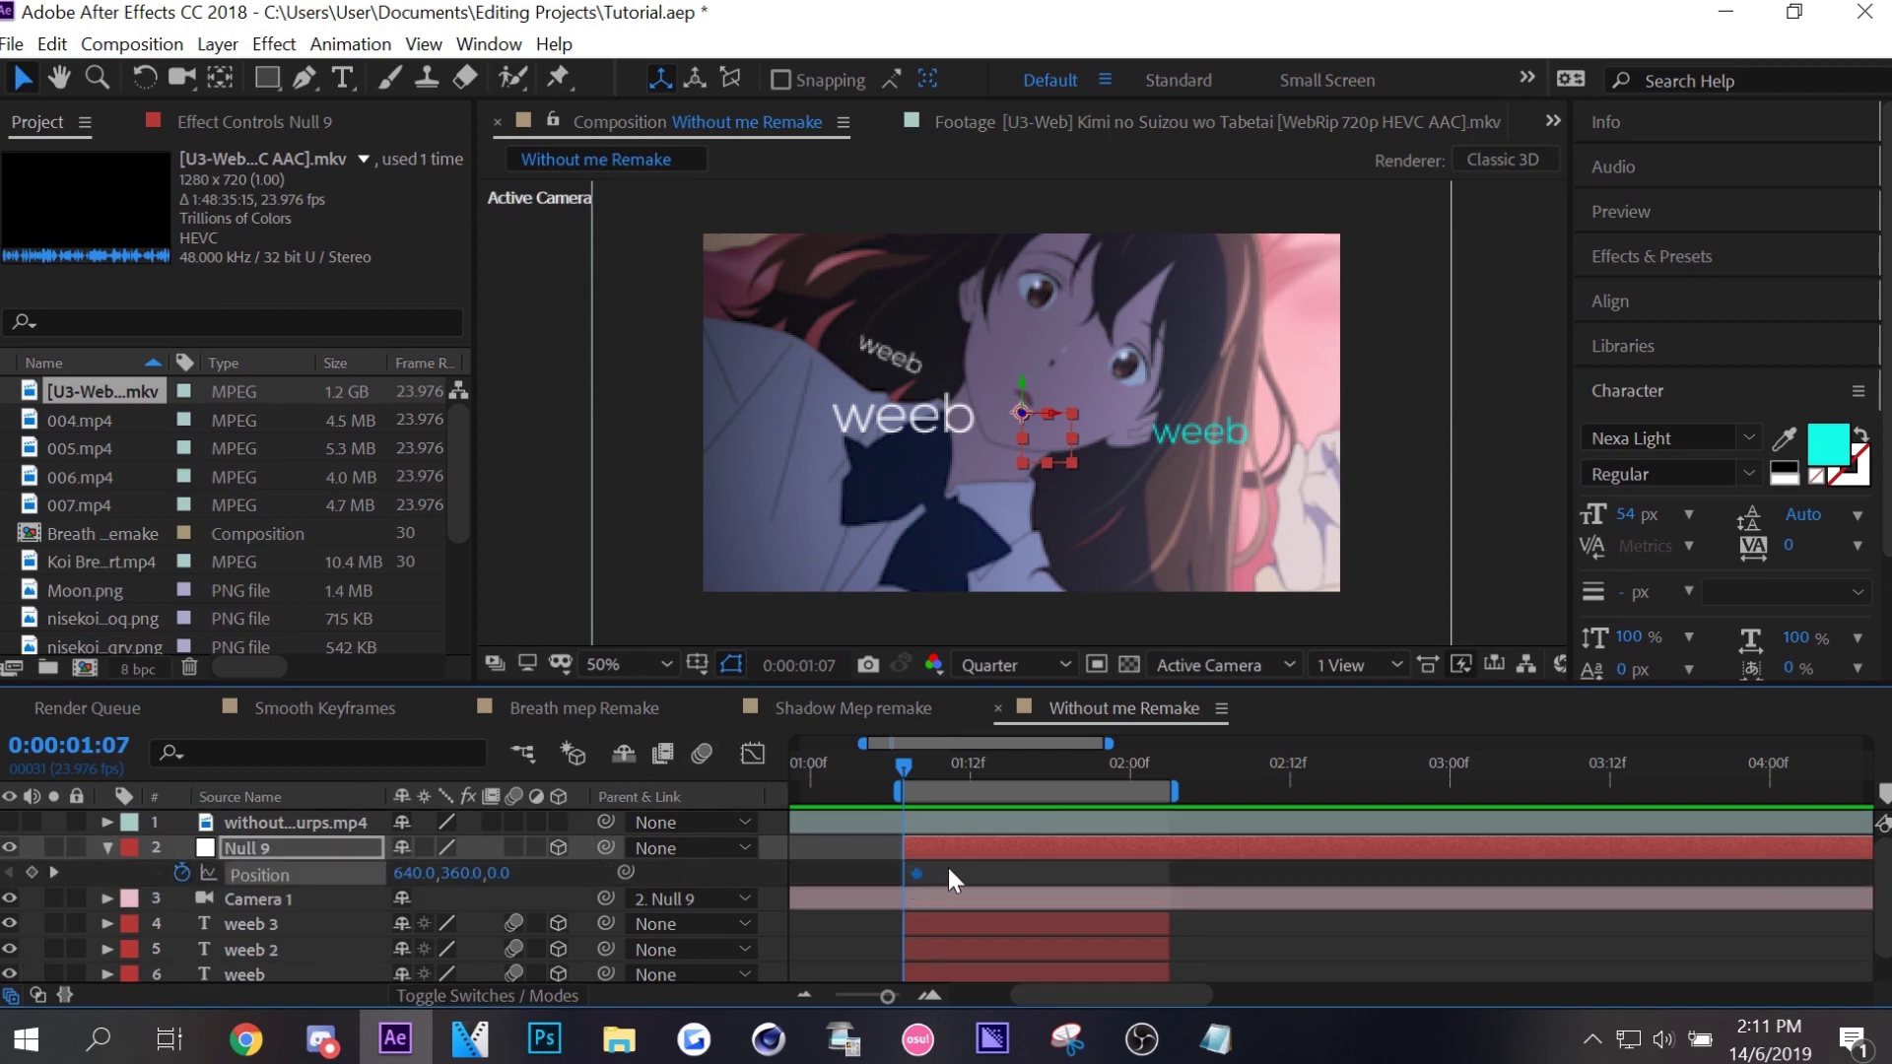
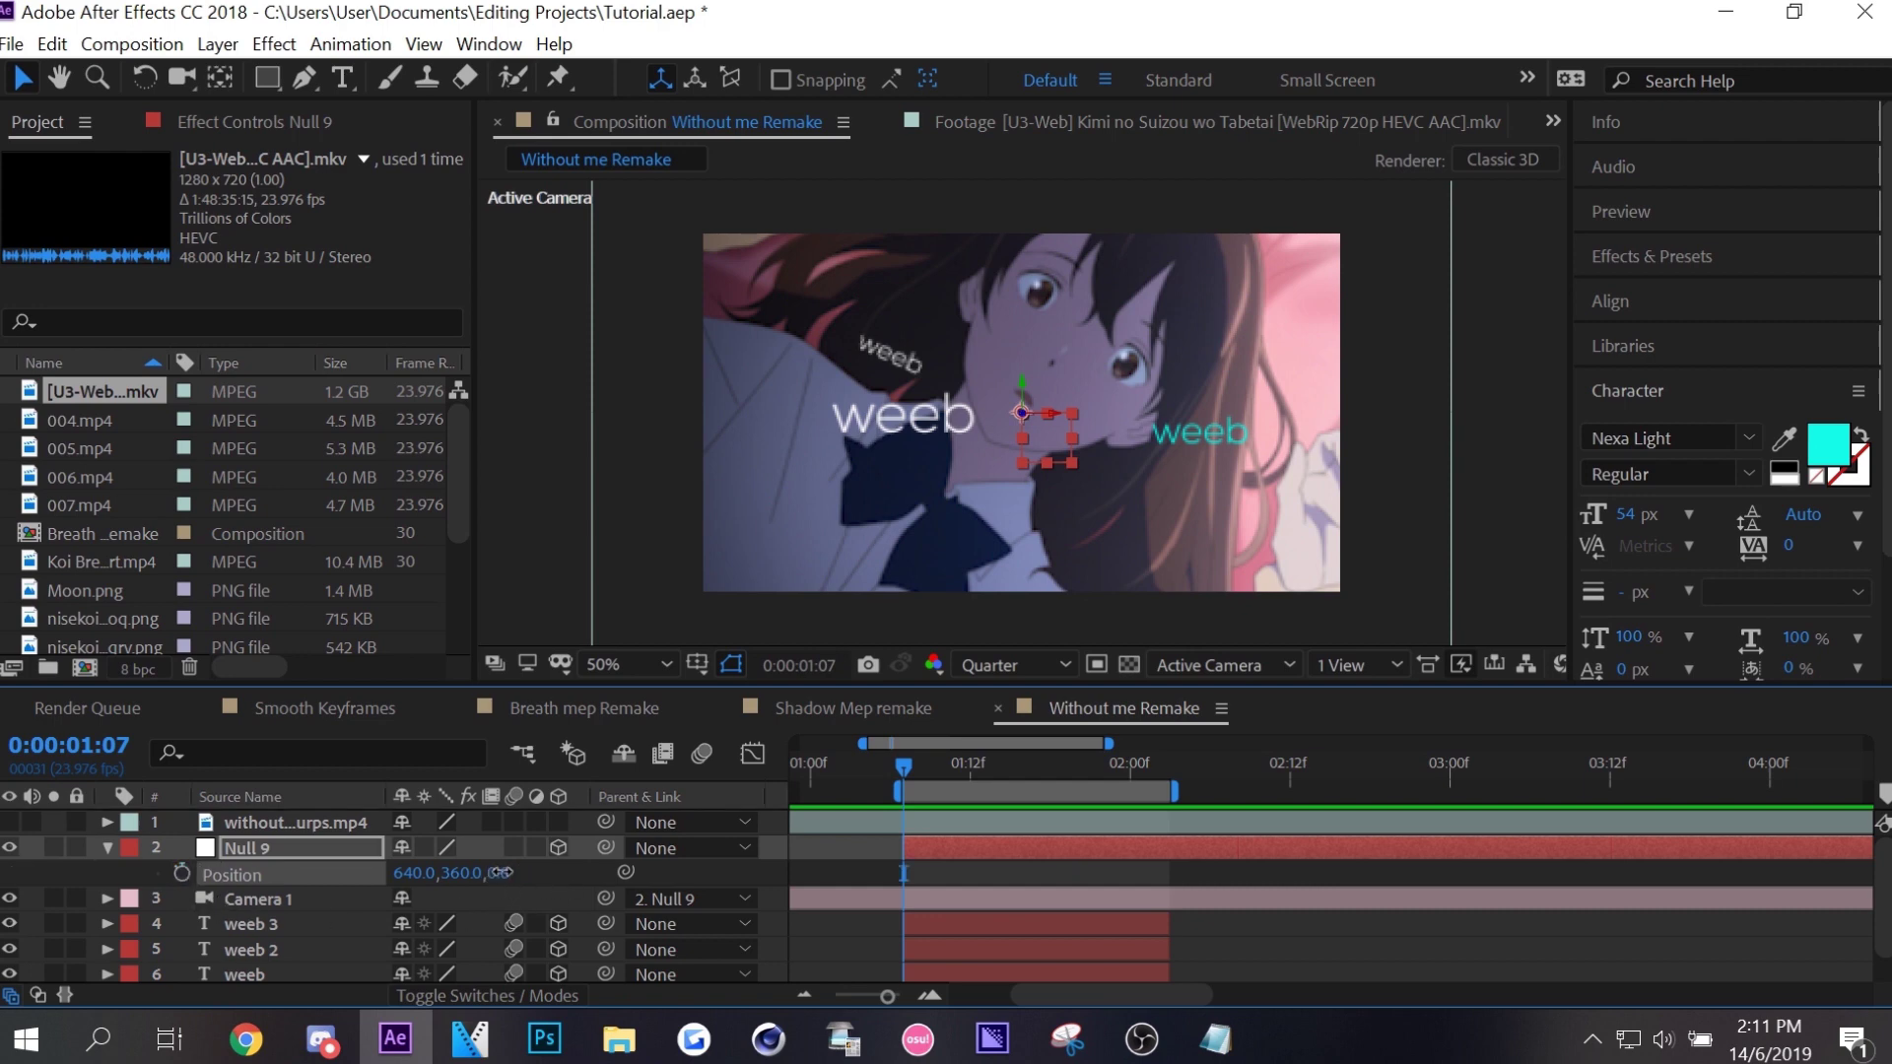
# Key Null 9's Position, shifted left to frame the 'weeb' text, and move that keyframe later.
pyautogui.moveTo(501, 873); pyautogui.dragTo(784, 920)
pyautogui.moveTo(510, 882)
pyautogui.mouseDown()
pyautogui.moveTo(571, 887)
pyautogui.moveTo(355, 857)
pyautogui.moveTo(406, 856)
pyautogui.mouseUp()
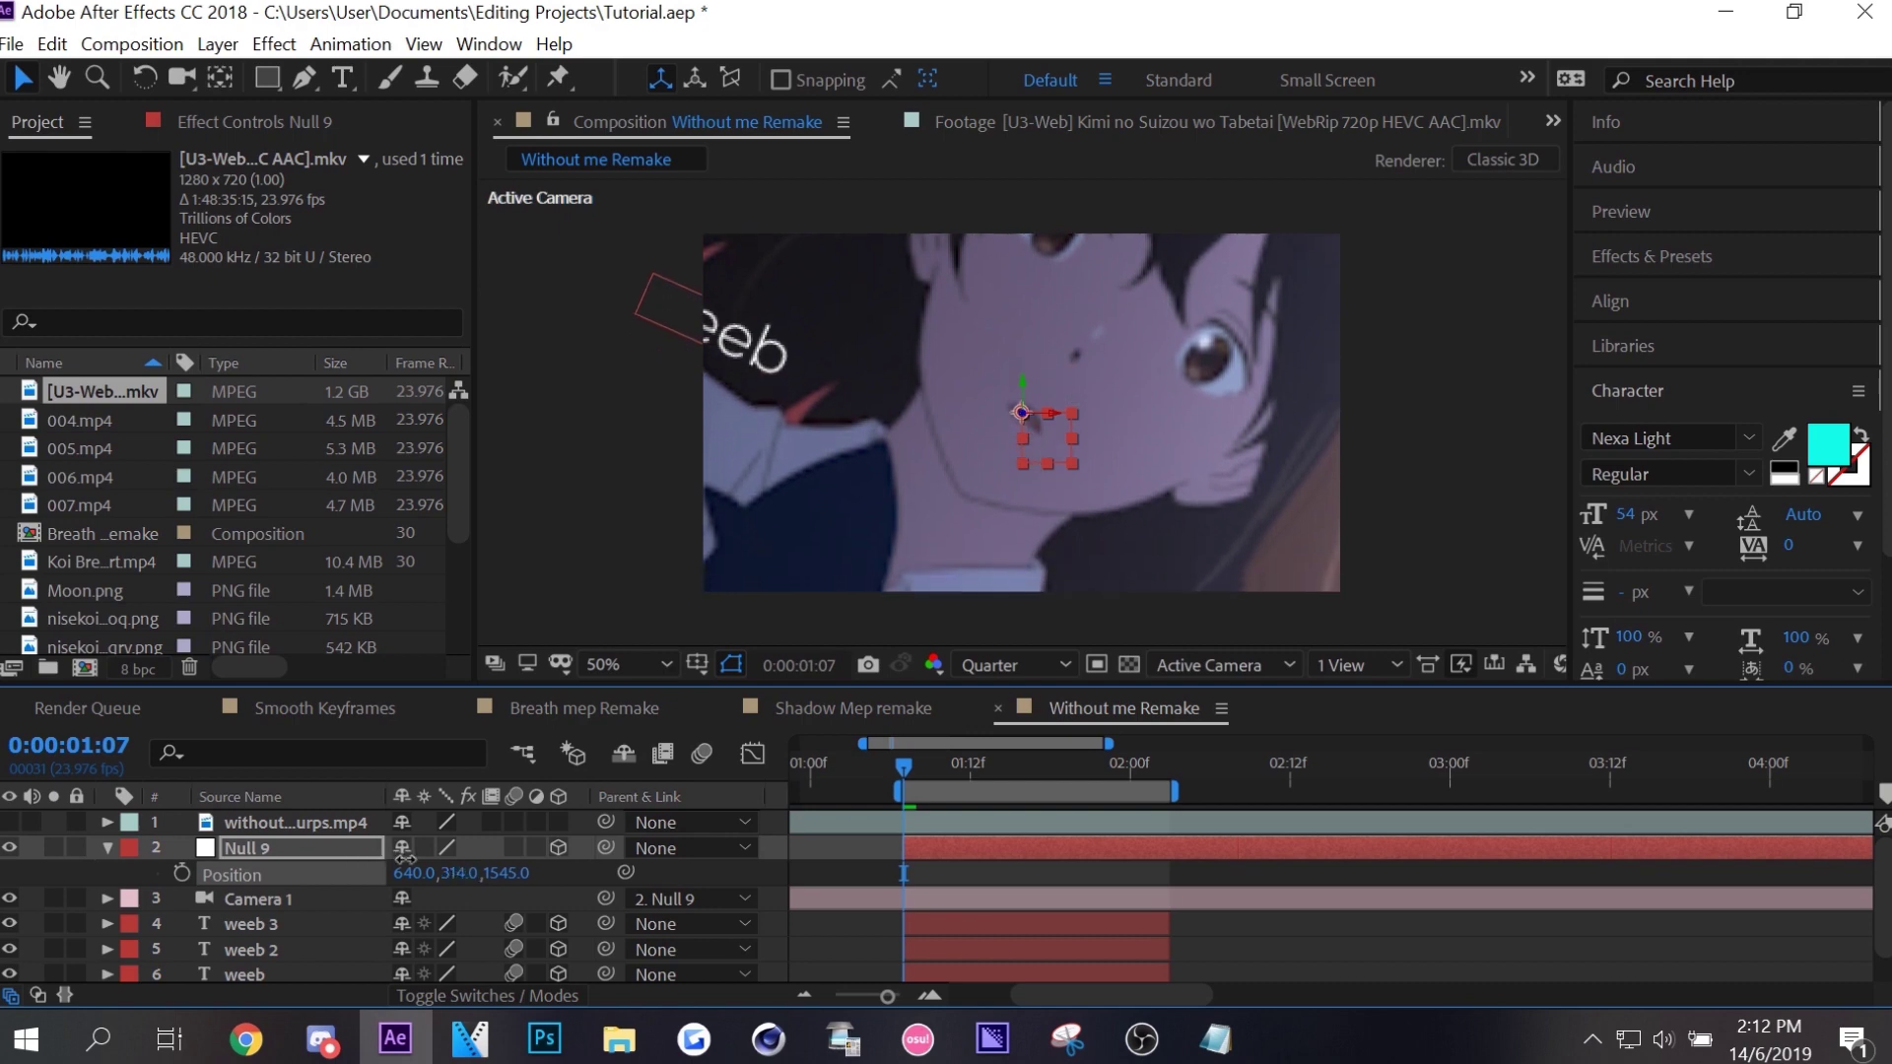
pyautogui.click(182, 873)
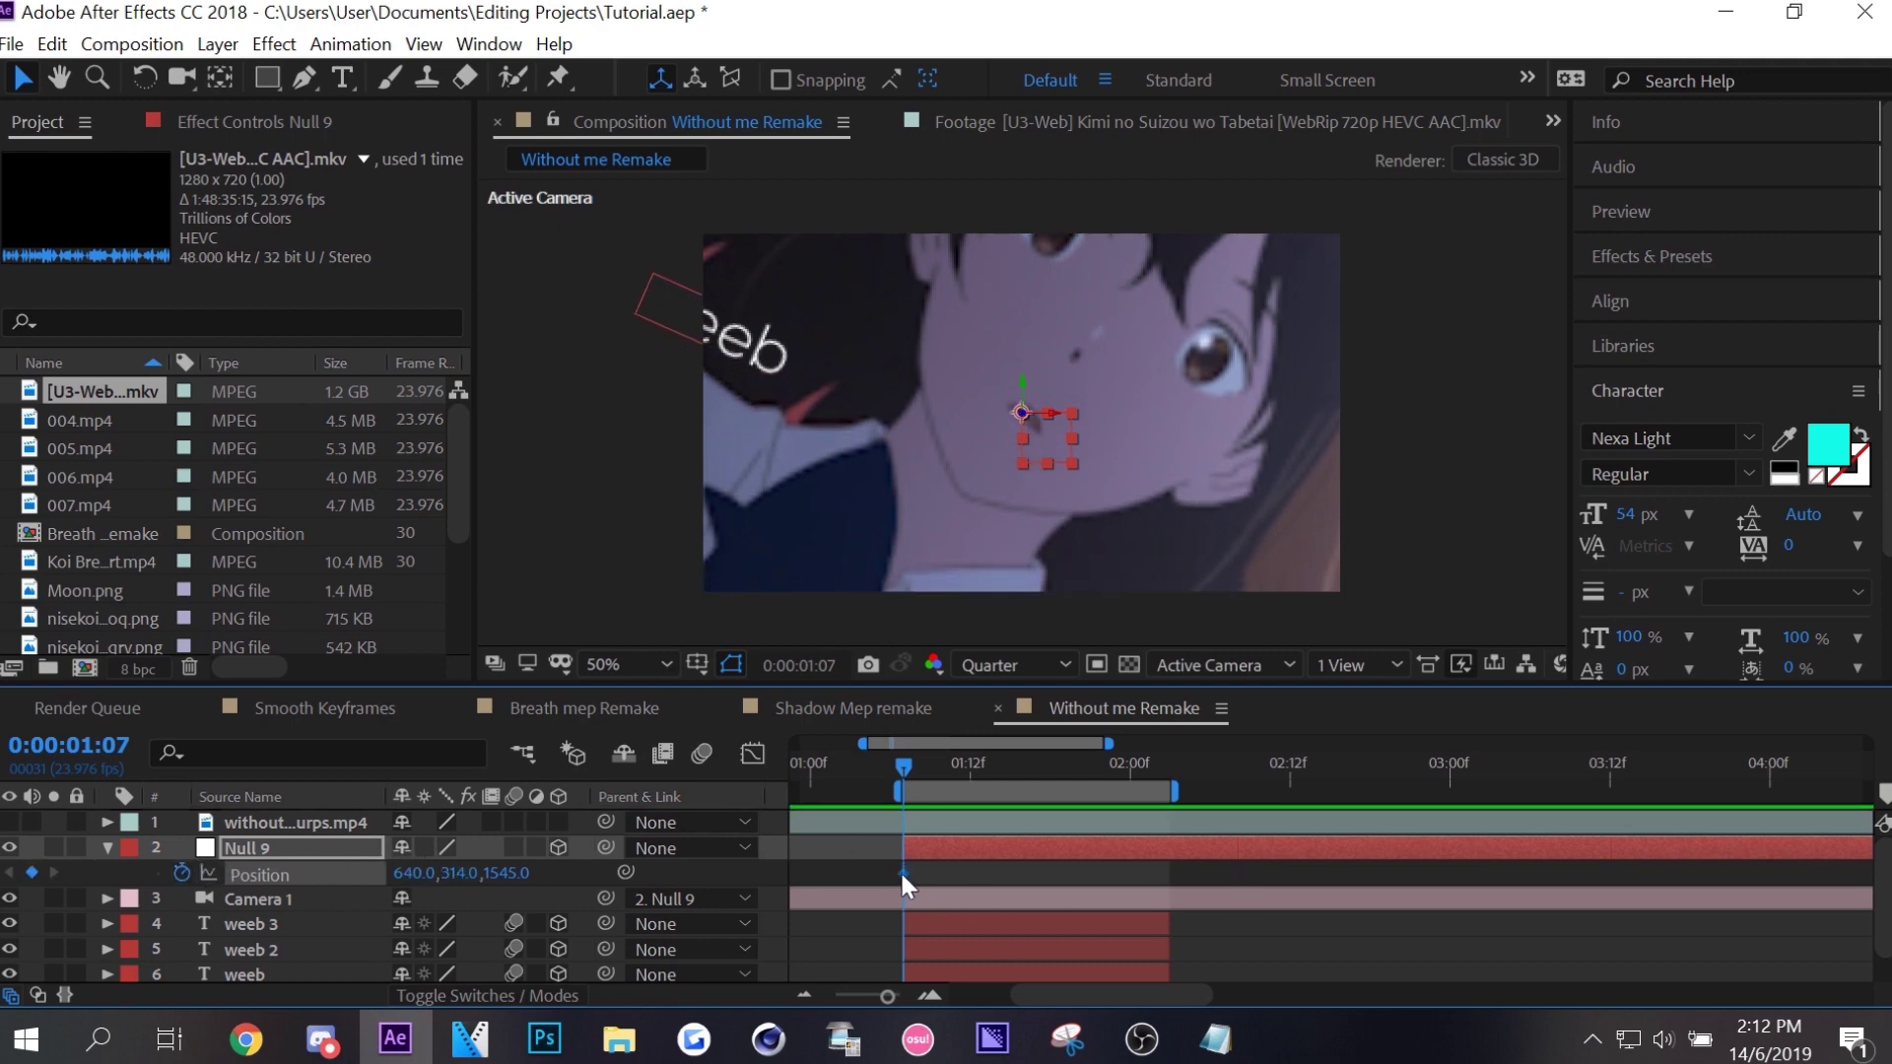
pyautogui.moveTo(409, 873); pyautogui.dragTo(167, 859)
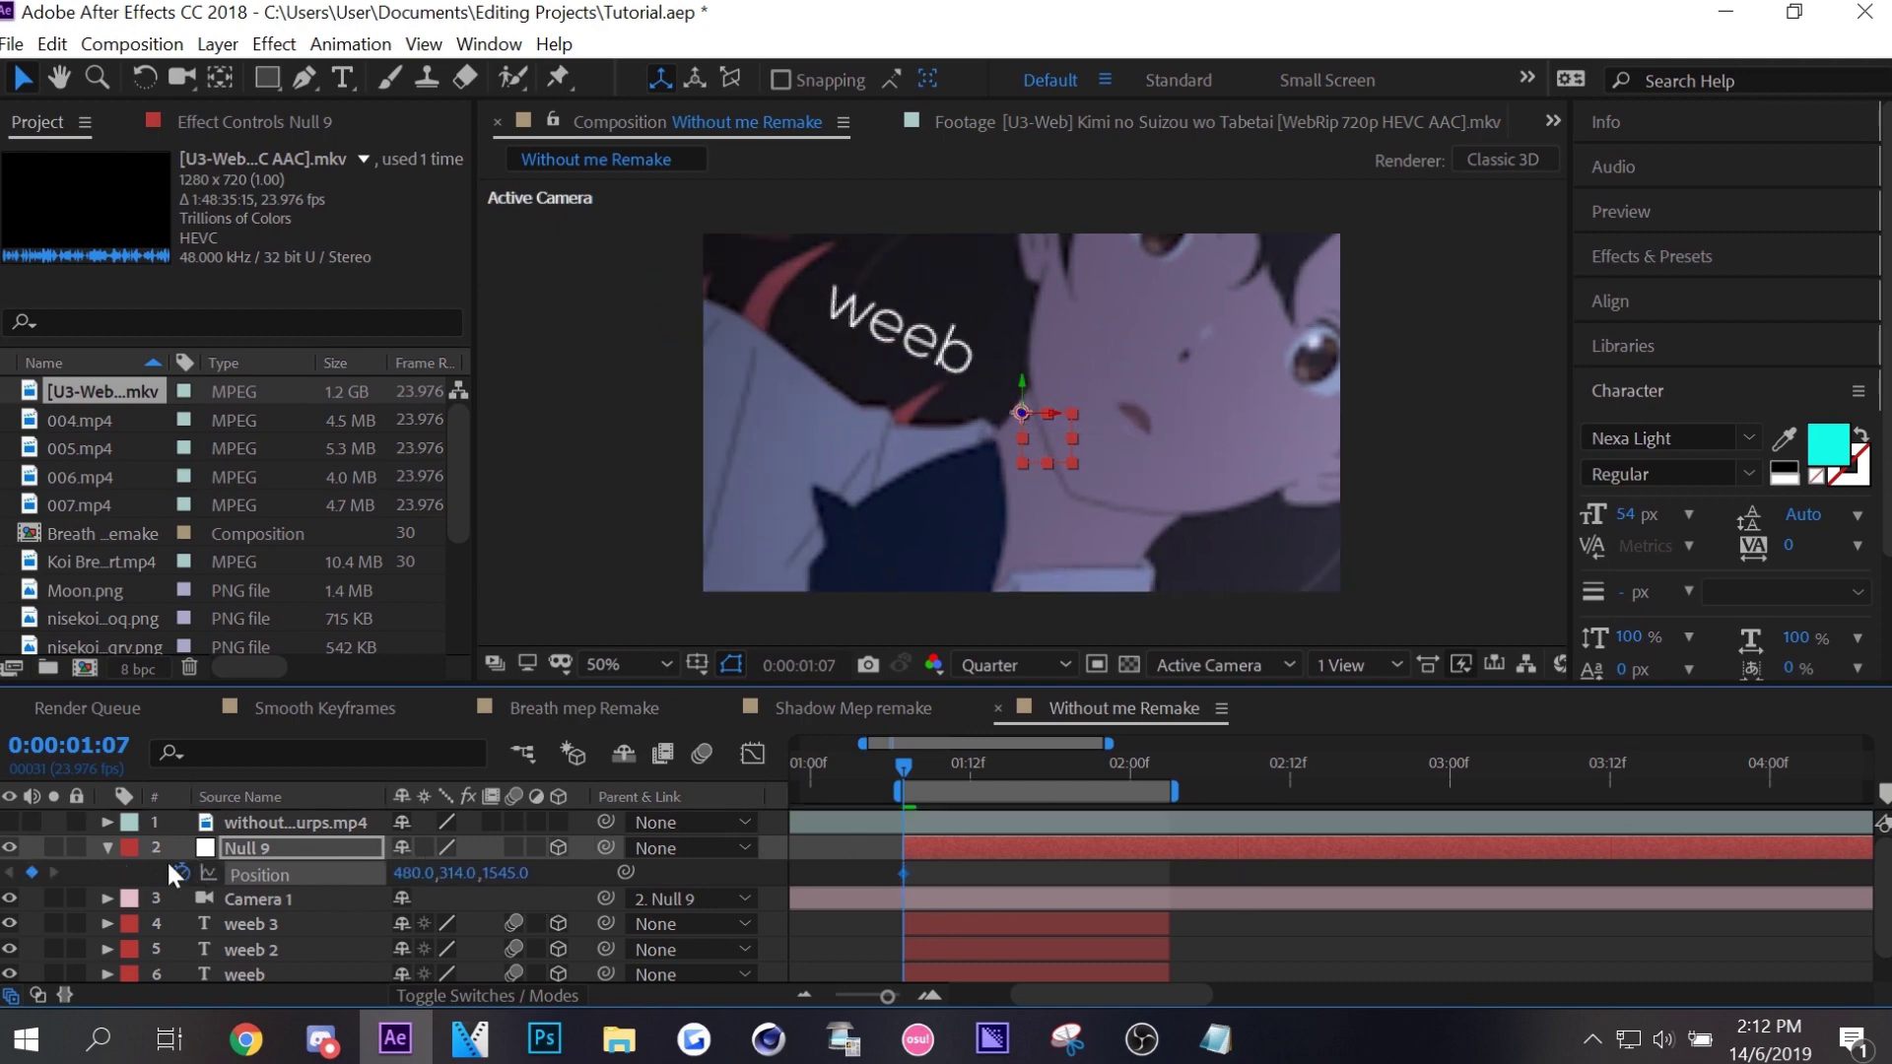
pyautogui.moveTo(901, 871); pyautogui.dragTo(1062, 871)
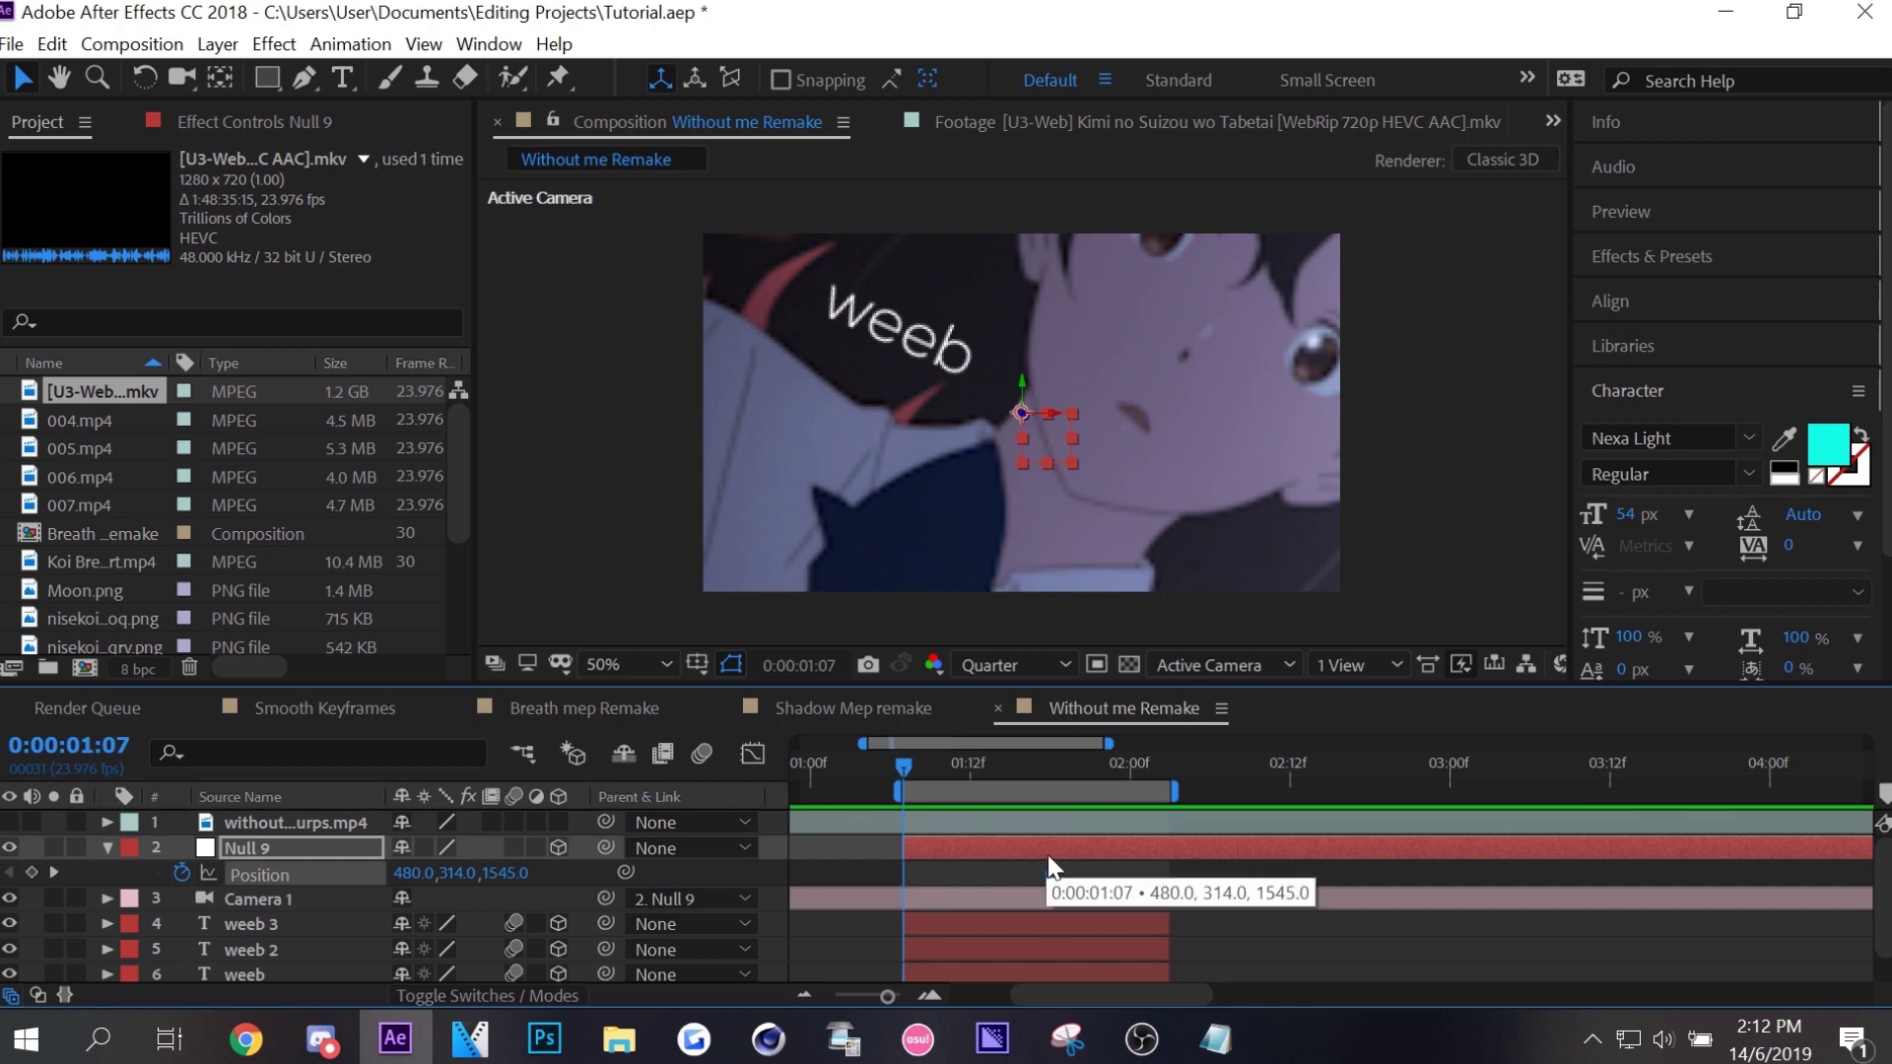
# Key Null 9's Z Rotation and set a deeper, tilted start pose (437,265,2419; -19°).
pyautogui.press('r')
pyautogui.click(181, 949)
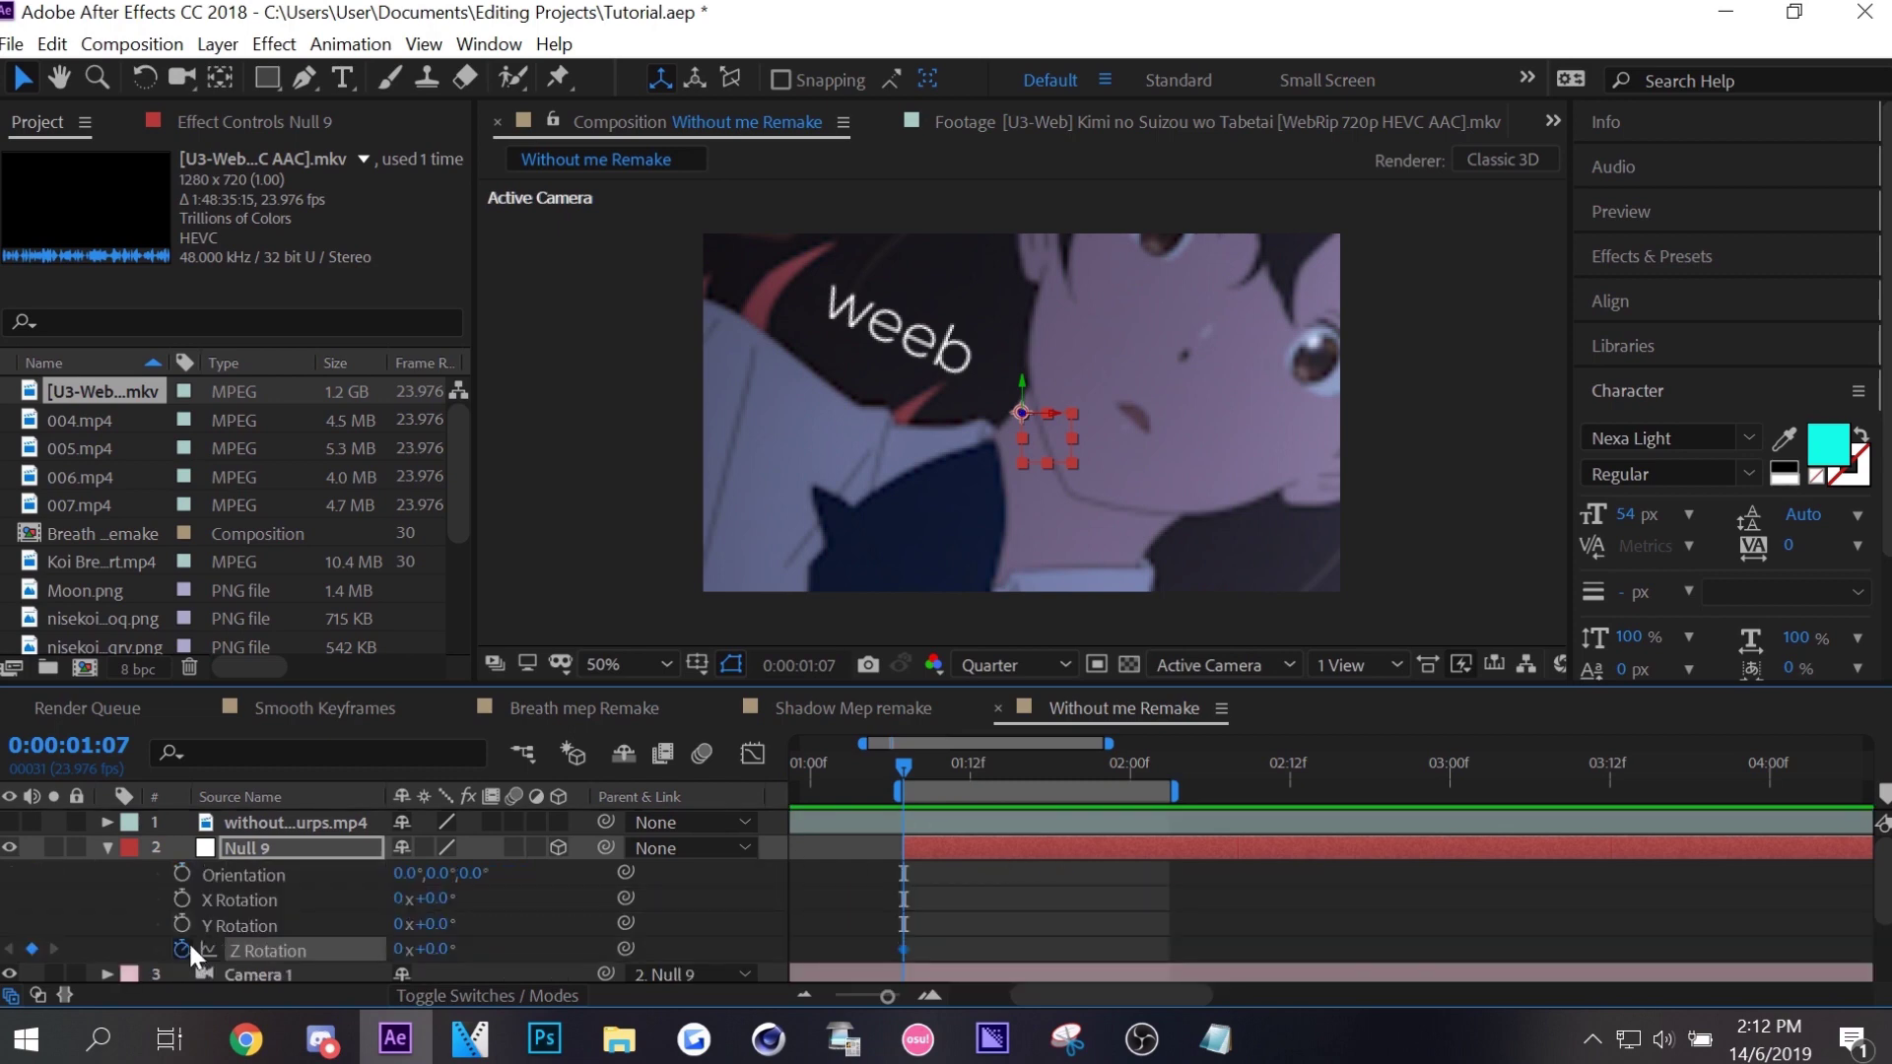
pyautogui.press('u')
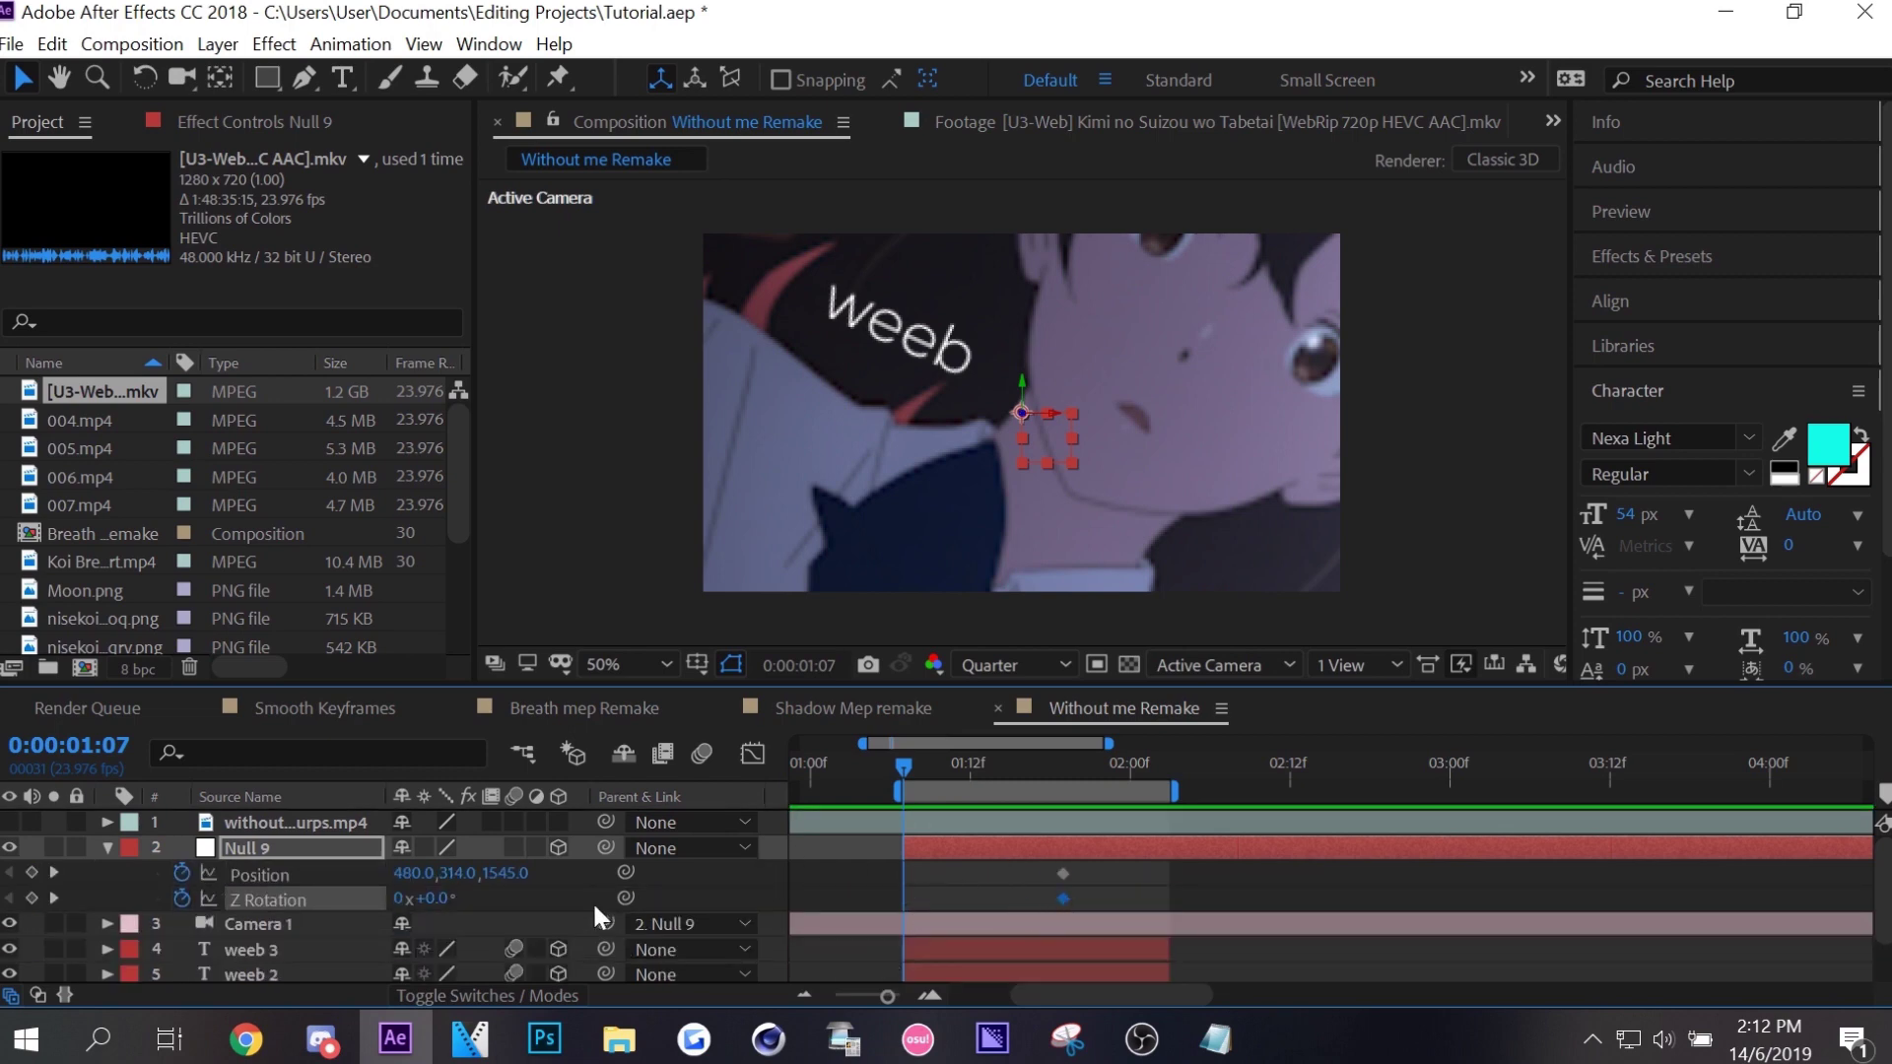
pyautogui.moveTo(504, 873)
pyautogui.mouseDown()
pyautogui.moveTo(1402, 713)
pyautogui.moveTo(1470, 676)
pyautogui.mouseUp()
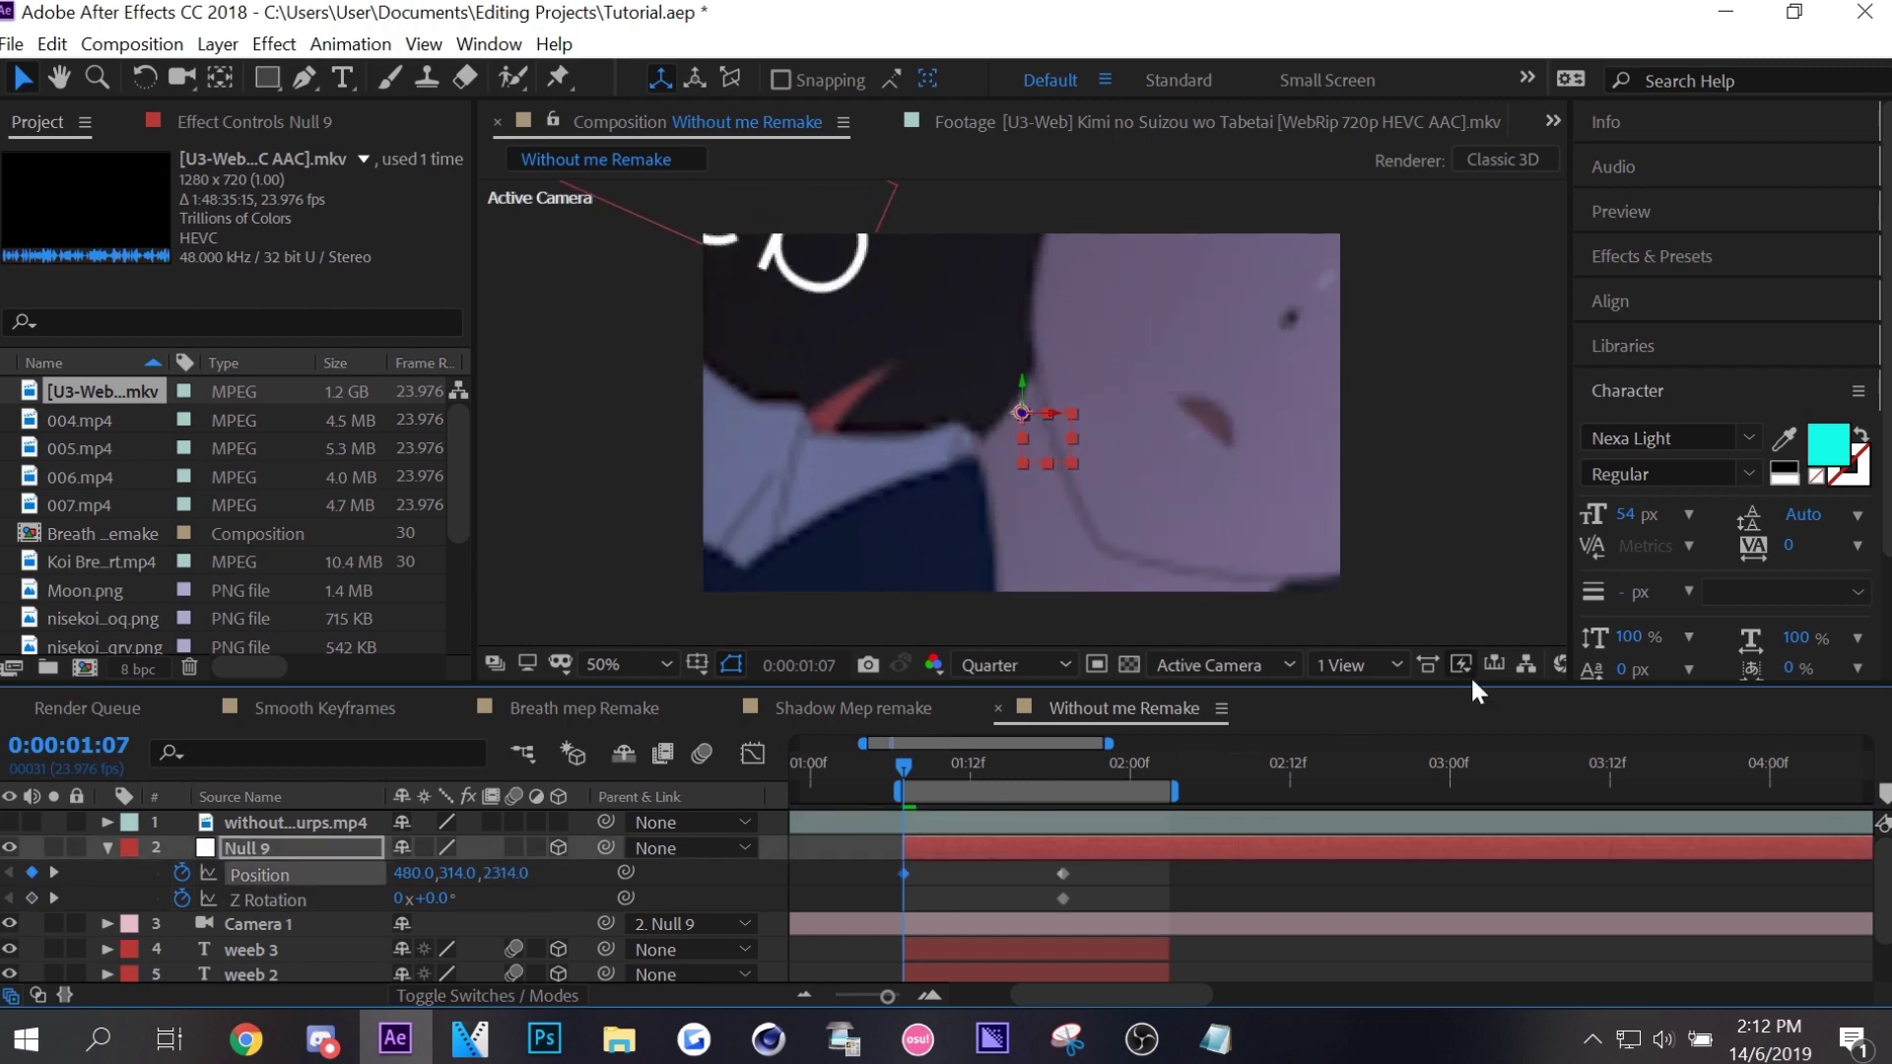
pyautogui.moveTo(458, 874)
pyautogui.mouseDown()
pyautogui.moveTo(424, 875)
pyautogui.moveTo(419, 898)
pyautogui.moveTo(399, 884)
pyautogui.moveTo(537, 875)
pyautogui.mouseUp()
pyautogui.moveTo(406, 874); pyautogui.dragTo(443, 875)
pyautogui.moveTo(445, 874); pyautogui.dragTo(433, 874)
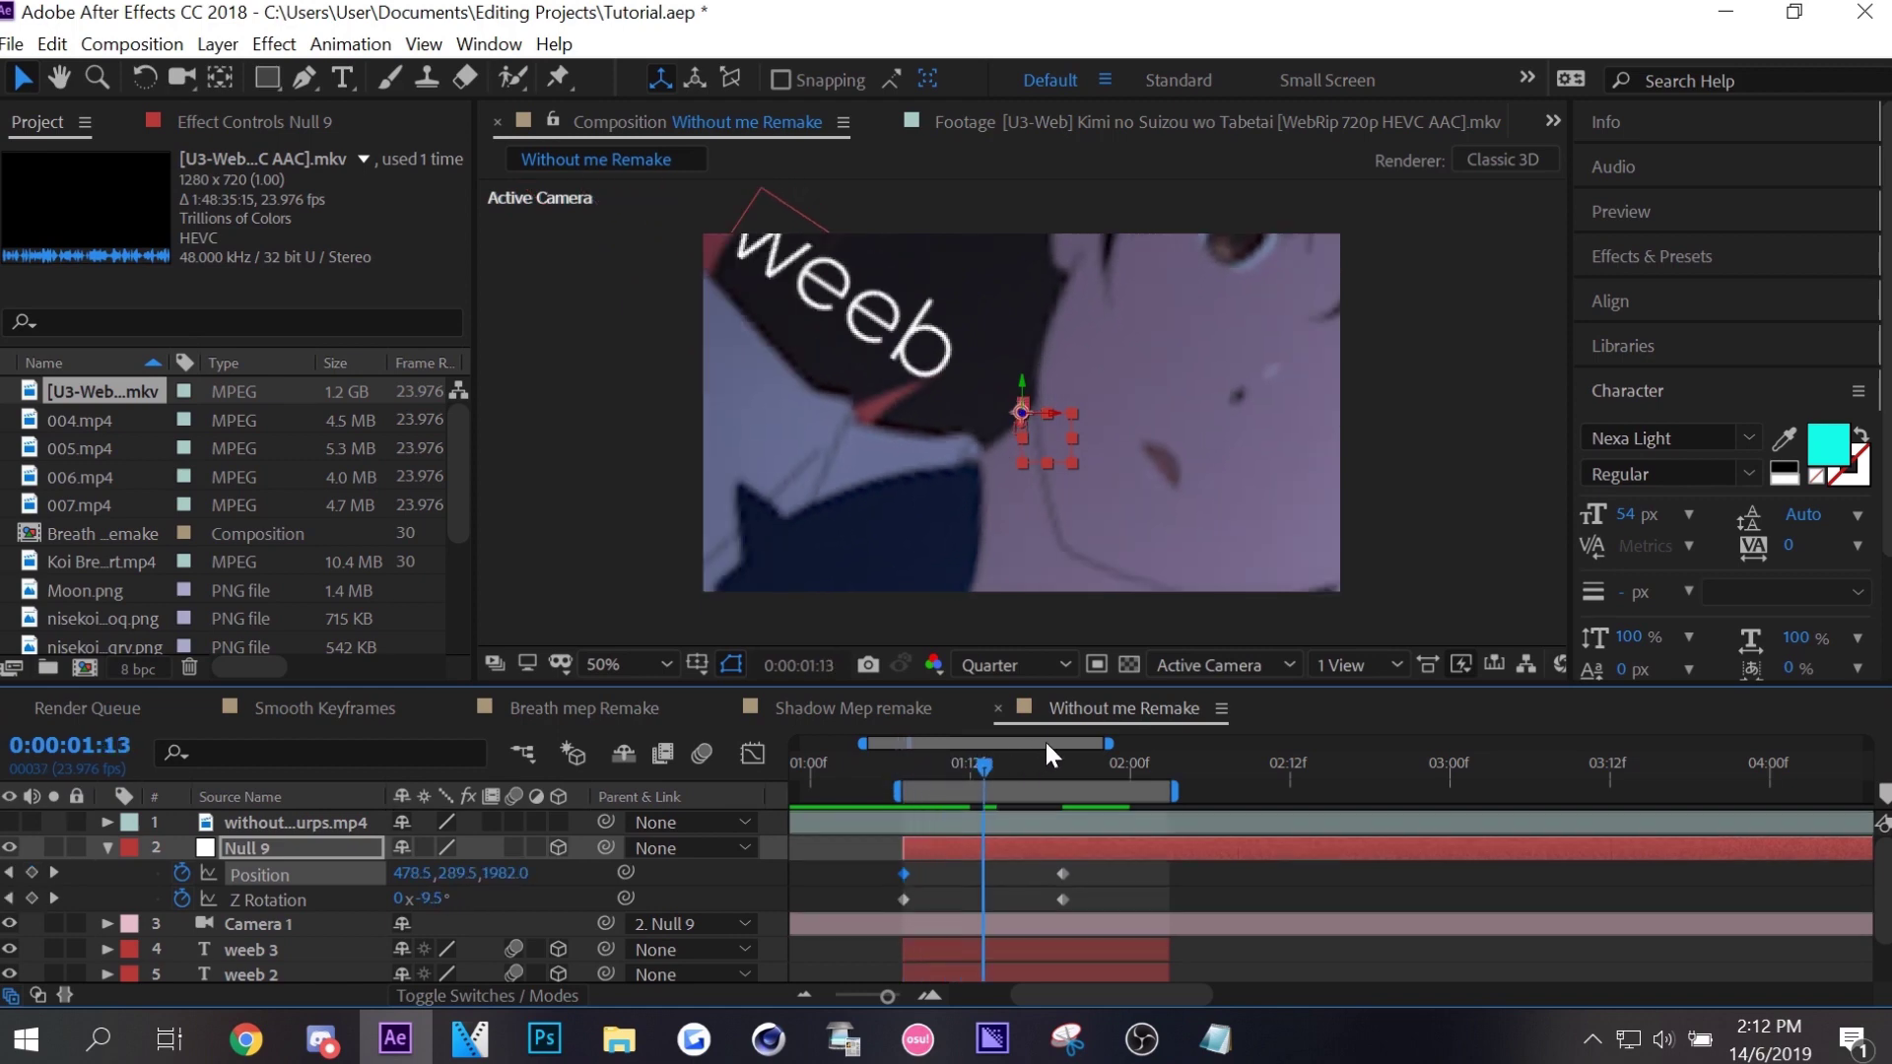
# Apply Easy Ease to Null 9's keyframes and lower the ending depth to 1444.
pyautogui.moveTo(904, 769); pyautogui.dragTo(1076, 767)
pyautogui.moveTo(1108, 890); pyautogui.dragTo(892, 866)
pyautogui.press('F9')
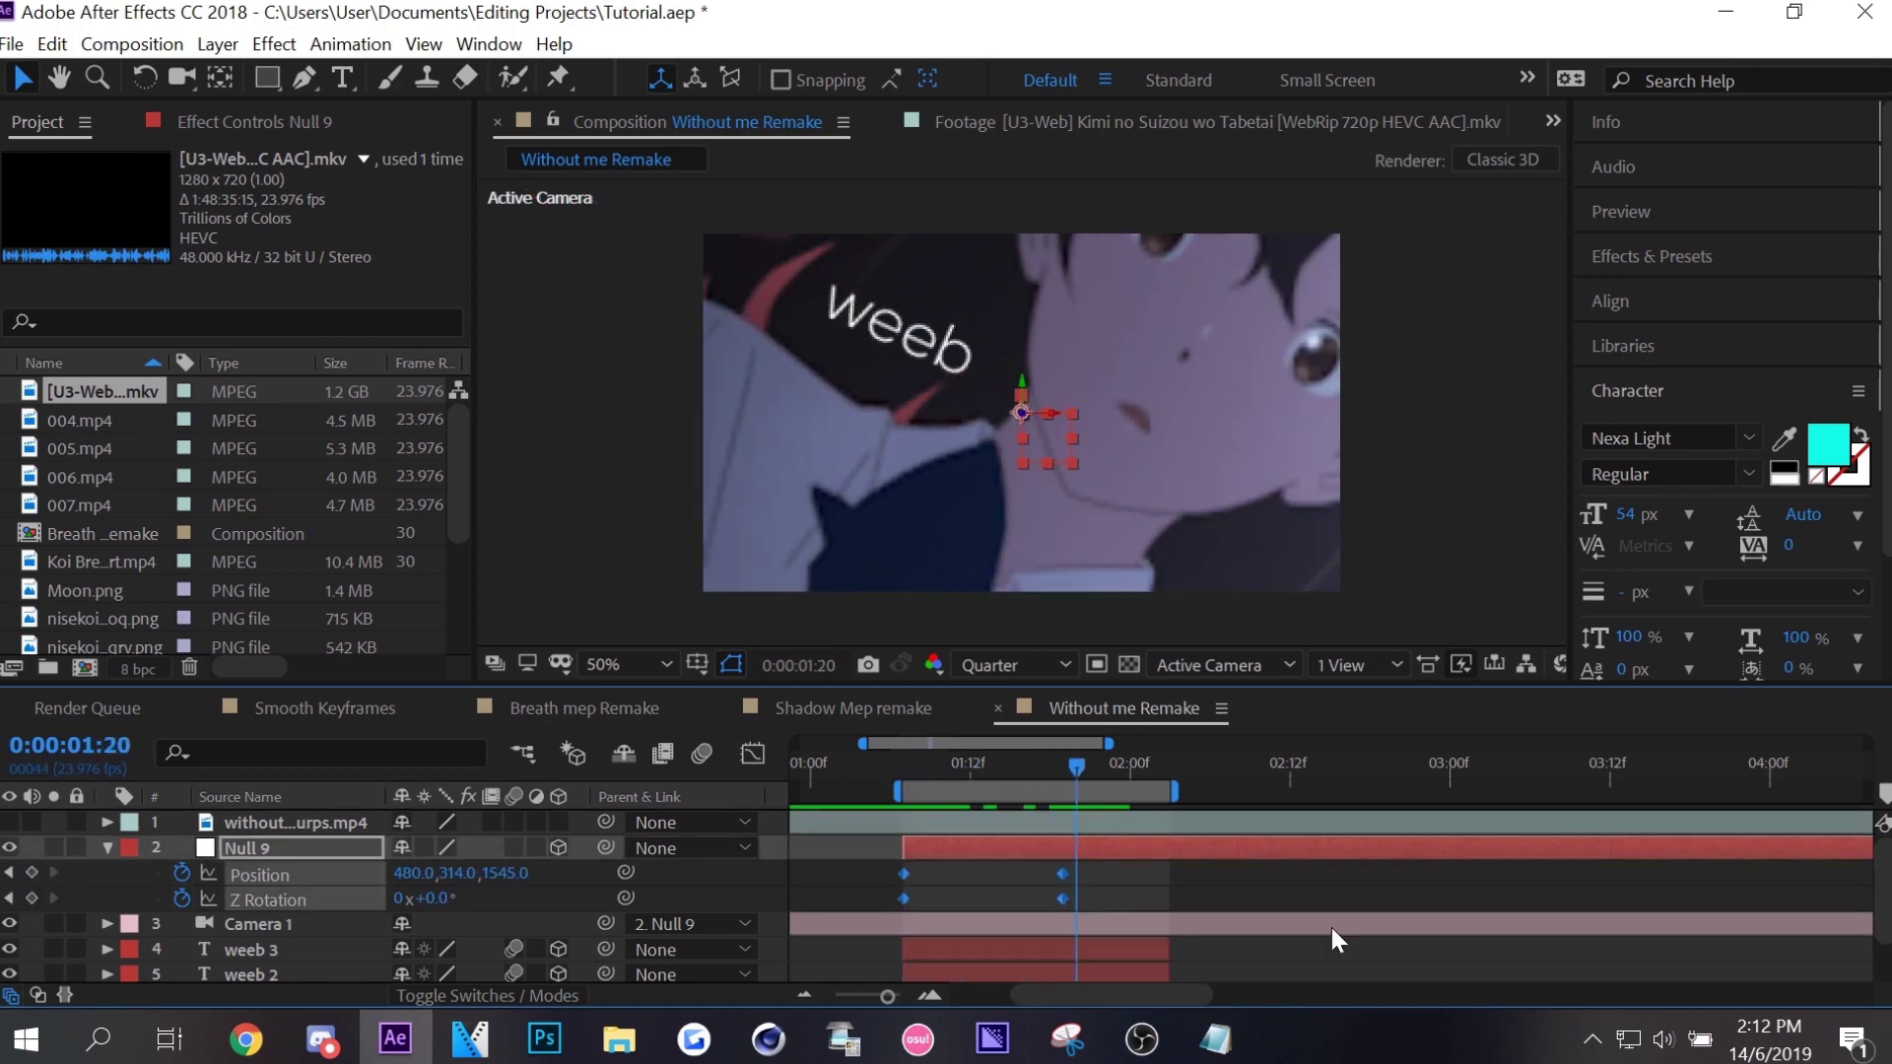
pyautogui.click(1108, 860)
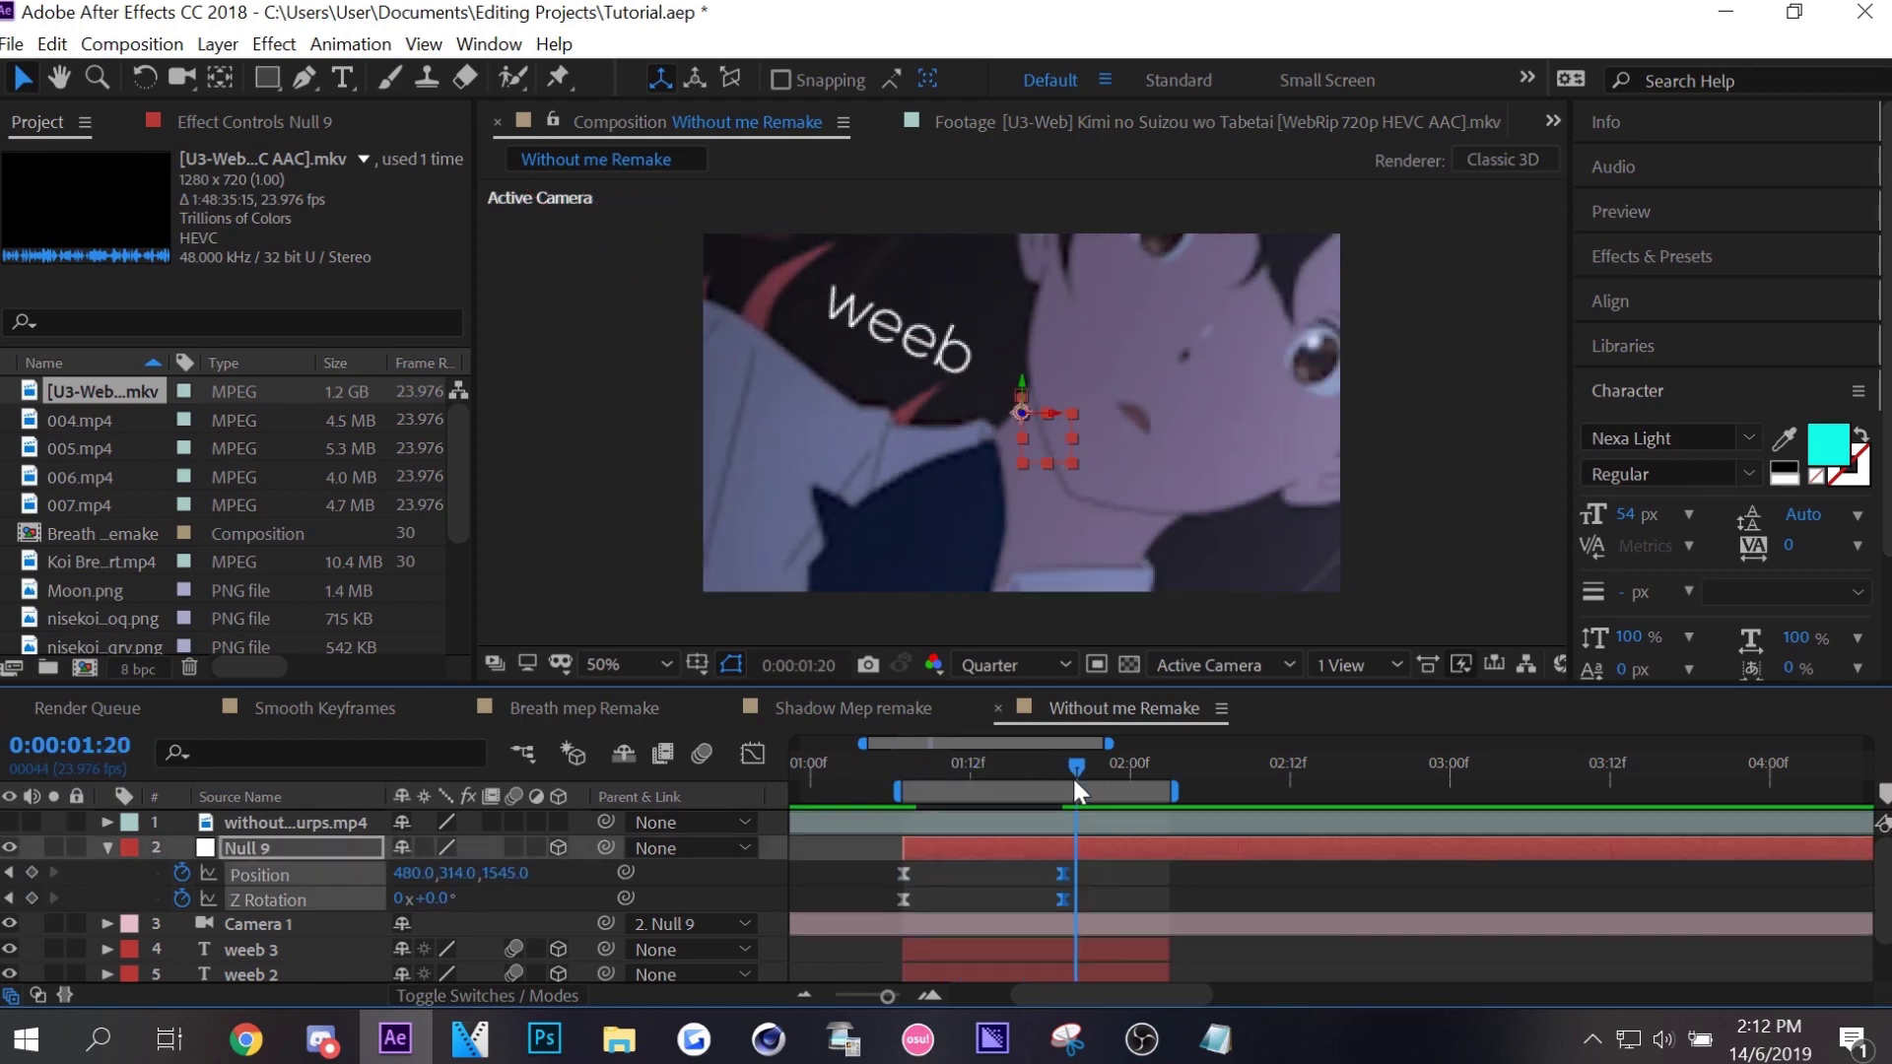
pyautogui.moveTo(1073, 777); pyautogui.dragTo(1063, 784)
pyautogui.moveTo(508, 873); pyautogui.dragTo(377, 898)
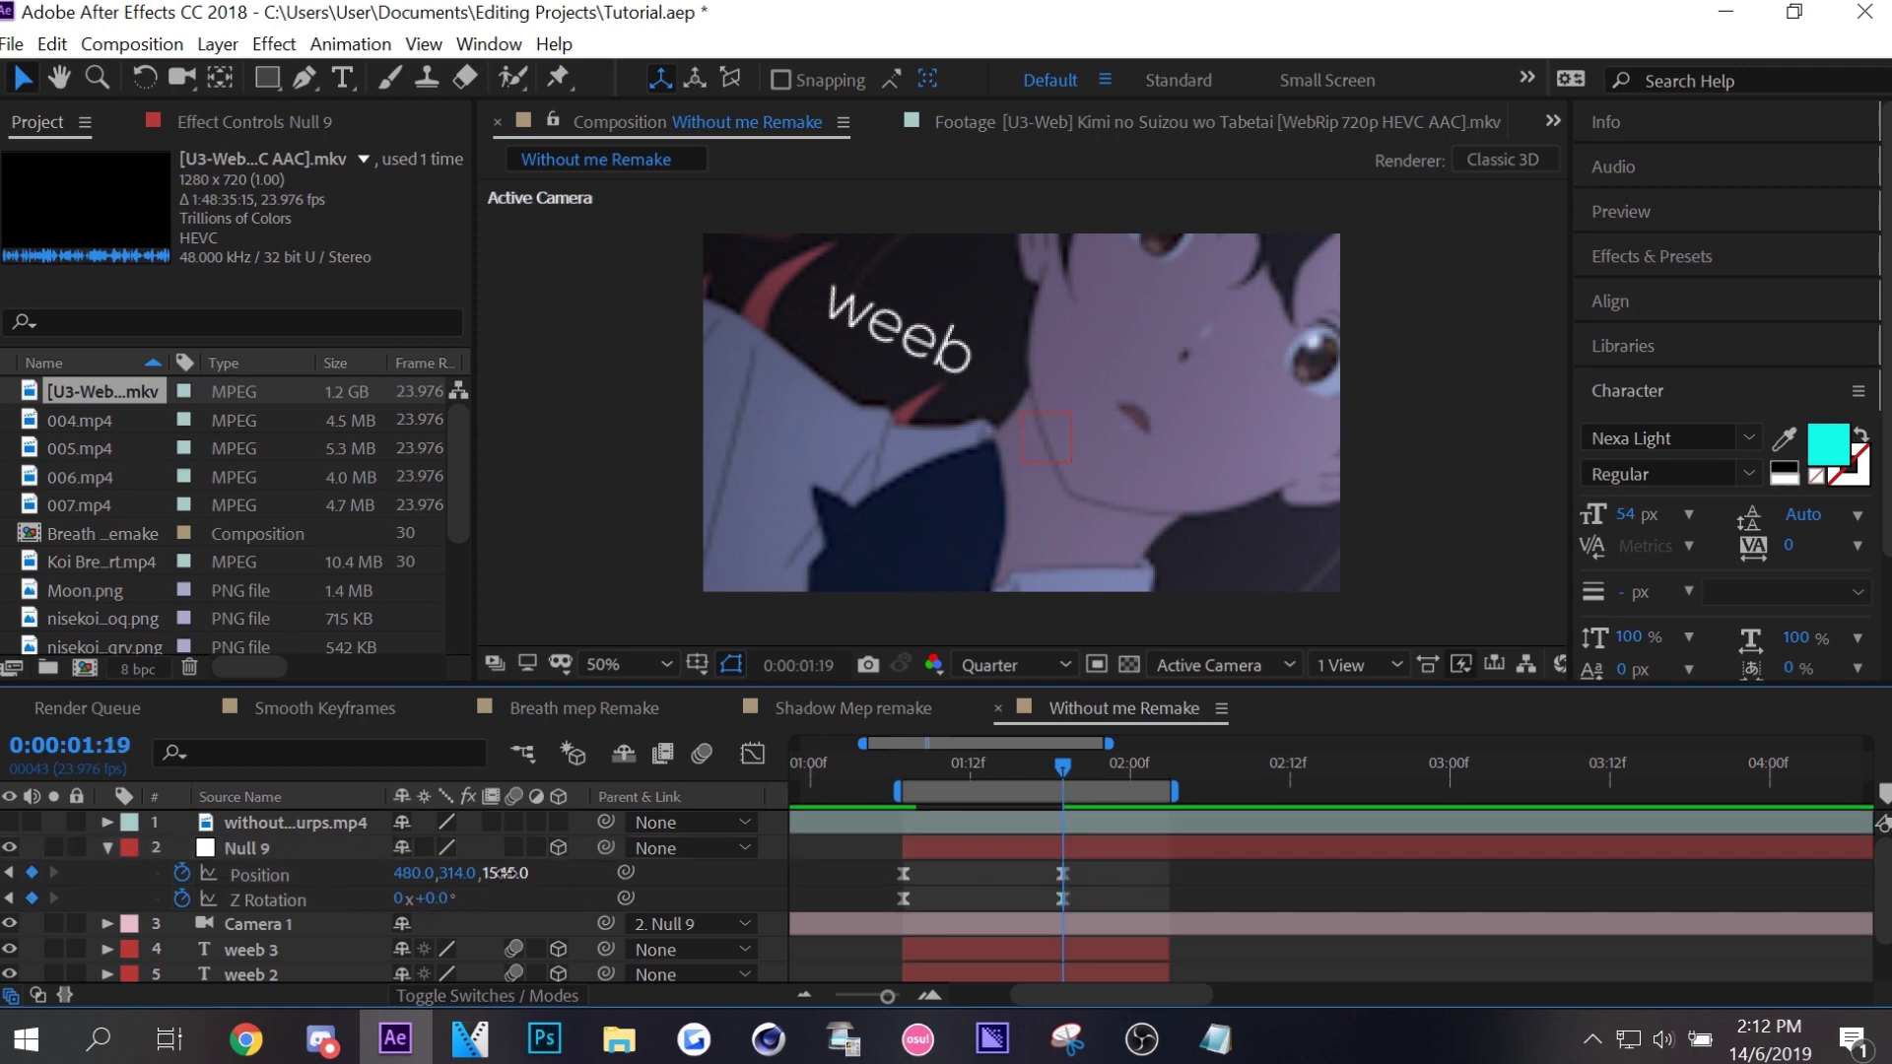
# Move Null 9's starting keyframes earlier and reshape the speed curve to spike early.
pyautogui.moveTo(918, 859)
pyautogui.mouseDown()
pyautogui.moveTo(868, 907)
pyautogui.moveTo(879, 883)
pyautogui.mouseUp()
pyautogui.click(916, 764)
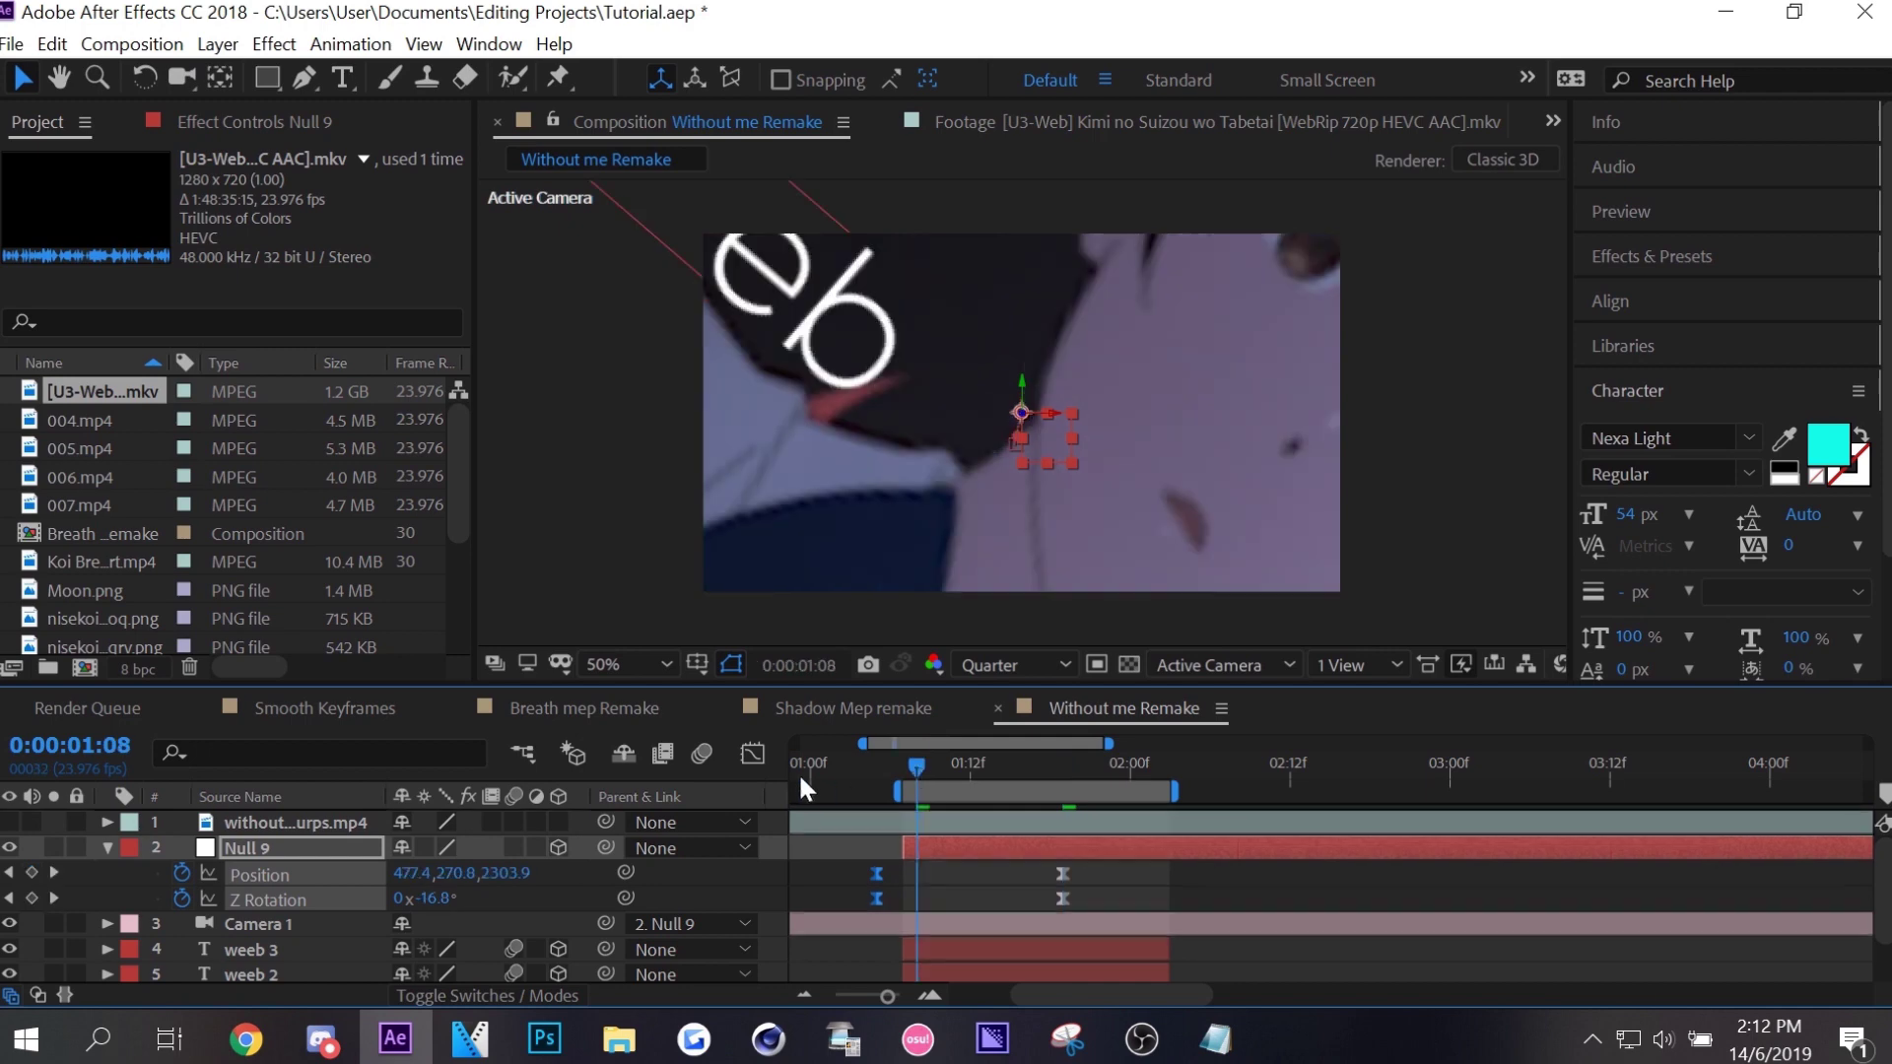
pyautogui.click(753, 754)
pyautogui.moveTo(1031, 927); pyautogui.dragTo(932, 917)
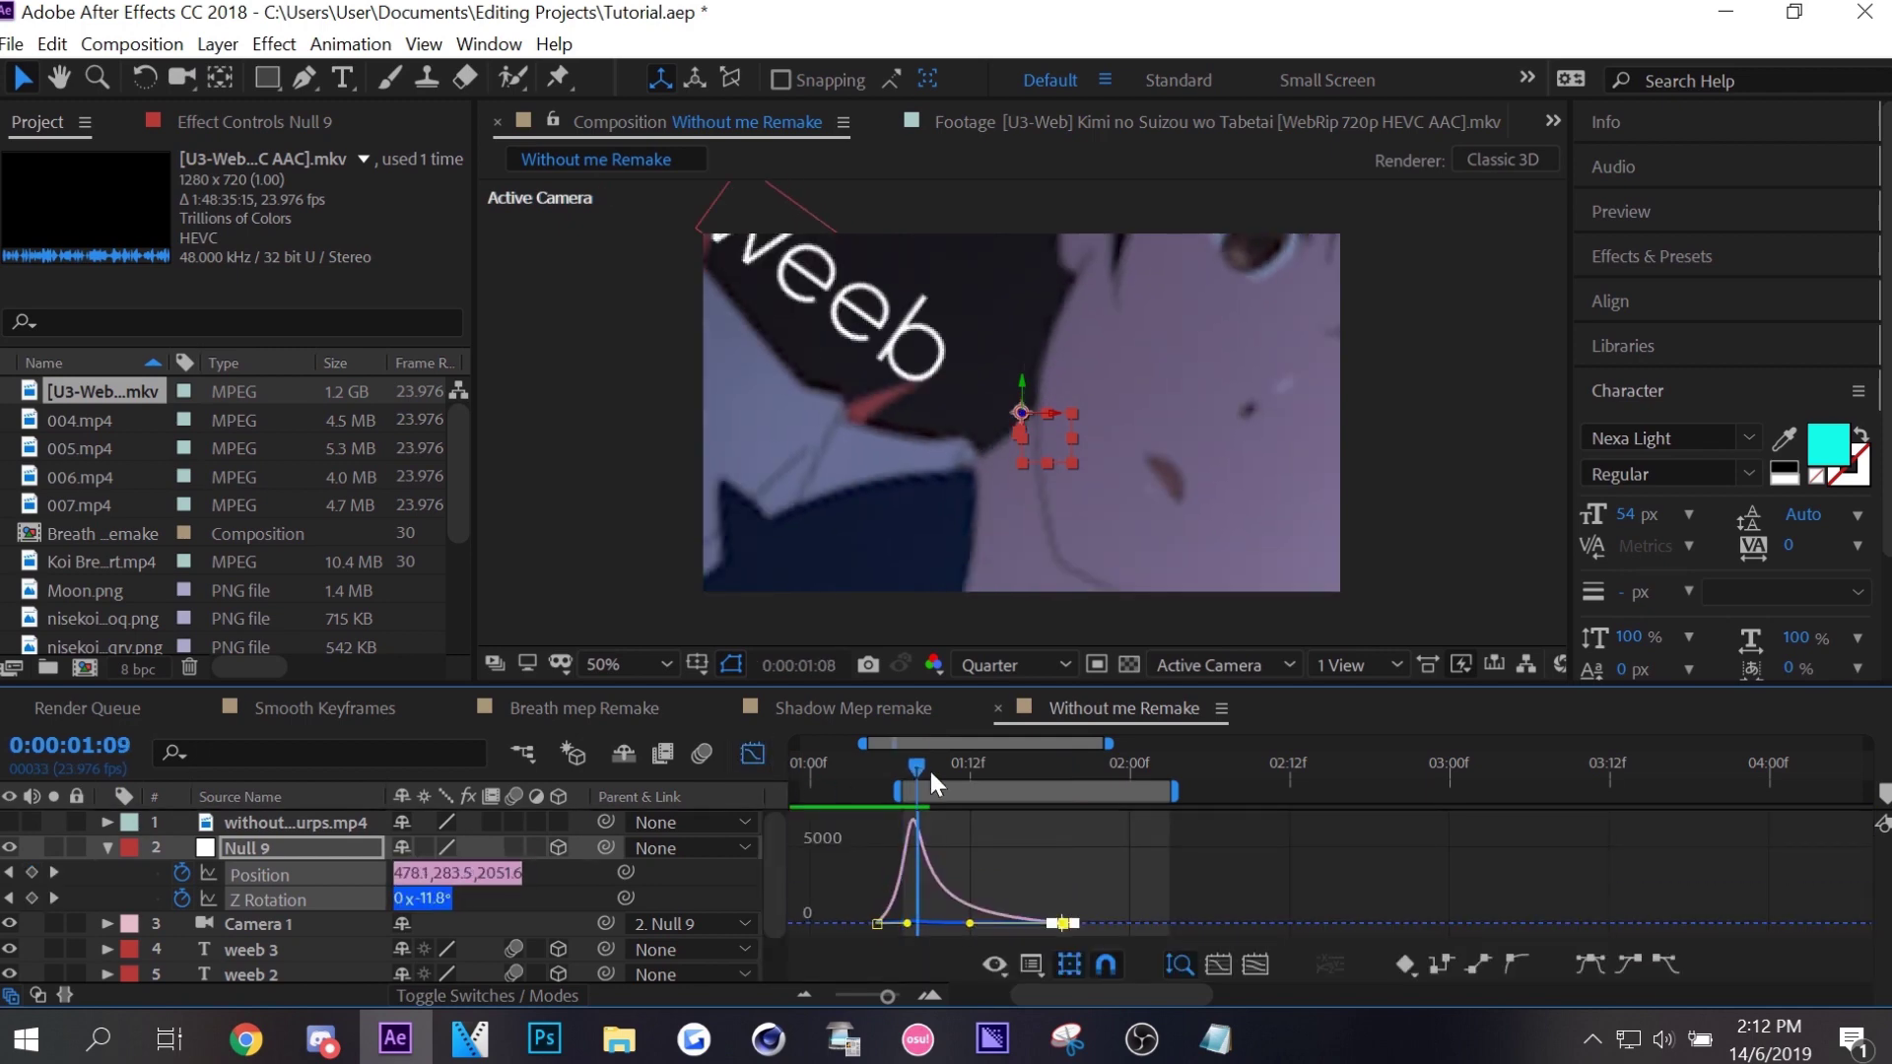
# Preview the eased move and push Null 9's opening depth deeper to 2917.
pyautogui.moveTo(914, 768)
pyautogui.mouseDown()
pyautogui.moveTo(1025, 766)
pyautogui.moveTo(903, 793)
pyautogui.mouseUp()
pyautogui.press('space')
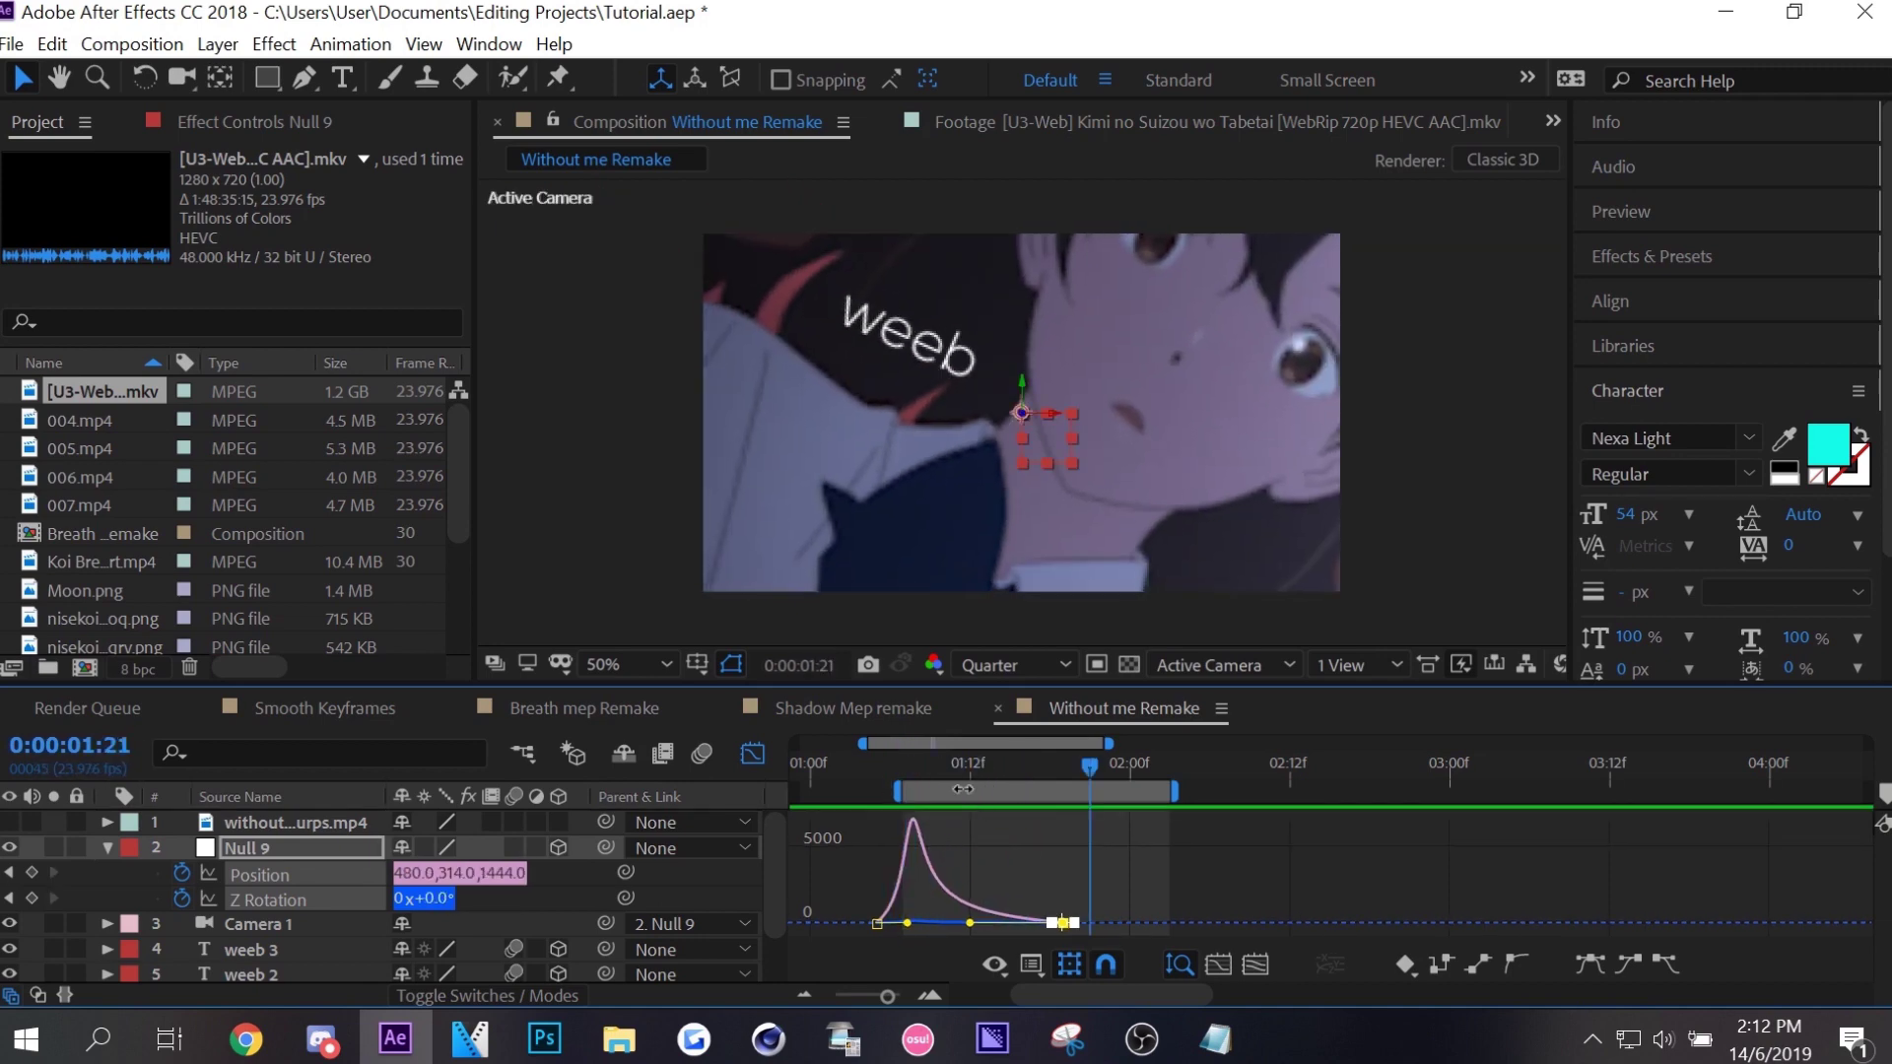
pyautogui.click(752, 754)
pyautogui.click(903, 765)
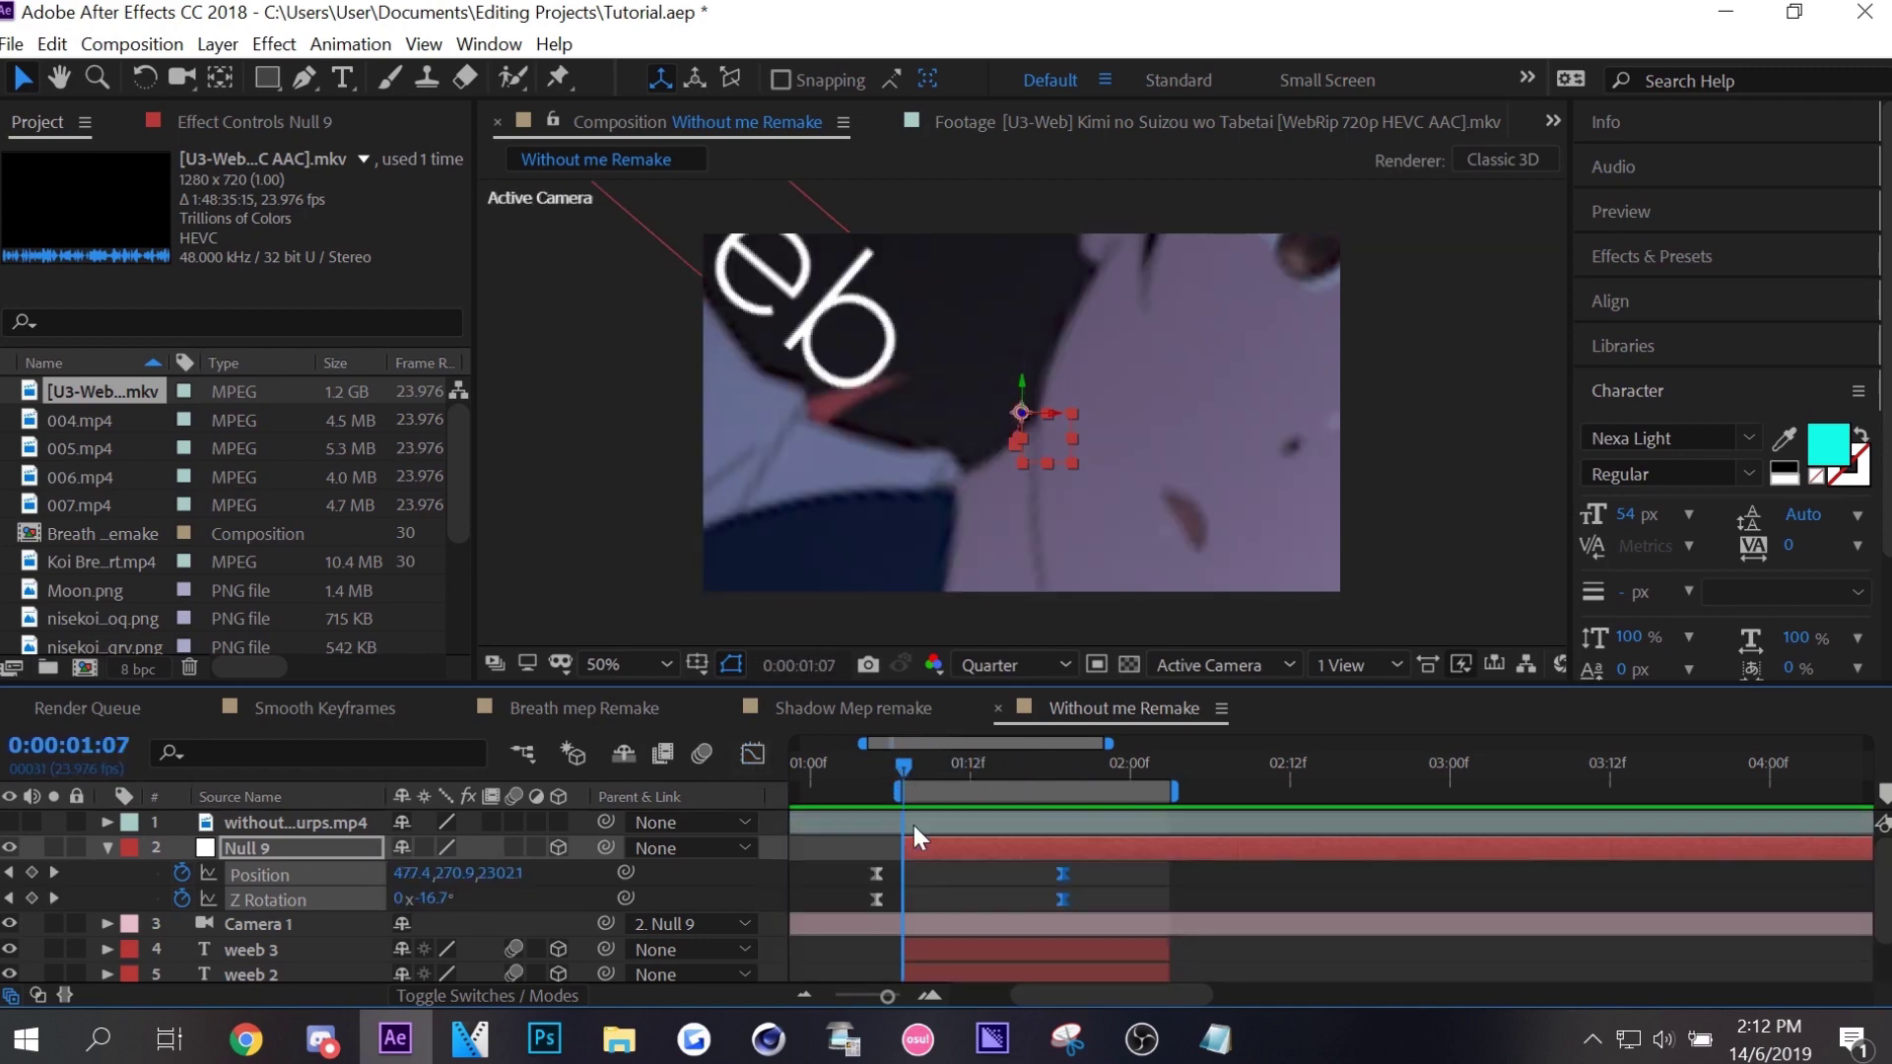
pyautogui.moveTo(873, 920)
pyautogui.mouseDown()
pyautogui.moveTo(873, 869)
pyautogui.moveTo(902, 874)
pyautogui.mouseUp()
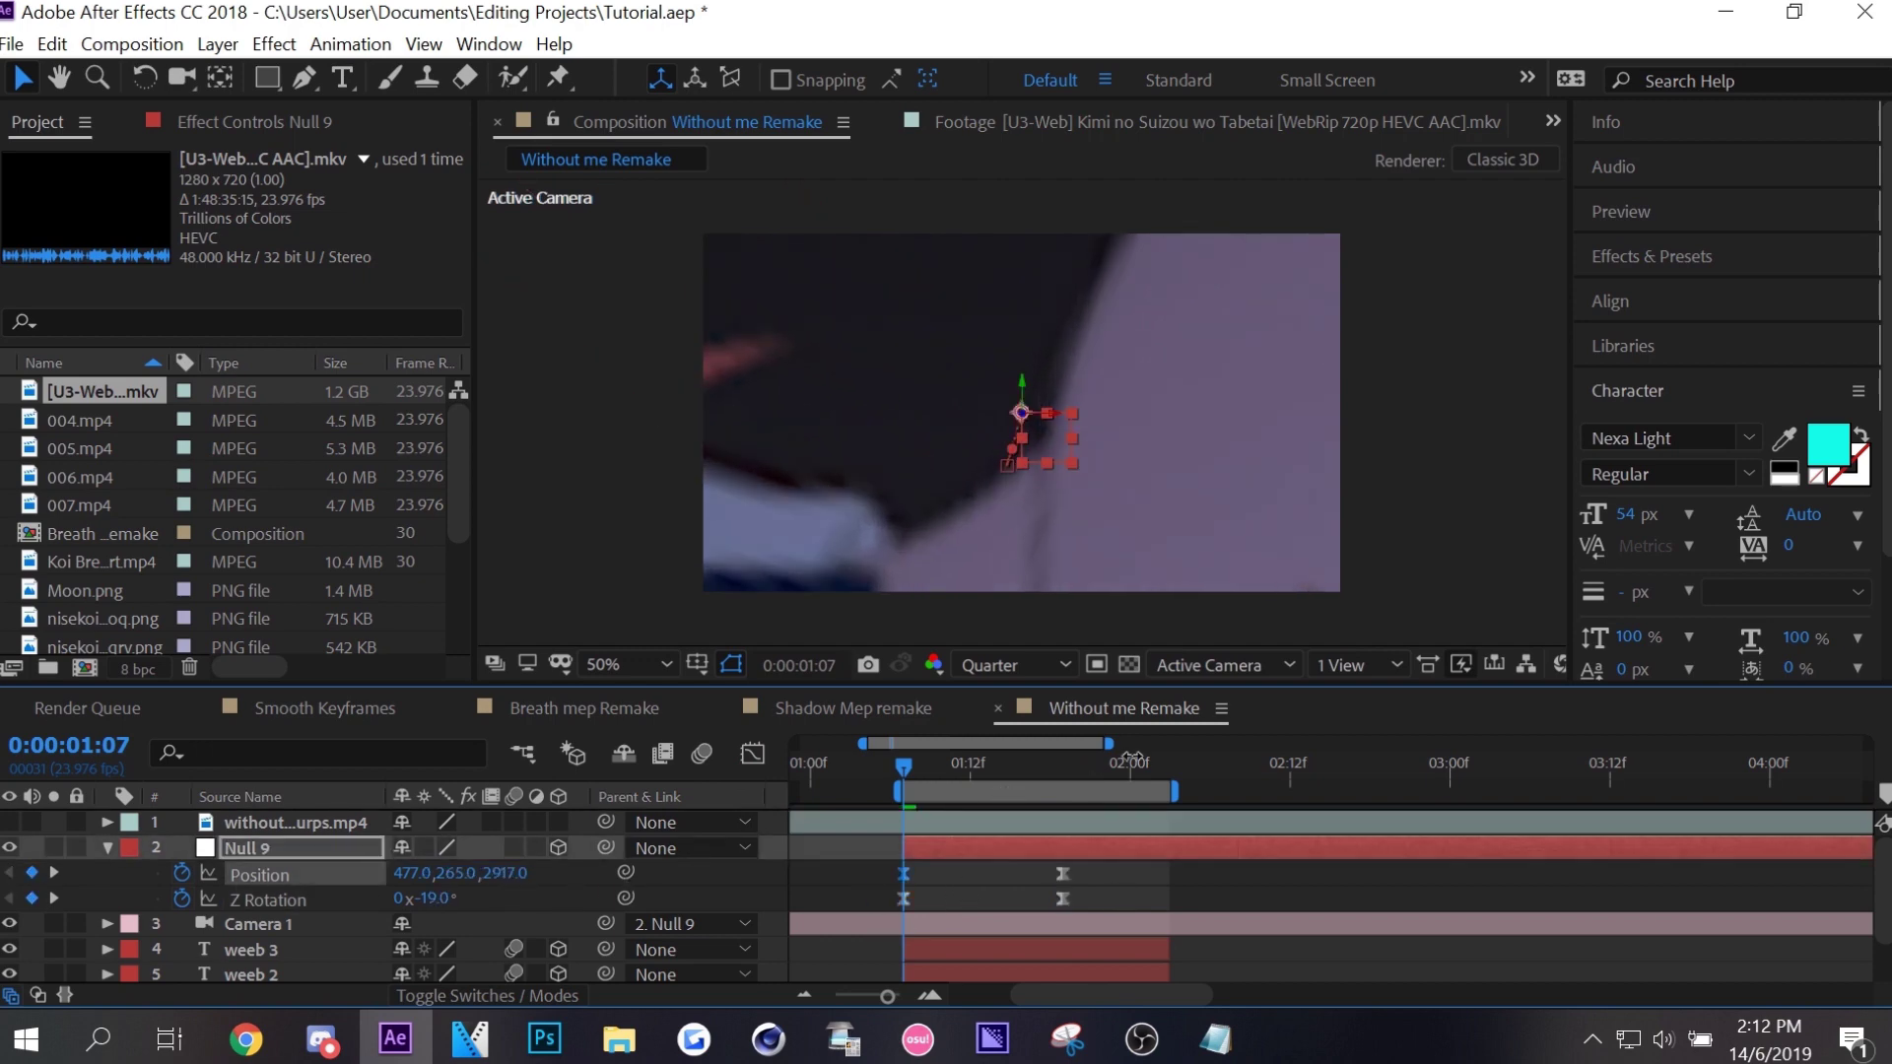
pyautogui.moveTo(1066, 868); pyautogui.dragTo(804, 826)
# Pull the speed peak onto the first keyframe, preview, and restore the ending depth to 1260.
pyautogui.hotkey('shift', 'F3')
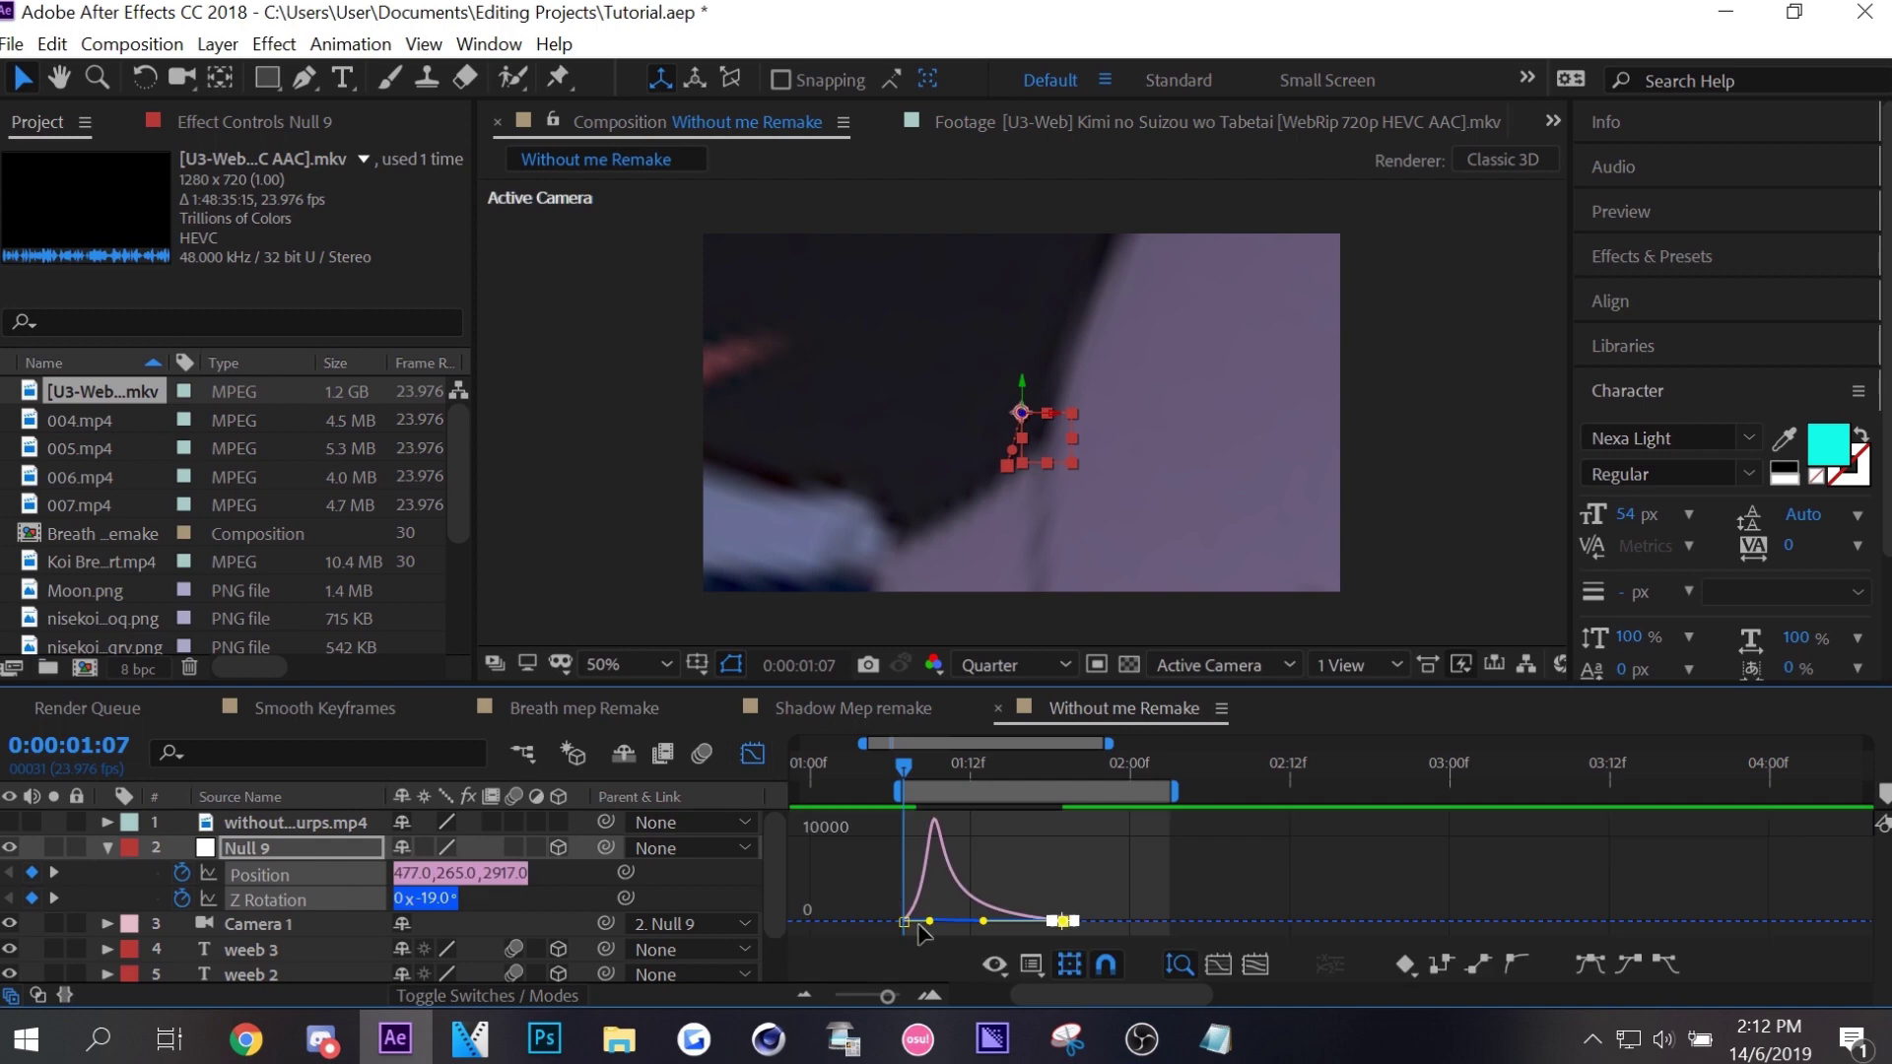
pyautogui.click(930, 916)
pyautogui.moveTo(931, 918); pyautogui.dragTo(905, 920)
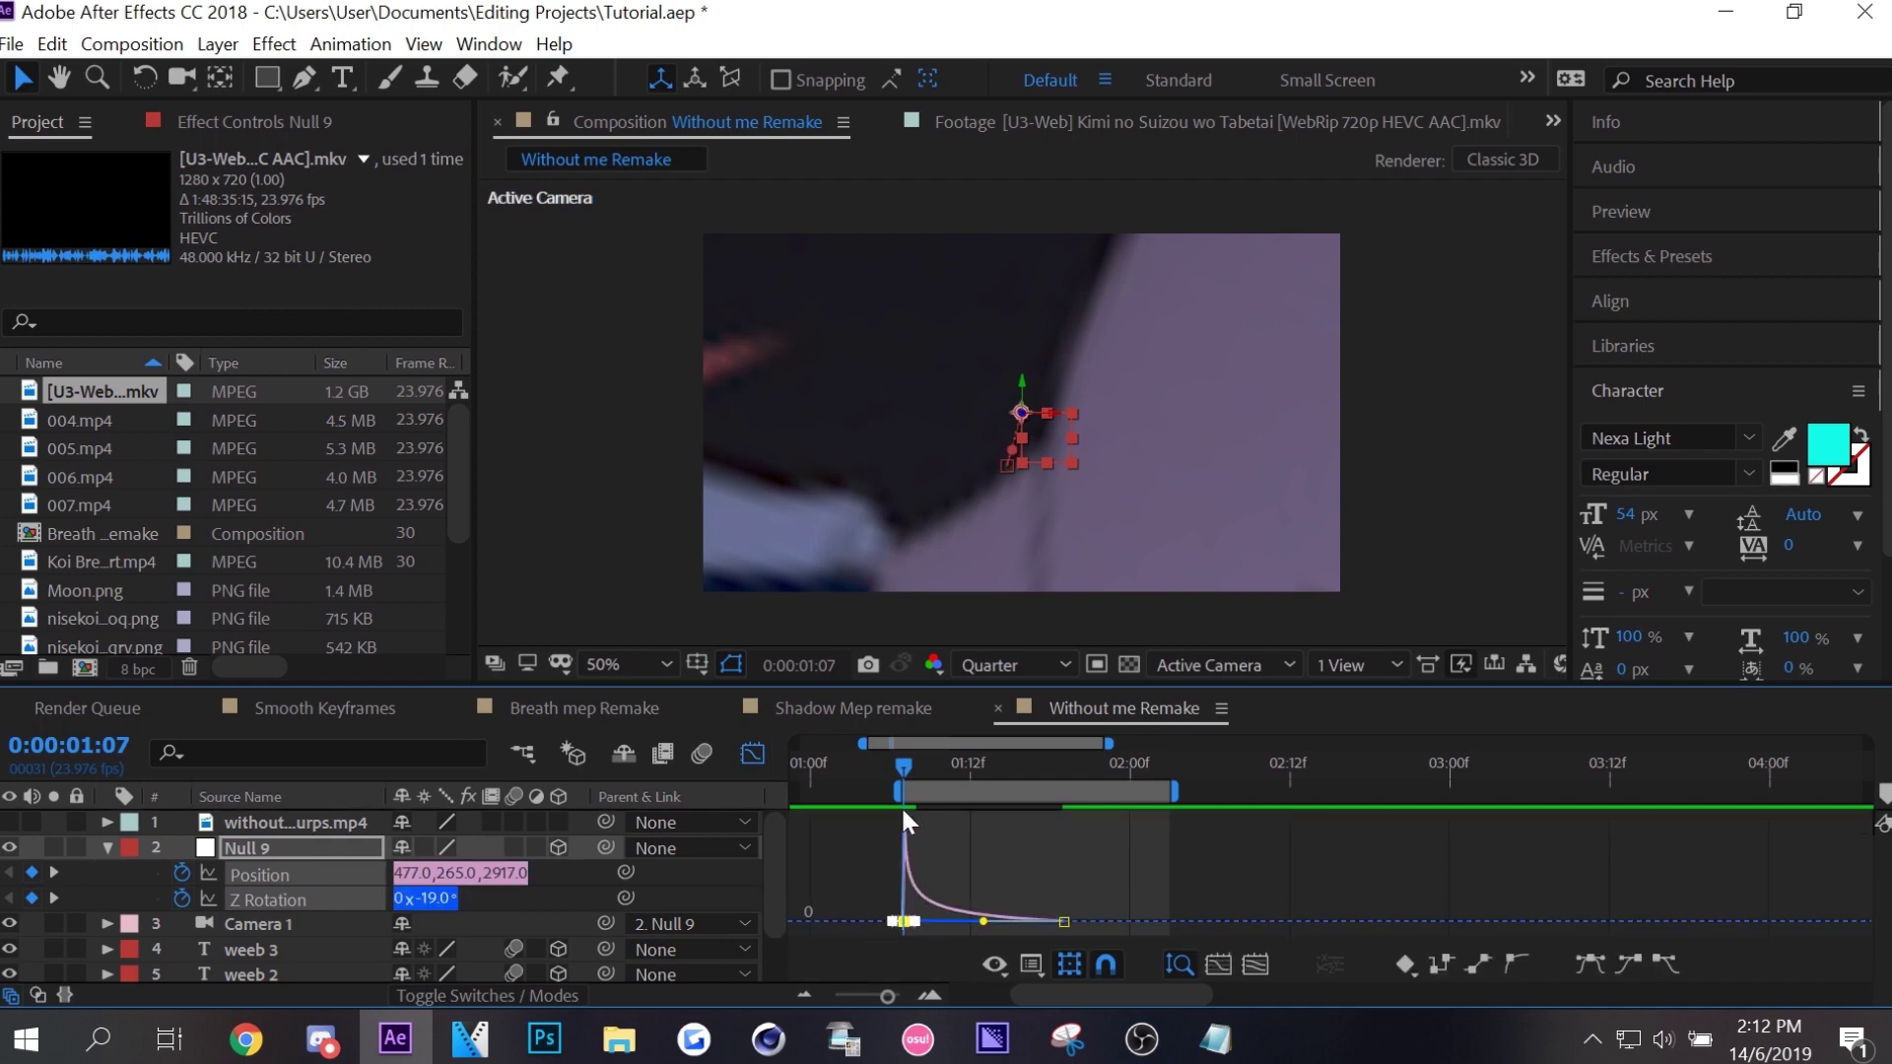
pyautogui.press('space')
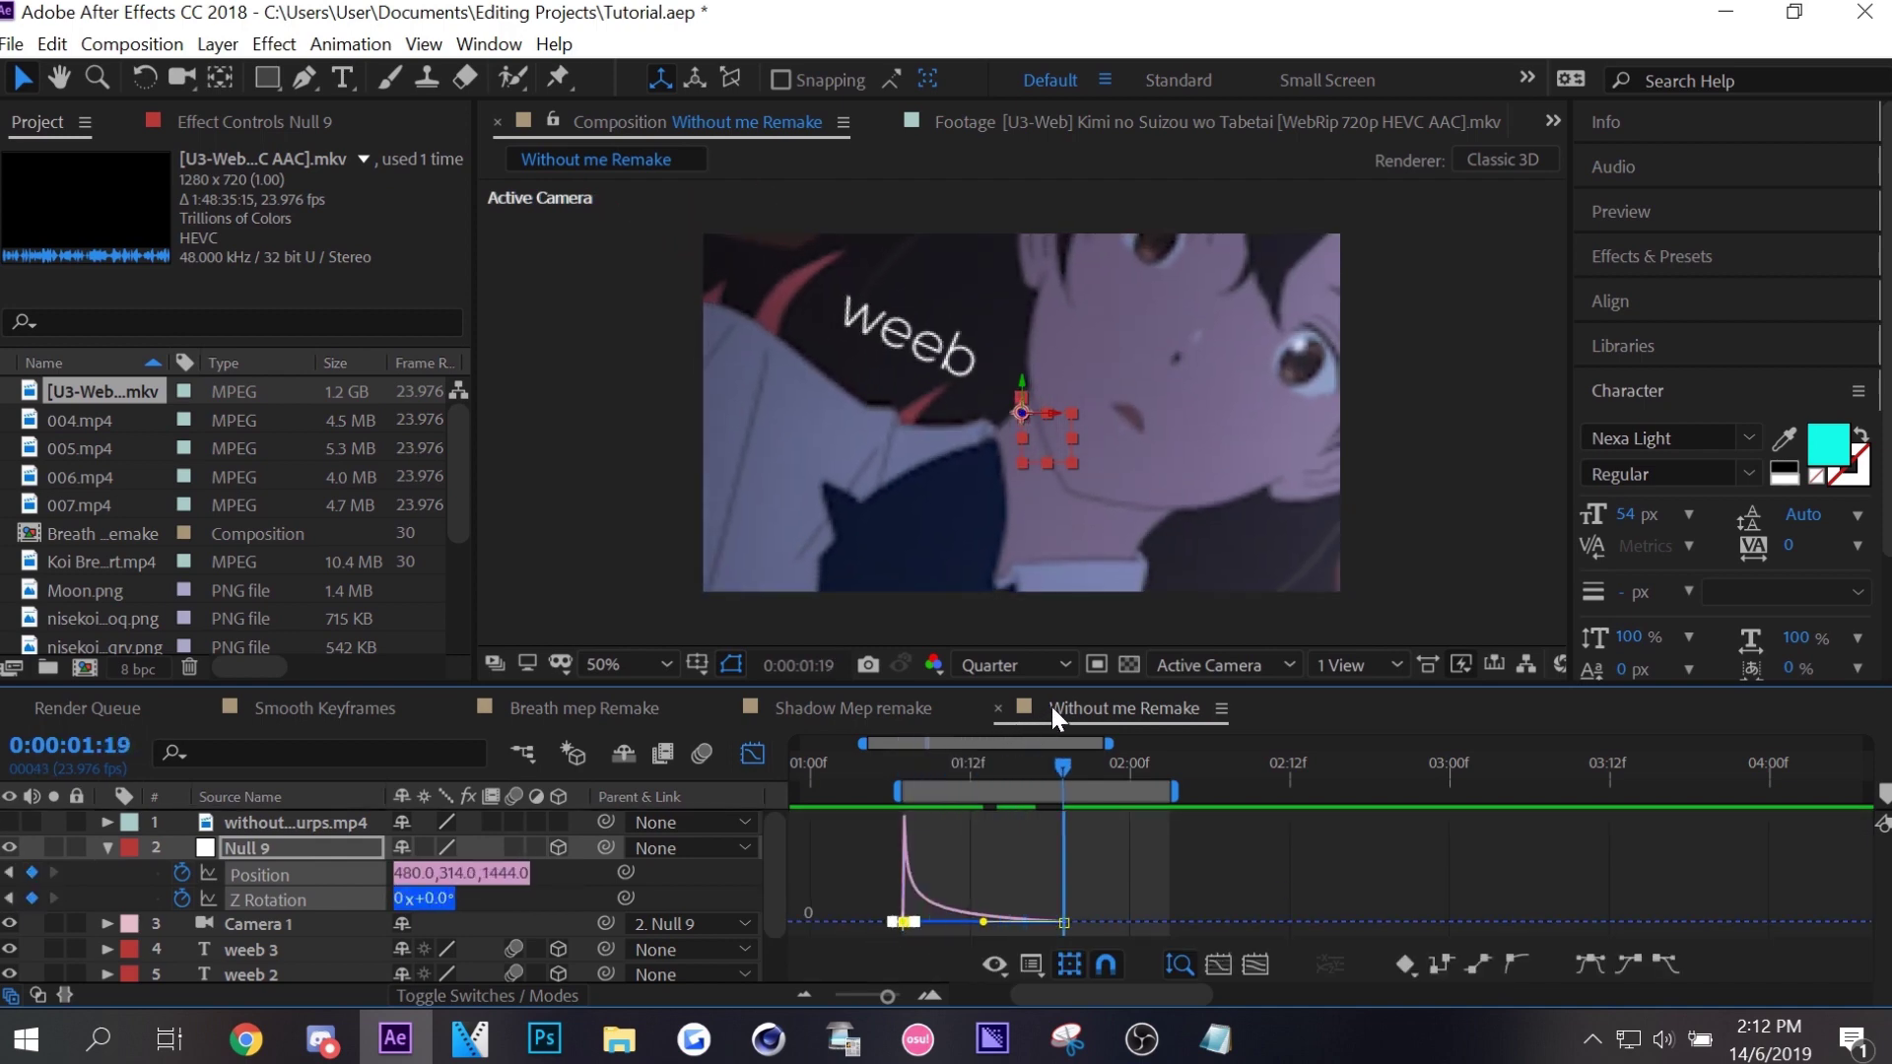
pyautogui.click(522, 882)
pyautogui.hotkey('ctrl', 'z')
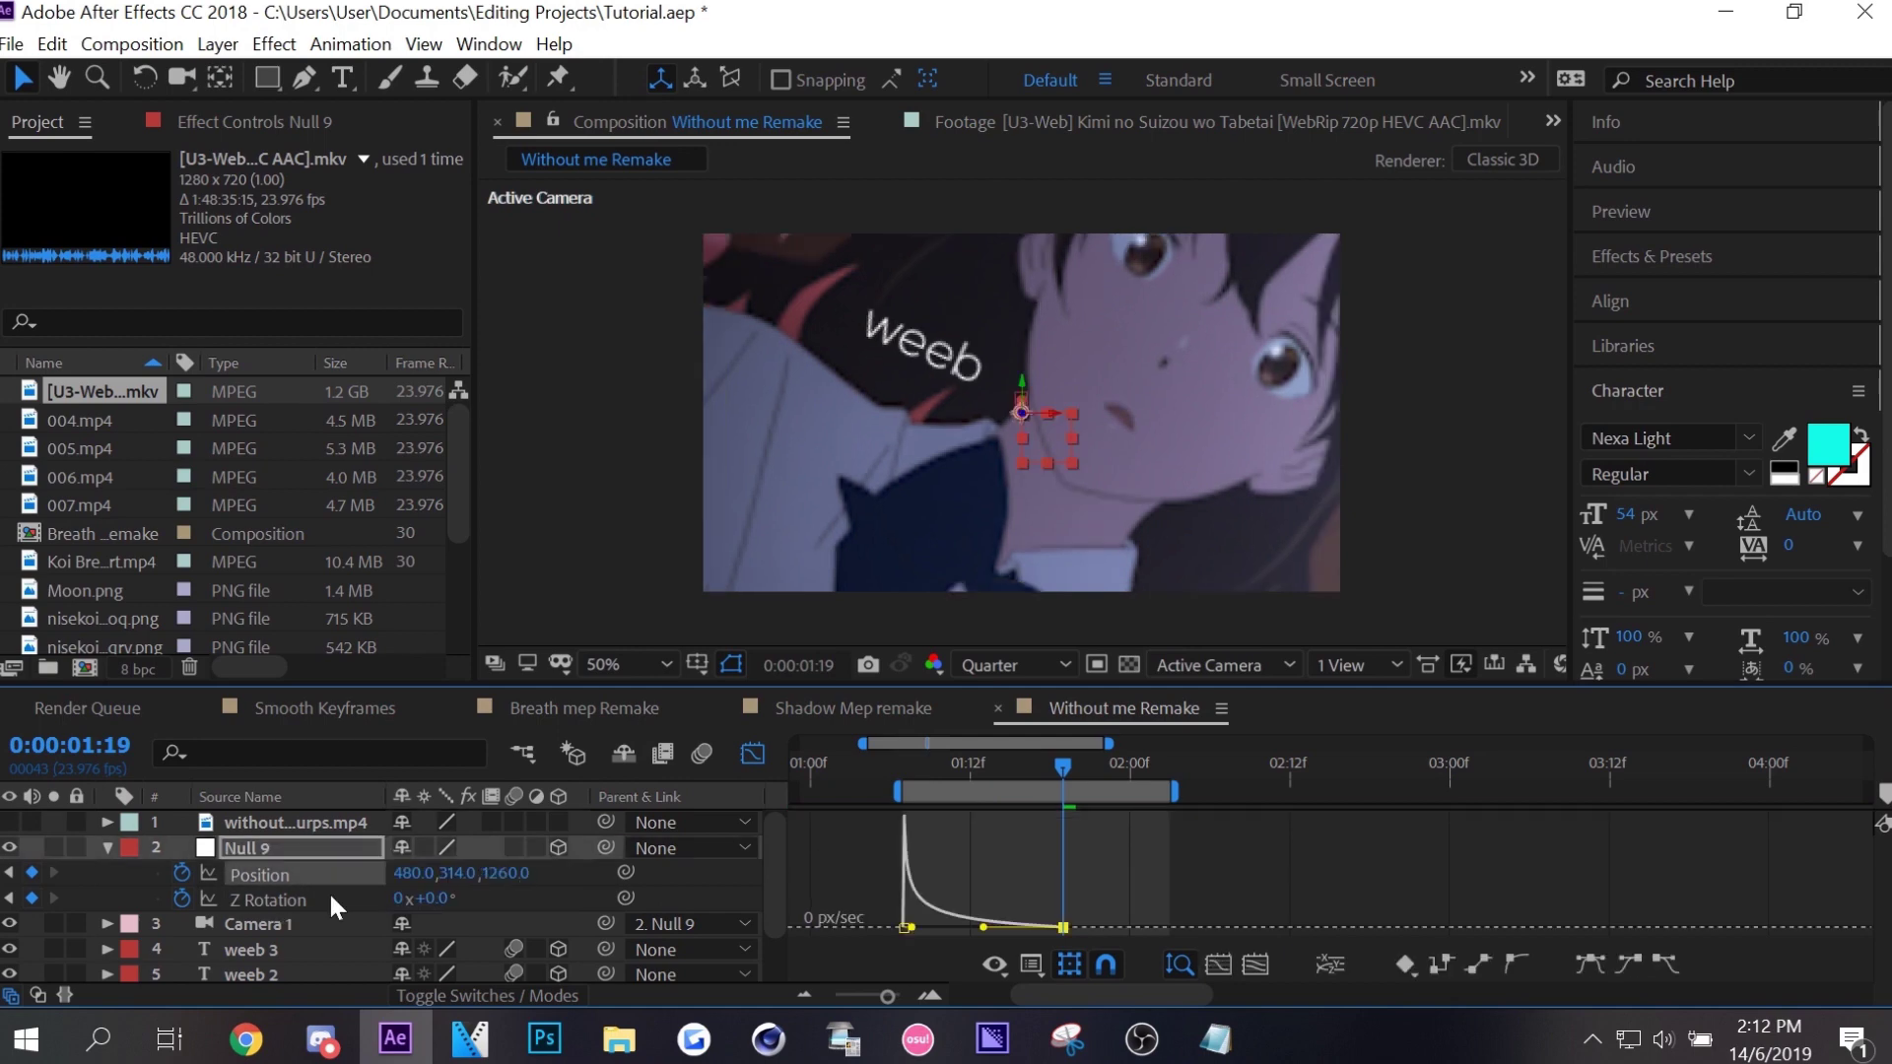
pyautogui.hotkey('shift', 'F3')
pyautogui.moveTo(1050, 767); pyautogui.dragTo(995, 779)
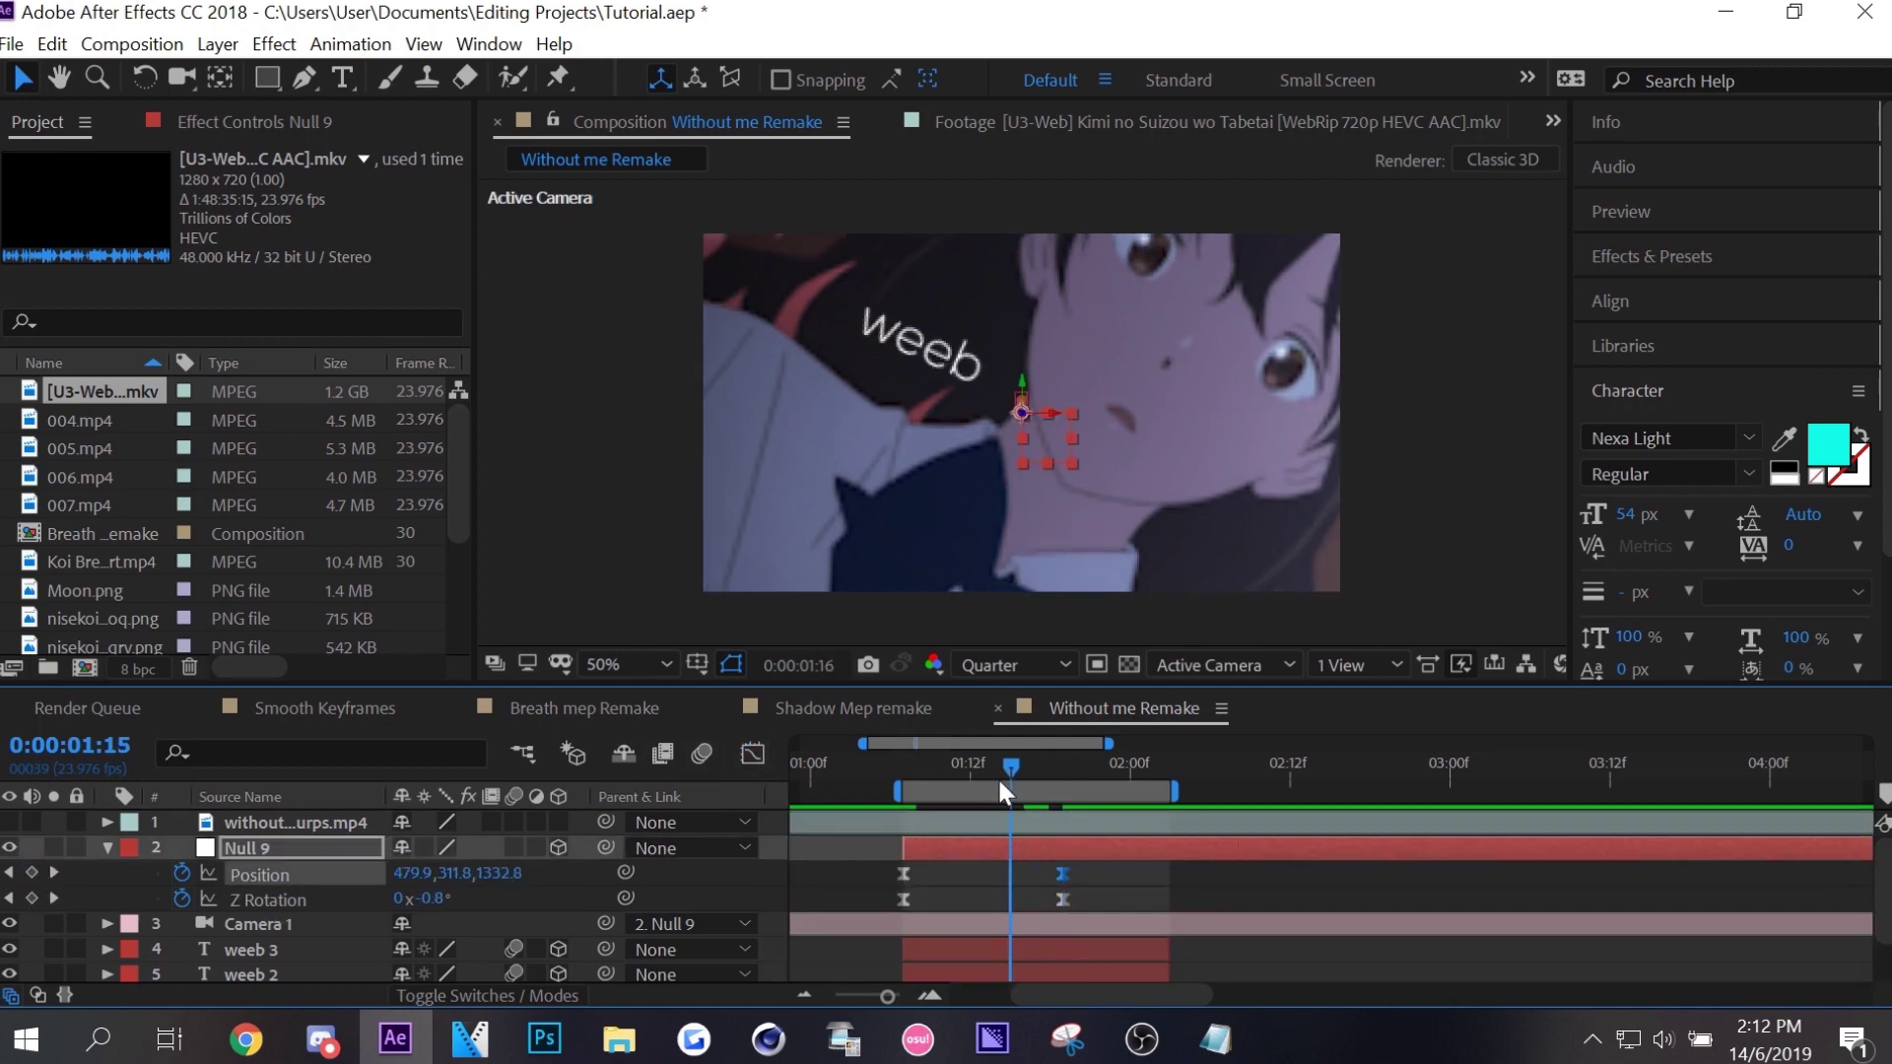
# Add a 3D Null 10 as Null 9's parent and key its Position and Z Rotation.
pyautogui.hotkey('ctrl', 'alt', 'shift', 'y')
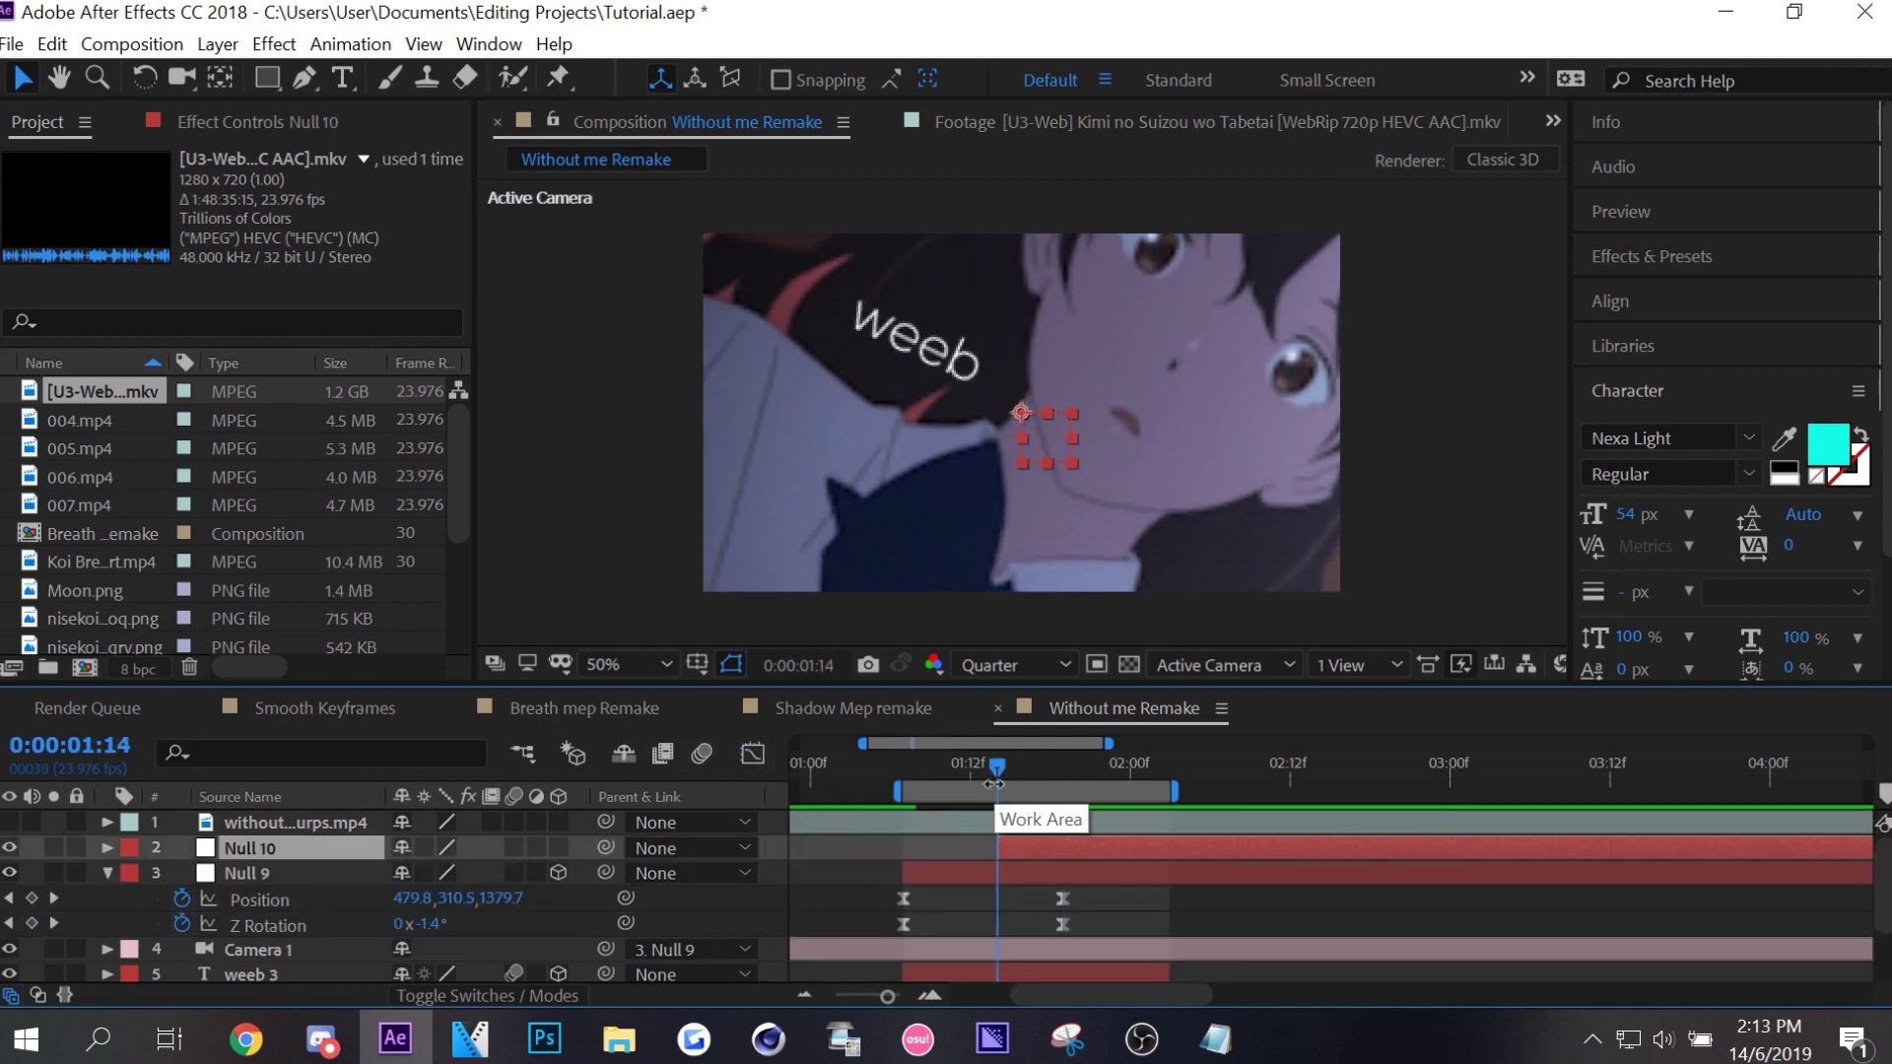
pyautogui.click(559, 848)
pyautogui.moveTo(606, 872); pyautogui.dragTo(266, 848)
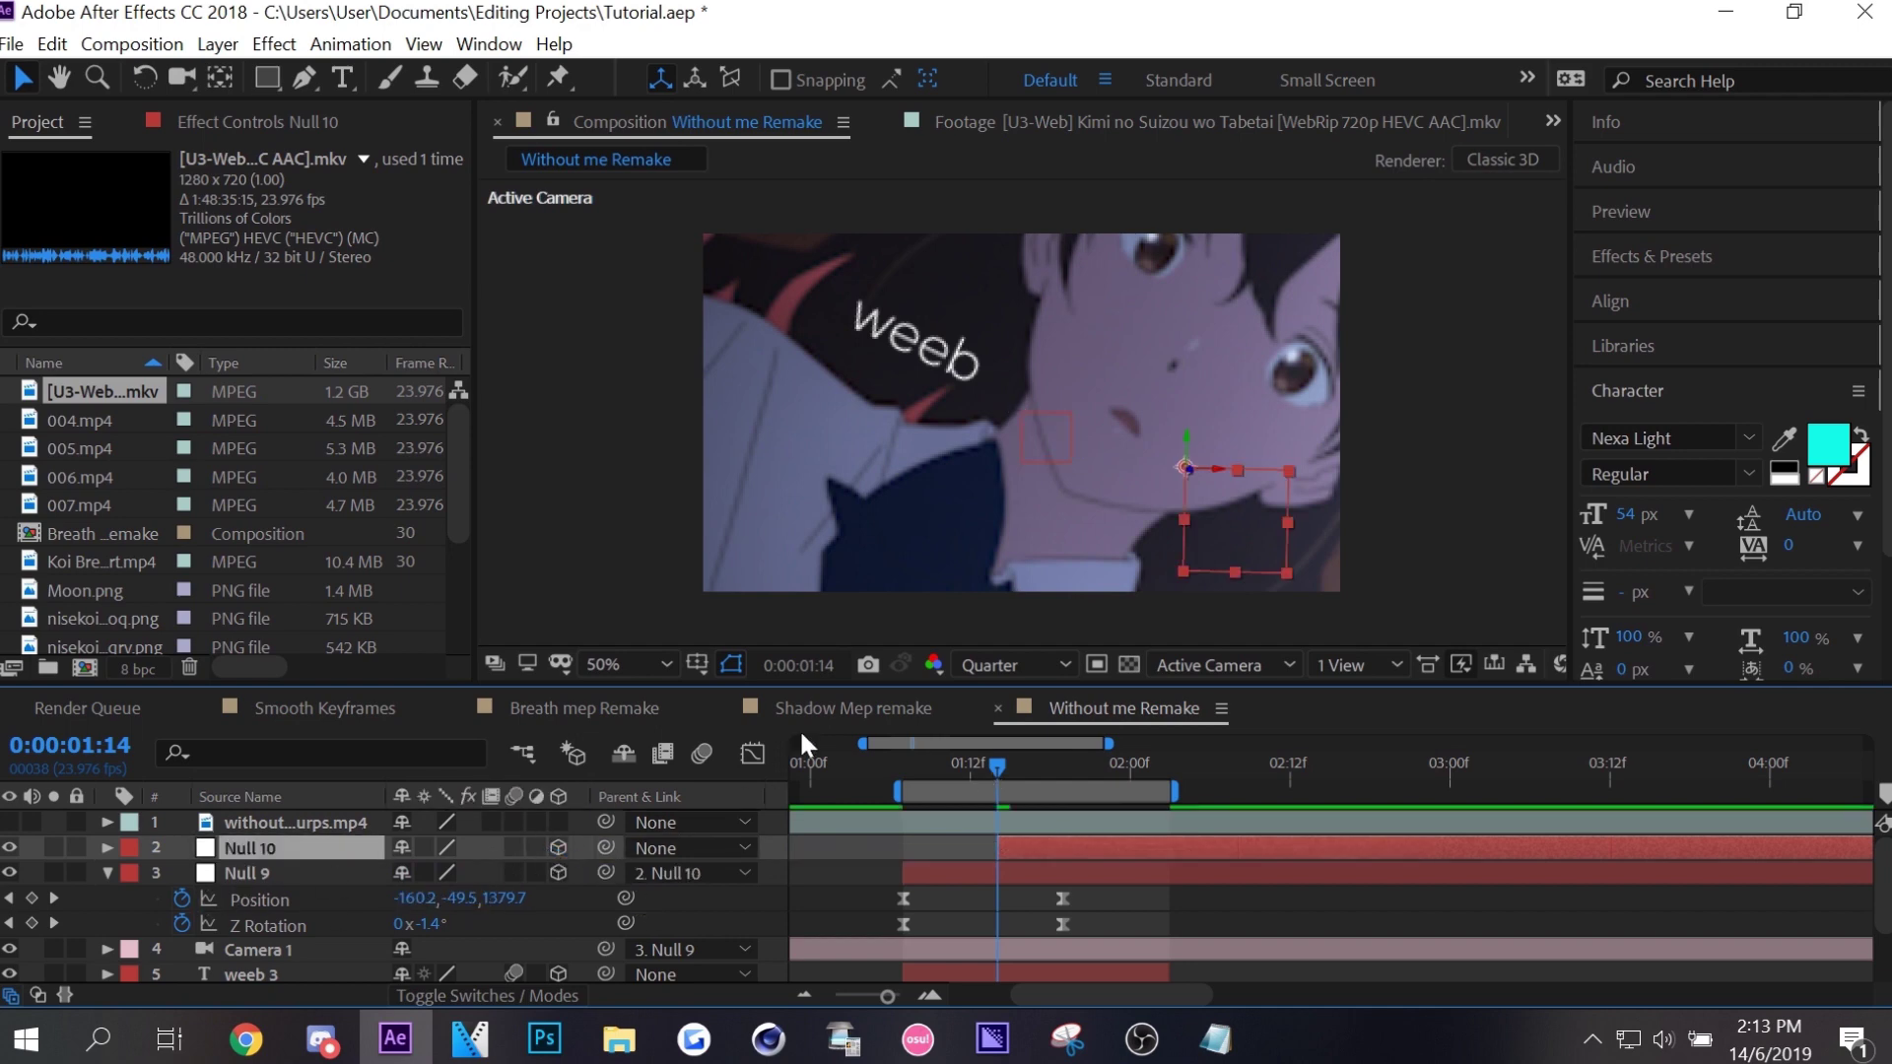
pyautogui.press('p')
pyautogui.click(182, 873)
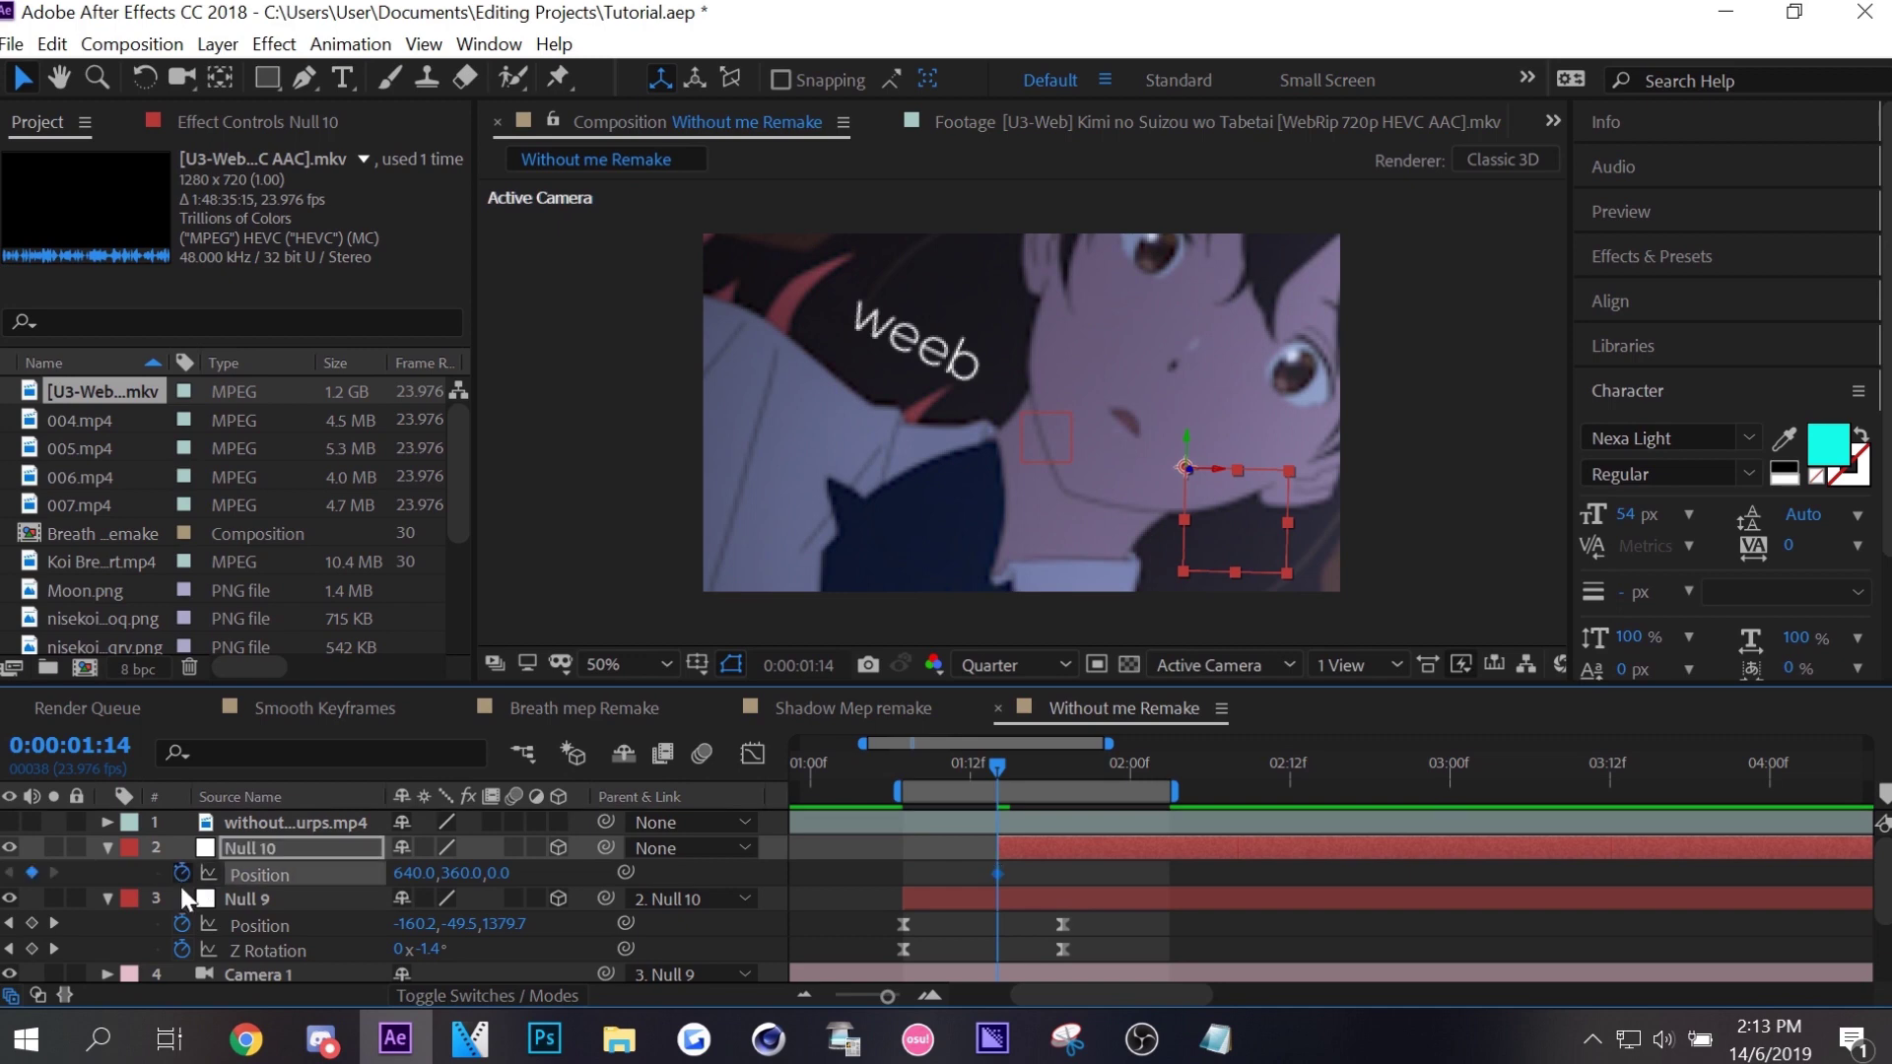
pyautogui.press('r')
pyautogui.click(182, 949)
pyautogui.press('u')
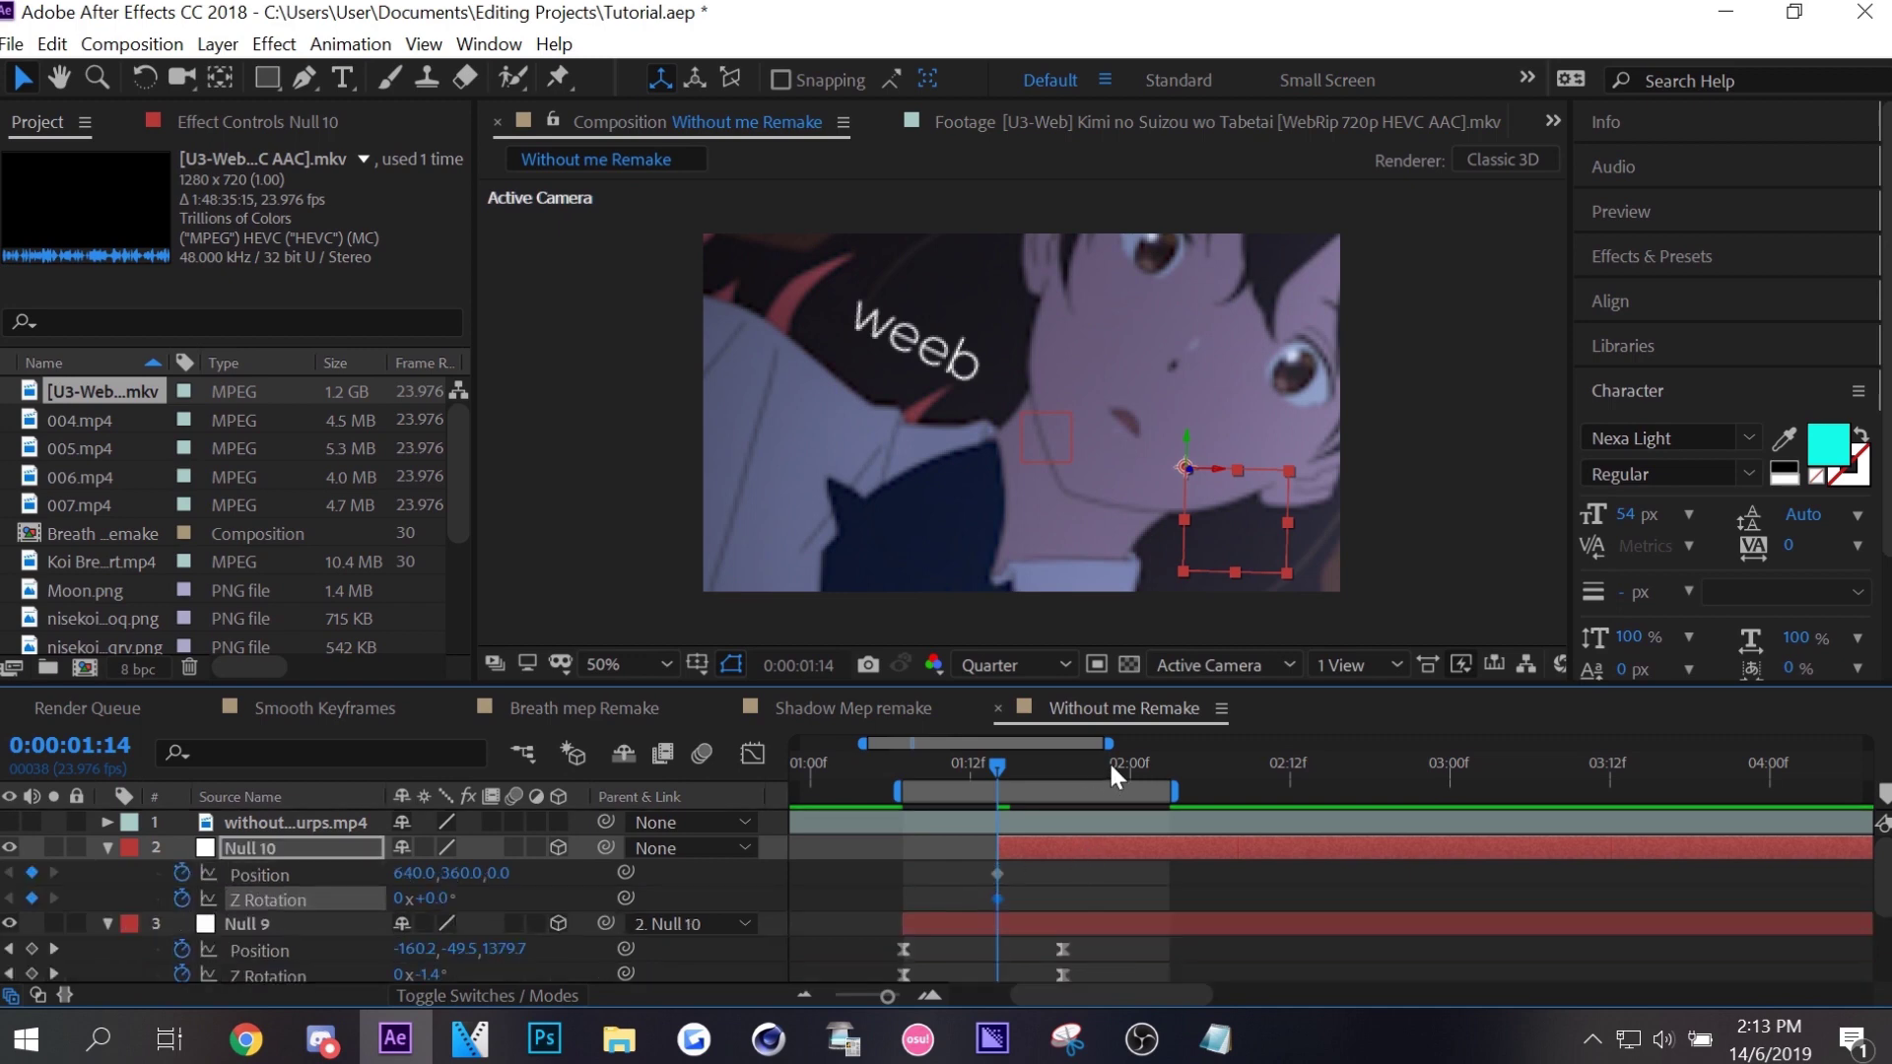
# At 2:01, move Null 10 to 1018, 451, -251 with a 9° tilt and ease its keyframes.
pyautogui.moveTo(1111, 766); pyautogui.dragTo(1141, 764)
pyautogui.moveTo(997, 874); pyautogui.dragTo(983, 898)
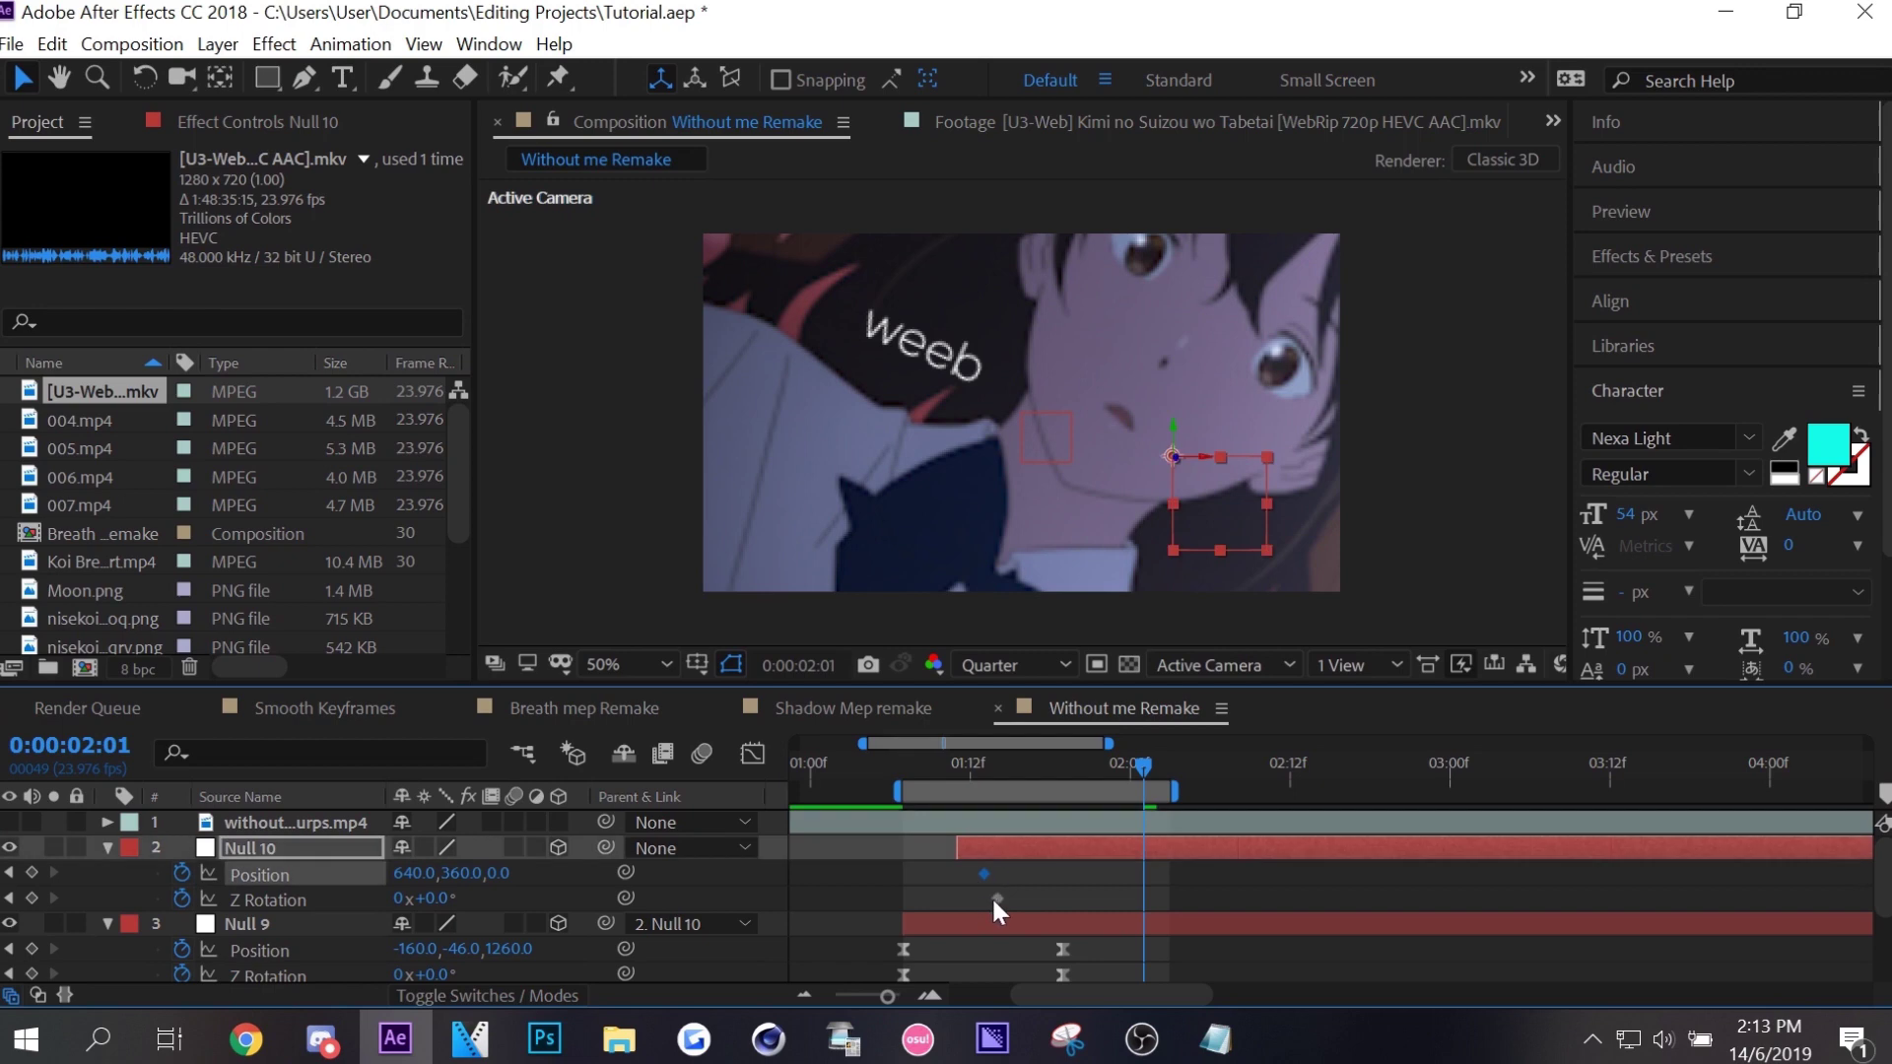
pyautogui.moveTo(511, 873); pyautogui.dragTo(88, 961)
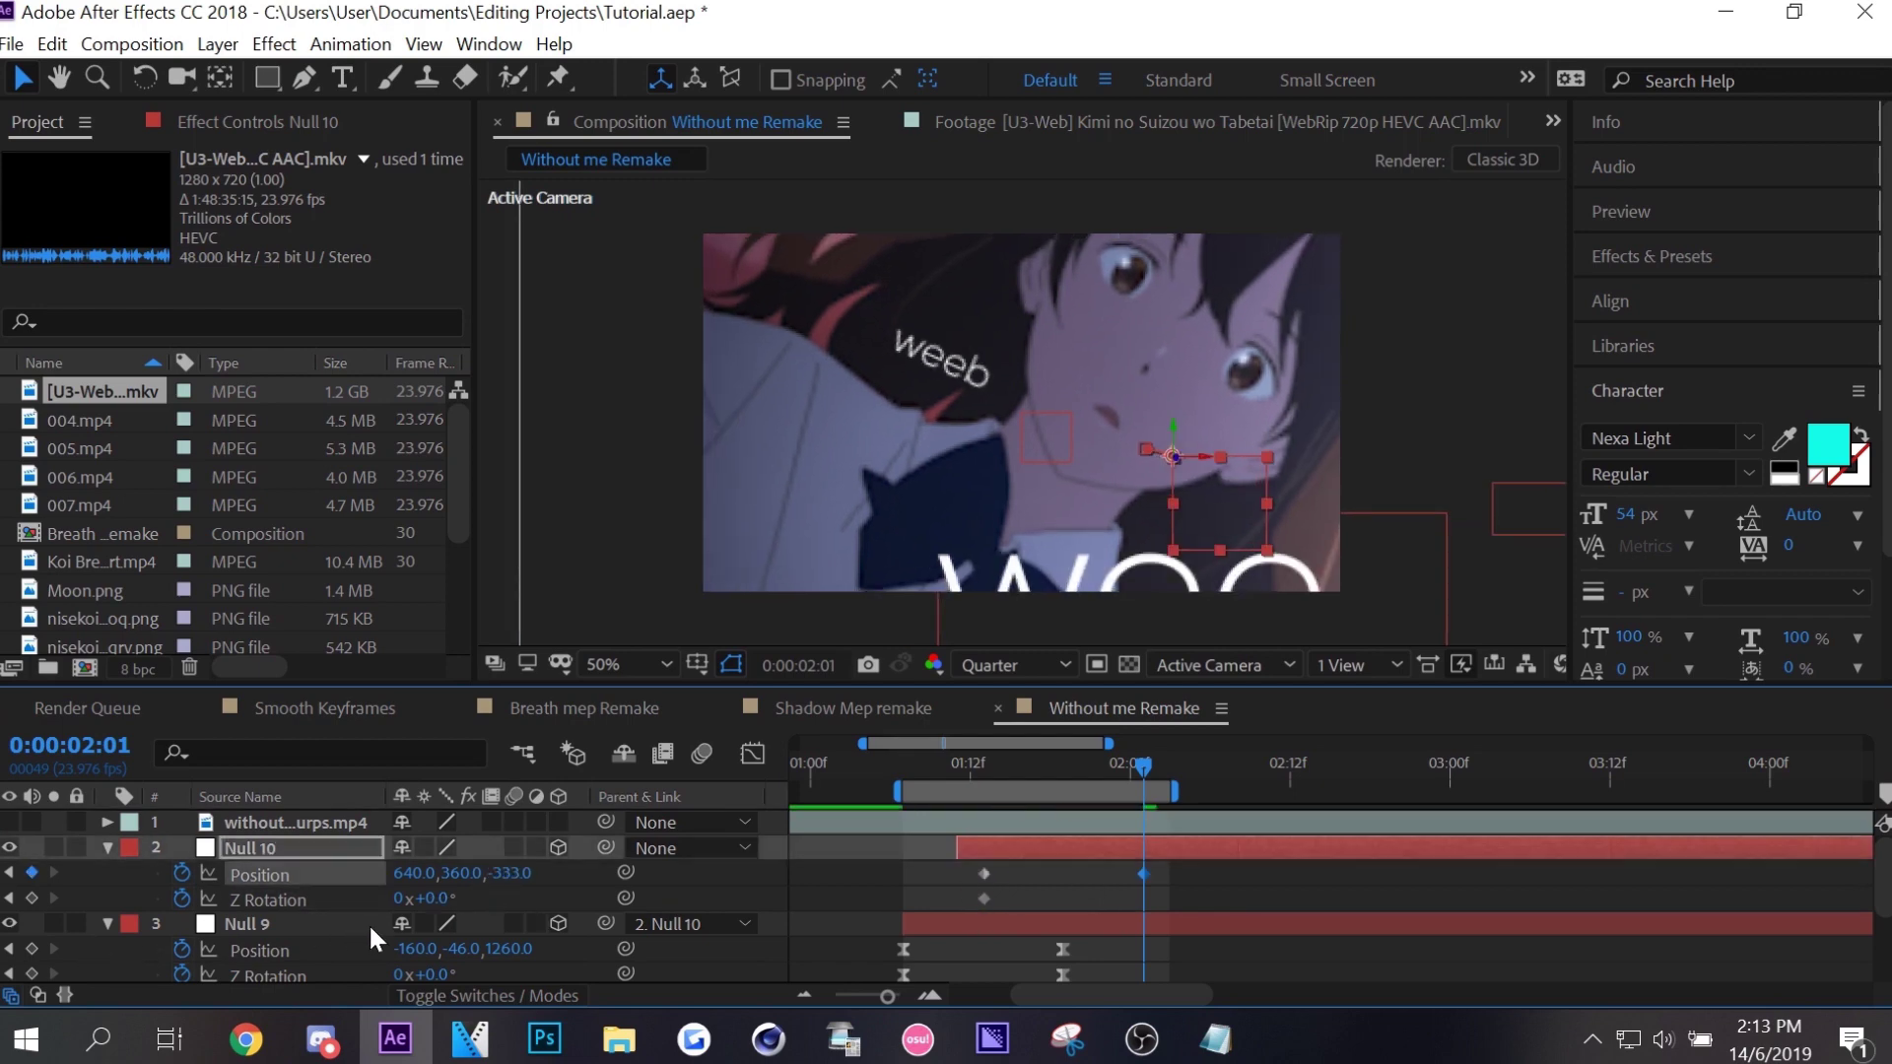
pyautogui.moveTo(408, 873); pyautogui.dragTo(788, 850)
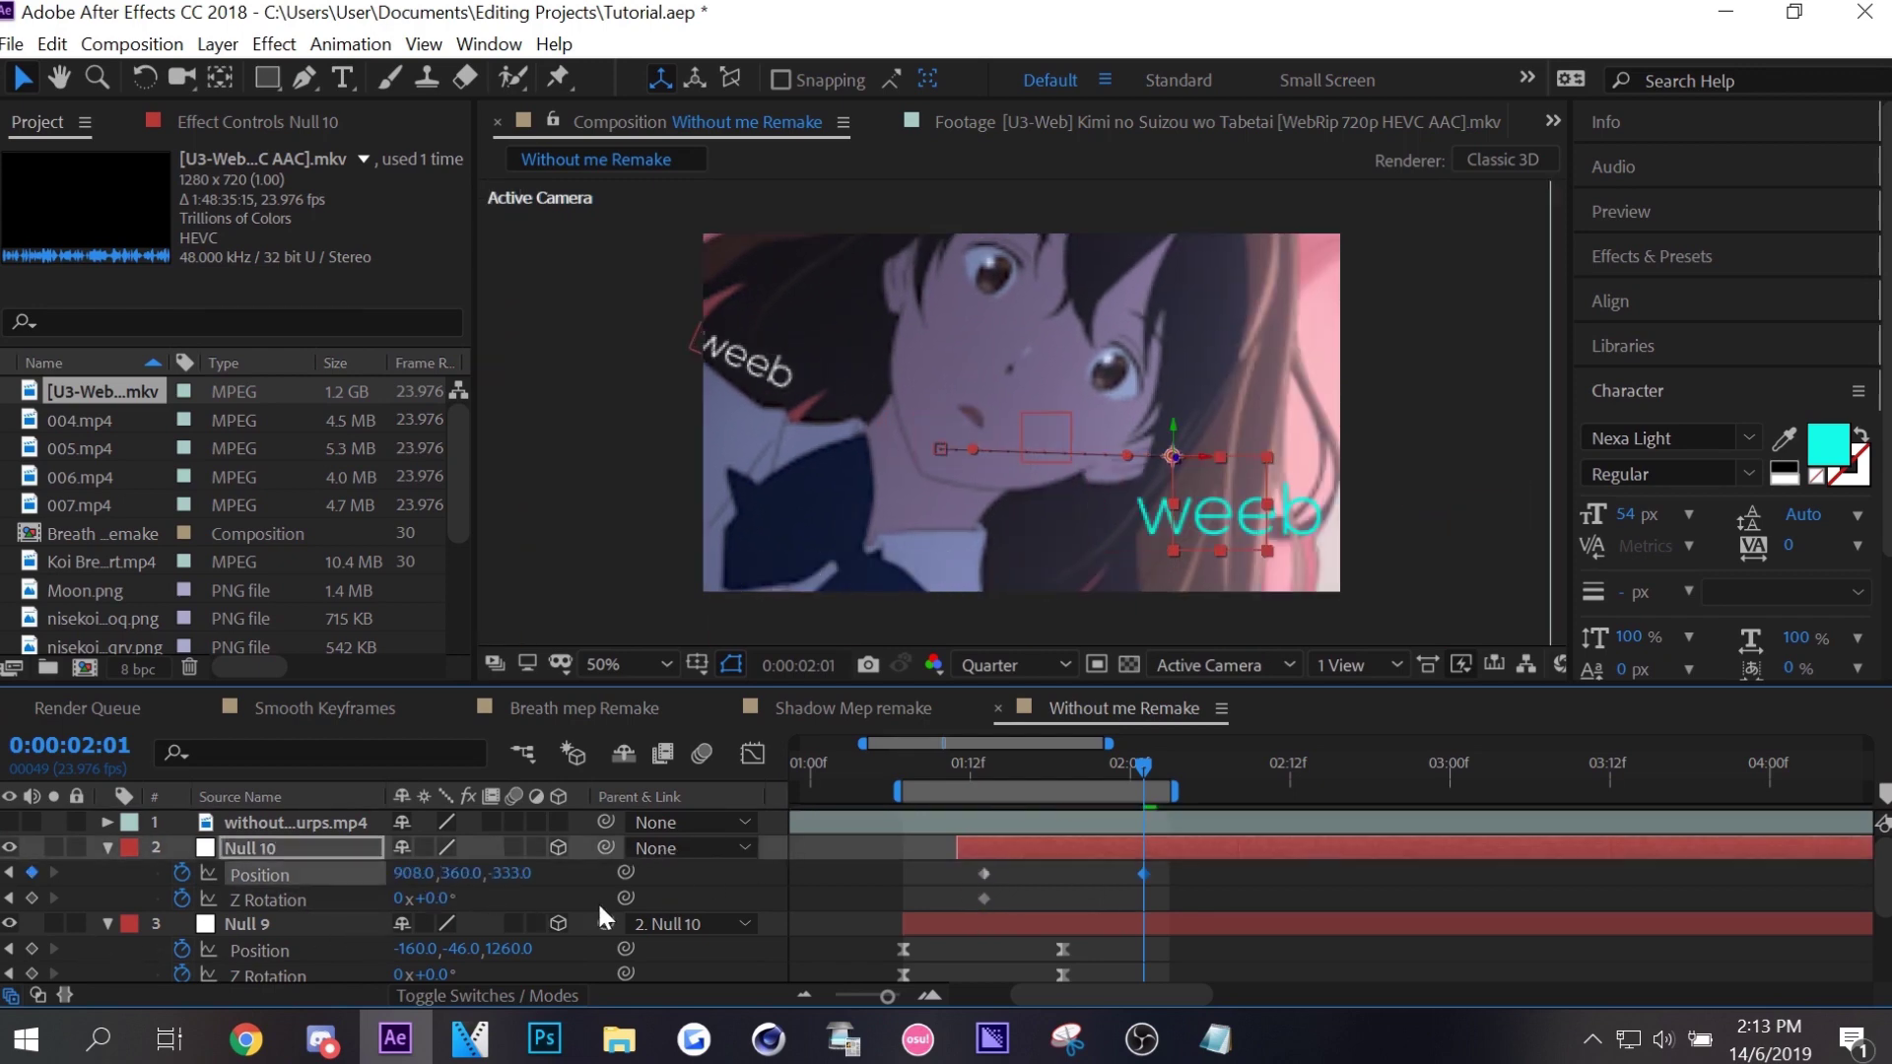
pyautogui.moveTo(429, 899)
pyautogui.mouseDown()
pyautogui.moveTo(511, 899)
pyautogui.moveTo(545, 855)
pyautogui.moveTo(619, 846)
pyautogui.mouseUp()
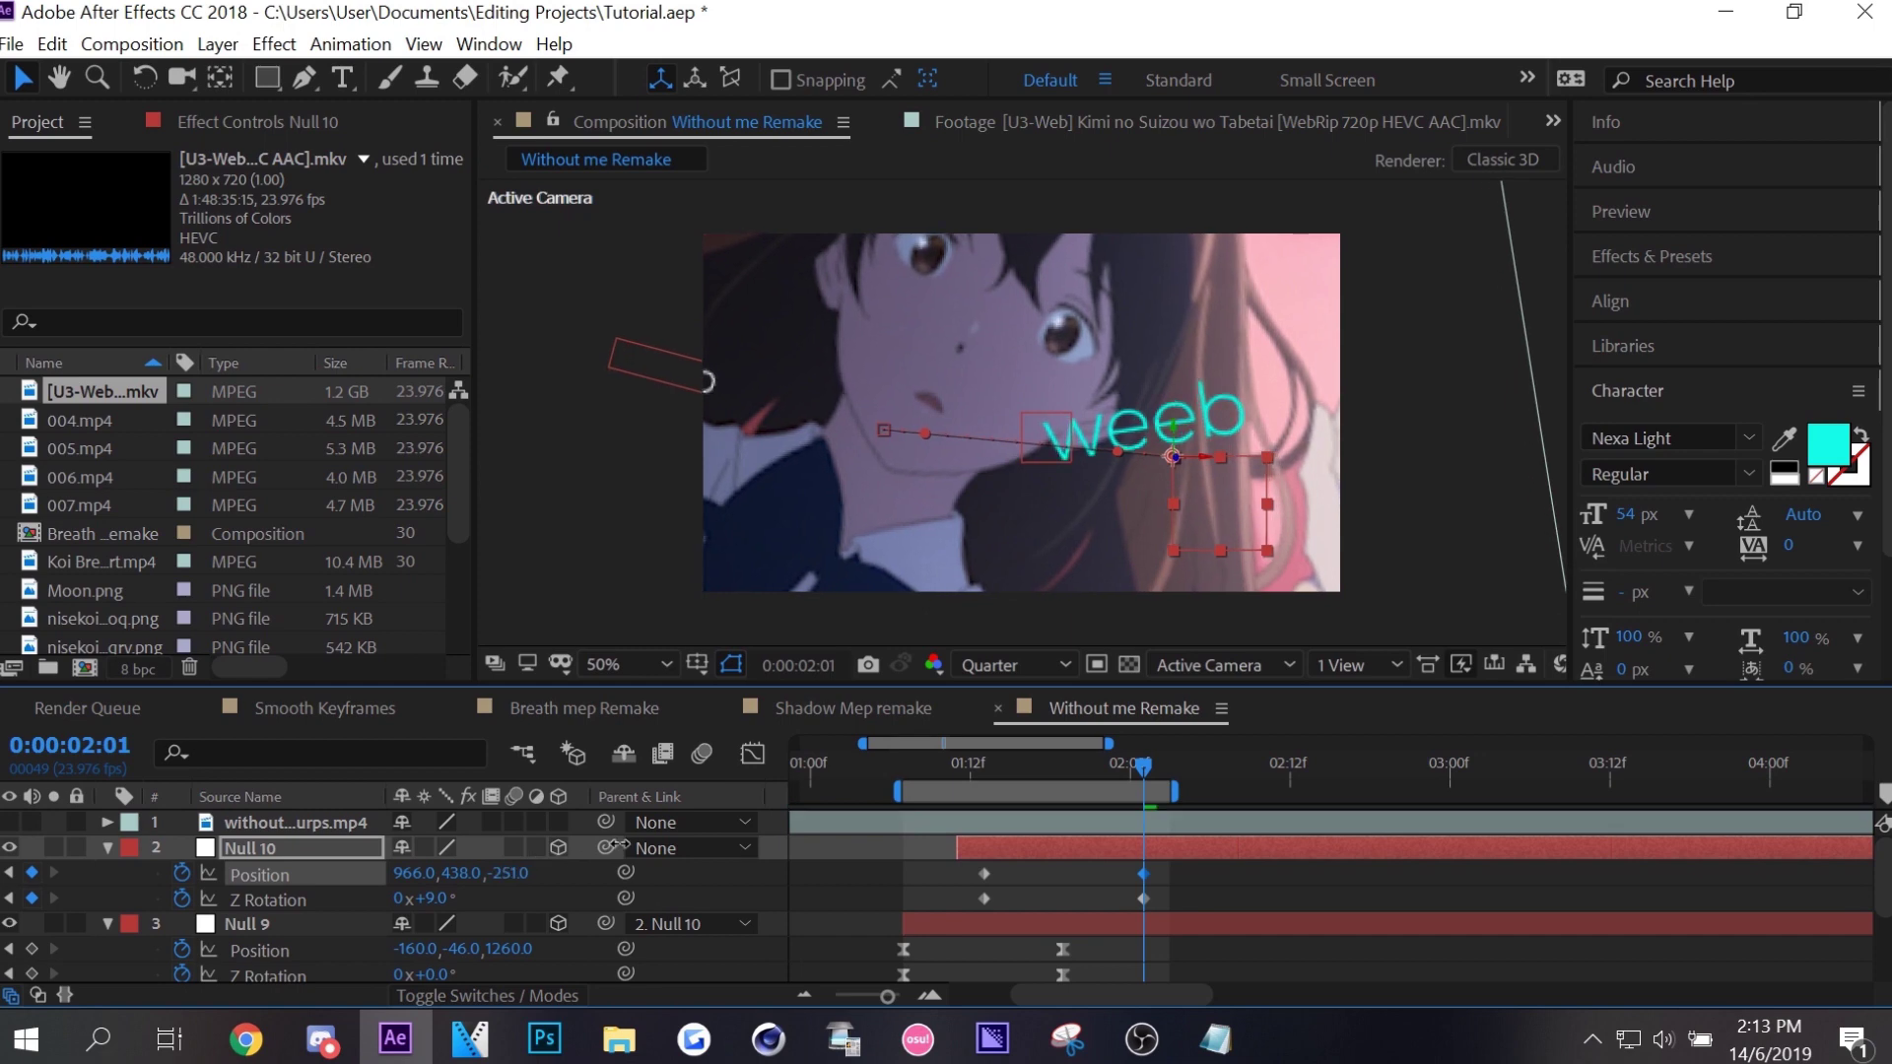
pyautogui.moveTo(413, 873); pyautogui.dragTo(474, 872)
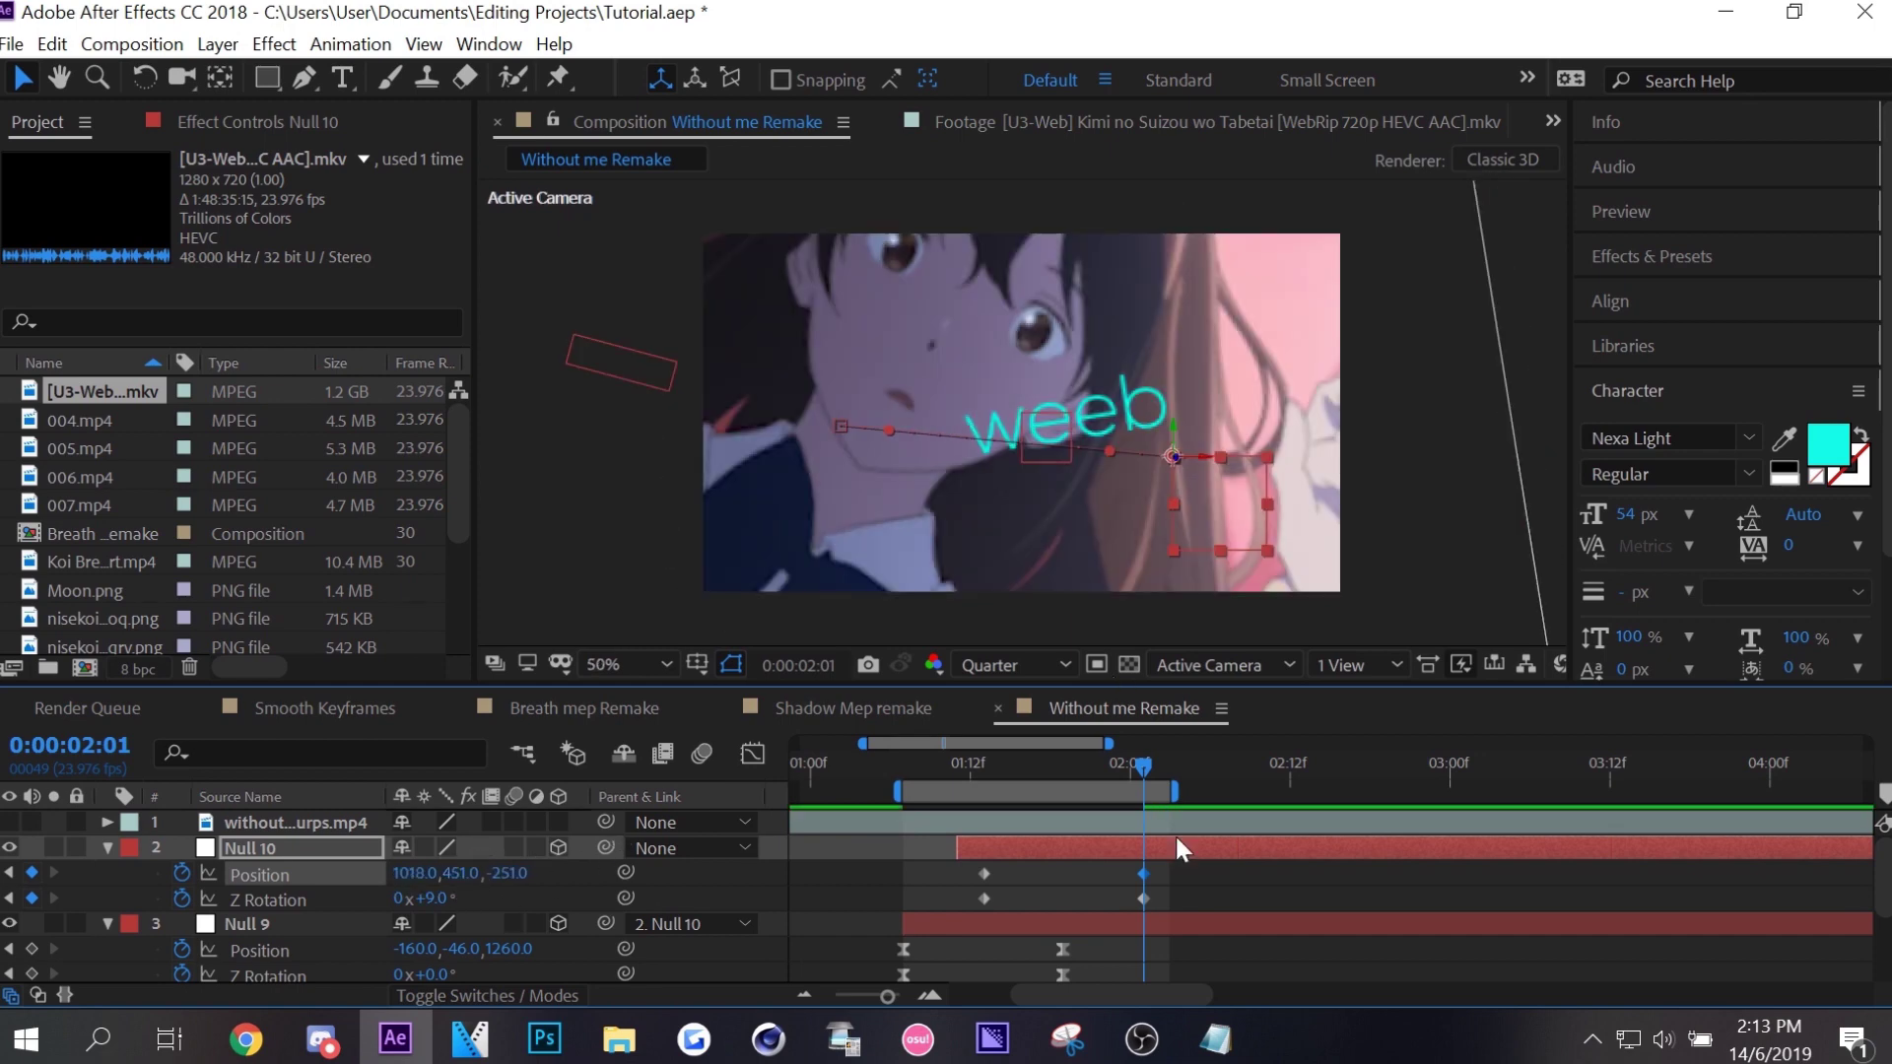
pyautogui.moveTo(1184, 860); pyautogui.dragTo(944, 906)
pyautogui.press('F9')
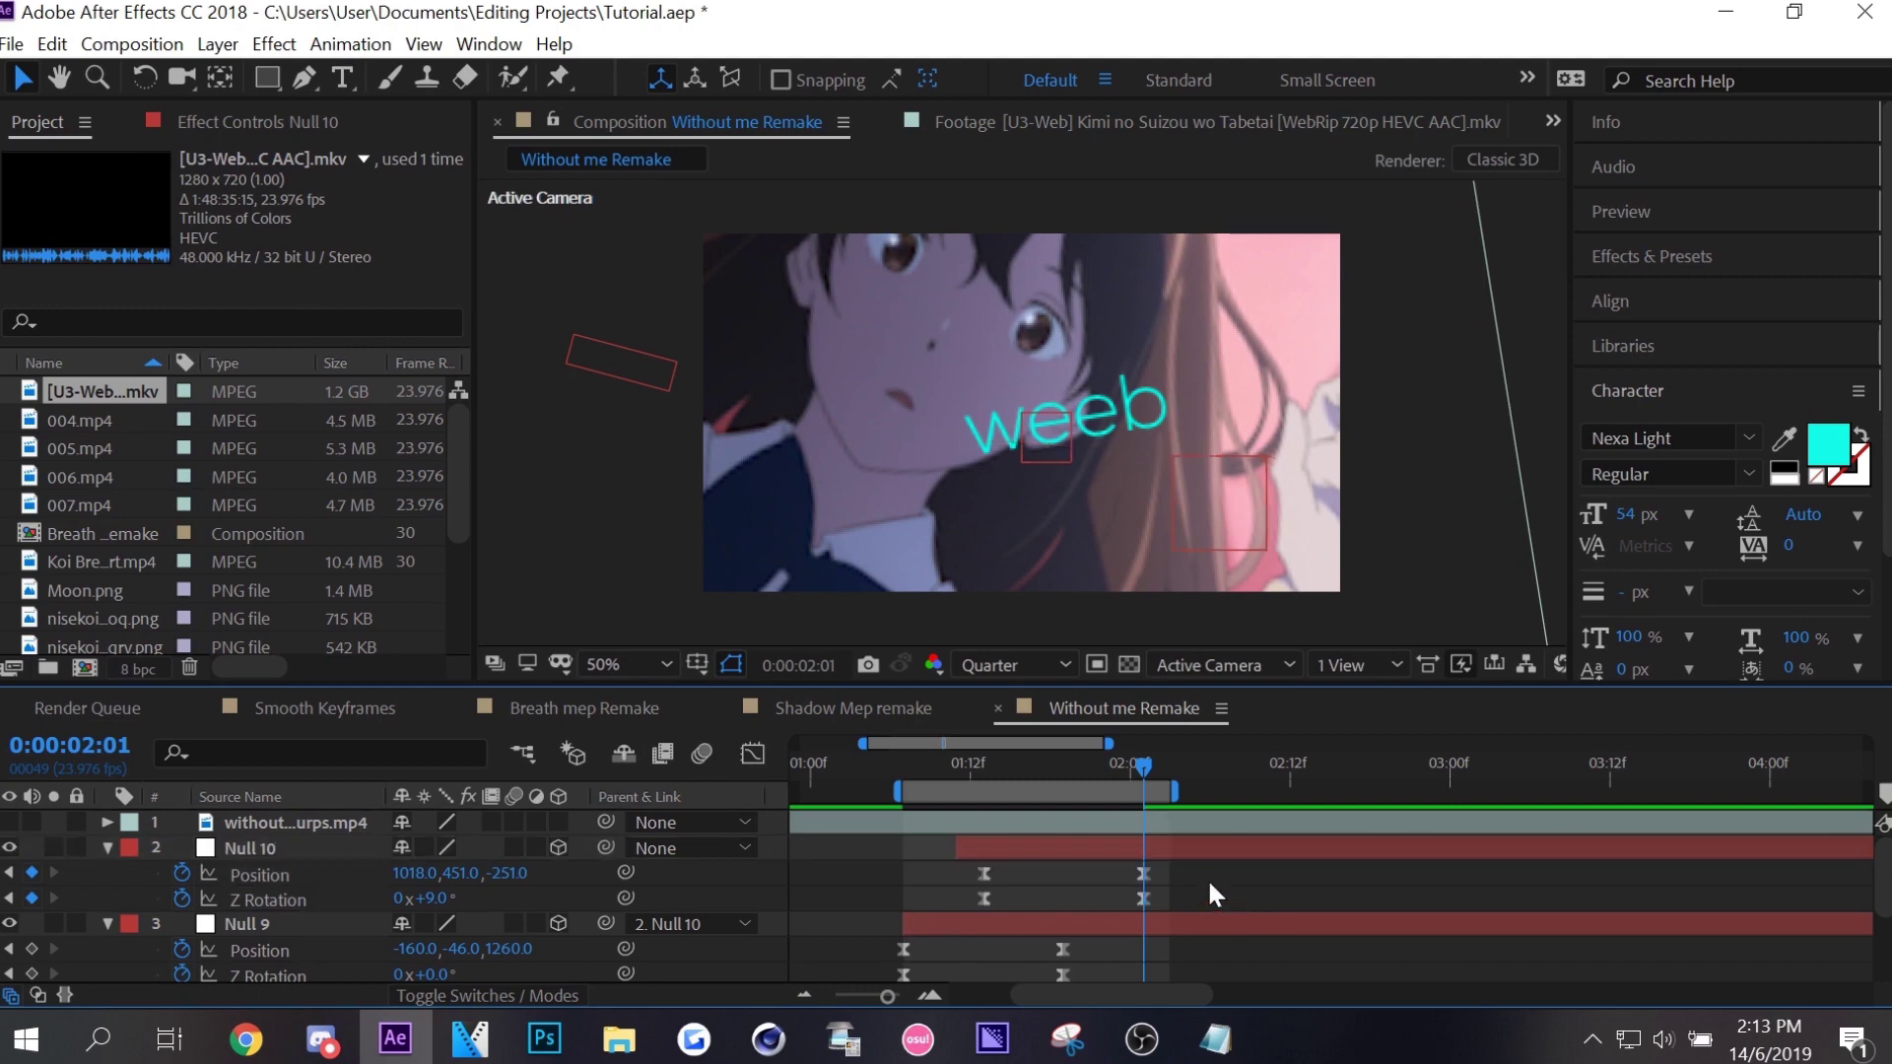
pyautogui.click(1141, 874)
# Steepen Null 10's speed curve so the move snaps through its middle, then preview it.
pyautogui.moveTo(1139, 875); pyautogui.dragTo(1163, 873)
pyautogui.moveTo(1014, 767); pyautogui.dragTo(1036, 765)
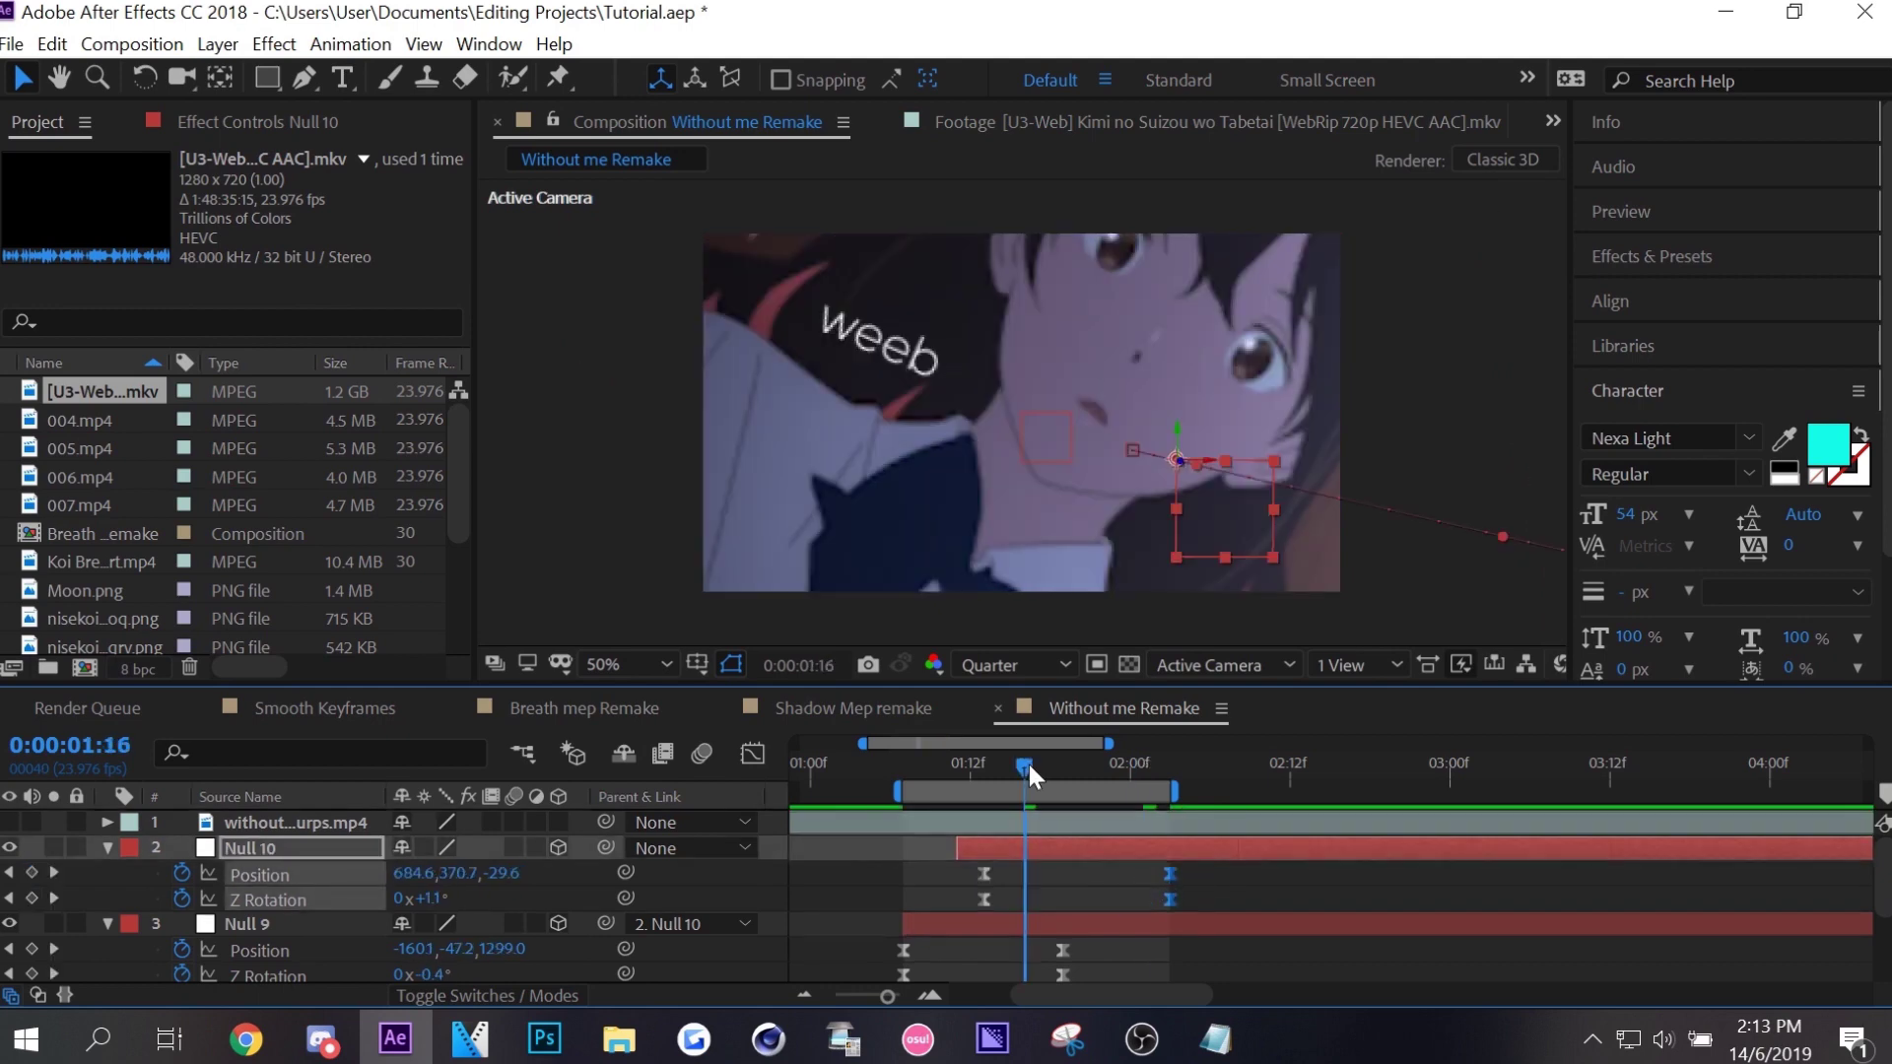
pyautogui.hotkey('shift', 'F3')
pyautogui.moveTo(1170, 883); pyautogui.dragTo(1133, 900)
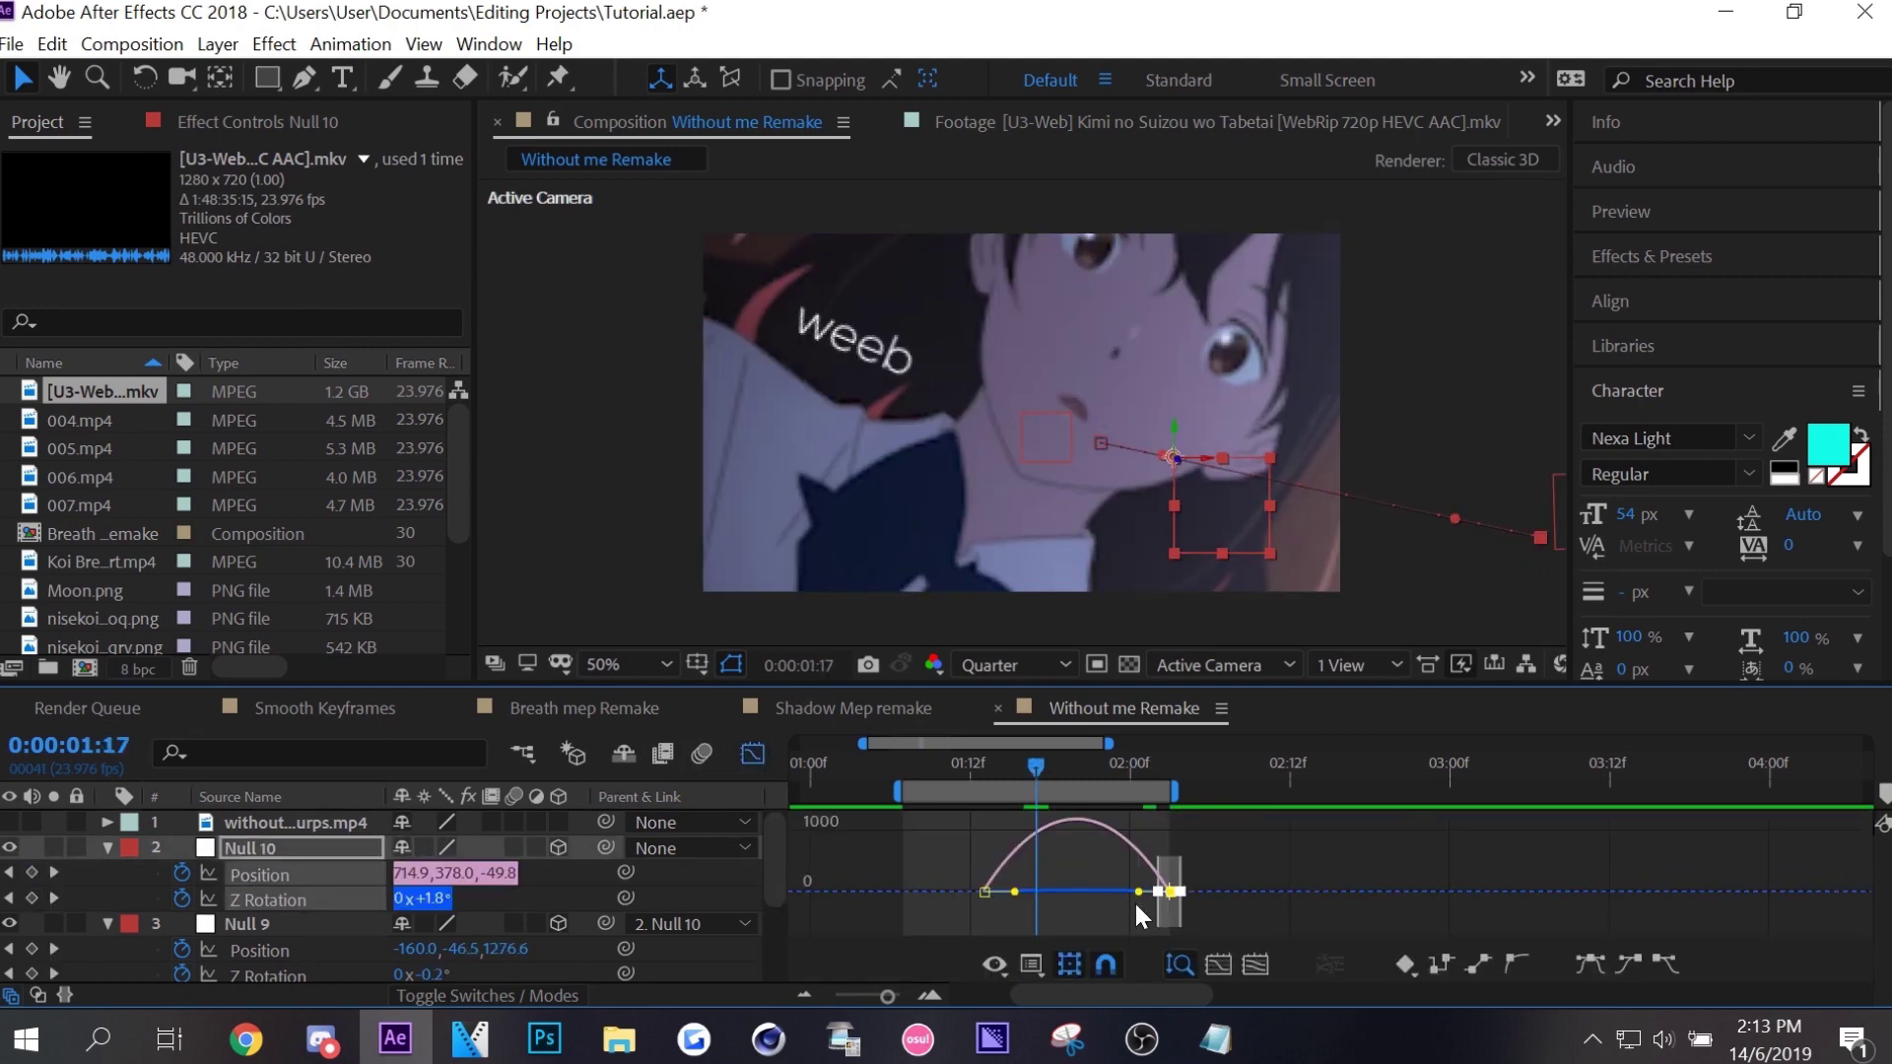
pyautogui.moveTo(1015, 913)
pyautogui.mouseDown()
pyautogui.moveTo(968, 879)
pyautogui.moveTo(974, 902)
pyautogui.moveTo(1022, 916)
pyautogui.mouseUp()
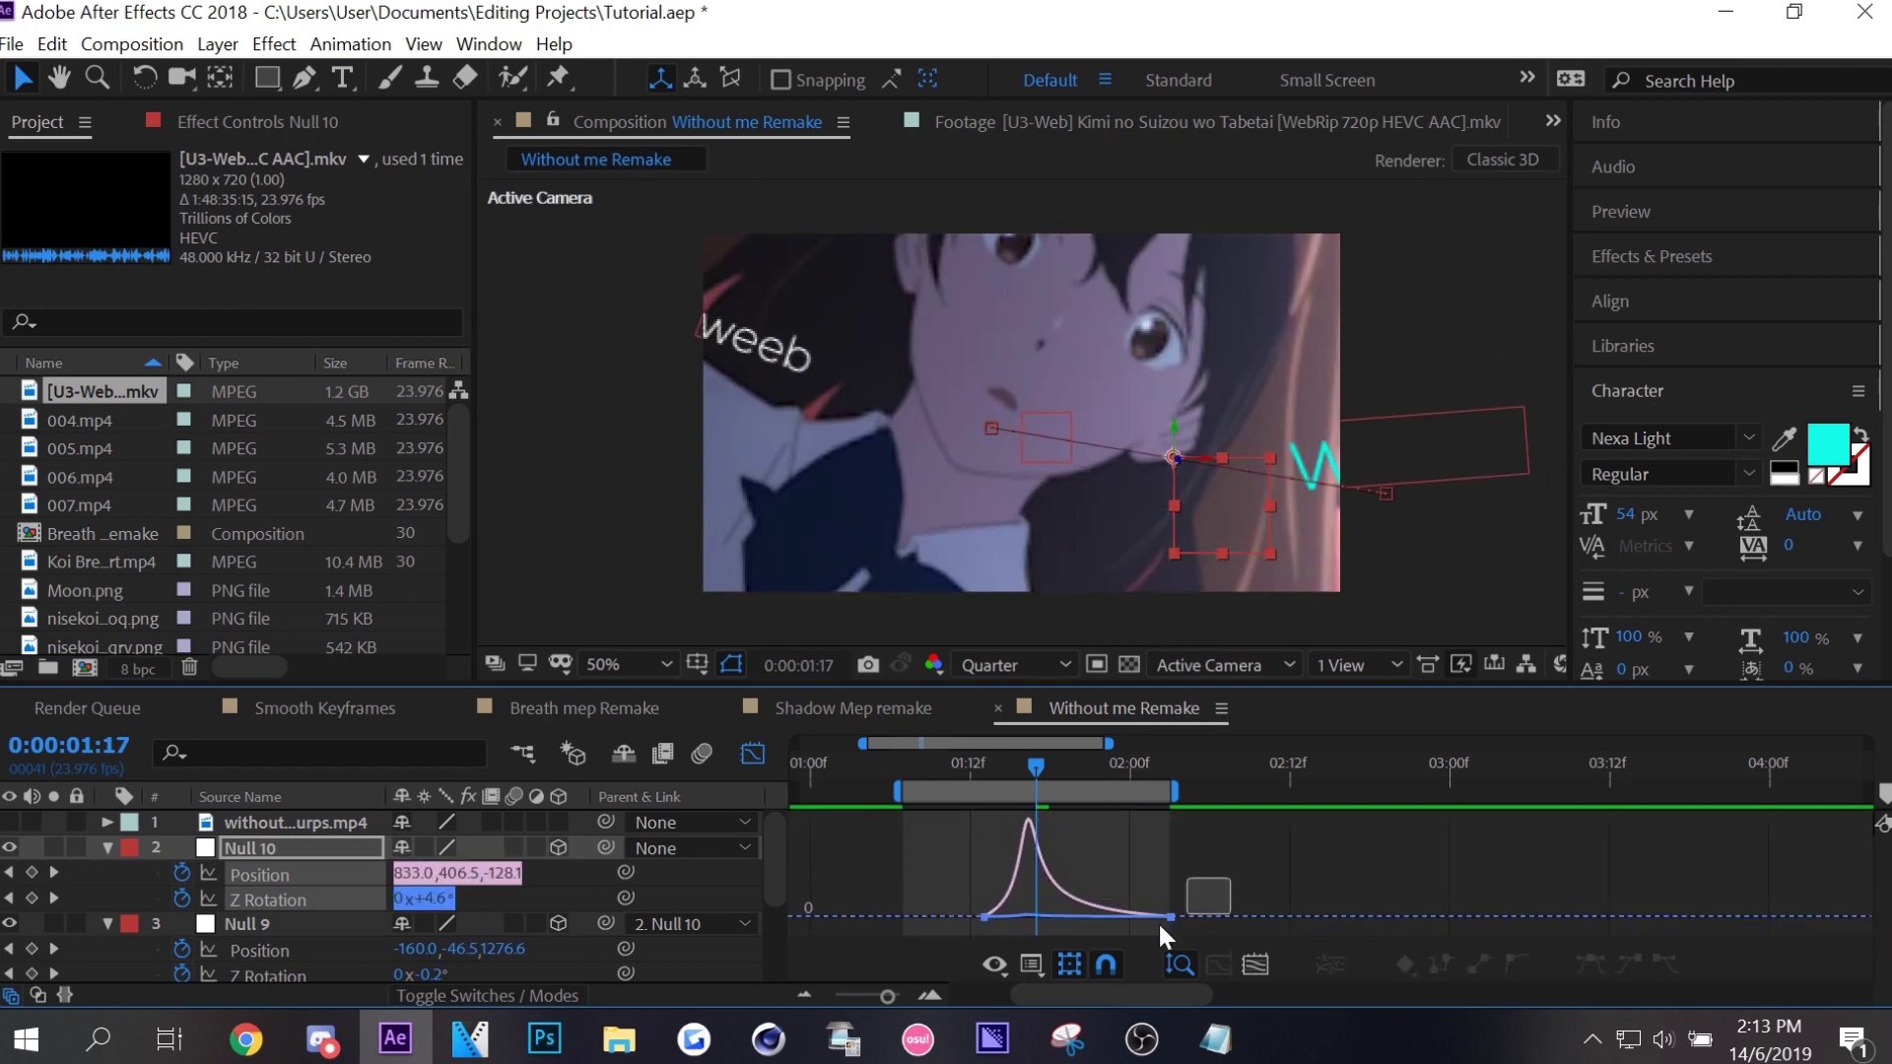
pyautogui.moveTo(1169, 917); pyautogui.dragTo(1084, 918)
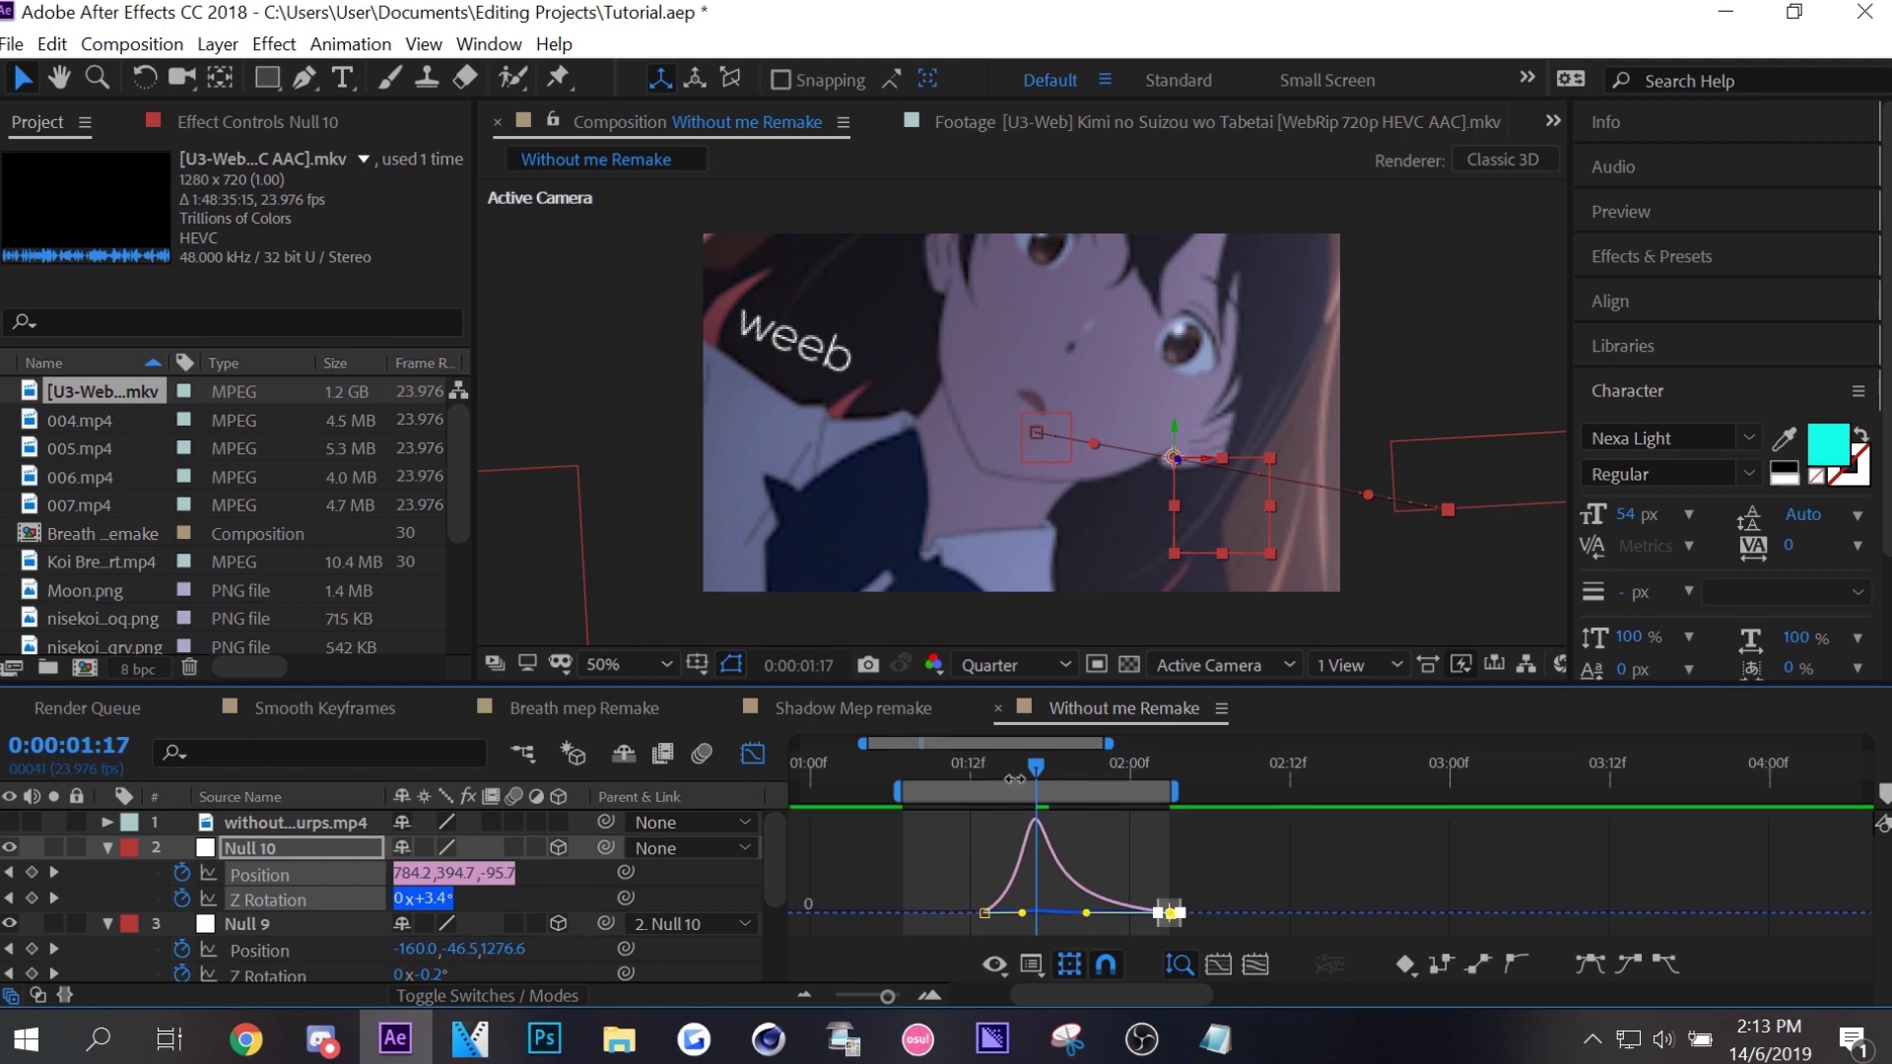
pyautogui.moveTo(1035, 767); pyautogui.dragTo(930, 766)
pyautogui.press('space')
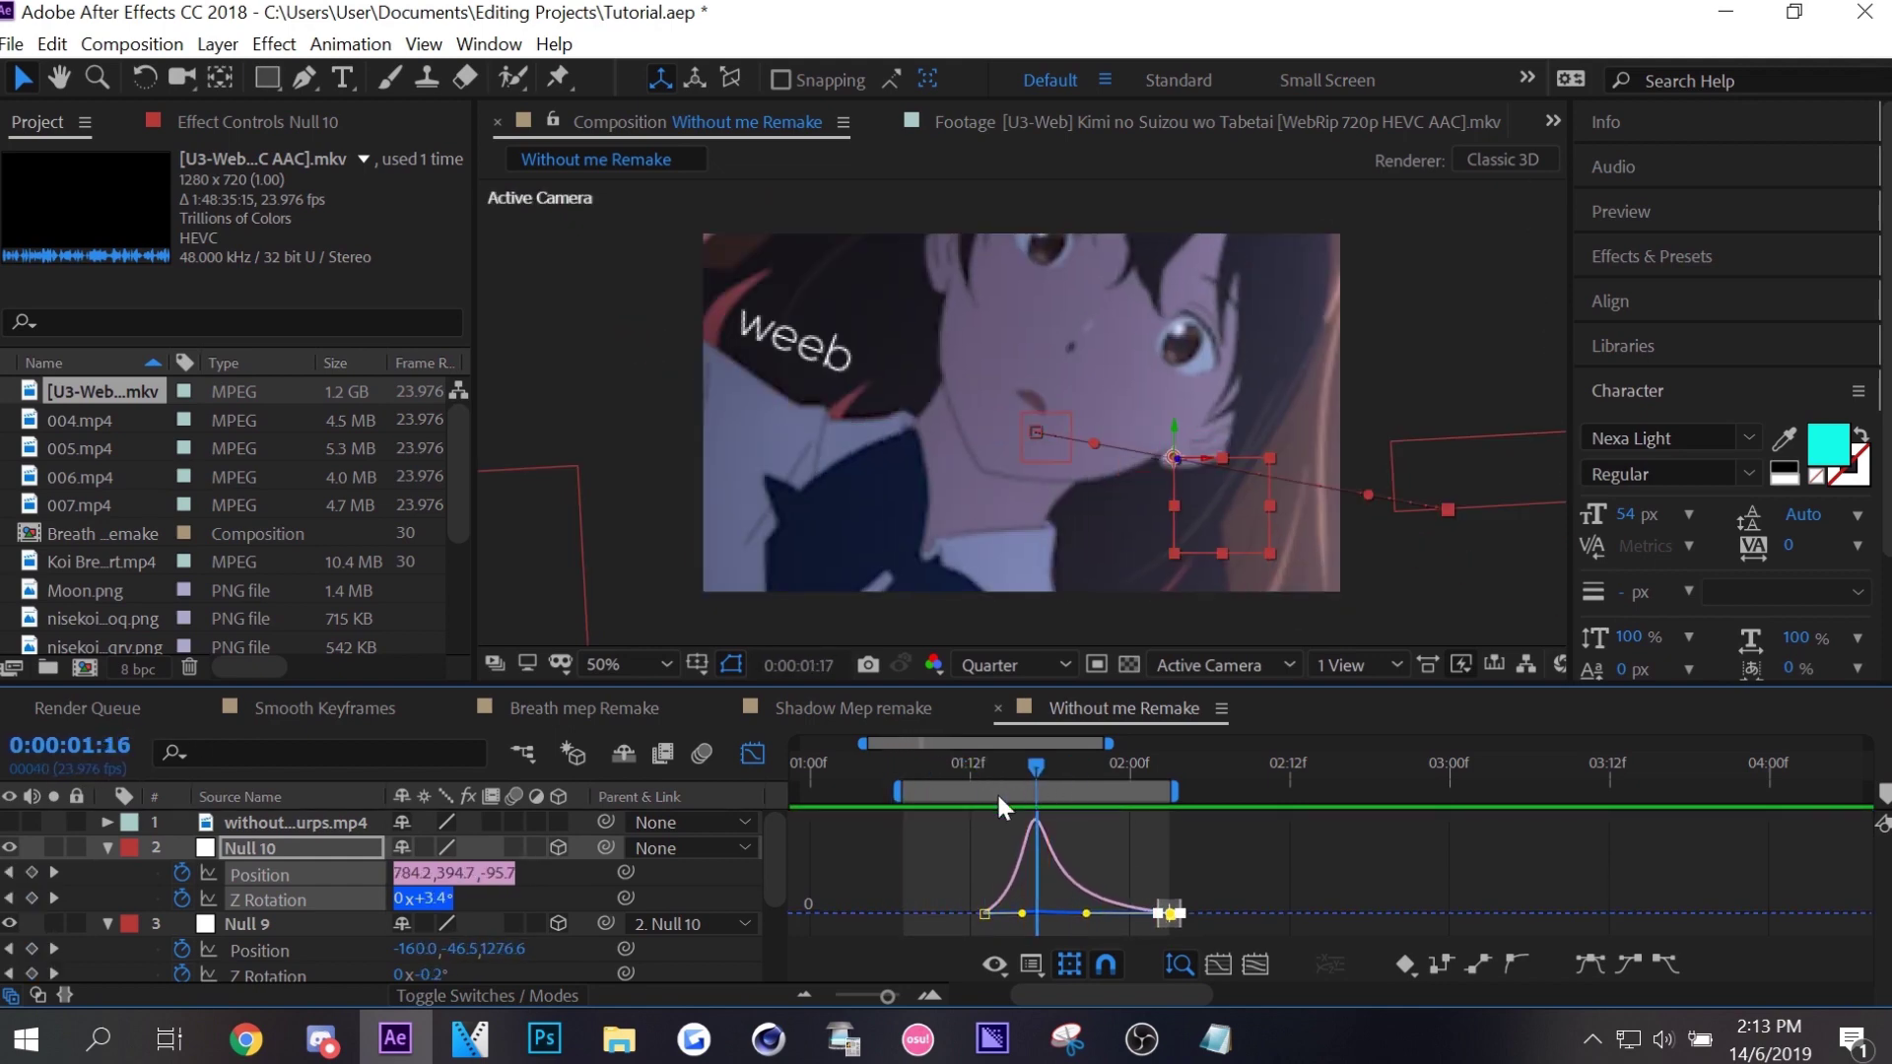
pyautogui.press('space')
# Nudge Null 10's end keyframes slightly earlier and add a new Null 11 layer.
pyautogui.hotkey('shift', 'F3')
pyautogui.moveTo(995, 761); pyautogui.dragTo(1053, 740)
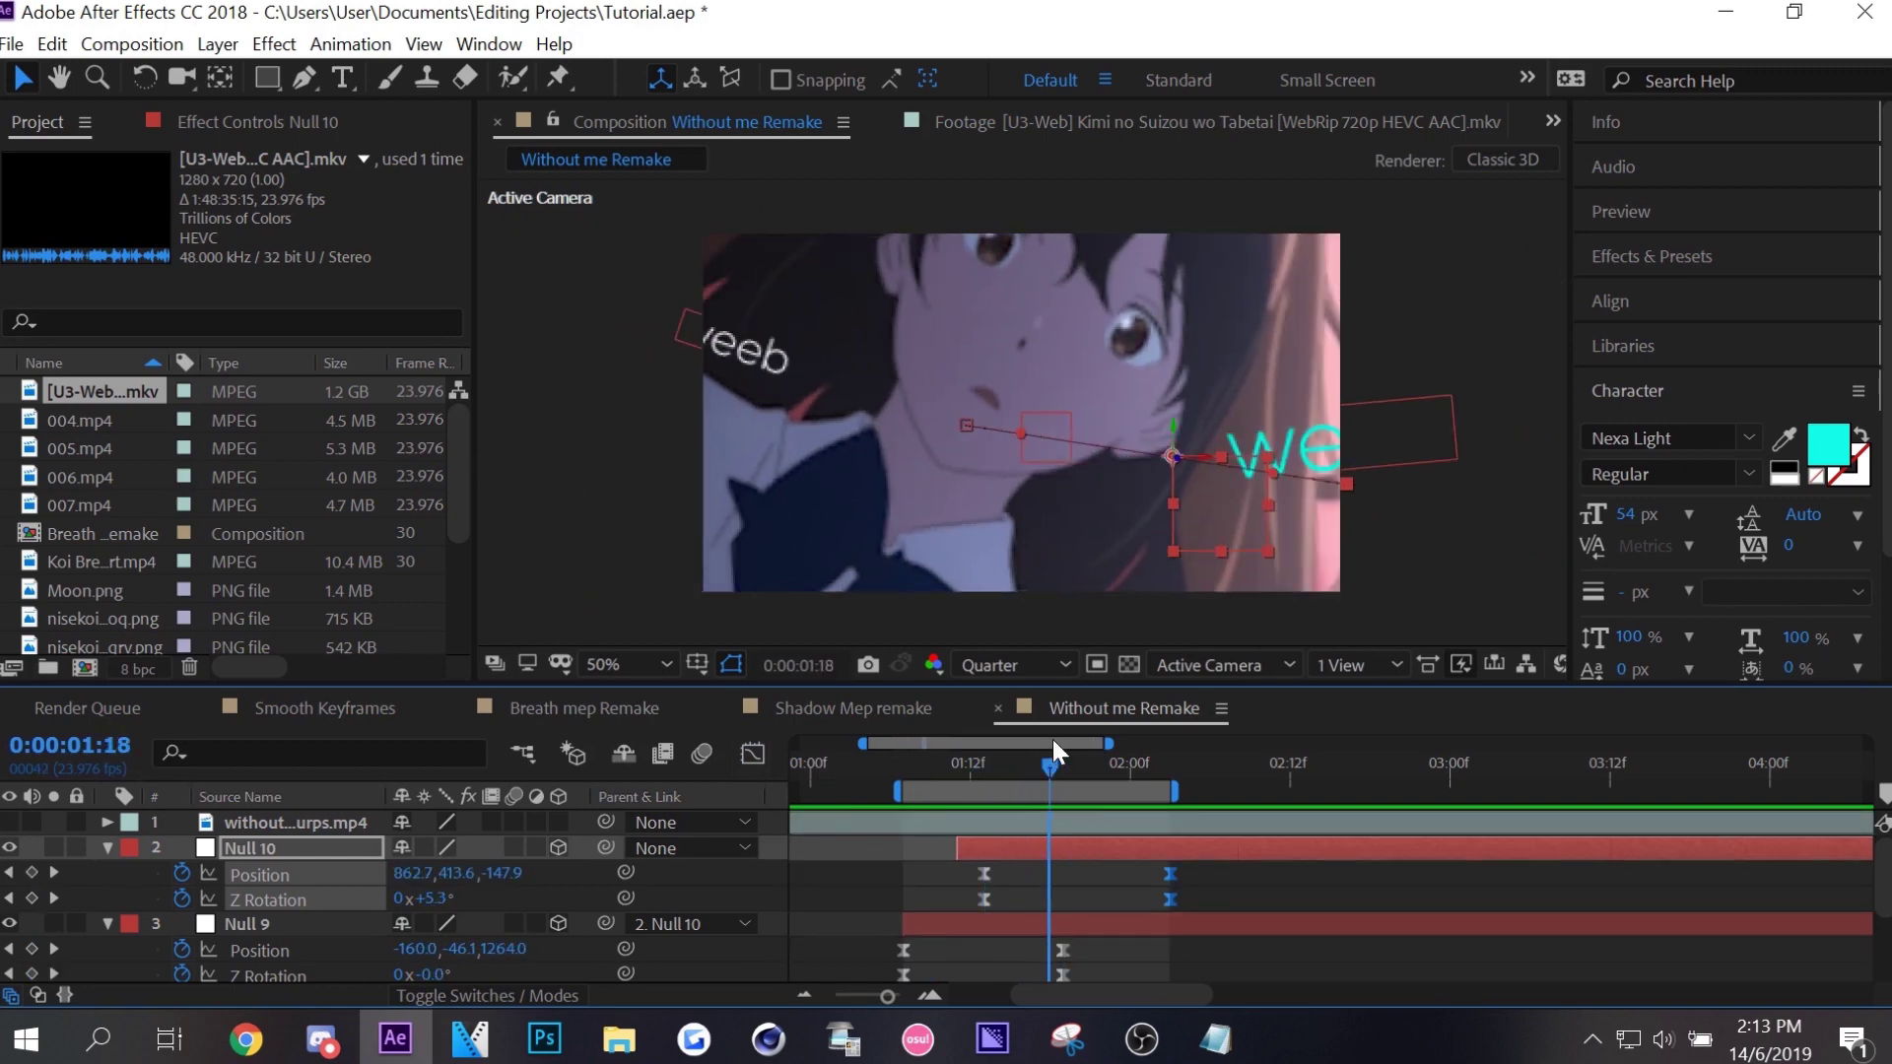
pyautogui.moveTo(1170, 875); pyautogui.dragTo(1145, 875)
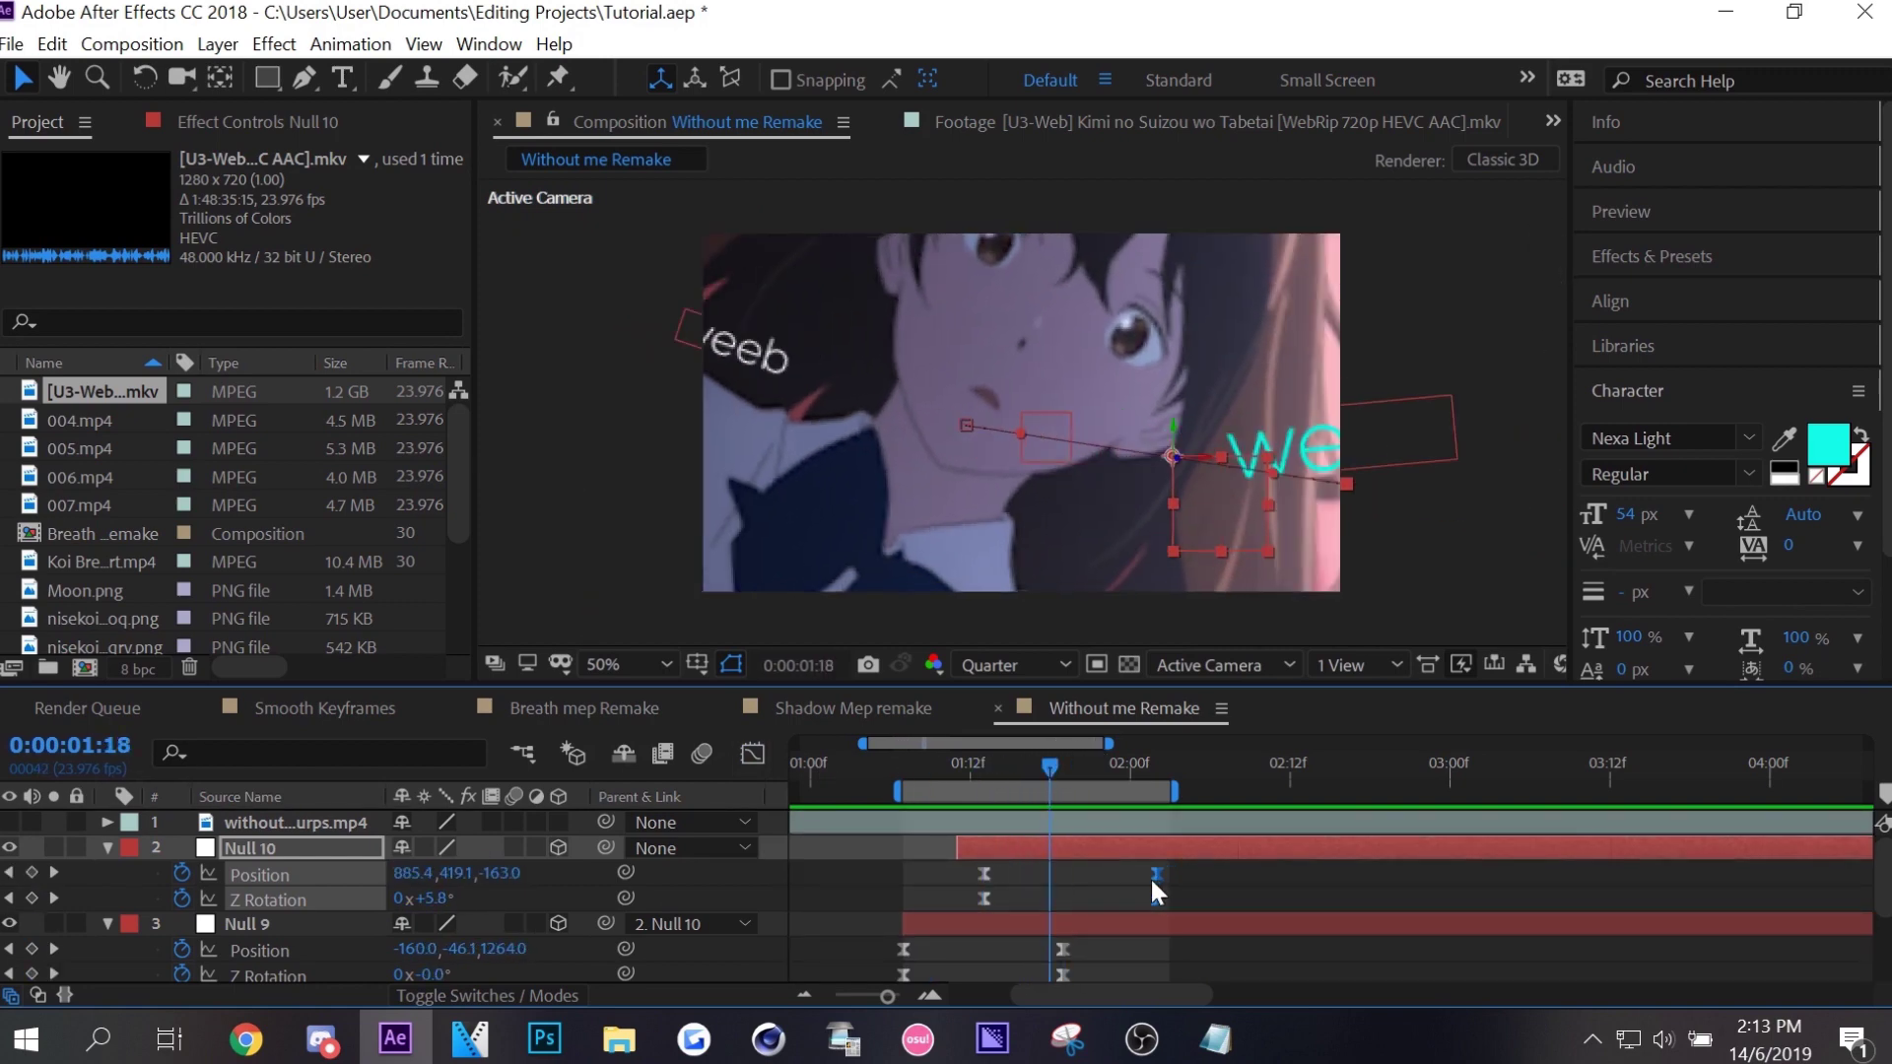
pyautogui.click(1285, 471)
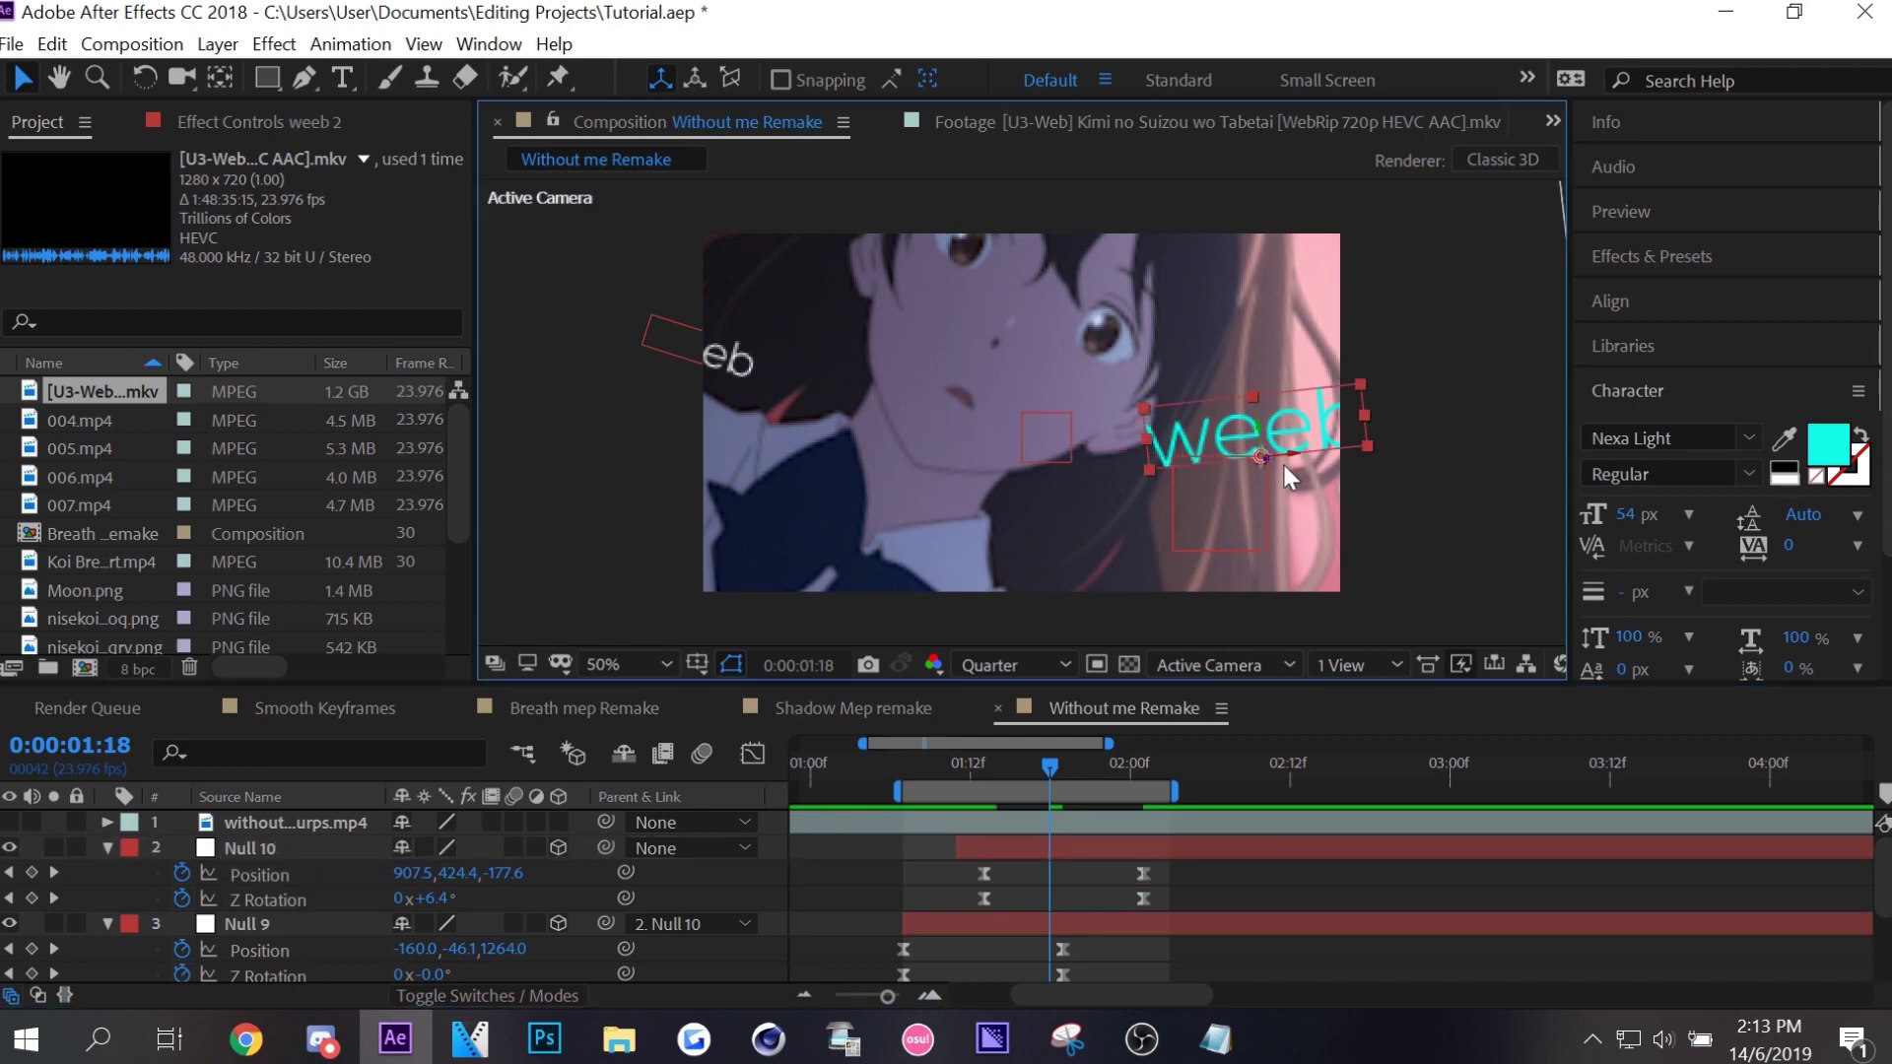
pyautogui.hotkey('ctrl', 'alt', 'shift', 'y')
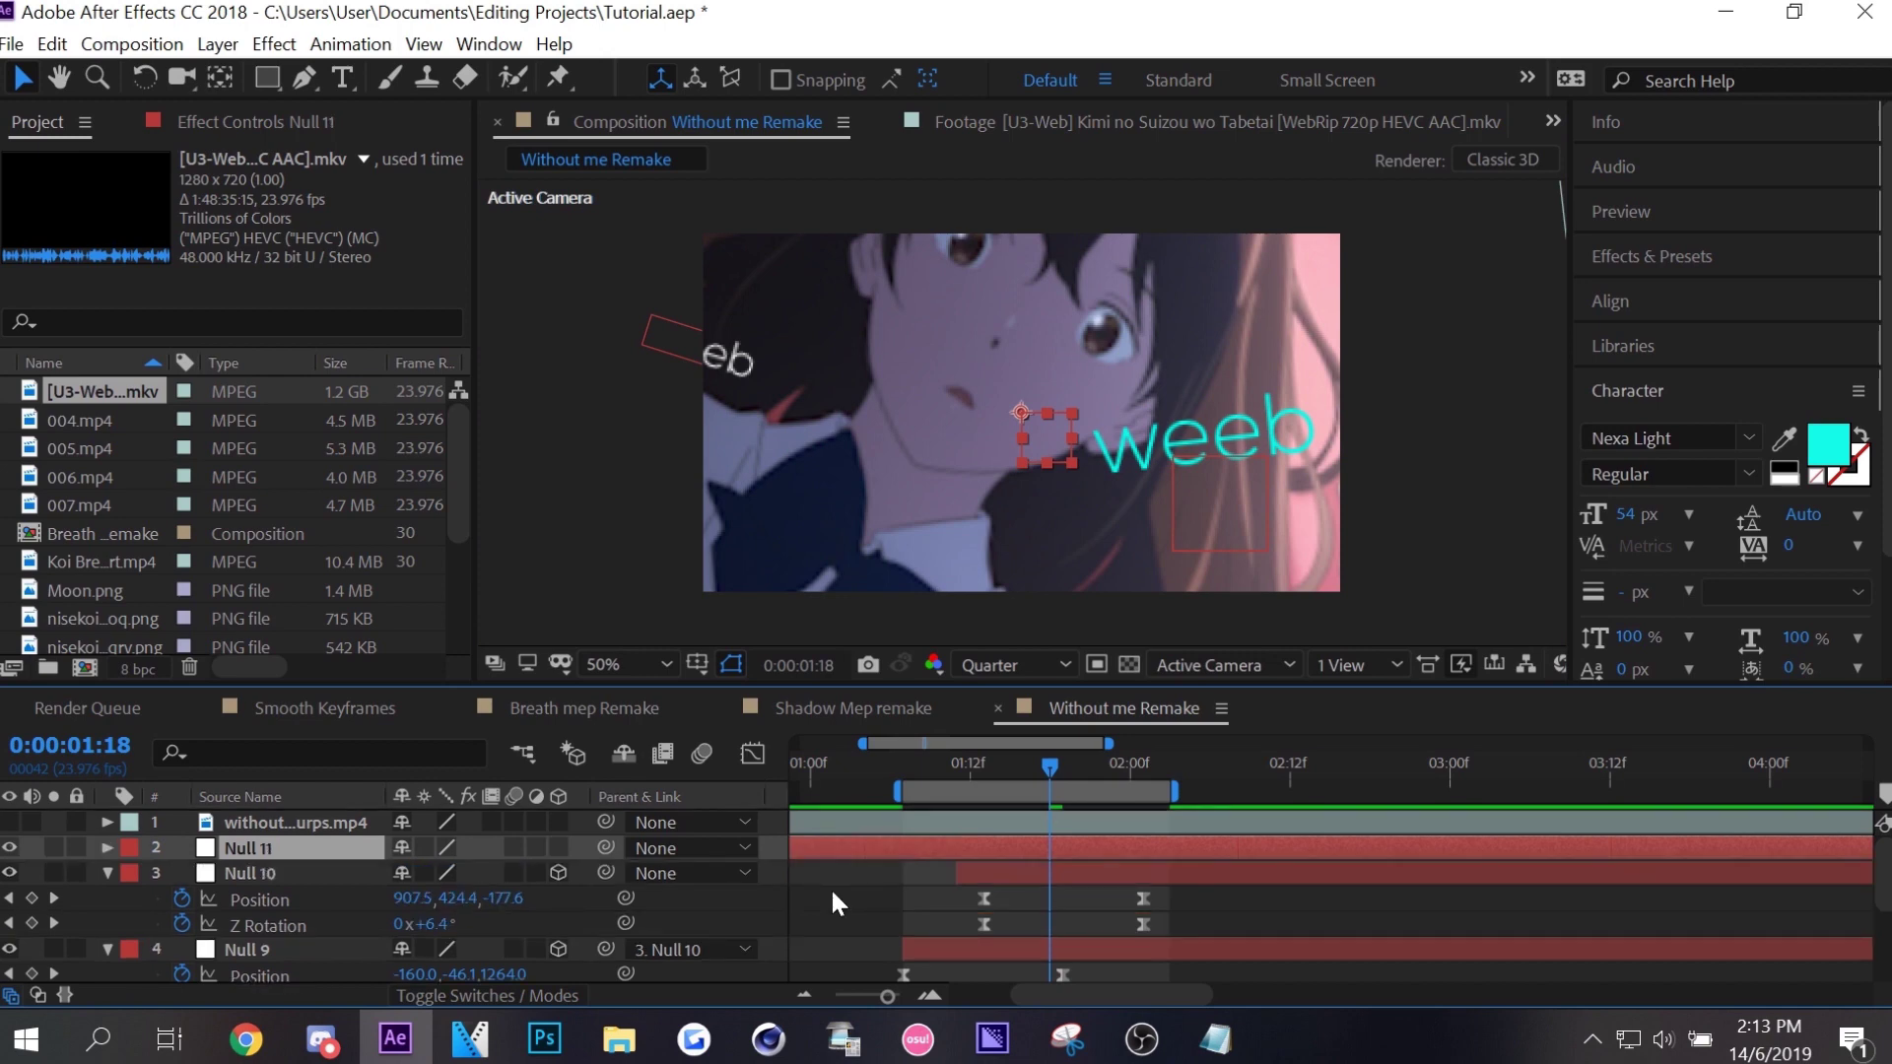
# Parent Null 10 to Null 11 and key Null 11's Position and Z Rotation.
pyautogui.moveTo(606, 872); pyautogui.dragTo(295, 847)
pyautogui.press('p')
pyautogui.click(182, 873)
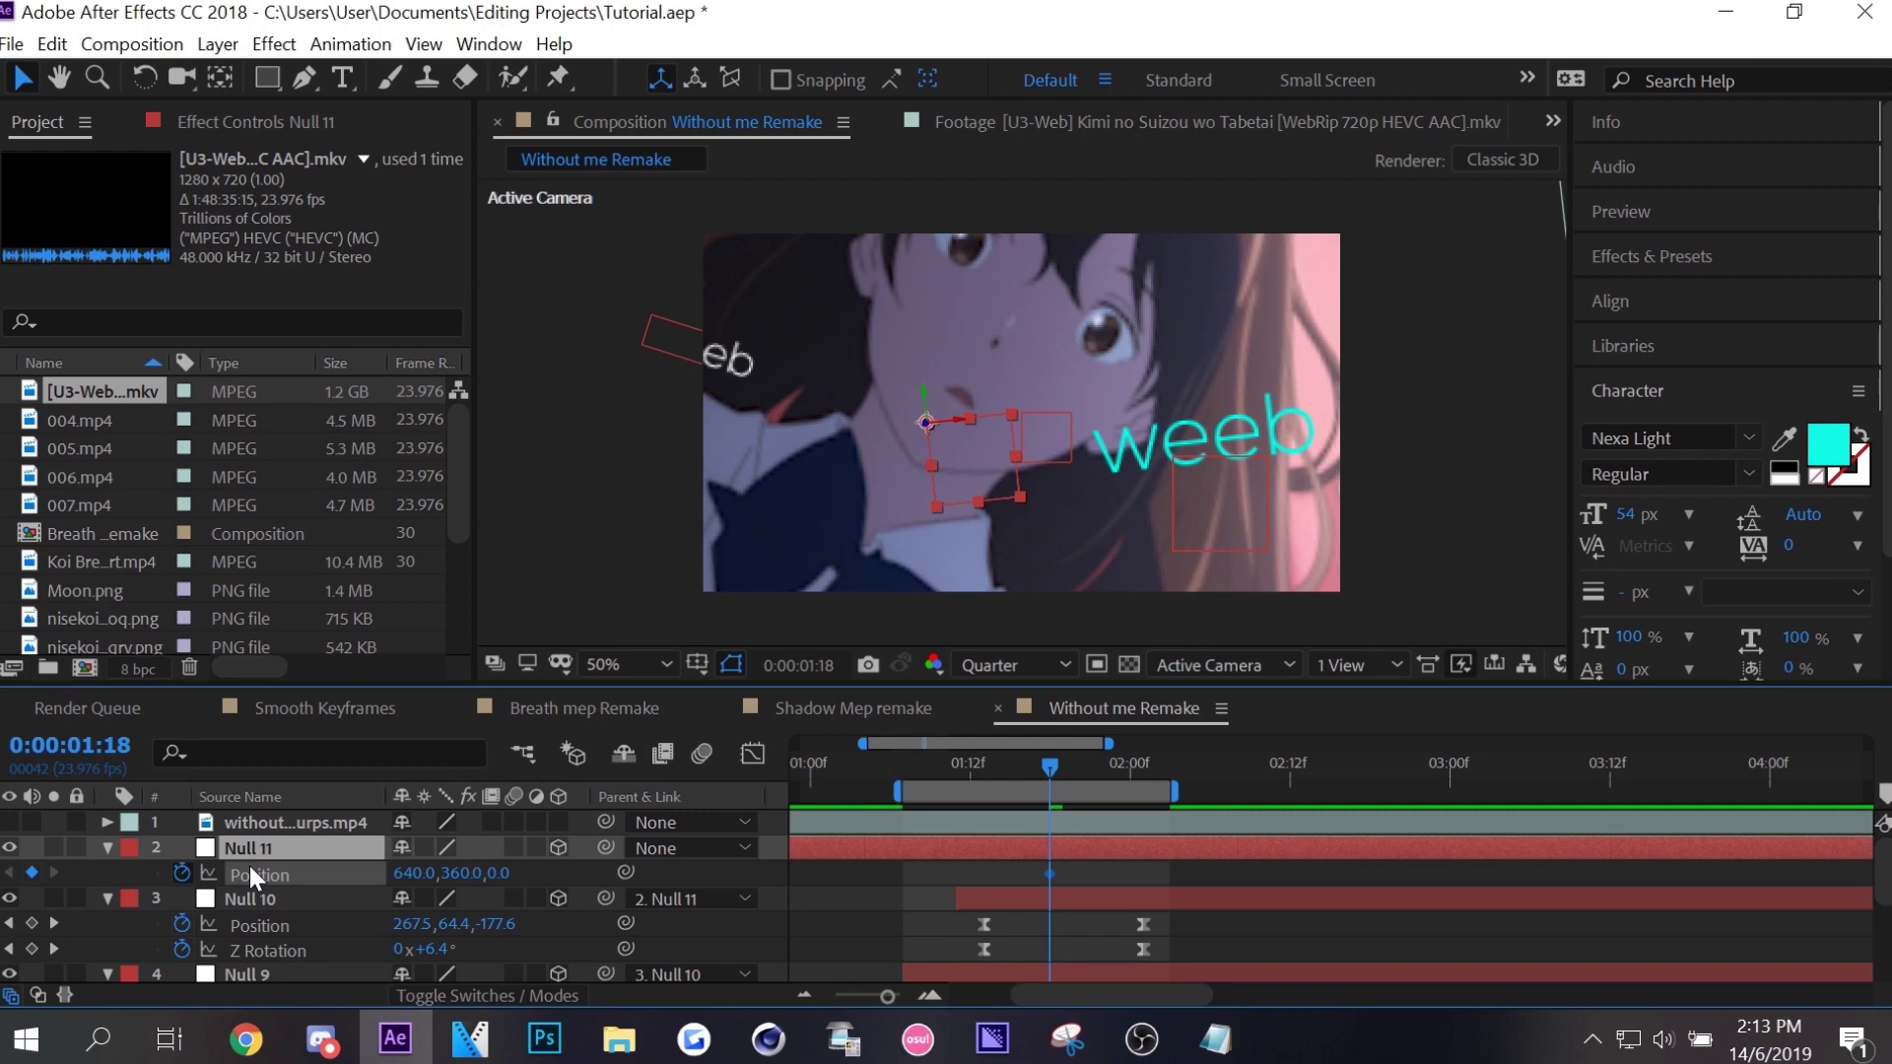
pyautogui.hotkey('alt', 'shift', 'r')
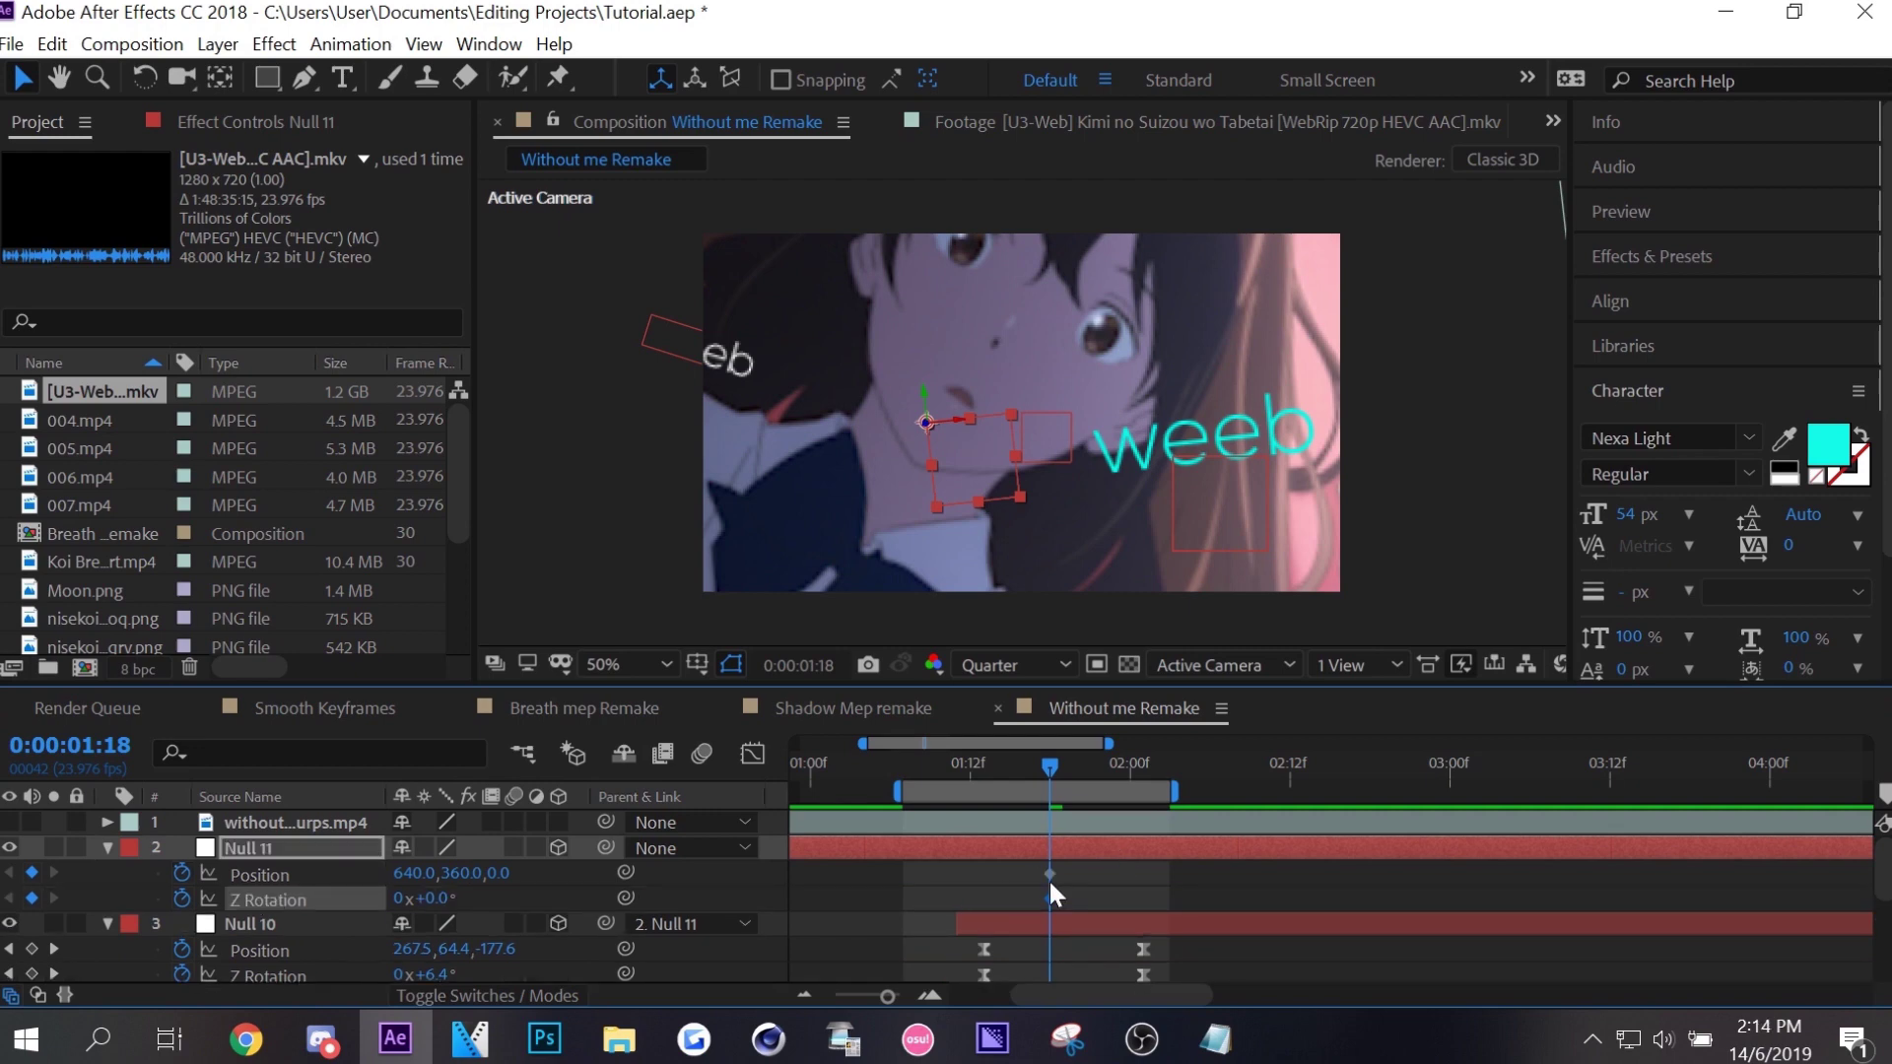
pyautogui.moveTo(1049, 878); pyautogui.dragTo(1035, 878)
# Set Null 11's ending pose around 2:04 to 329, 393, -208 with -15° rotation.
pyautogui.click(1180, 765)
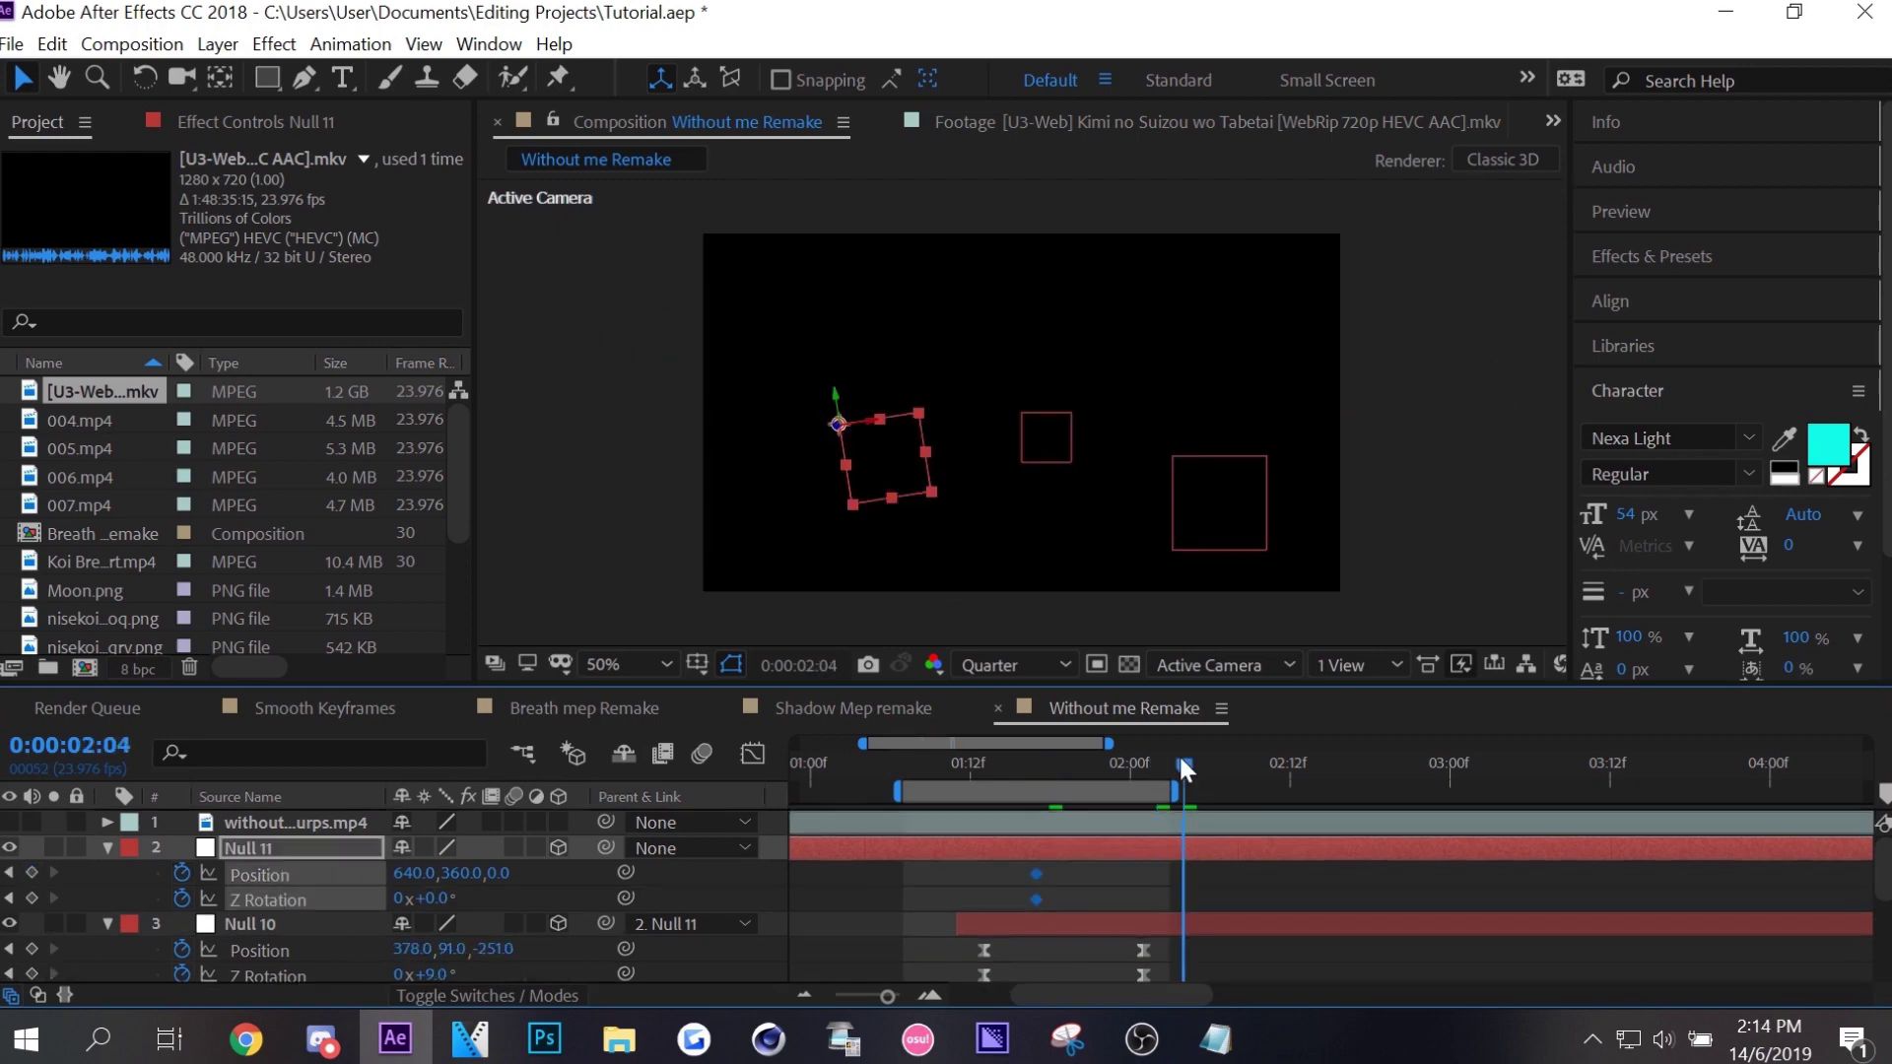
pyautogui.moveTo(1178, 754); pyautogui.dragTo(1159, 761)
pyautogui.scroll(-2, 1187, 883)
pyautogui.scroll(2, 1187, 883)
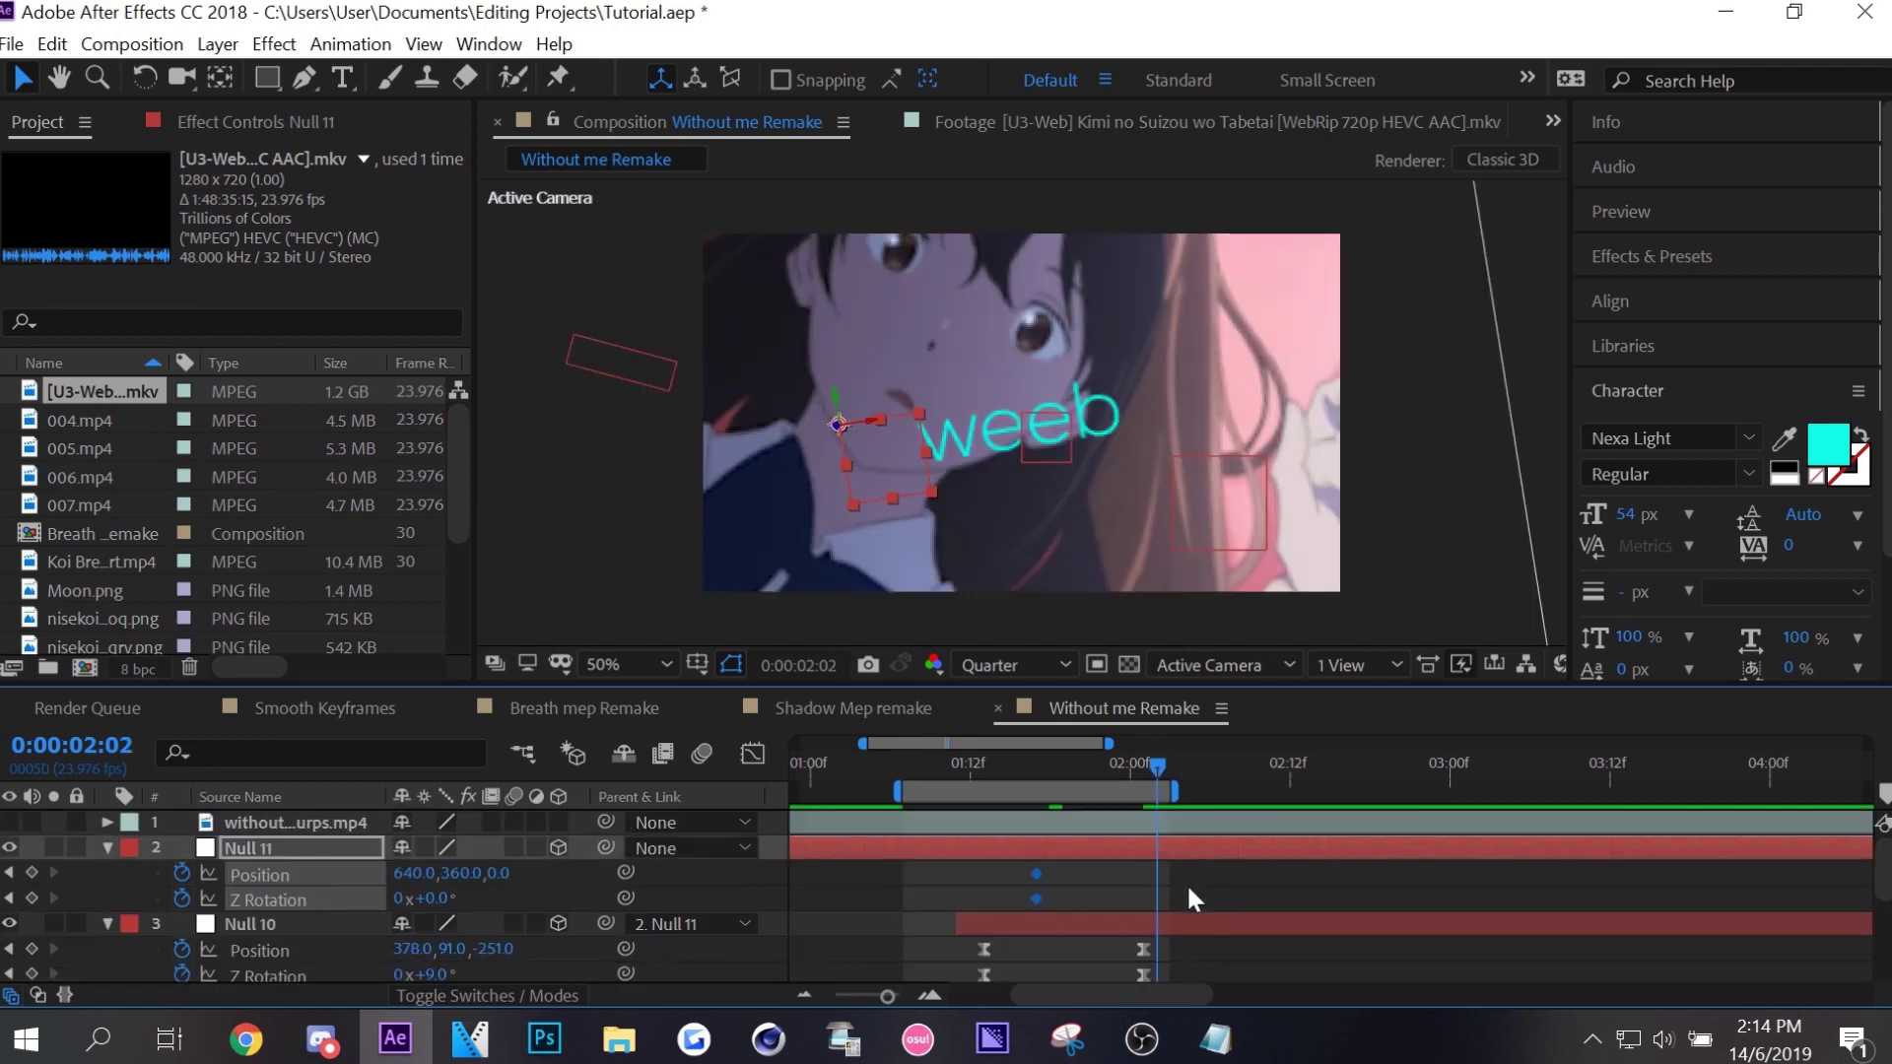
pyautogui.click(523, 891)
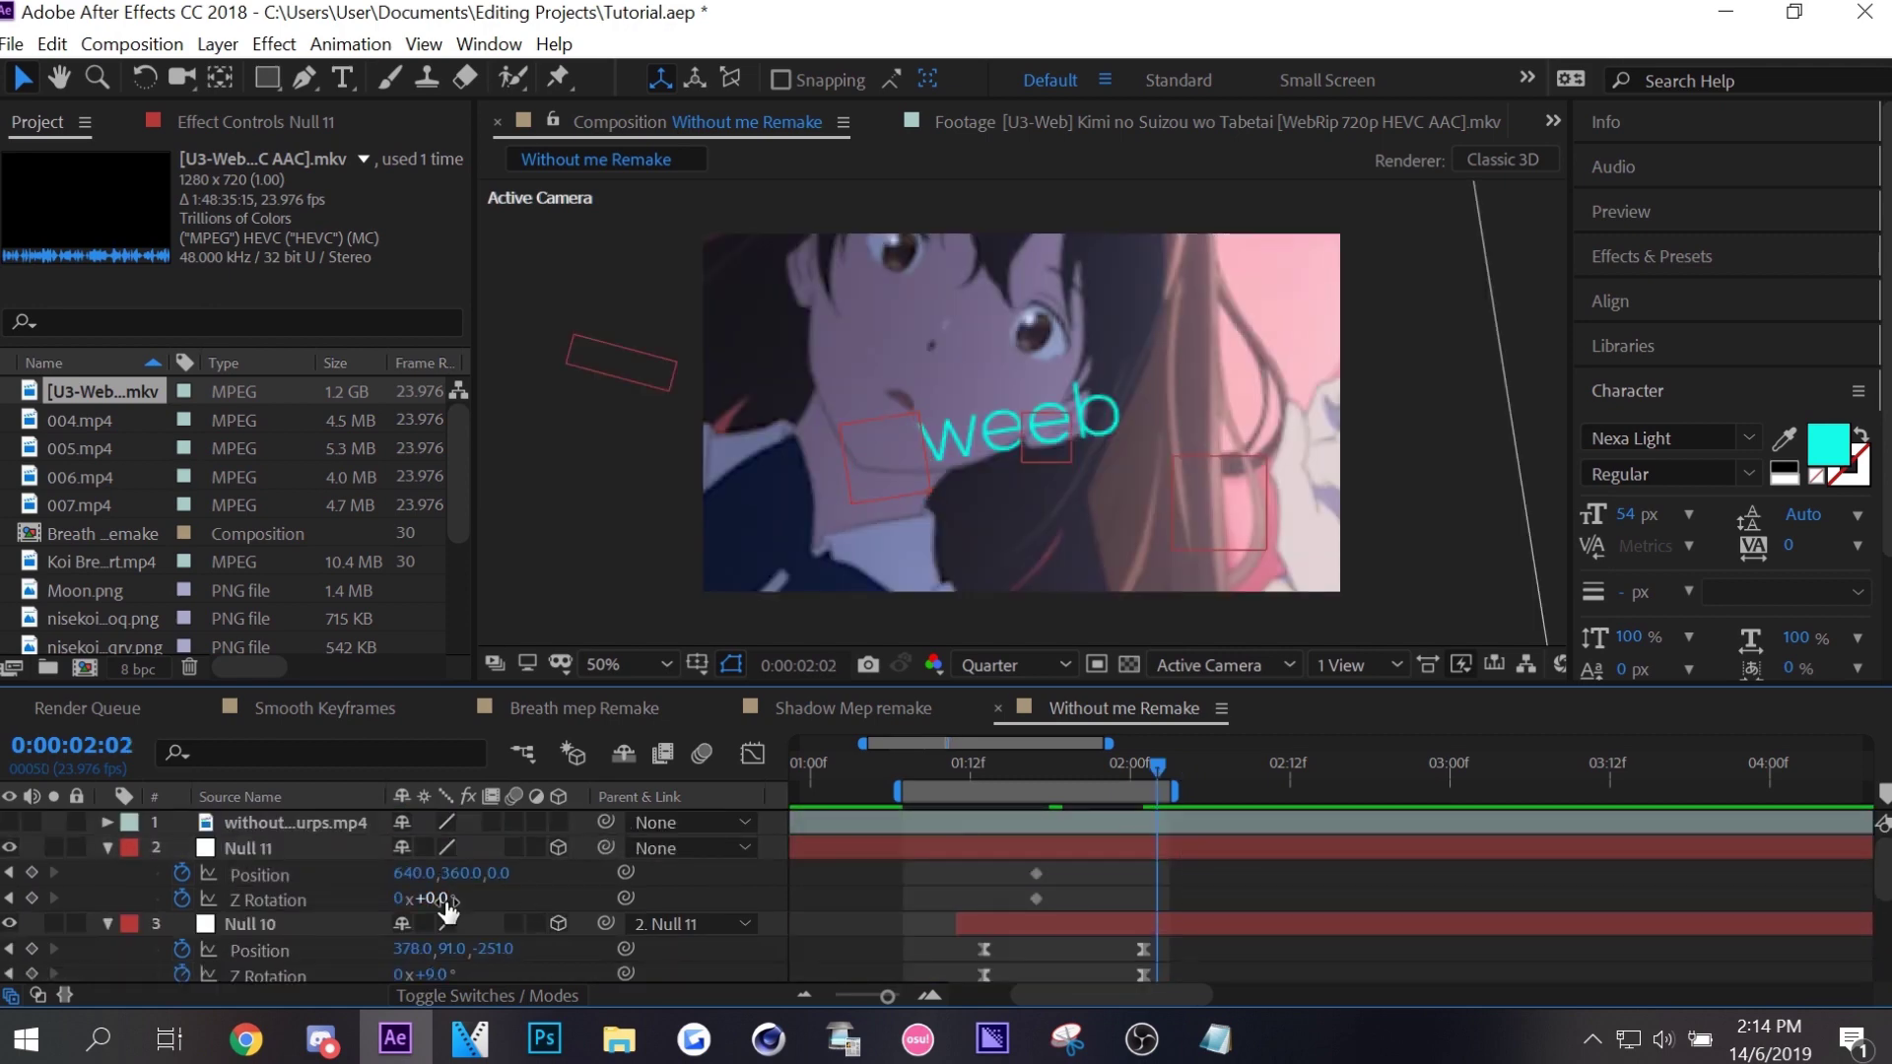
pyautogui.moveTo(426, 898)
pyautogui.mouseDown()
pyautogui.moveTo(459, 897)
pyautogui.moveTo(442, 924)
pyautogui.moveTo(505, 873)
pyautogui.moveTo(399, 877)
pyautogui.mouseUp()
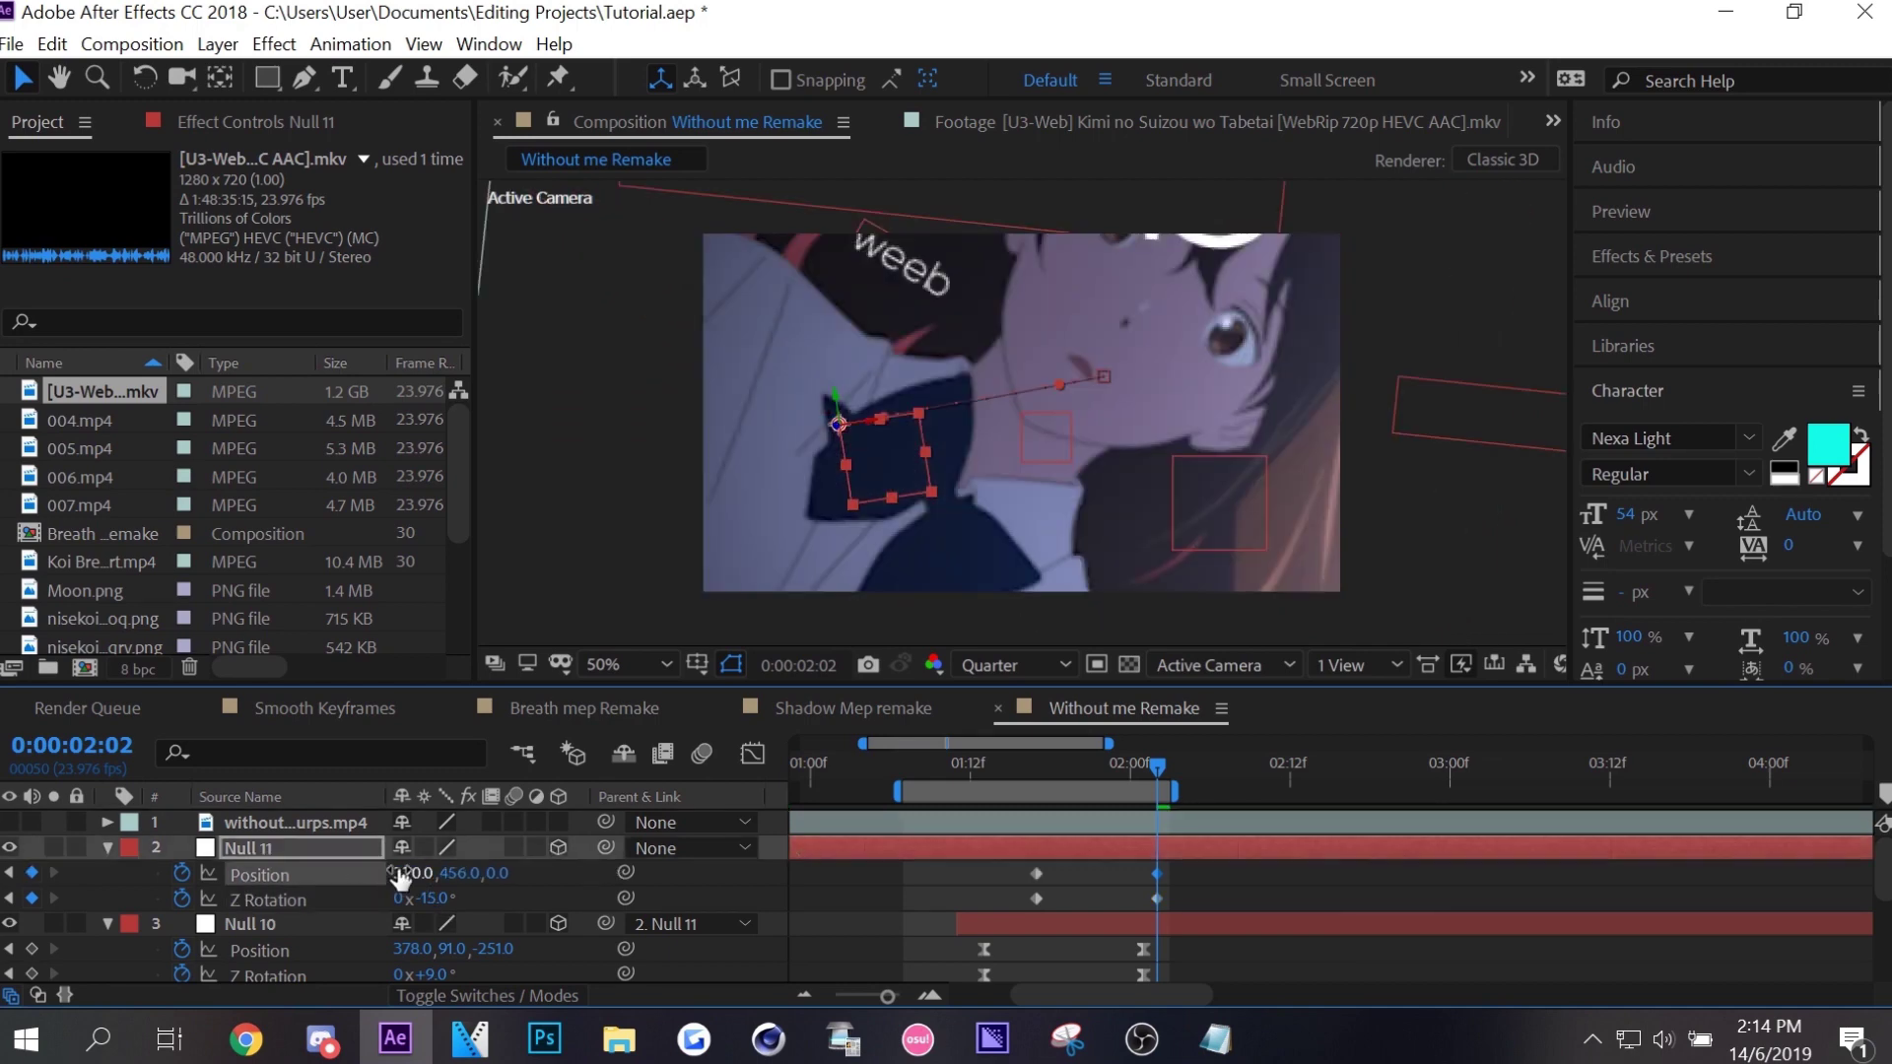
pyautogui.moveTo(399, 877); pyautogui.dragTo(355, 875)
pyautogui.moveTo(498, 873)
pyautogui.mouseDown()
pyautogui.moveTo(354, 901)
pyautogui.moveTo(598, 899)
pyautogui.mouseUp()
# Apply Easy Ease to Null 11's Z Rotation and Position keyframes and select the ending pair.
pyautogui.moveTo(1198, 885); pyautogui.dragTo(1020, 911)
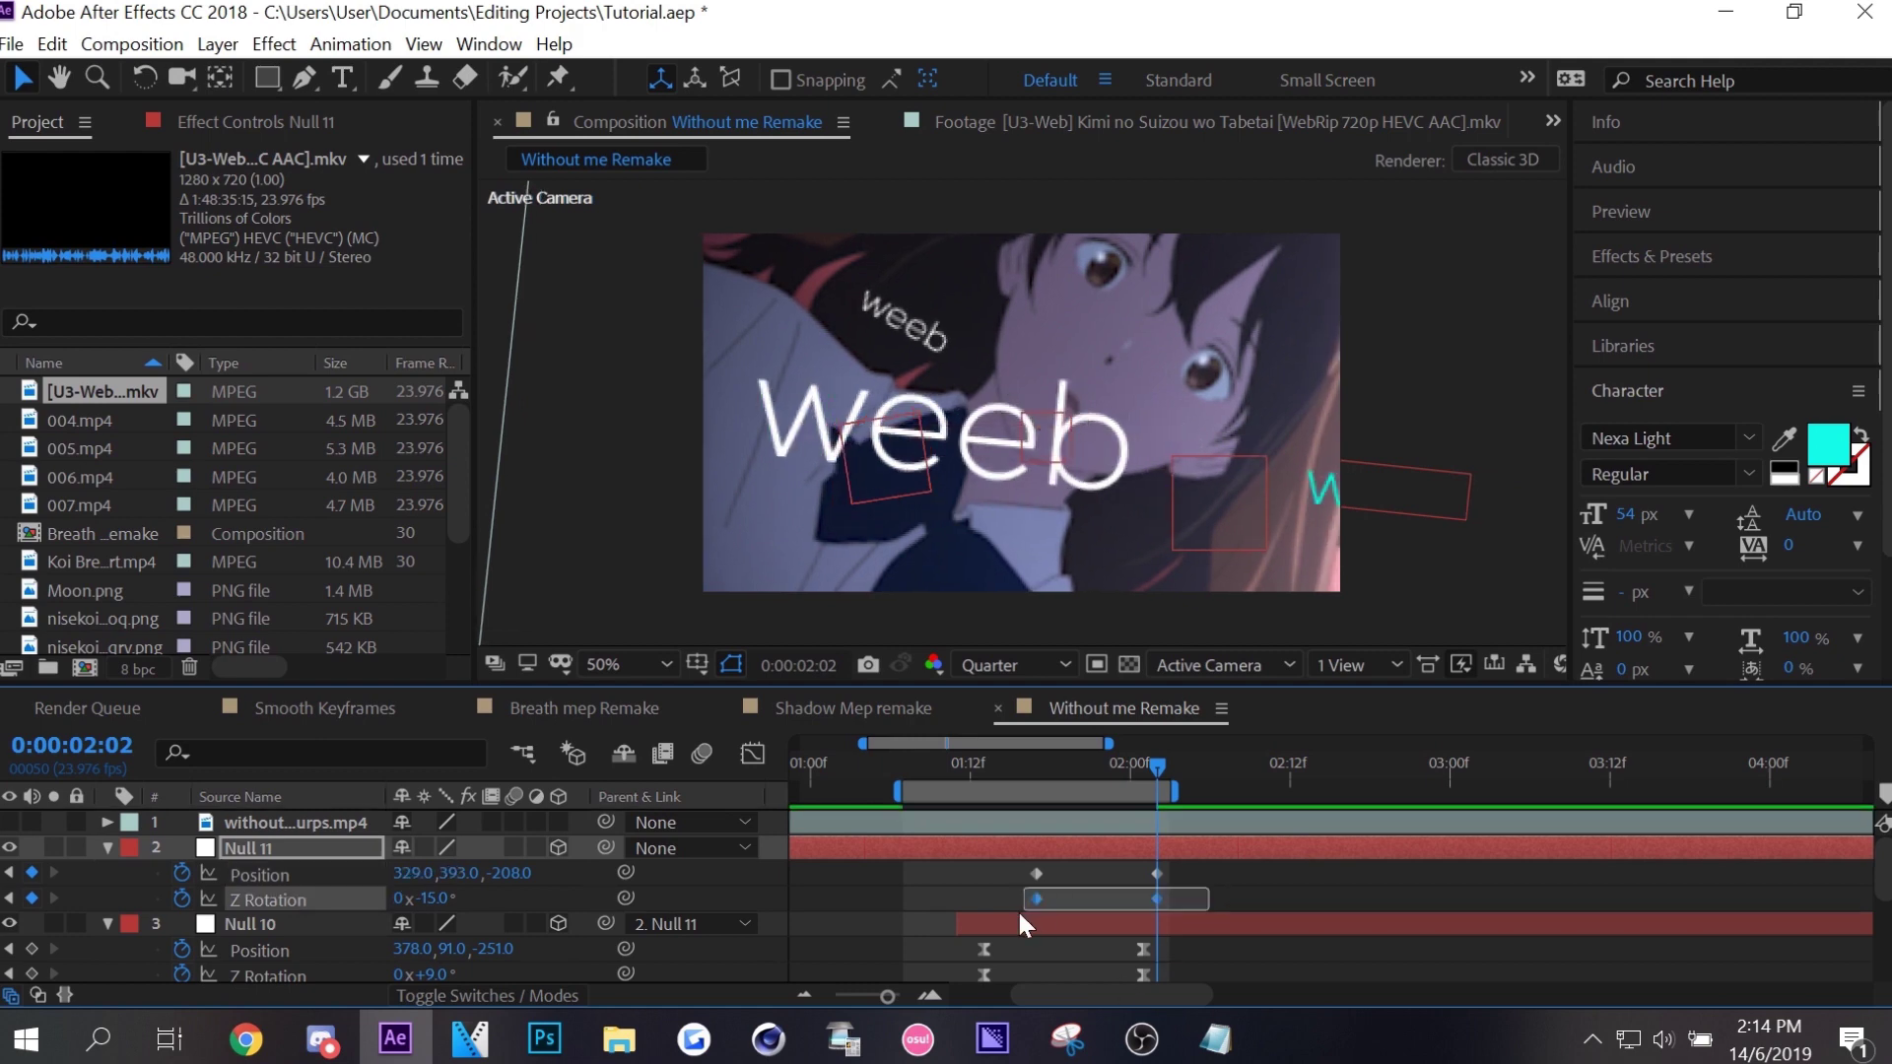
pyautogui.press('F9')
pyautogui.moveTo(1214, 883); pyautogui.dragTo(1025, 867)
pyautogui.press('F9')
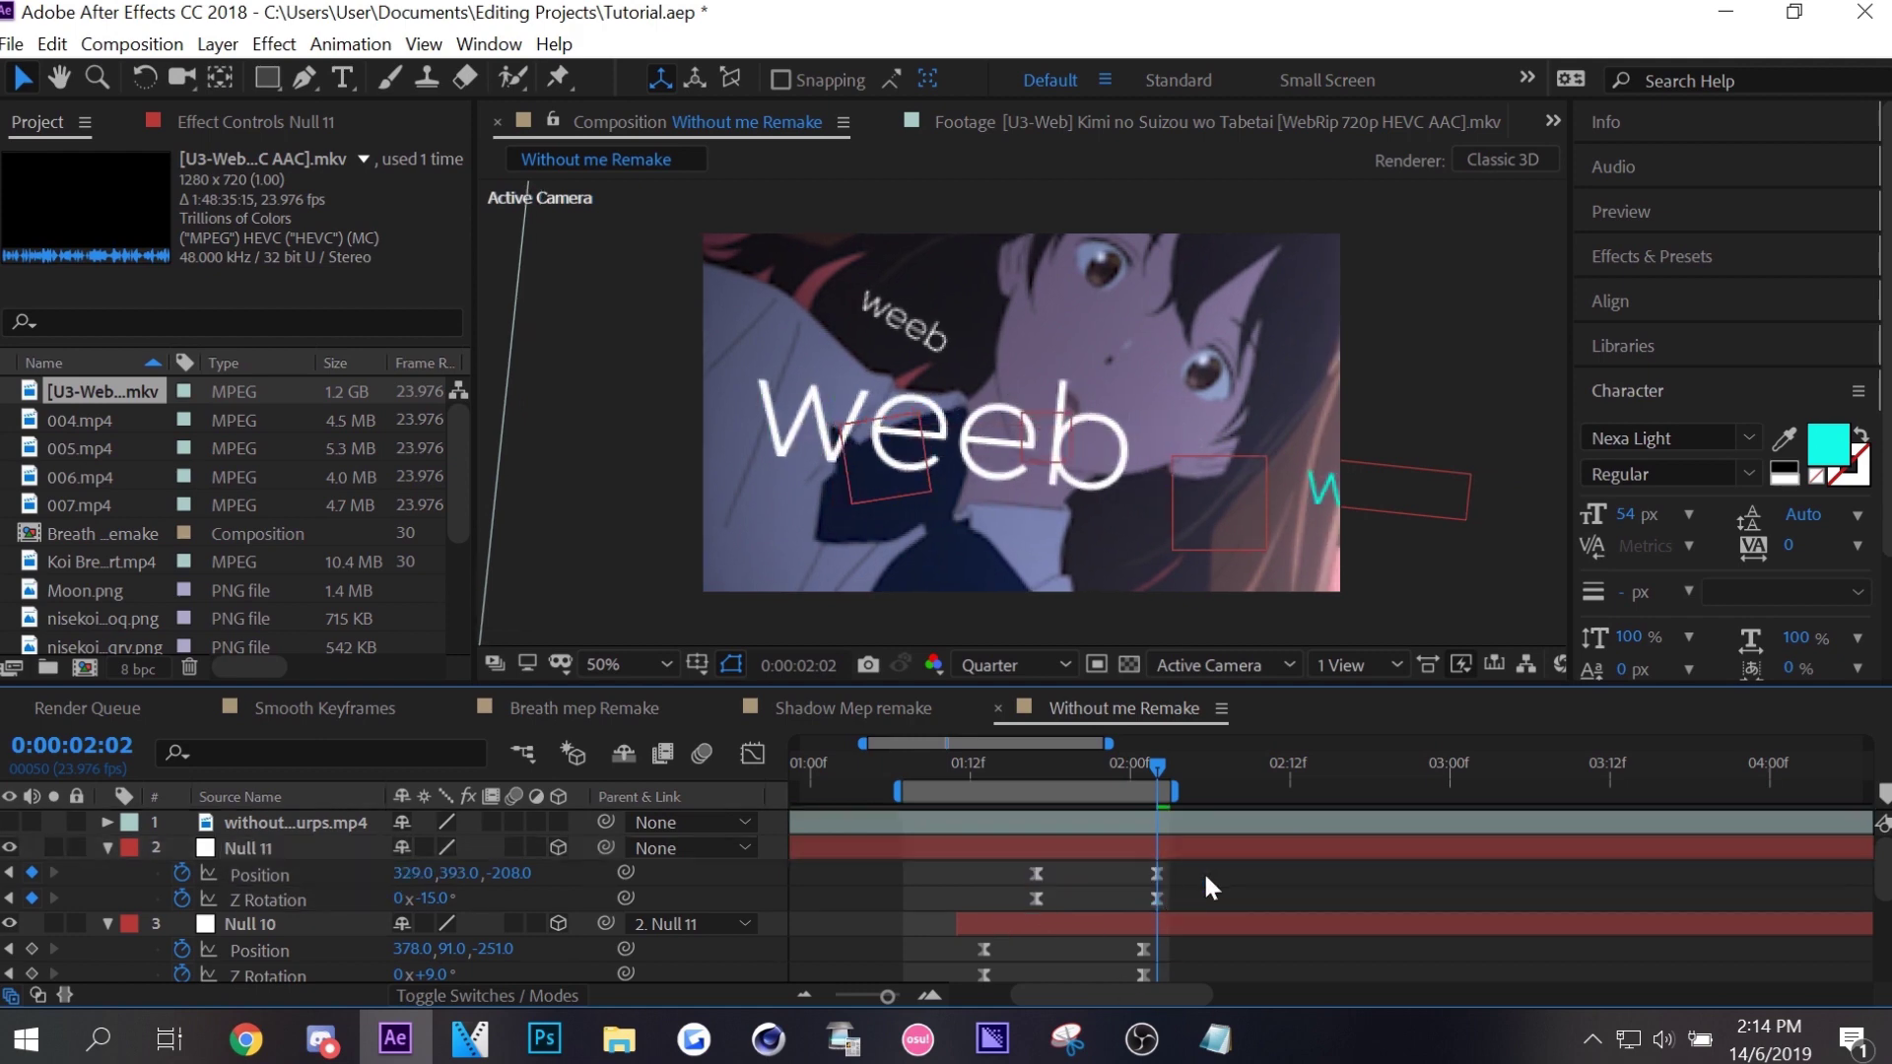
pyautogui.moveTo(1203, 871); pyautogui.dragTo(1147, 895)
# Shift Null 11's ending keyframes a few frames later.
pyautogui.hotkey('alt', 'Right')
pyautogui.hotkey('alt', 'Right')
pyautogui.hotkey('alt', 'Right')
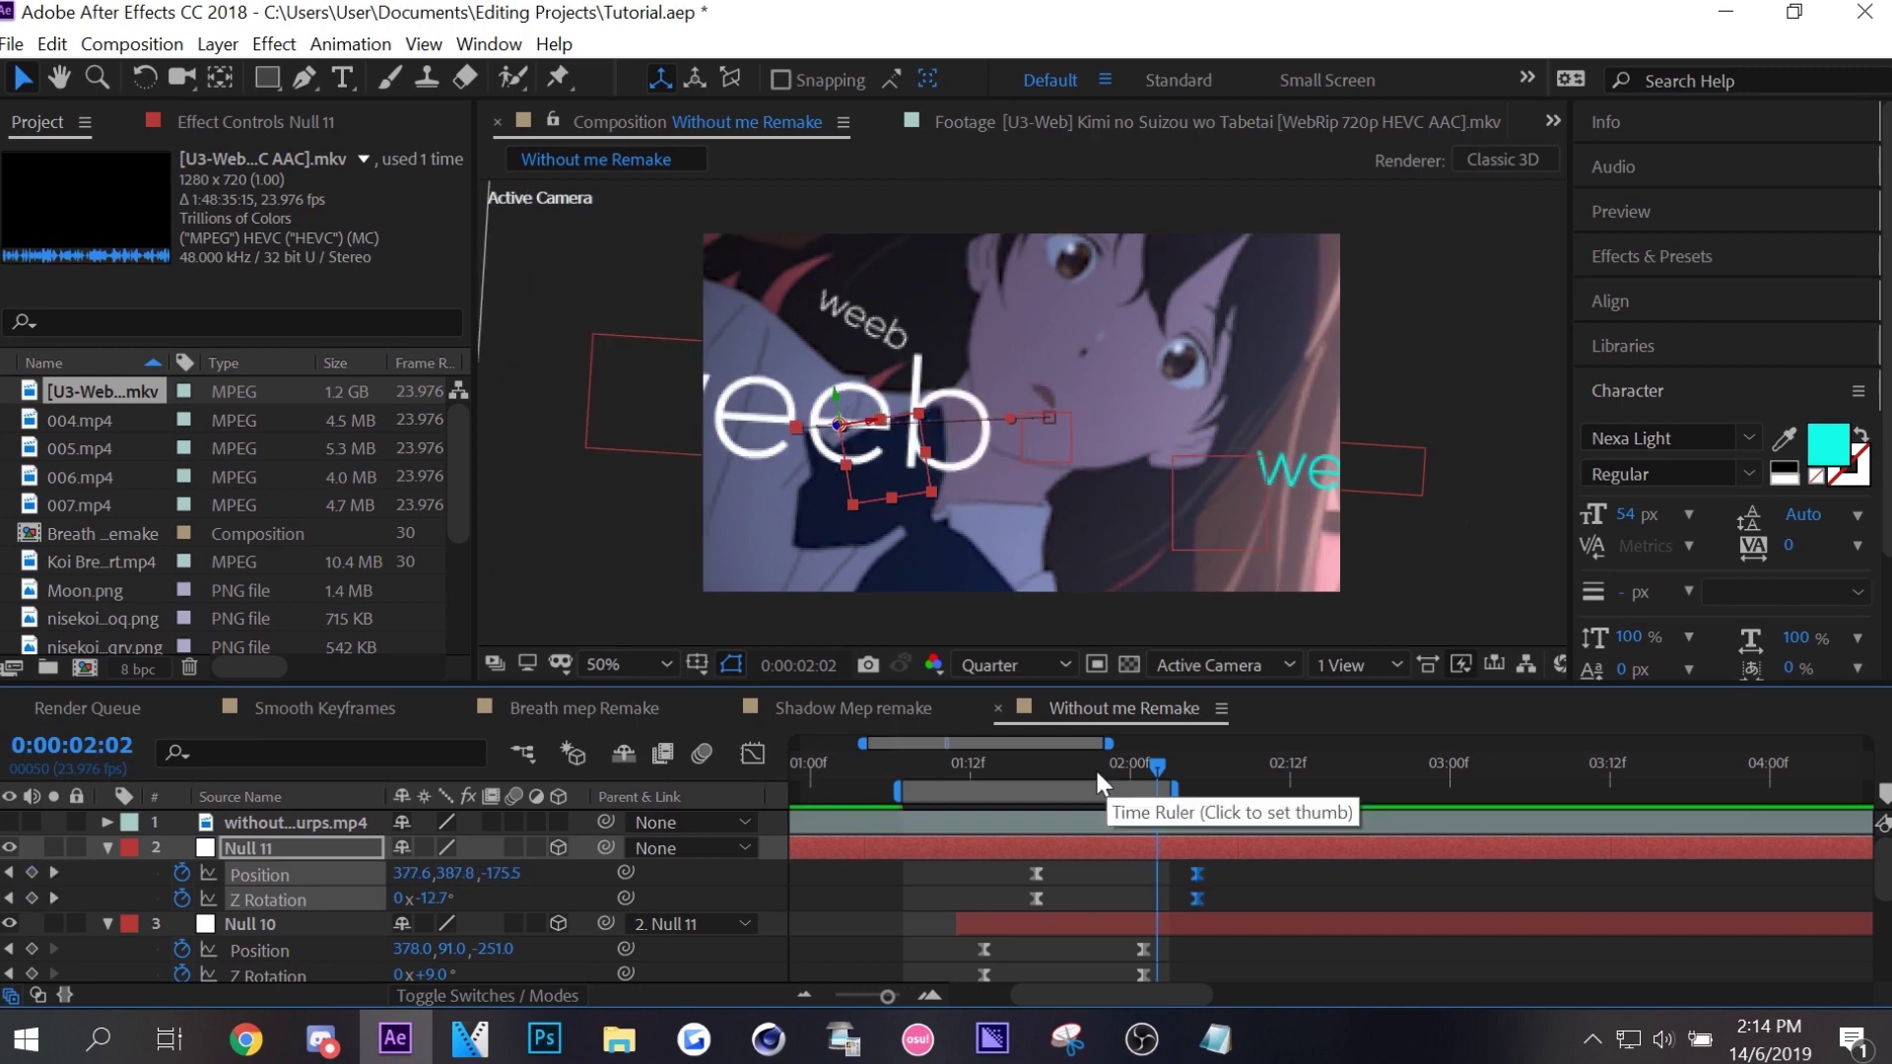
pyautogui.click(1088, 765)
pyautogui.moveTo(1196, 875); pyautogui.dragTo(1215, 873)
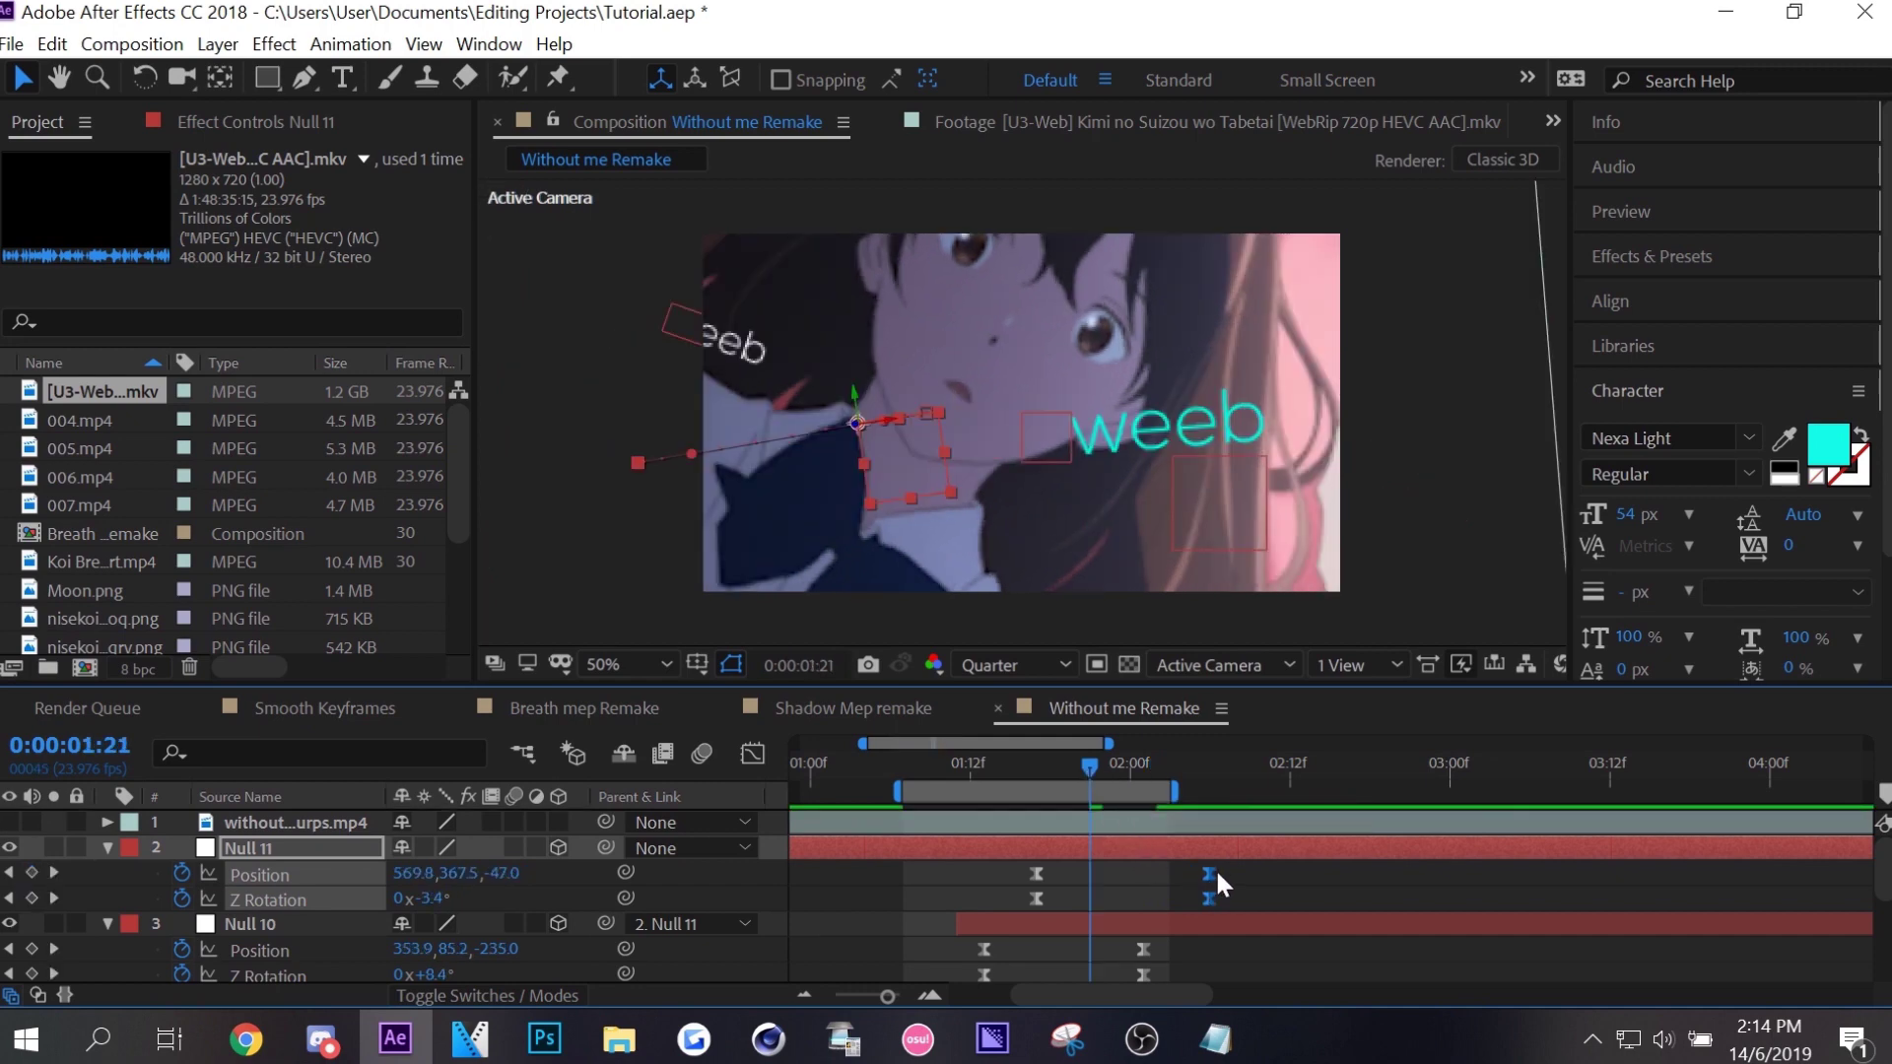
# Sharpen Null 11's speed curve into a narrow central peak and preview the move.
pyautogui.click(754, 755)
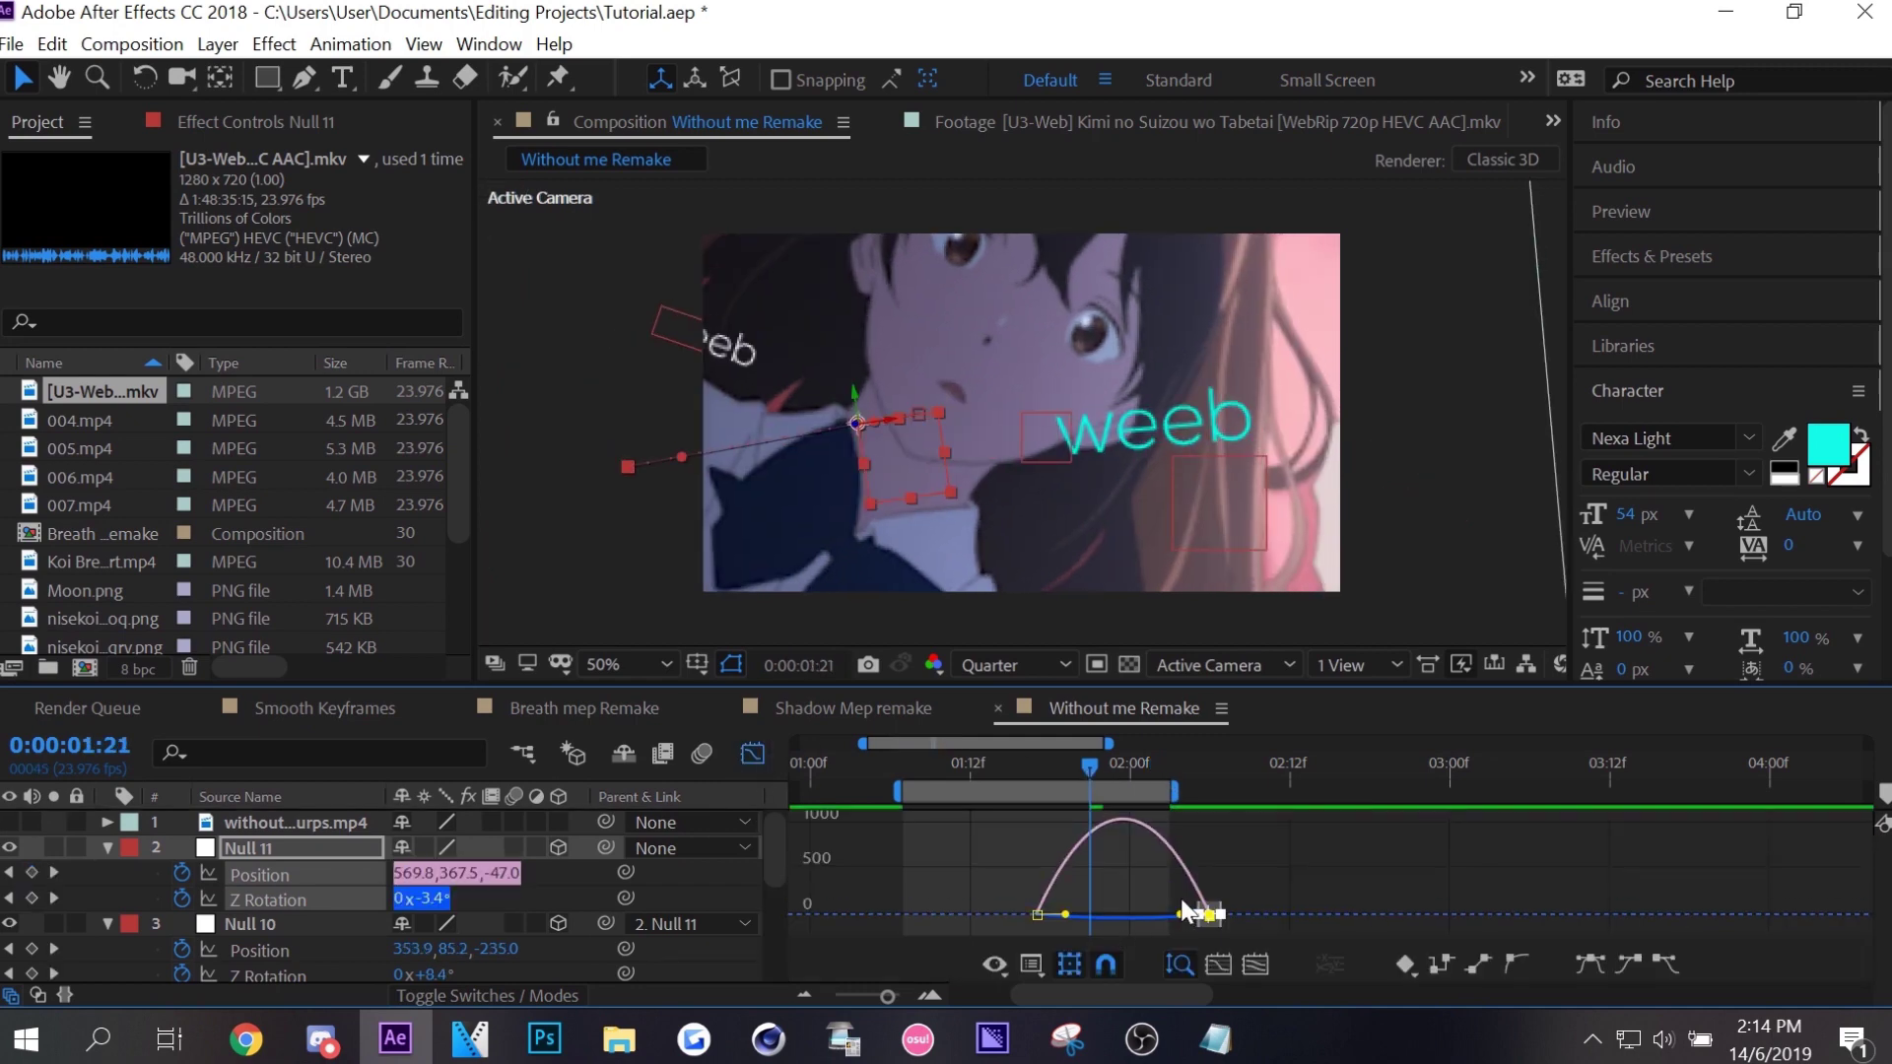
pyautogui.moveTo(1181, 914)
pyautogui.mouseDown()
pyautogui.moveTo(1066, 921)
pyautogui.moveTo(1134, 915)
pyautogui.mouseUp()
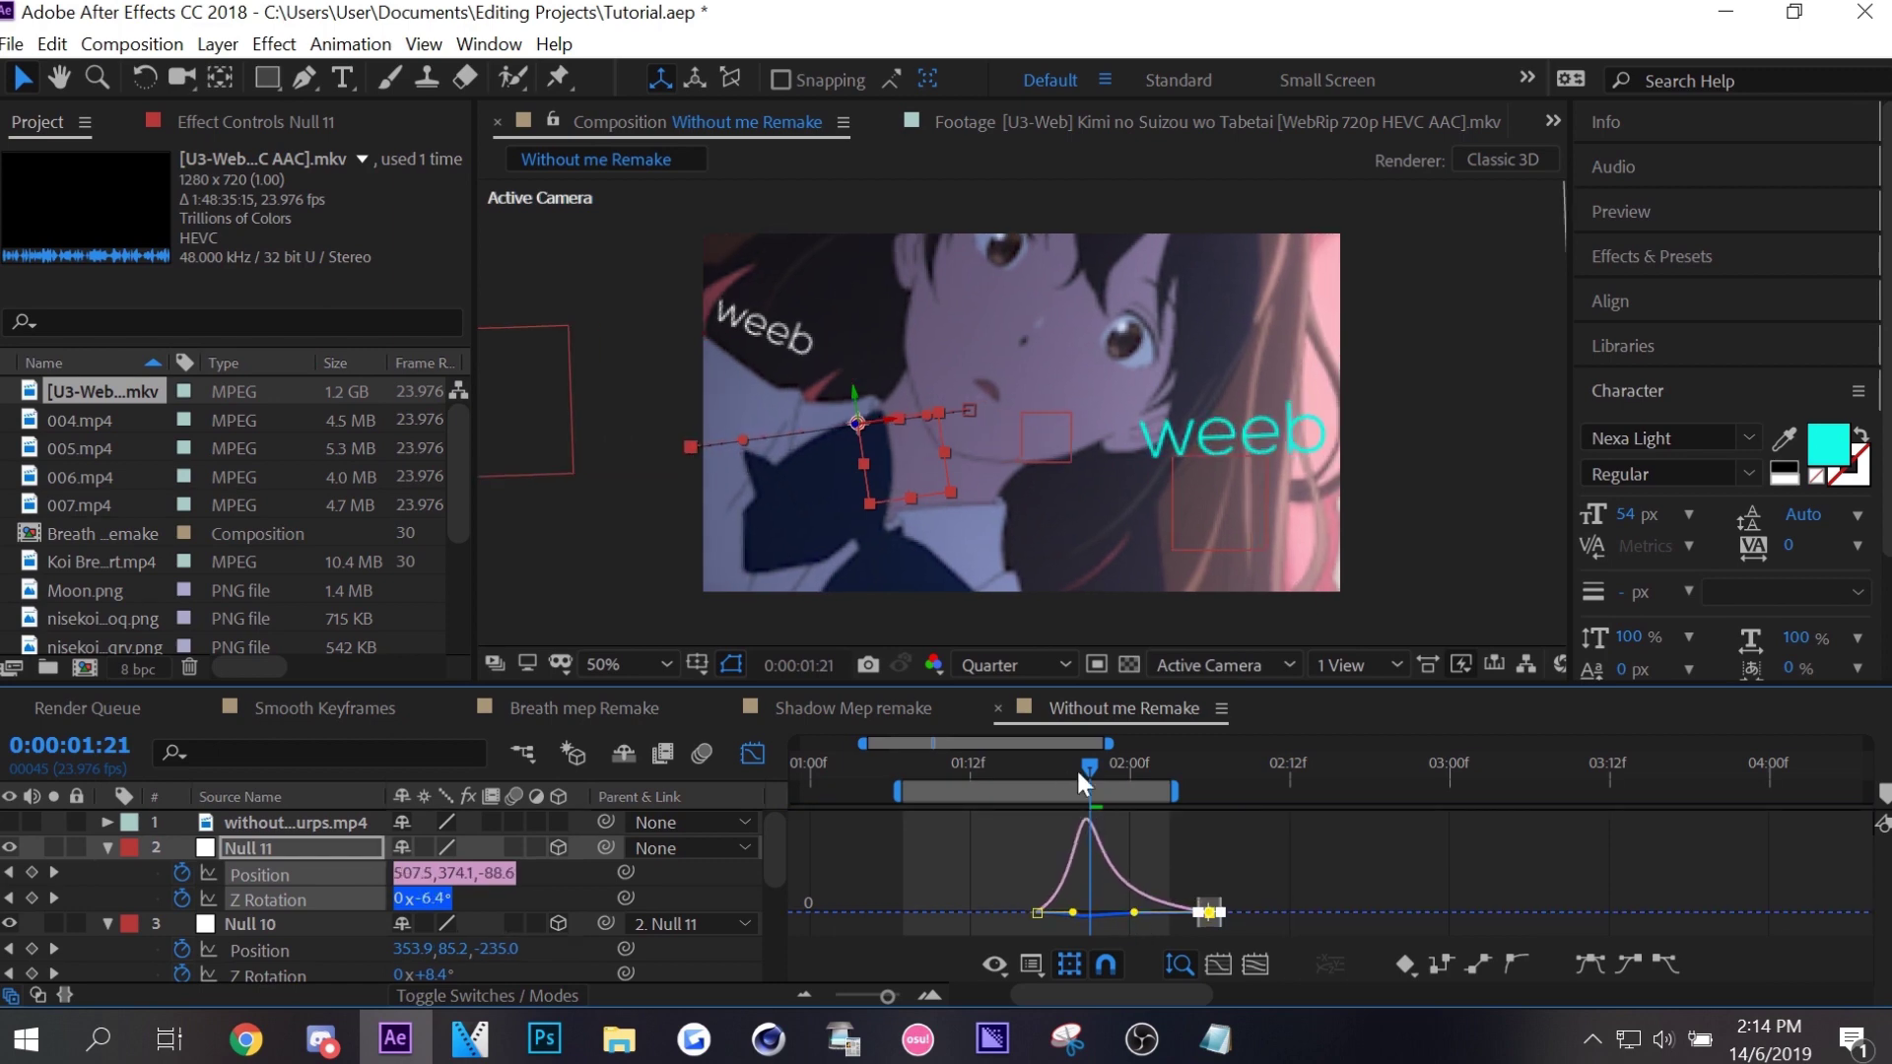
pyautogui.moveTo(1076, 766); pyautogui.dragTo(967, 784)
pyautogui.press('space')
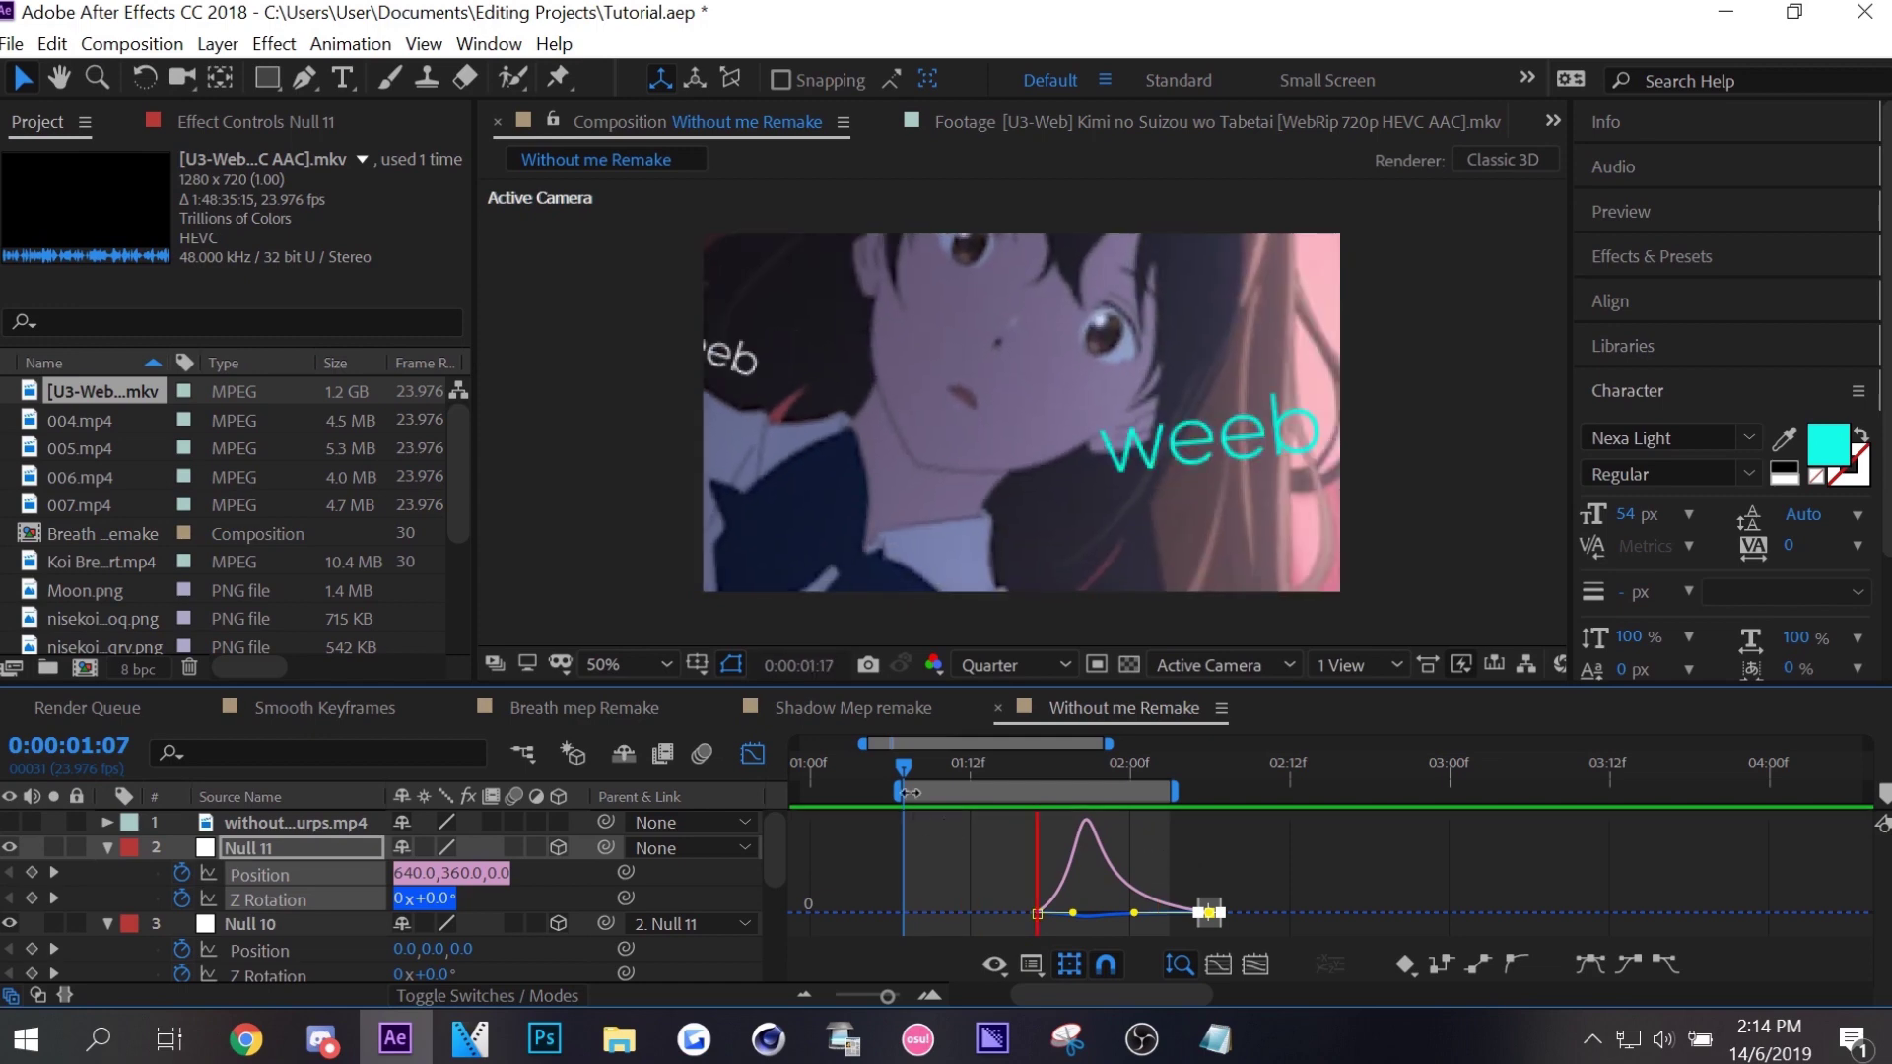
pyautogui.press('space')
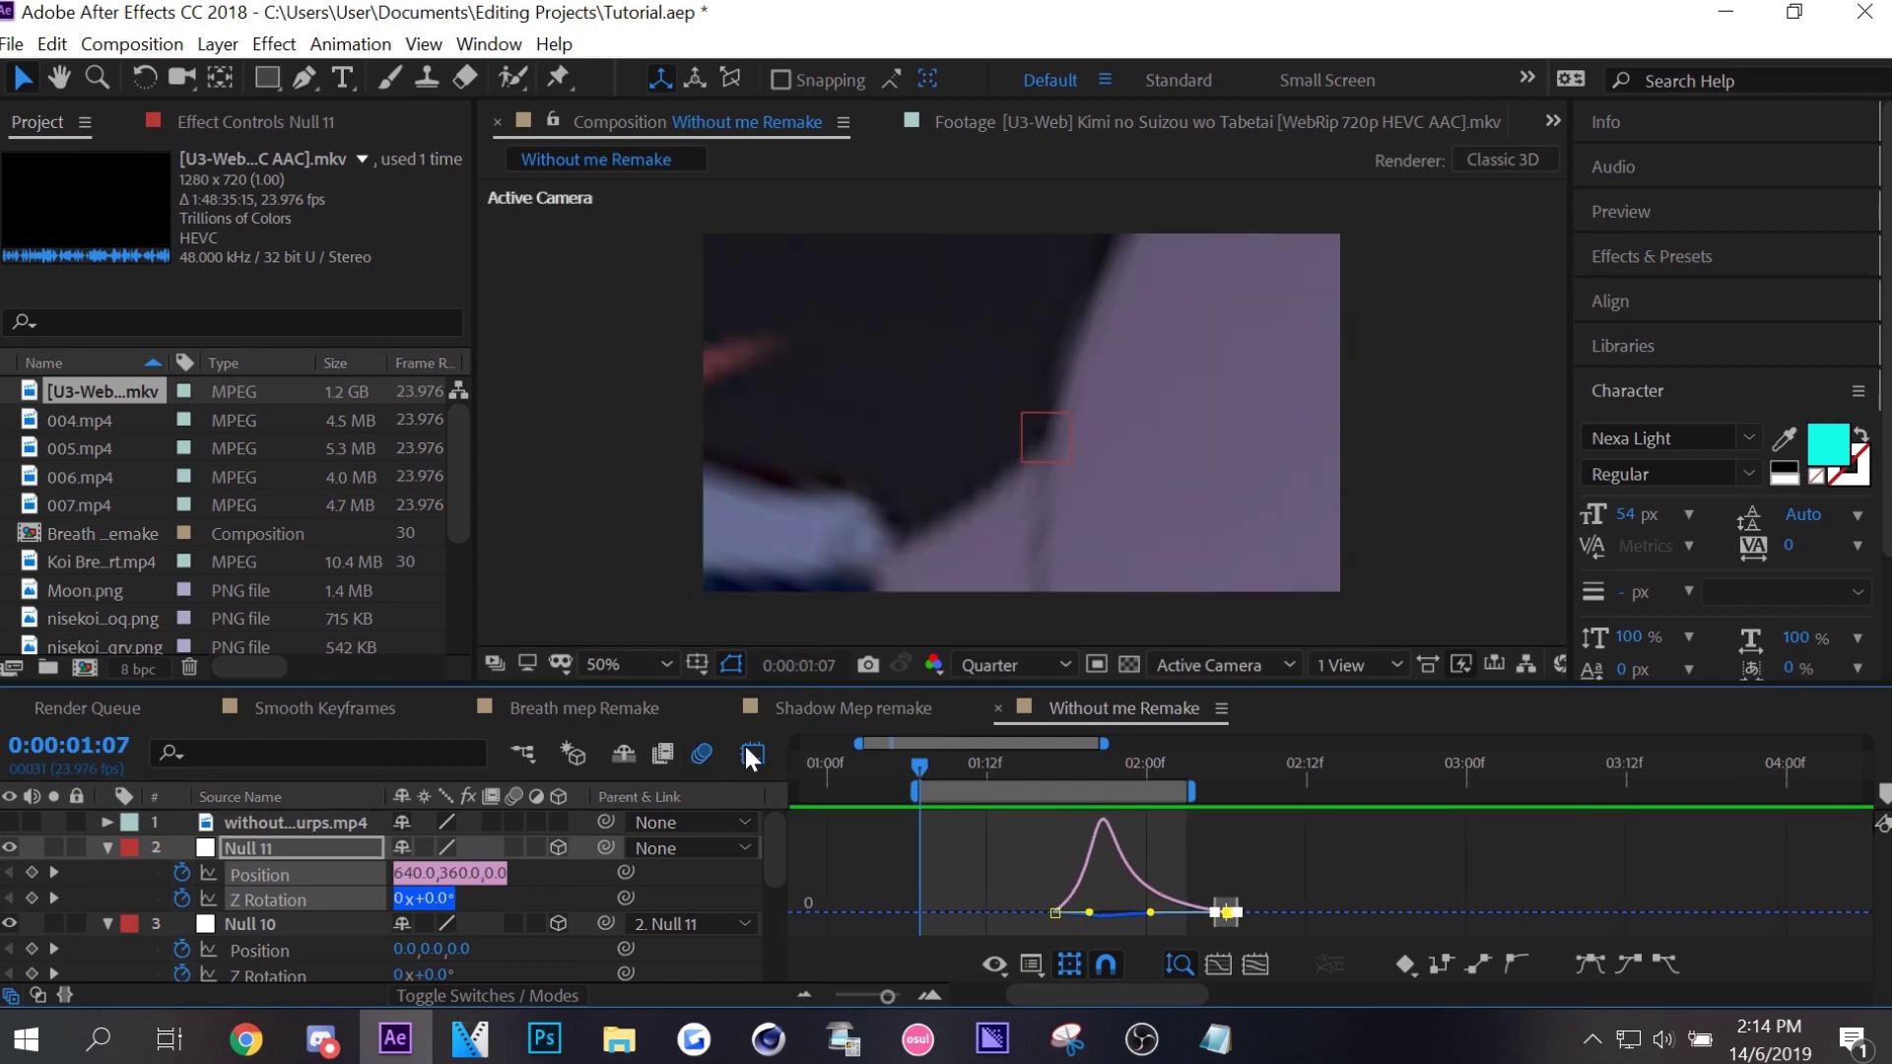
# Collapse Null 11 and Null 10, reveal Null 9's keyframes, and save the project.
pyautogui.click(751, 756)
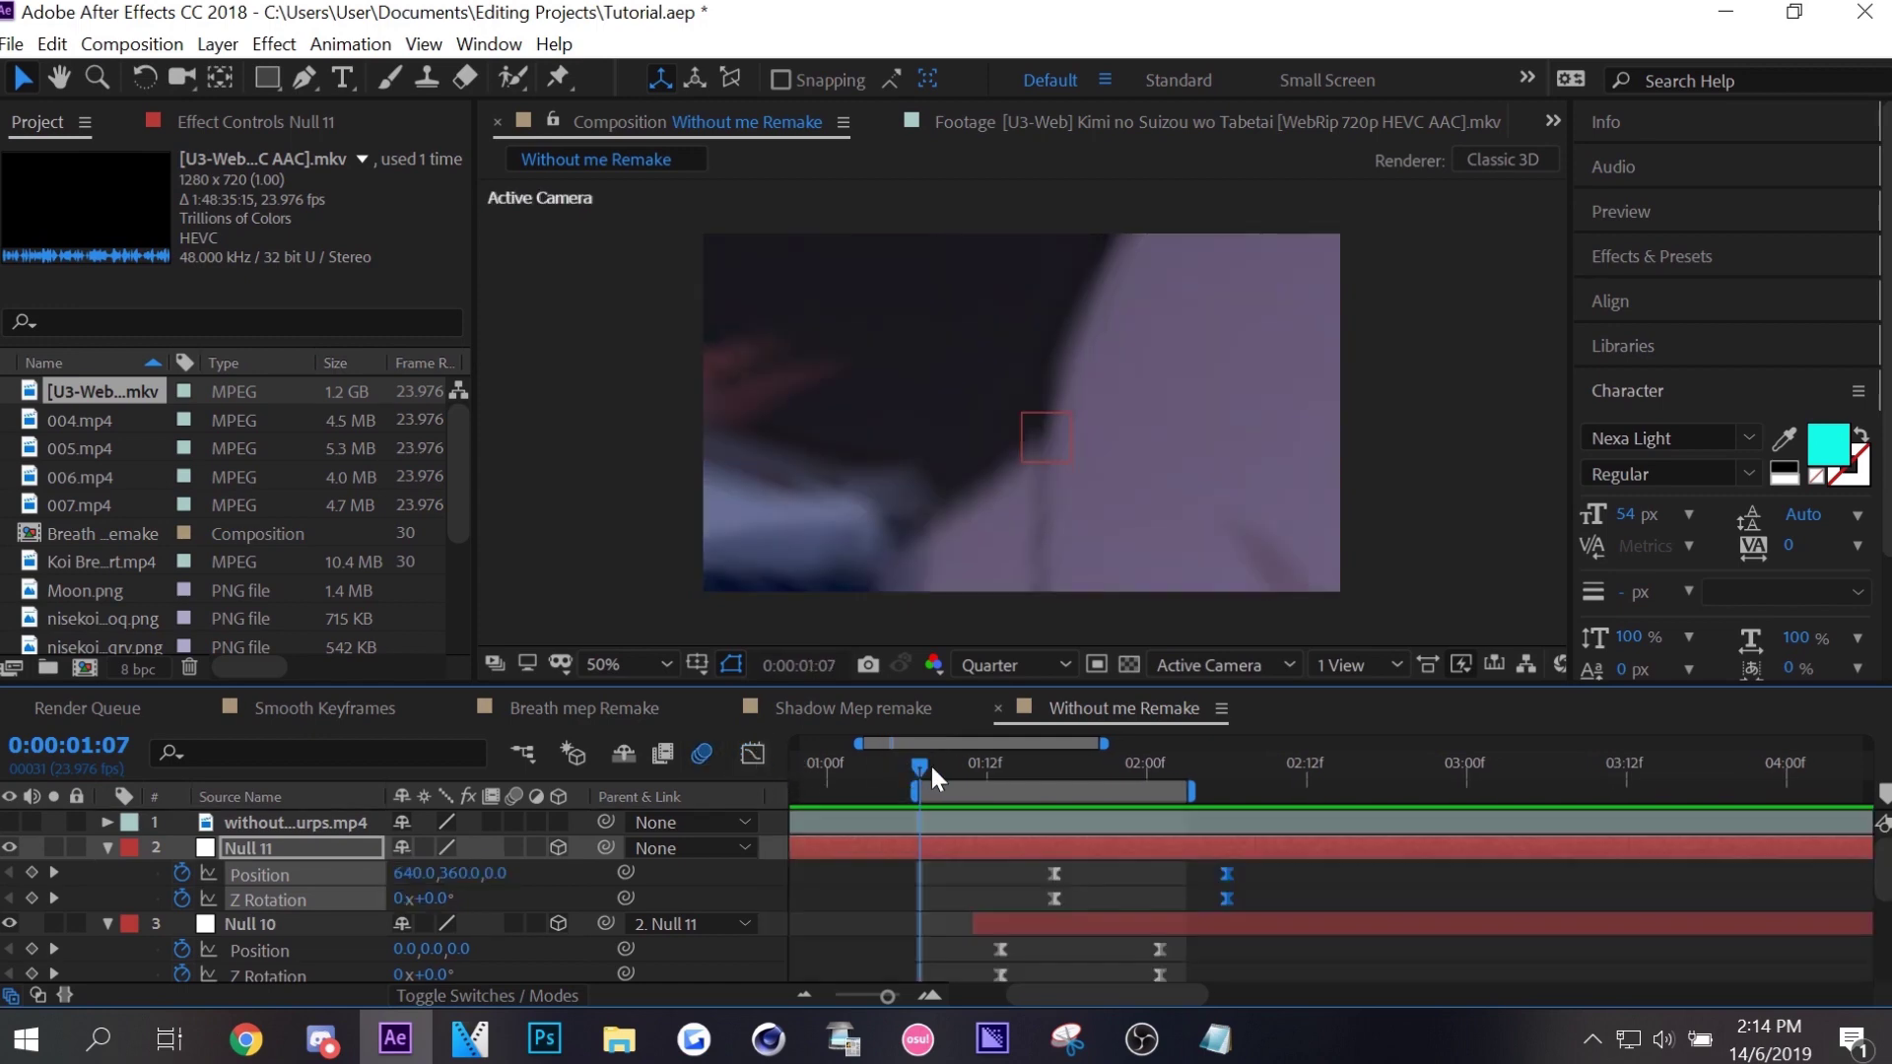
pyautogui.click(97, 848)
pyautogui.click(99, 870)
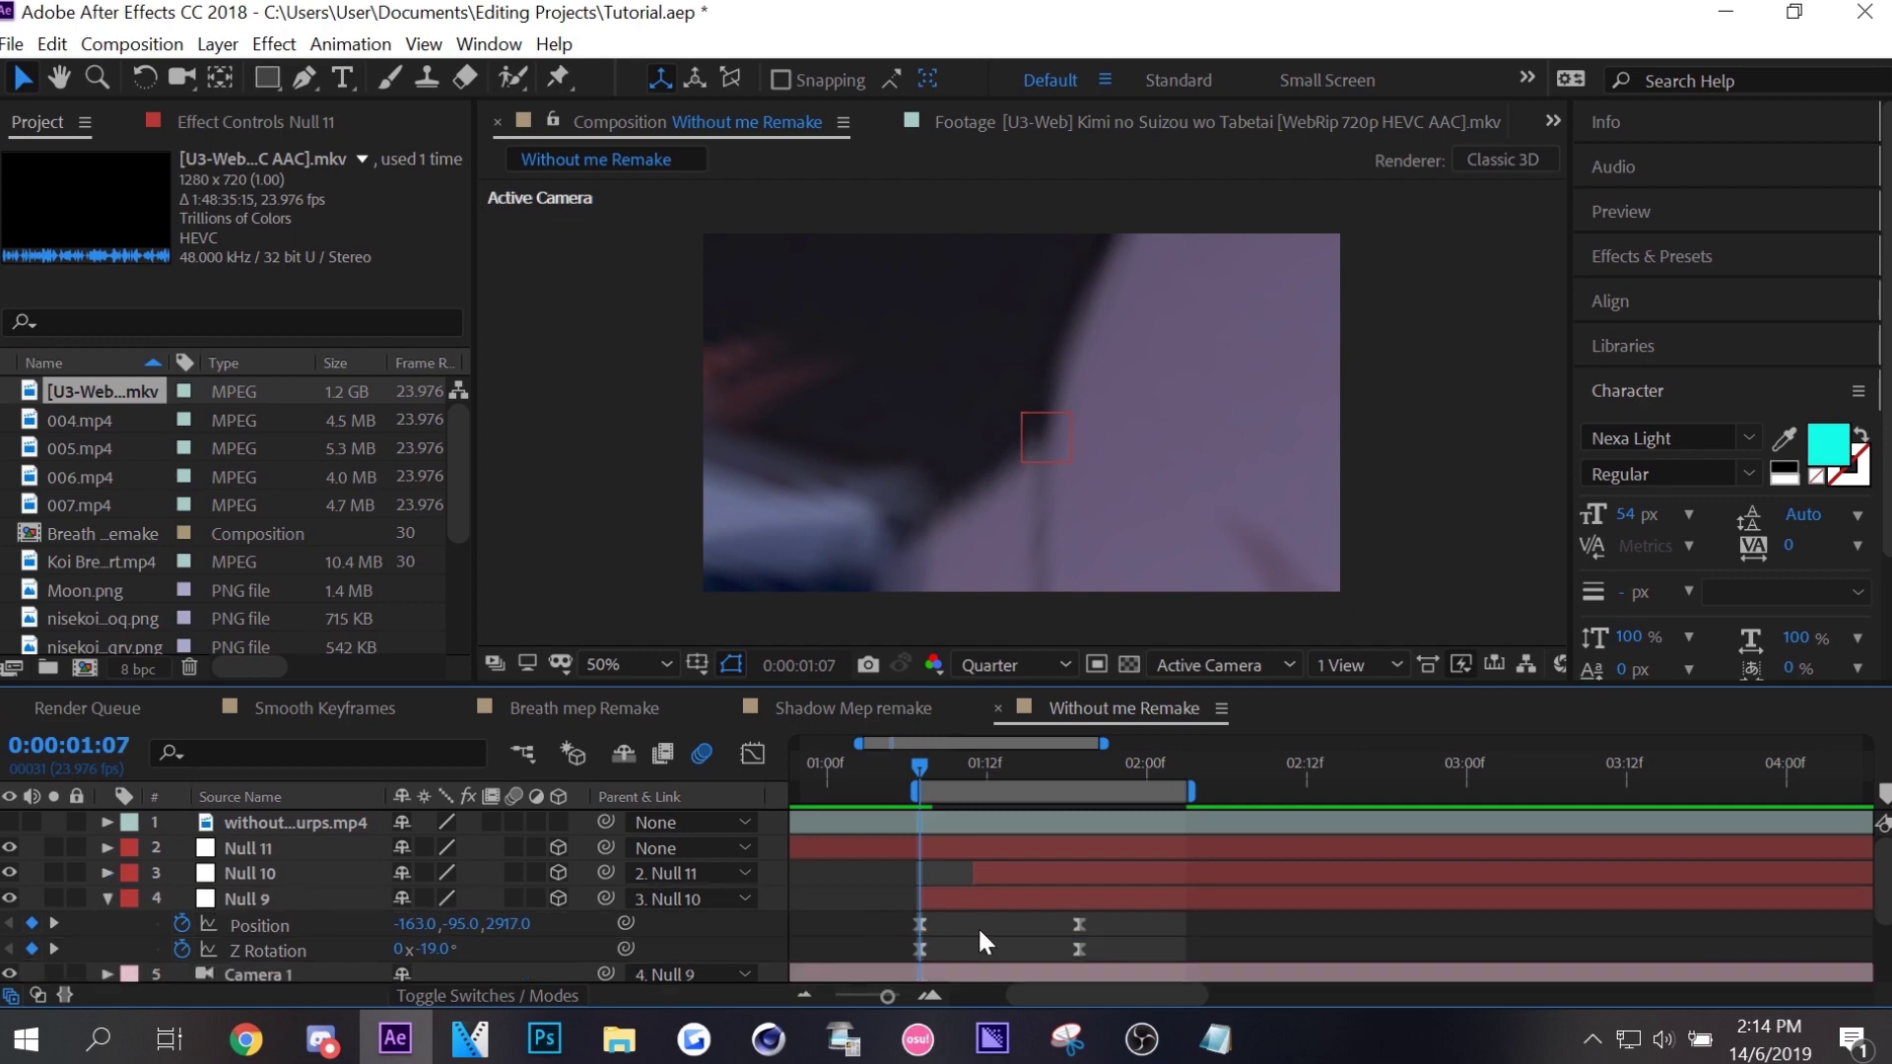
pyautogui.hotkey('ctrl', 's')
# Preview the camera move several times, scrubbing through 1:03–1:15 in between.
pyautogui.press('space')
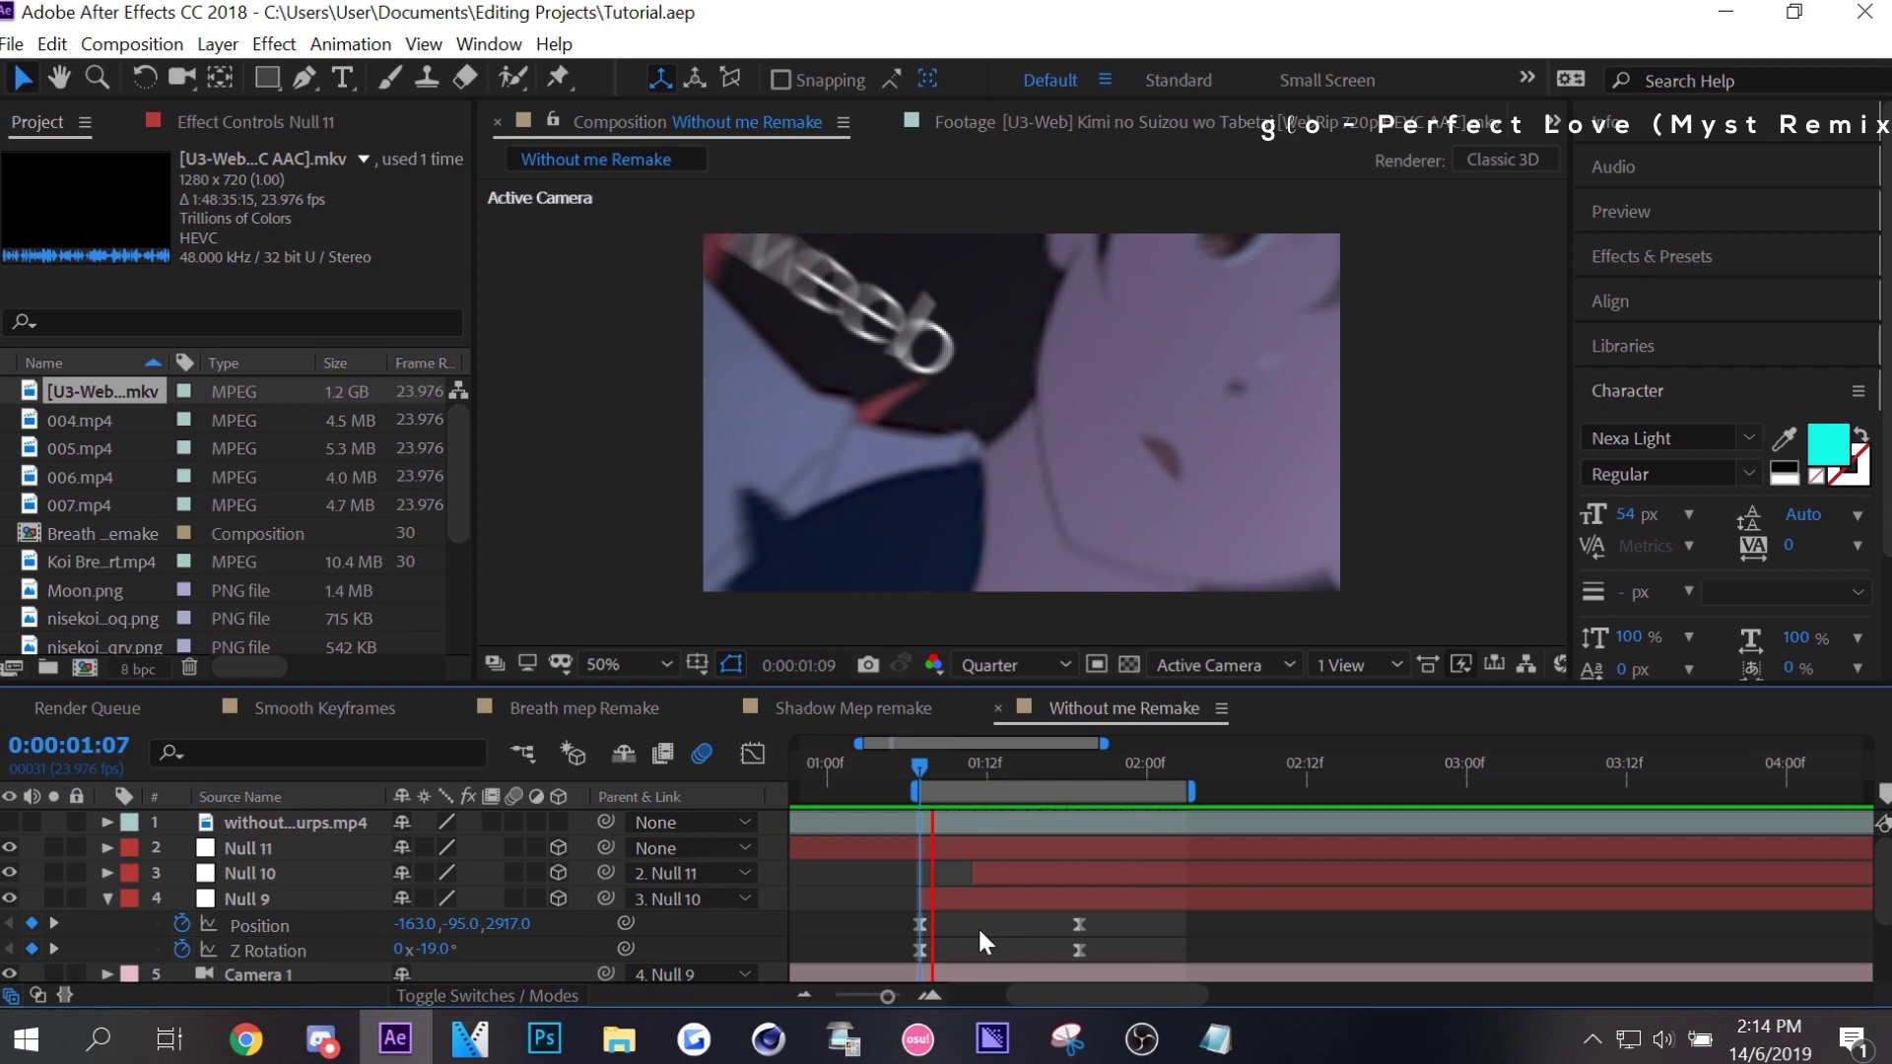
pyautogui.press('space')
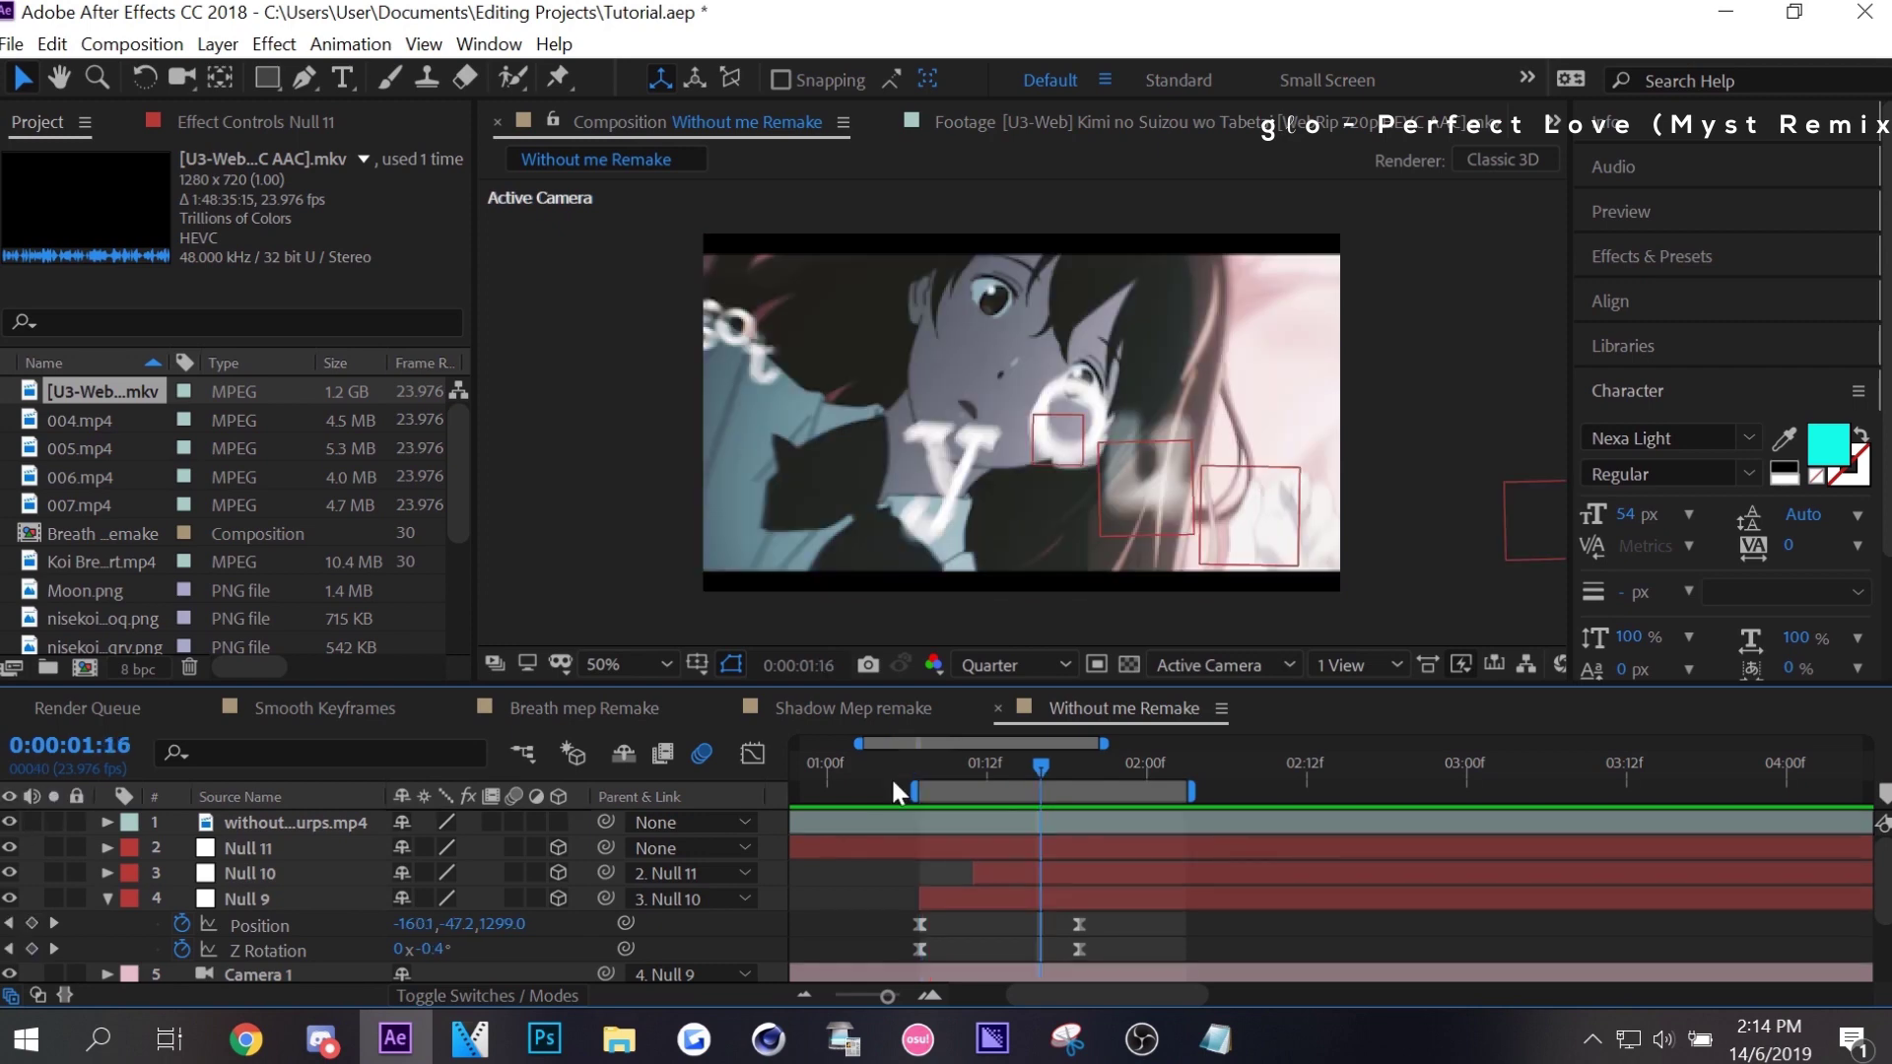
pyautogui.moveTo(891, 777)
pyautogui.mouseDown()
pyautogui.moveTo(1027, 755)
pyautogui.moveTo(924, 828)
pyautogui.mouseUp()
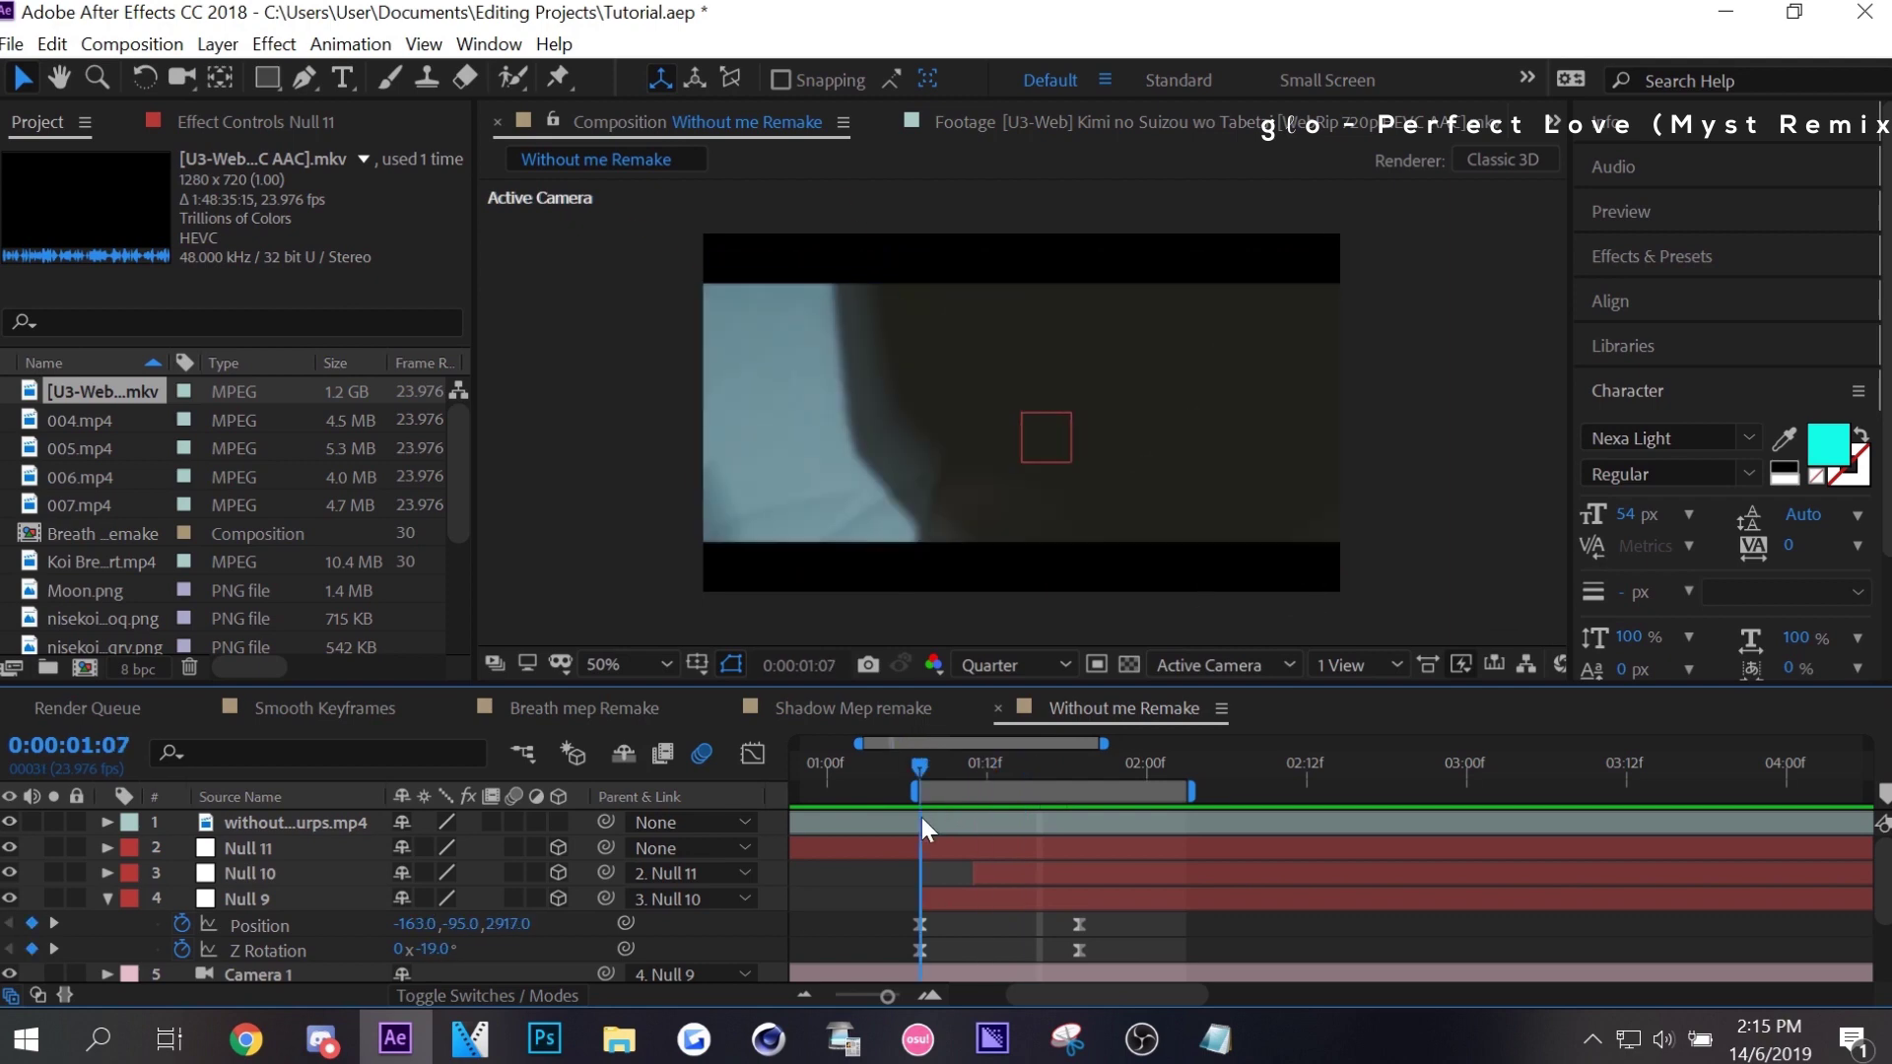
pyautogui.press('space')
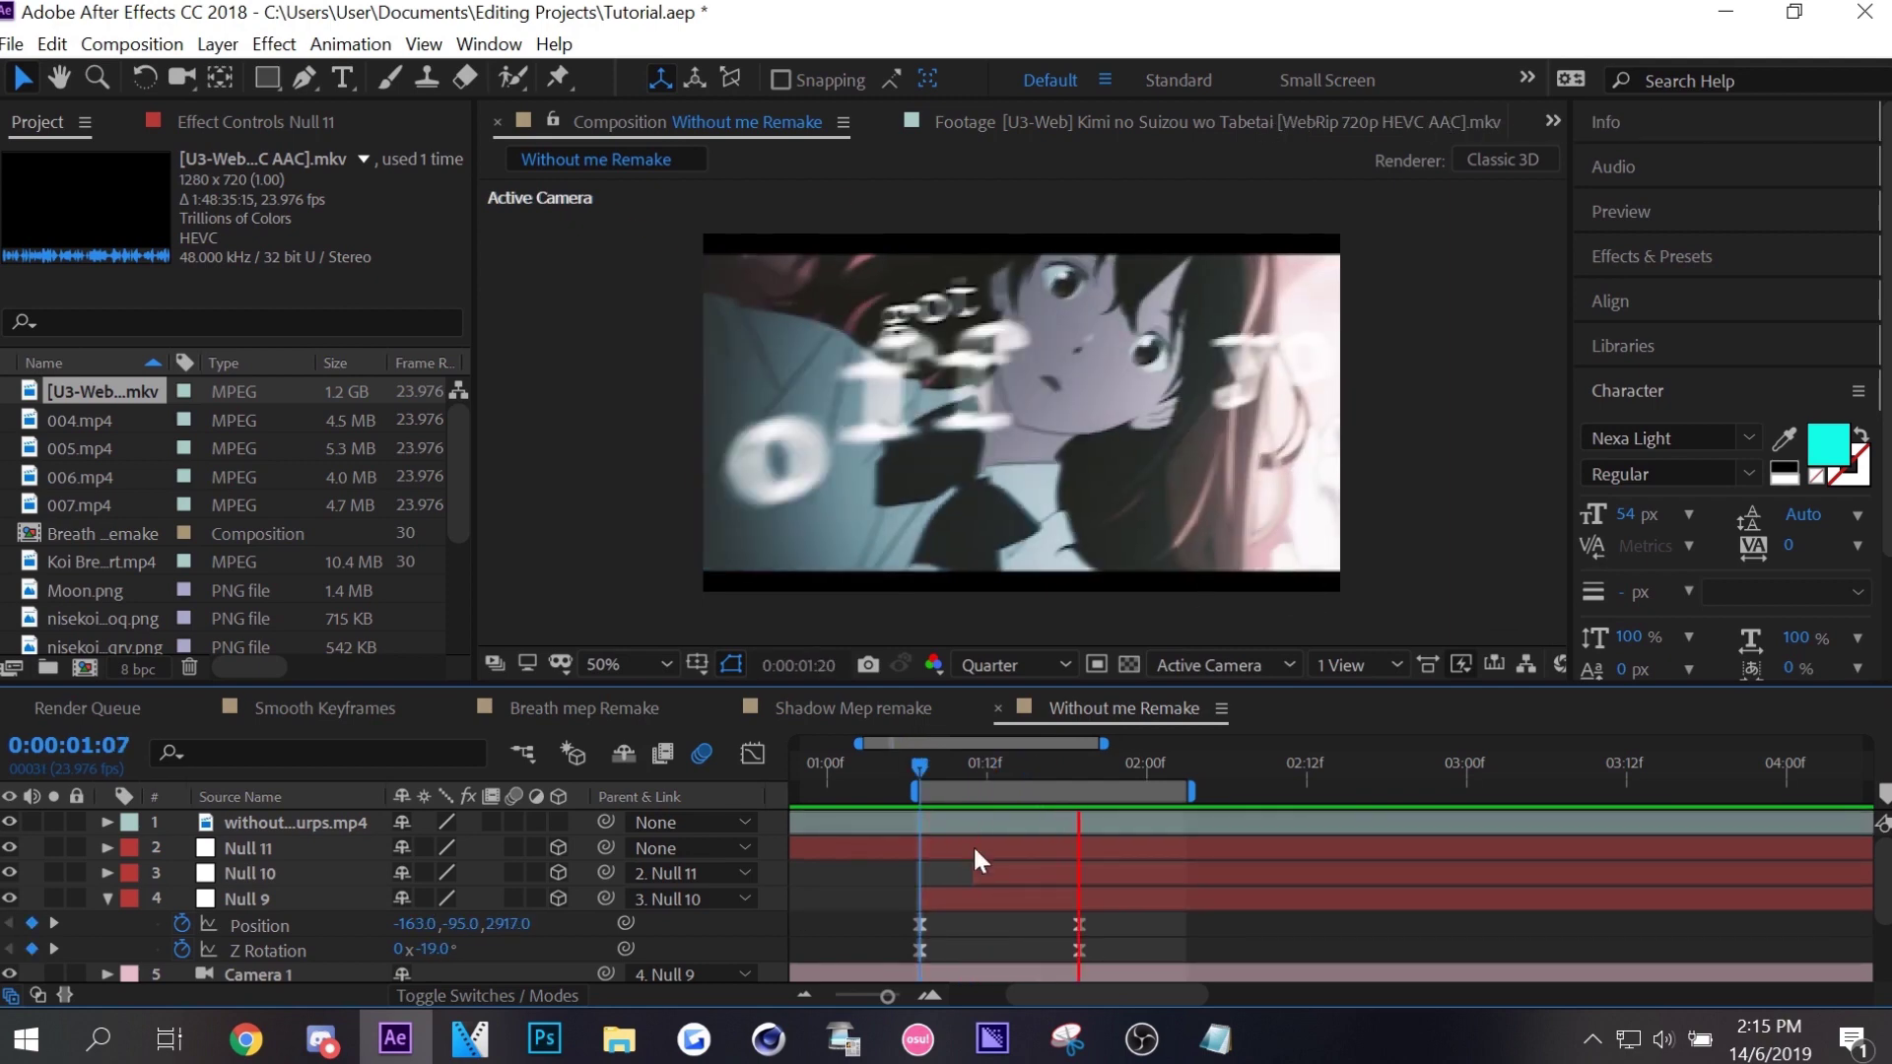
pyautogui.press('space')
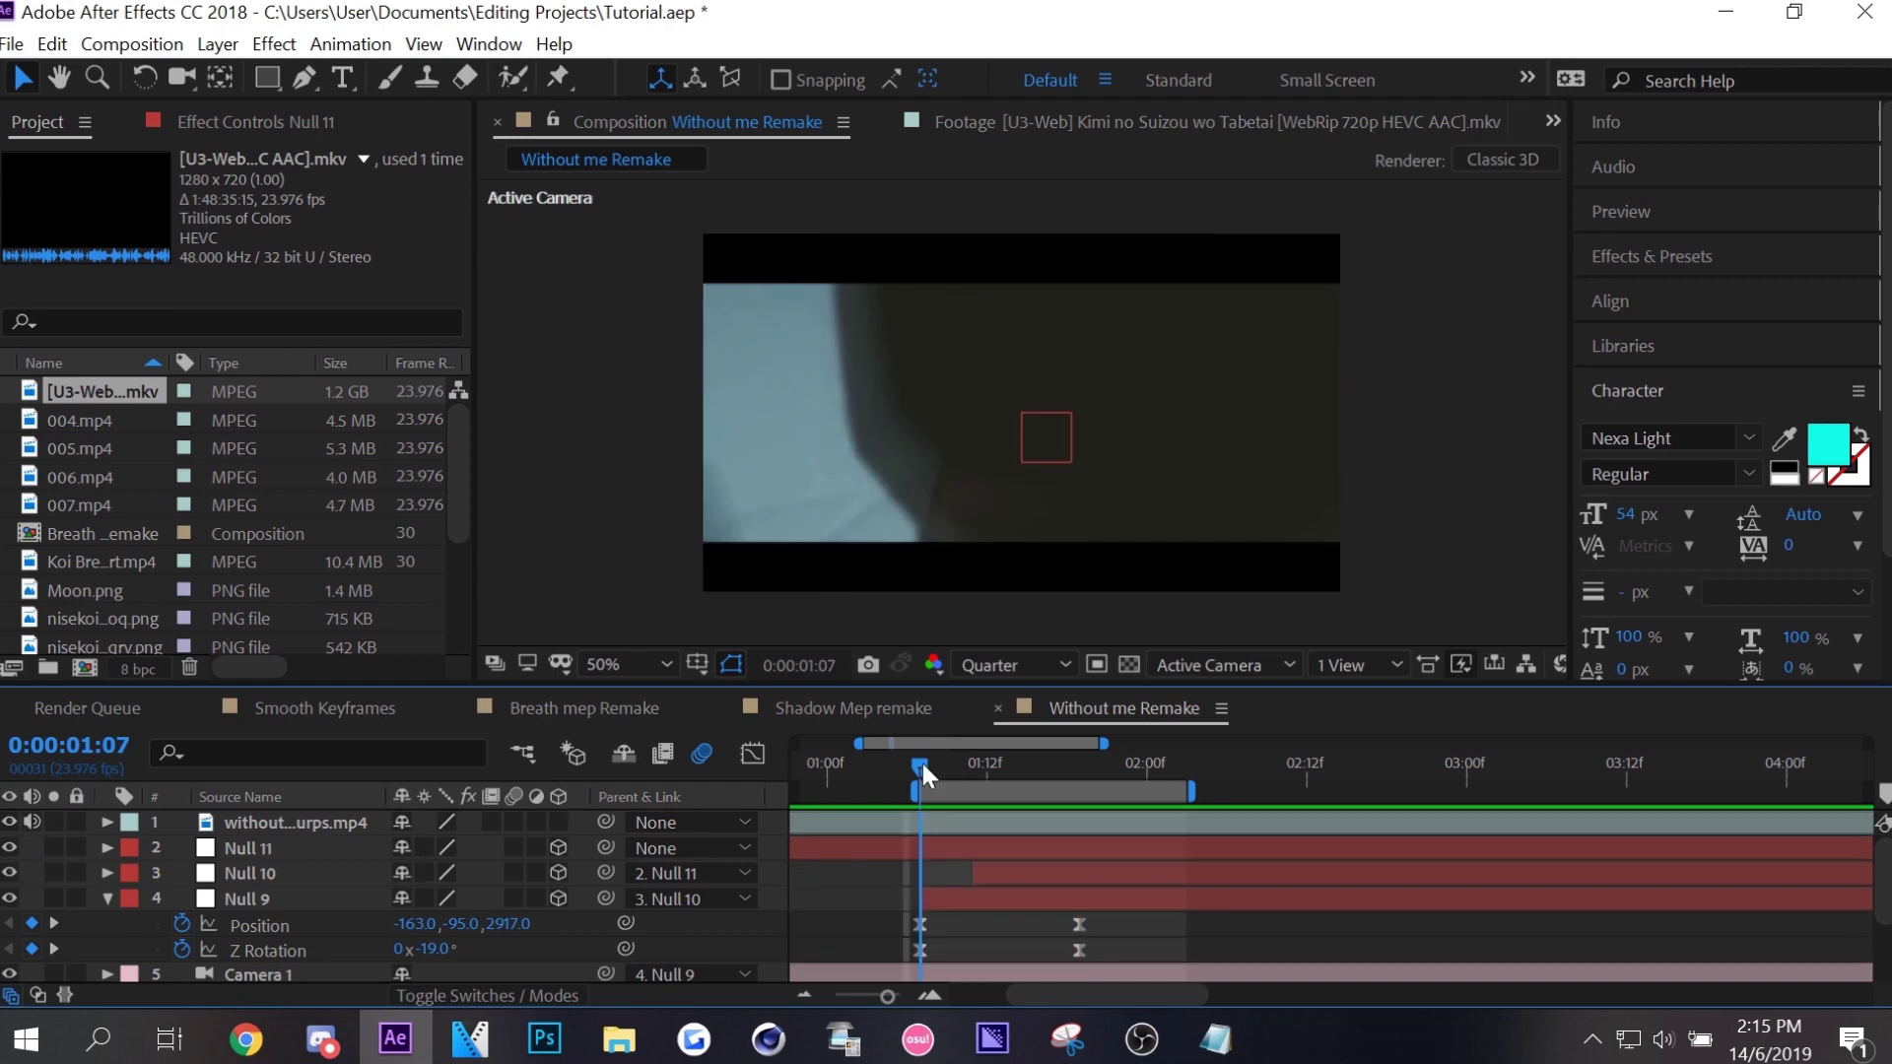
pyautogui.press('space')
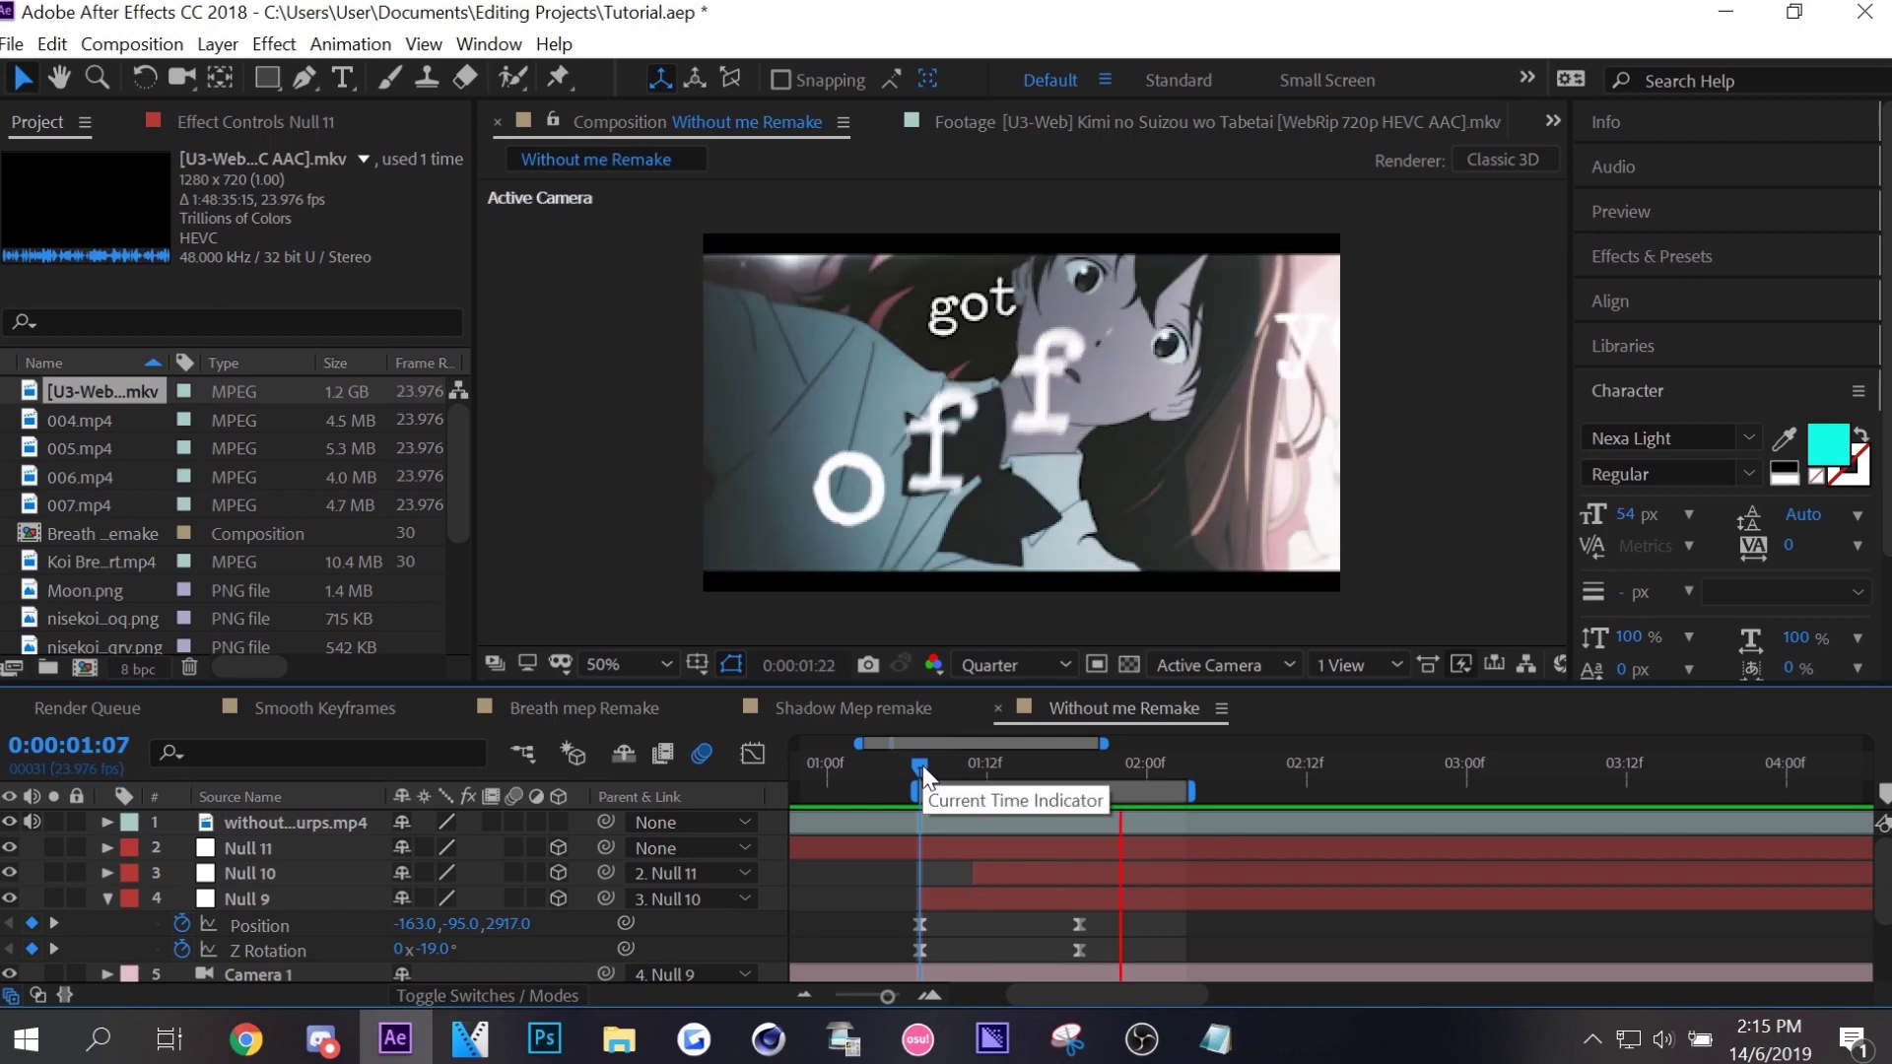
pyautogui.press('space')
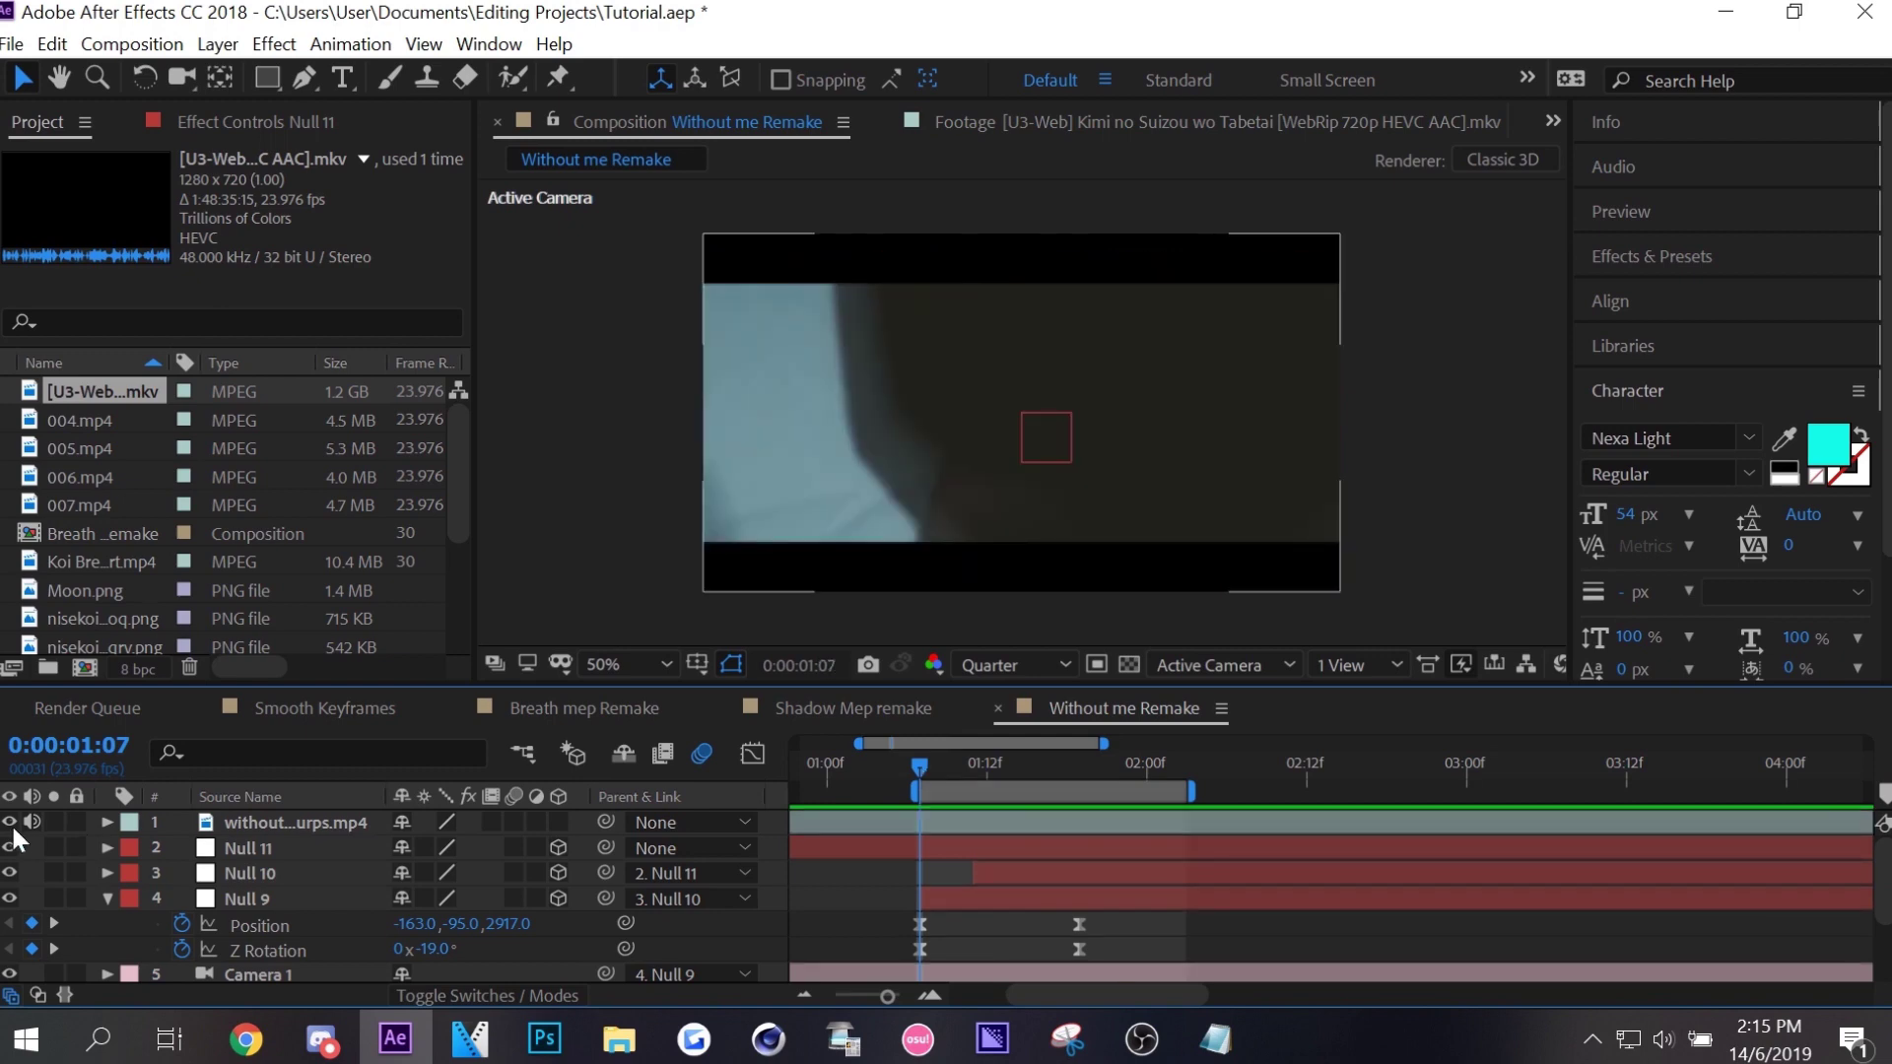
# Hide the top footage layer and check the 'weeb' text frames, ending at 2:02.
pyautogui.click(11, 824)
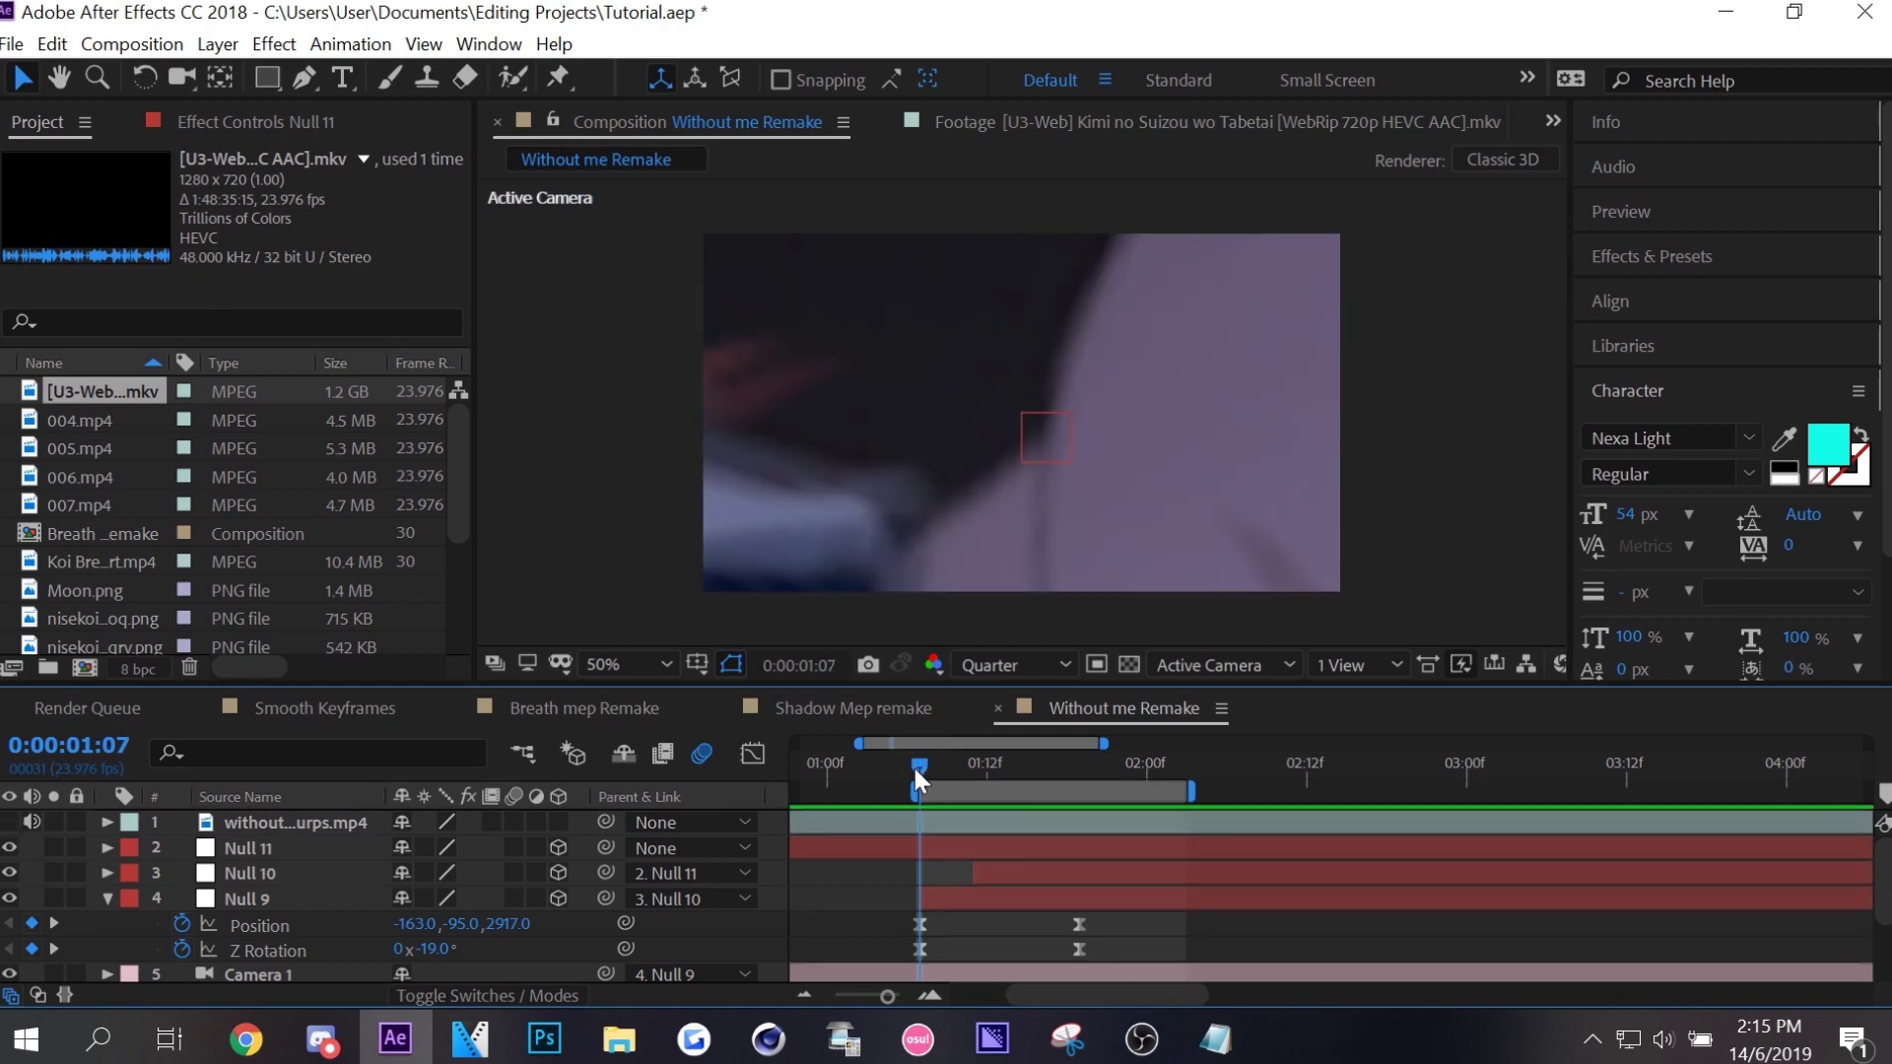
pyautogui.moveTo(917, 767); pyautogui.dragTo(1091, 766)
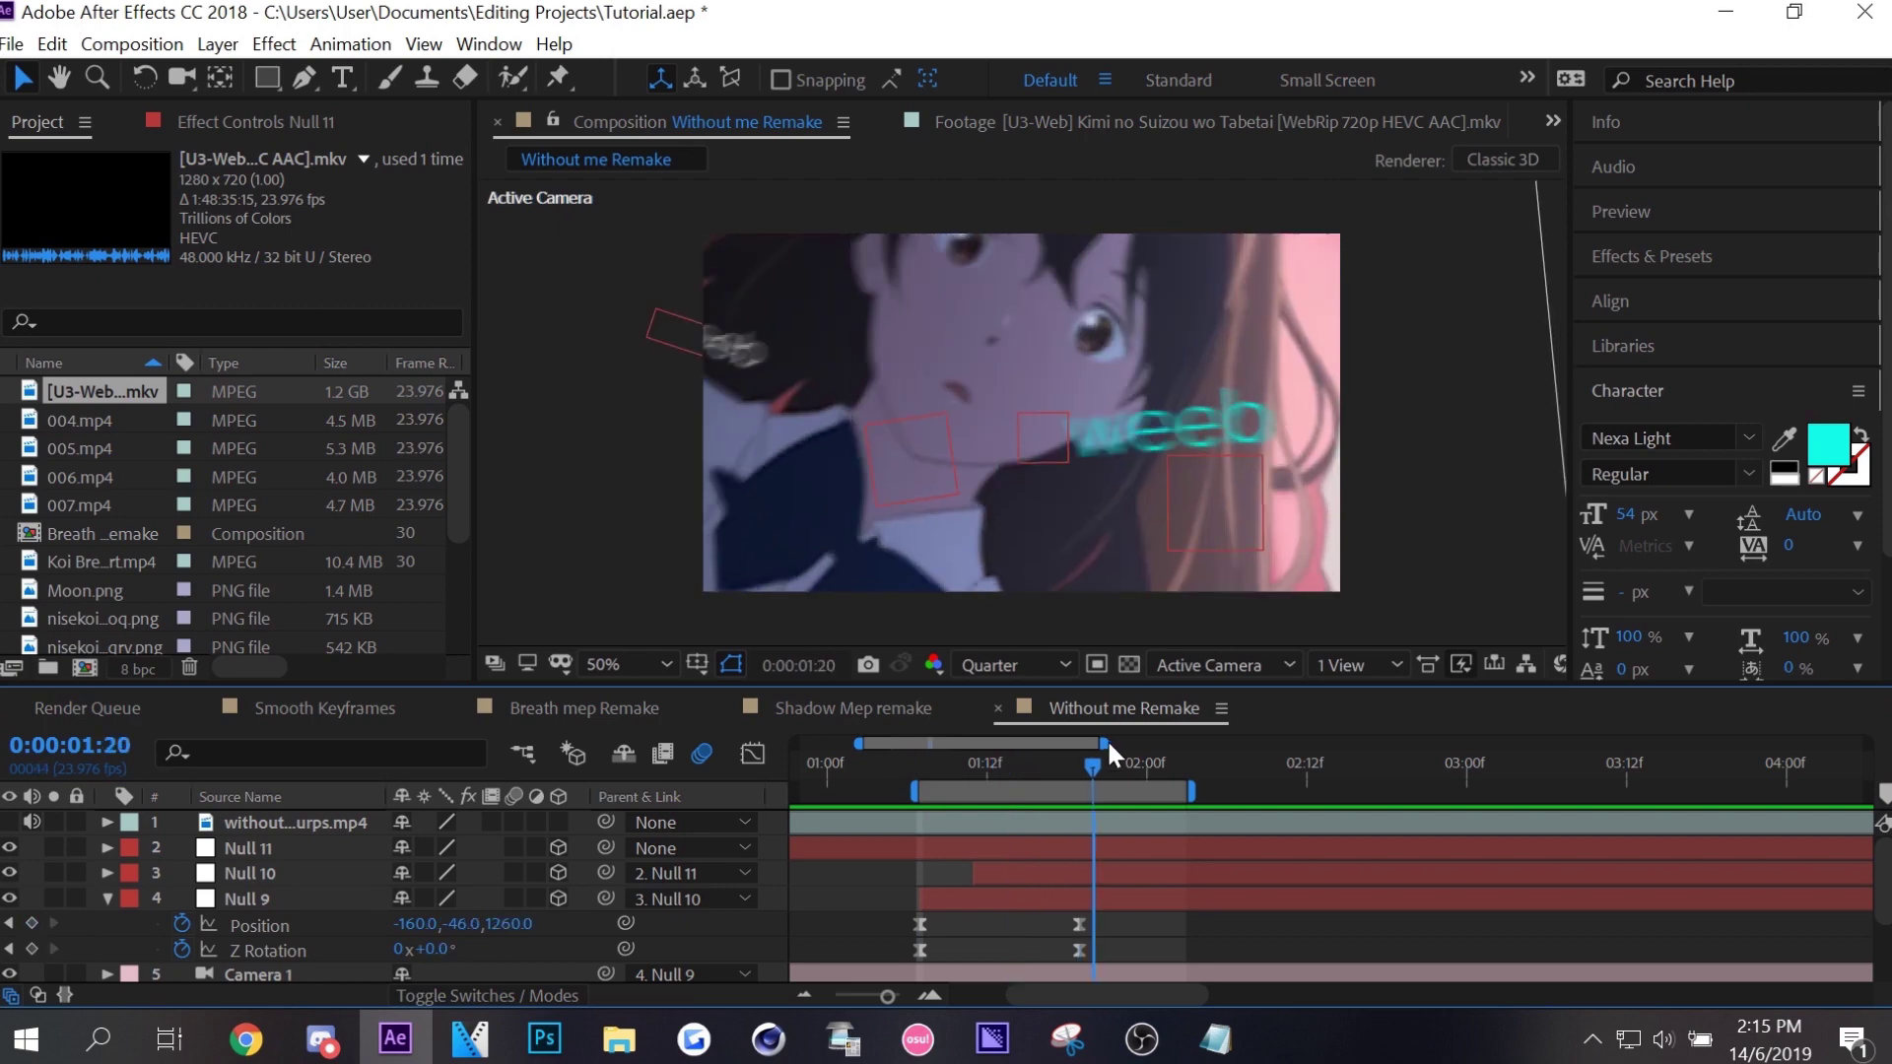
pyautogui.moveTo(1109, 754)
pyautogui.mouseDown()
pyautogui.moveTo(1134, 767)
pyautogui.moveTo(916, 846)
pyautogui.mouseUp()
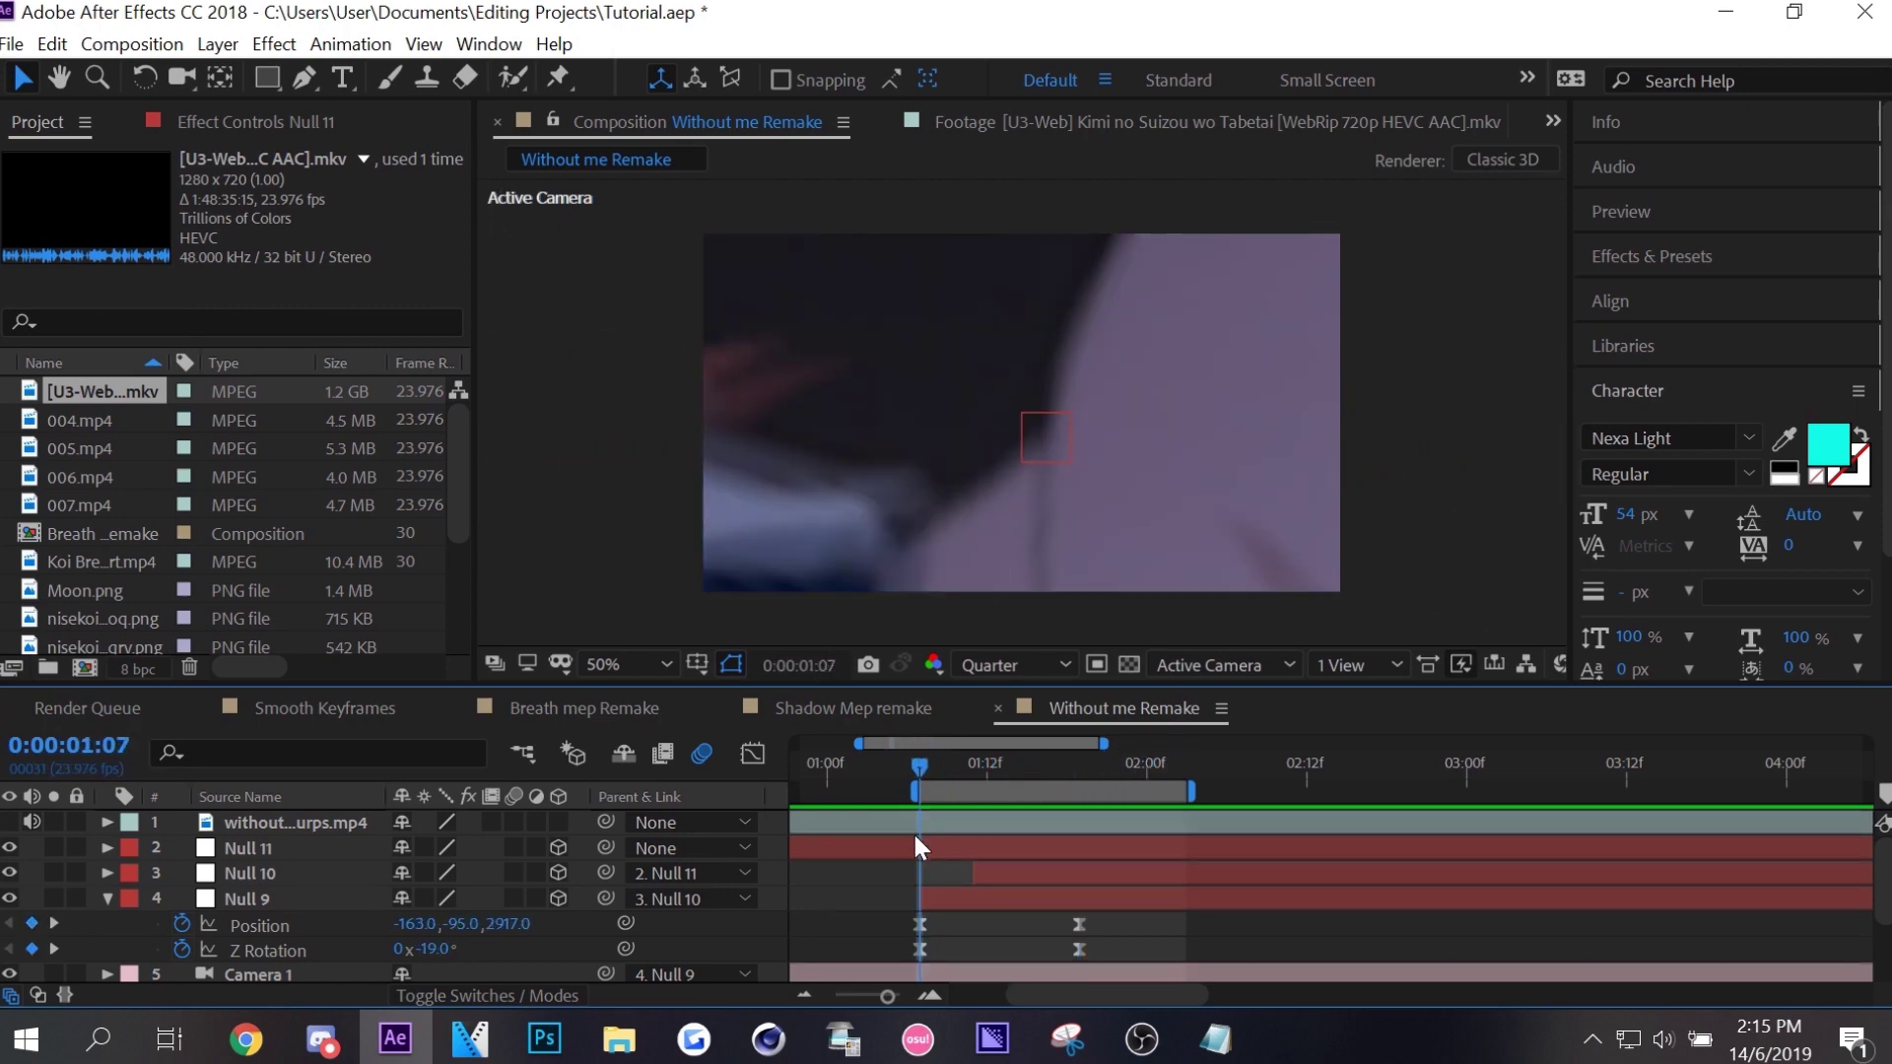
pyautogui.click(926, 822)
pyautogui.click(915, 843)
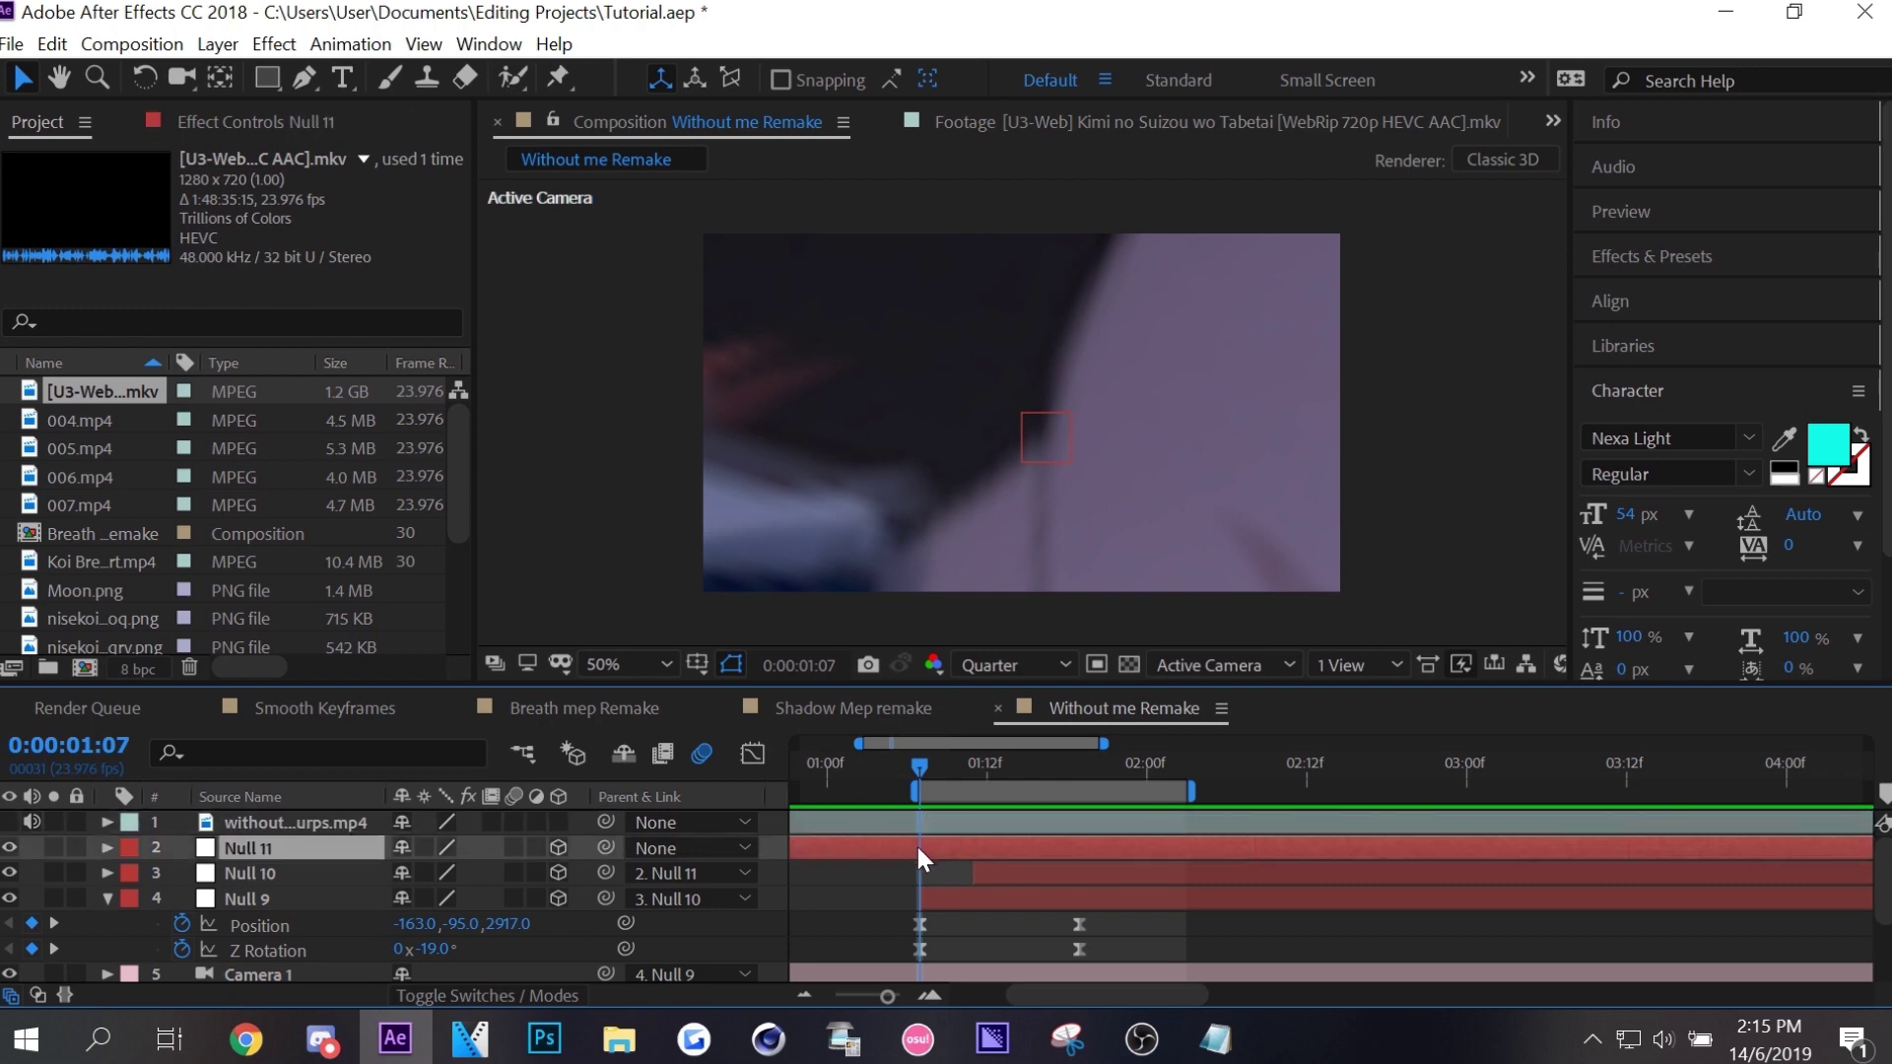
pyautogui.click(964, 822)
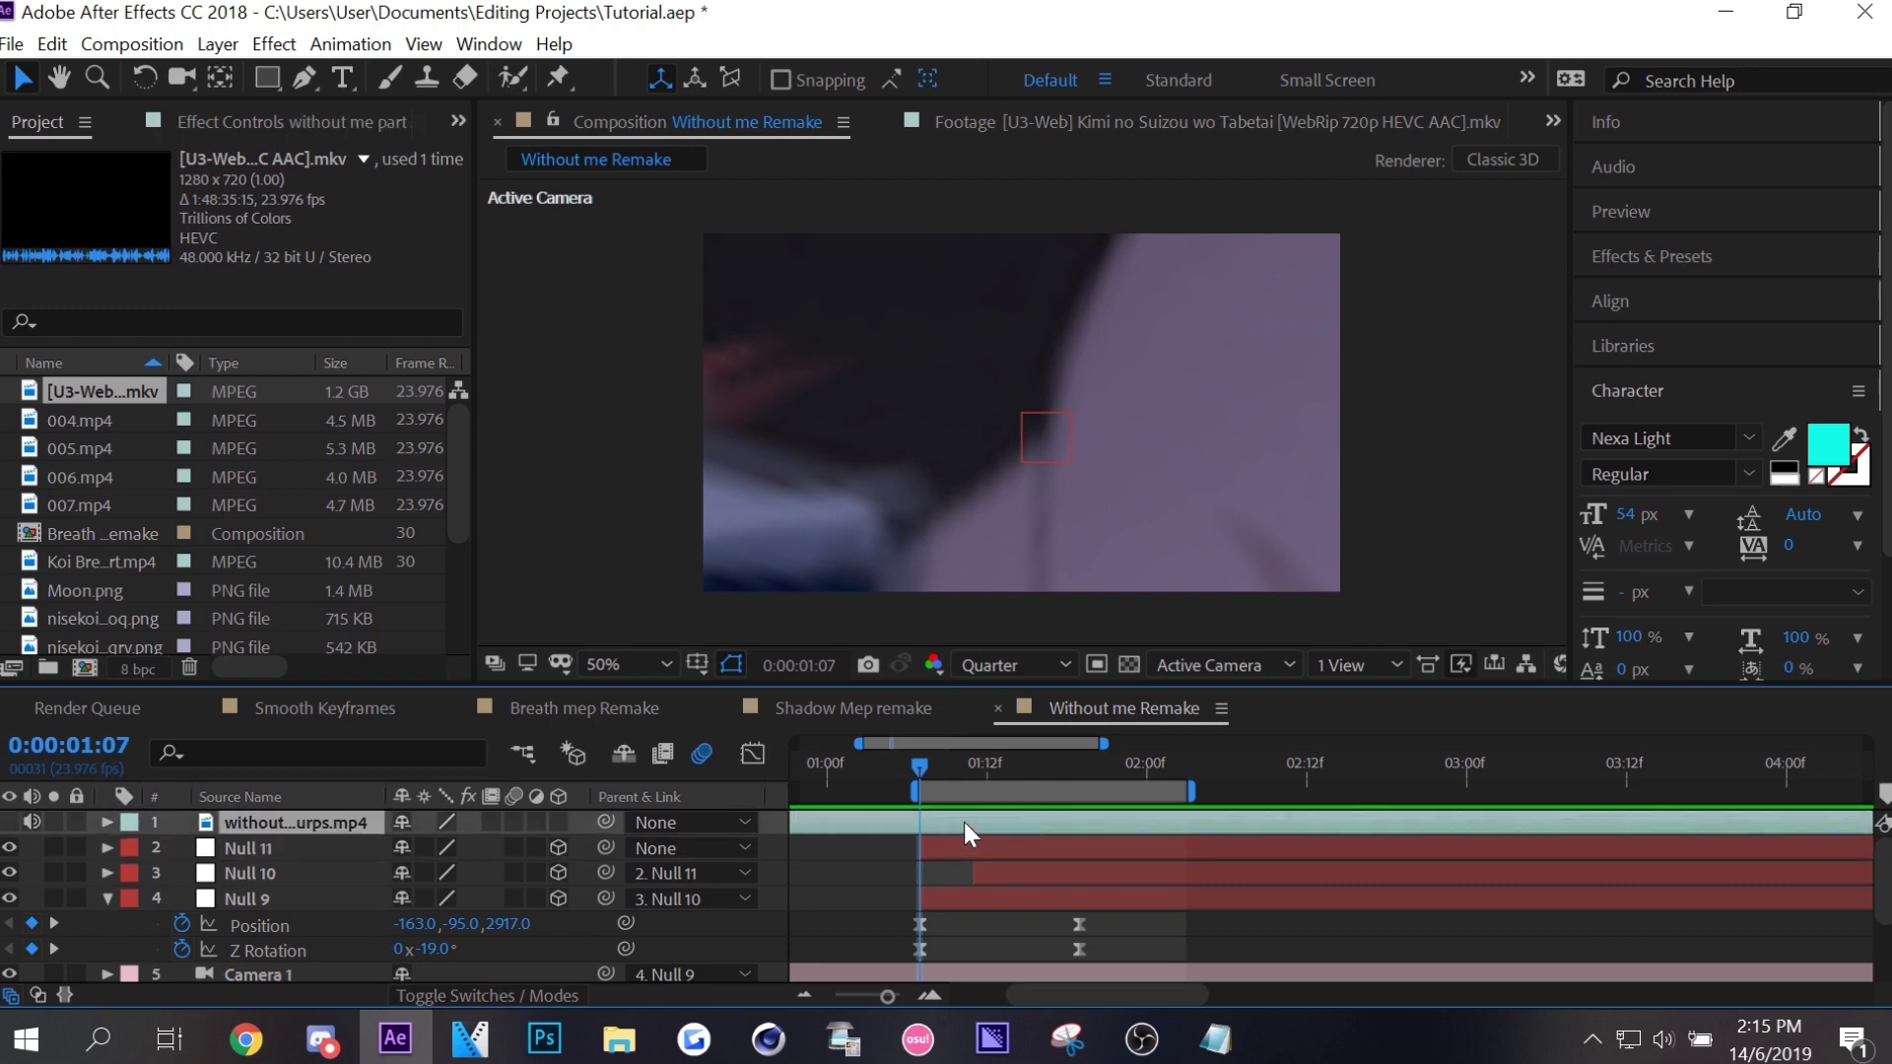
pyautogui.click(1174, 761)
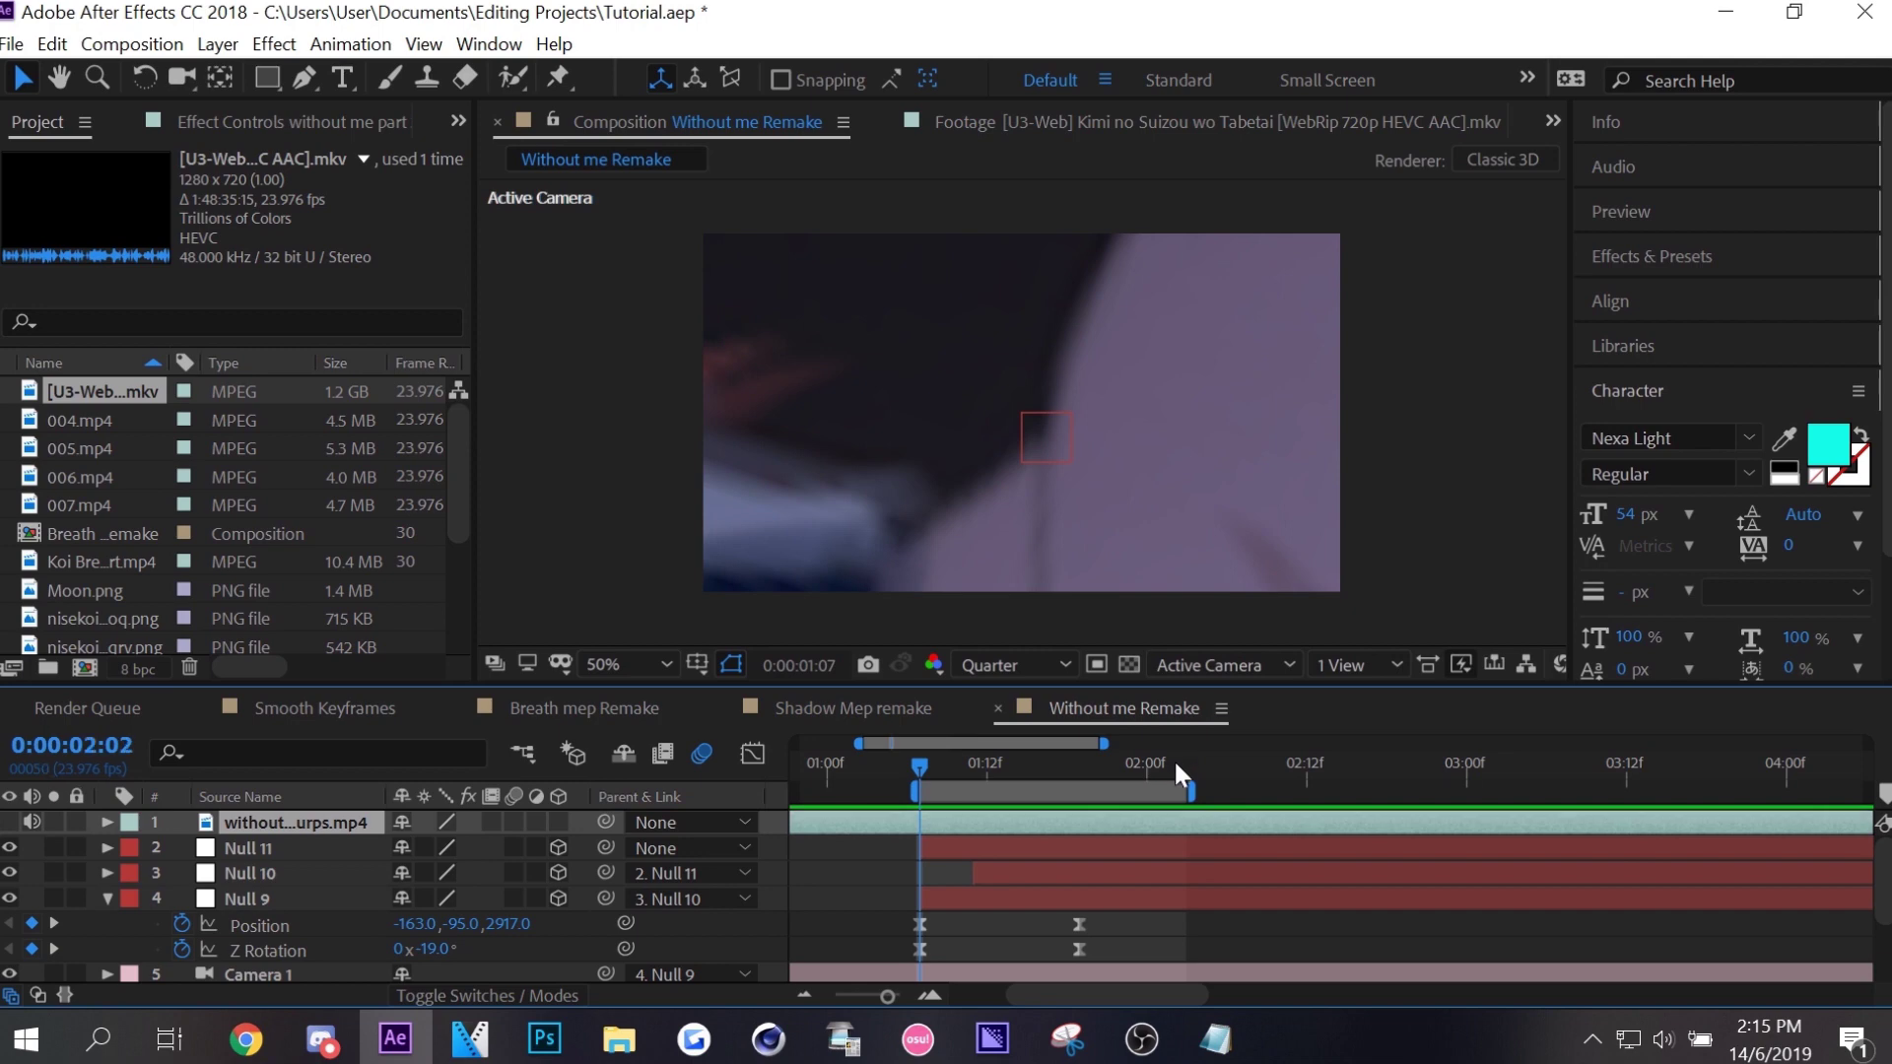